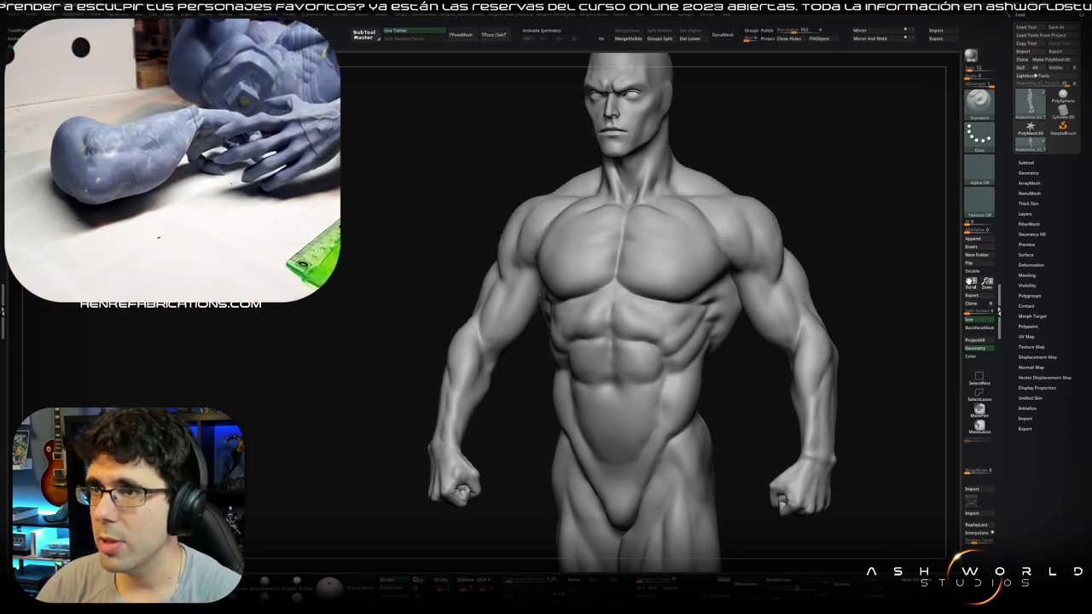
Step: Zoom out and orbit to frame the full surfer sculpture, then select the swirling wave base
mouse_move(597, 282)
alt+mouse_down()
mouse_move(606, 351)
mouse_move(592, 285)
mouse_move(651, 378)
mouse_move(600, 298)
mouse_move(602, 337)
mouse_move(530, 414)
alt+mouse_up()
mouse_move(628, 357)
mouse_down()
mouse_move(556, 375)
mouse_move(471, 352)
mouse_move(512, 363)
mouse_move(565, 341)
mouse_up()
ctrl+shift+click(566, 341)
Step: Show only the wave base, zoom in close and dismiss the SelectRect notice
key(f)
drag(491, 450, 461, 428)
click(431, 444)
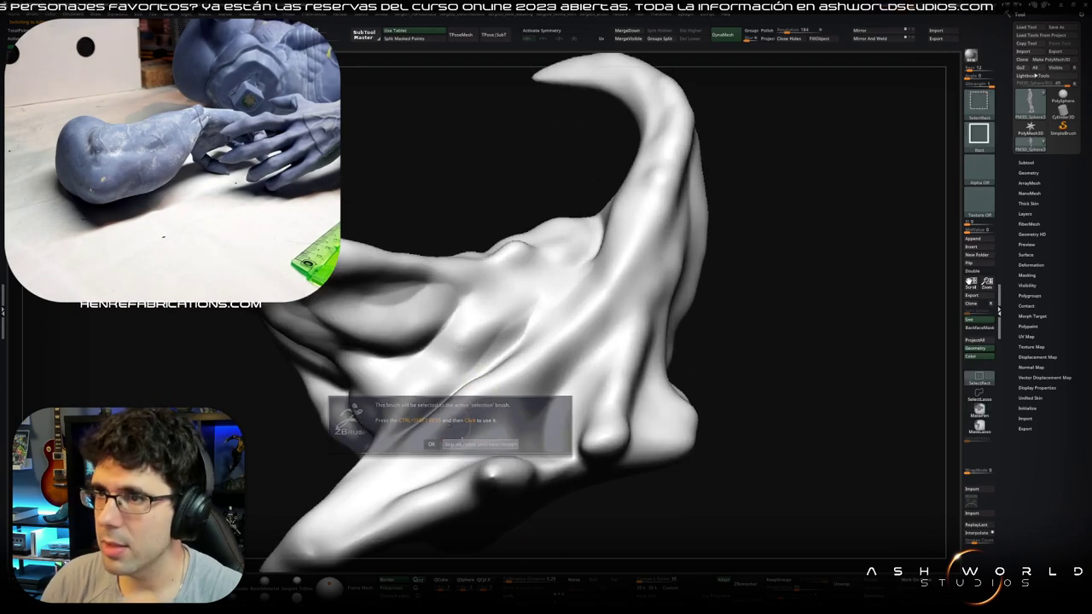
Step: Raise a vein-like ridge across the middle of the wave base with the Inflat brush
key(space)
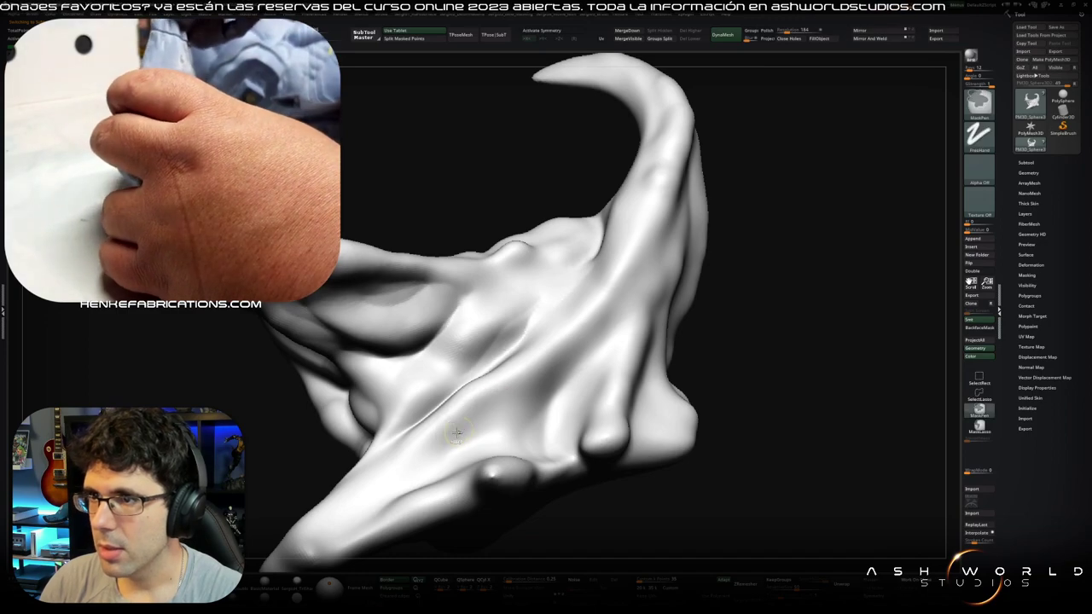
mouse_move(456, 441)
right_down()
mouse_move(470, 439)
mouse_move(447, 376)
mouse_move(486, 384)
mouse_move(500, 366)
mouse_move(480, 398)
right_up()
key(shift+f)
key(shift+f)
mouse_move(422, 446)
mouse_down()
mouse_move(563, 318)
mouse_move(522, 369)
mouse_up()
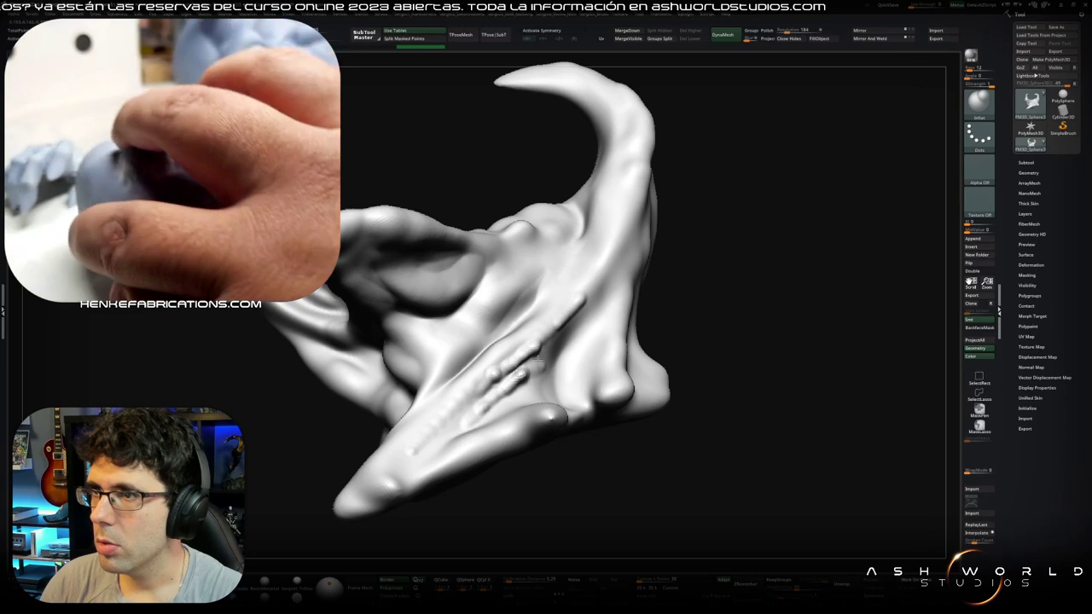
key(shift+b)
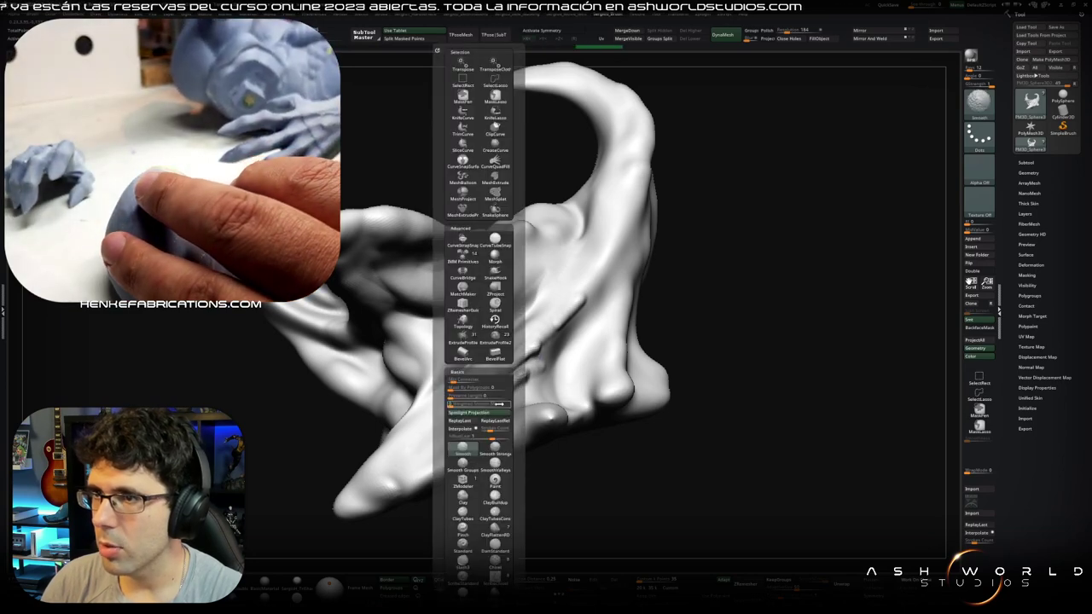
Step: Pick Smooth Stronger and alternately smooth and crease the central ridges of the base
click(479, 449)
shift+drag(512, 369, 468, 433)
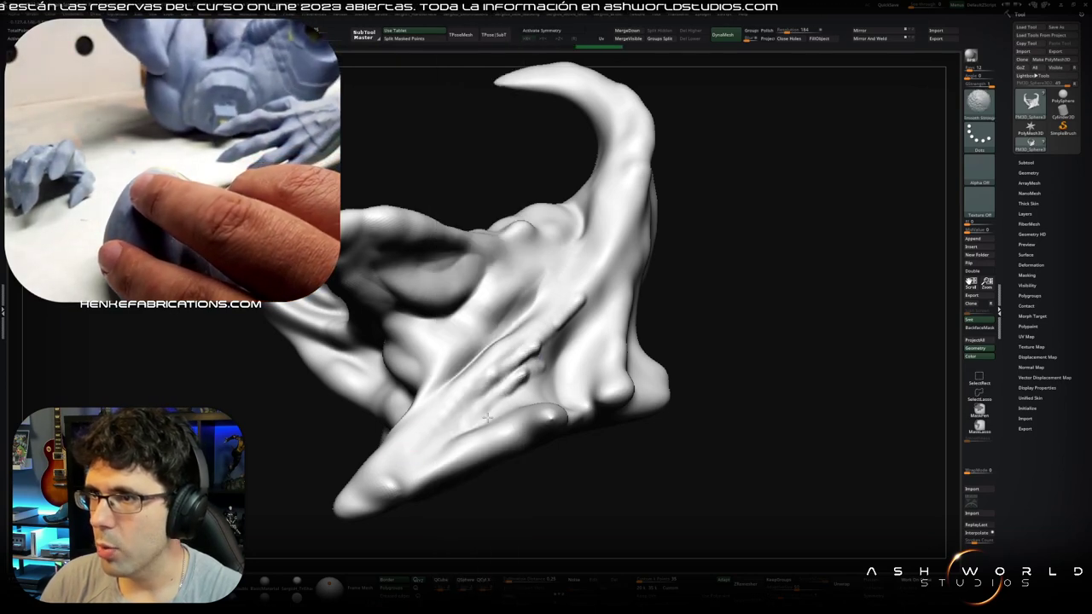
right_drag(601, 316, 540, 326)
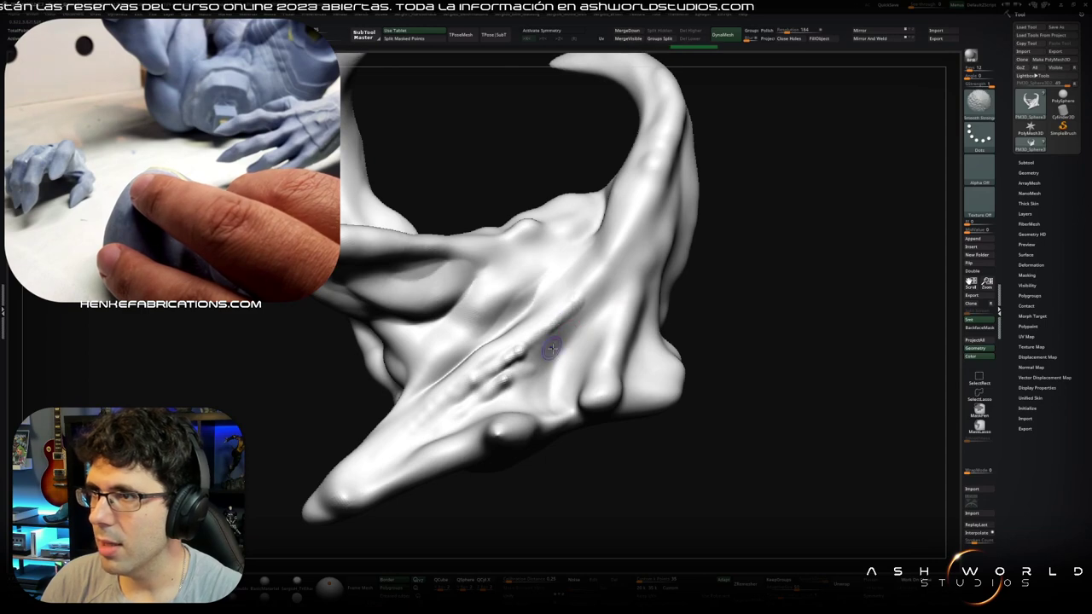
shift+drag(546, 350, 559, 341)
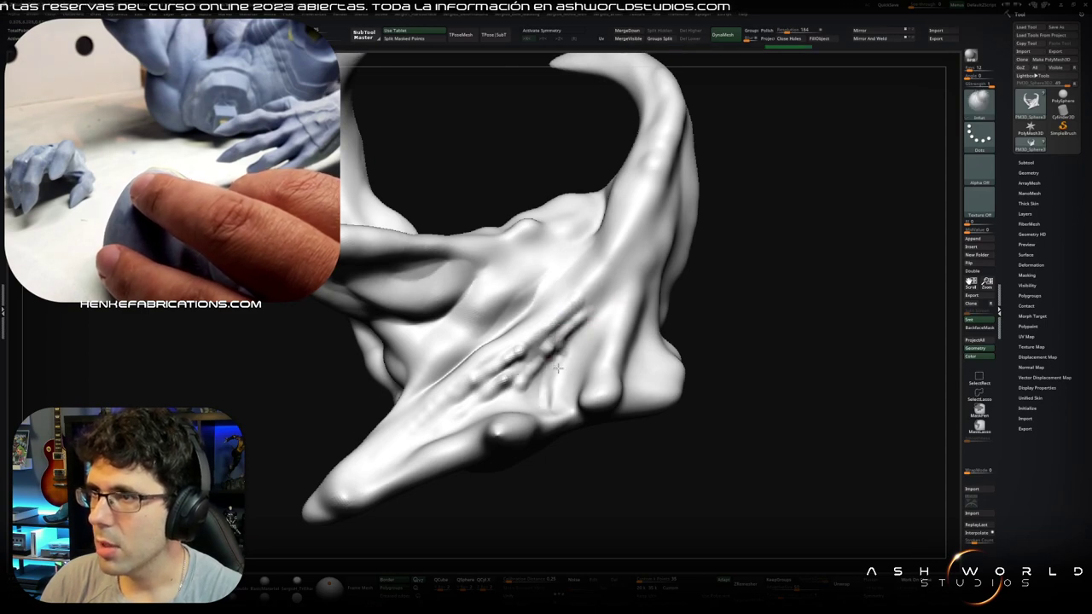
right_drag(546, 389, 538, 375)
drag(553, 322, 453, 444)
mouse_move(566, 253)
mouse_down()
mouse_move(584, 247)
mouse_move(562, 307)
mouse_up()
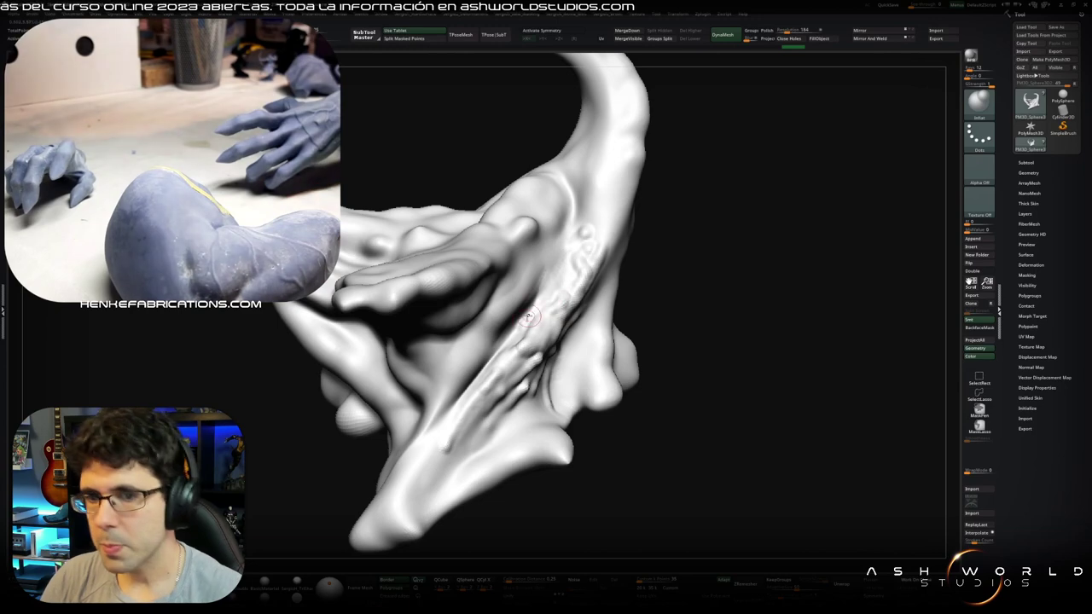
right_drag(528, 314, 488, 339)
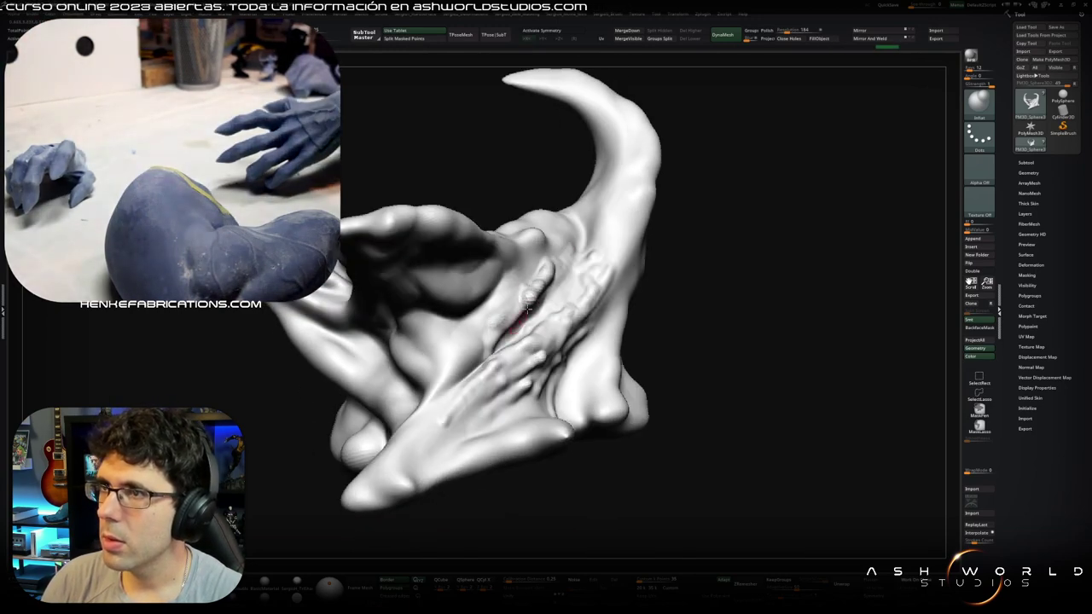
shift+drag(524, 296, 471, 375)
drag(528, 267, 515, 294)
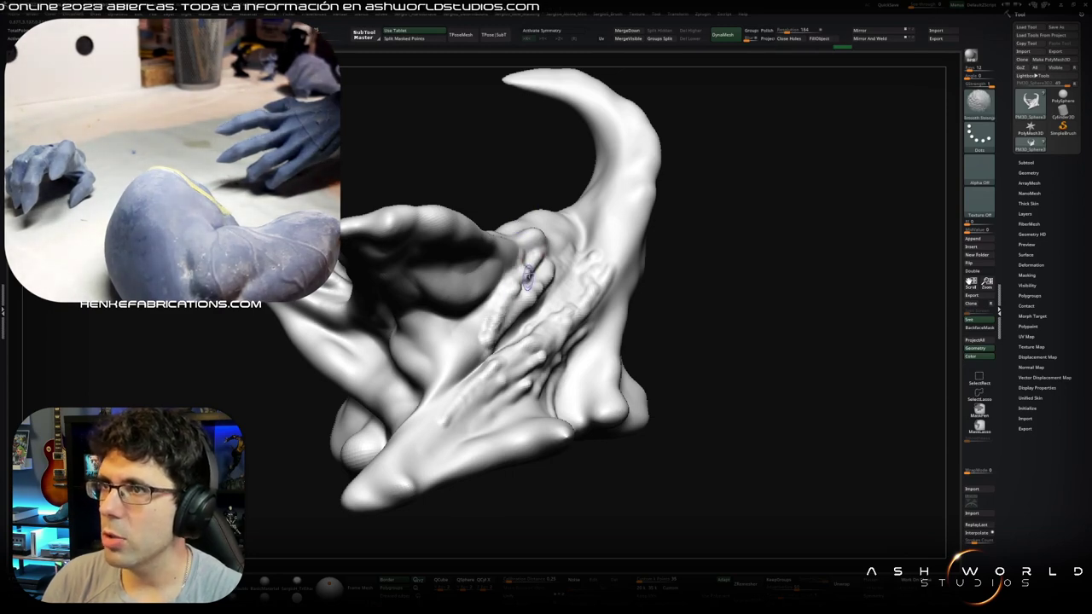
Step: Turn the base to reveal the second horn and soften the ridges up the curling crest
mouse_move(503, 325)
mouse_down()
mouse_move(511, 310)
mouse_move(427, 375)
mouse_up()
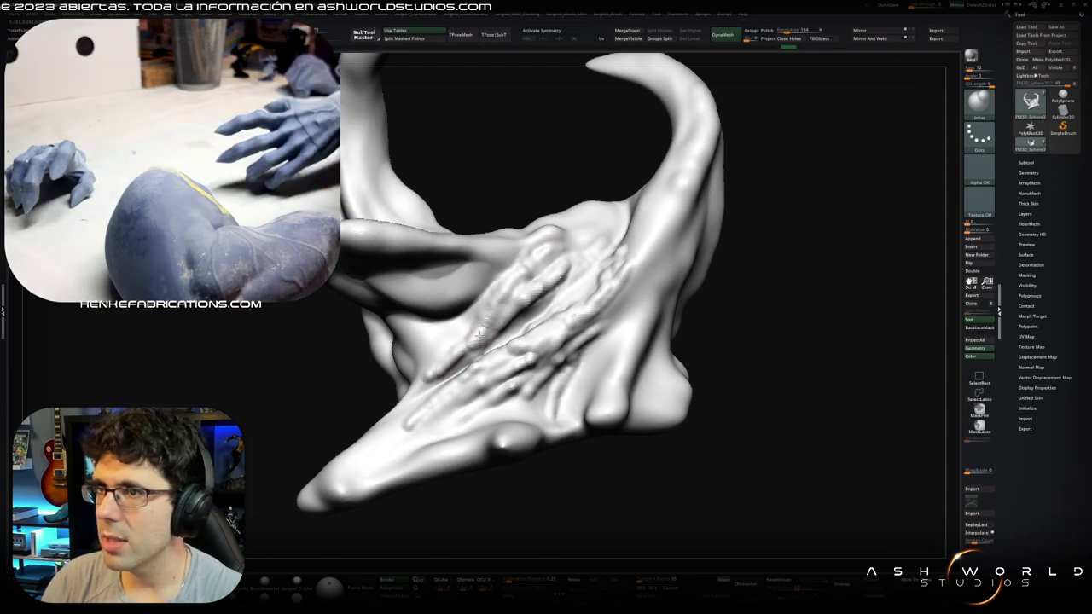
drag(439, 372, 471, 353)
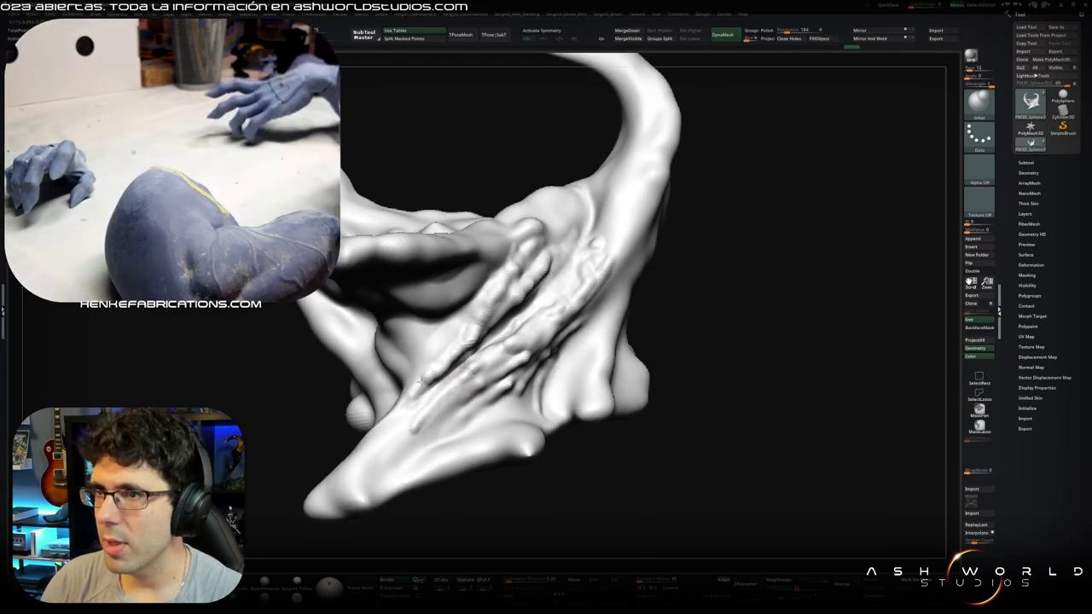
drag(431, 387, 435, 395)
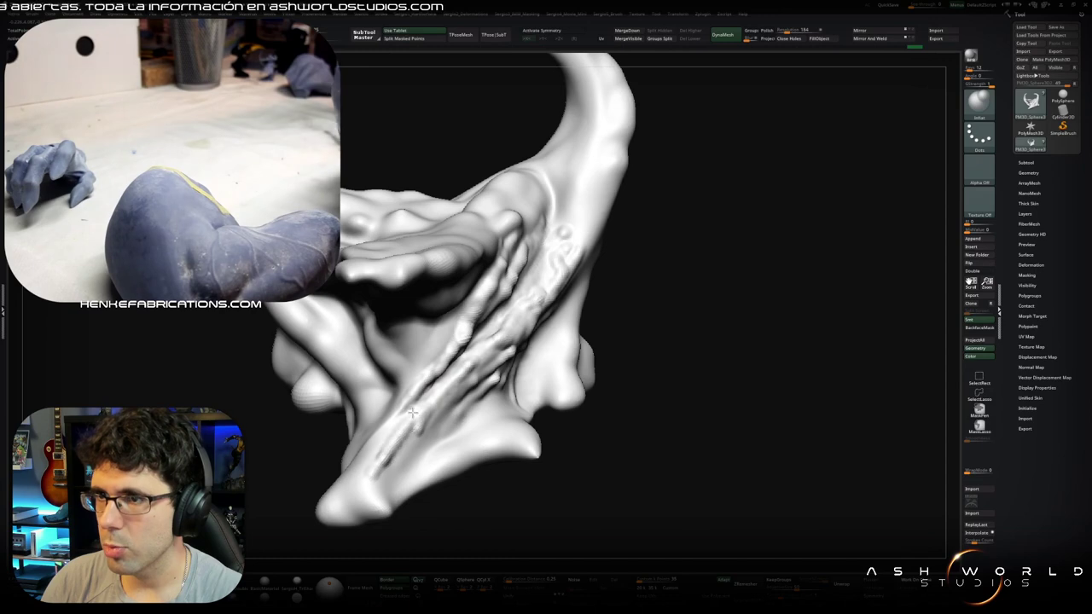
drag(391, 475, 404, 470)
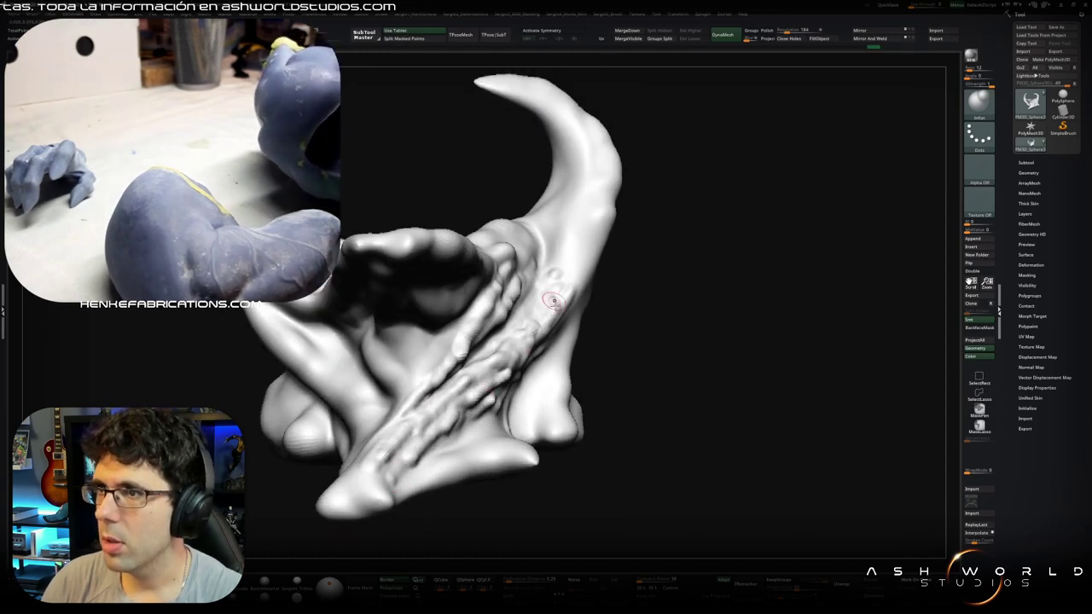
drag(553, 296, 489, 376)
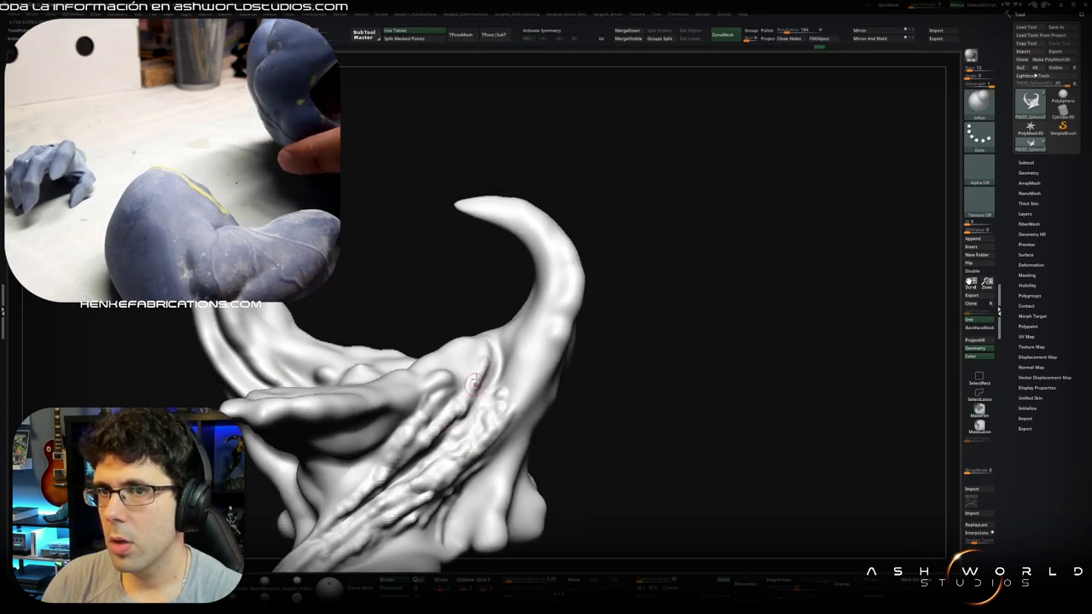
key(shift)
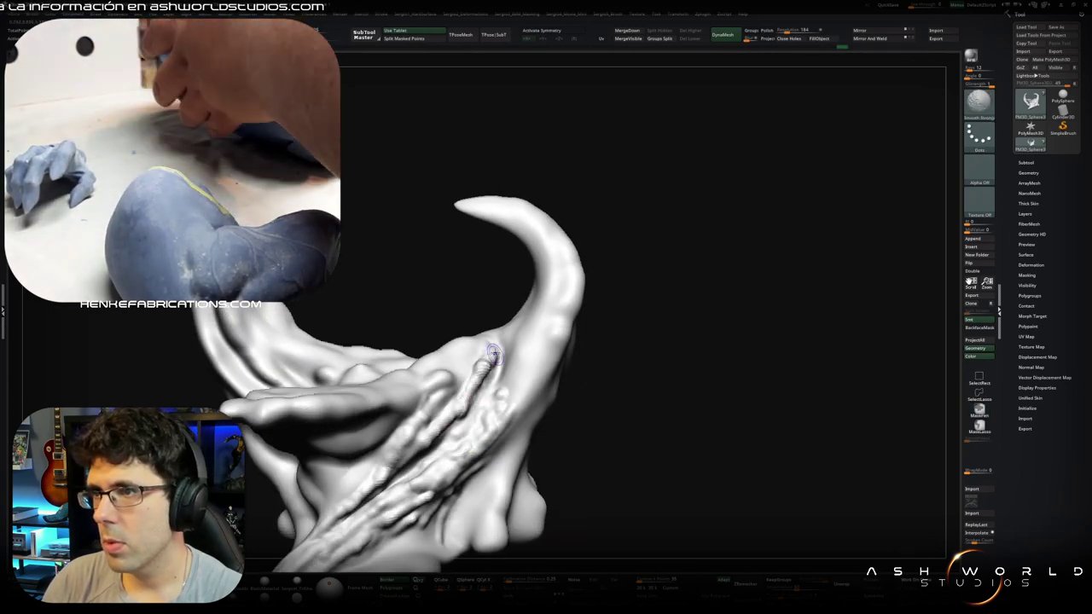
mouse_move(493, 358)
mouse_down()
mouse_move(509, 343)
mouse_move(497, 384)
mouse_move(542, 336)
mouse_move(522, 260)
mouse_move(525, 319)
mouse_move(478, 256)
mouse_up()
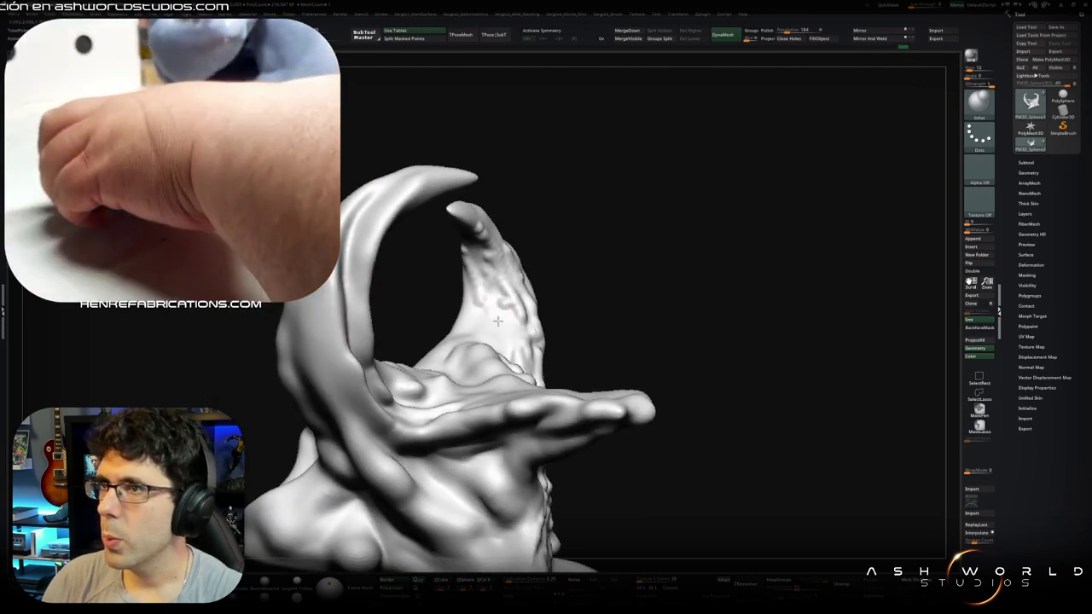
Step: Raise bumpy ridges along the top of the left horn, viewing both horns from several angles
drag(496, 297, 539, 279)
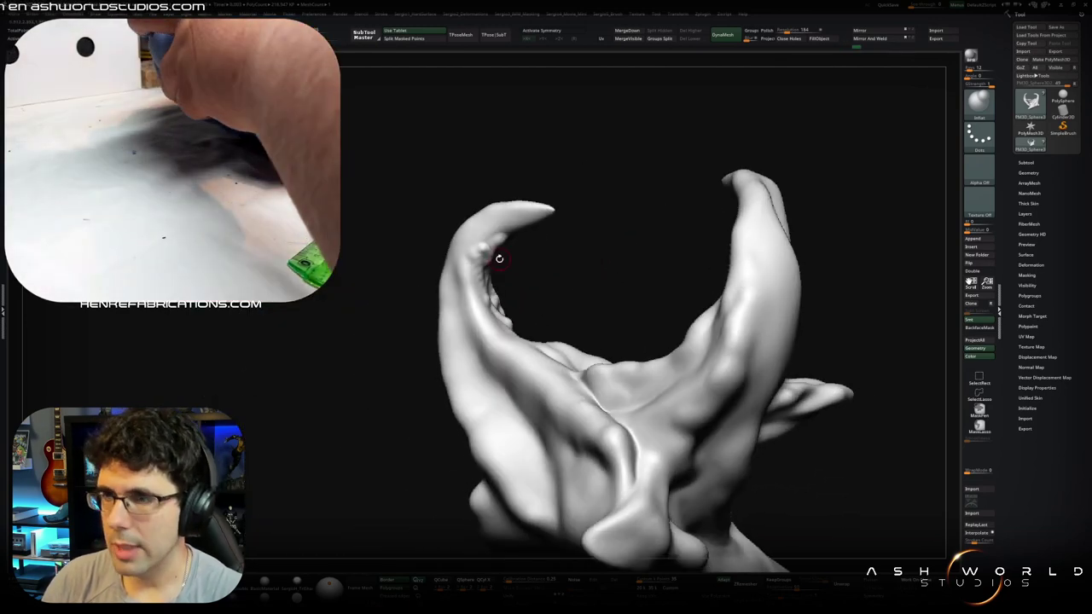
mouse_move(484, 301)
mouse_down()
mouse_move(546, 282)
mouse_move(465, 333)
mouse_up()
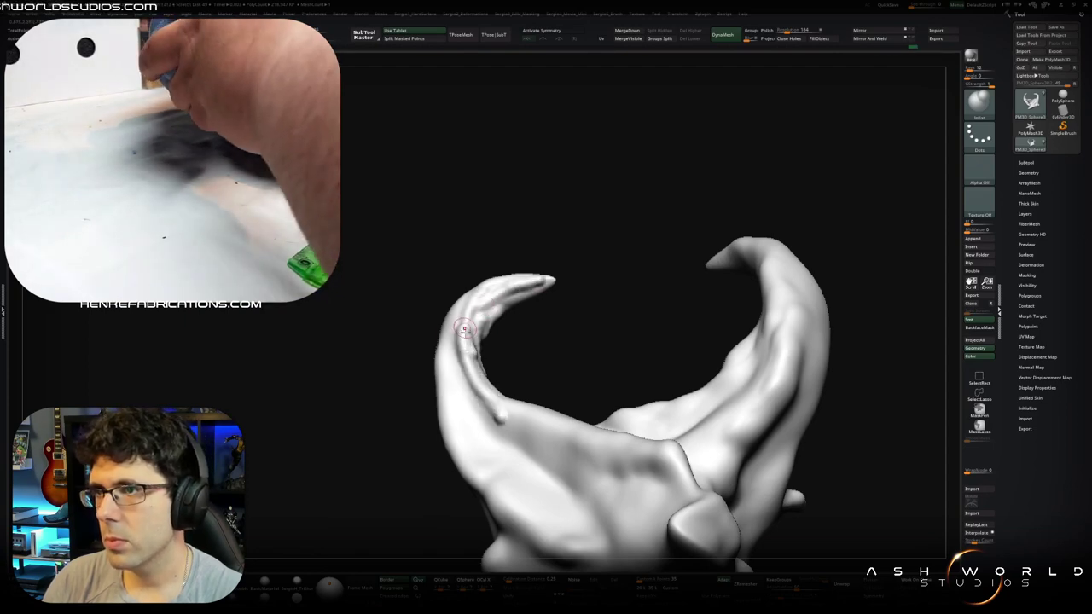
mouse_move(488, 360)
mouse_down()
mouse_move(465, 401)
mouse_move(434, 299)
mouse_move(452, 399)
mouse_up()
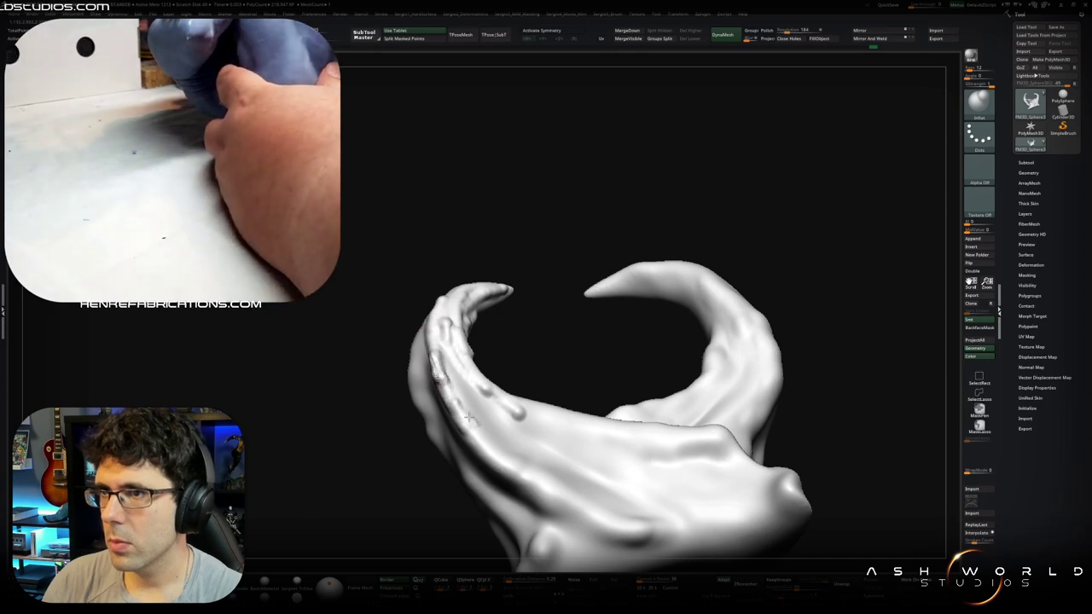
mouse_move(507, 433)
mouse_down()
mouse_move(447, 277)
mouse_move(480, 305)
mouse_up()
mouse_move(591, 350)
mouse_down()
mouse_move(532, 327)
mouse_move(441, 398)
mouse_move(434, 390)
mouse_up()
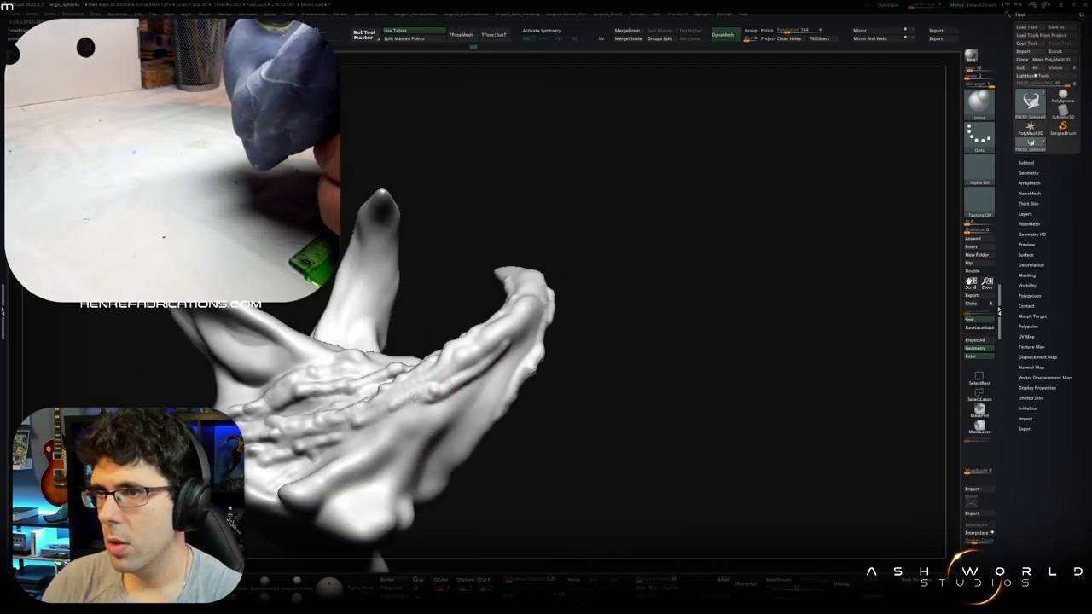
mouse_move(501, 342)
mouse_down()
mouse_move(435, 410)
mouse_move(465, 428)
mouse_move(413, 417)
mouse_up()
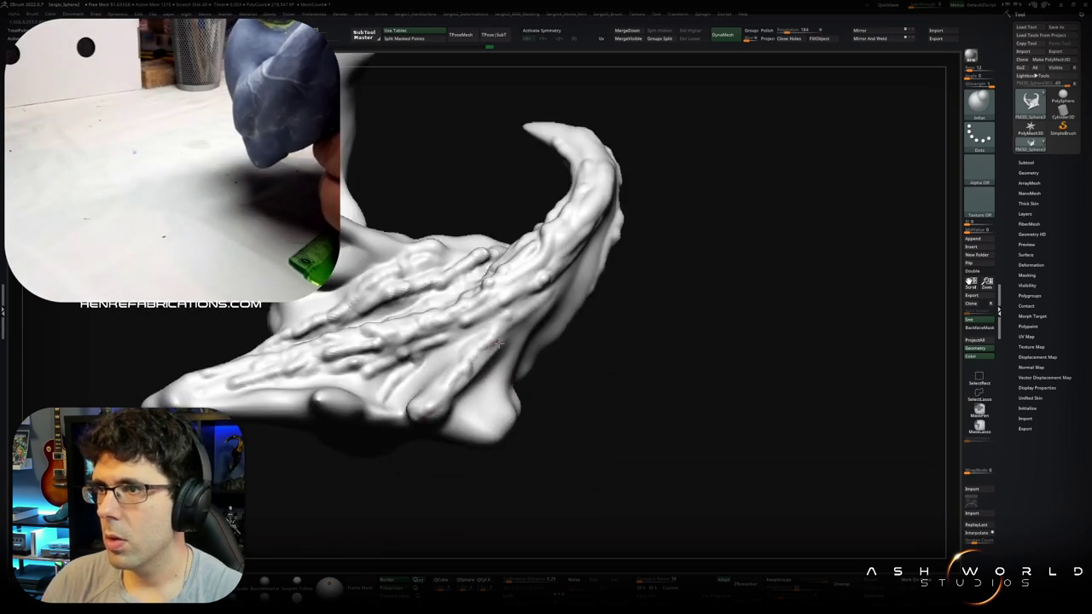
drag(453, 406, 418, 357)
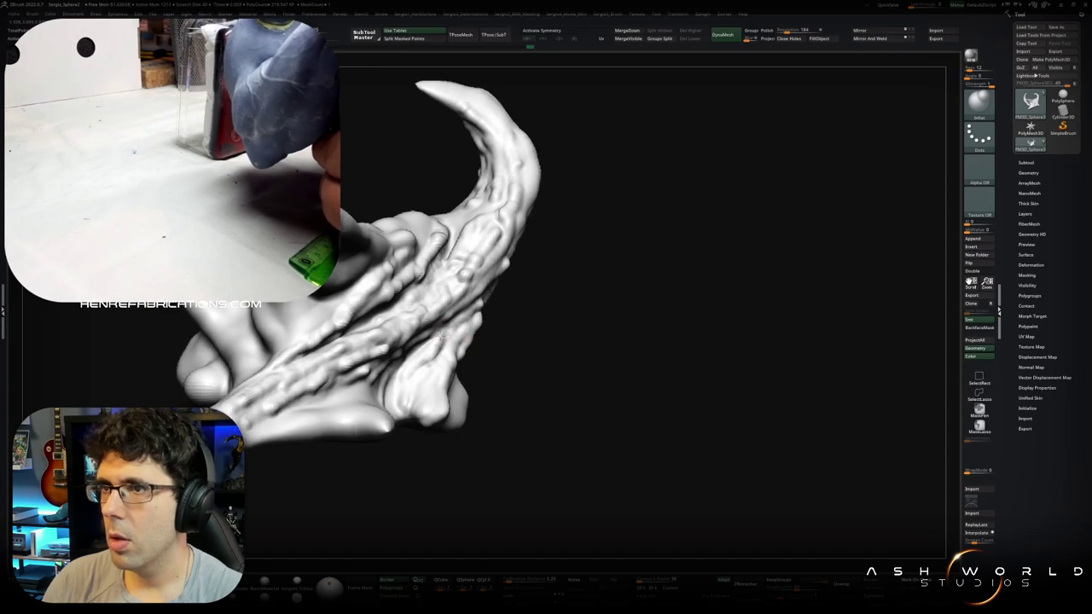
mouse_move(446, 332)
mouse_down()
mouse_move(499, 292)
mouse_move(517, 314)
mouse_move(522, 287)
mouse_up()
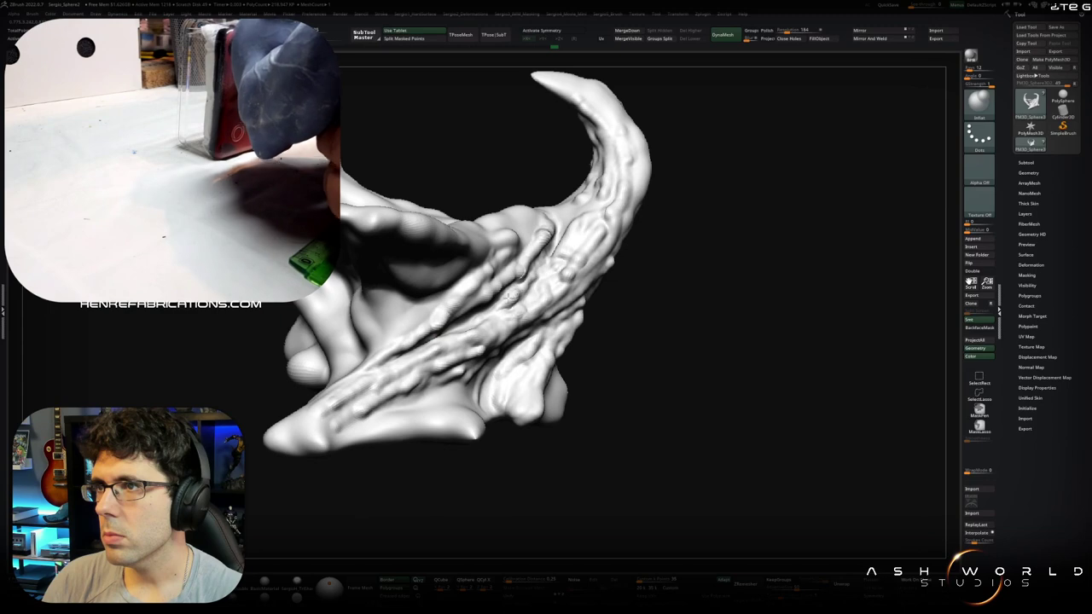
Step: Add lumpy bumps around the base of the upright crest and its hollow top rim
mouse_move(488, 313)
mouse_down()
mouse_move(456, 334)
mouse_move(465, 323)
mouse_up()
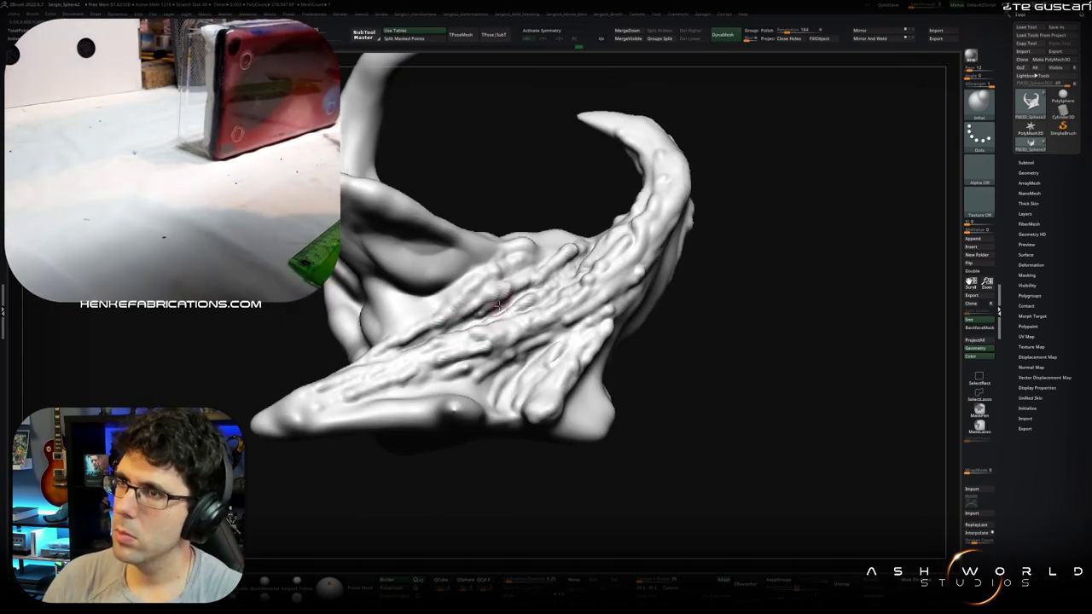
drag(461, 322, 442, 295)
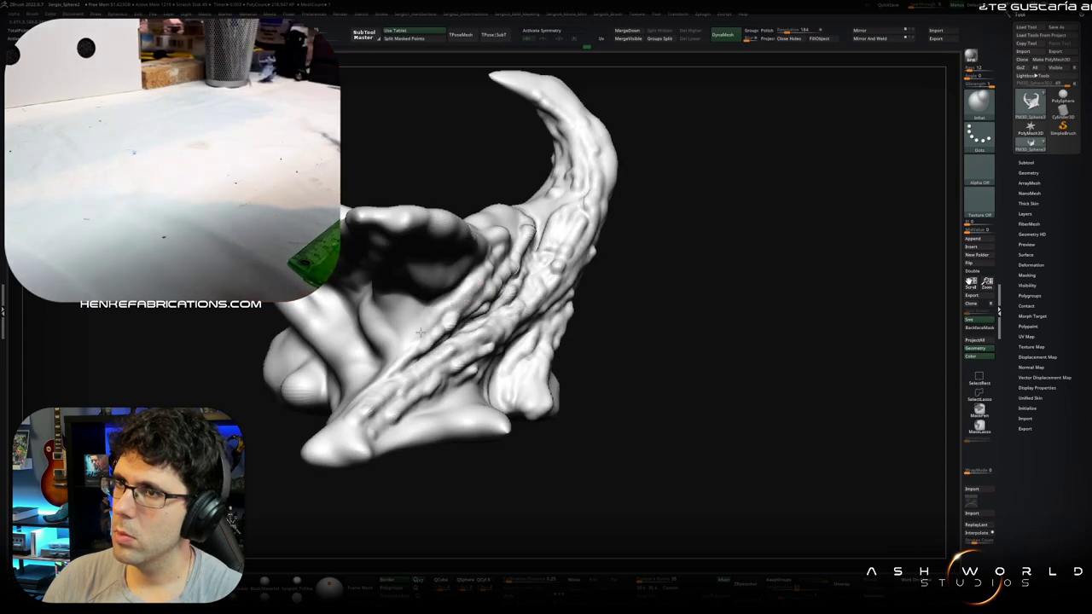
mouse_move(429, 319)
mouse_down()
mouse_move(409, 350)
mouse_move(396, 282)
mouse_up()
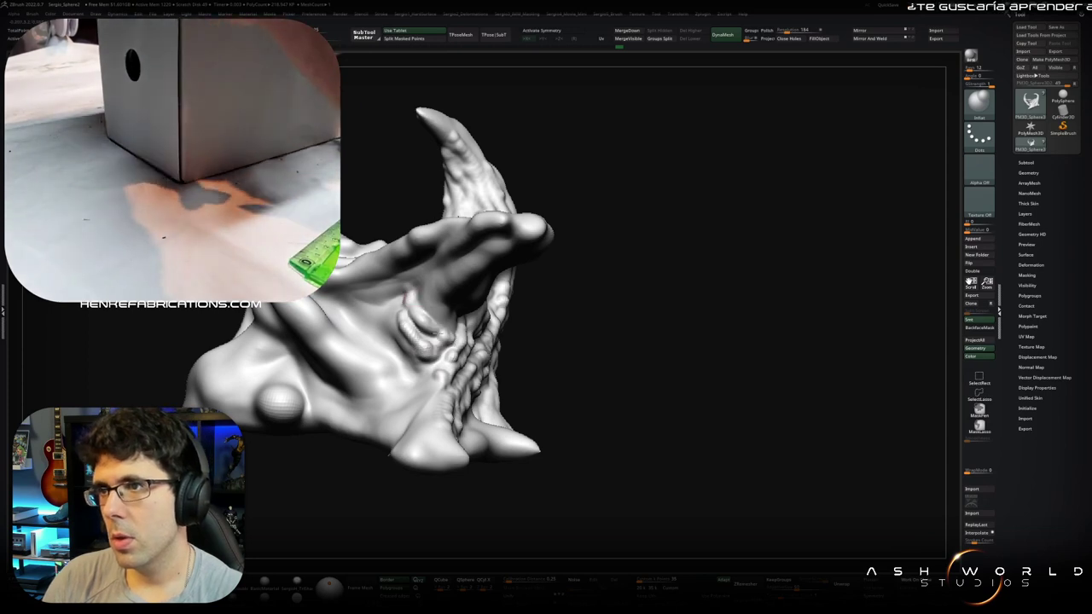
drag(397, 342, 359, 311)
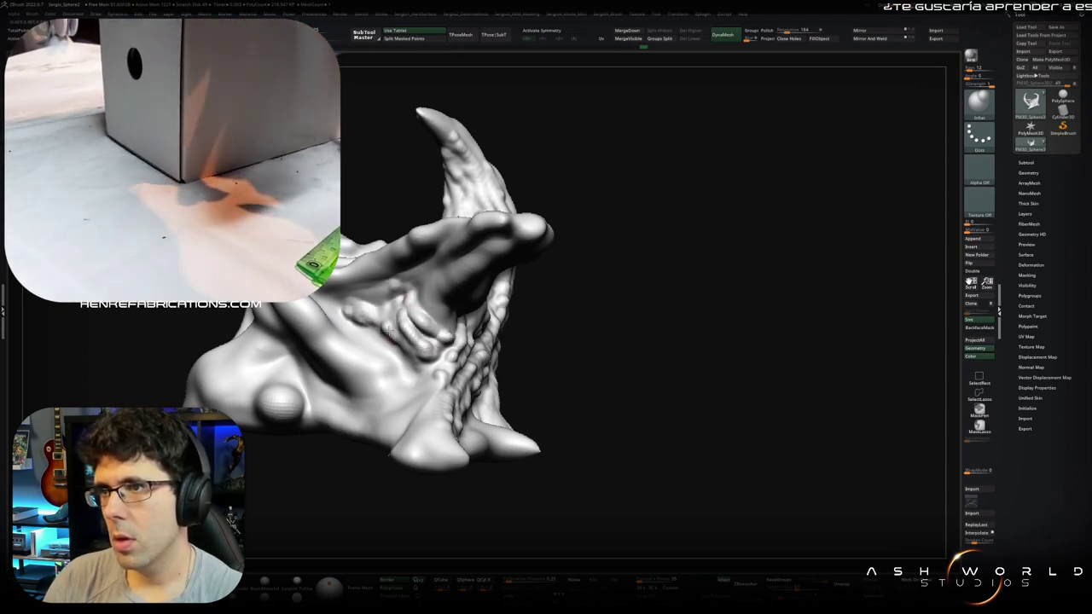
mouse_move(409, 350)
mouse_down()
mouse_move(428, 408)
mouse_move(406, 369)
mouse_up()
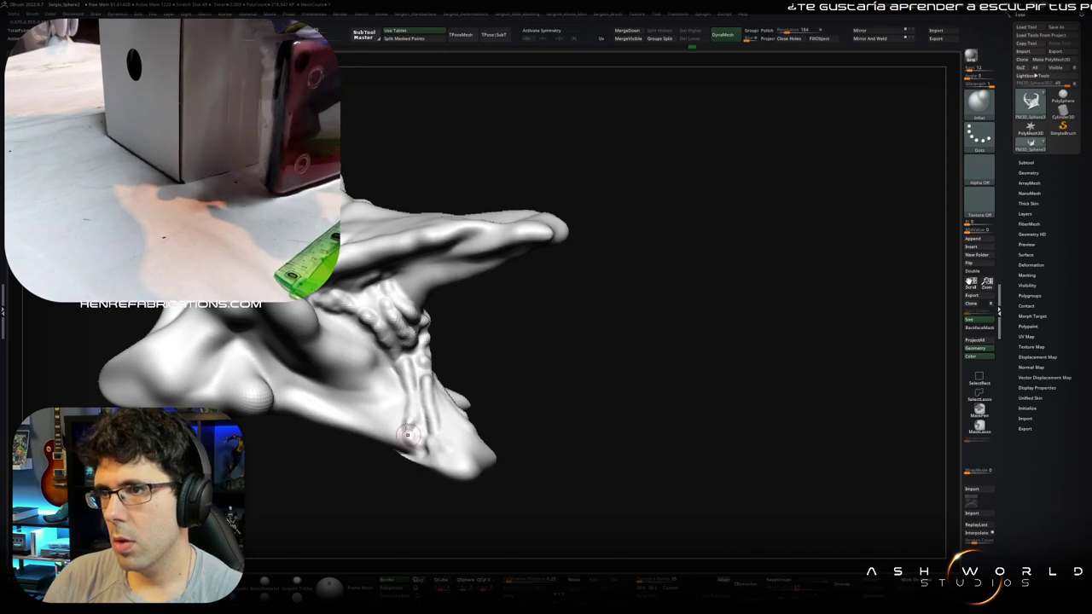
drag(425, 389, 442, 431)
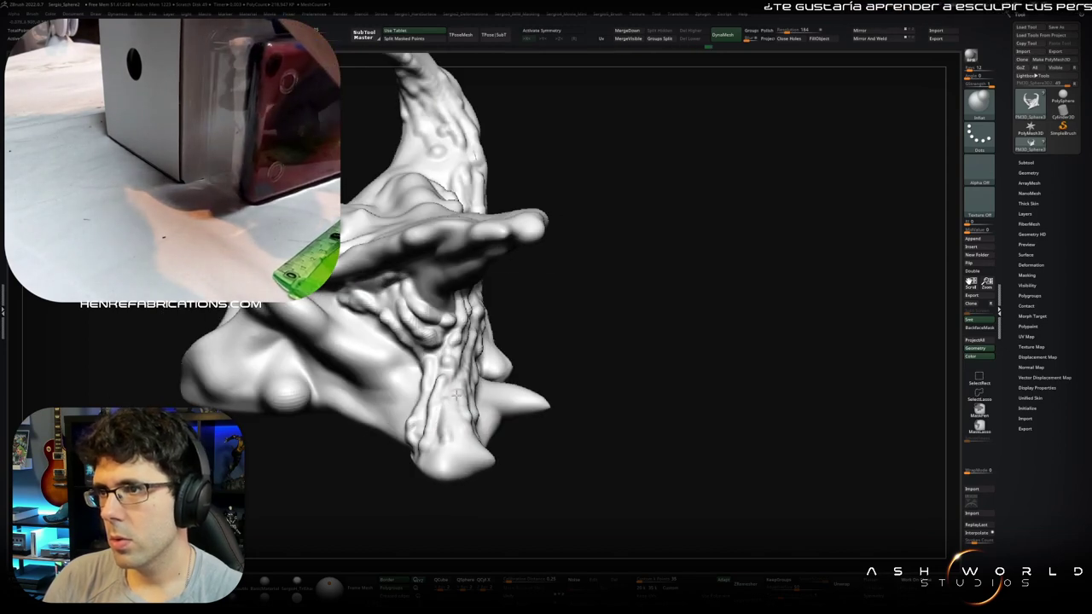
drag(461, 384, 469, 360)
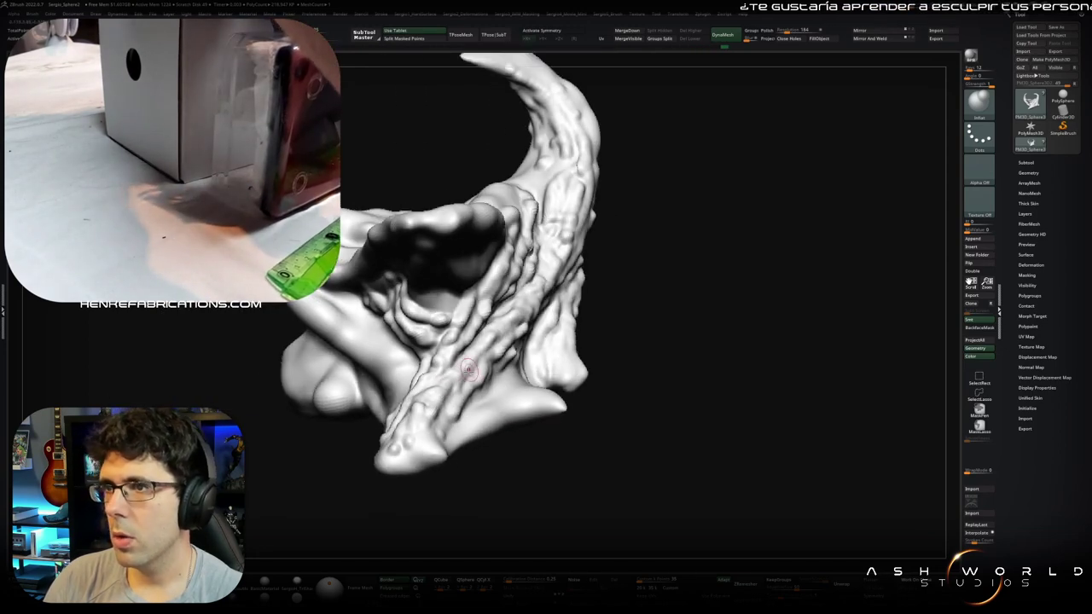
drag(461, 367, 458, 250)
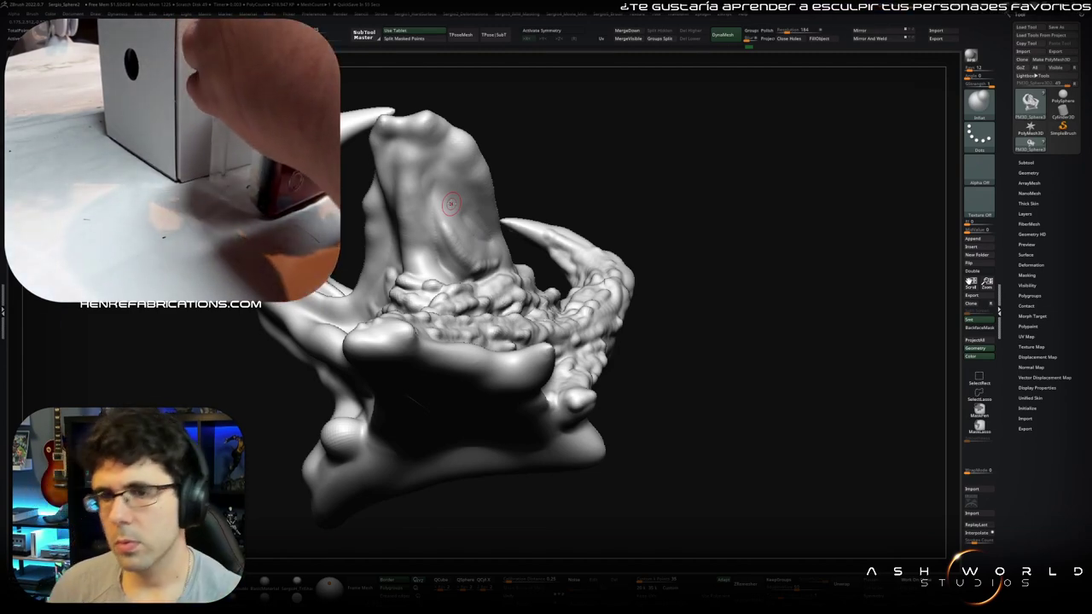
mouse_move(680, 236)
mouse_down()
mouse_move(567, 249)
mouse_move(404, 337)
mouse_up()
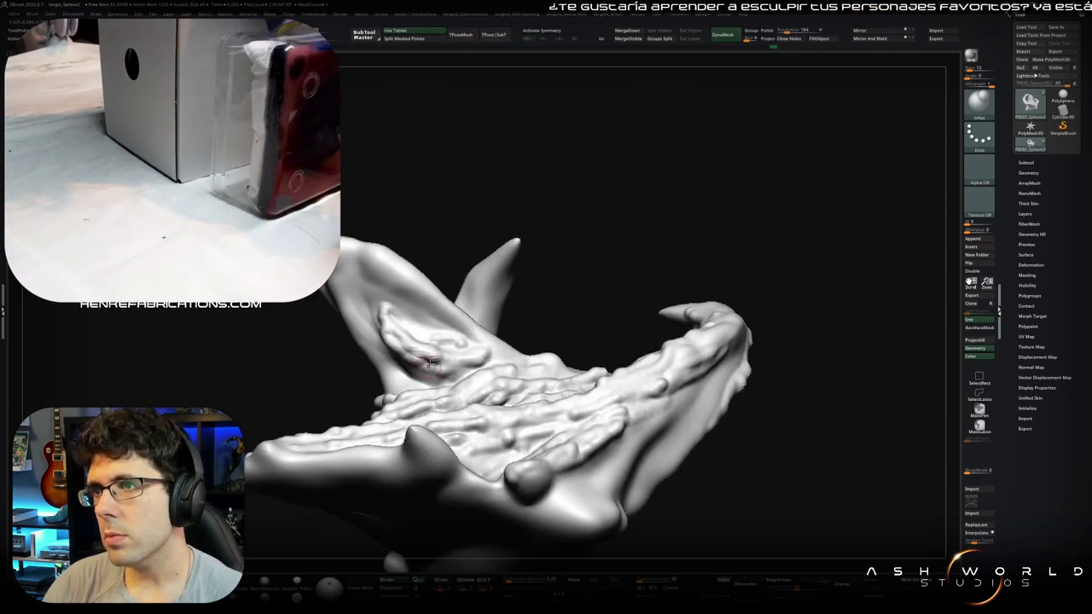
drag(430, 363, 401, 358)
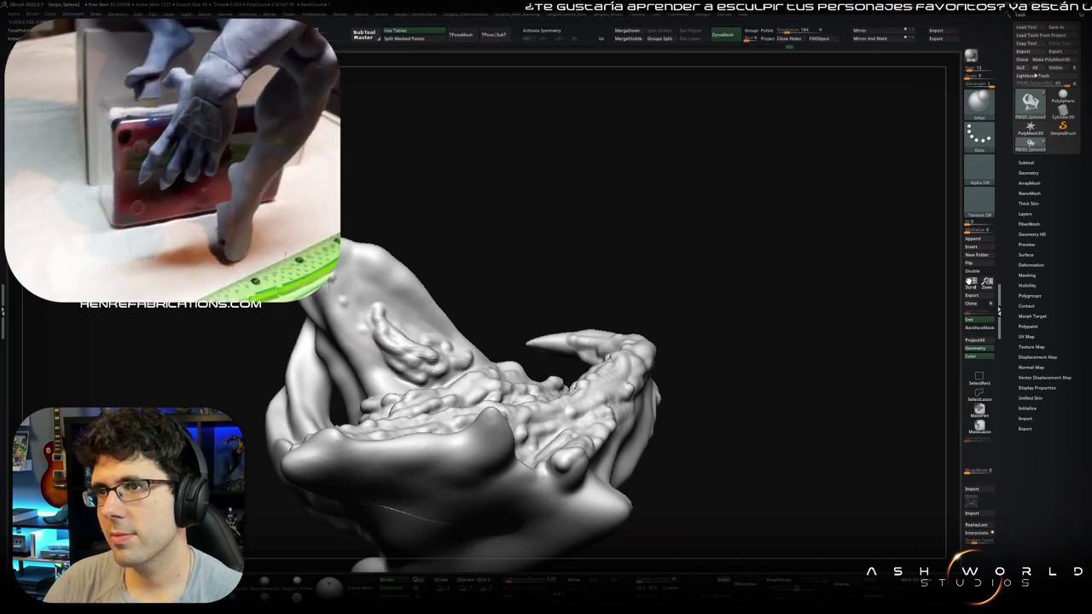
mouse_move(329, 281)
mouse_down()
mouse_move(363, 350)
mouse_move(329, 296)
mouse_up()
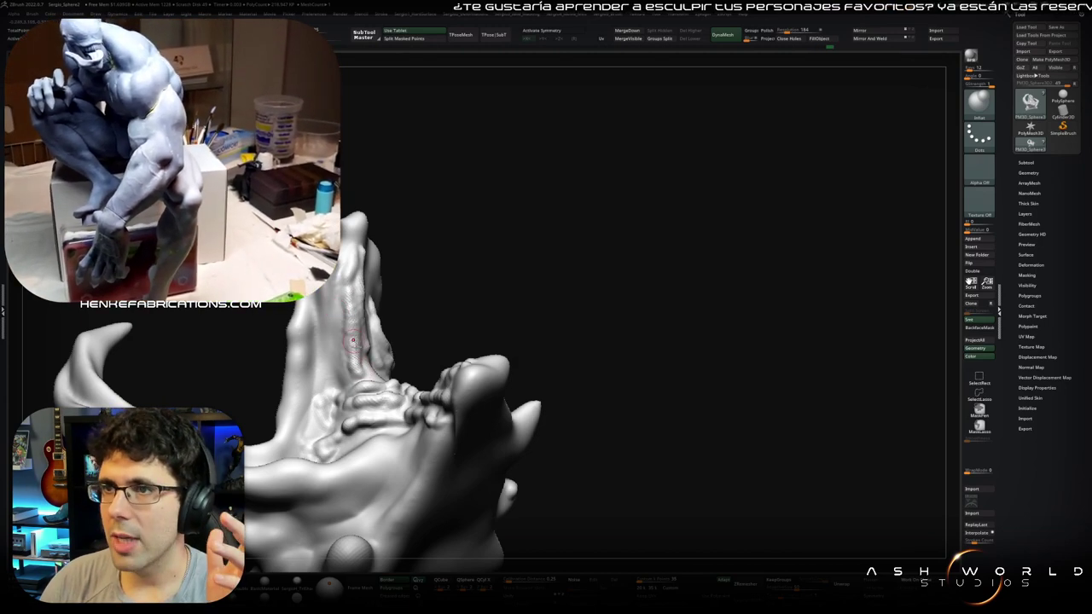
mouse_move(352, 341)
mouse_down()
mouse_move(333, 356)
mouse_move(324, 346)
mouse_up()
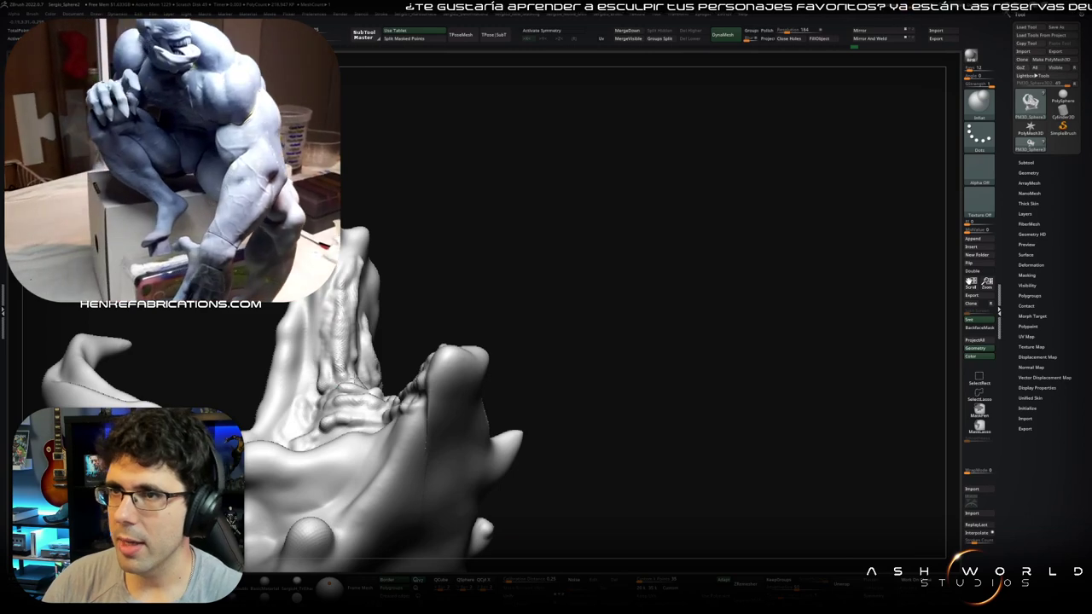
drag(354, 384, 376, 394)
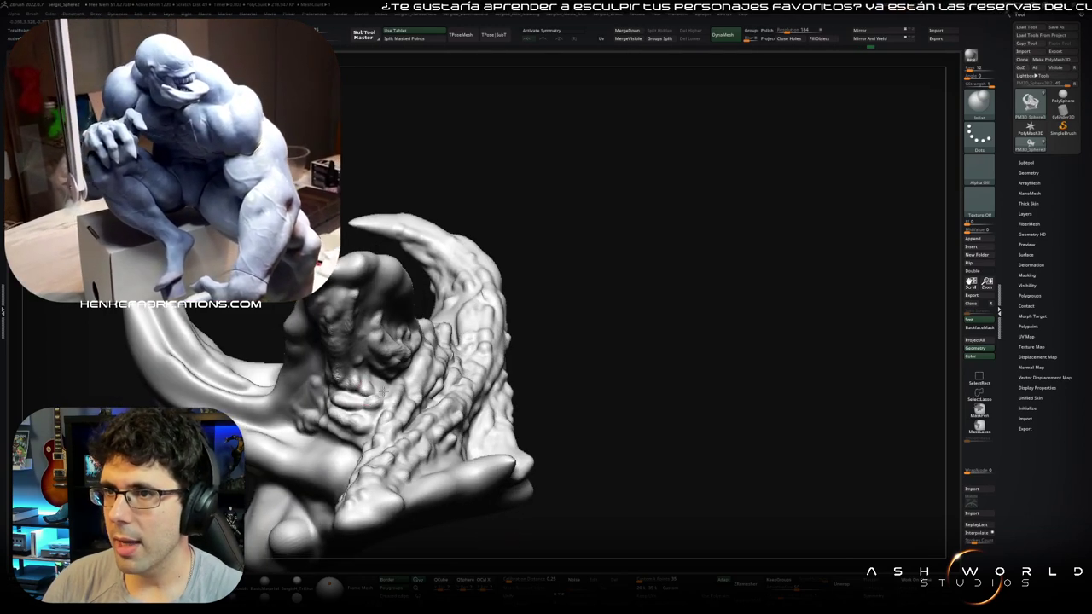
drag(351, 341, 453, 248)
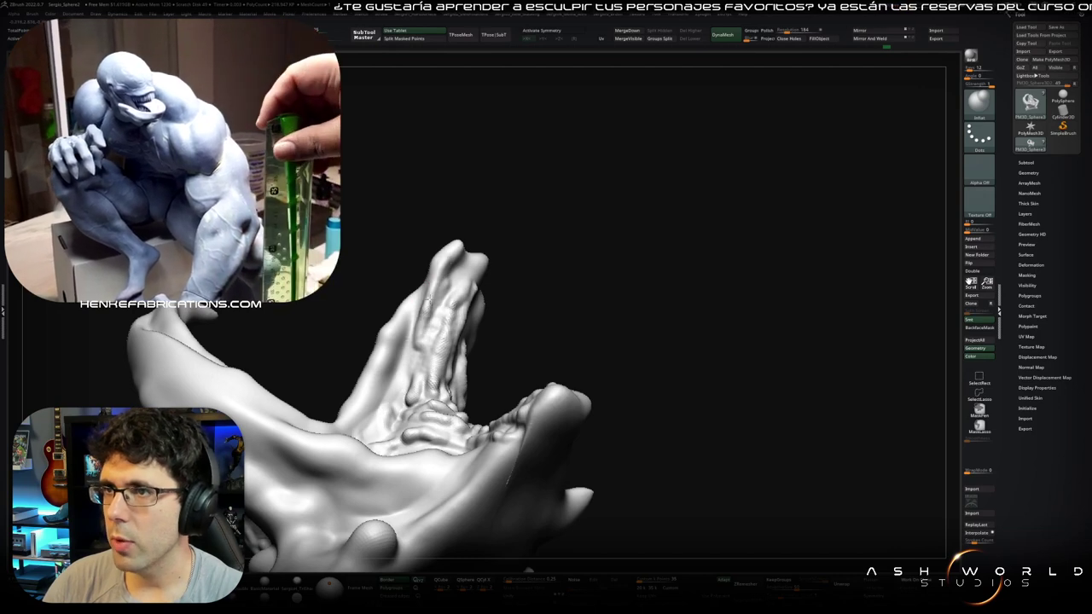
drag(463, 266, 494, 268)
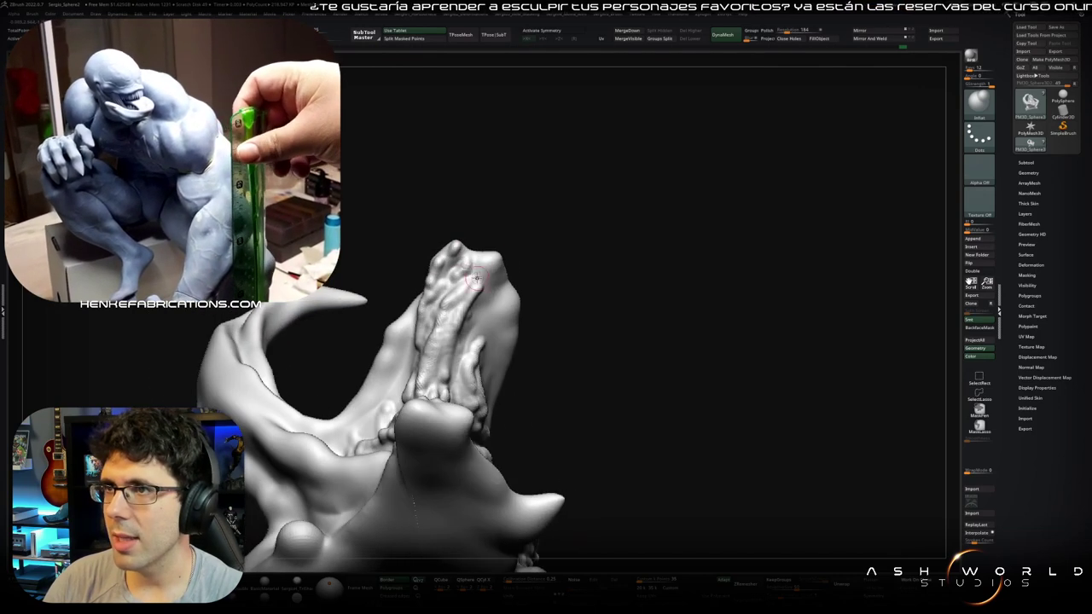
drag(516, 327, 482, 289)
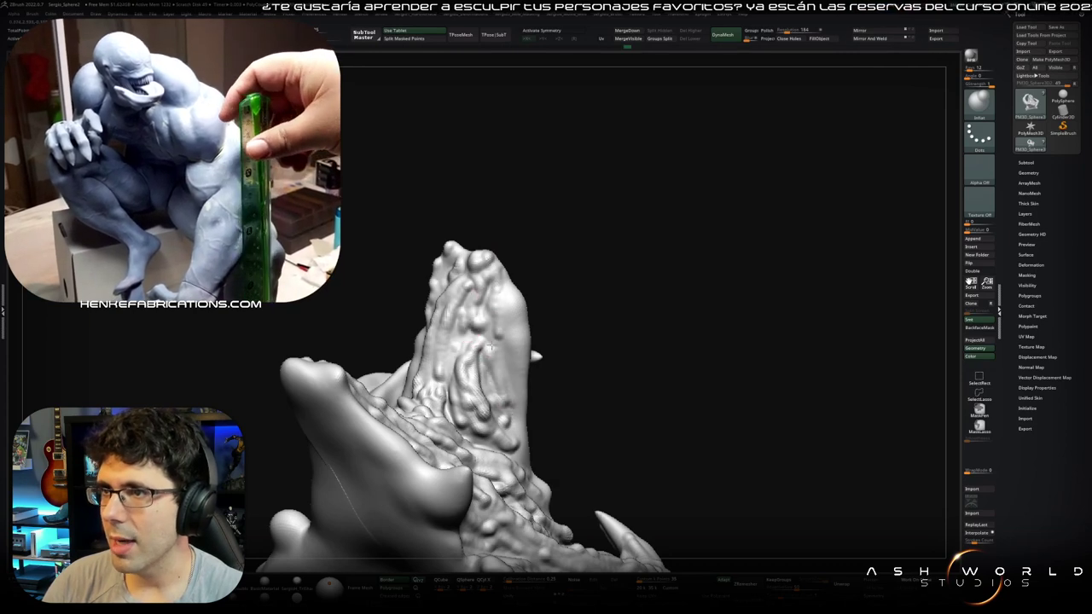
drag(493, 328, 508, 339)
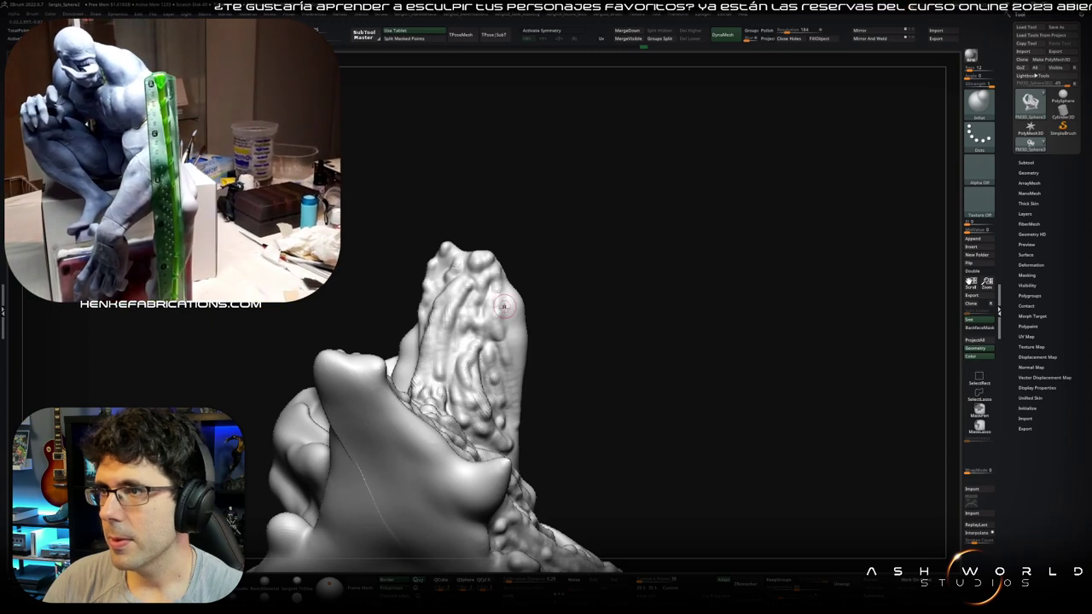
drag(502, 294, 513, 364)
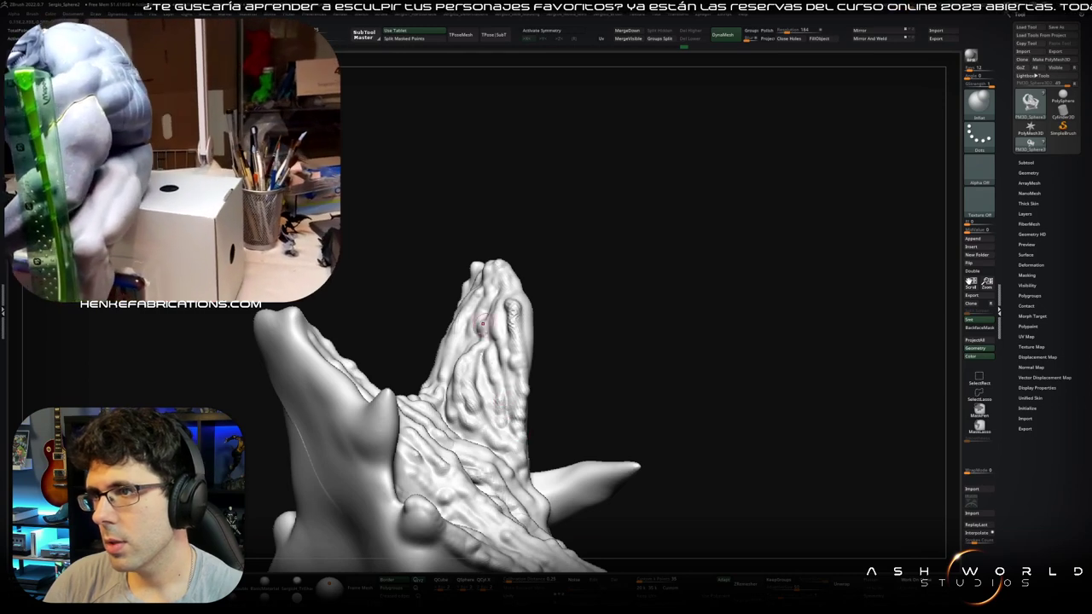
drag(482, 323, 502, 416)
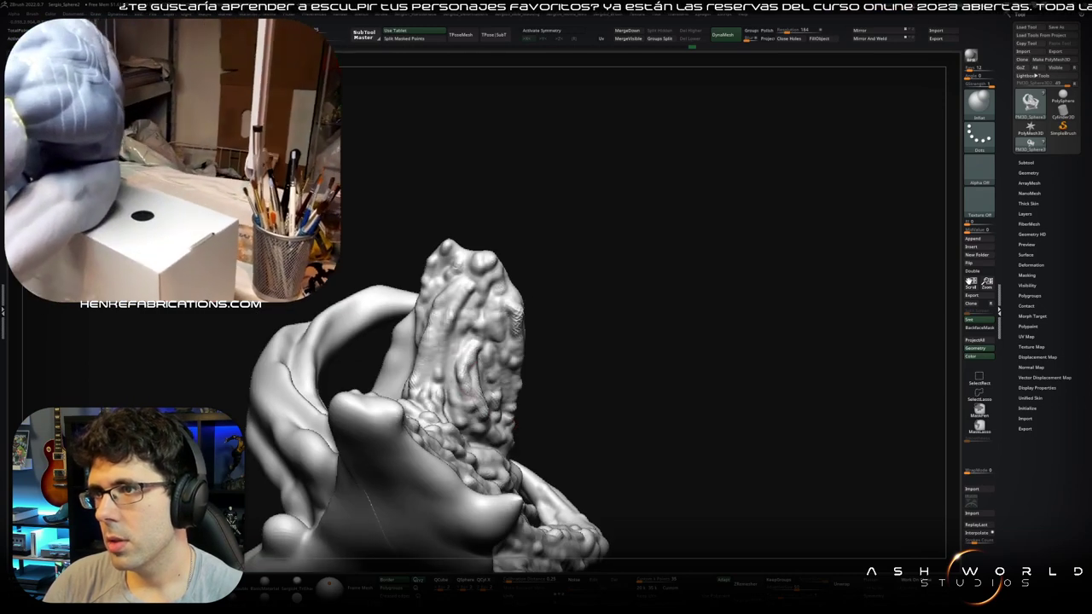
drag(424, 356, 446, 365)
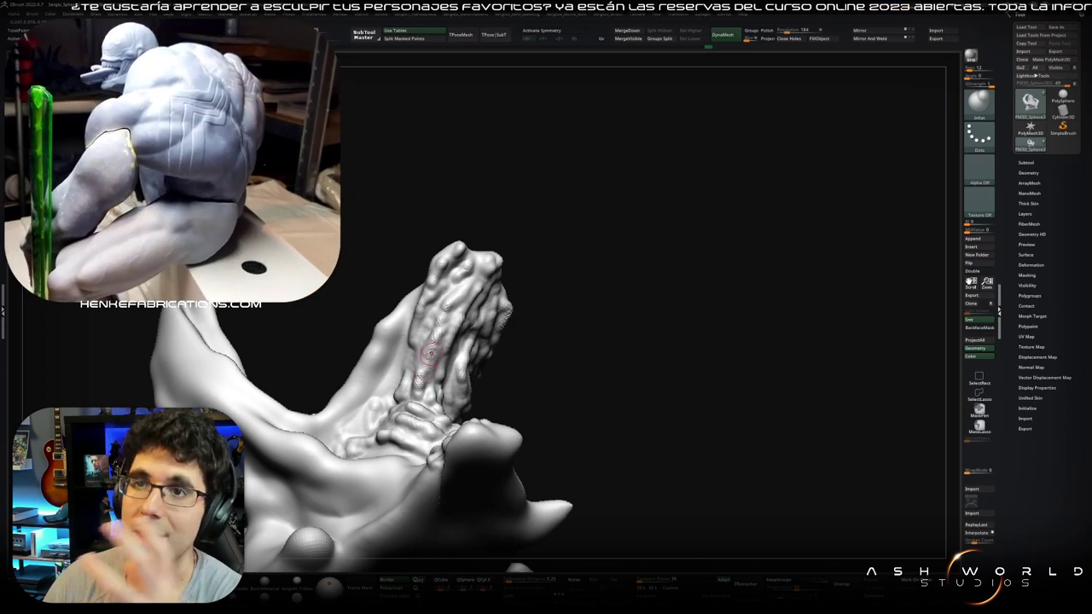
mouse_move(405, 354)
mouse_down()
mouse_move(404, 343)
mouse_move(365, 394)
mouse_move(432, 350)
mouse_up()
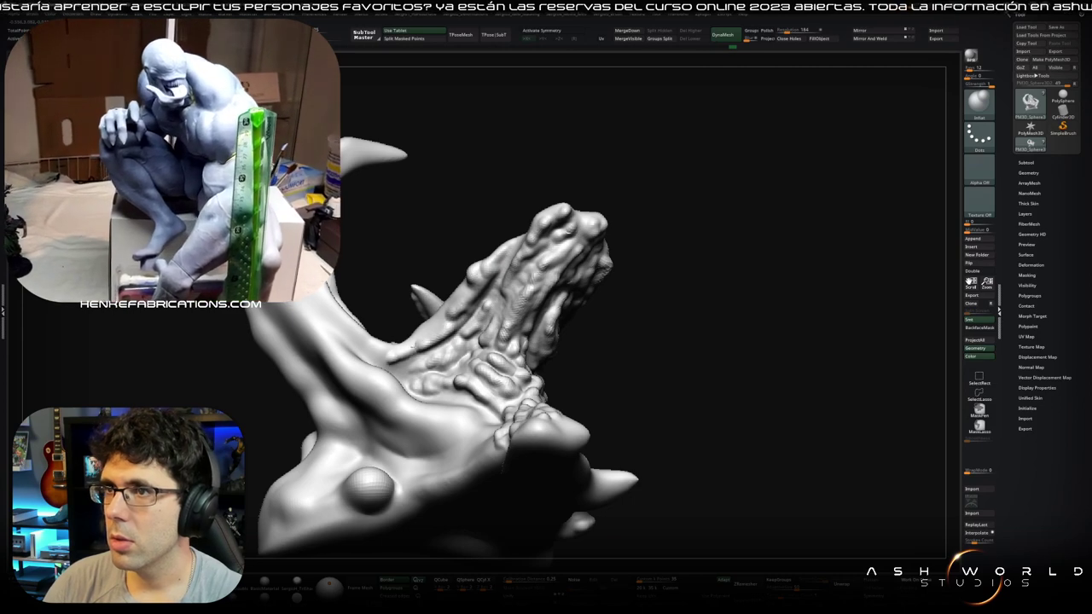
drag(453, 333, 457, 301)
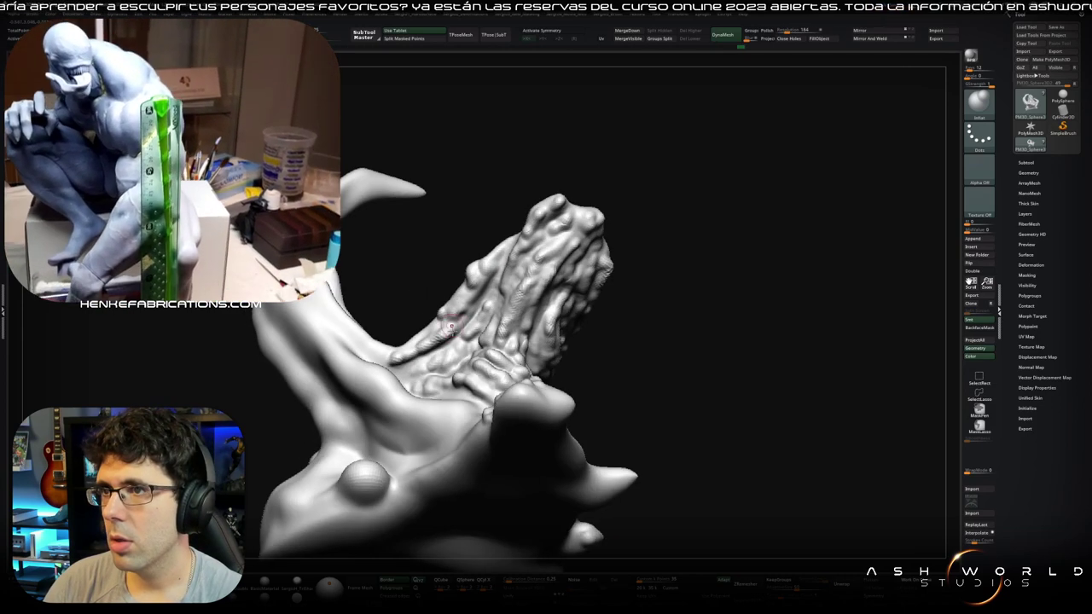
drag(445, 373, 452, 398)
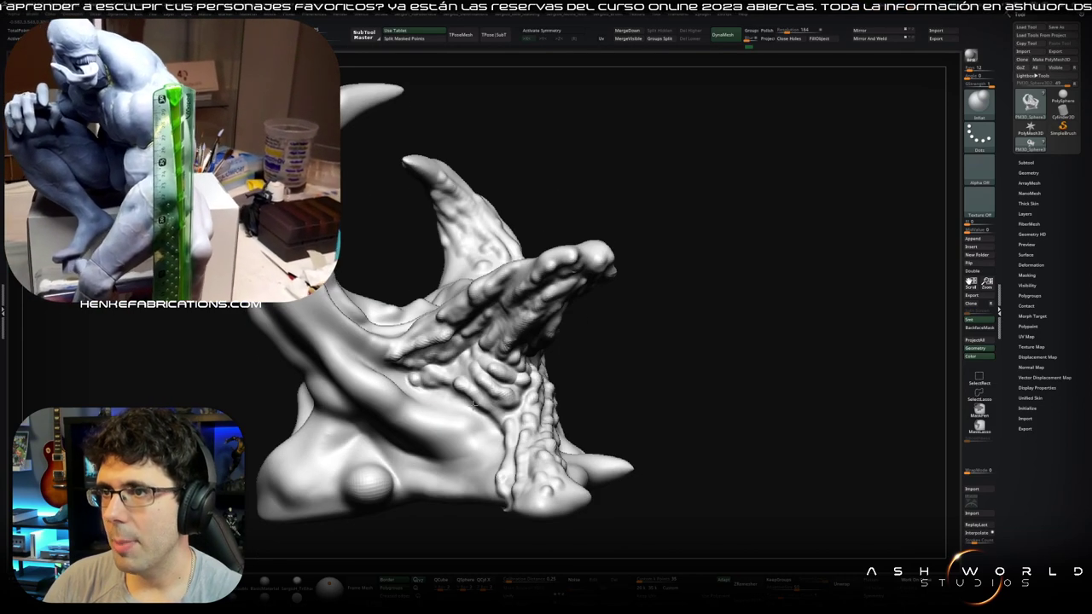
drag(449, 424, 438, 361)
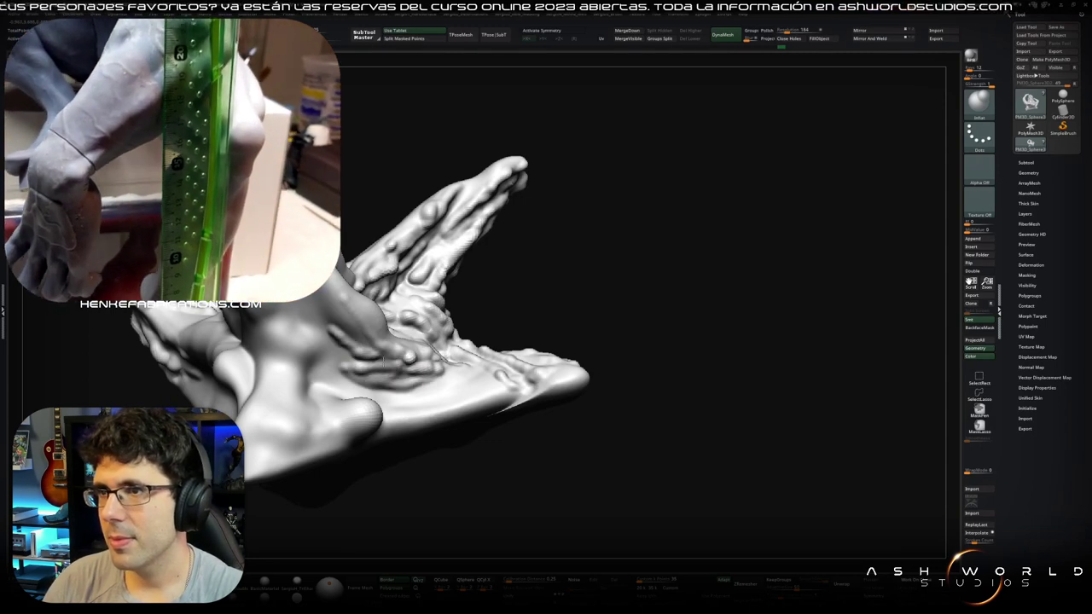
mouse_move(464, 385)
mouse_down()
mouse_move(444, 384)
mouse_move(448, 401)
mouse_up()
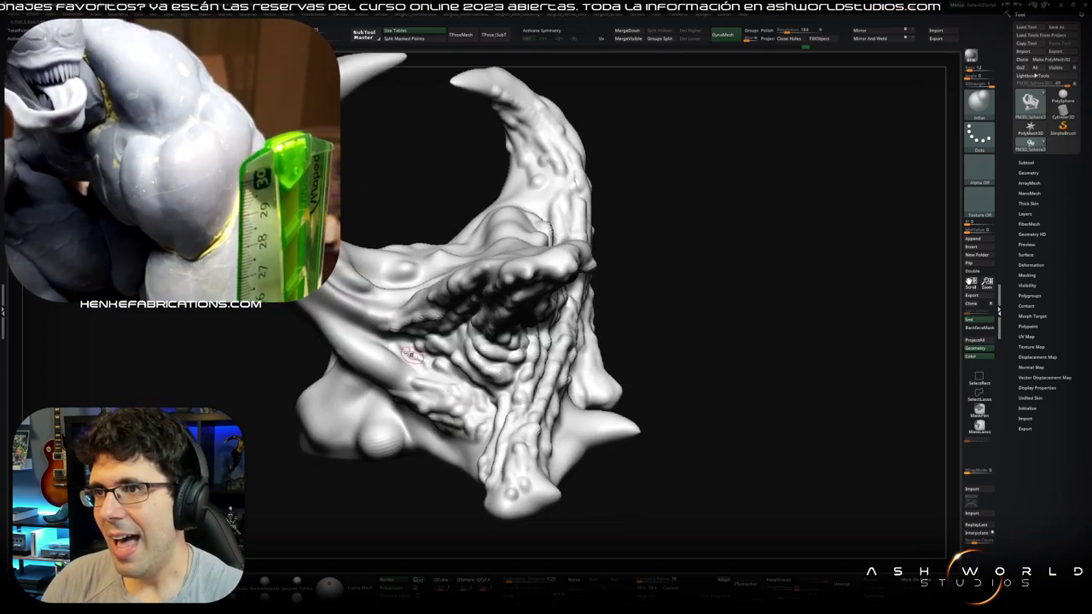
drag(434, 372, 451, 478)
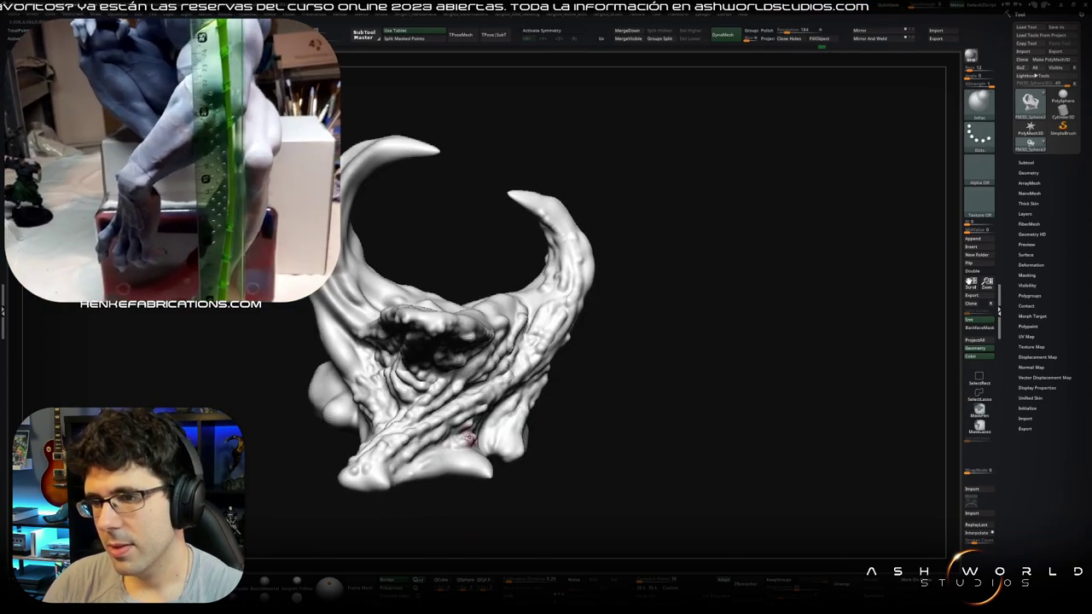
drag(395, 476, 399, 335)
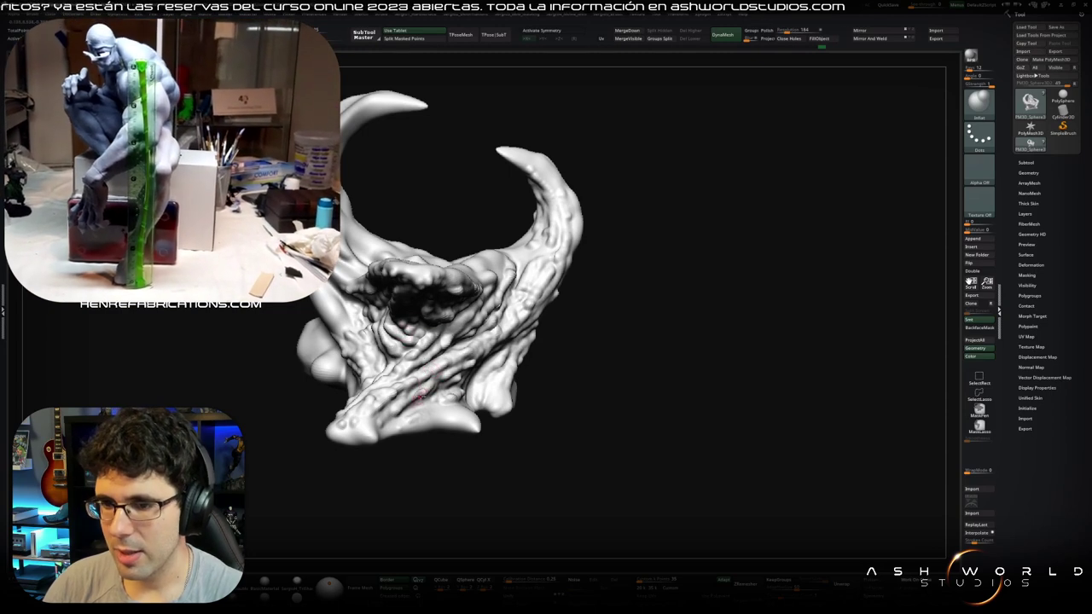
drag(421, 404, 494, 350)
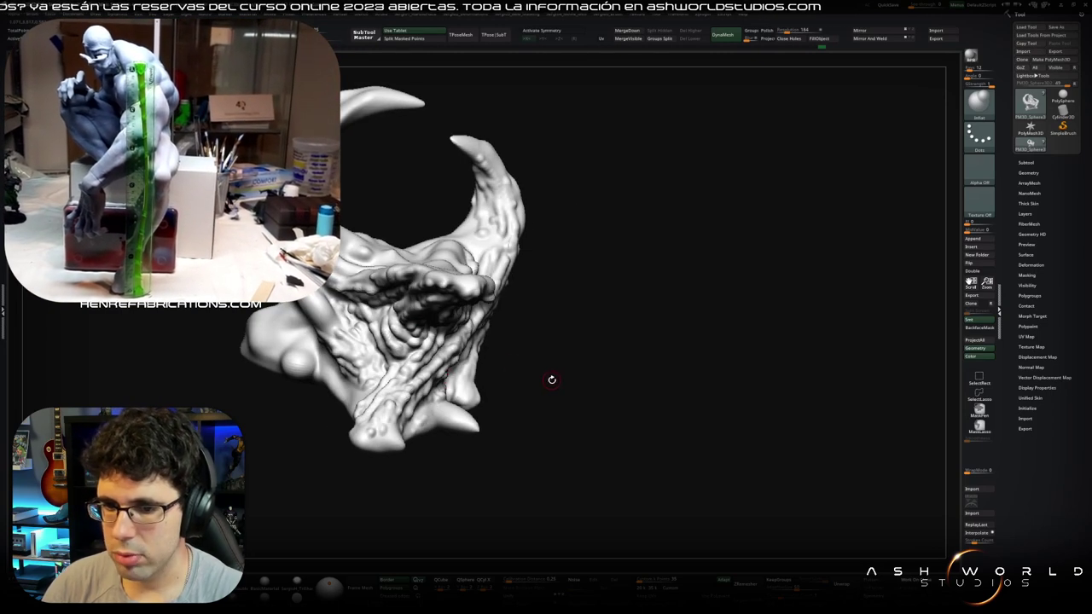
drag(556, 381, 433, 437)
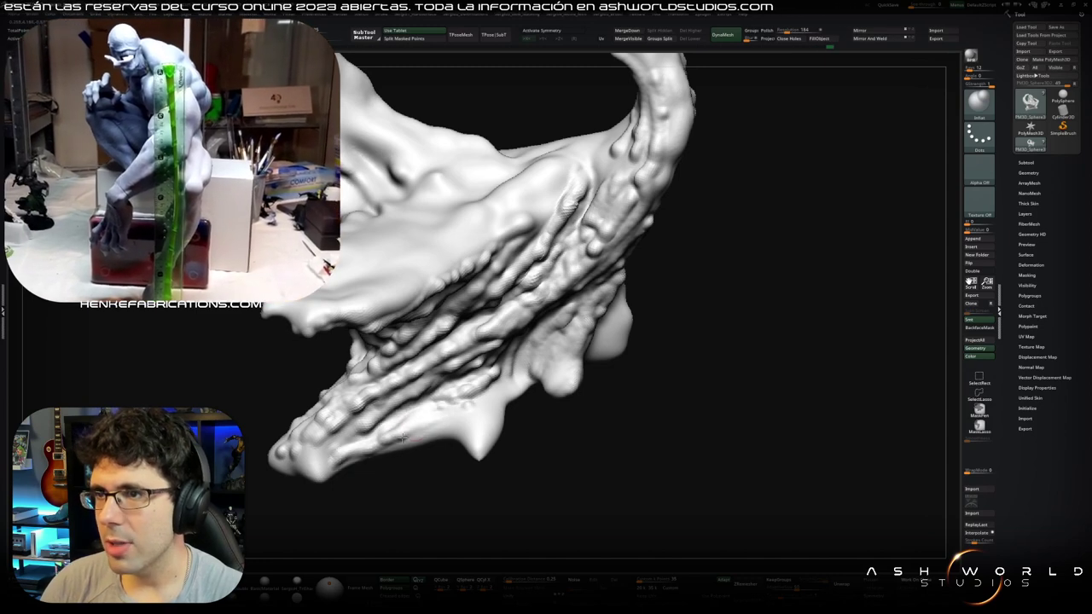
drag(503, 390, 510, 393)
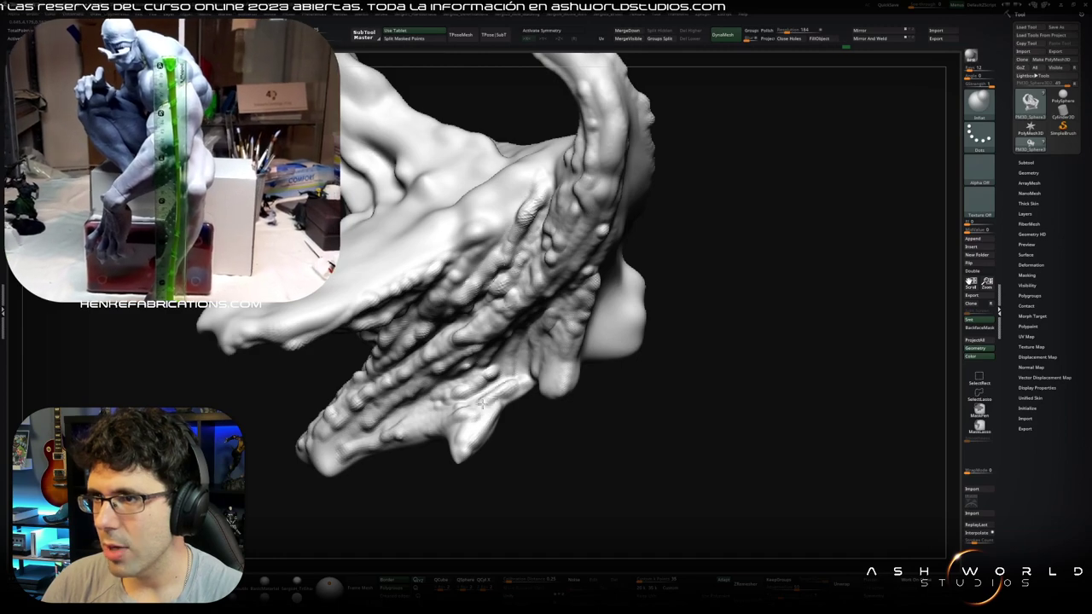
drag(522, 339, 480, 355)
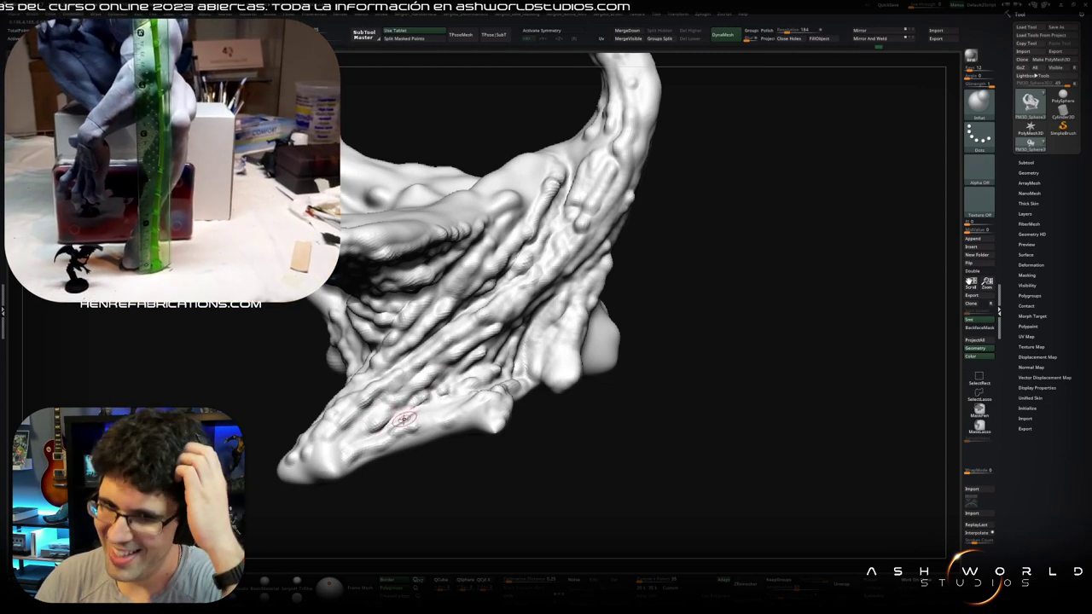
drag(416, 363, 399, 473)
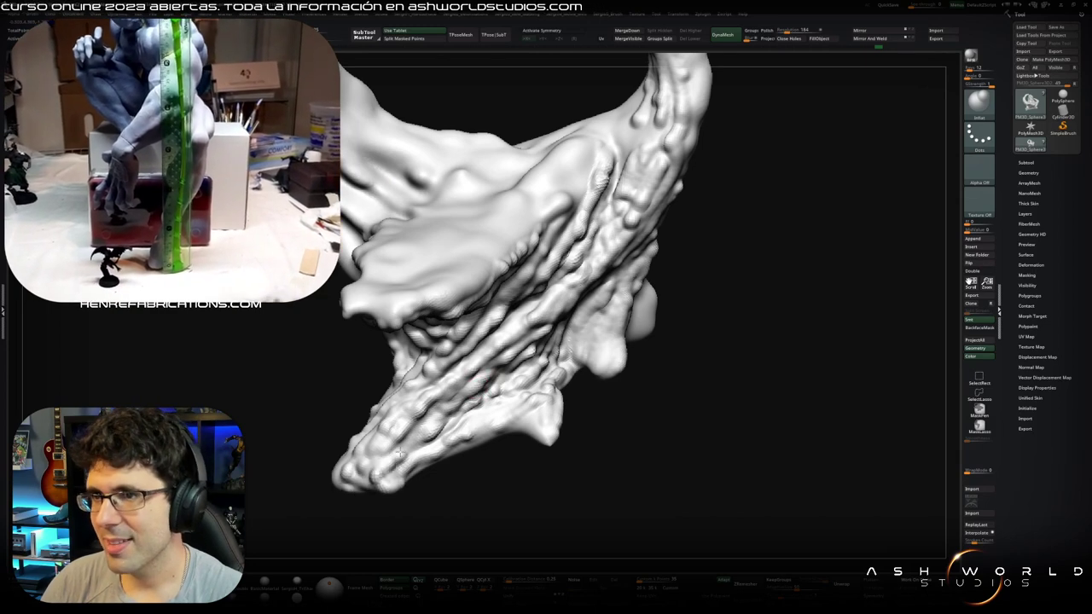
drag(413, 441, 388, 495)
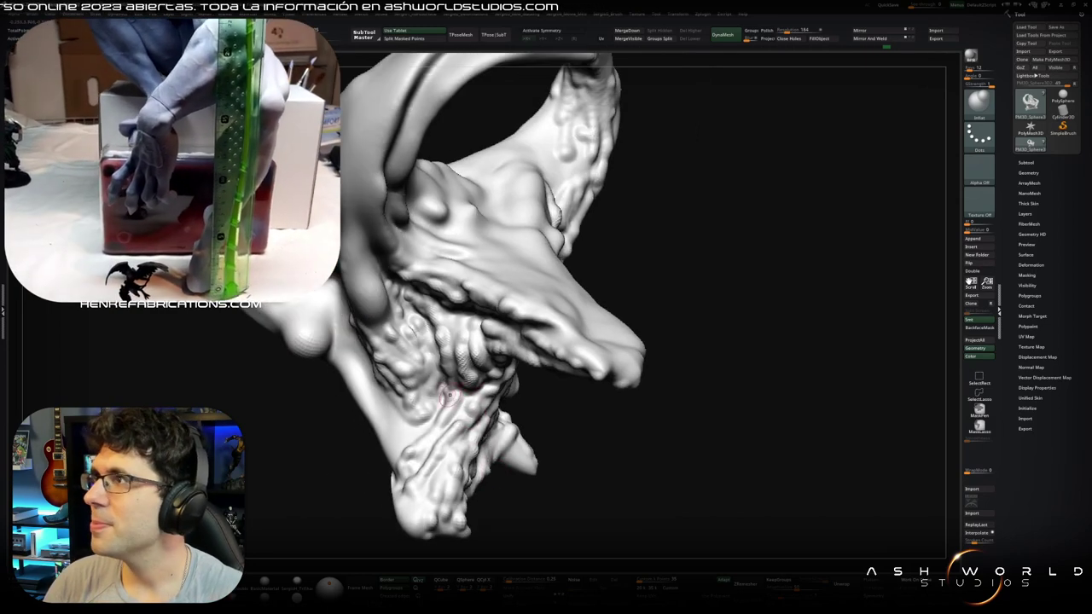
key(space)
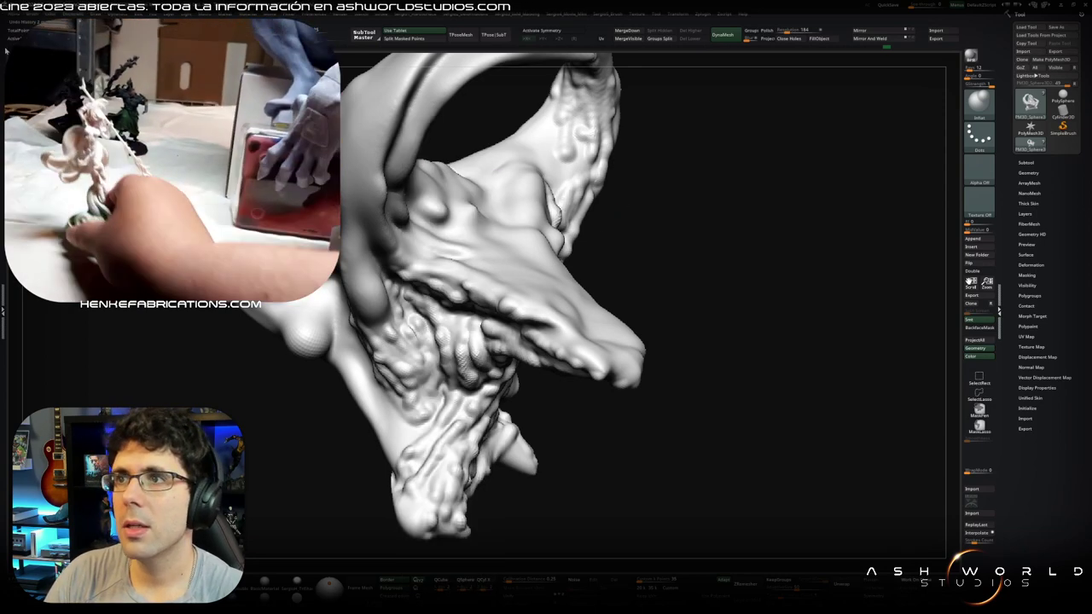
key(shift+d)
key(space)
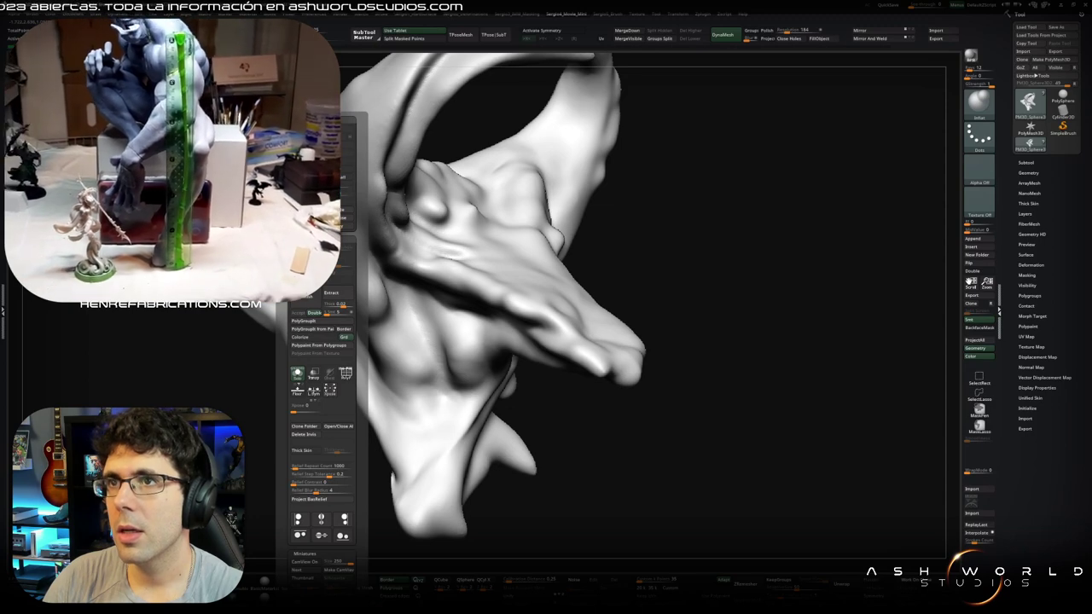
drag(854, 341, 905, 333)
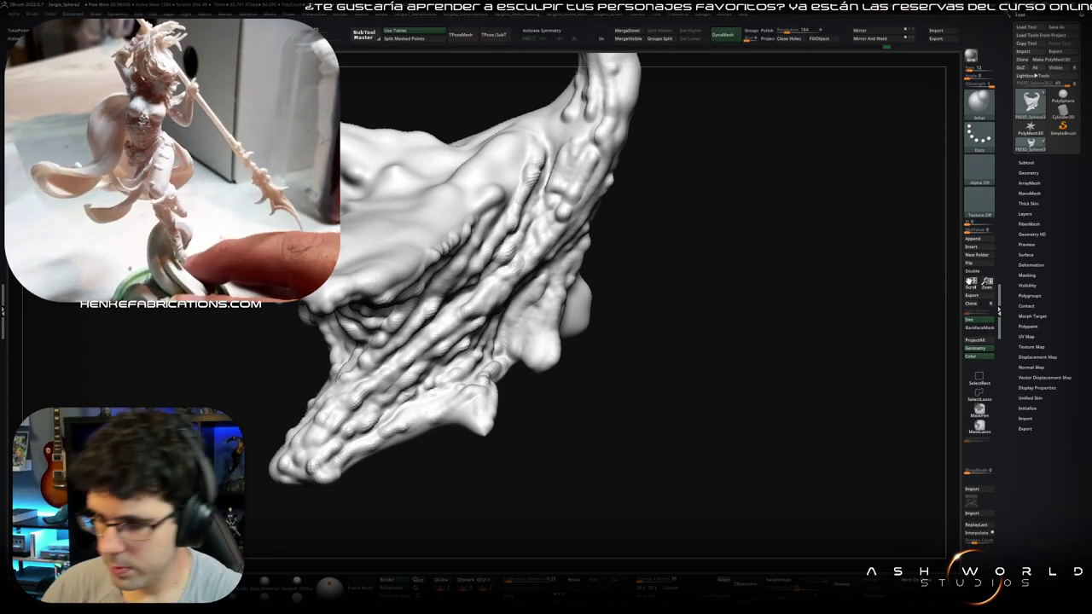
Step: Build a knobbly, vein-like ridge up the inner curve of the large horn
drag(648, 427, 444, 406)
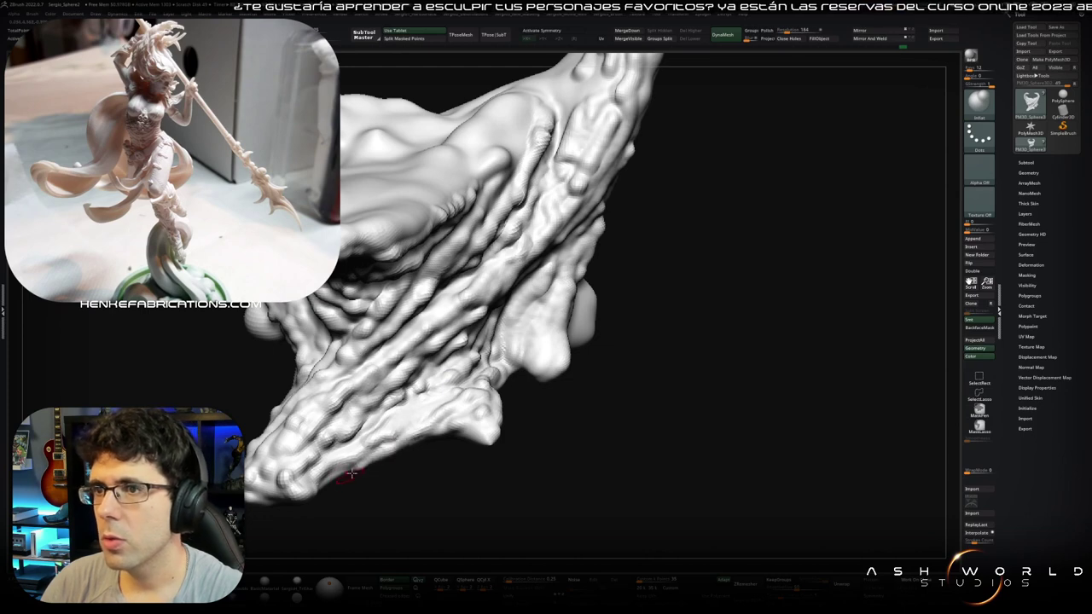
mouse_move(390, 412)
mouse_down()
mouse_move(480, 381)
mouse_move(531, 273)
mouse_move(511, 281)
mouse_up()
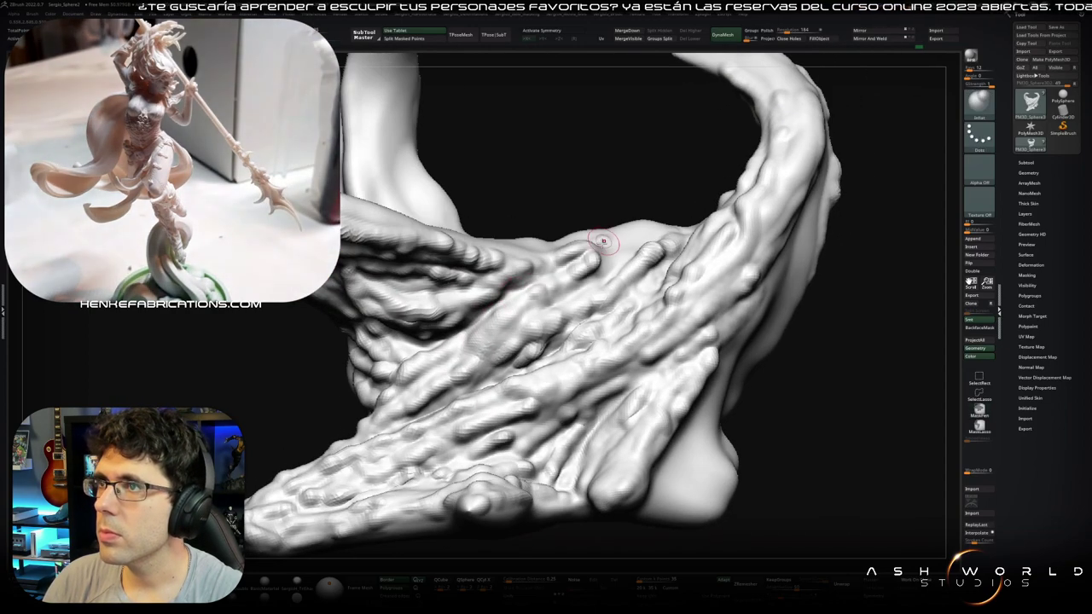
drag(559, 255, 635, 237)
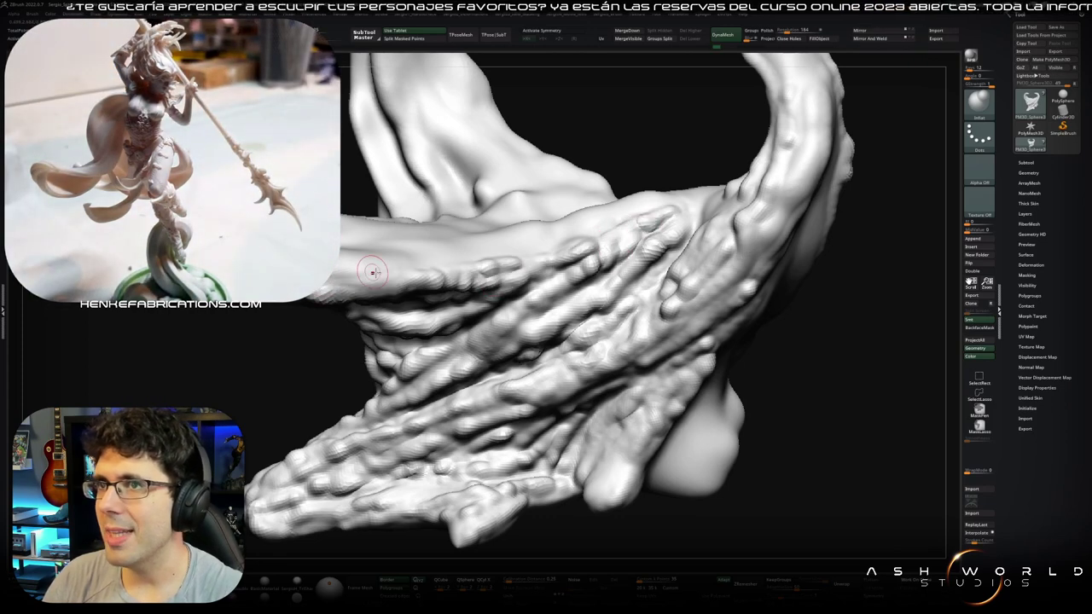
drag(338, 274, 504, 311)
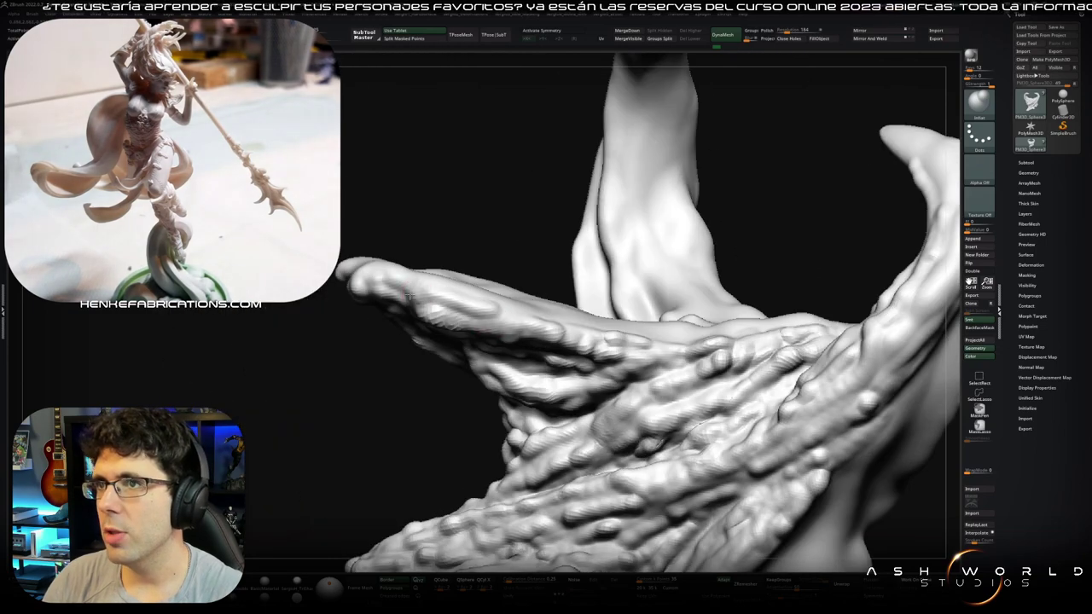
mouse_move(480, 320)
mouse_down()
mouse_move(468, 316)
mouse_move(473, 277)
mouse_up()
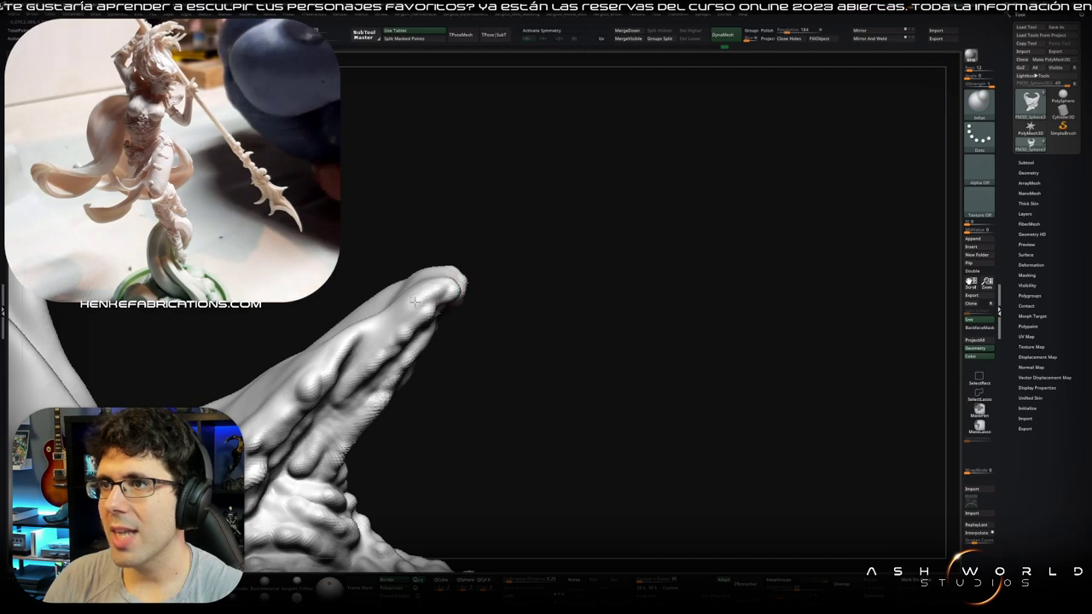
drag(356, 358, 465, 269)
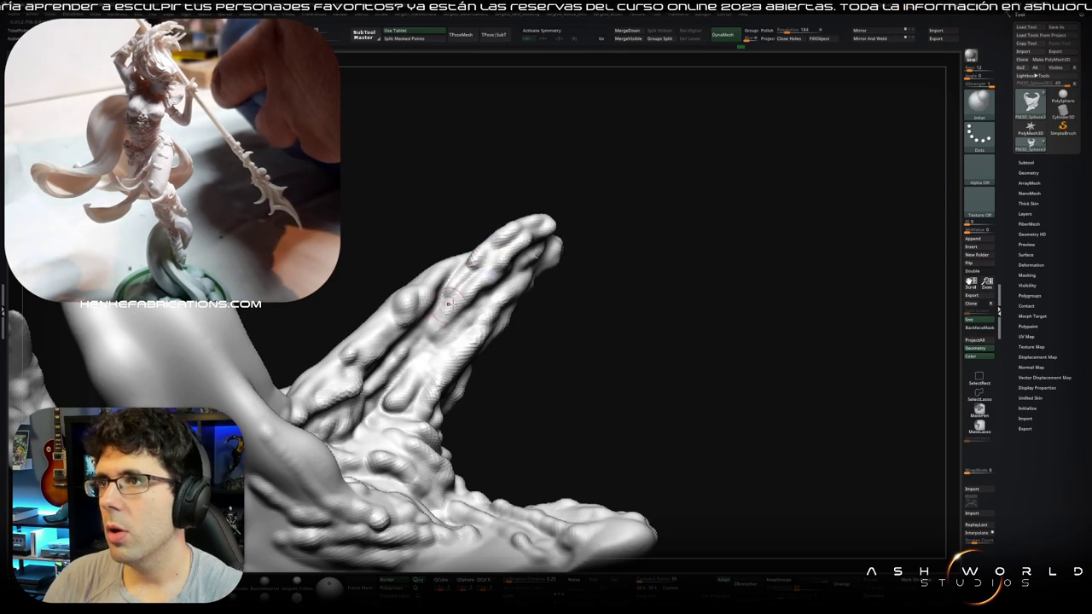
drag(443, 304, 452, 296)
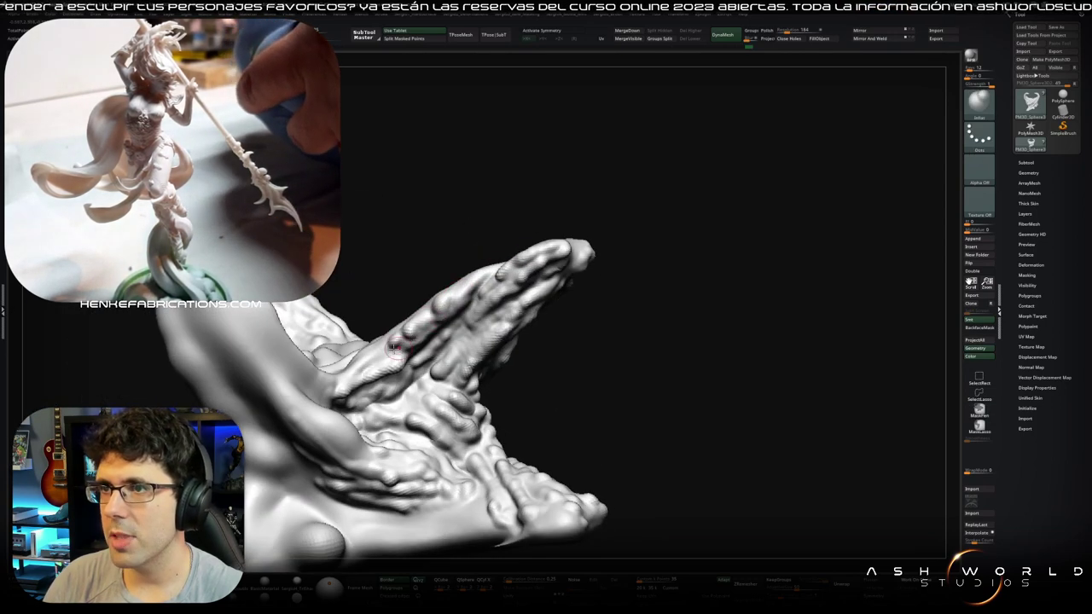
mouse_move(352, 387)
mouse_down()
mouse_move(326, 404)
mouse_move(375, 409)
mouse_move(392, 398)
mouse_move(333, 320)
mouse_move(368, 278)
mouse_up()
Step: Switch to ClayBuildup with FreeHand stroke (B, C) and sculpt a creased ridge along the horn's upper surface
key(b)
key(c)
key(b)
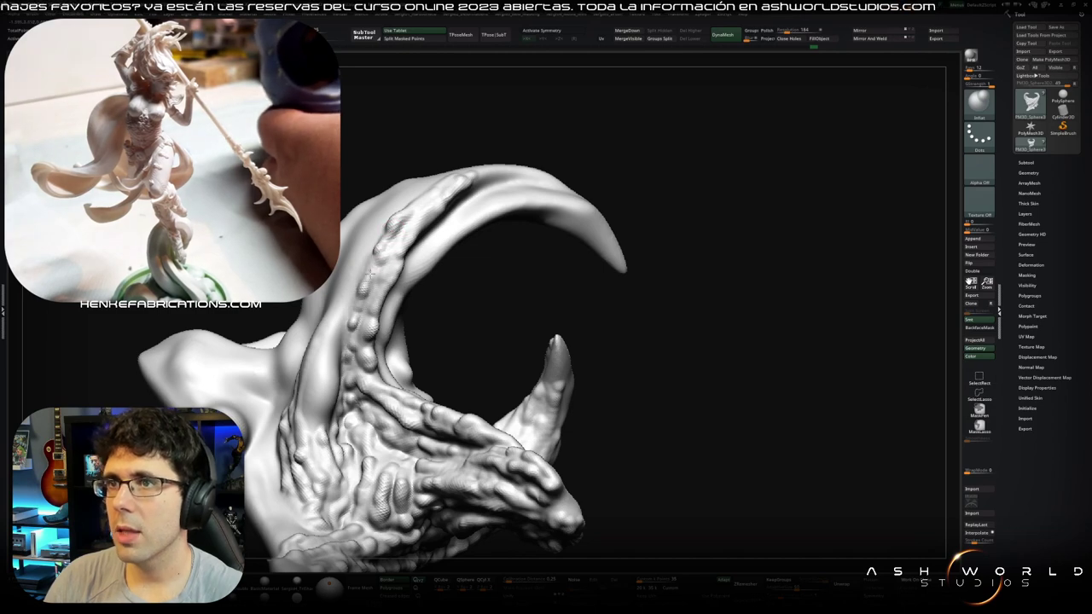
drag(369, 284, 417, 343)
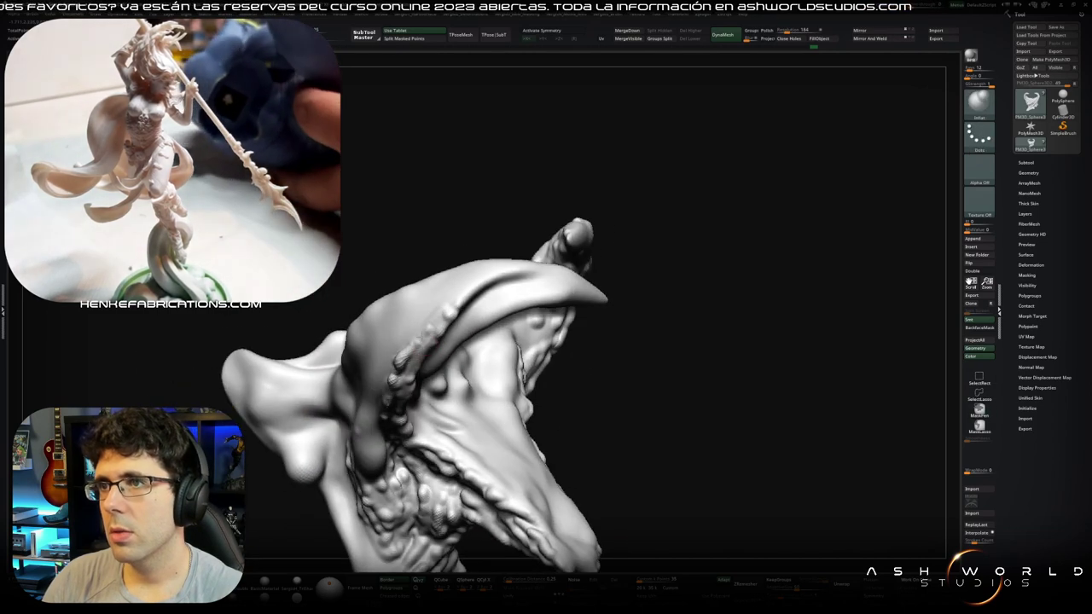
mouse_move(408, 361)
mouse_down()
mouse_move(483, 273)
mouse_move(481, 293)
mouse_up()
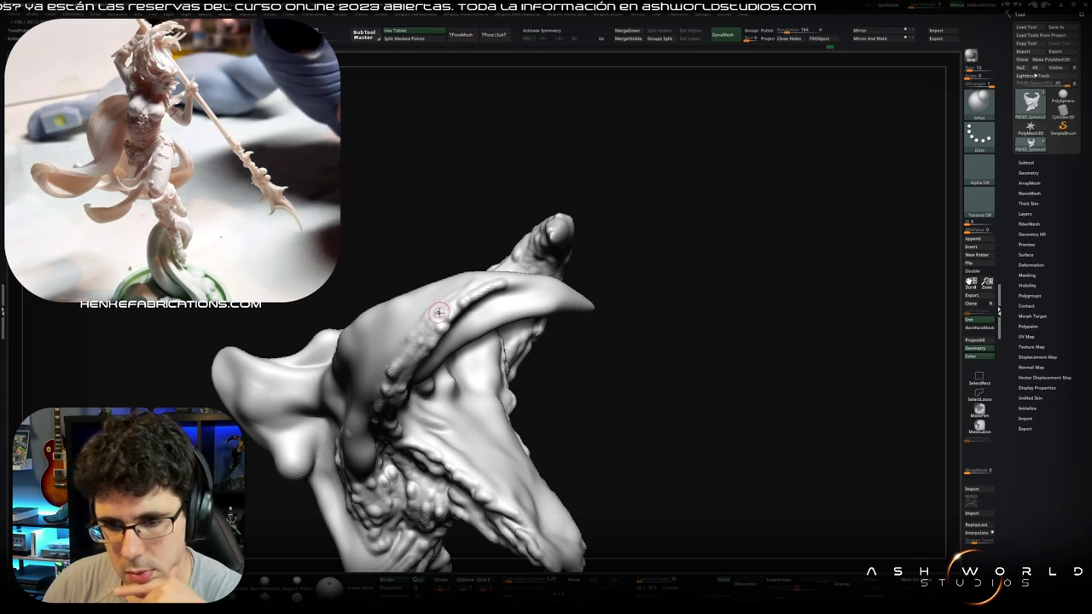
right_drag(438, 313, 444, 305)
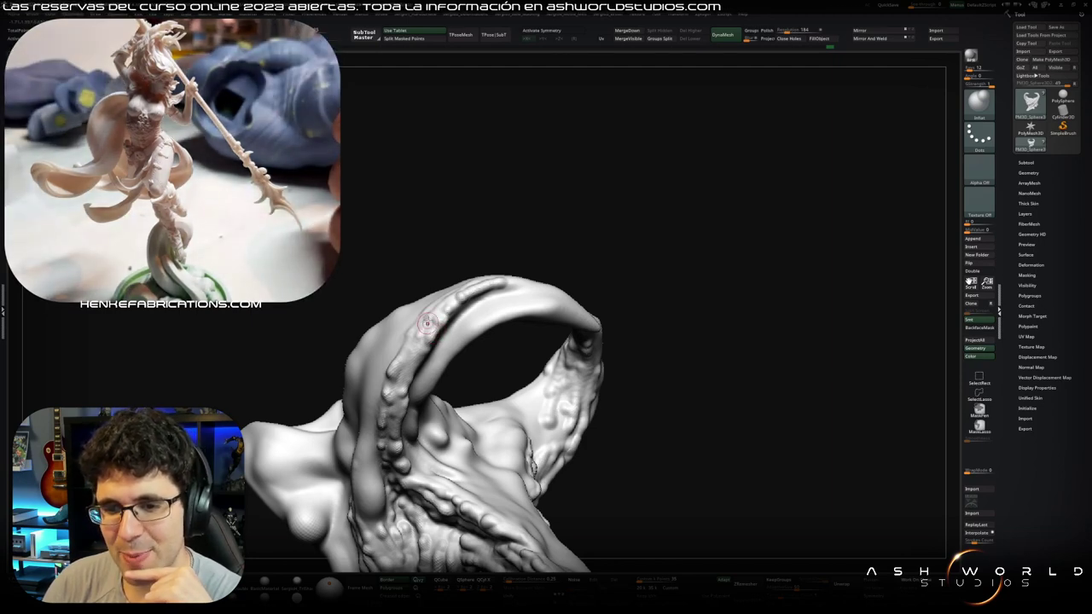
right_drag(437, 309, 459, 316)
mouse_move(439, 355)
right_down()
mouse_move(455, 378)
mouse_move(426, 392)
mouse_move(429, 380)
right_up()
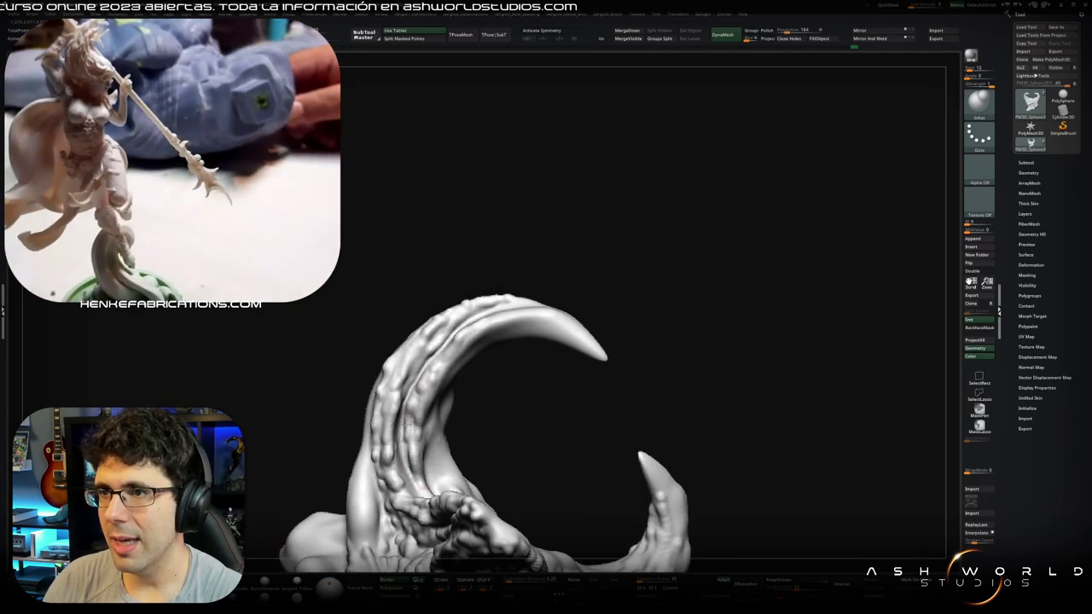
mouse_move(427, 390)
right_down()
mouse_move(424, 493)
mouse_move(440, 465)
mouse_move(419, 458)
mouse_move(523, 337)
mouse_move(457, 340)
mouse_move(526, 326)
right_up()
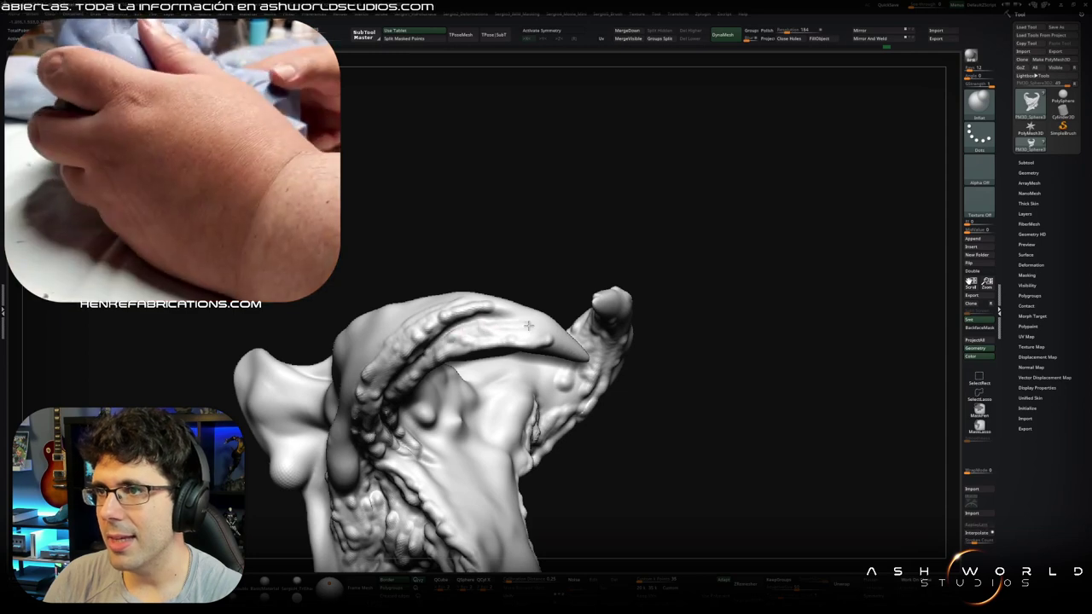
Step: Orbit low around the model to bring the second horn and bumpy lower body into view
right_drag(525, 325, 555, 395)
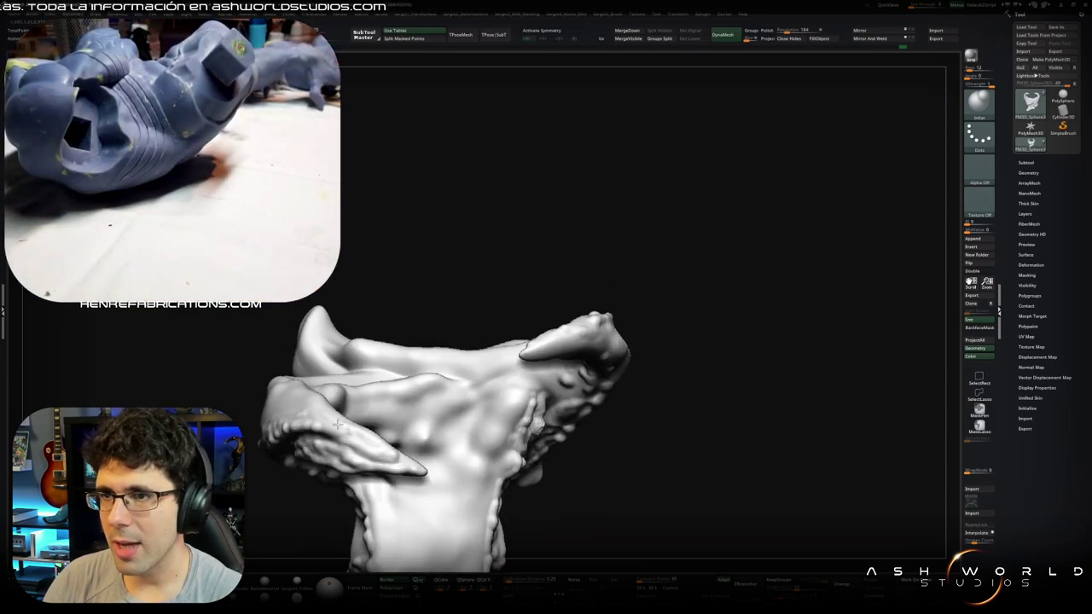
mouse_move(337, 434)
right_down()
mouse_move(378, 415)
mouse_move(318, 435)
mouse_move(446, 427)
mouse_move(452, 368)
mouse_move(464, 419)
mouse_move(474, 396)
right_up()
right_drag(378, 463, 444, 427)
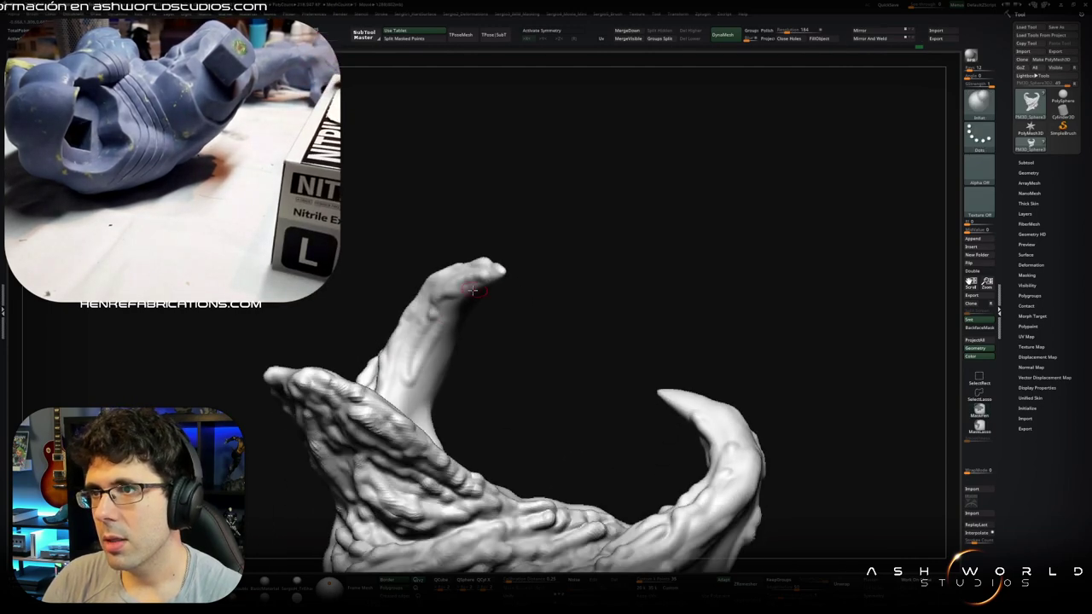
right_drag(420, 381, 416, 342)
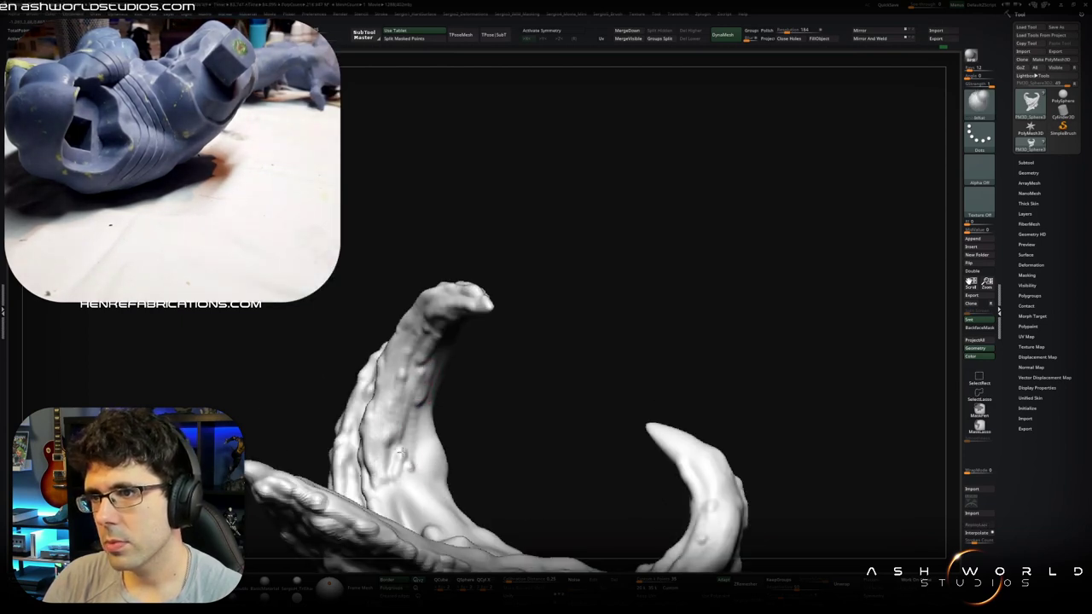
right_drag(415, 488, 424, 509)
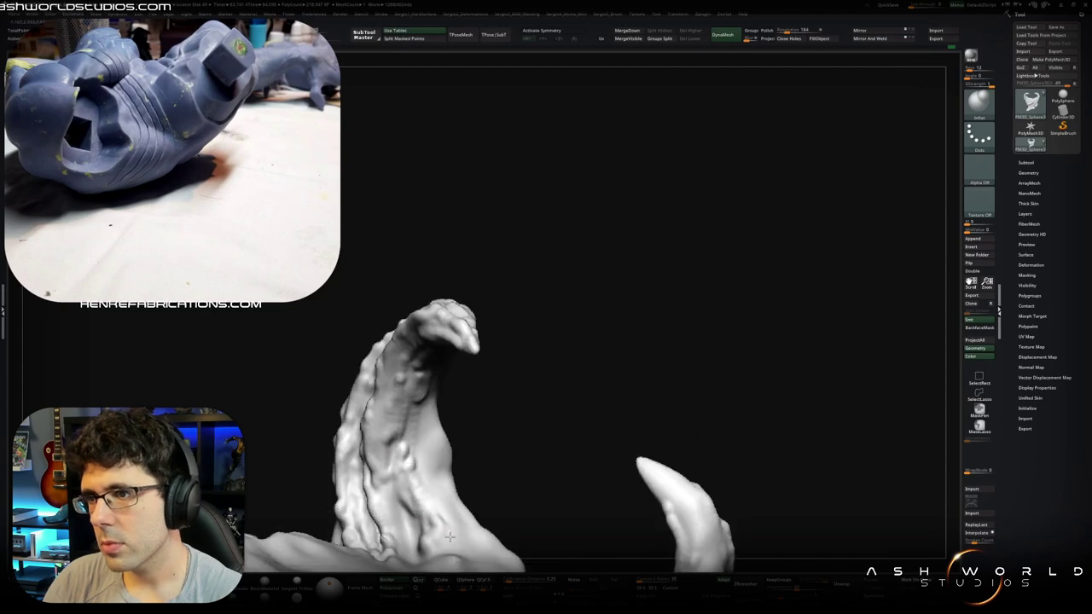
right_drag(454, 386, 435, 376)
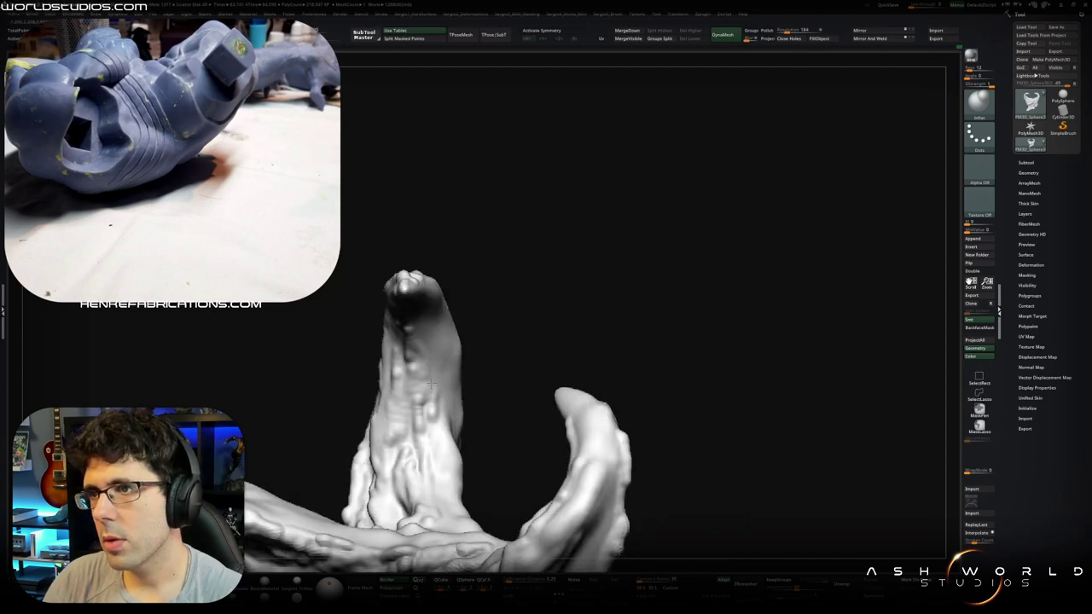
right_drag(426, 337, 446, 321)
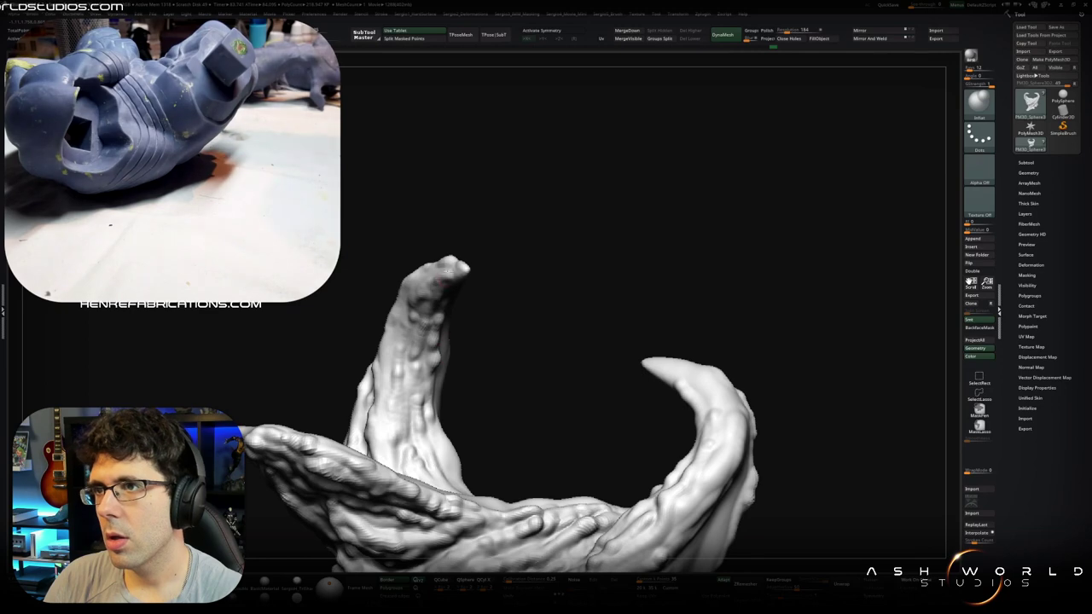
Step: Raise pronounced lumps on the lower body and extend drip-like lumps below the horn
right_drag(435, 386, 431, 409)
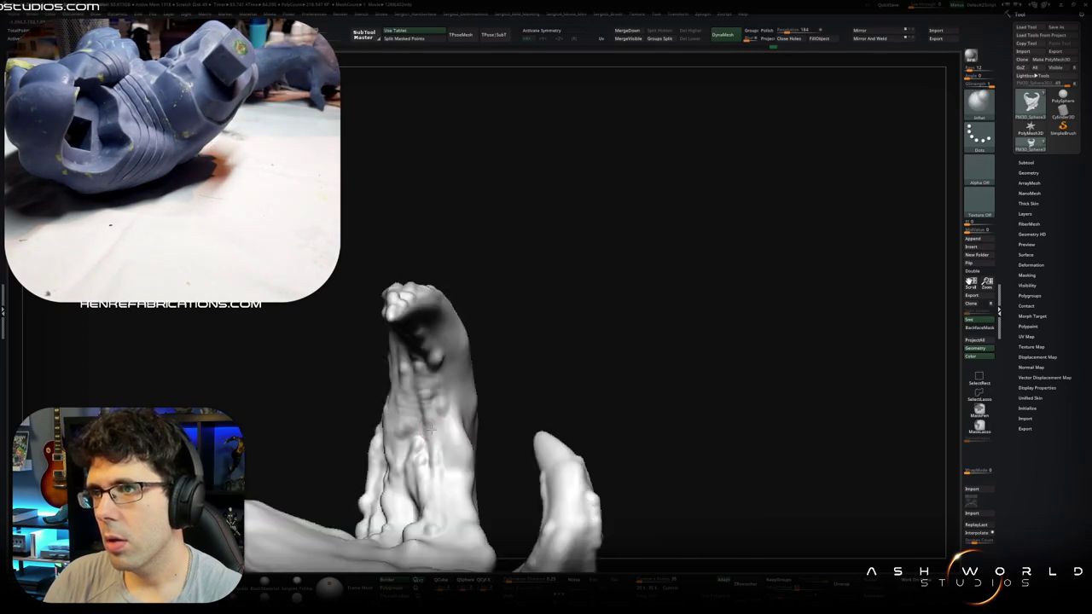
right_drag(422, 461, 399, 527)
drag(398, 526, 416, 520)
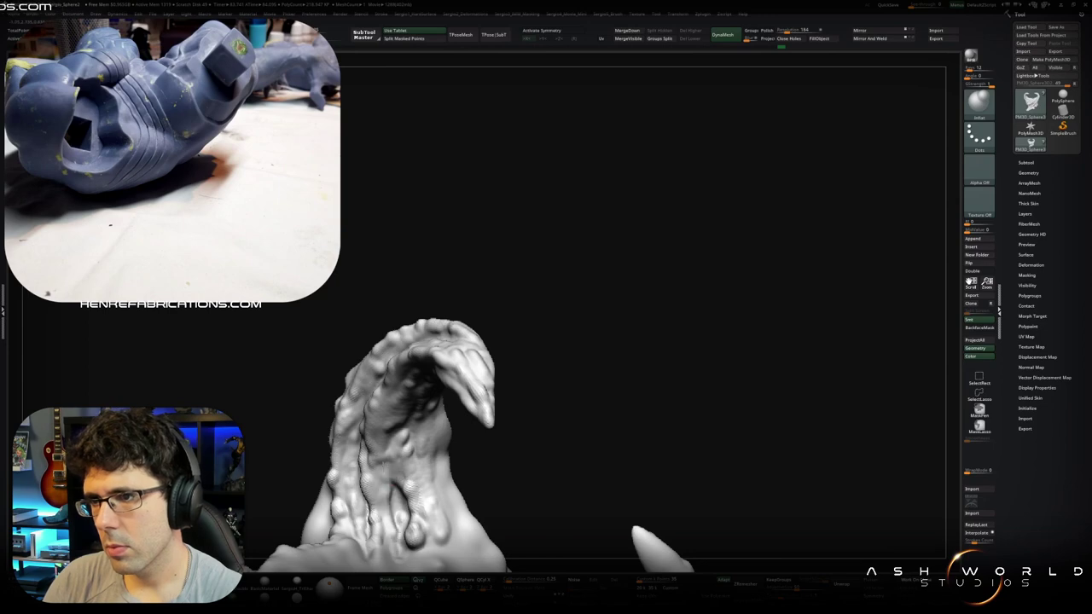
right_drag(377, 408, 383, 456)
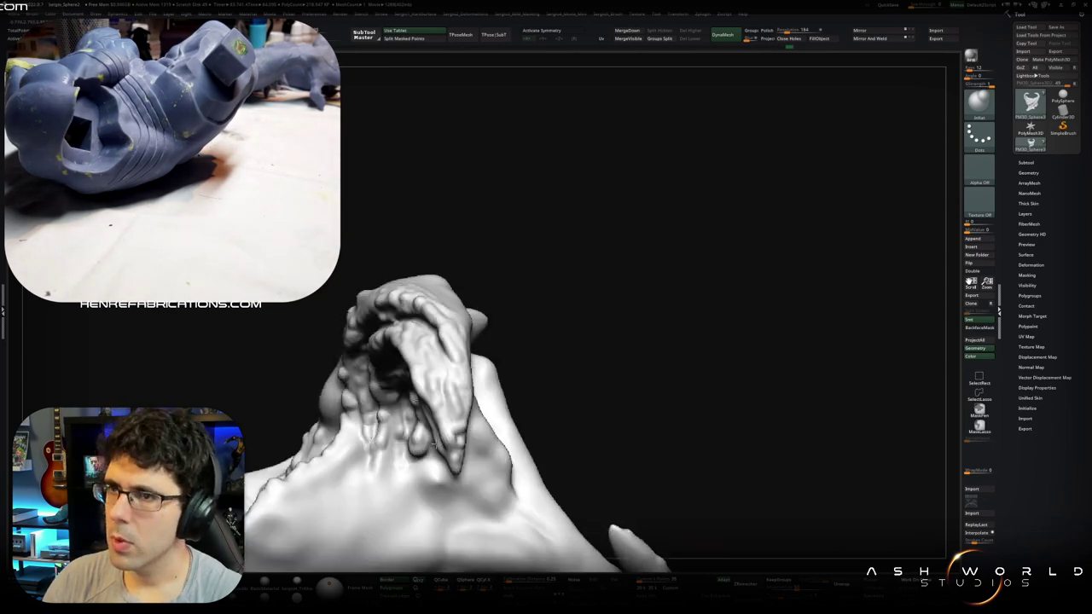
drag(383, 456, 378, 482)
mouse_move(407, 490)
right_down()
mouse_move(393, 486)
mouse_move(477, 389)
mouse_move(480, 458)
right_up()
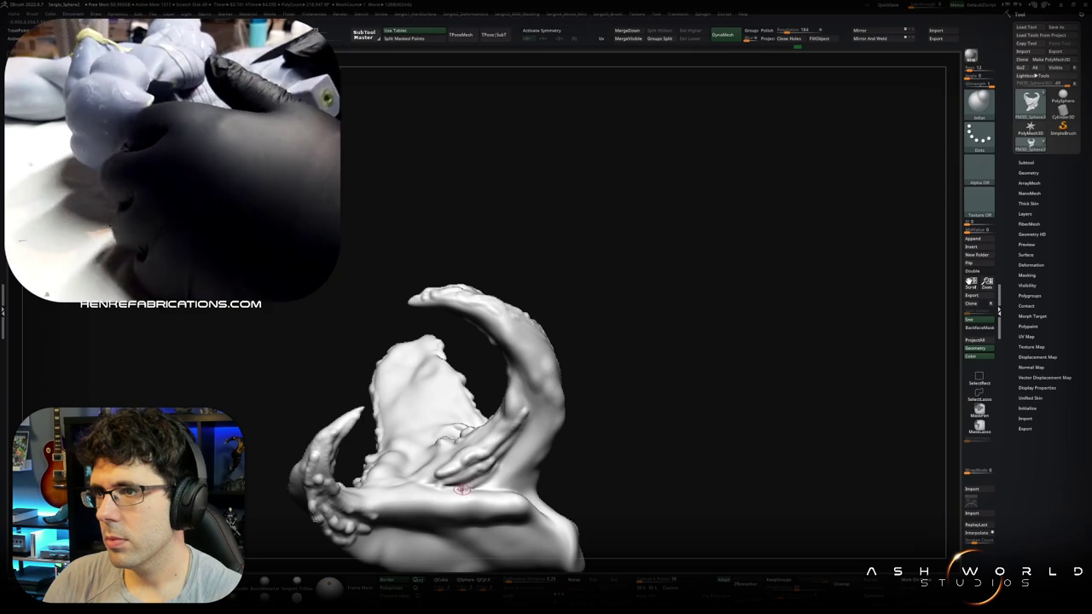
Step: Apply strong smoothing around the horn, spiky claw and lower body
right_drag(539, 357, 506, 450)
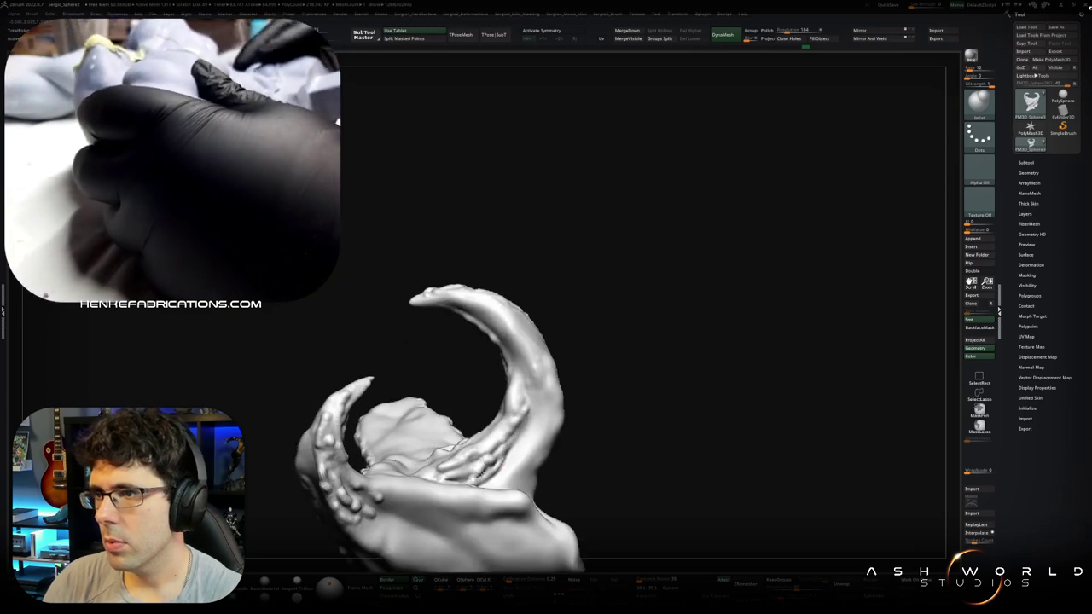
key(shift)
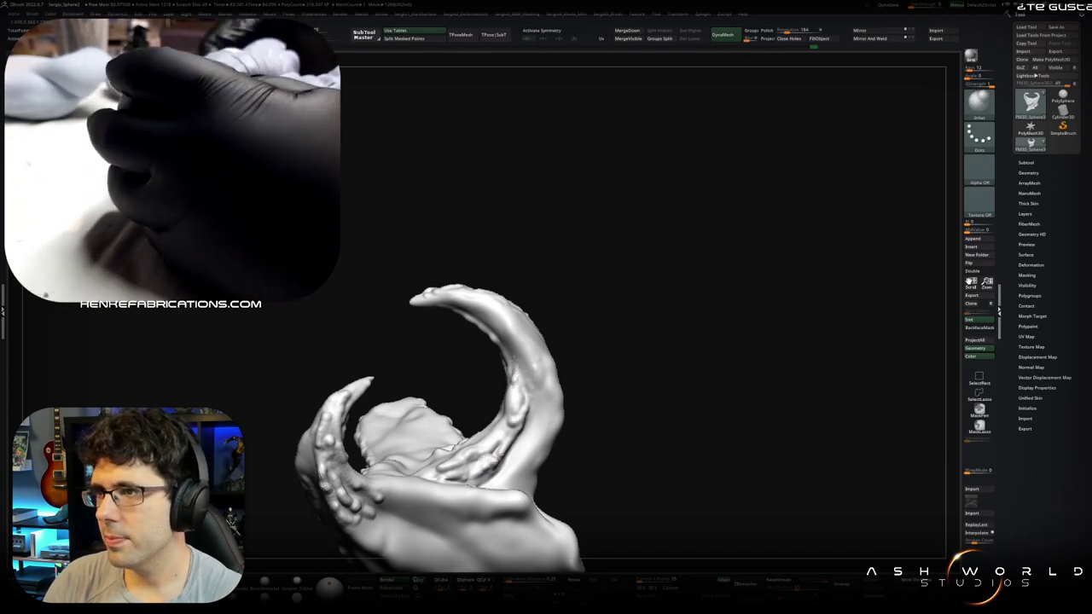
mouse_move(514, 425)
right_down()
mouse_move(456, 441)
mouse_move(476, 433)
right_up()
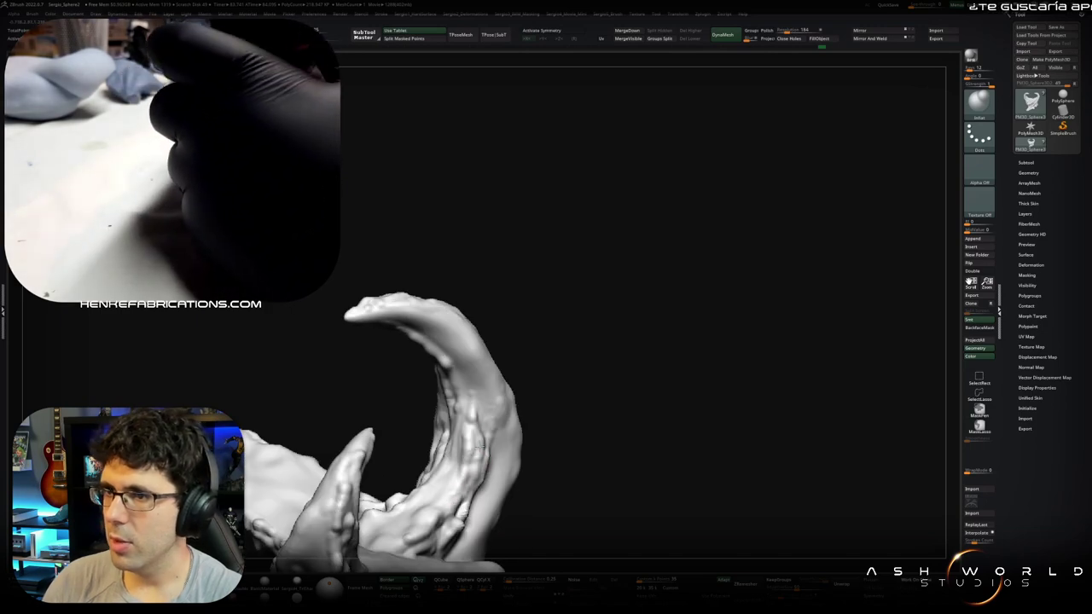
mouse_move(401, 310)
right_down()
mouse_move(486, 390)
mouse_move(445, 341)
right_up()
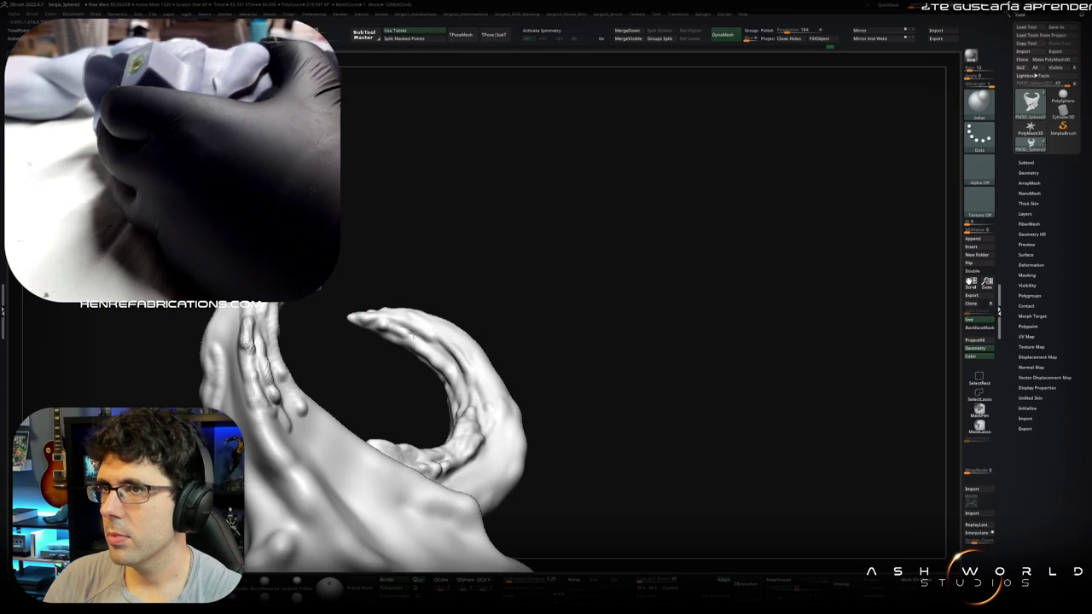
right_drag(404, 335, 505, 439)
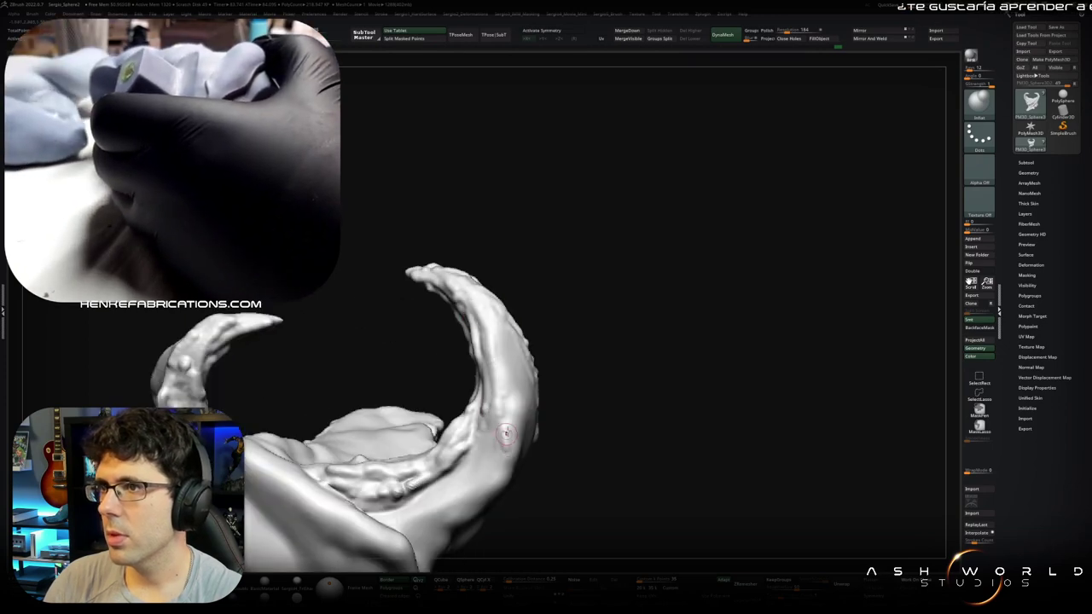
right_drag(498, 329, 501, 331)
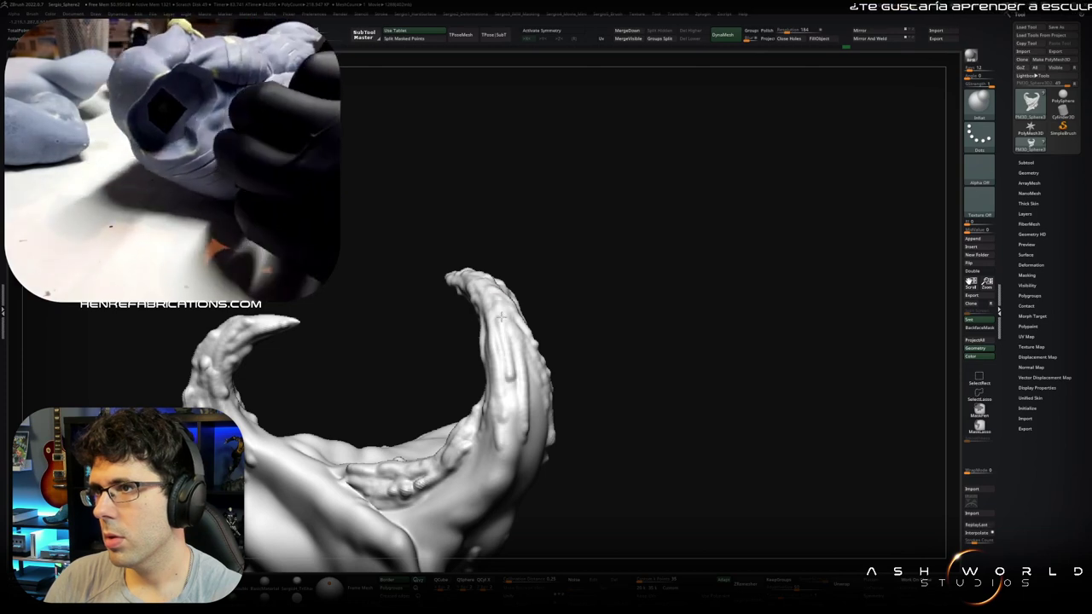
right_drag(505, 409, 522, 382)
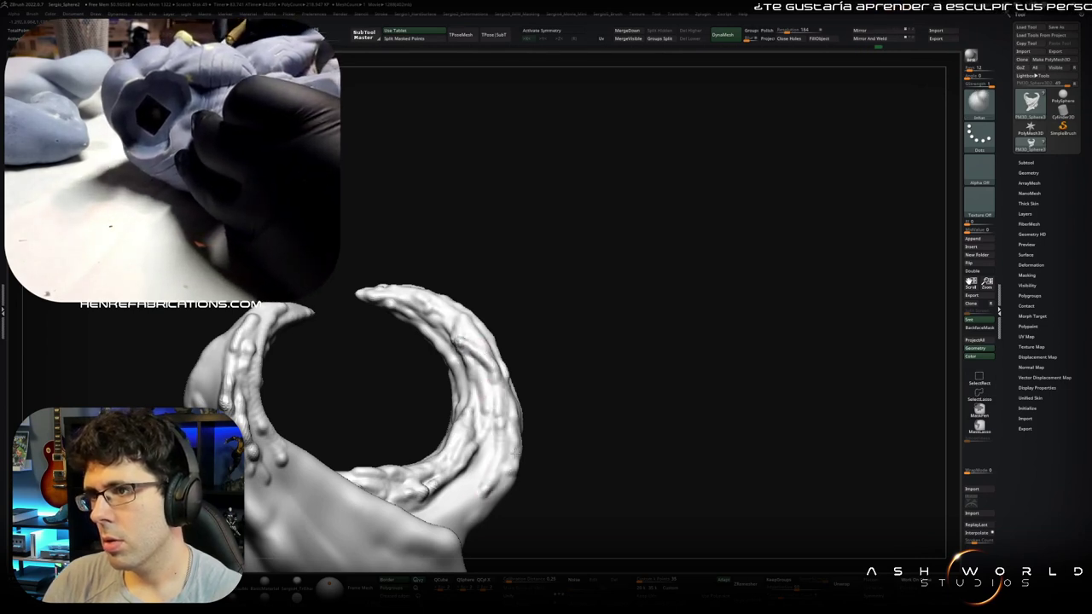
Step: Keep building lumpy ridges on the upright horn, working from below and other sides
mouse_move(490, 456)
right_down()
mouse_move(469, 406)
mouse_move(409, 401)
right_up()
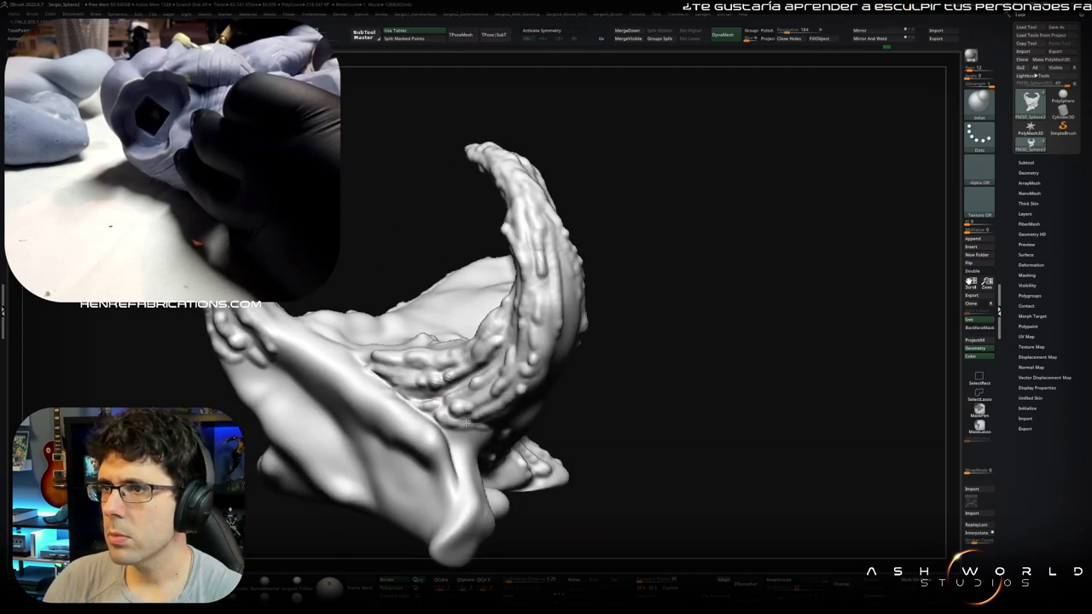
right_drag(537, 372, 514, 369)
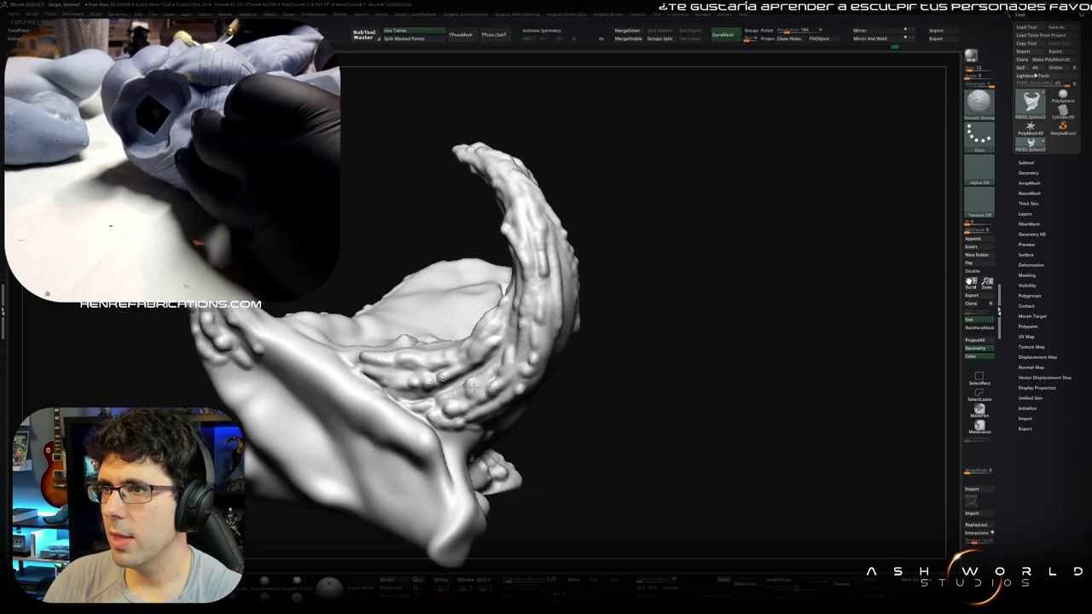
mouse_move(505, 335)
right_down()
mouse_move(484, 363)
mouse_move(486, 401)
right_up()
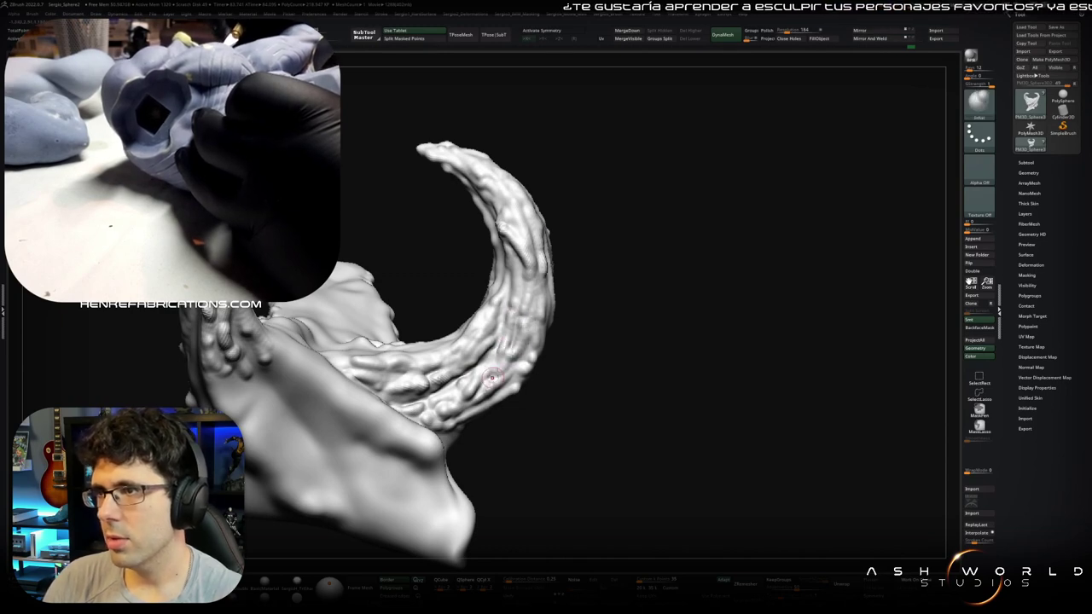
mouse_move(492, 378)
right_down()
mouse_move(500, 396)
mouse_move(529, 320)
right_up()
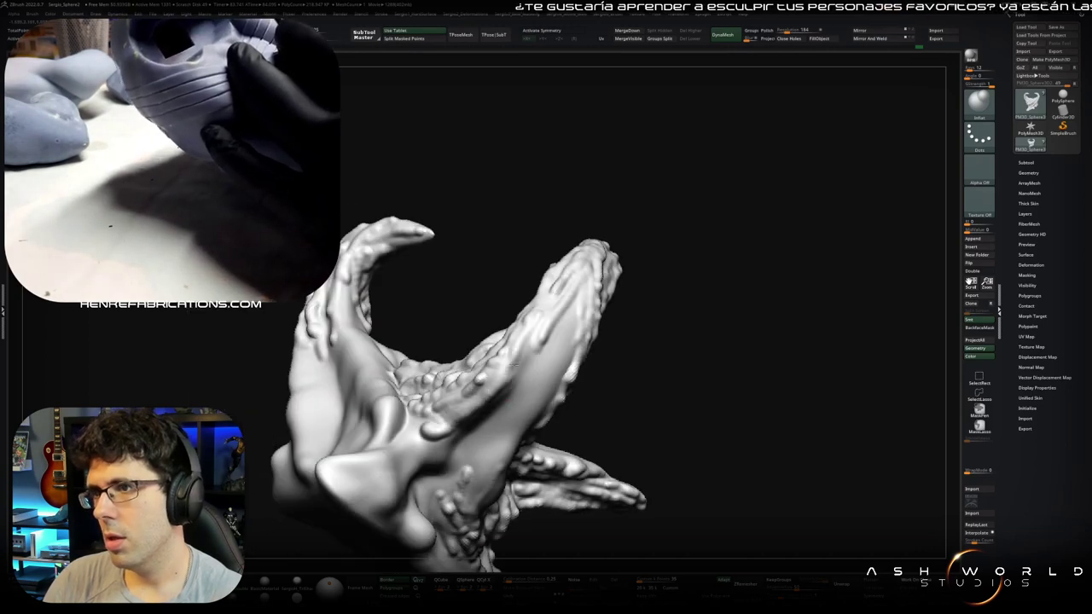
right_drag(509, 373, 497, 396)
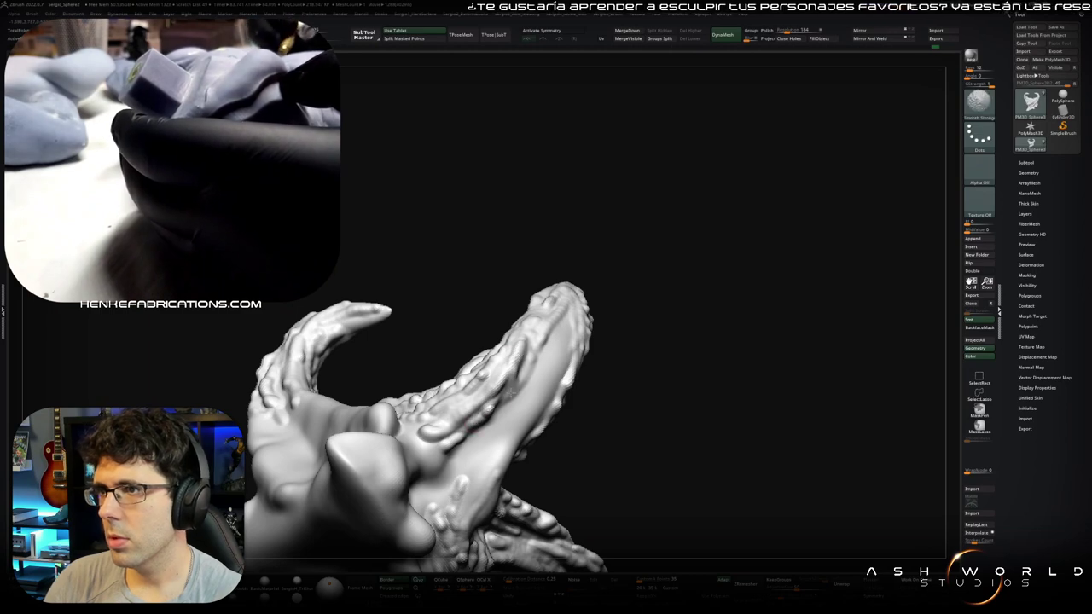
mouse_move(497, 388)
right_down()
mouse_move(480, 417)
mouse_move(422, 437)
mouse_move(484, 417)
right_up()
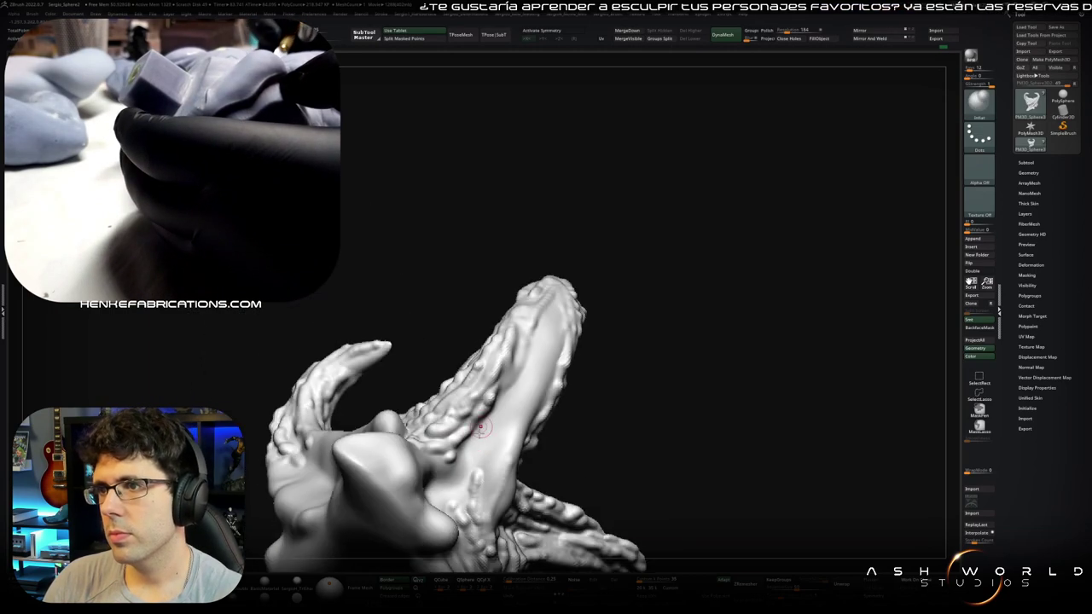
right_drag(547, 308, 540, 278)
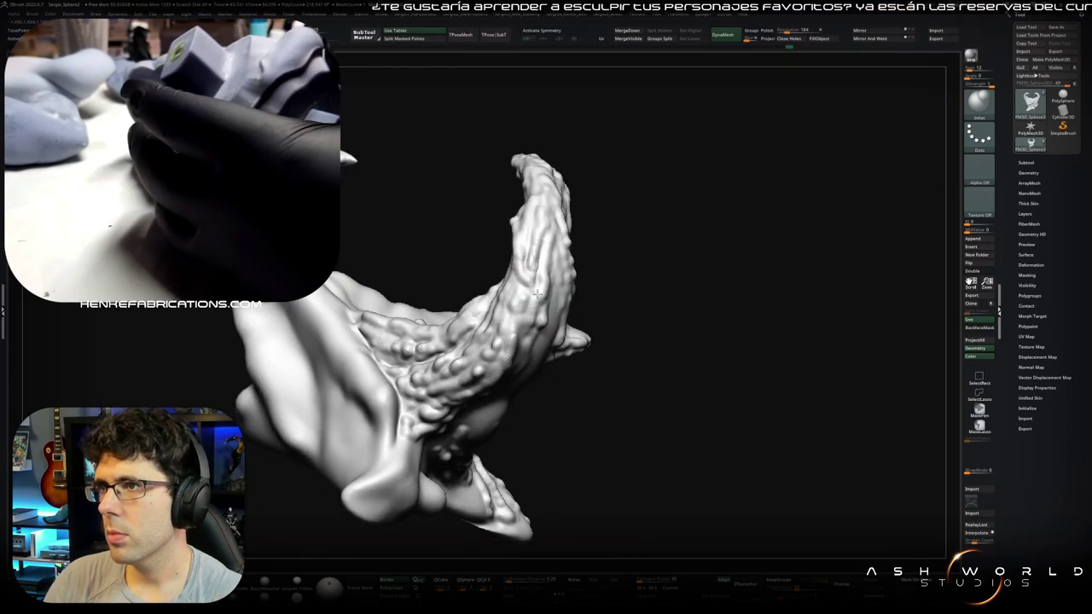
right_drag(538, 277, 530, 351)
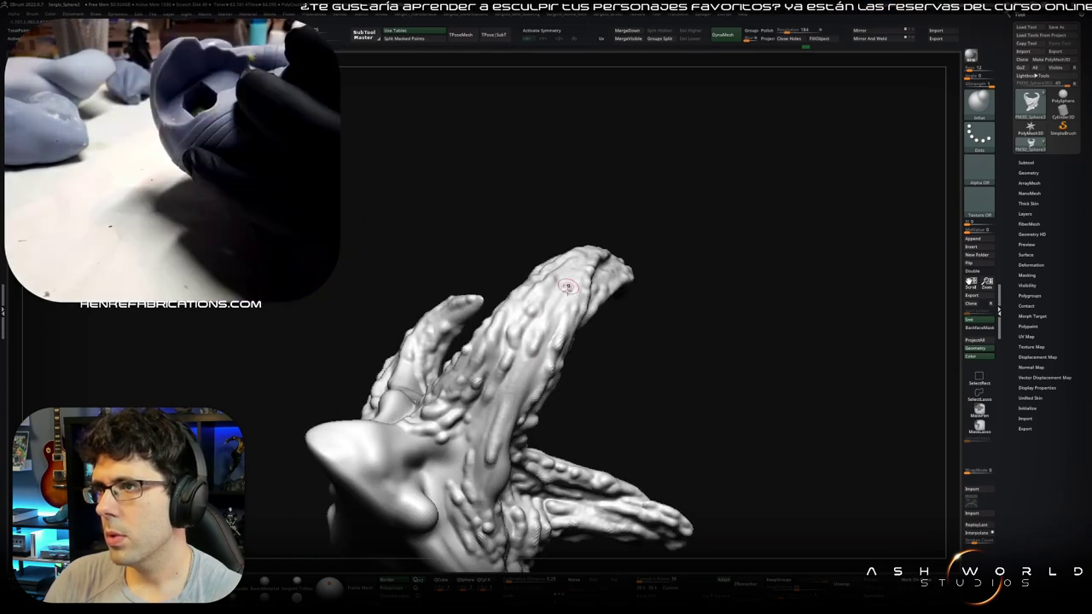
Step: Add ridges to the arcing horn and side spikes, then strong-smooth the front mass
mouse_move(515, 419)
alt+right_down()
mouse_move(518, 312)
mouse_move(438, 261)
mouse_move(475, 299)
alt+right_up()
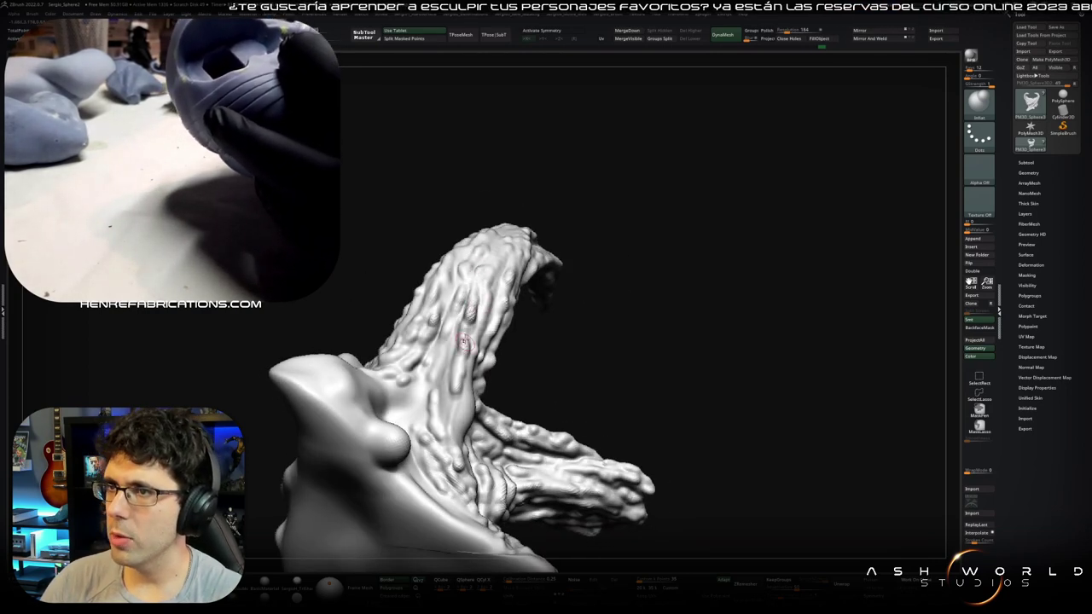
right_drag(461, 399, 465, 409)
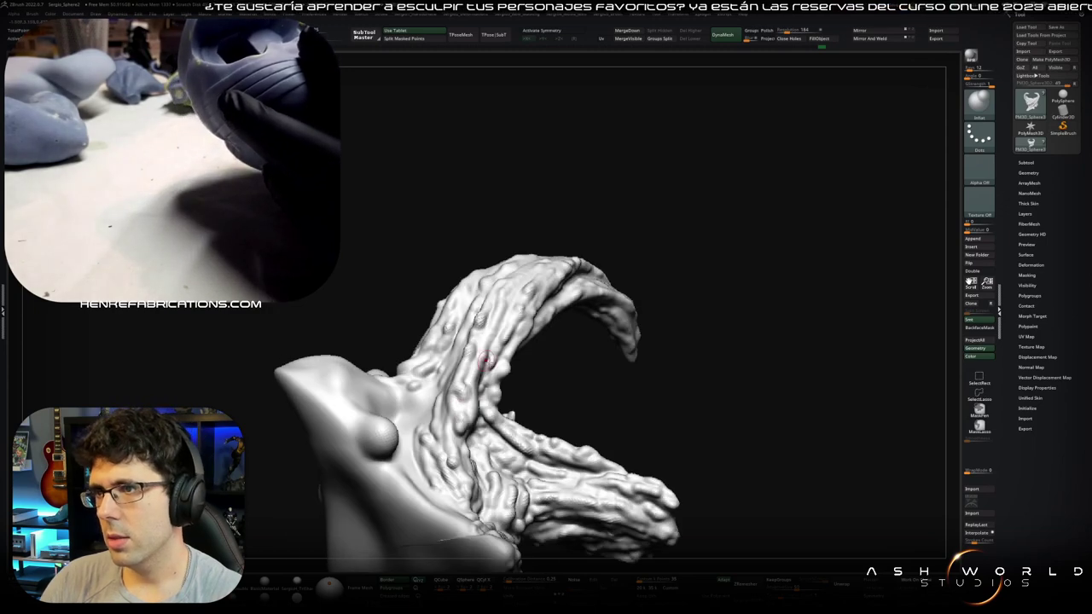
right_drag(486, 359, 460, 395)
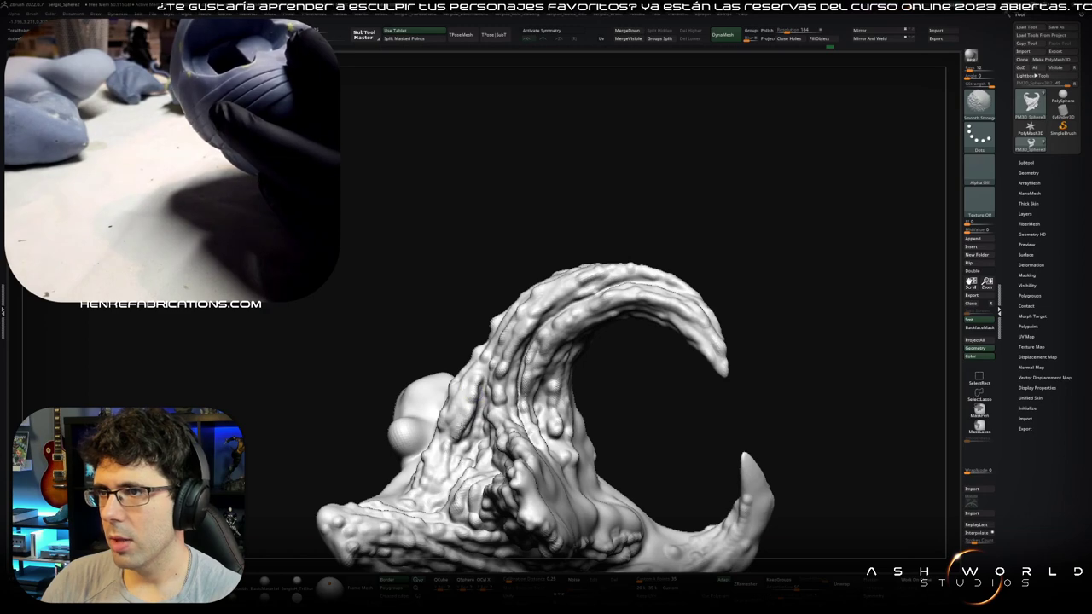
right_drag(459, 413, 457, 413)
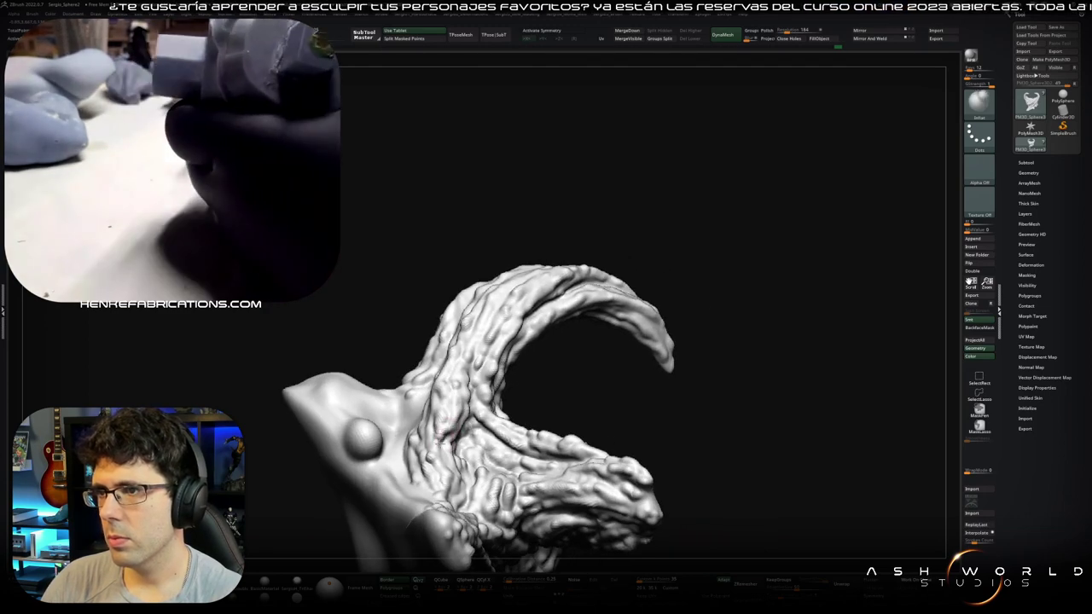
key(shift)
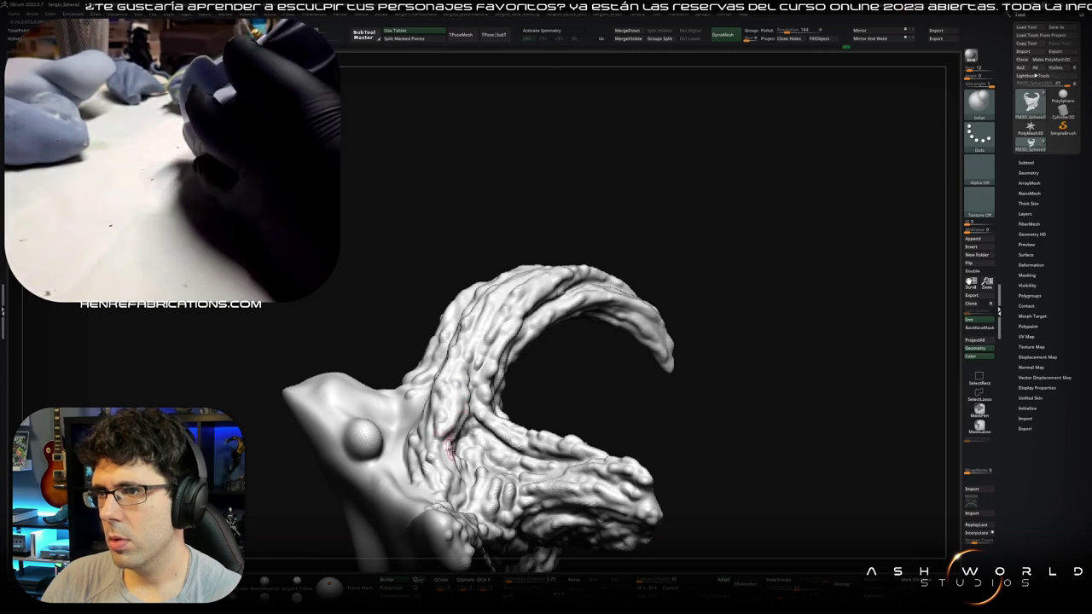
right_drag(453, 401, 478, 459)
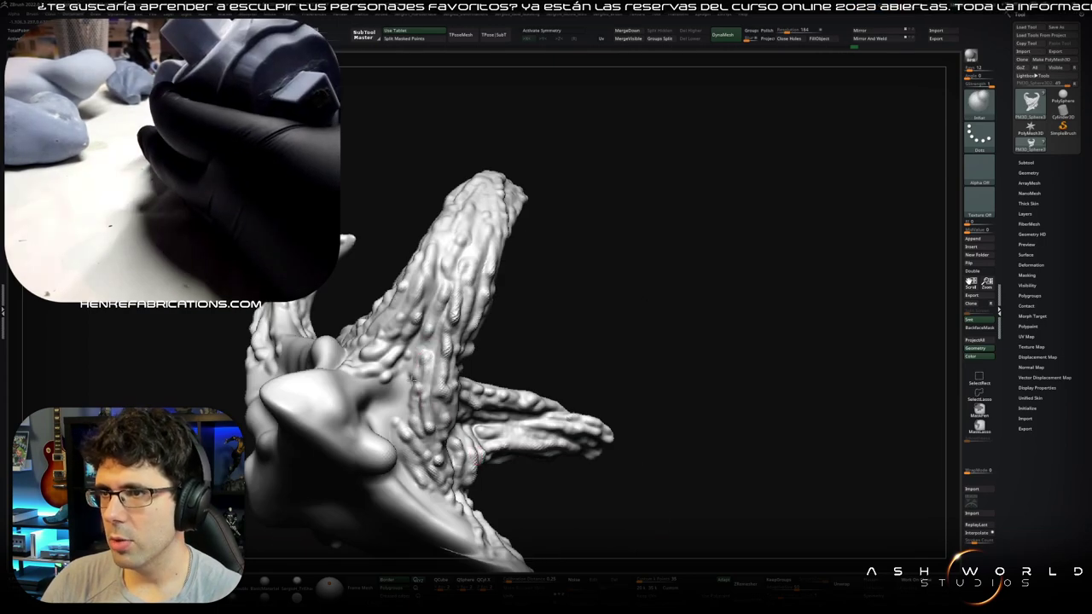
right_drag(401, 433, 401, 392)
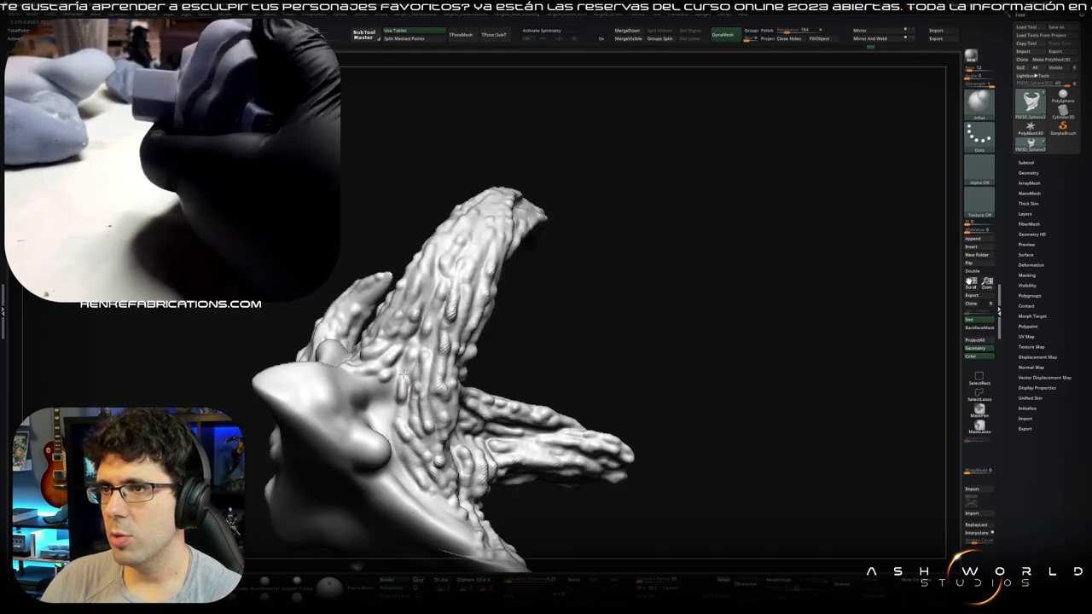
mouse_move(397, 401)
right_down()
mouse_move(386, 409)
mouse_move(394, 401)
right_up()
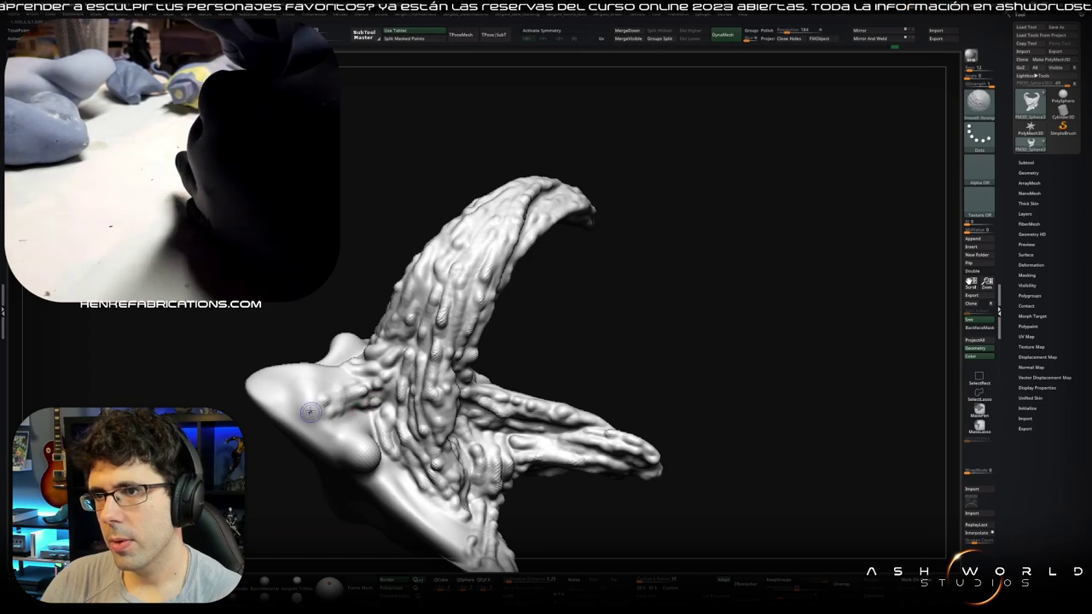
Step: Raise bumps on the horn's underside and the second branch with the Inflat brush
right_drag(351, 403, 409, 492)
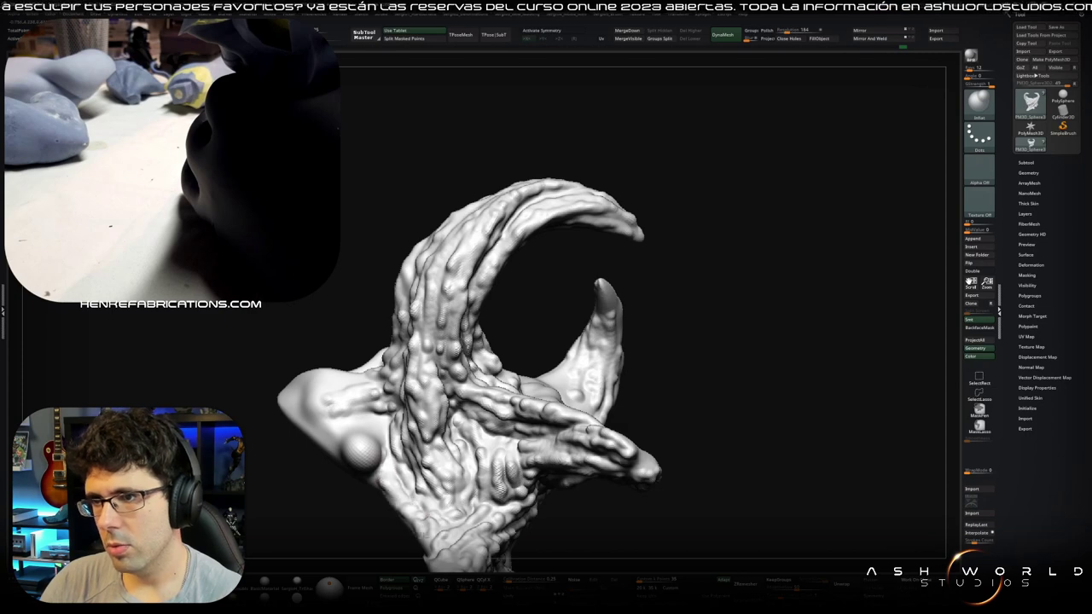
right_drag(425, 534, 433, 524)
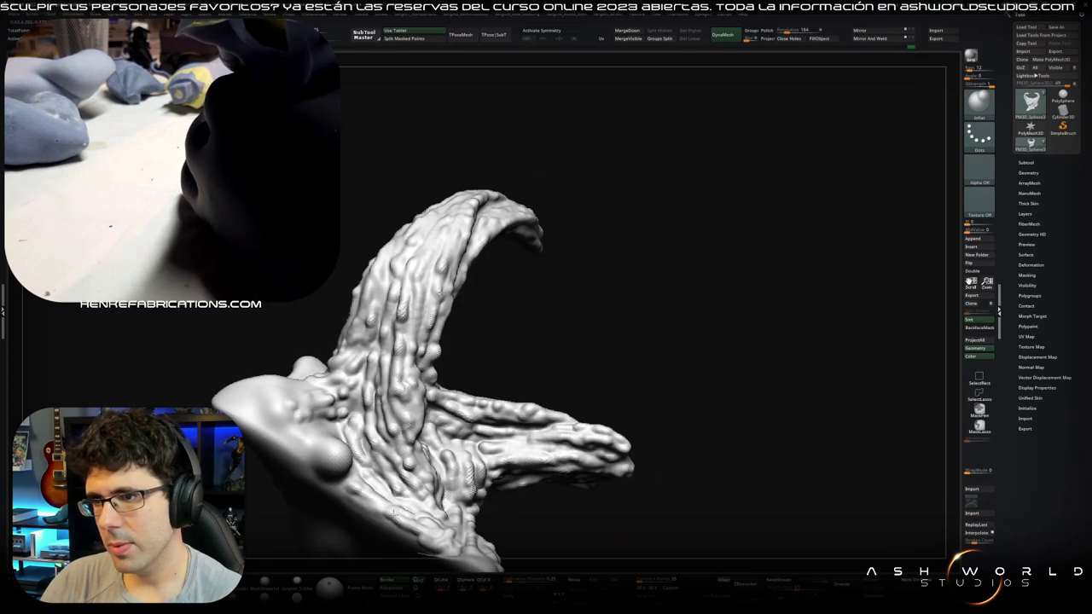
mouse_move(349, 491)
right_down()
mouse_move(345, 451)
mouse_move(397, 397)
right_up()
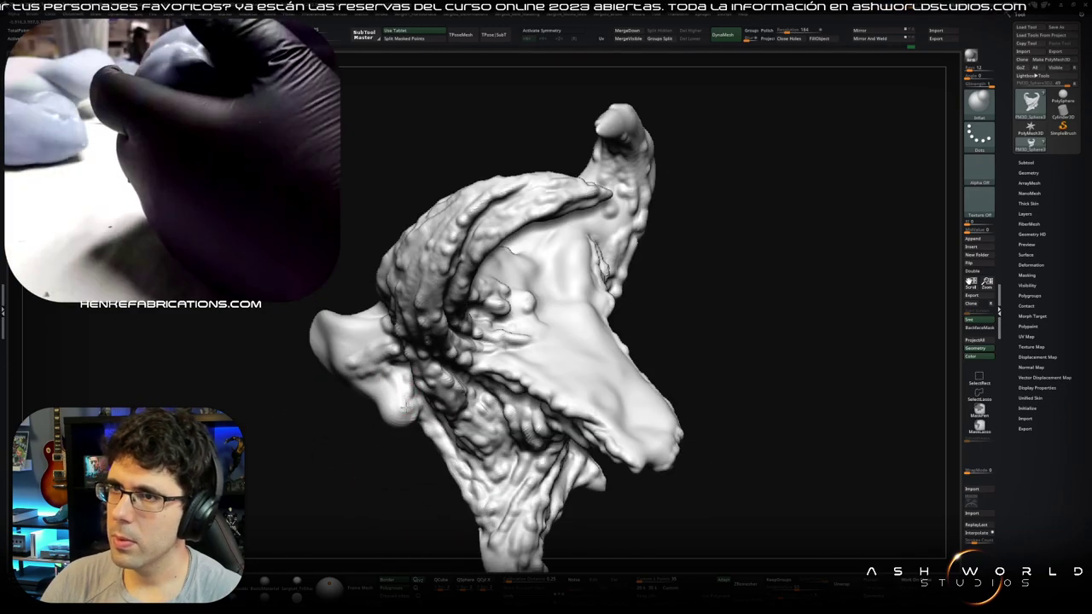
drag(397, 369, 384, 426)
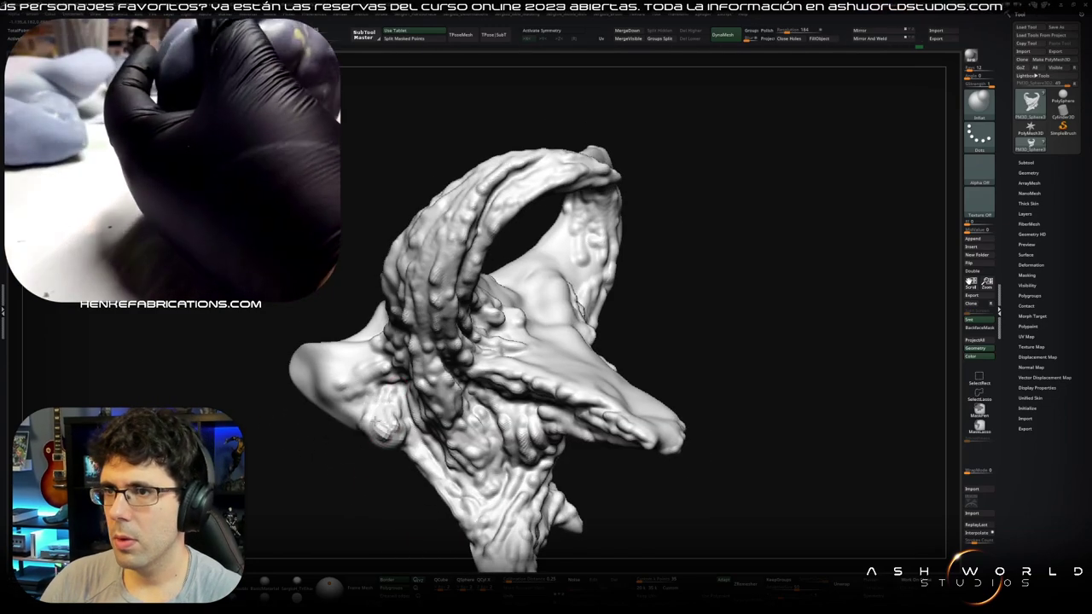
drag(389, 430, 414, 401)
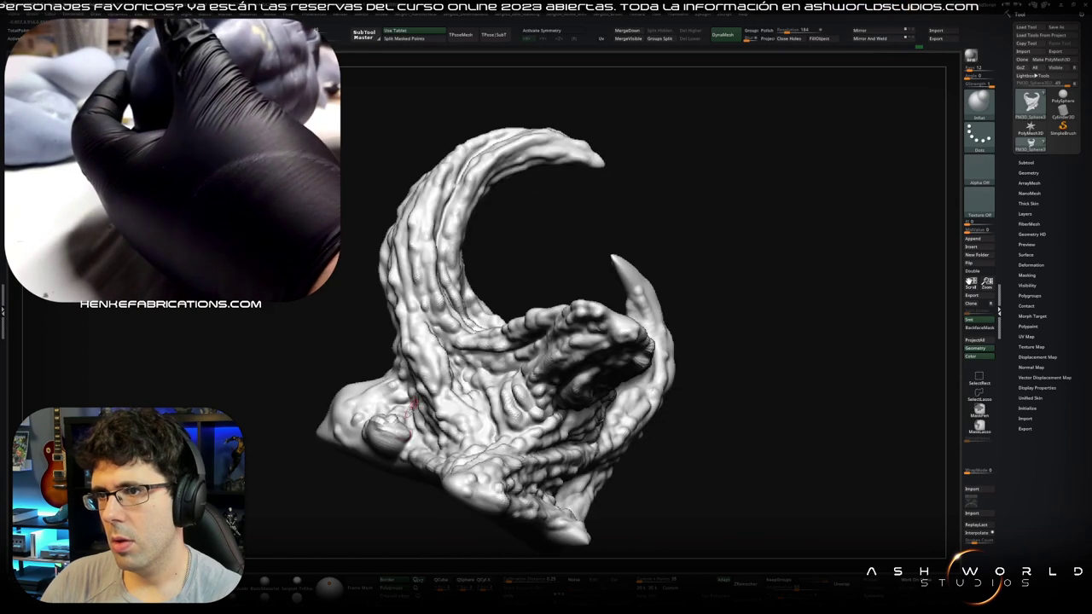
drag(367, 440, 394, 459)
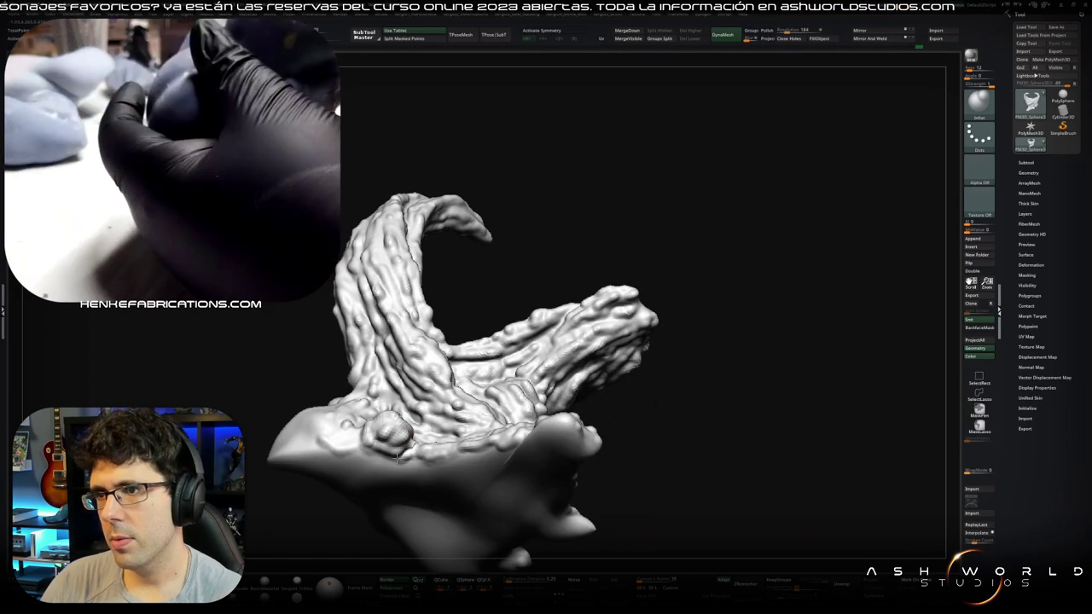
drag(395, 459, 306, 436)
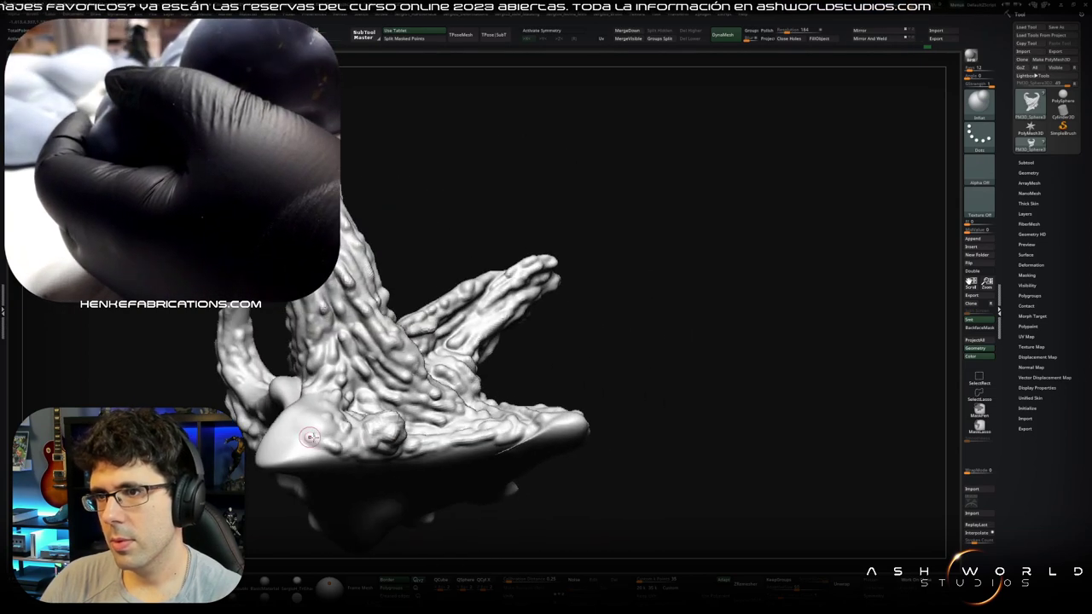
Step: Spread vein-like ridges from the horn's base over the rounded front mass and lower left branch
drag(362, 449, 372, 429)
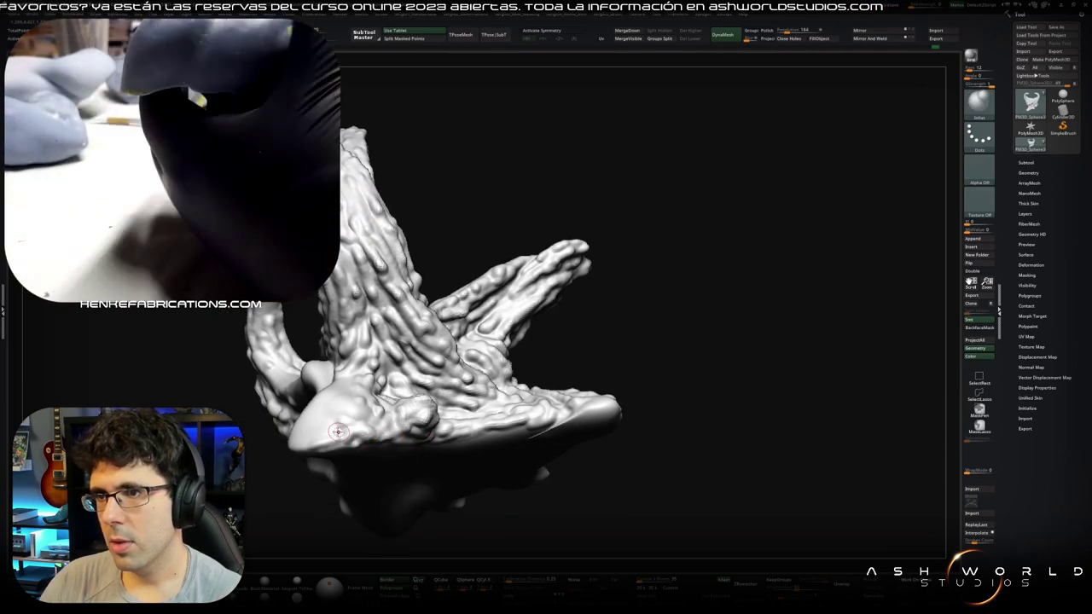
drag(316, 434, 403, 431)
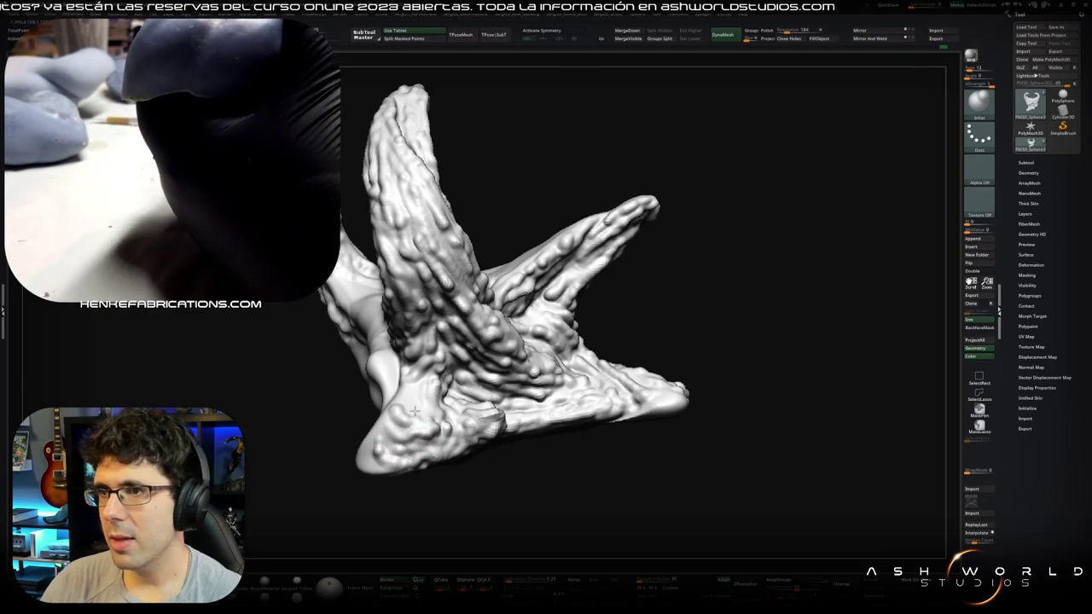
drag(417, 419, 409, 392)
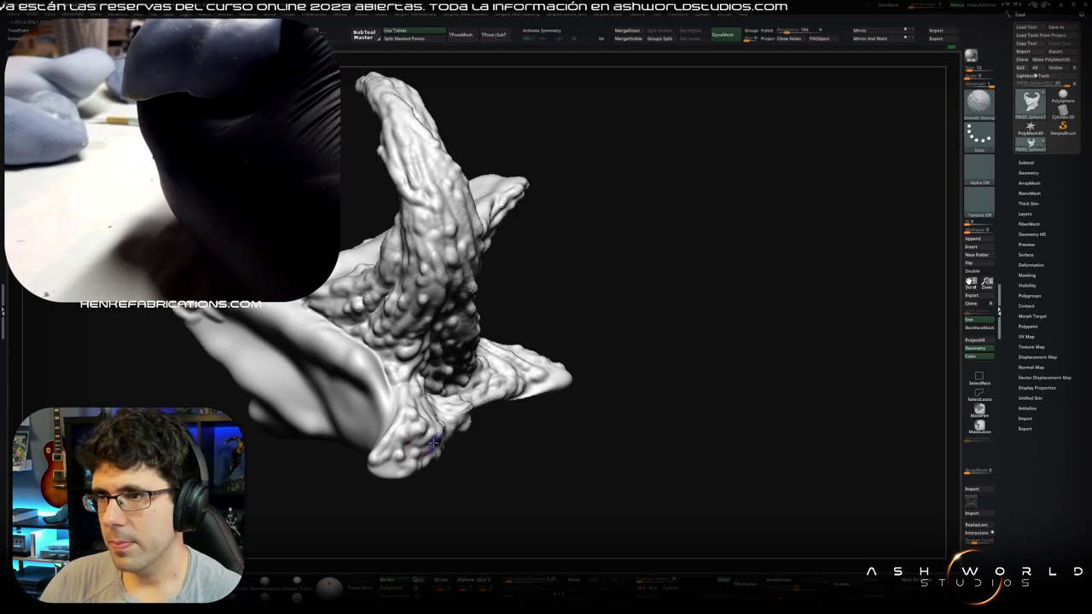
drag(413, 482, 393, 468)
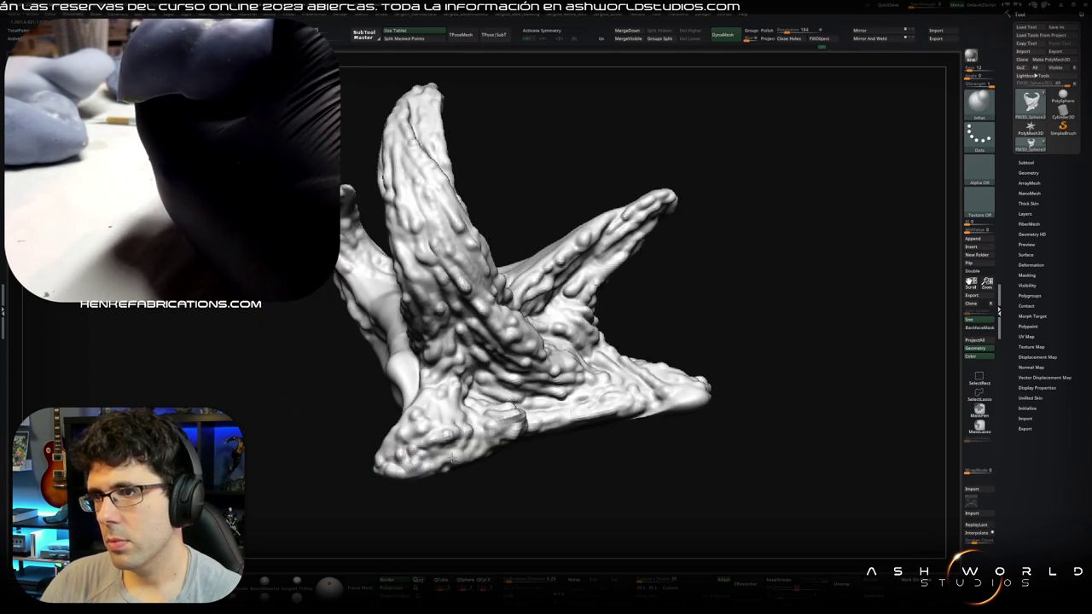
mouse_move(454, 400)
mouse_down()
mouse_move(456, 412)
mouse_move(452, 393)
mouse_up()
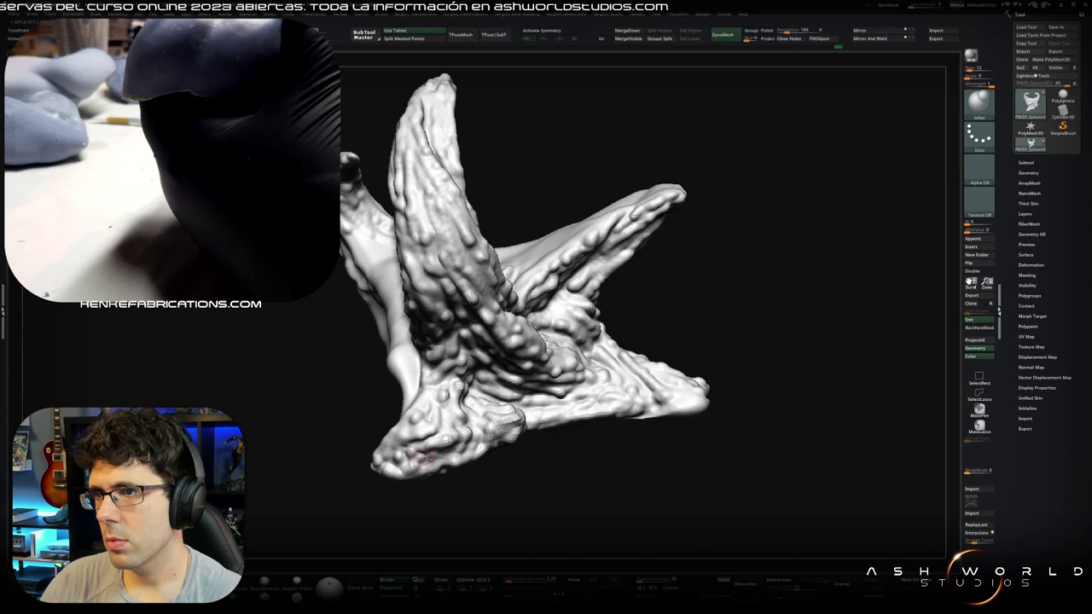
drag(422, 457, 391, 410)
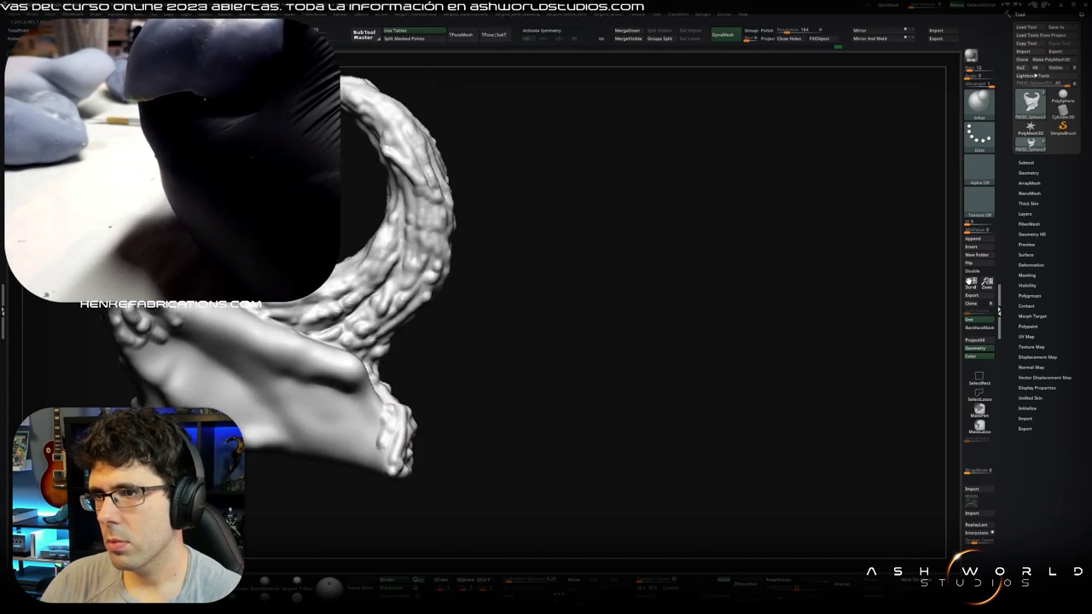
mouse_move(385, 441)
mouse_down()
mouse_move(442, 434)
mouse_move(429, 411)
mouse_up()
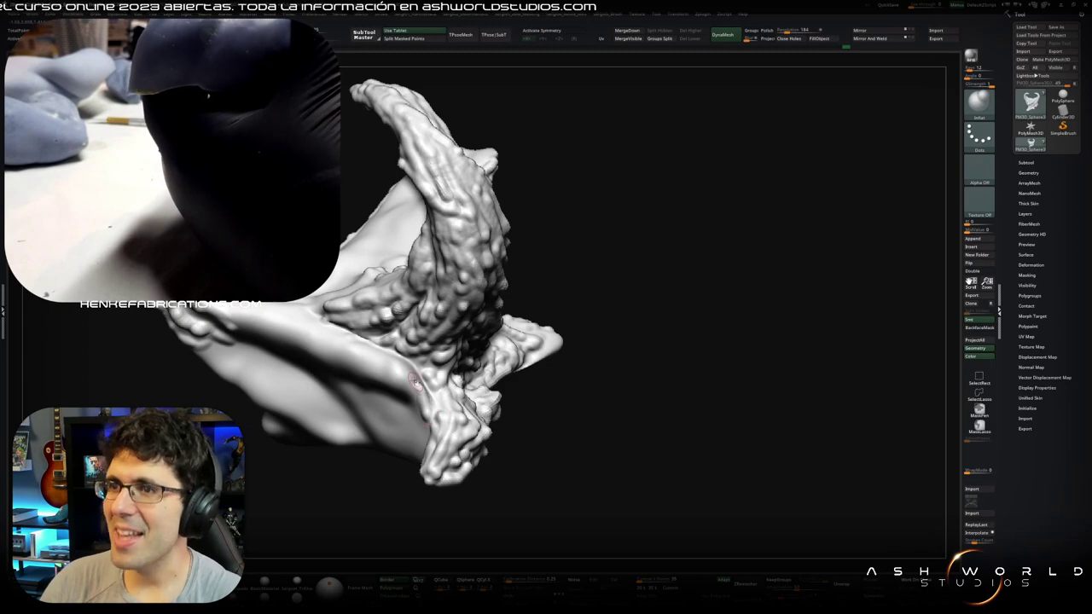
drag(400, 388, 432, 369)
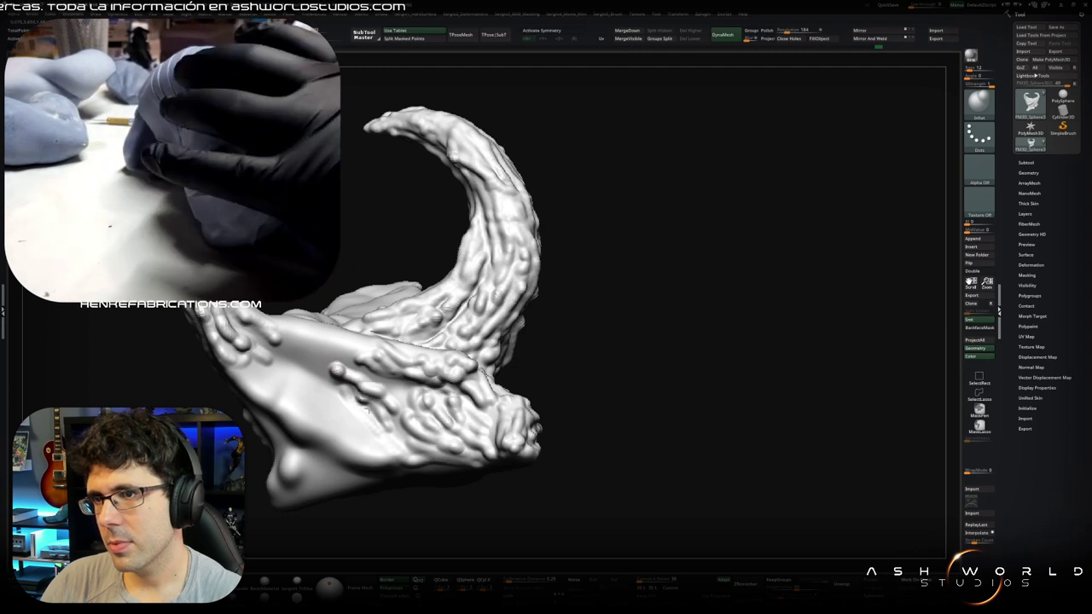
key(shift)
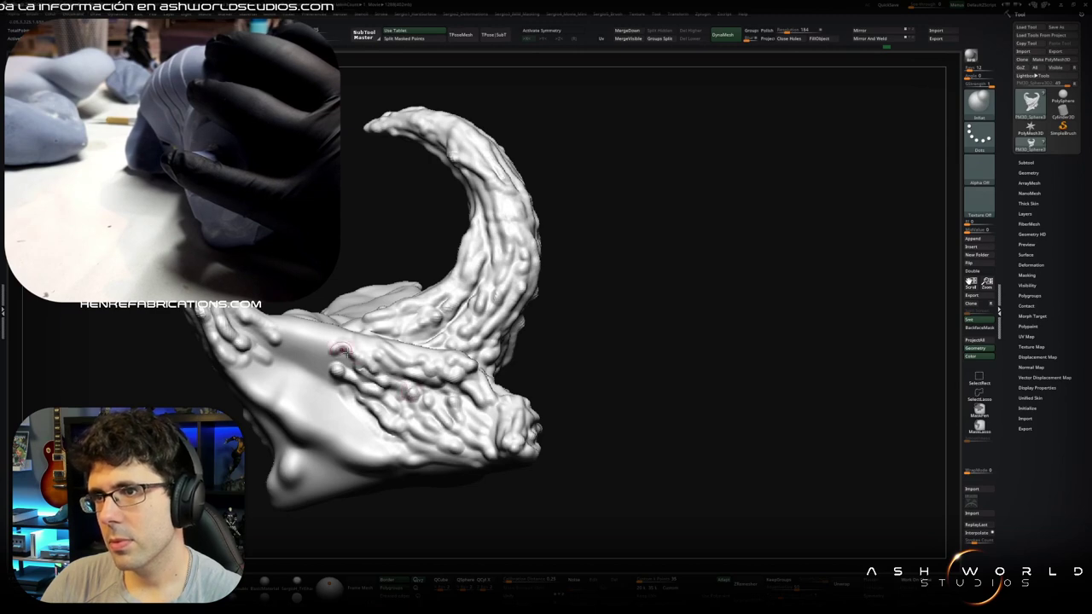
right_drag(306, 348, 428, 393)
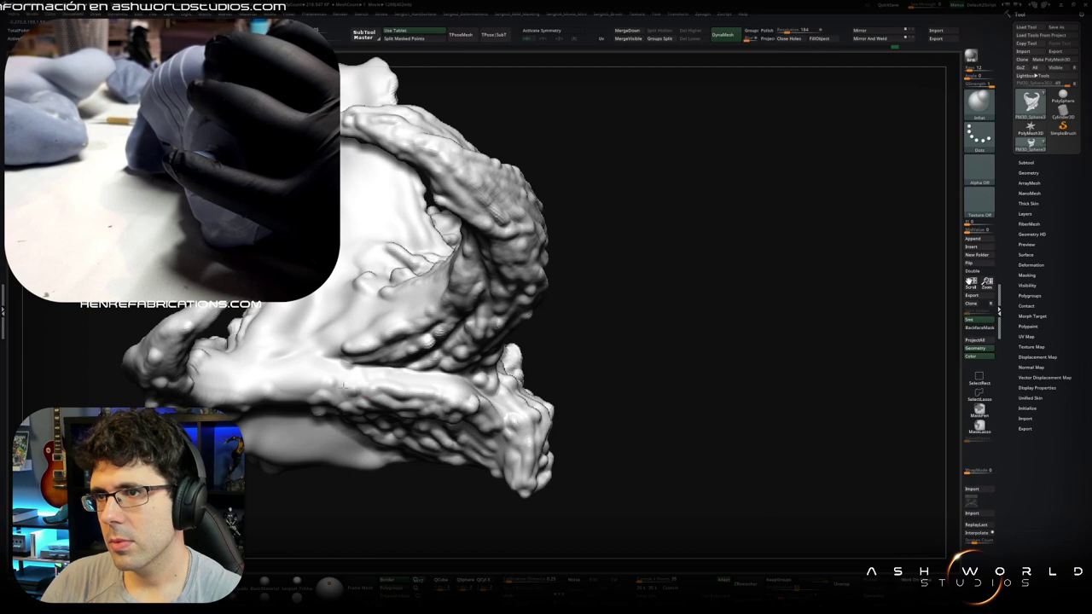
mouse_move(415, 394)
right_down()
mouse_move(499, 389)
mouse_move(423, 390)
right_up()
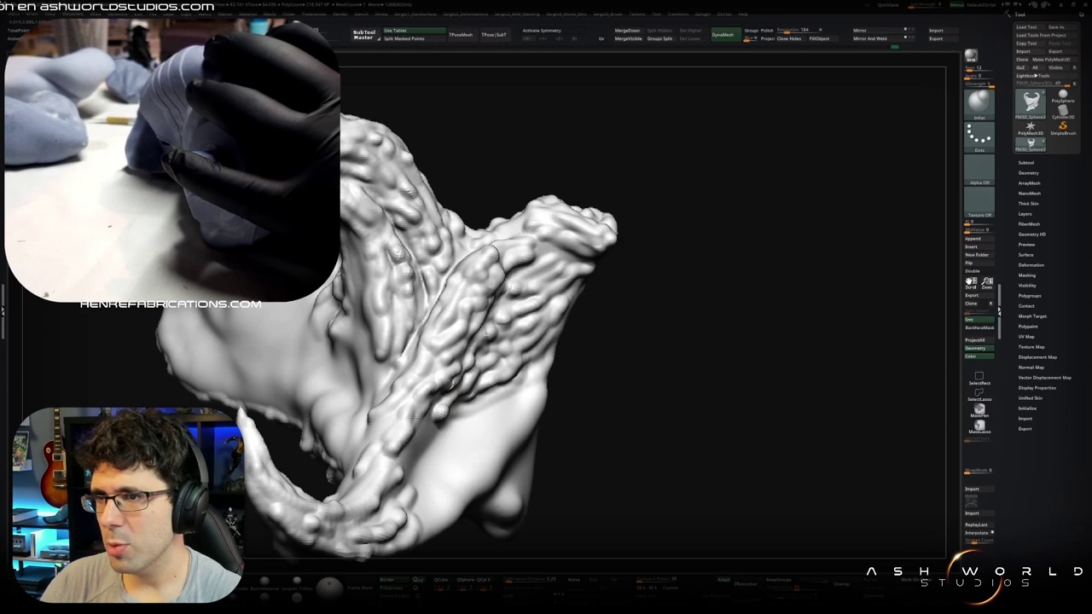
right_drag(406, 466, 418, 433)
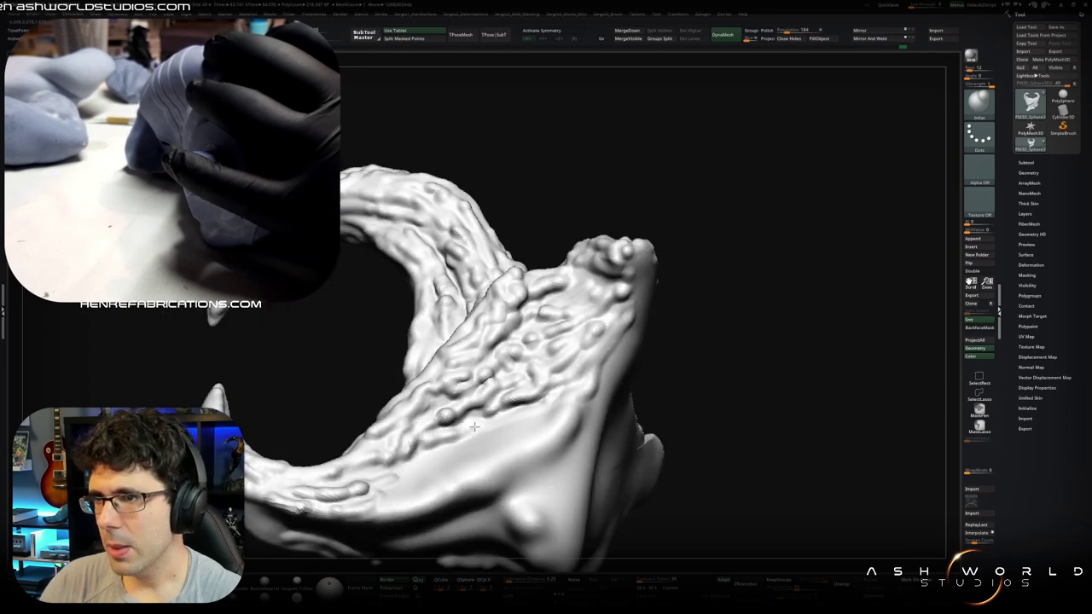
right_drag(529, 413, 519, 433)
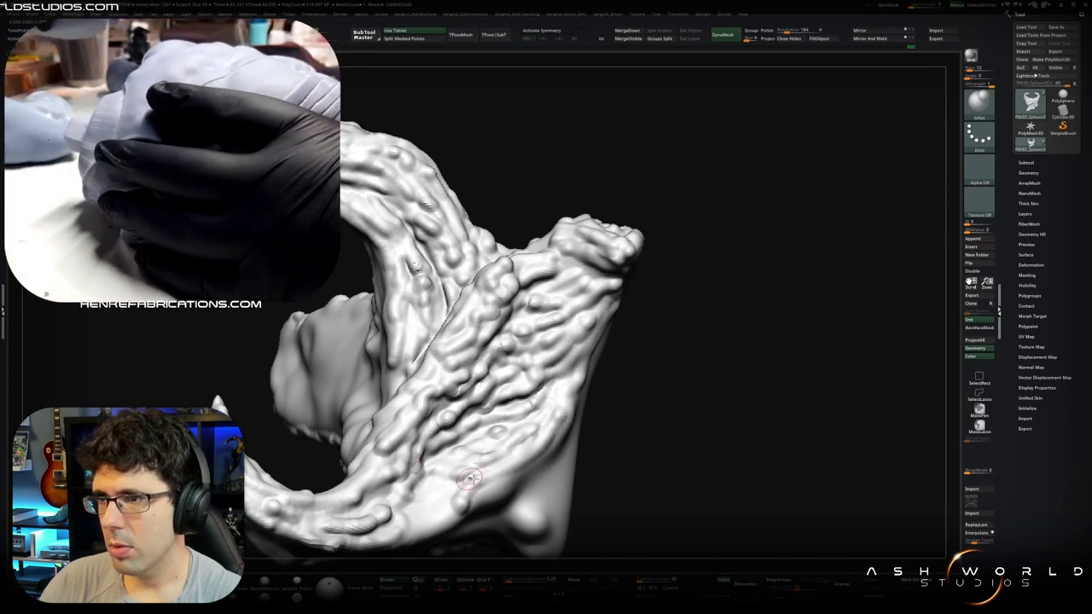
alt+right_drag(467, 480, 453, 343)
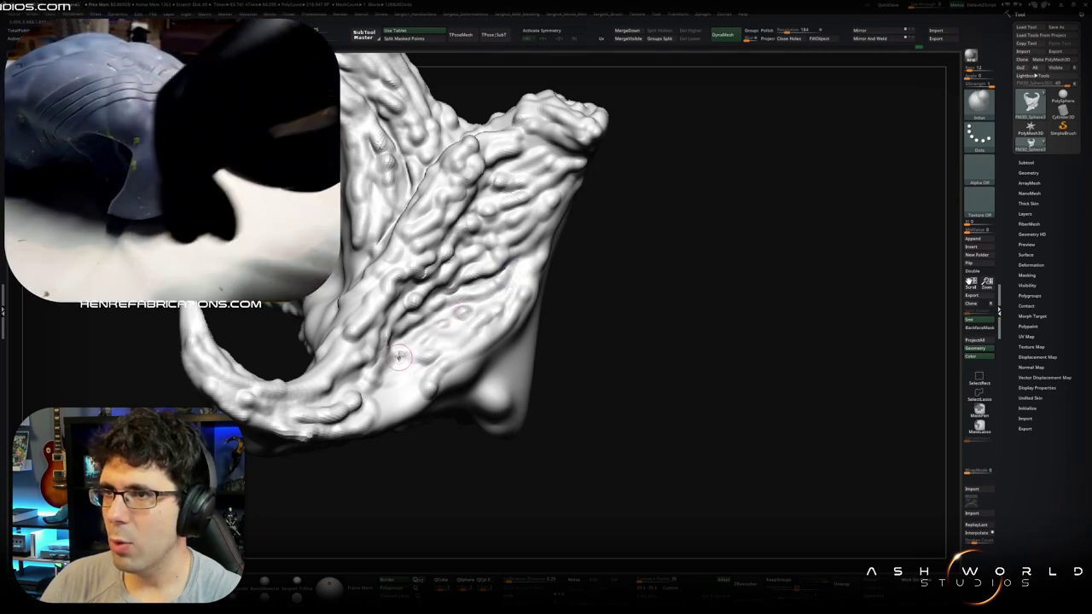
right_drag(382, 412, 414, 347)
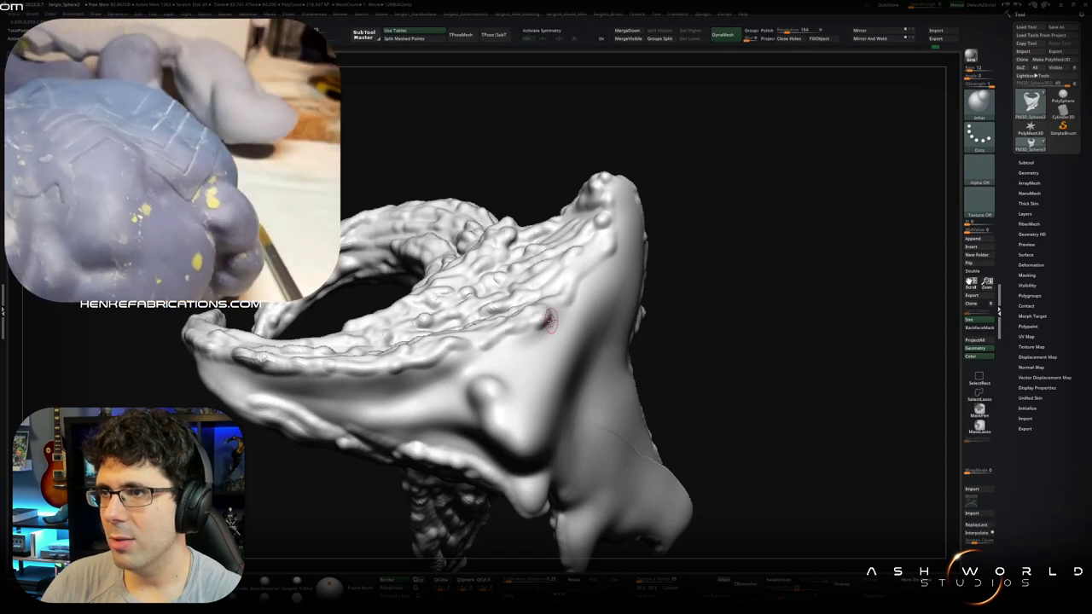
right_drag(463, 371, 567, 357)
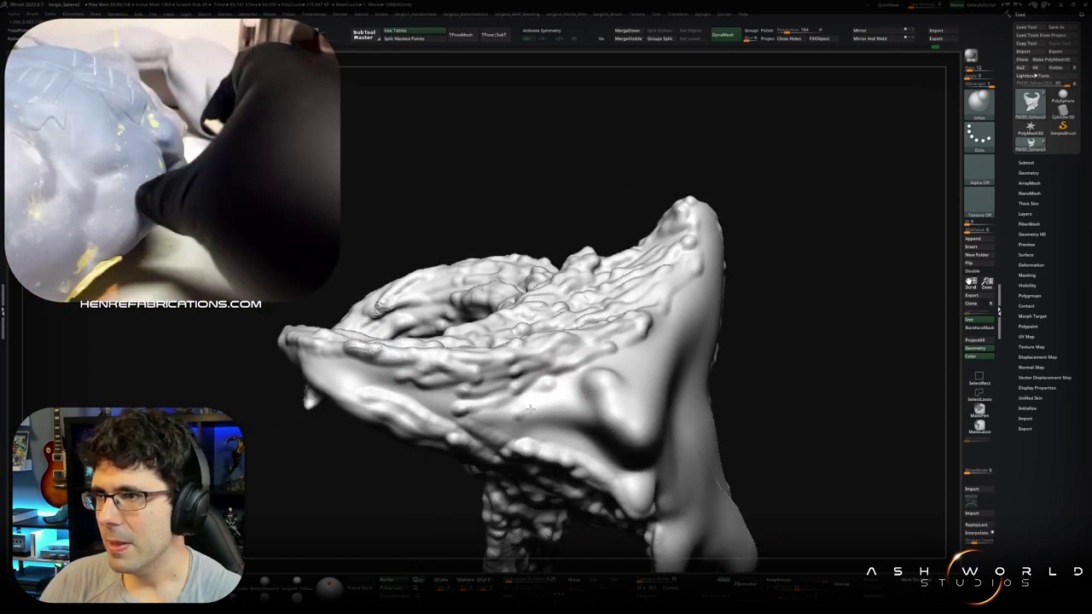
right_drag(563, 428, 555, 435)
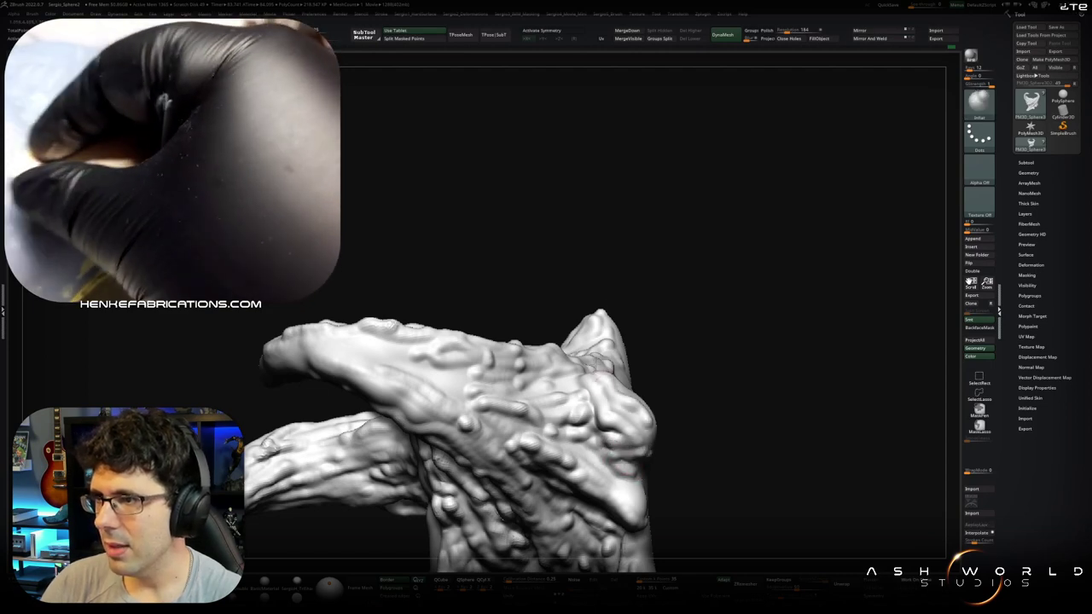
right_drag(653, 440, 571, 369)
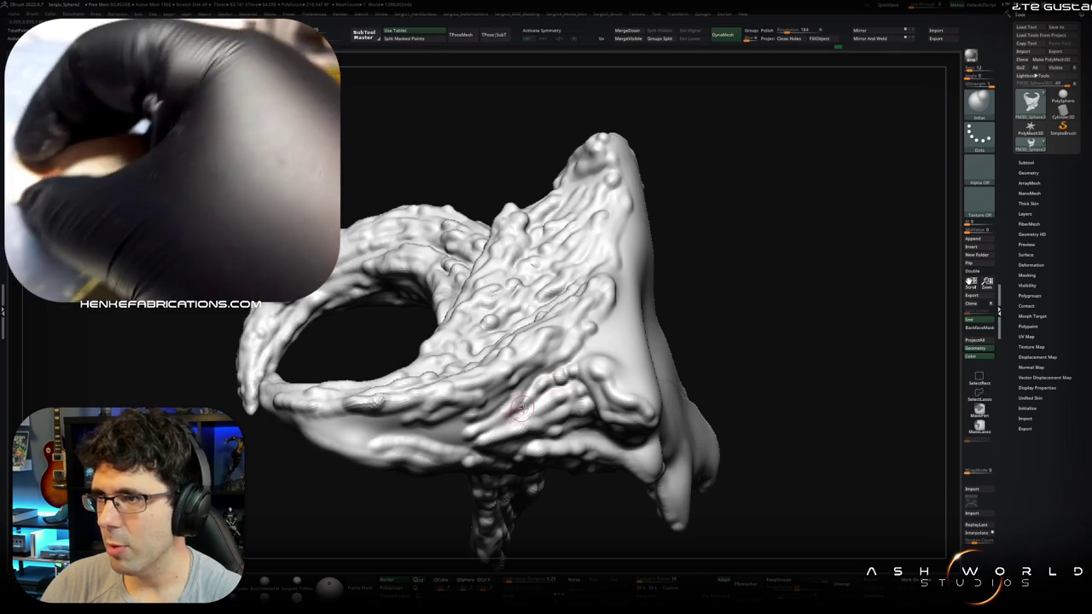
right_drag(401, 422, 493, 397)
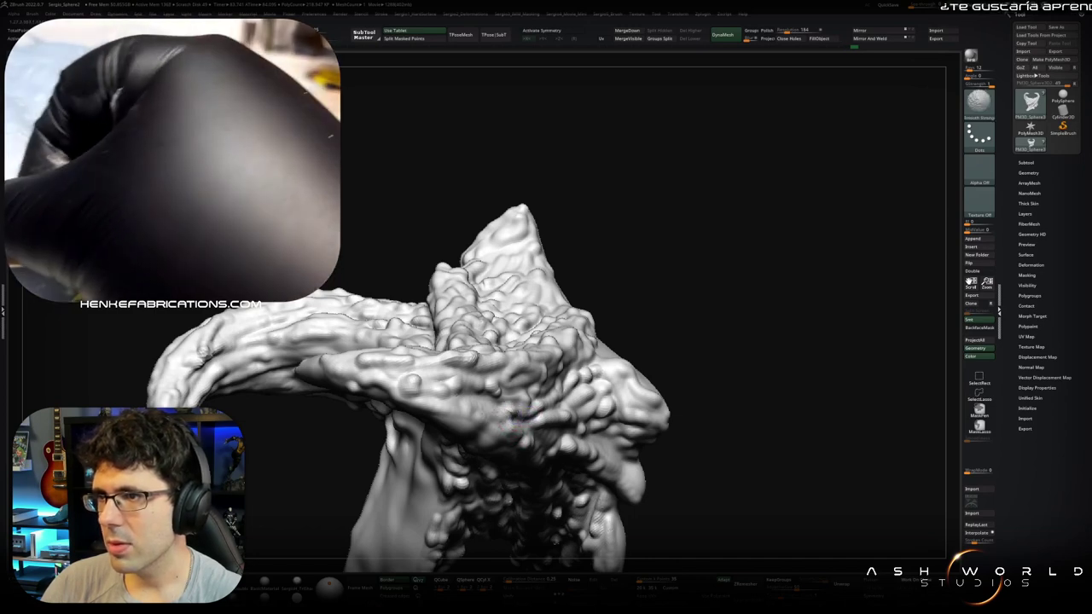
mouse_move(424, 380)
right_down()
mouse_move(500, 372)
mouse_move(490, 349)
mouse_move(490, 472)
right_up()
mouse_move(473, 372)
right_down()
mouse_move(509, 363)
mouse_move(476, 374)
mouse_move(496, 376)
right_up()
mouse_move(424, 469)
right_down()
mouse_move(420, 397)
mouse_move(430, 439)
mouse_move(409, 452)
mouse_move(367, 422)
mouse_move(383, 432)
right_up()
right_drag(342, 519, 407, 360)
key(space)
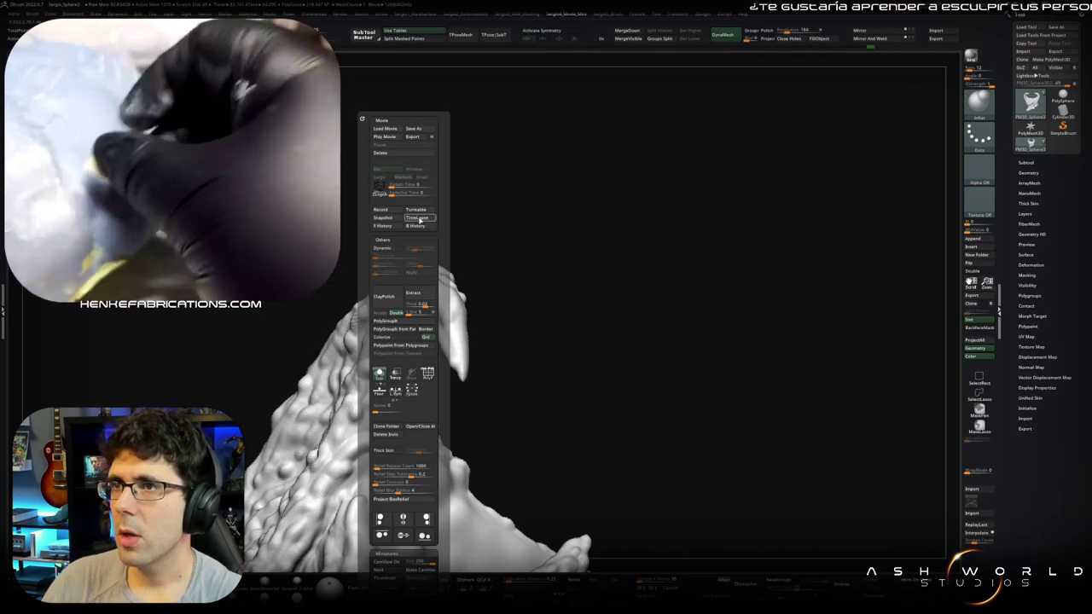
mouse_move(438, 202)
ctrl+right_down()
mouse_move(495, 161)
mouse_move(503, 324)
mouse_move(504, 278)
mouse_move(639, 64)
ctrl+right_up()
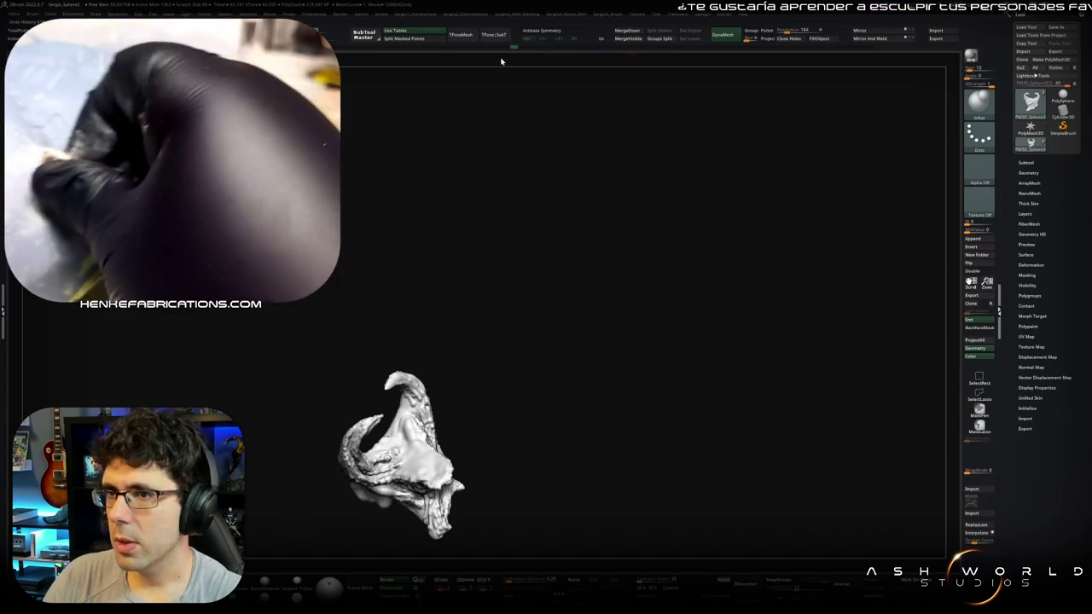
right_click(494, 177)
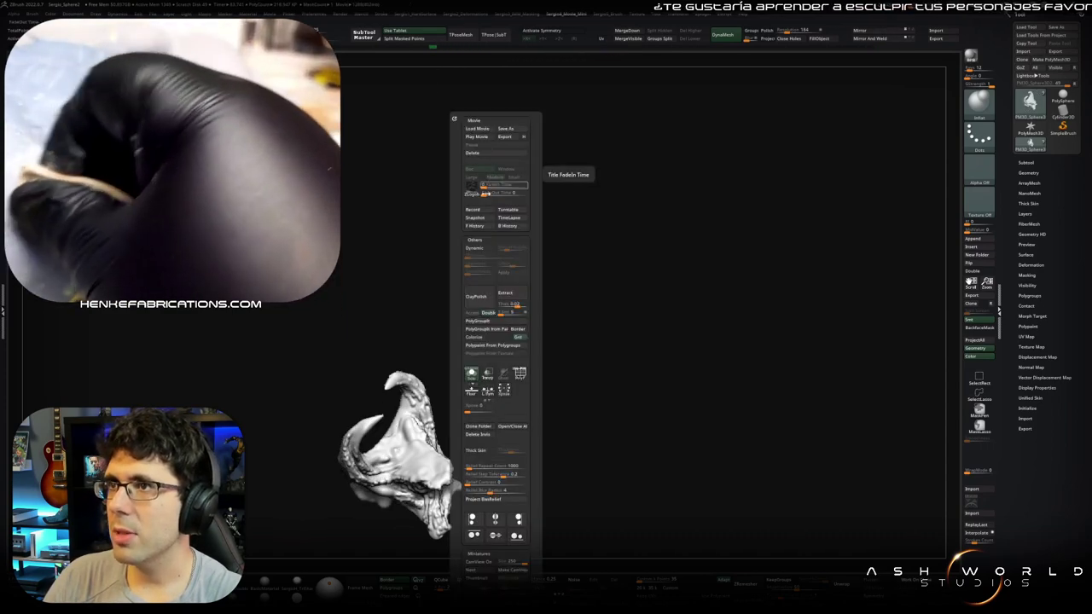
ctrl+right_drag(489, 210, 499, 202)
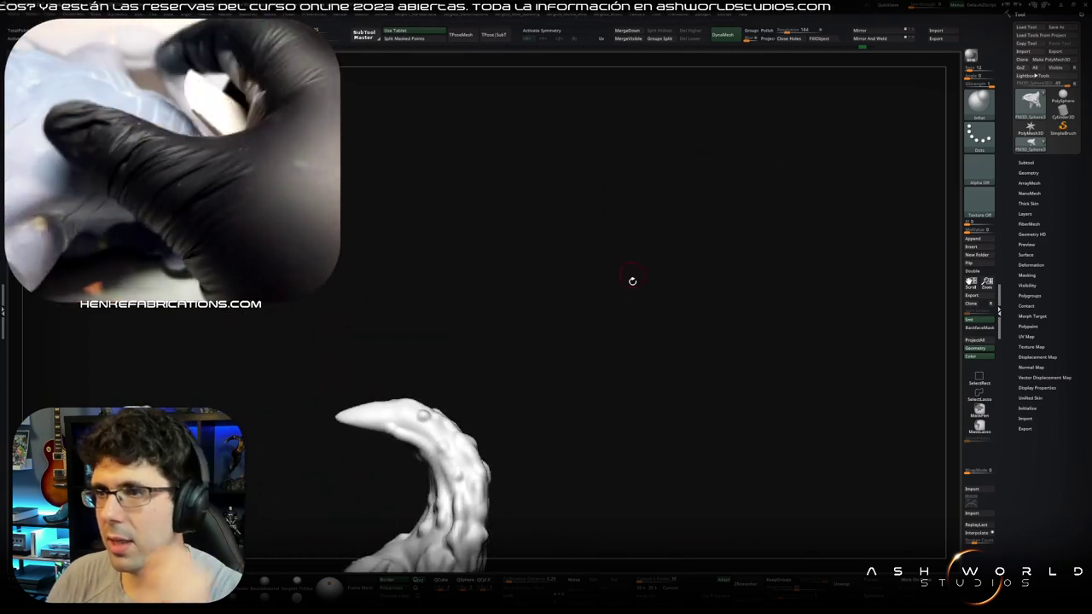
key(space)
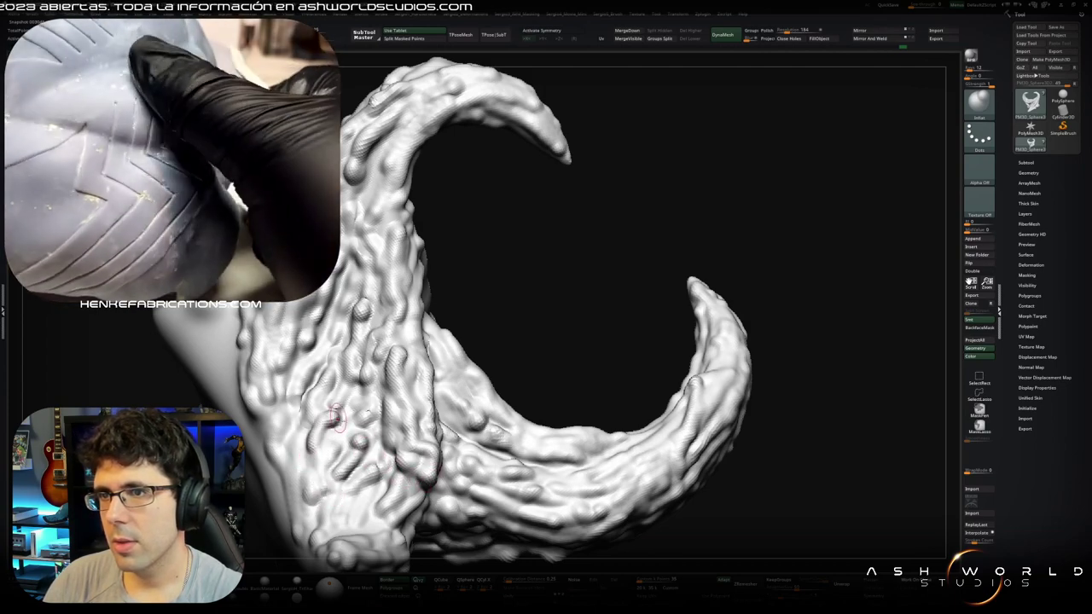
Step: Switch to Smooth with Shift and reframe the sculpt to reach its horns and lower part
key(shift)
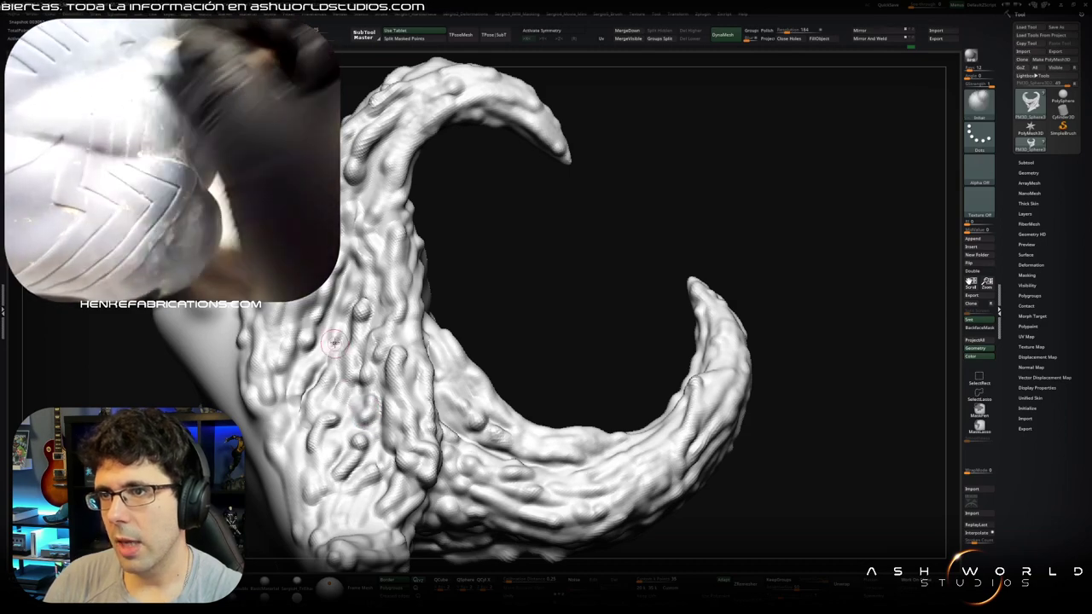
mouse_move(333, 342)
mouse_down()
mouse_move(424, 456)
mouse_move(401, 443)
mouse_move(413, 449)
mouse_move(410, 401)
mouse_move(420, 421)
mouse_up()
key(f)
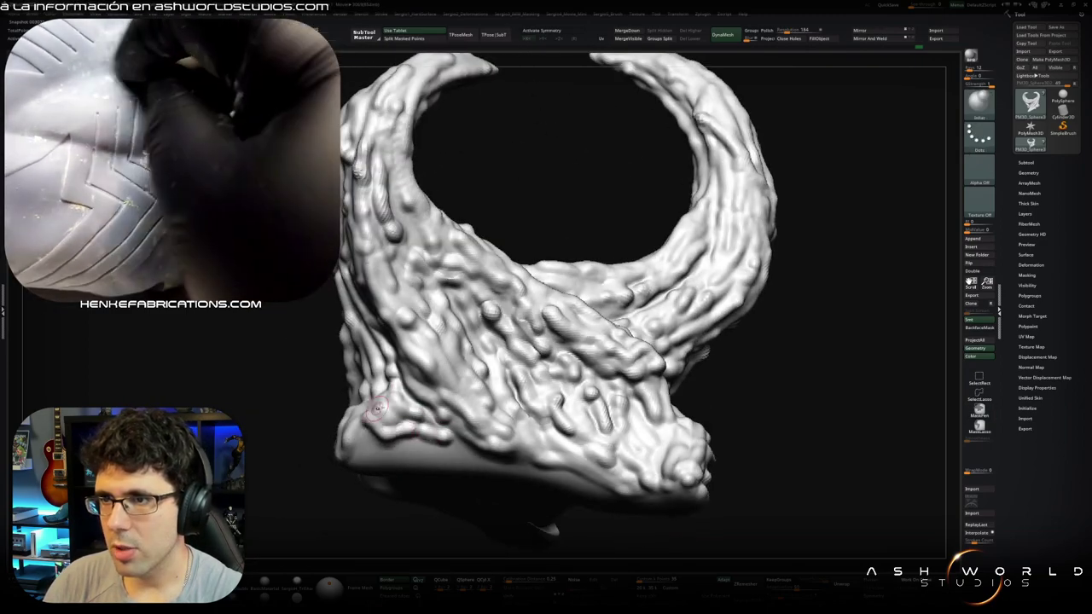
drag(401, 439, 379, 444)
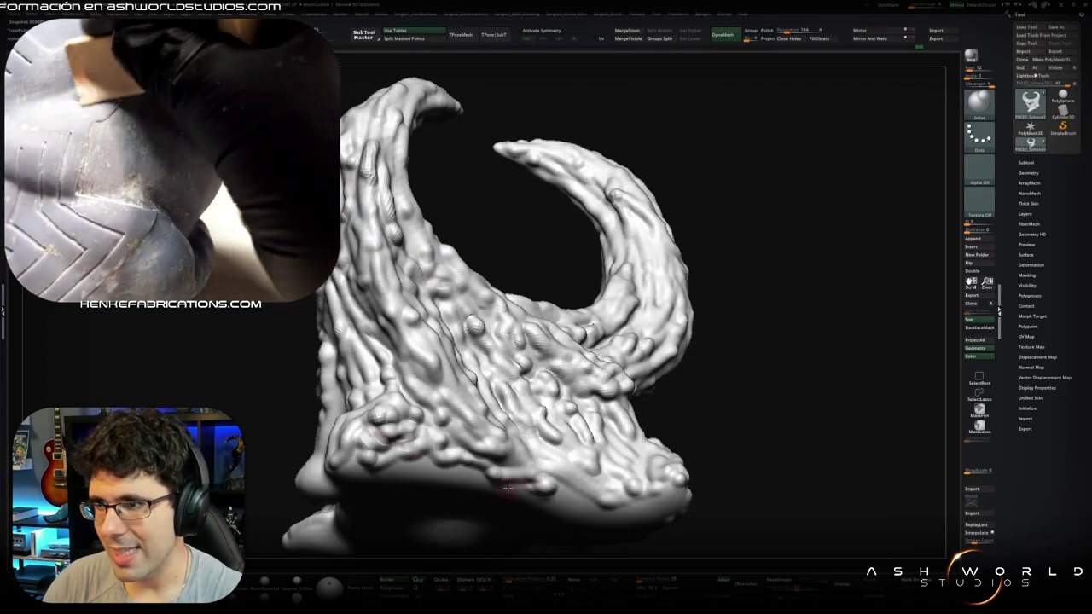
mouse_move(435, 469)
mouse_down()
mouse_move(364, 466)
mouse_move(412, 443)
mouse_move(414, 466)
mouse_up()
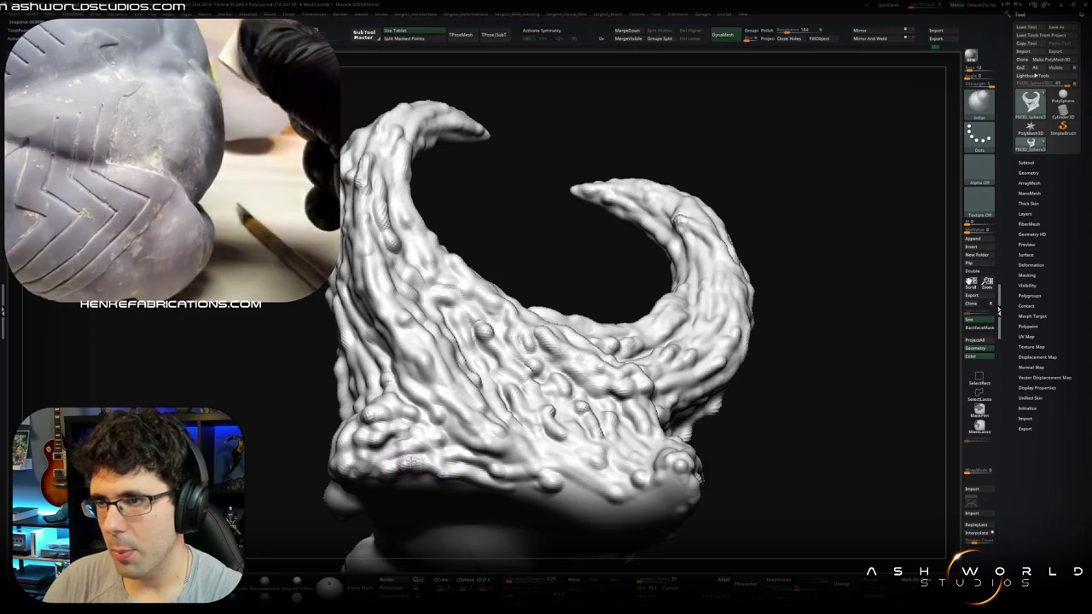
mouse_move(579, 485)
mouse_down()
mouse_move(500, 471)
mouse_move(520, 459)
mouse_up()
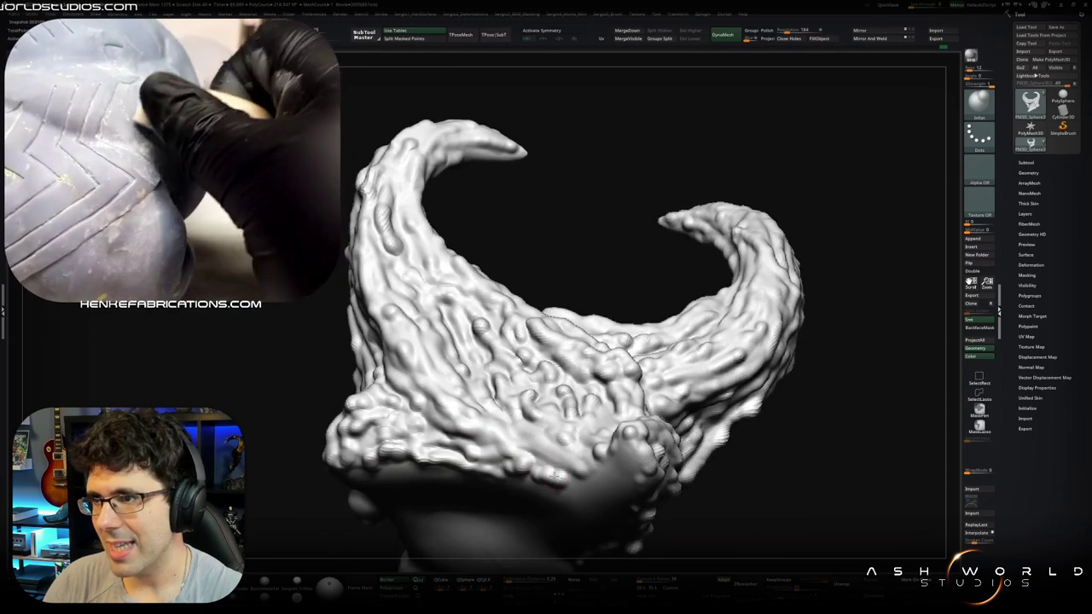
mouse_move(620, 507)
mouse_down()
mouse_move(544, 353)
mouse_move(510, 325)
mouse_up()
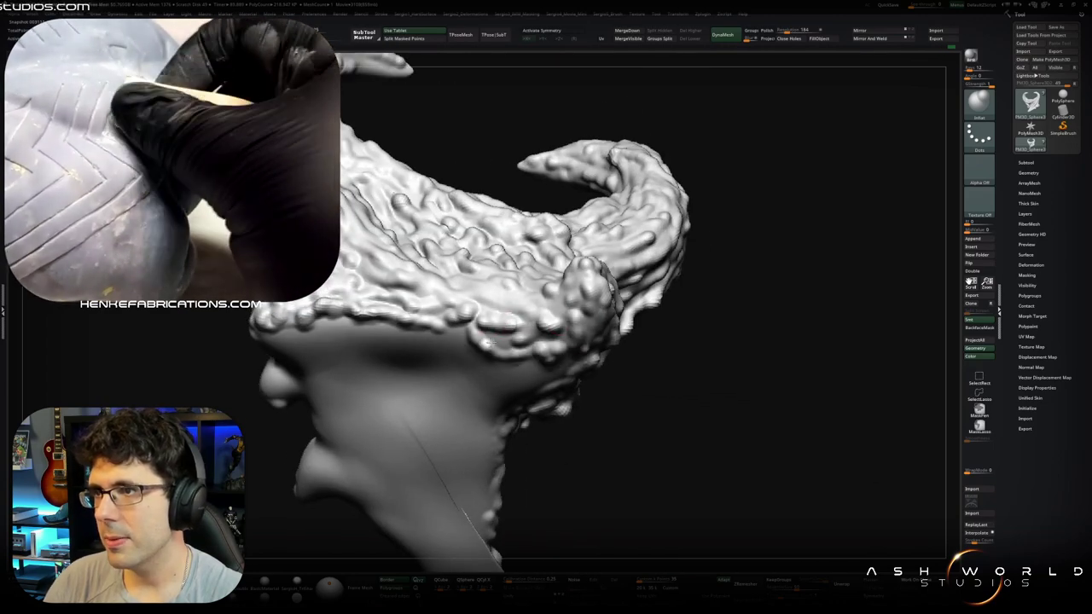
mouse_move(512, 314)
mouse_down()
mouse_move(515, 377)
mouse_move(459, 328)
mouse_move(411, 391)
mouse_up()
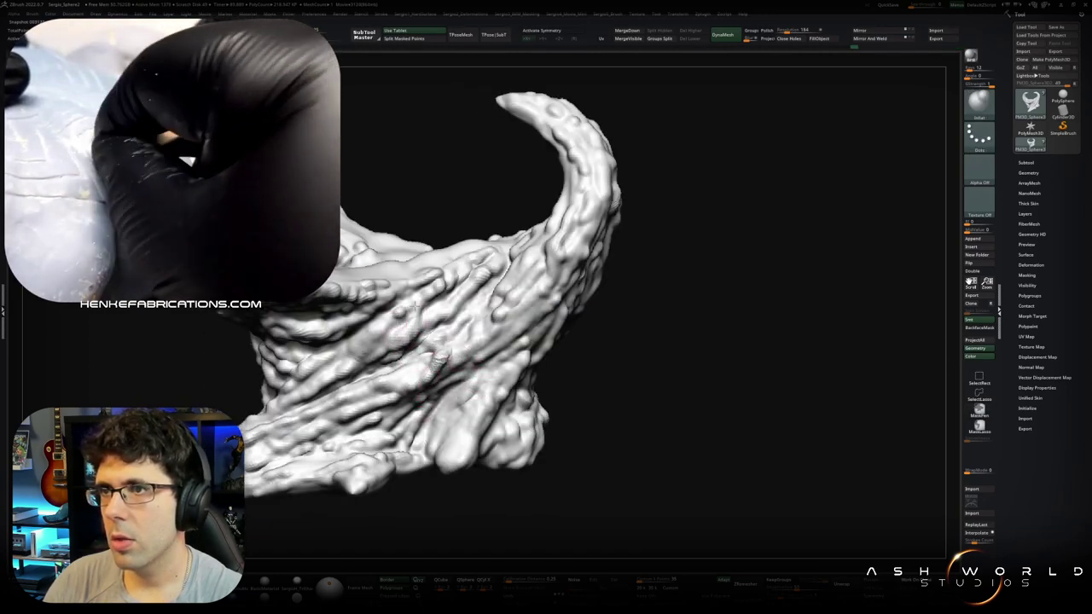
Step: Smooth the bumps on the side arm and lower trunk
mouse_move(445, 296)
mouse_down()
mouse_move(487, 331)
mouse_move(482, 341)
mouse_up()
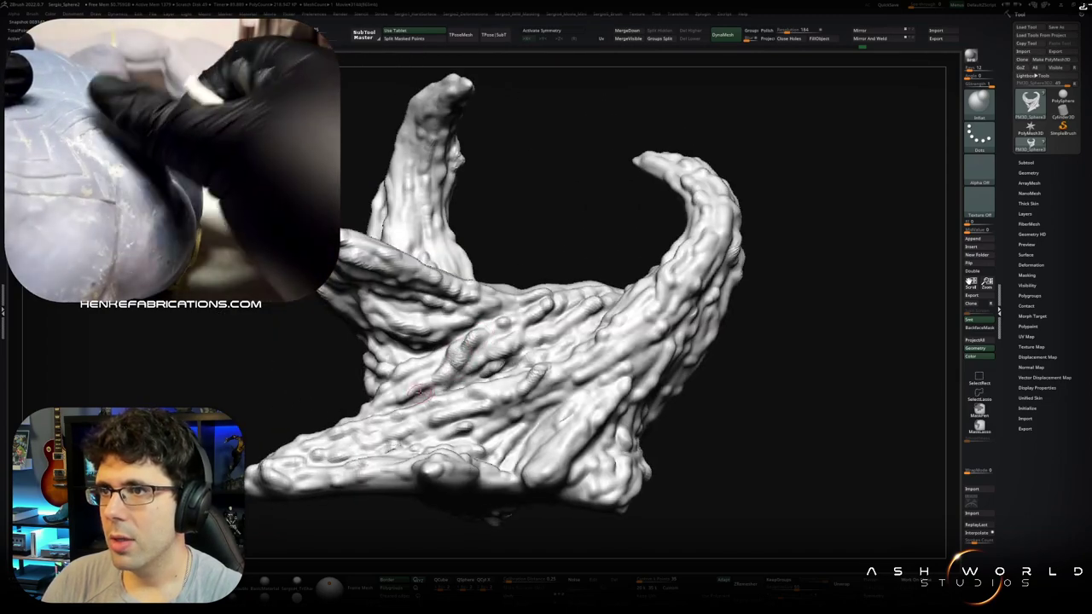
mouse_move(443, 389)
mouse_down()
mouse_move(418, 383)
mouse_move(473, 354)
mouse_move(481, 331)
mouse_move(459, 341)
mouse_up()
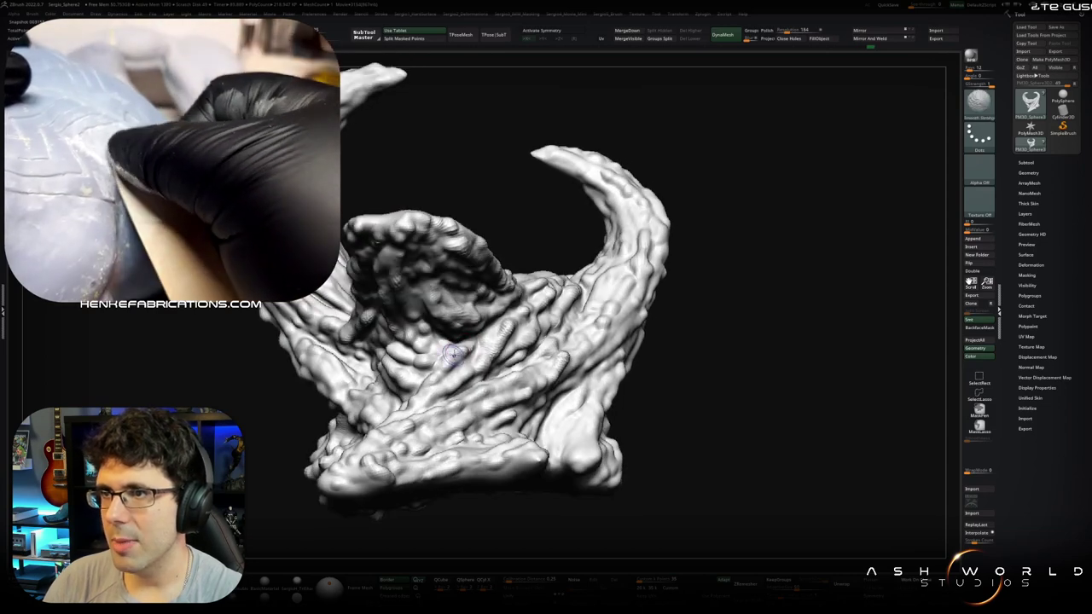
mouse_move(446, 371)
mouse_down()
mouse_move(442, 353)
mouse_move(422, 350)
mouse_up()
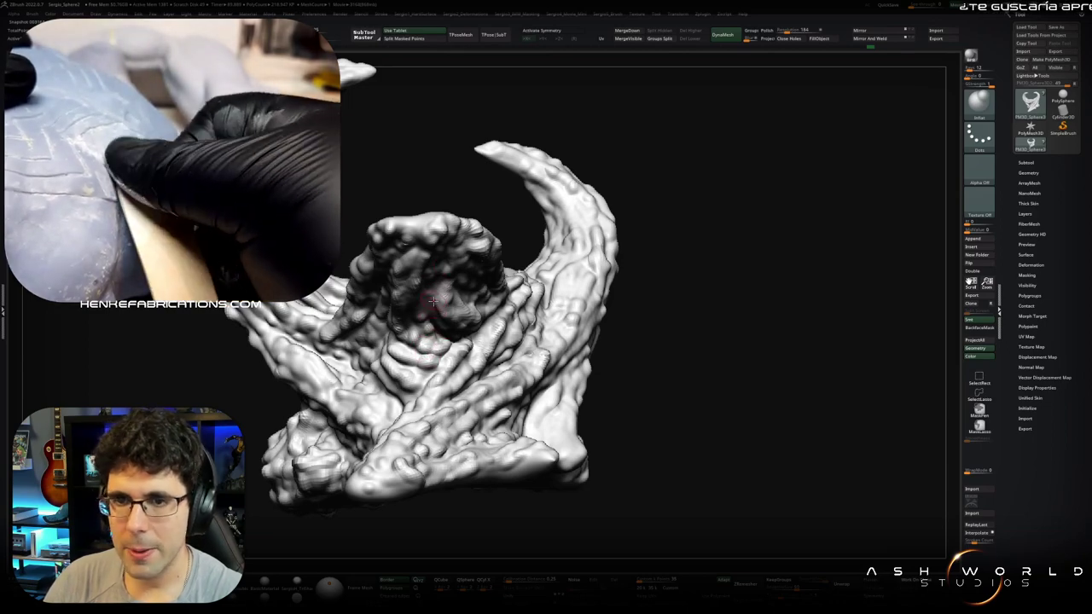
drag(432, 299, 400, 360)
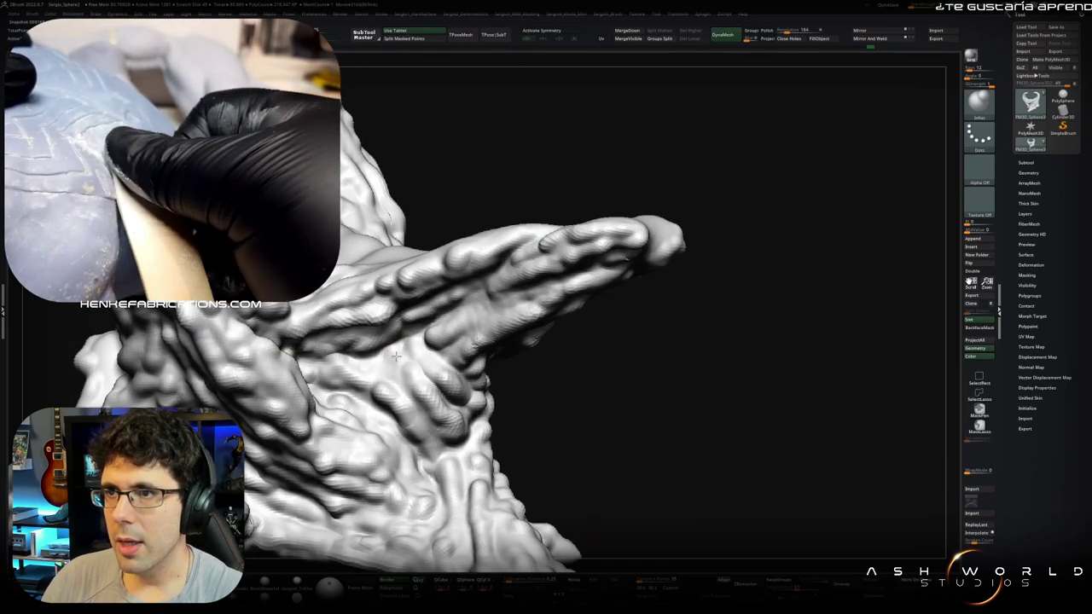
mouse_move(416, 389)
mouse_down()
mouse_move(370, 353)
mouse_move(380, 412)
mouse_up()
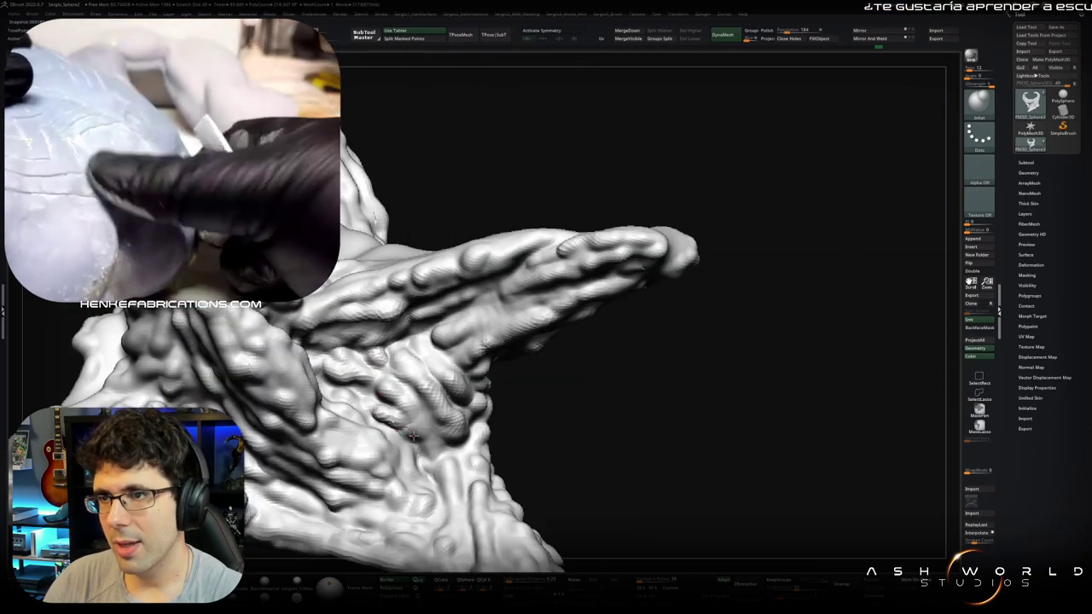
mouse_move(413, 436)
mouse_down()
mouse_move(410, 416)
mouse_move(447, 397)
mouse_up()
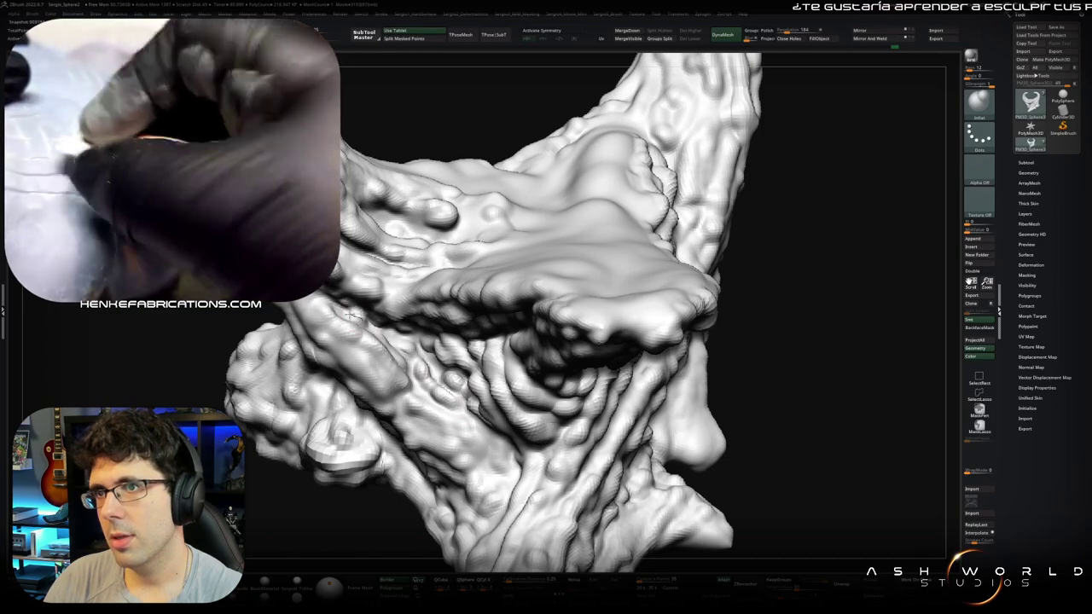
mouse_move(384, 337)
mouse_down()
mouse_move(402, 332)
mouse_move(387, 373)
mouse_up()
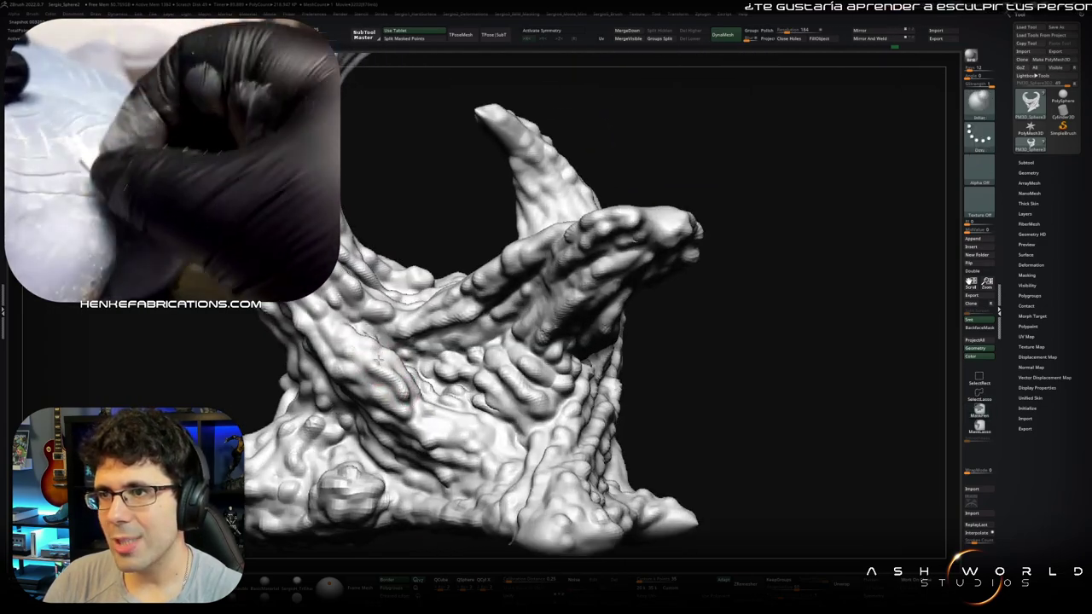
mouse_move(350, 328)
mouse_down()
mouse_move(432, 369)
mouse_move(401, 358)
mouse_move(406, 366)
mouse_up()
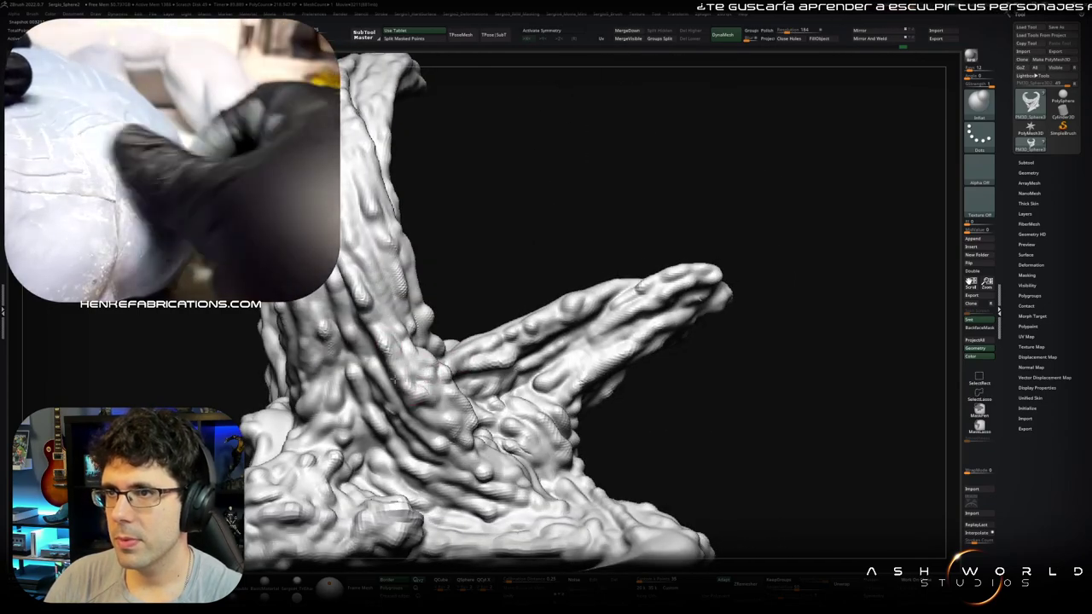
Step: Soften the knobbly surface near the trunk's base and down toward its tip
mouse_move(424, 415)
mouse_down()
mouse_move(432, 448)
mouse_move(415, 431)
mouse_up()
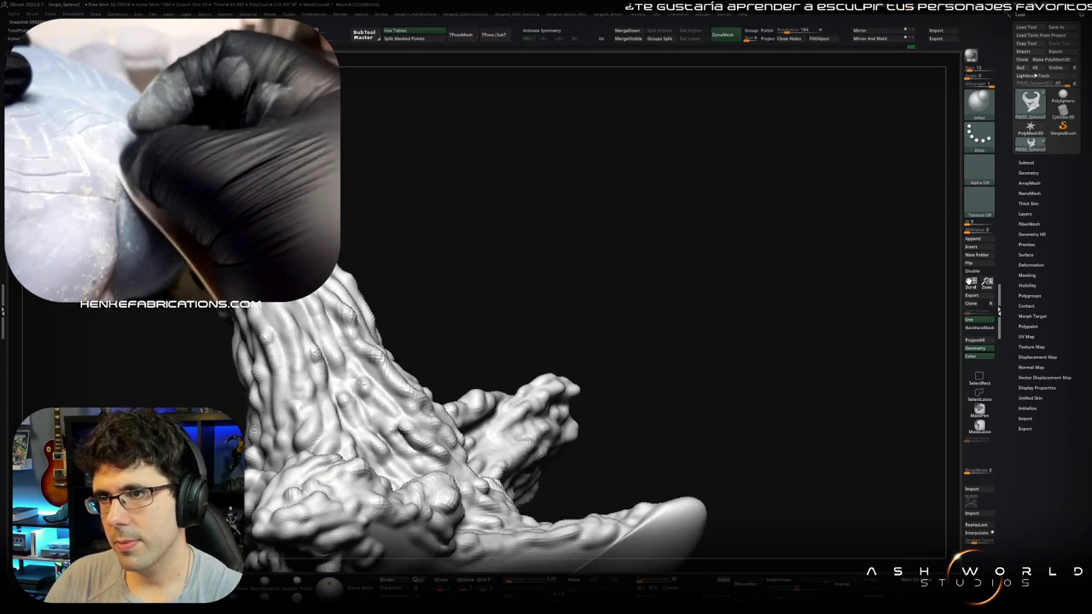
shift+drag(359, 392, 360, 398)
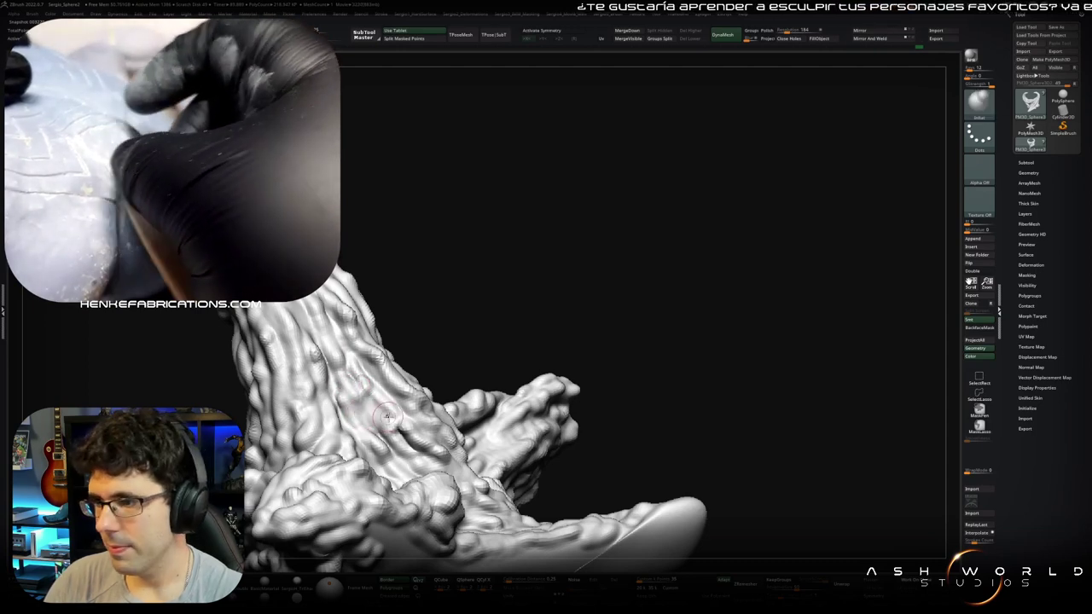
right_drag(391, 357, 379, 459)
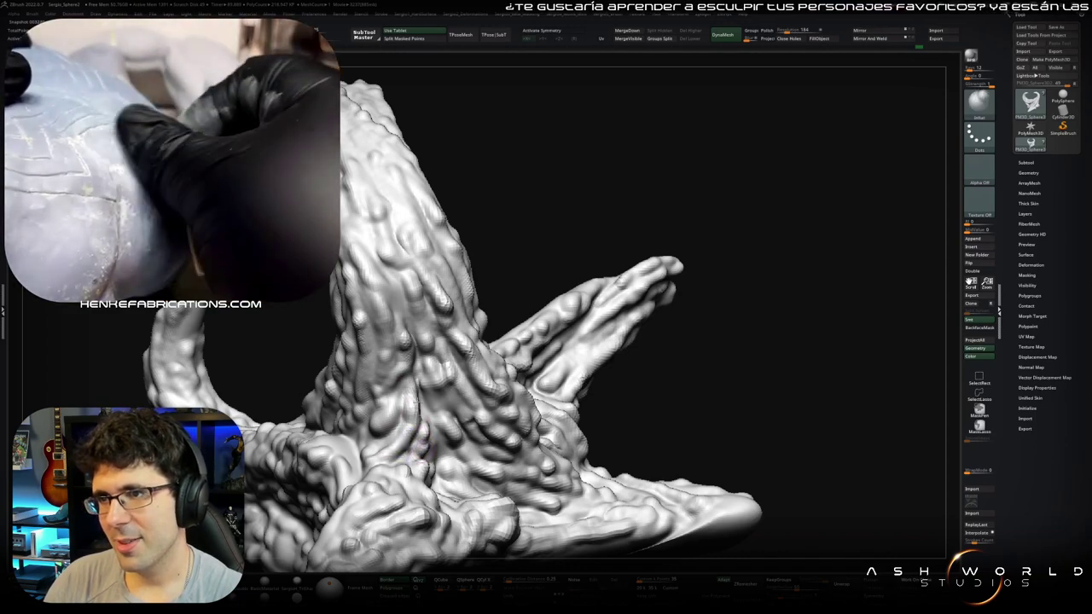
mouse_move(386, 417)
right_down()
mouse_move(378, 350)
mouse_move(443, 407)
right_up()
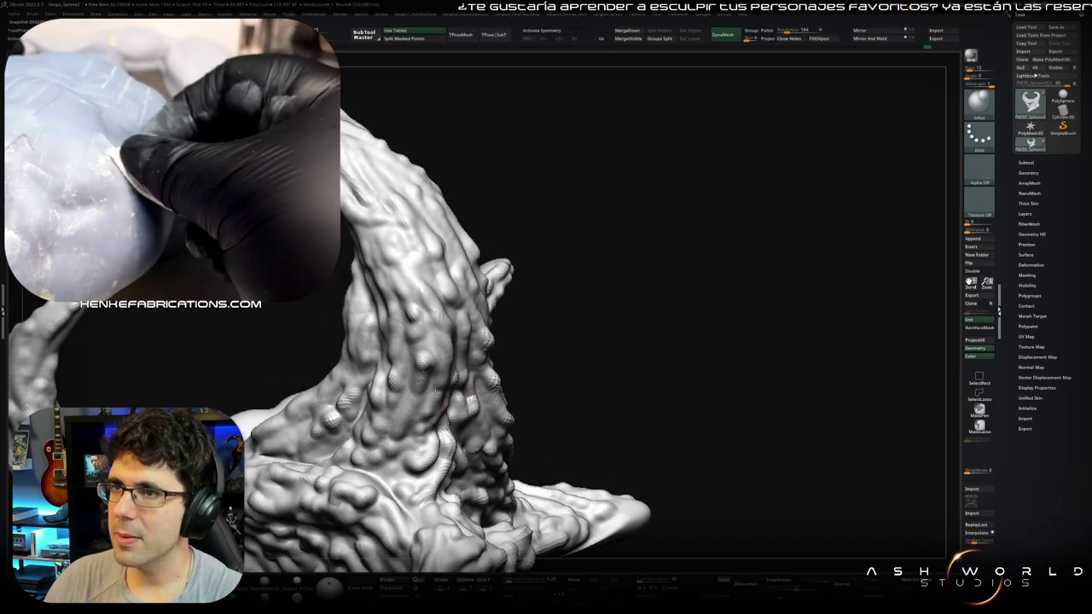
mouse_move(445, 398)
right_down()
mouse_move(414, 341)
mouse_move(466, 361)
mouse_move(466, 332)
mouse_move(427, 381)
right_up()
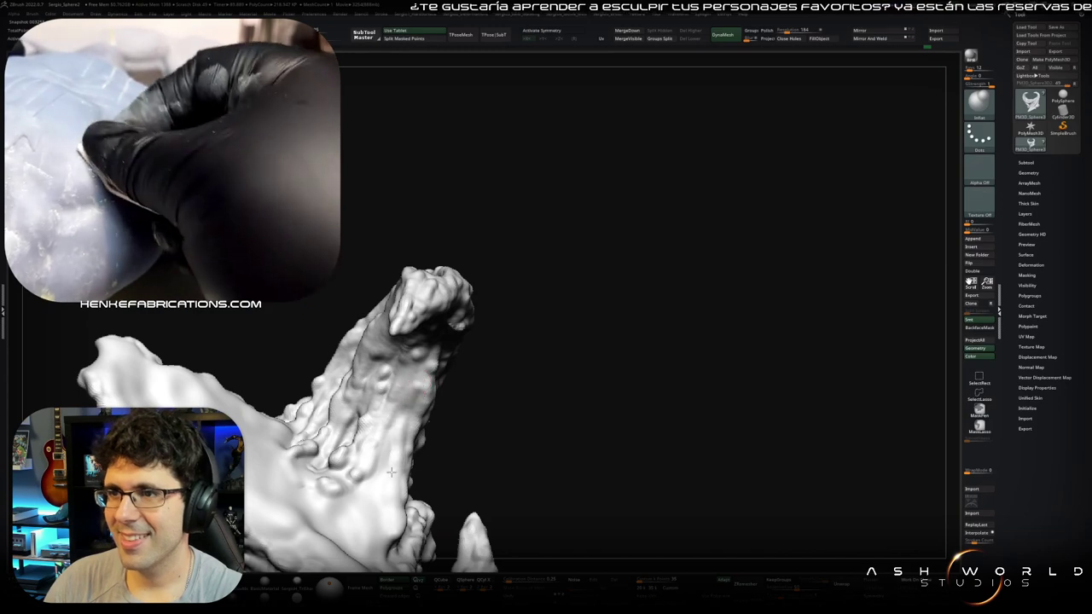
right_drag(401, 400, 439, 346)
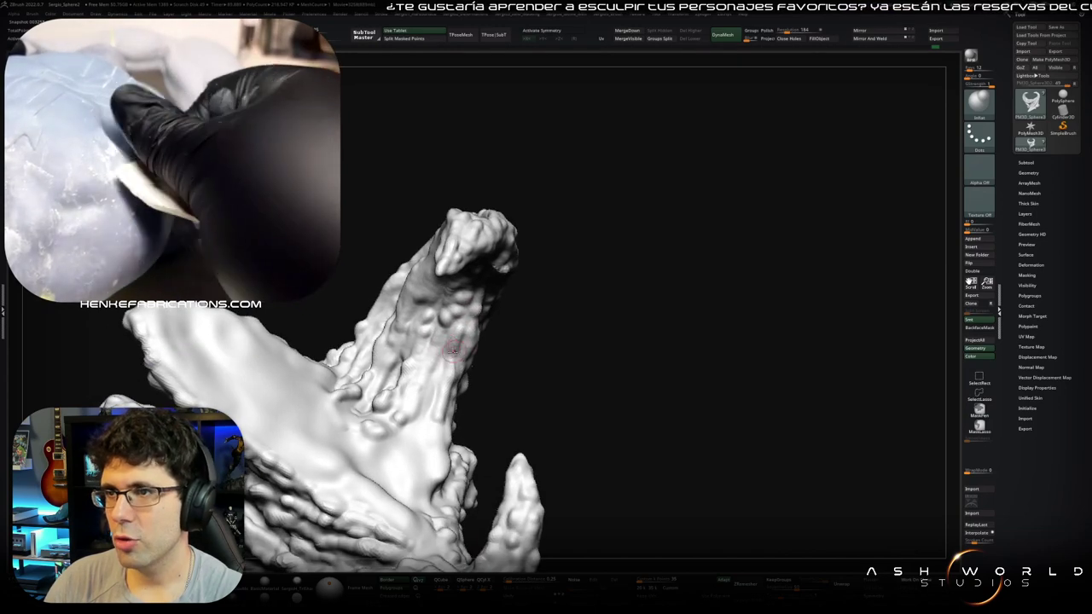
right_drag(432, 471, 427, 394)
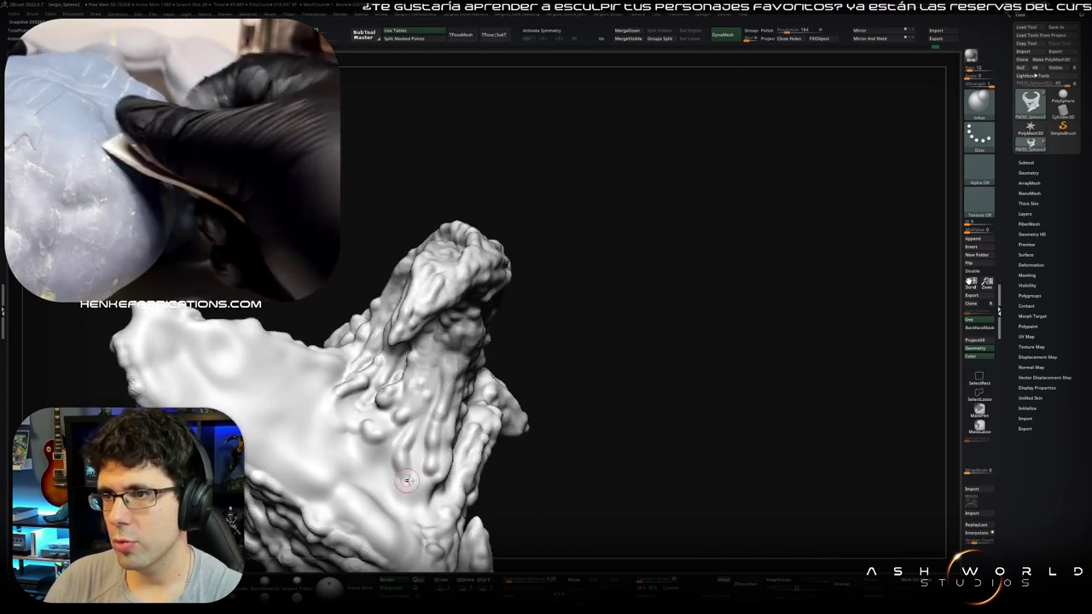
drag(426, 394, 397, 490)
Step: Orbit around the wave and smooth down the raised bumps on its flared section
mouse_move(415, 546)
right_down()
mouse_move(446, 401)
mouse_move(483, 363)
right_up()
mouse_move(535, 304)
right_down()
mouse_move(548, 295)
mouse_move(558, 366)
mouse_move(547, 350)
mouse_move(487, 416)
right_up()
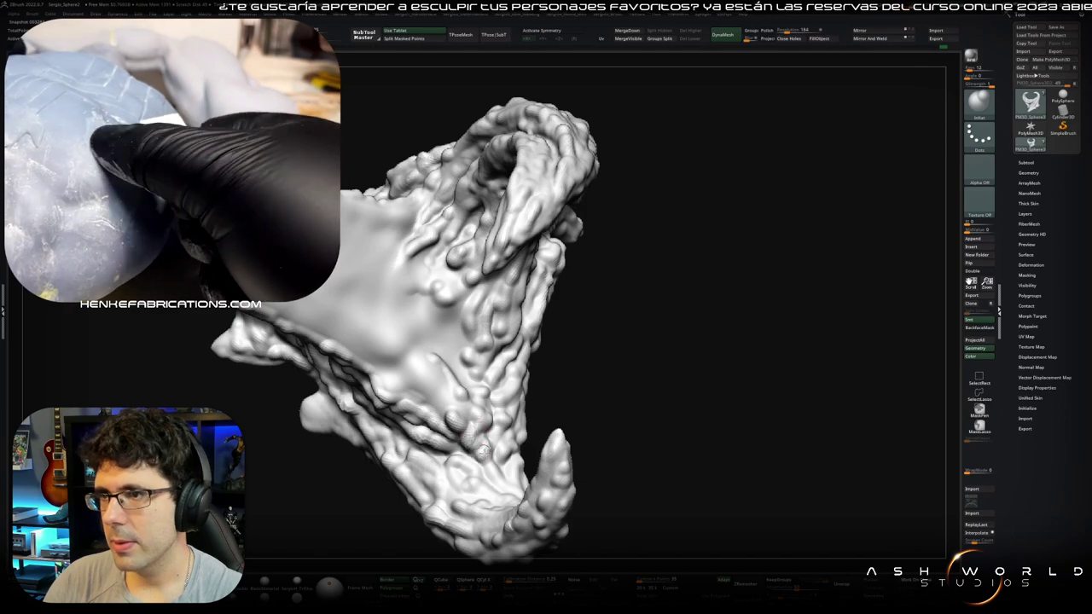
mouse_move(492, 463)
right_down()
mouse_move(494, 437)
mouse_move(453, 383)
mouse_move(477, 354)
mouse_move(423, 302)
right_up()
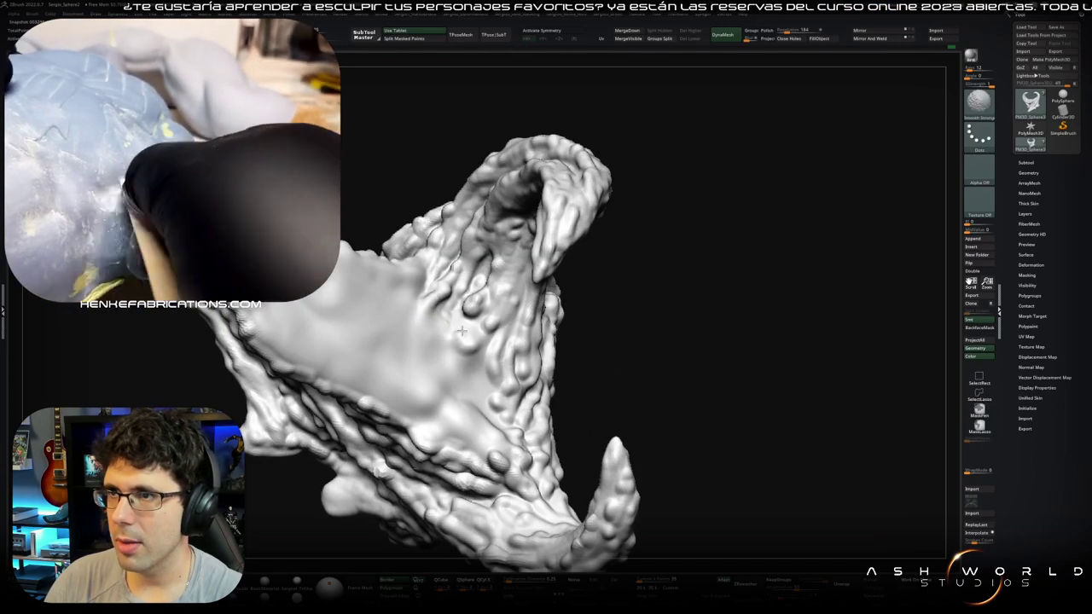
key(shift)
shift+drag(465, 343, 471, 340)
Step: Show the wireframe, smooth the bumpy side more strongly, and check the long ridged arm
mouse_move(472, 367)
right_down()
mouse_move(534, 244)
mouse_move(539, 282)
mouse_move(527, 301)
mouse_move(509, 297)
right_up()
key(shift+f)
key(shift+f)
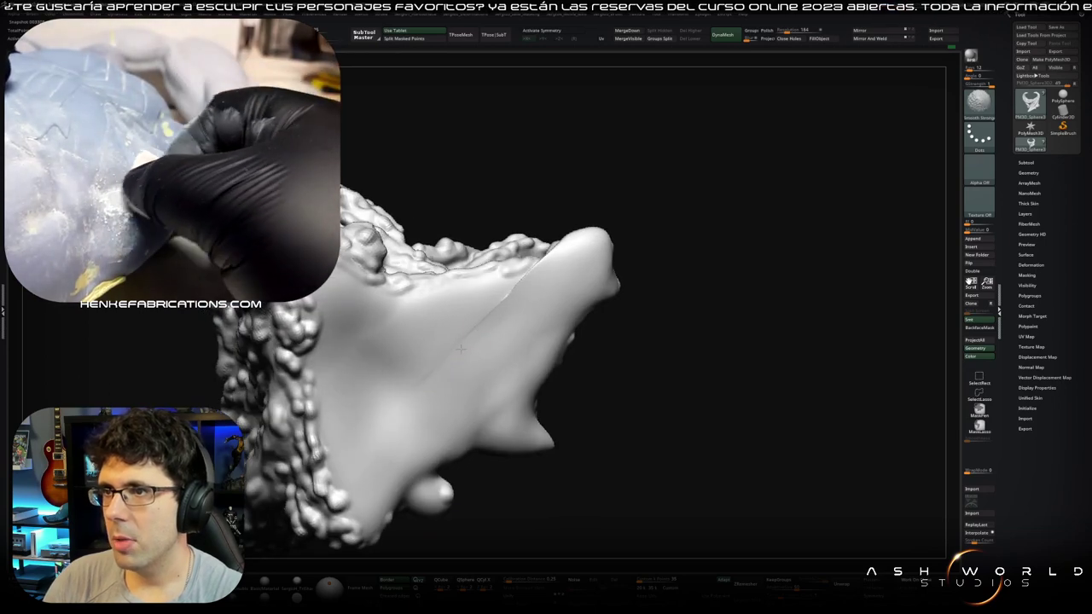
right_drag(535, 283, 540, 285)
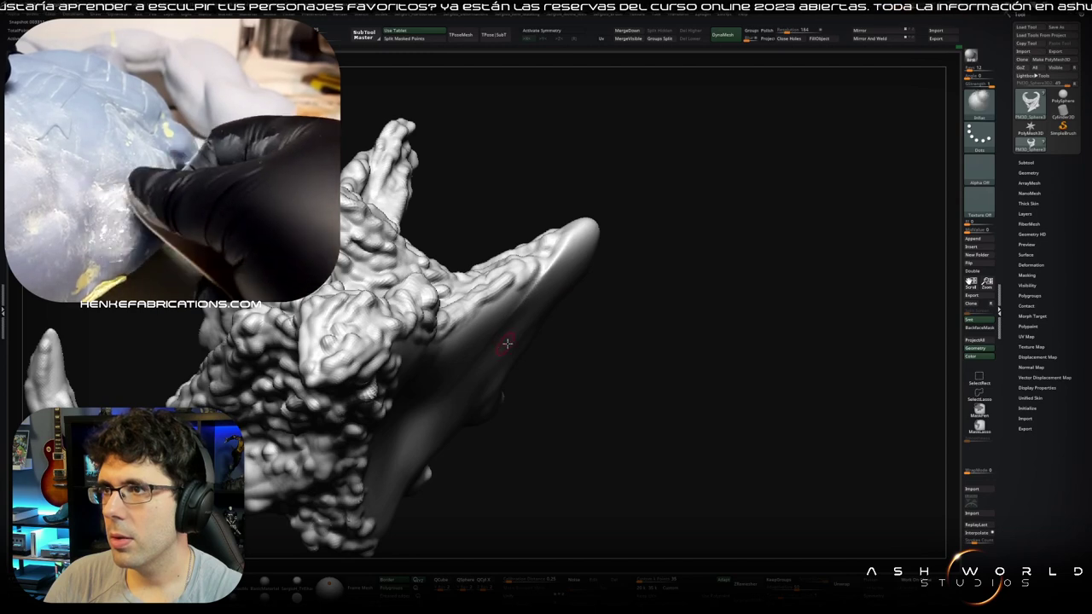
right_drag(507, 343, 529, 275)
mouse_move(432, 389)
right_down()
mouse_move(499, 305)
mouse_move(509, 360)
mouse_move(526, 285)
right_up()
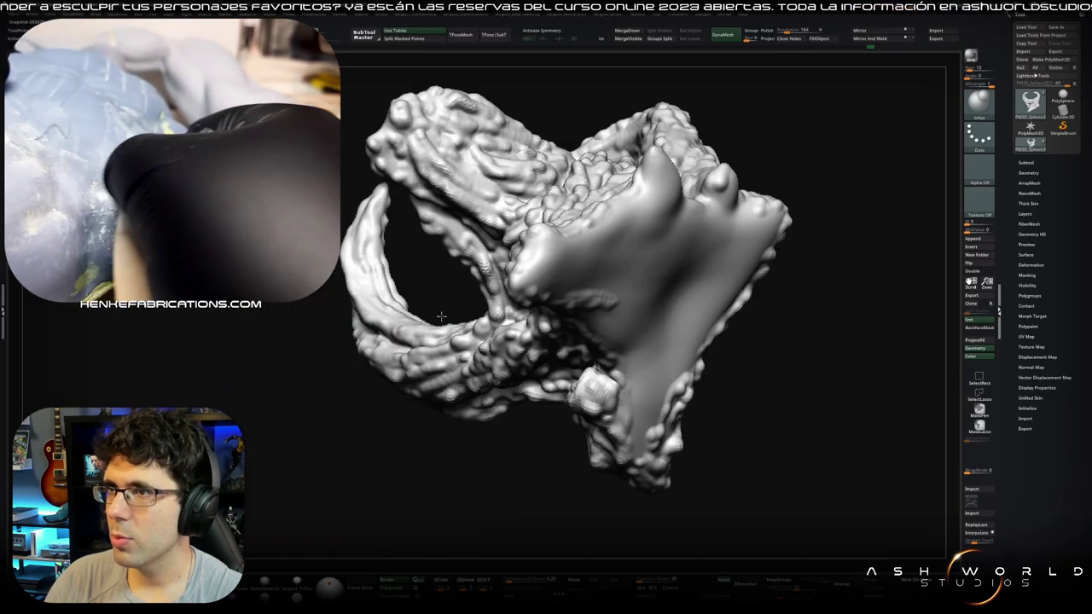
right_drag(465, 269, 469, 396)
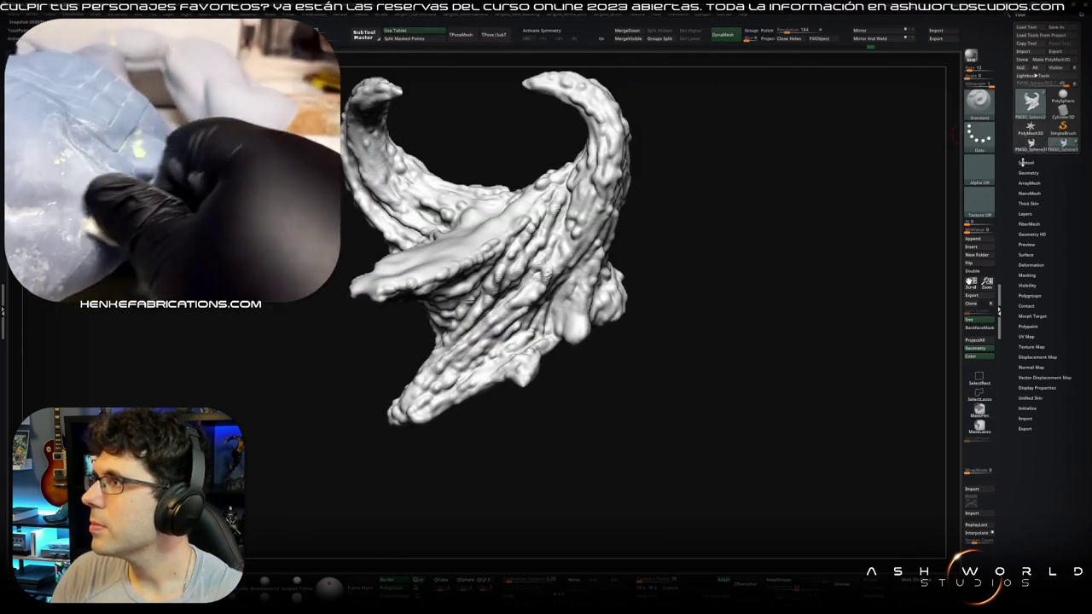
Step: Duplicate the wave sculpt as a second SubTool
click(1025, 162)
click(1041, 145)
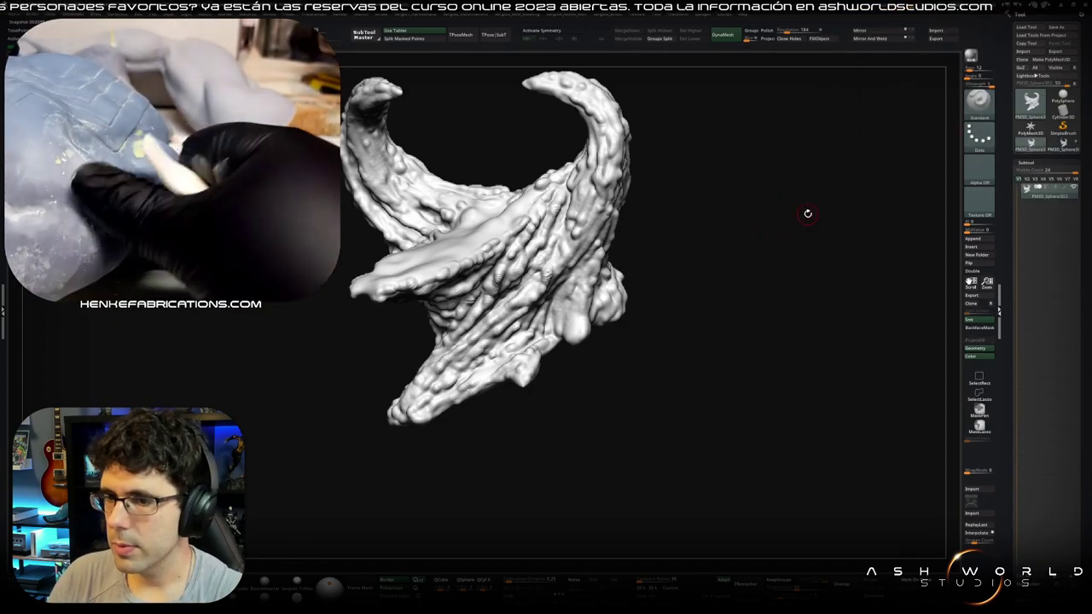
key(ctrl+shift)
ctrl+shift+click(866, 228)
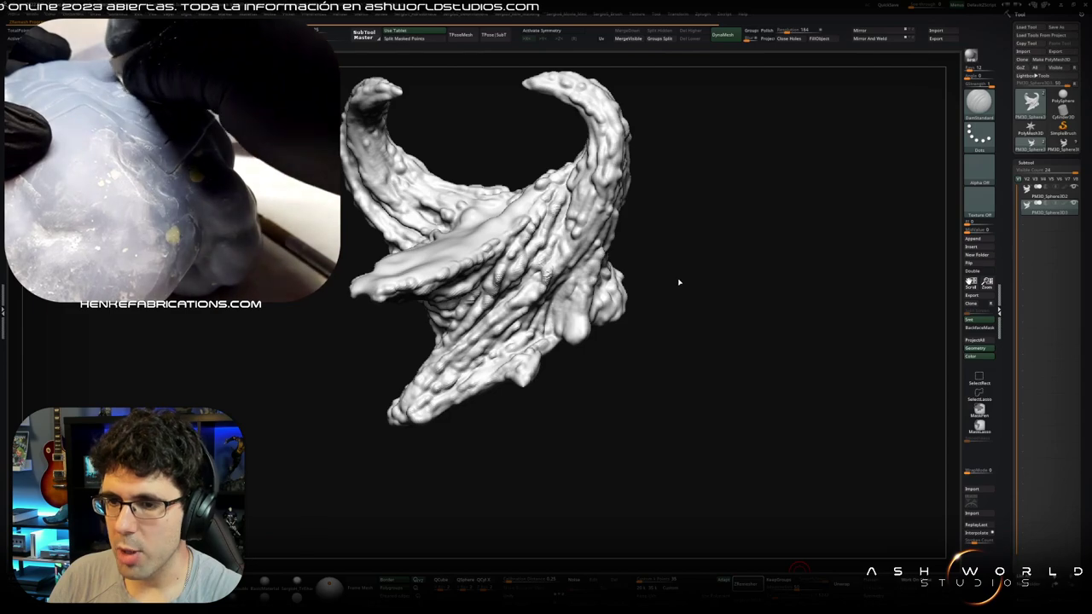
Step: Remesh the copy at lower resolution, divide it, and project the original's detail with Project All
key(ctrl+z)
drag(678, 277, 660, 350)
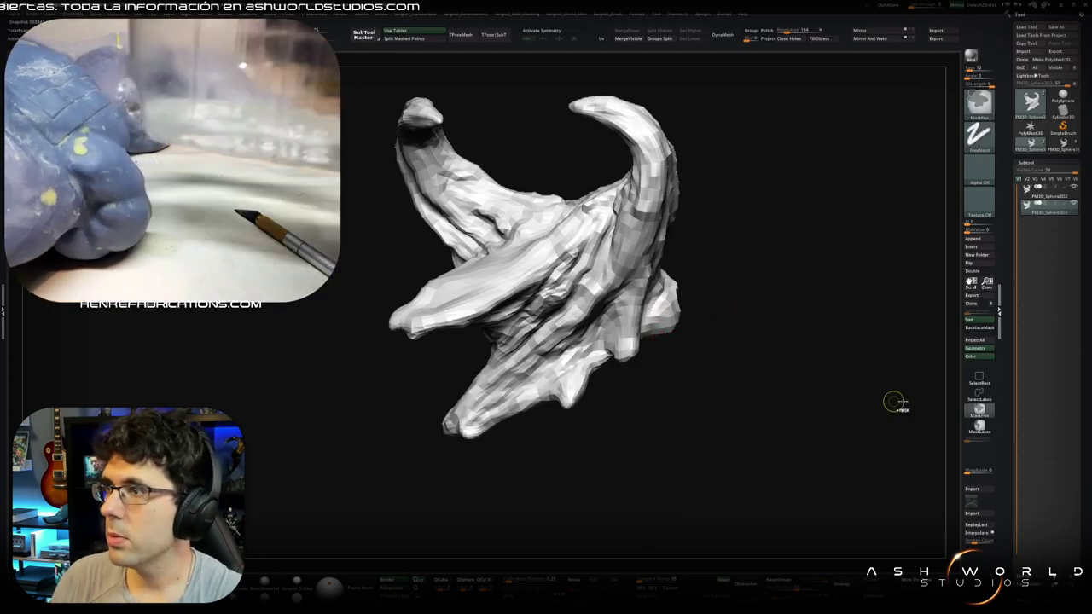
key(d)
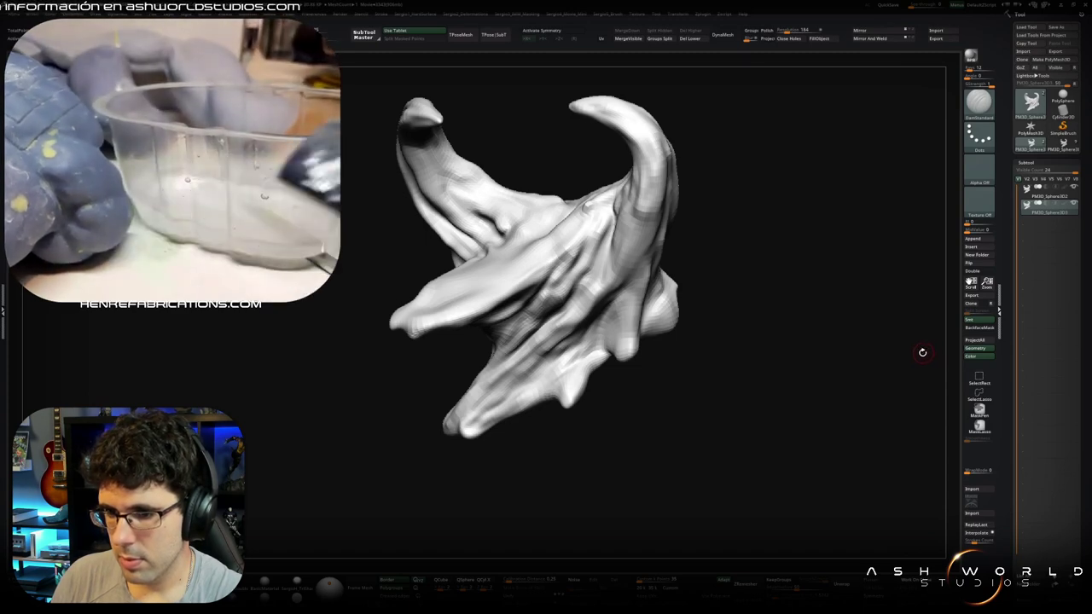
click(975, 340)
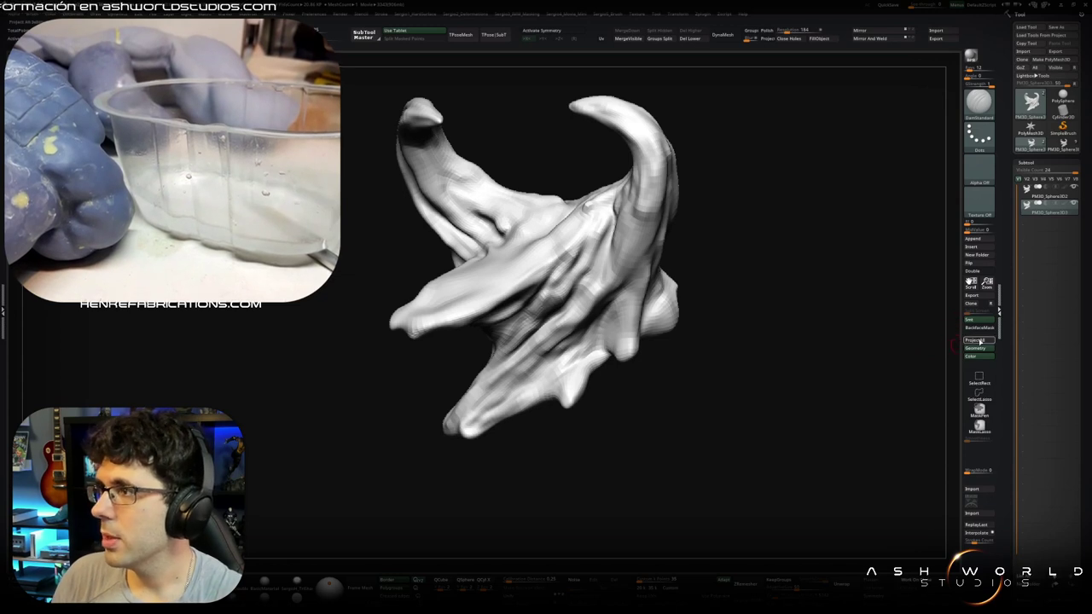
click(974, 341)
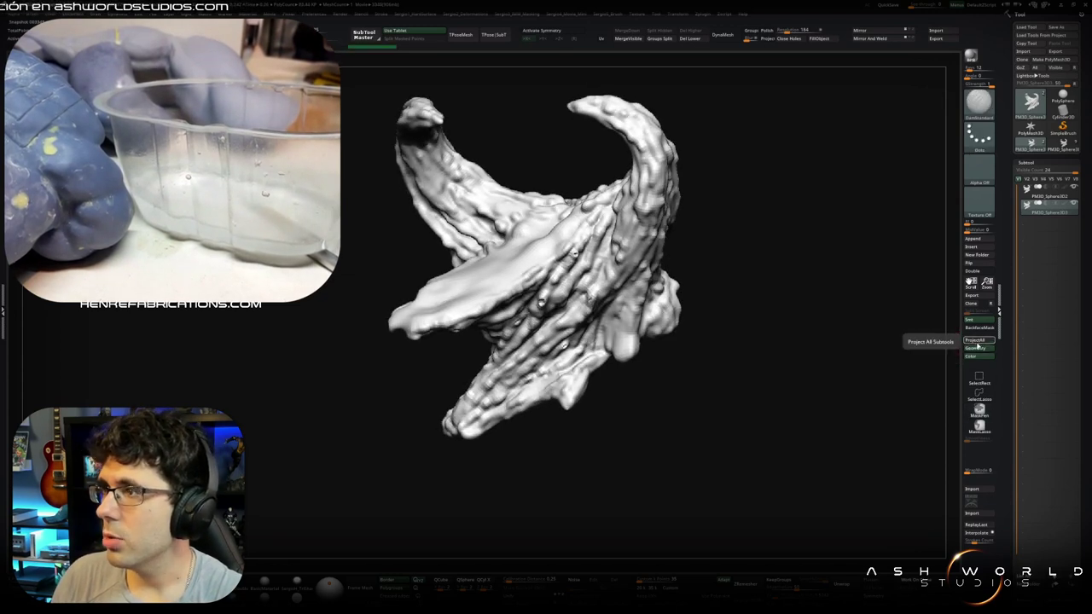
Step: Select the DamStandard brush and zoom in toward the upper horn
key(b)
key(d)
key(s)
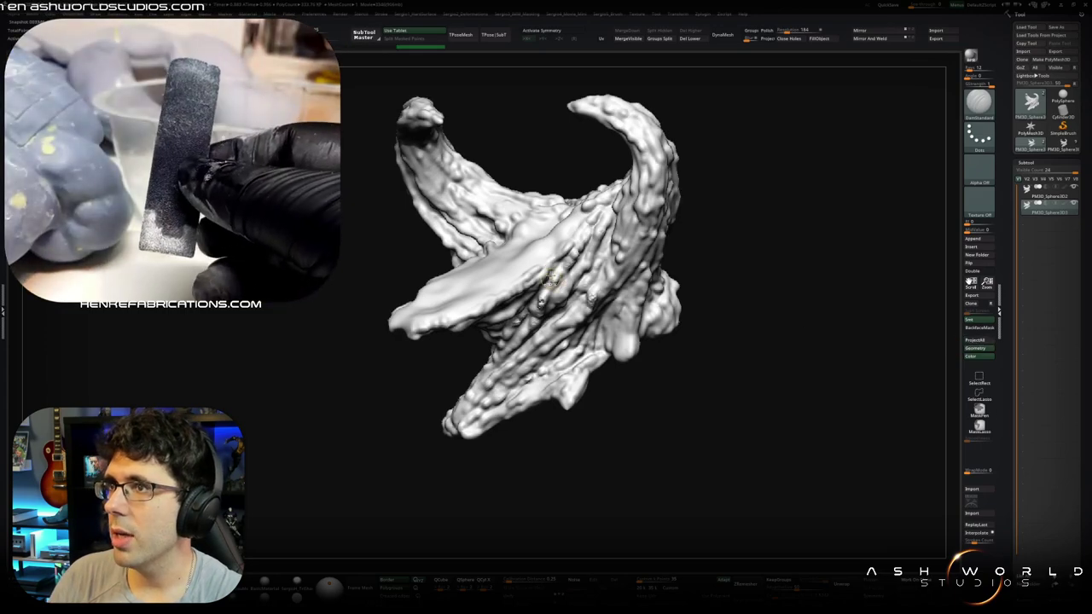
scroll(530, 256, up, 5)
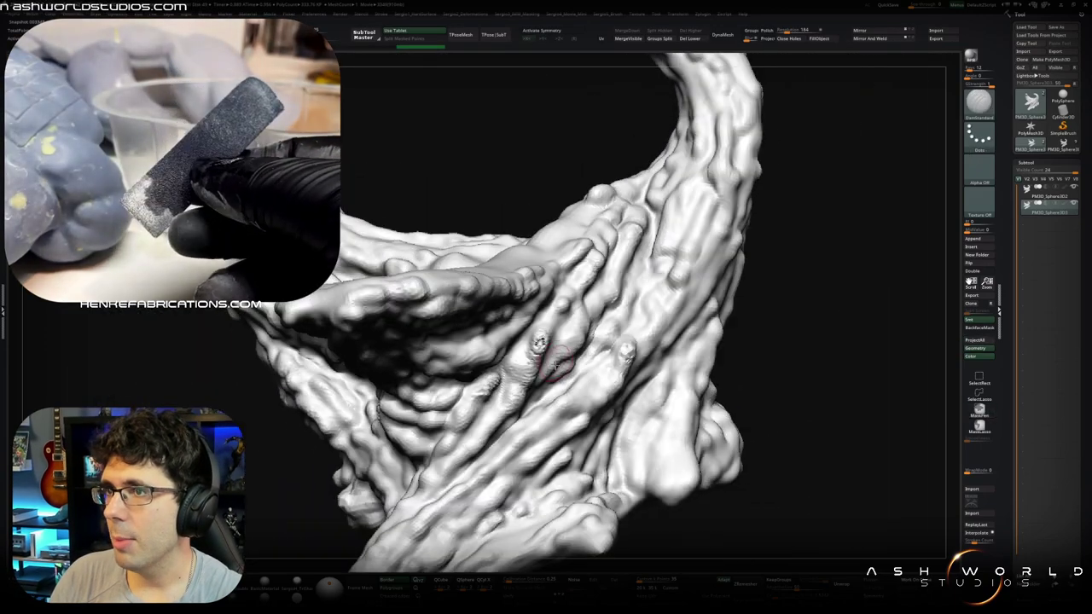
right_drag(555, 362, 540, 337)
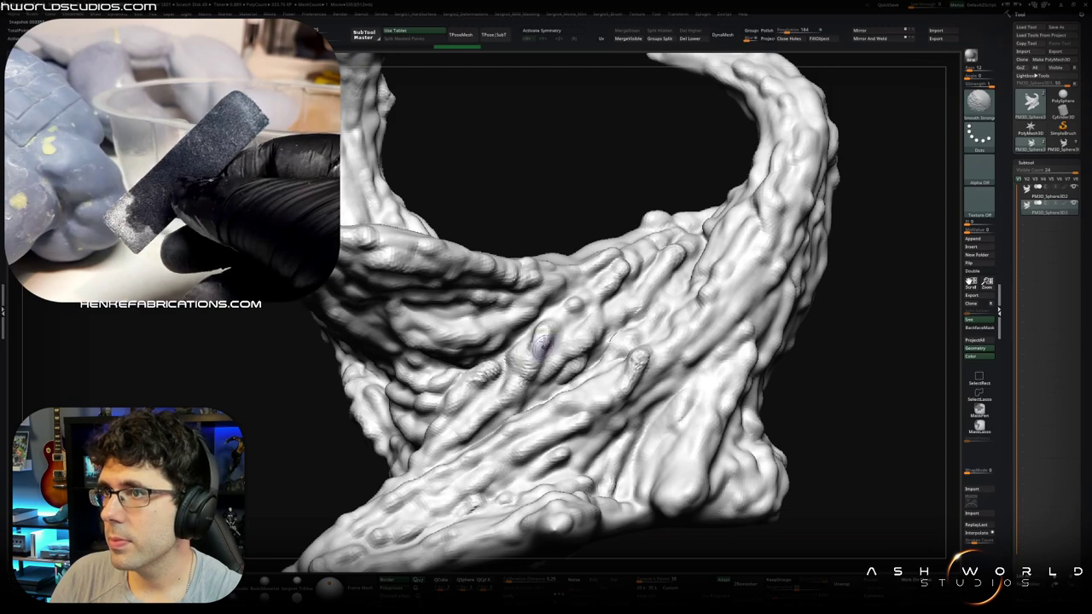
key(space)
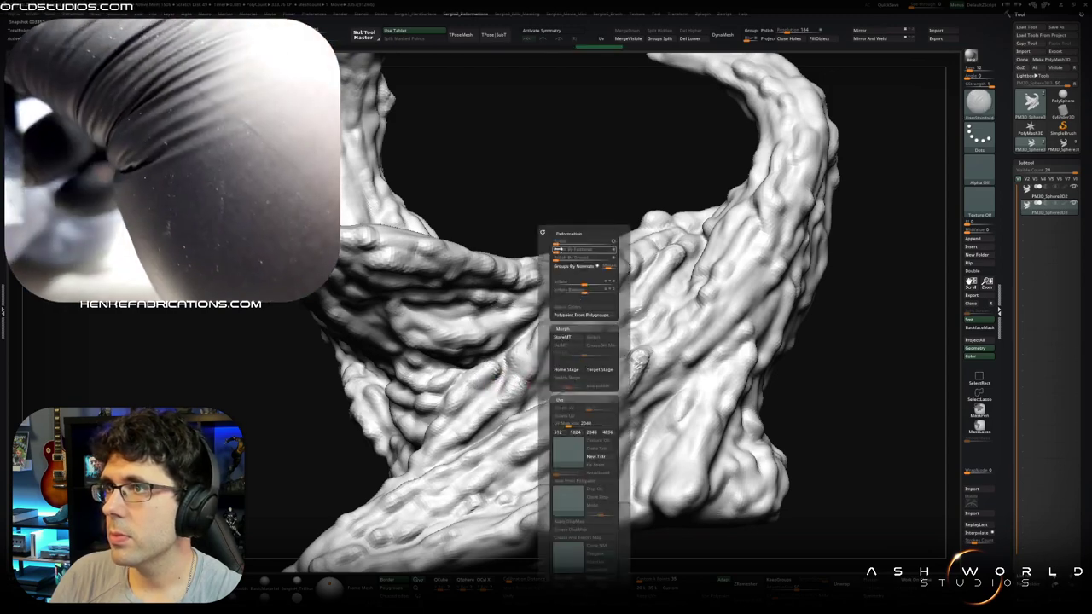
mouse_move(558, 245)
right_down()
mouse_move(639, 341)
mouse_move(610, 365)
mouse_move(574, 373)
right_up()
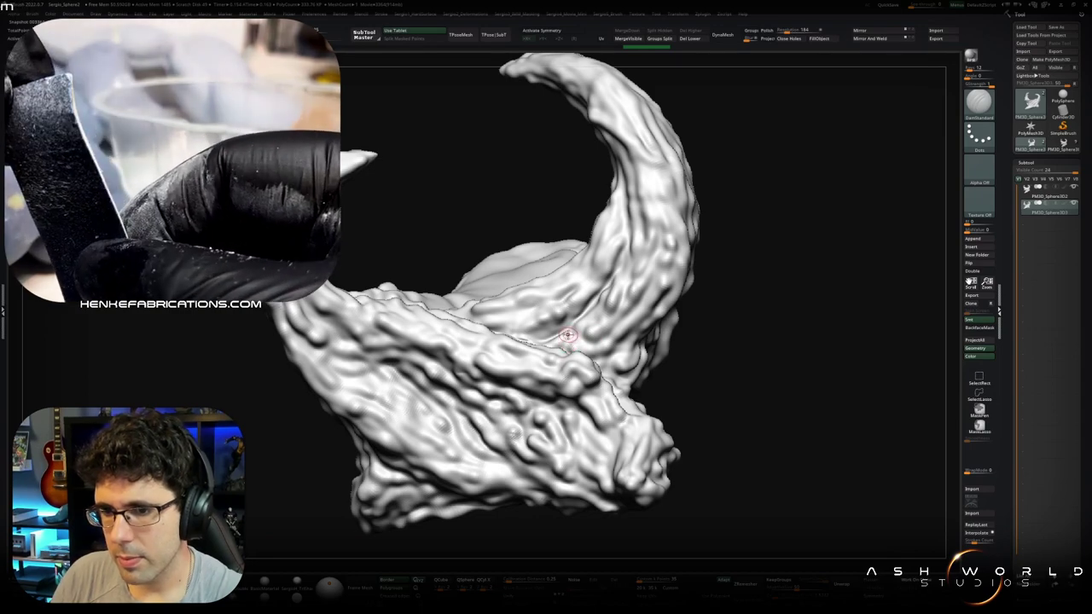
right_drag(542, 342, 663, 273)
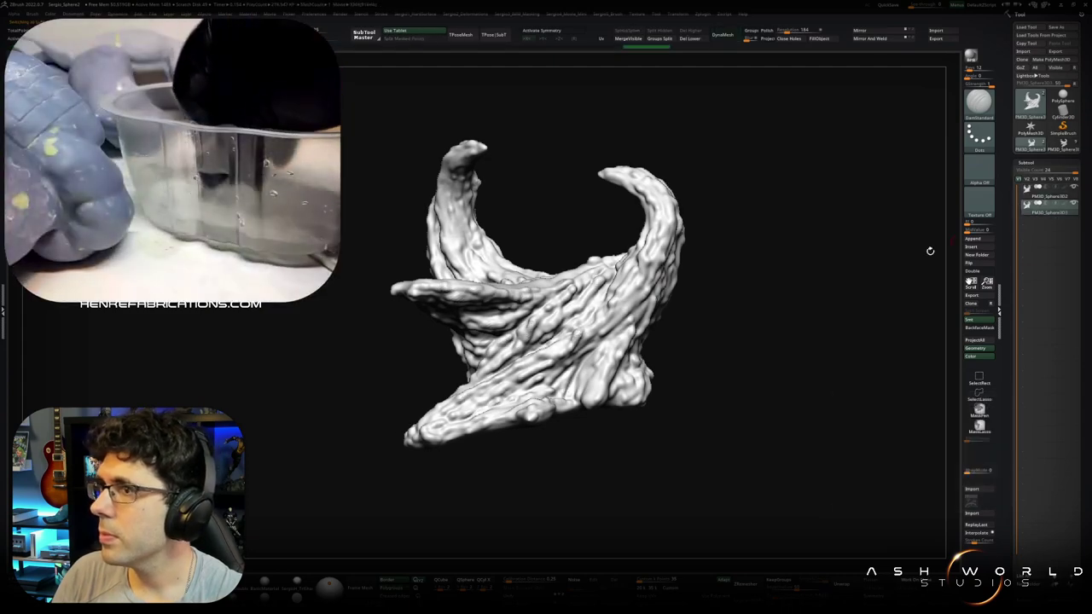
ctrl+right_drag(588, 358, 594, 399)
key(space)
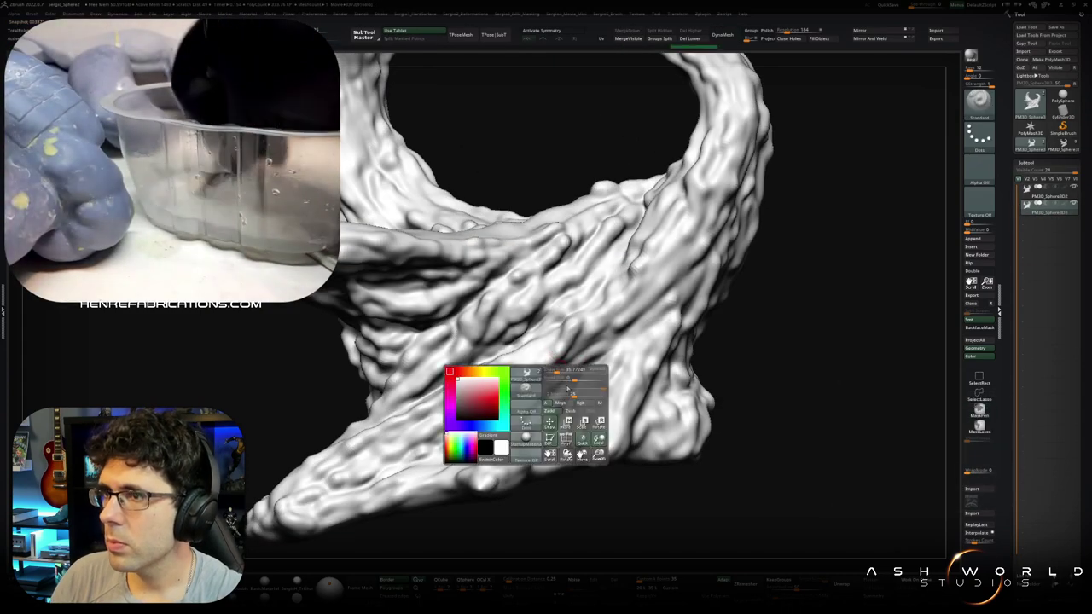
right_drag(581, 394, 550, 352)
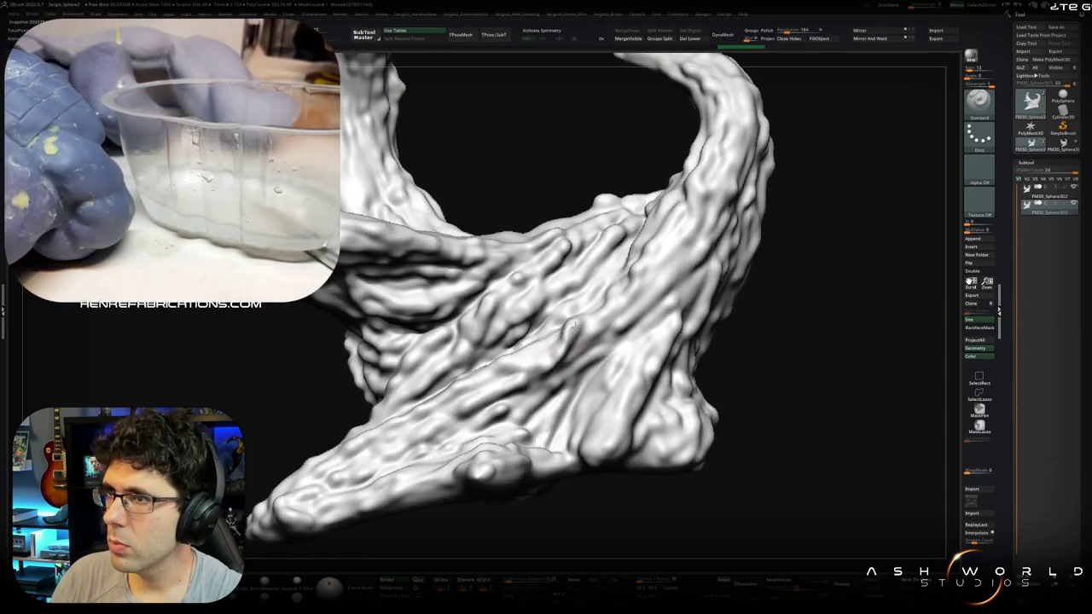
right_drag(577, 346, 571, 320)
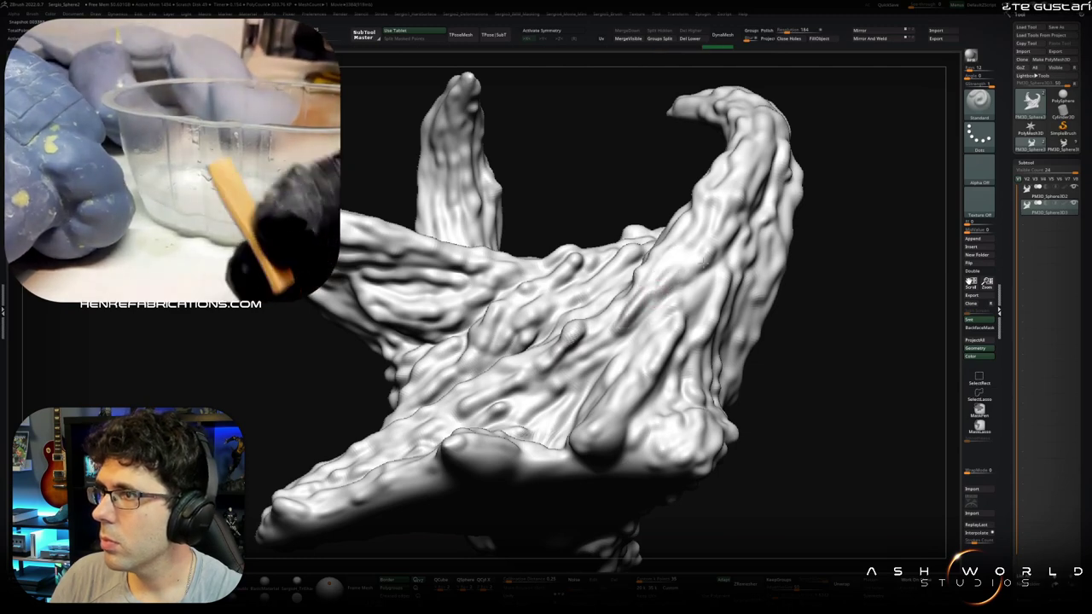
right_drag(700, 264, 687, 192)
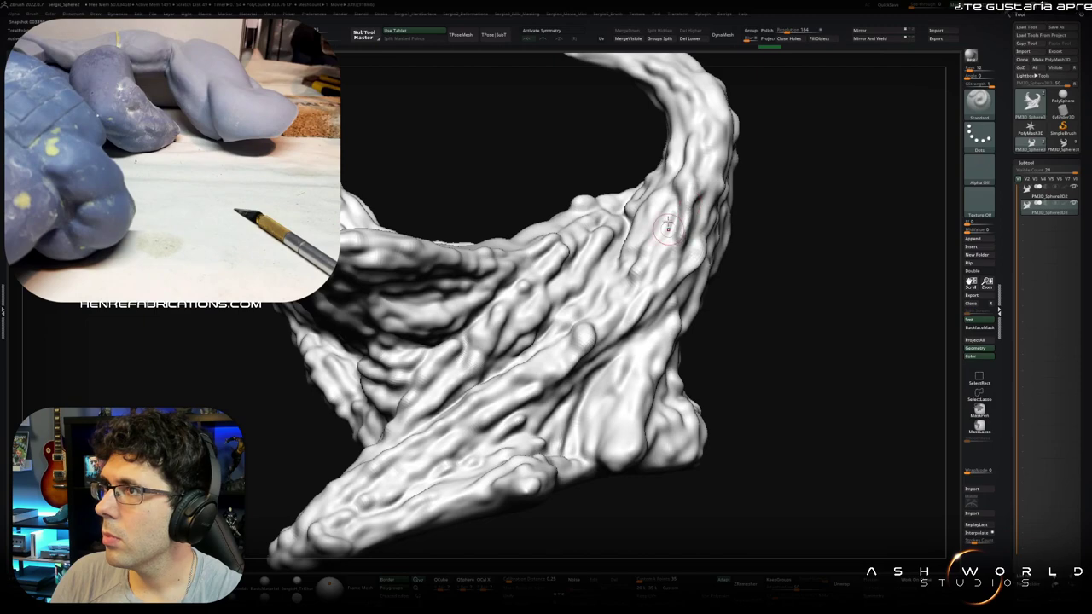
right_drag(646, 286, 620, 292)
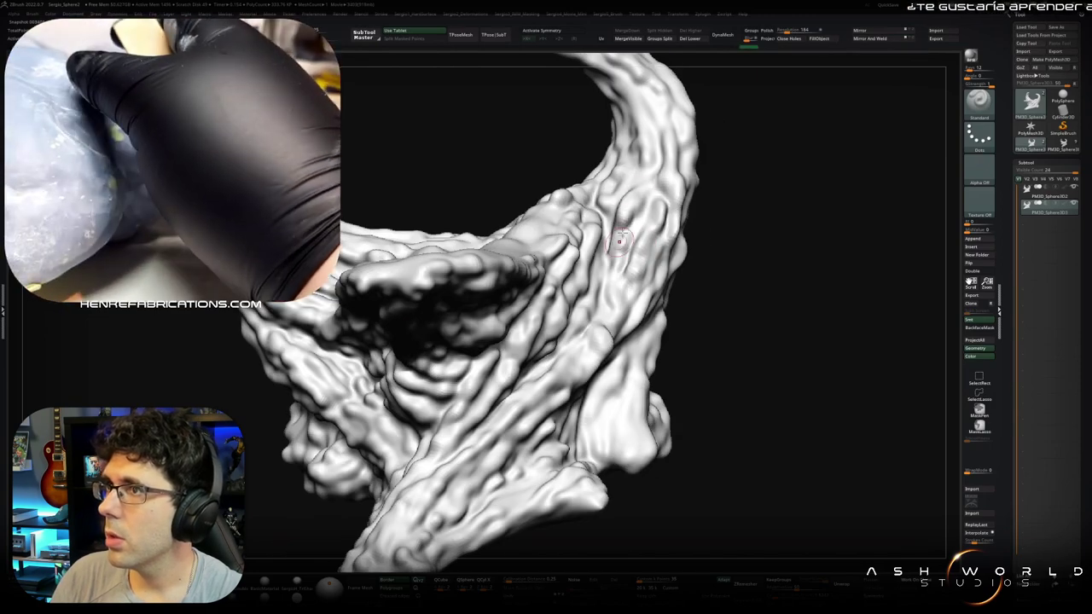
right_drag(618, 272, 641, 295)
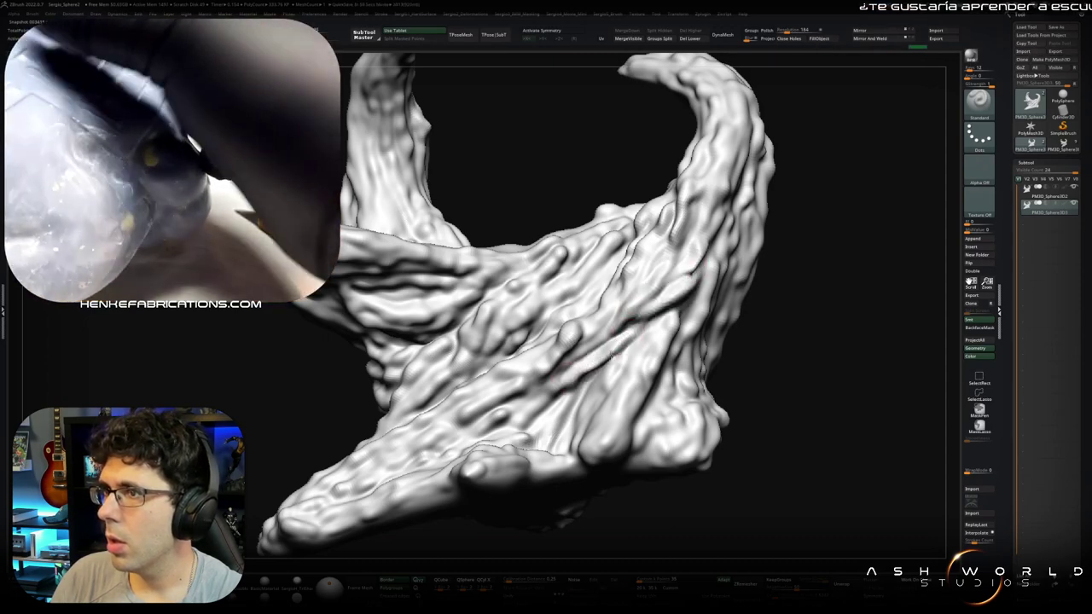
right_drag(598, 357, 554, 392)
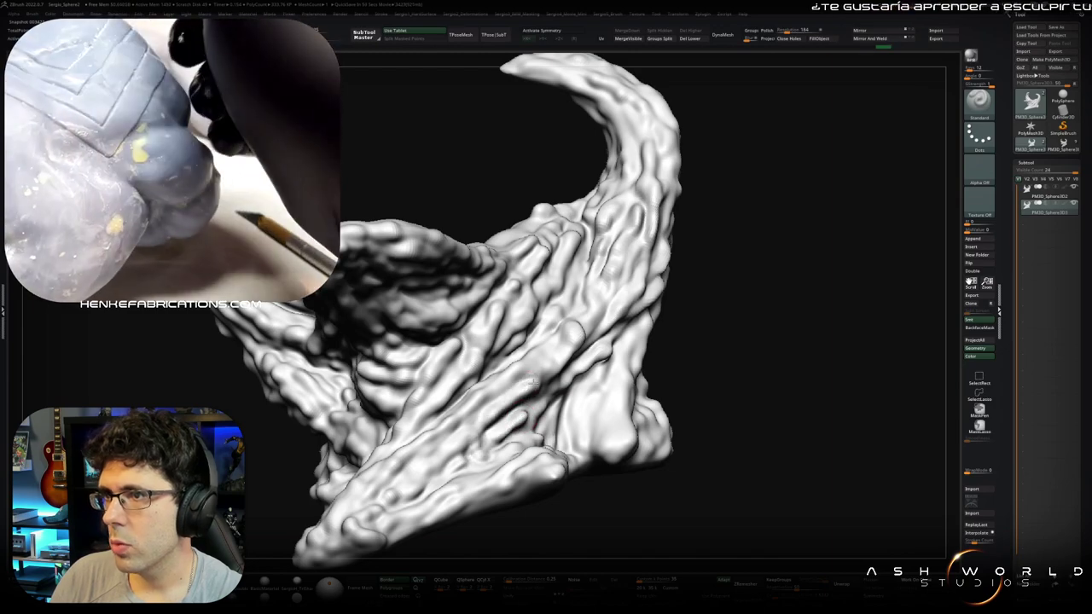
right_drag(512, 387, 470, 418)
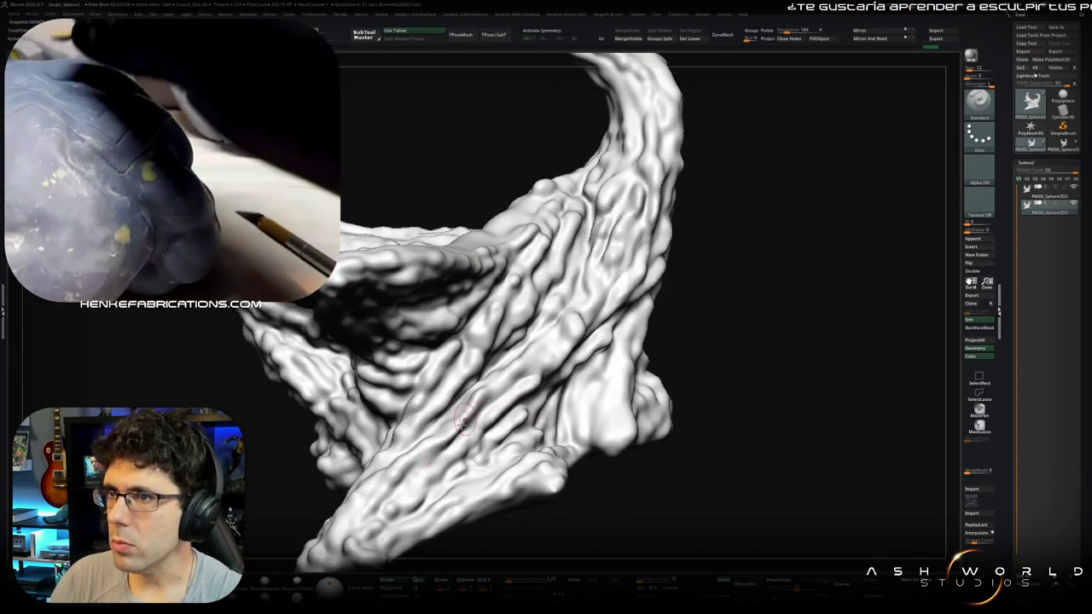
mouse_move(463, 437)
right_down()
mouse_move(431, 454)
mouse_move(478, 393)
right_up()
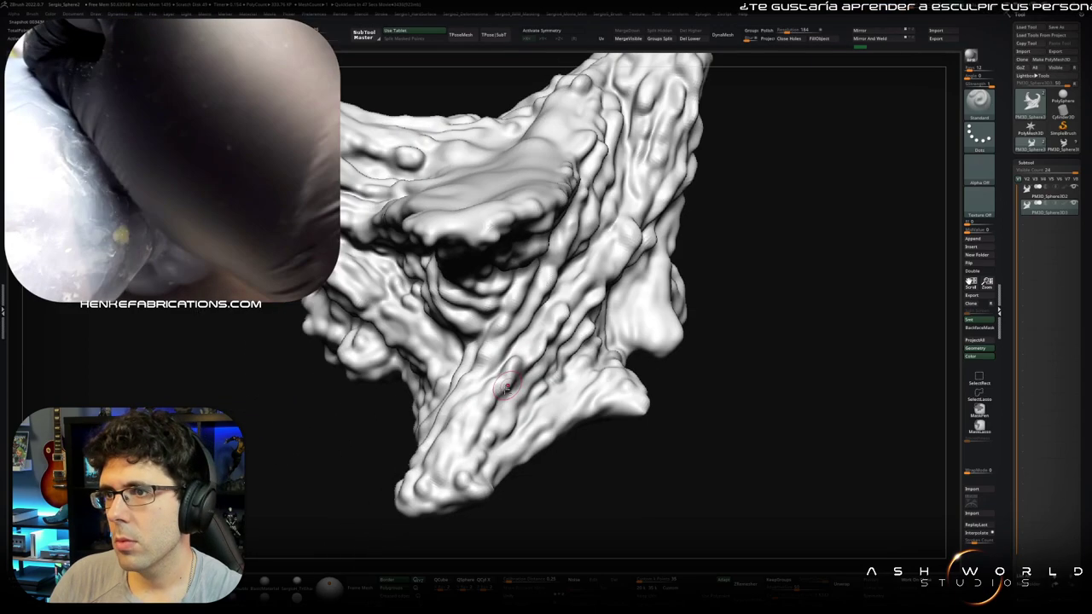
right_drag(468, 435, 453, 418)
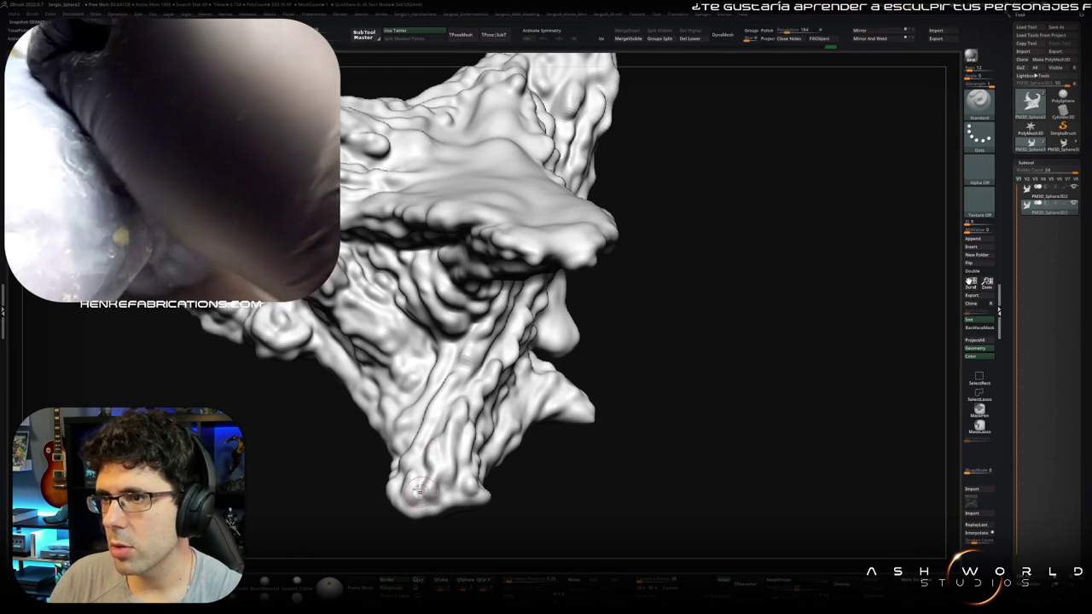
right_drag(411, 452, 451, 400)
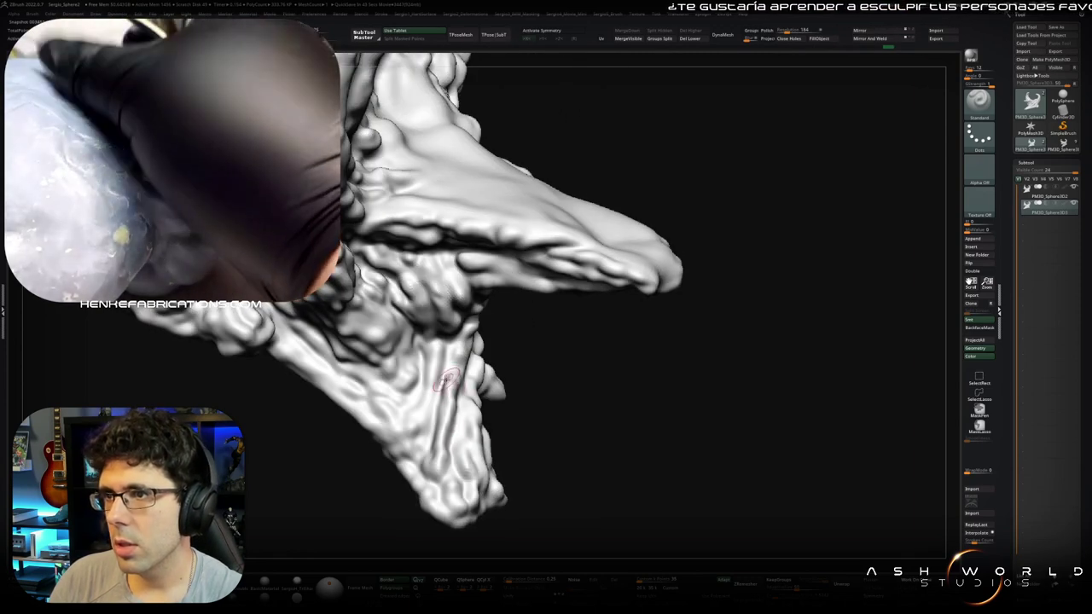
key(shift)
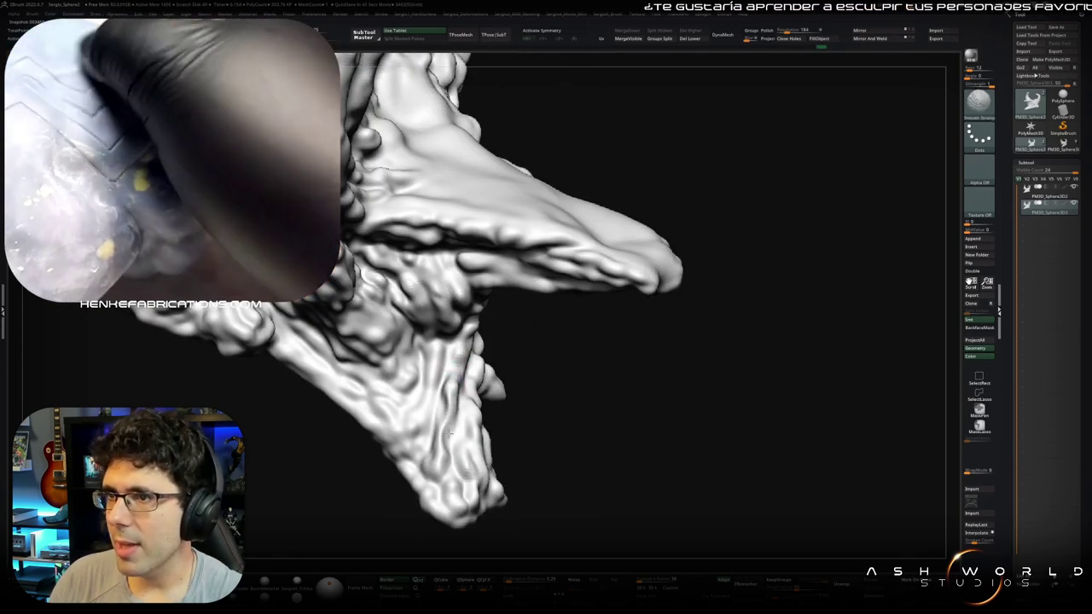
mouse_move(453, 391)
right_down()
mouse_move(443, 375)
mouse_move(420, 376)
right_up()
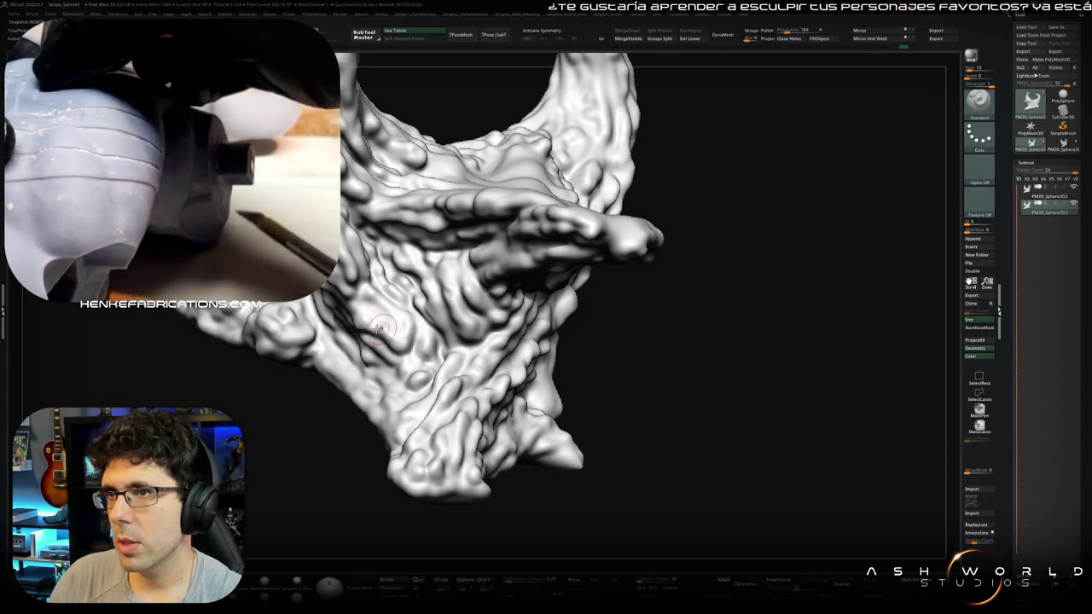
key(shift+d)
right_drag(416, 365, 429, 383)
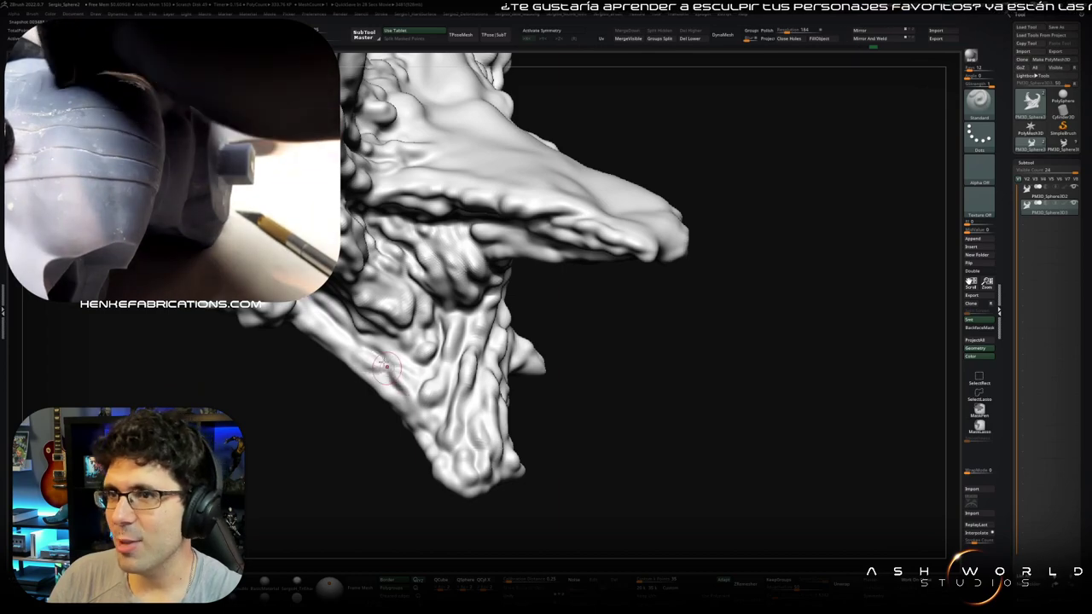
right_drag(401, 390, 457, 461)
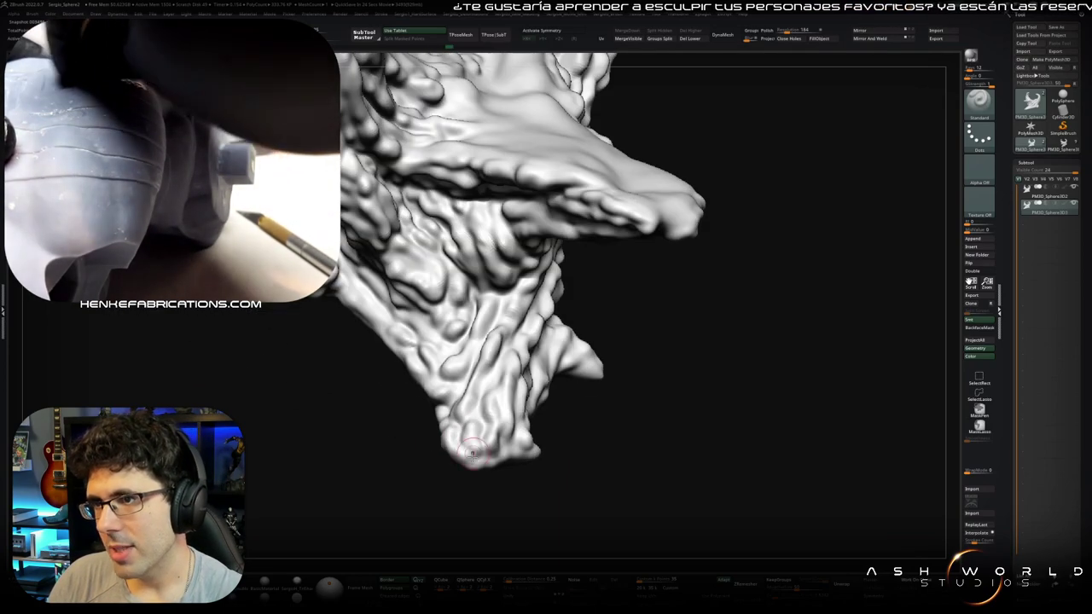
right_drag(512, 448, 537, 434)
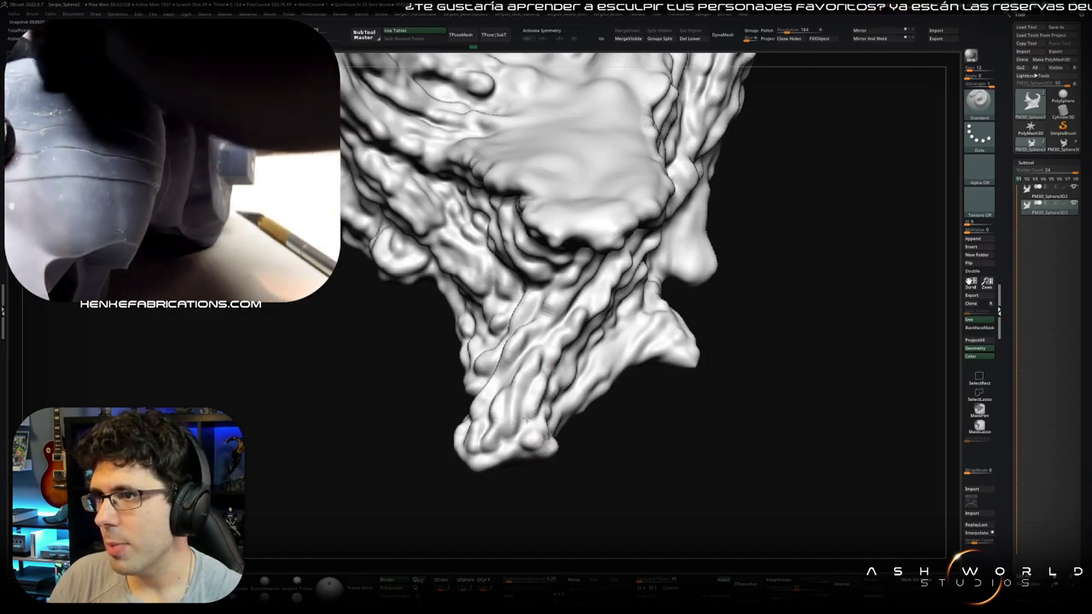
mouse_move(527, 416)
right_down()
mouse_move(665, 350)
mouse_move(636, 358)
mouse_move(698, 287)
right_up()
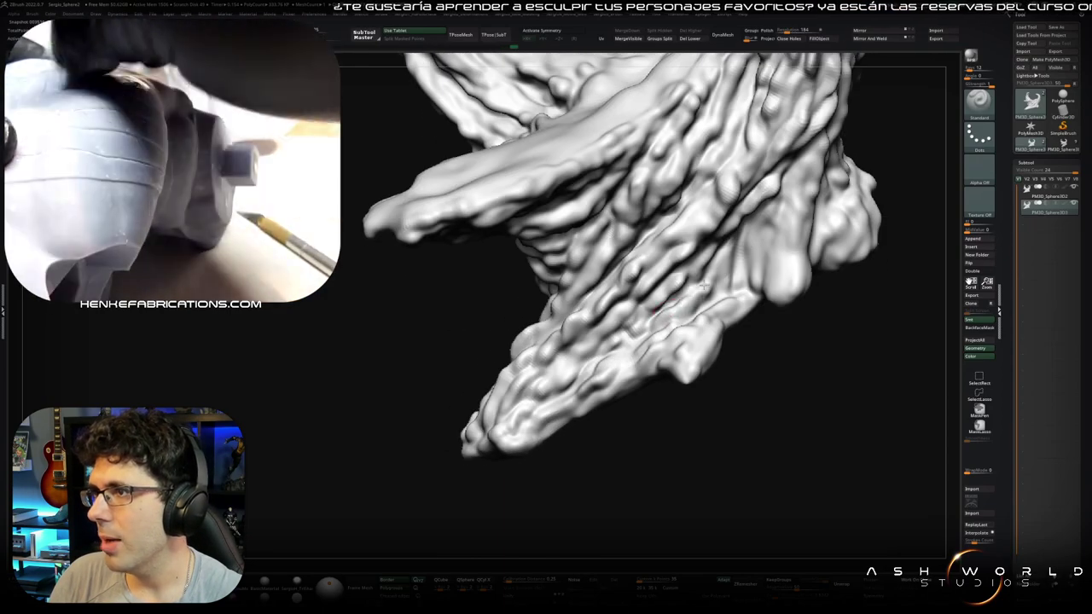
mouse_move(722, 249)
right_down()
mouse_move(735, 243)
mouse_move(689, 378)
mouse_move(685, 354)
mouse_move(657, 348)
right_up()
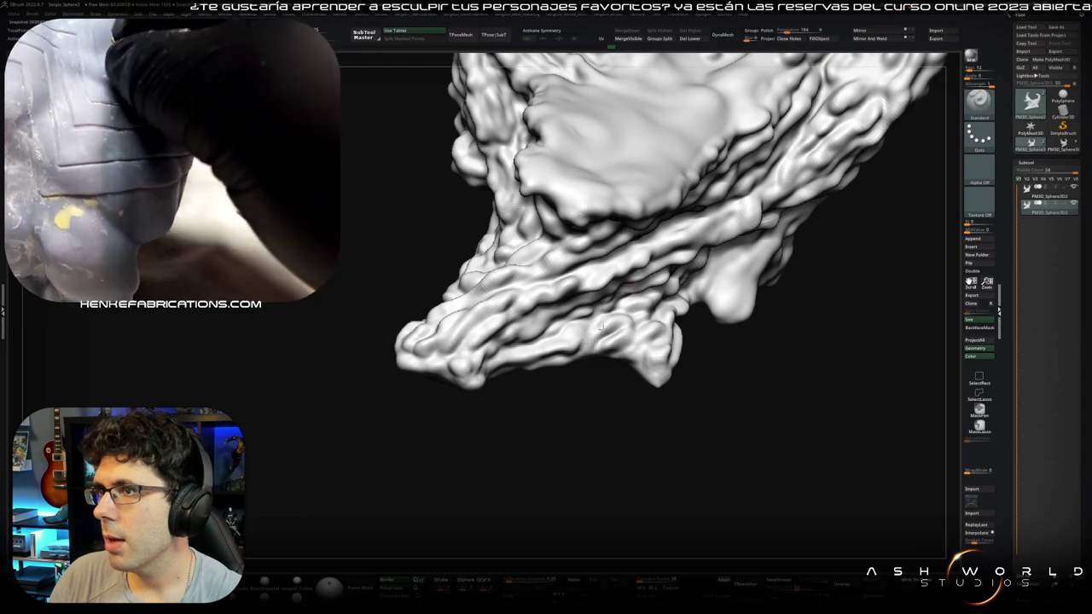
mouse_move(614, 287)
right_down()
mouse_move(596, 215)
mouse_move(539, 275)
right_up()
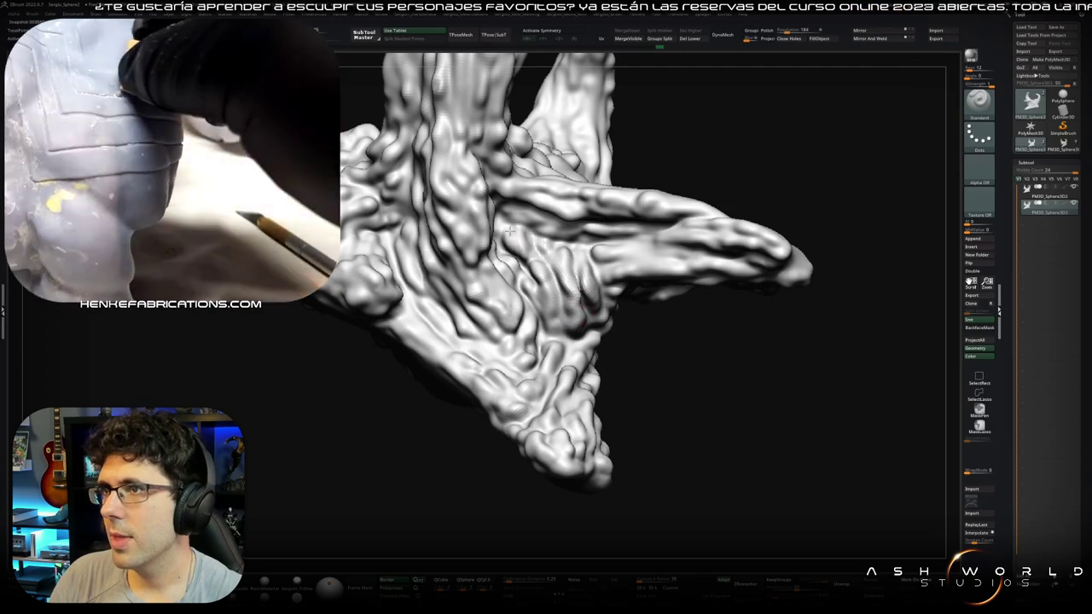
mouse_move(547, 252)
right_down()
mouse_move(515, 260)
mouse_move(502, 232)
right_up()
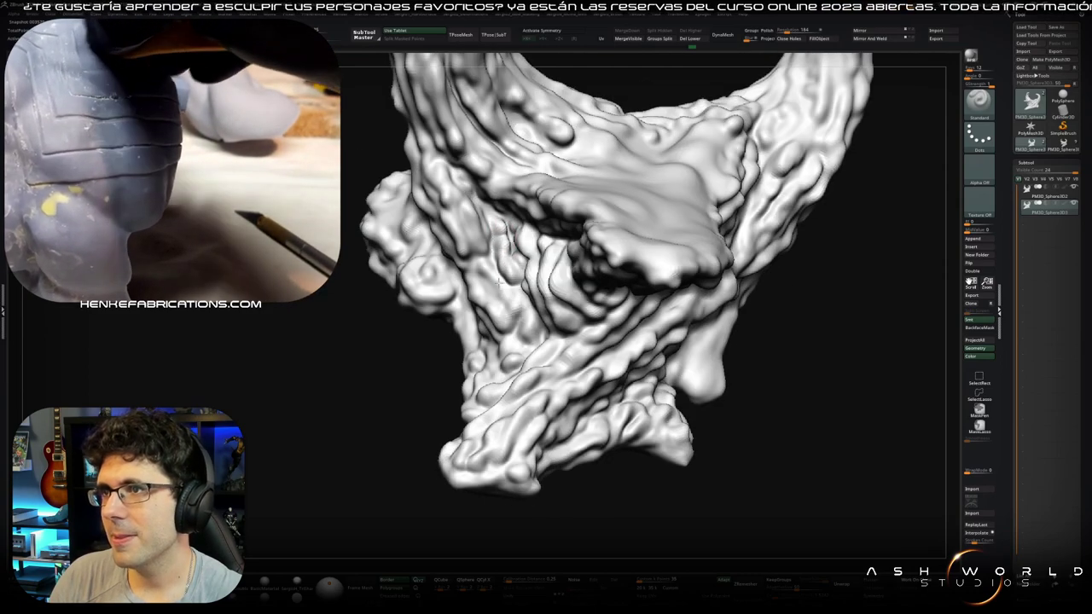
right_drag(487, 292, 488, 302)
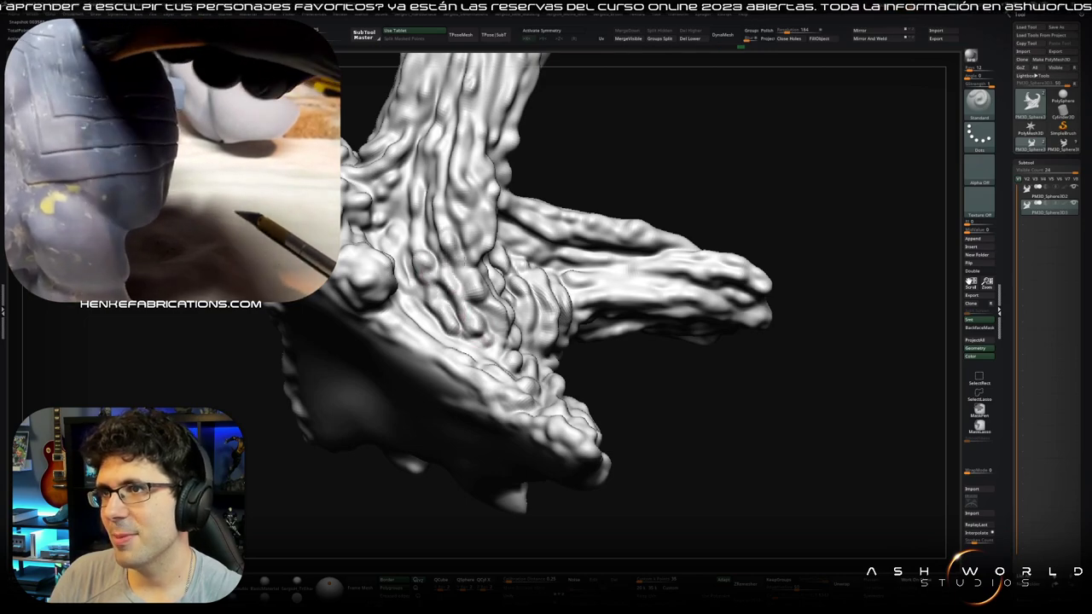
right_drag(469, 269, 458, 365)
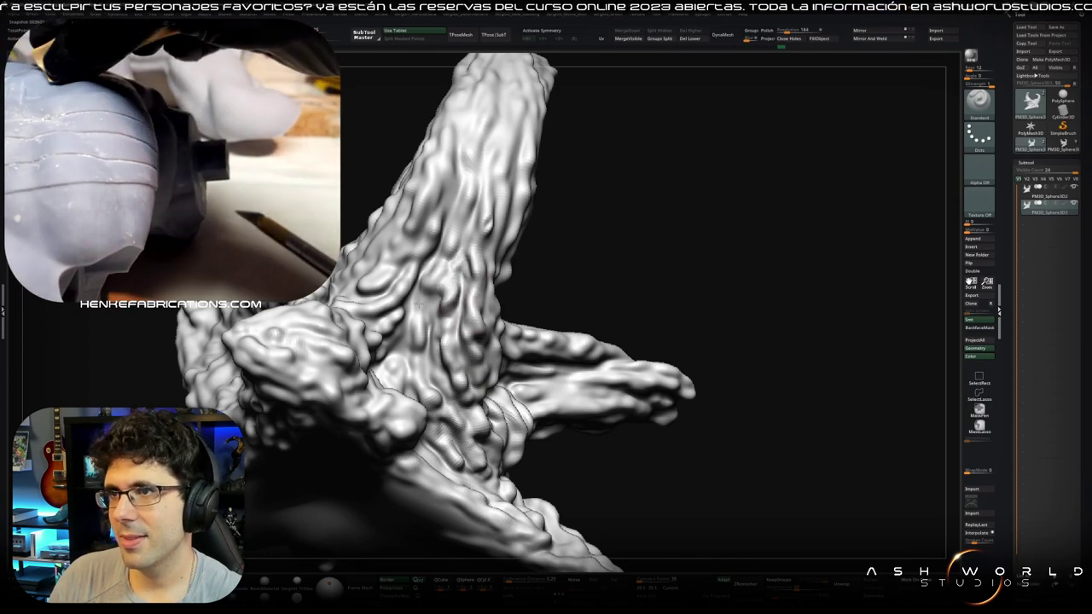
right_drag(405, 373, 401, 350)
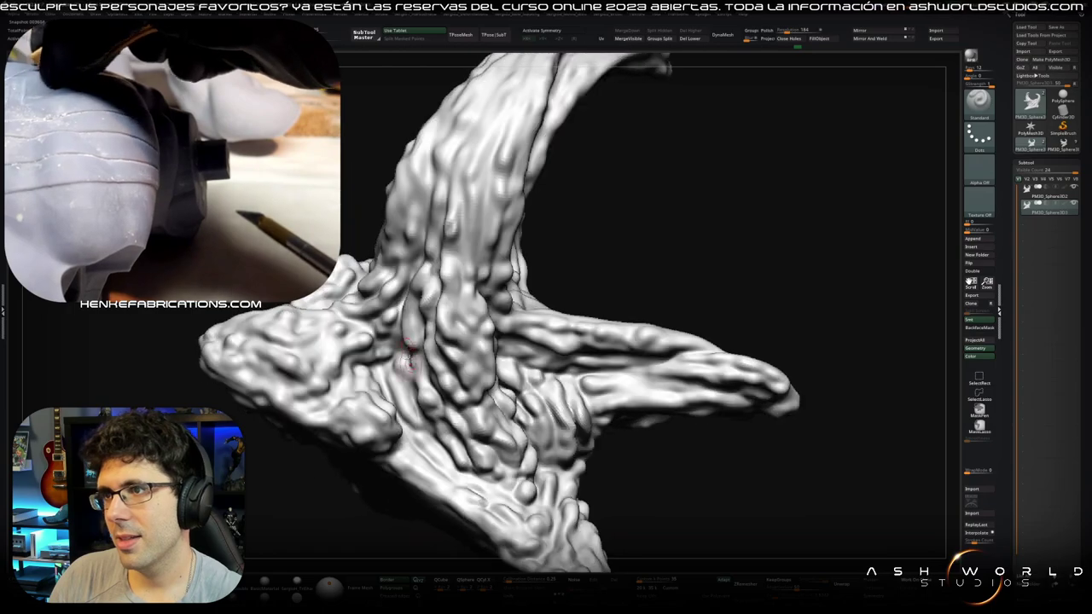
right_drag(382, 372, 375, 405)
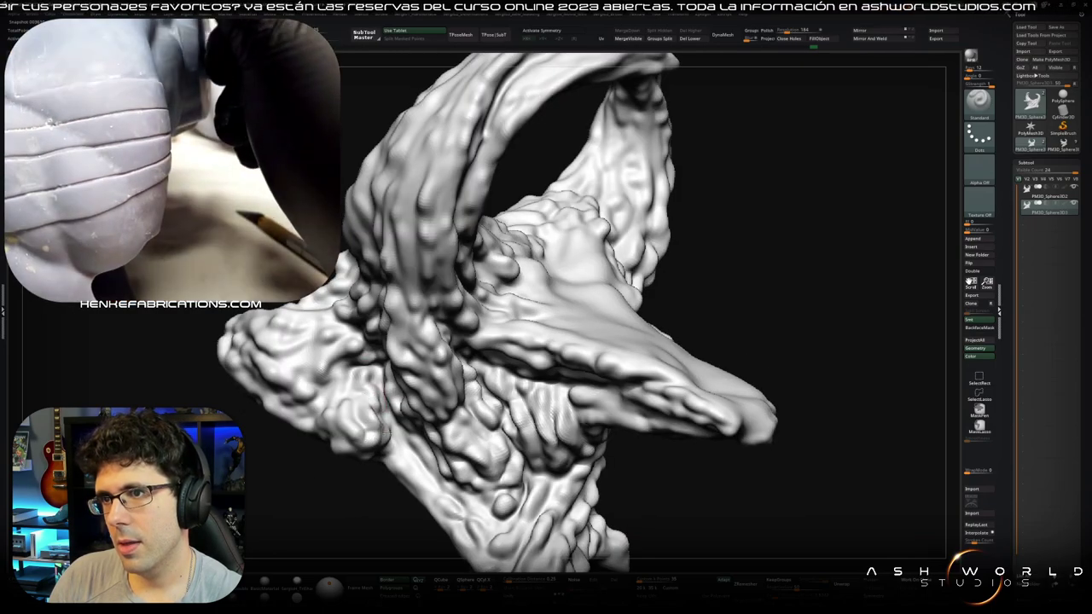
mouse_move(390, 438)
right_down()
mouse_move(457, 394)
mouse_move(443, 422)
right_up()
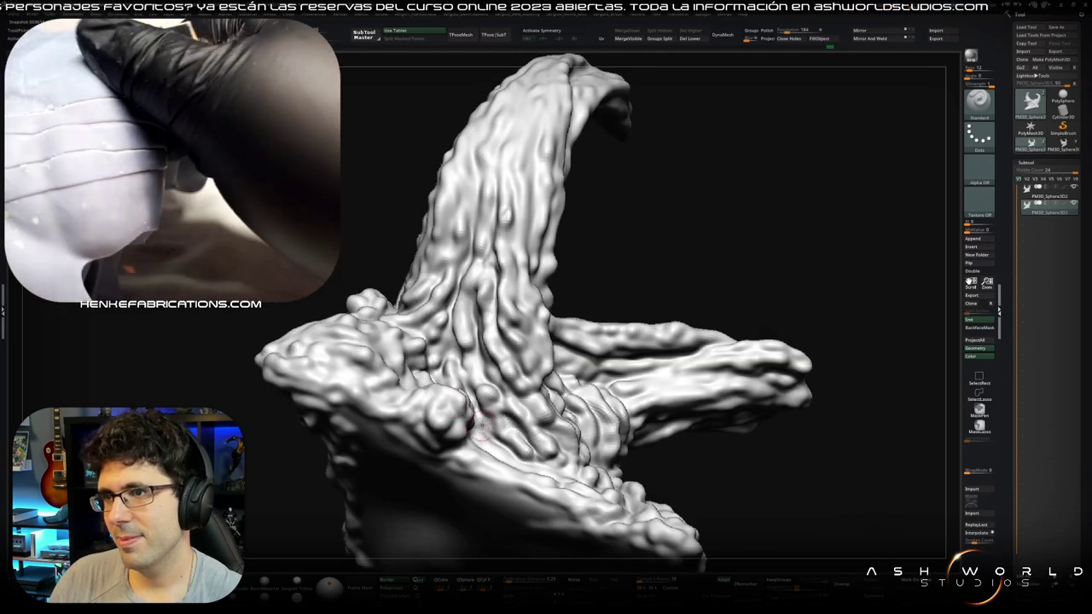
right_drag(564, 500, 401, 477)
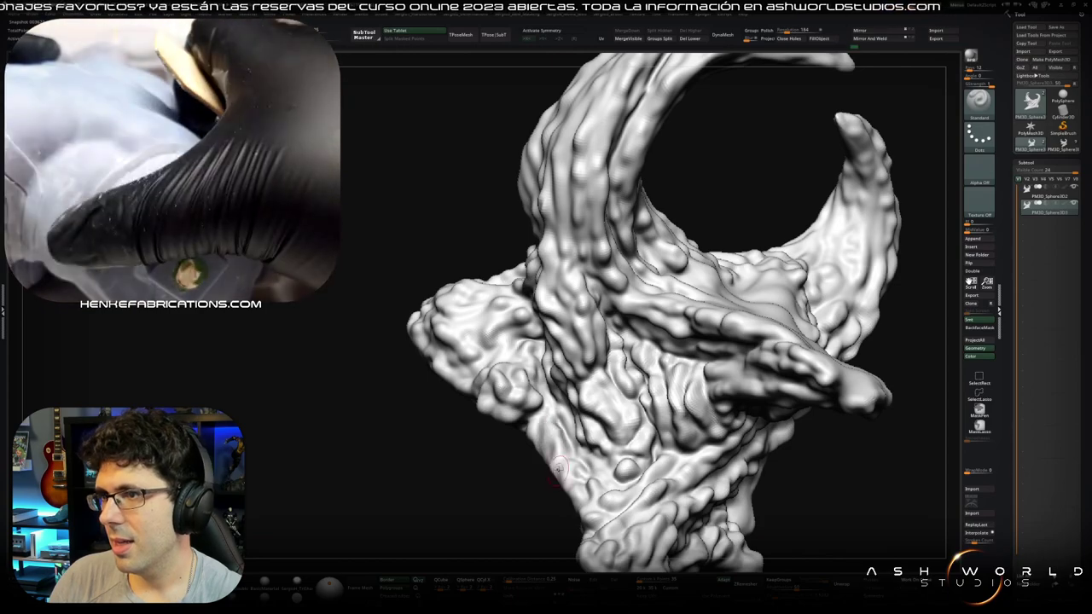
right_drag(559, 469, 534, 437)
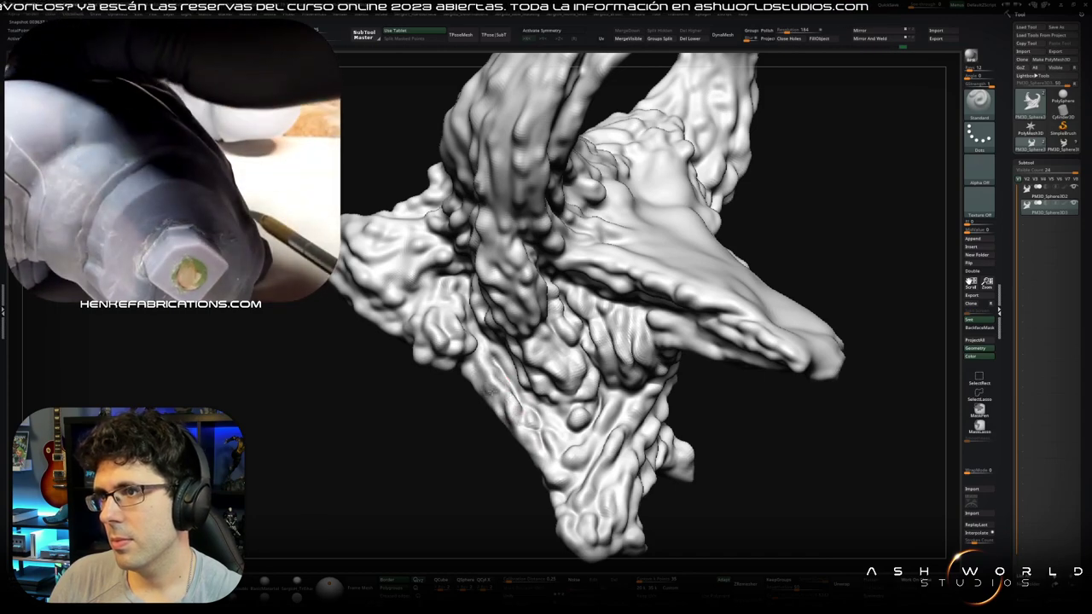
right_drag(445, 325, 487, 373)
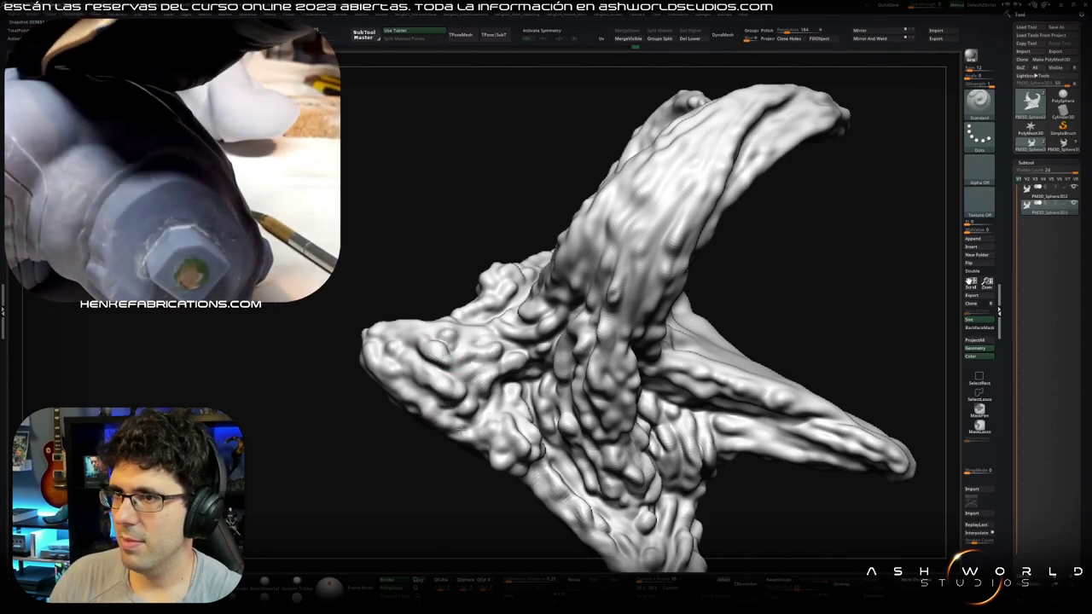
mouse_move(397, 387)
right_down()
mouse_move(520, 408)
mouse_move(493, 395)
right_up()
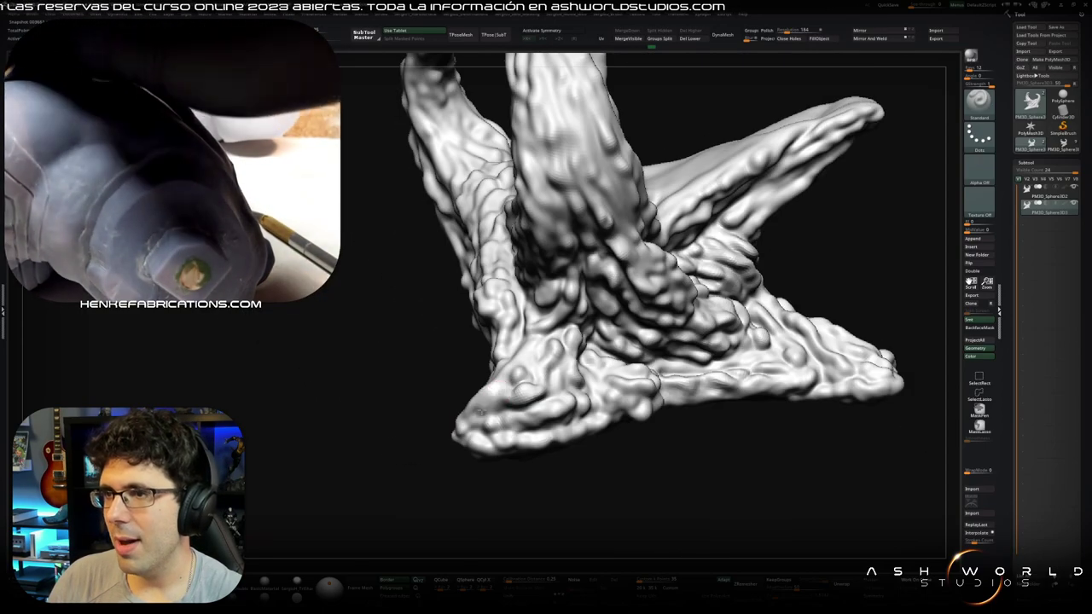
right_drag(509, 433, 488, 418)
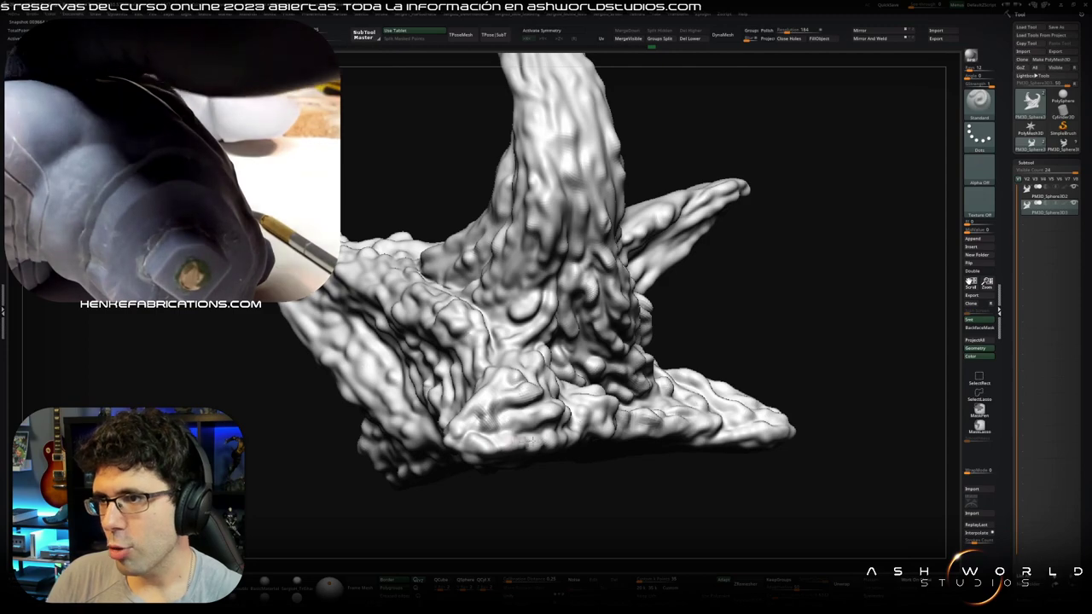
right_drag(529, 446, 486, 427)
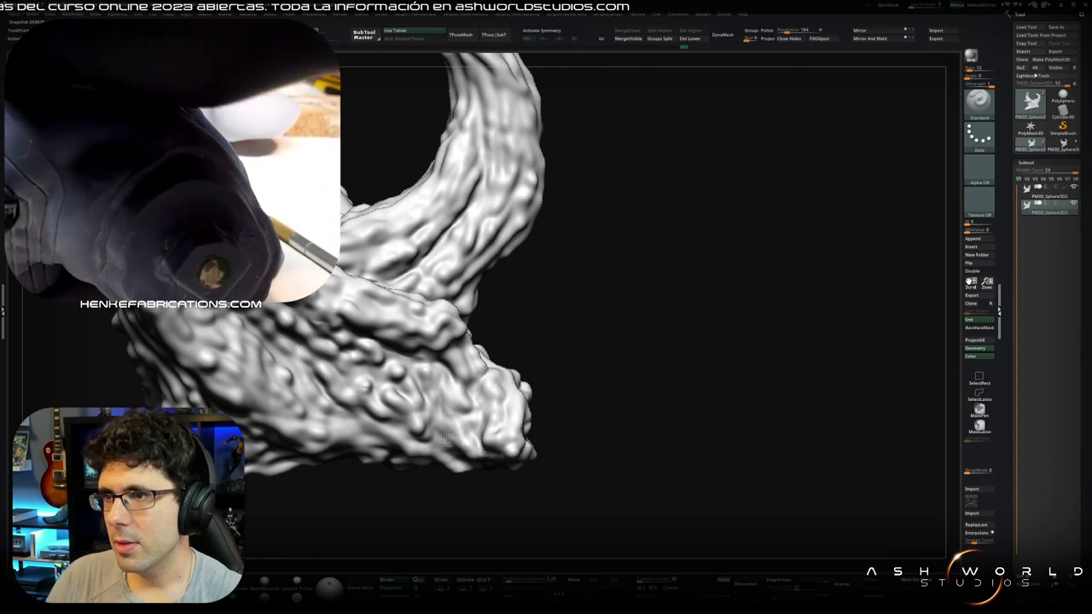
right_drag(405, 444, 529, 407)
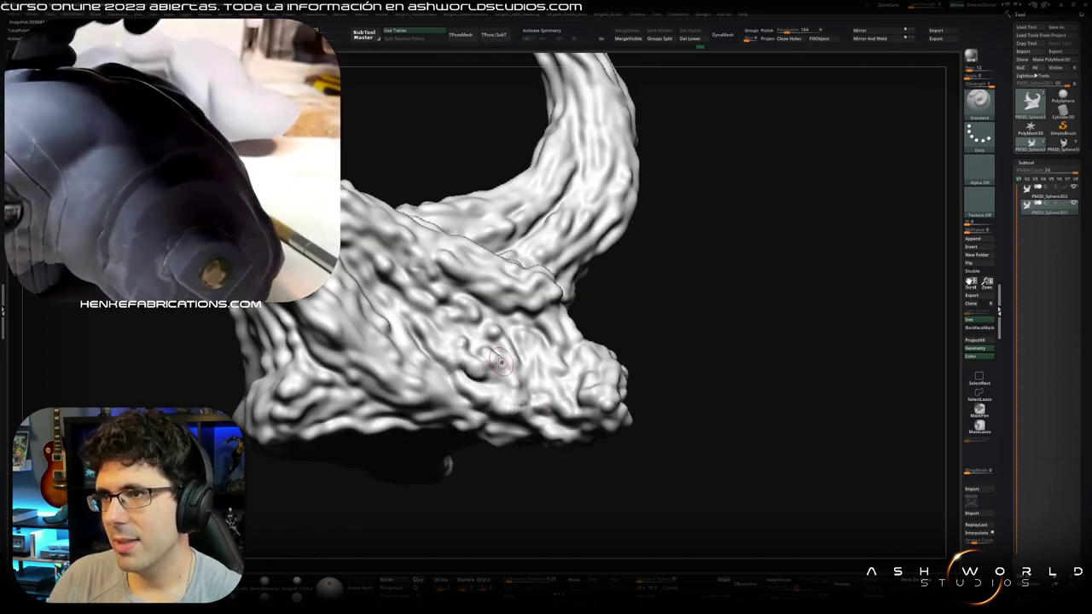
mouse_move(551, 362)
right_down()
mouse_move(562, 357)
mouse_move(533, 339)
right_up()
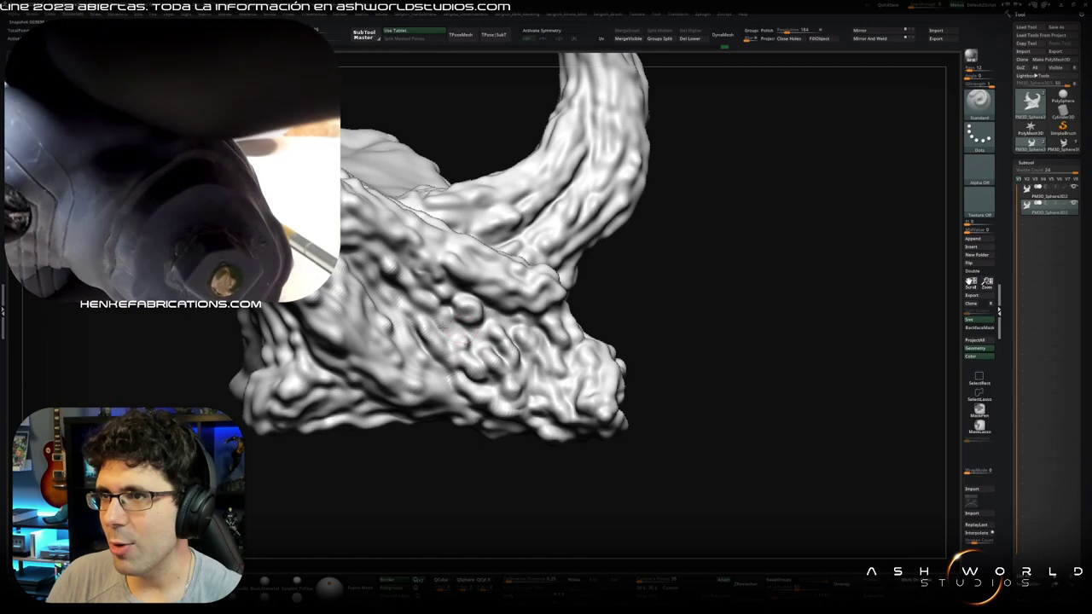
right_drag(445, 326, 513, 383)
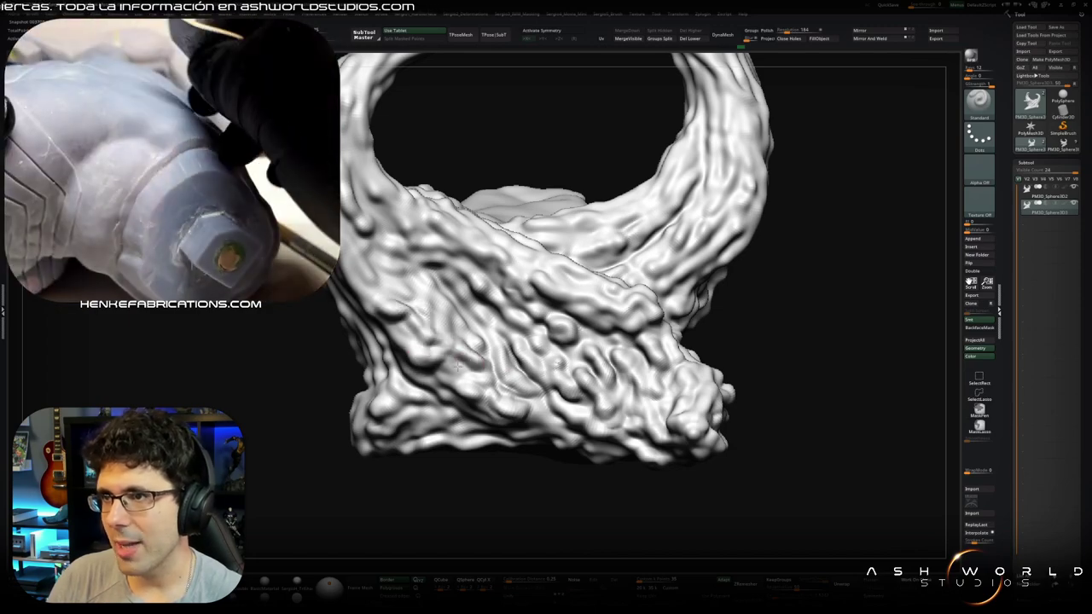
right_drag(436, 290, 540, 373)
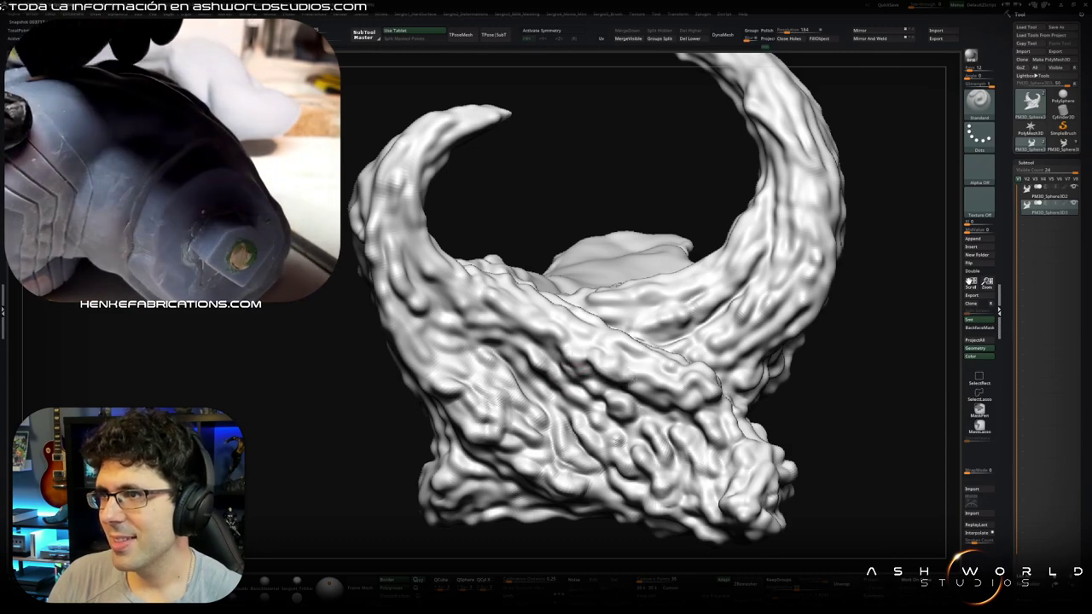
mouse_move(636, 350)
right_down()
mouse_move(537, 363)
mouse_move(507, 343)
right_up()
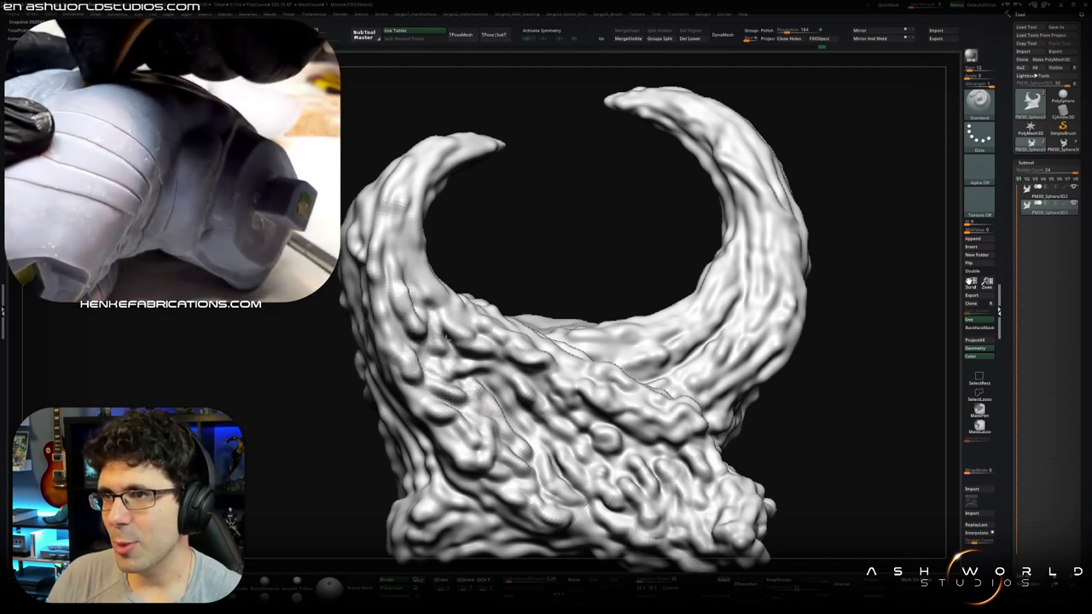
drag(458, 296, 498, 453)
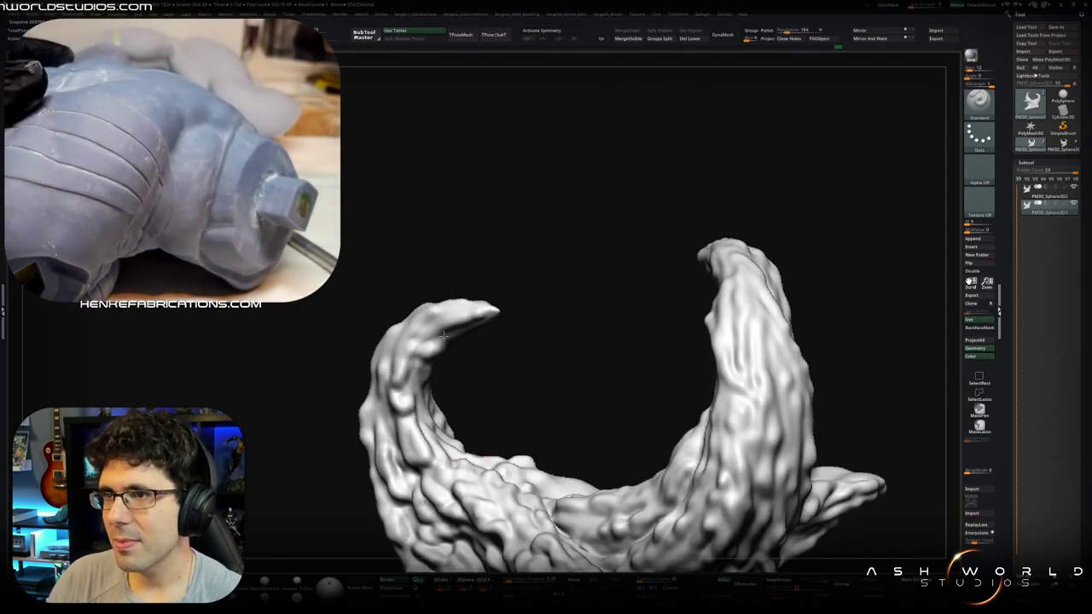
Step: Zoom in on one curling horn and press a small groove just below its knobbly tip
drag(424, 384, 411, 362)
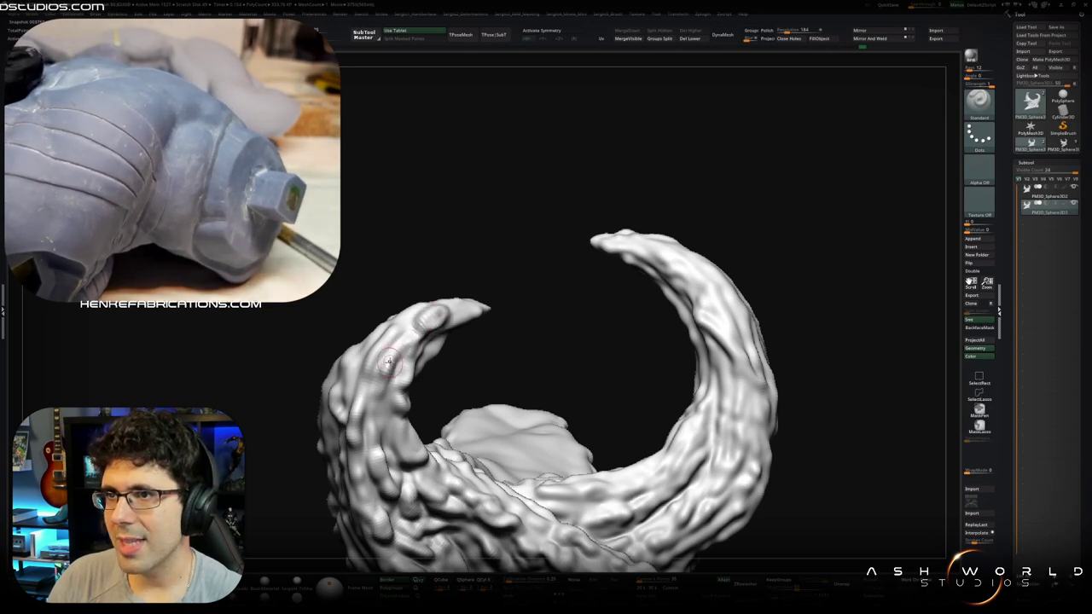
mouse_move(389, 362)
mouse_down()
mouse_move(384, 324)
mouse_move(457, 384)
mouse_move(397, 398)
mouse_move(340, 459)
mouse_up()
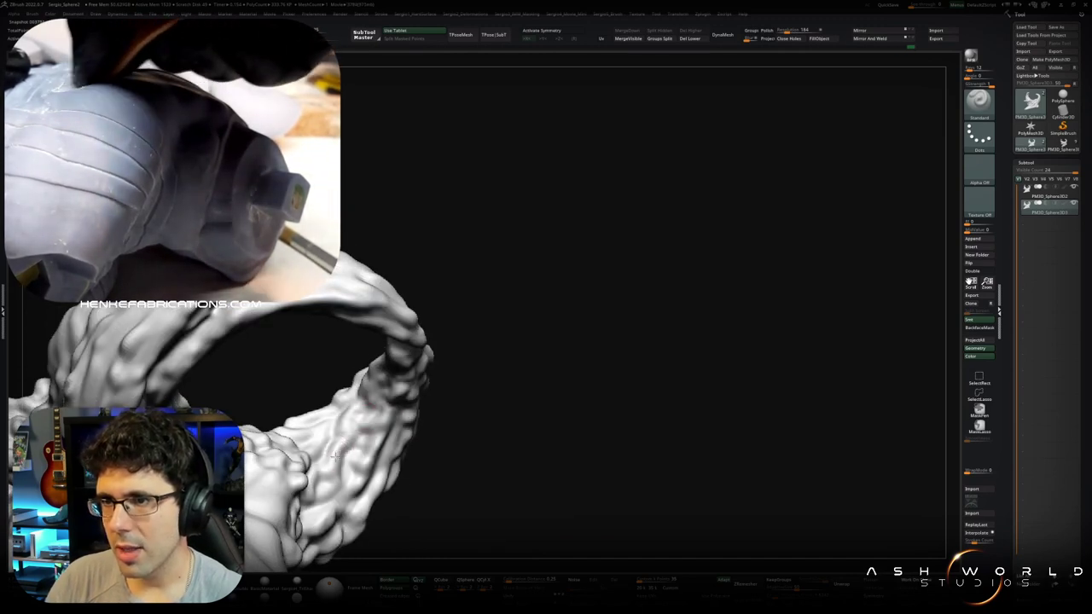
mouse_move(341, 459)
mouse_down()
mouse_move(435, 418)
mouse_move(402, 390)
mouse_move(546, 346)
mouse_up()
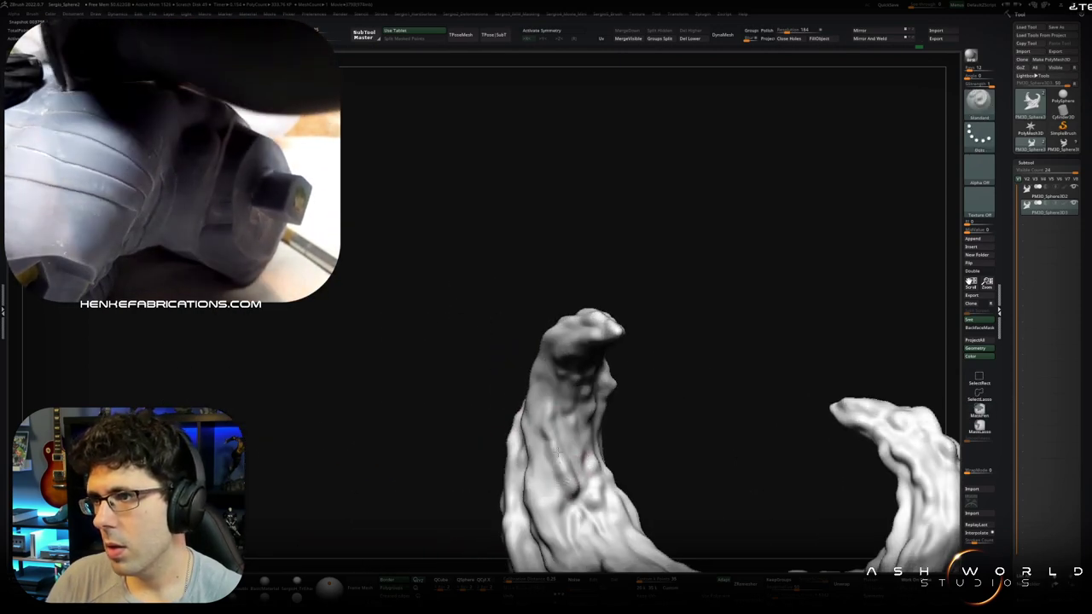
mouse_move(546, 346)
mouse_down()
mouse_move(533, 324)
mouse_move(524, 438)
mouse_up()
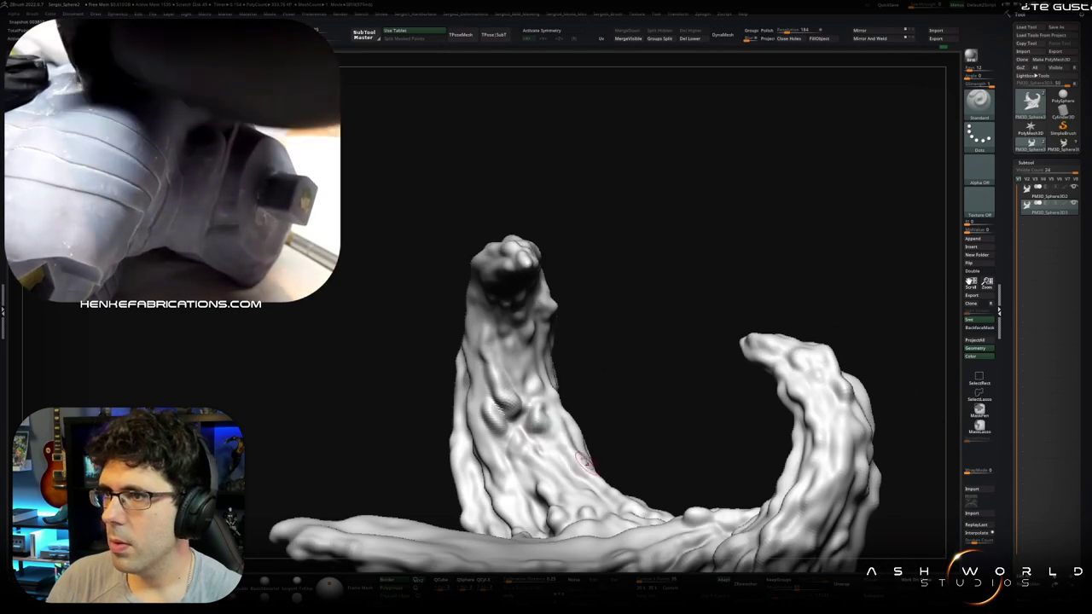
drag(588, 469, 558, 438)
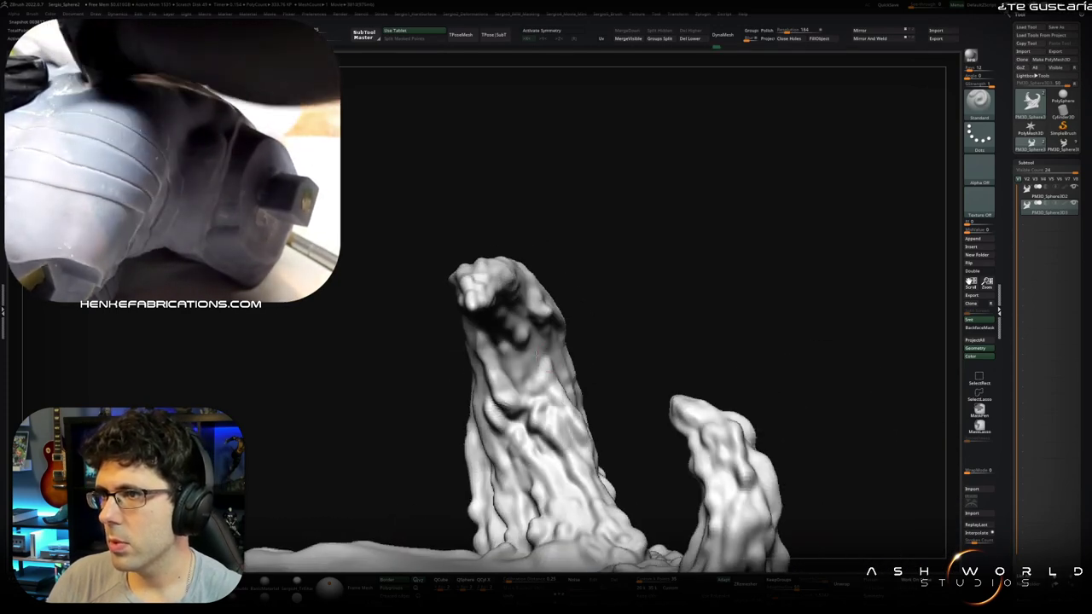
mouse_move(515, 361)
mouse_down()
mouse_move(507, 253)
mouse_move(516, 288)
mouse_up()
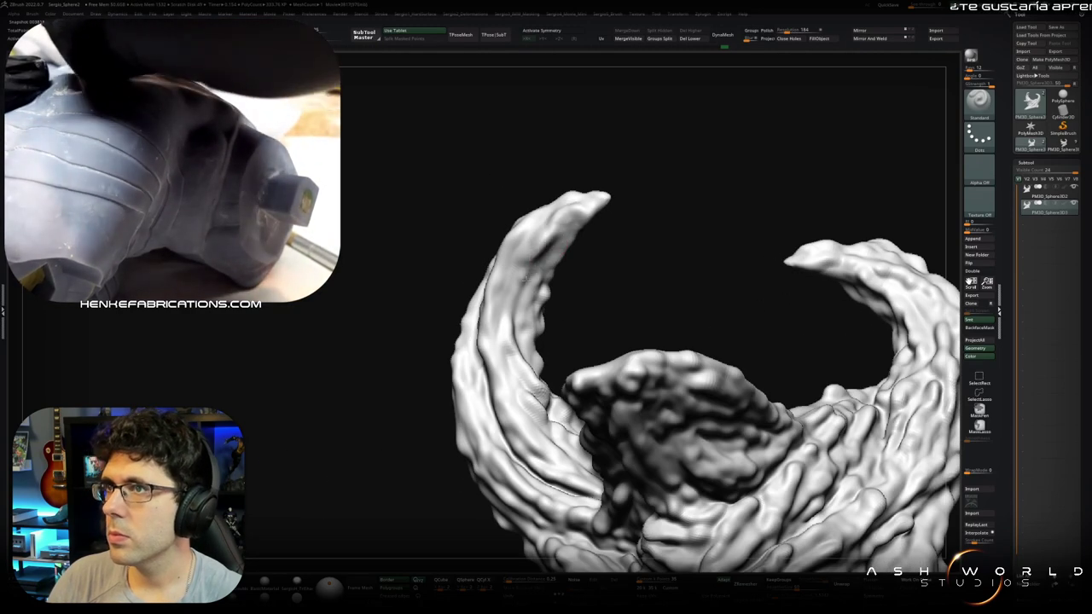
mouse_move(525, 380)
mouse_down()
mouse_move(559, 408)
mouse_move(546, 401)
mouse_up()
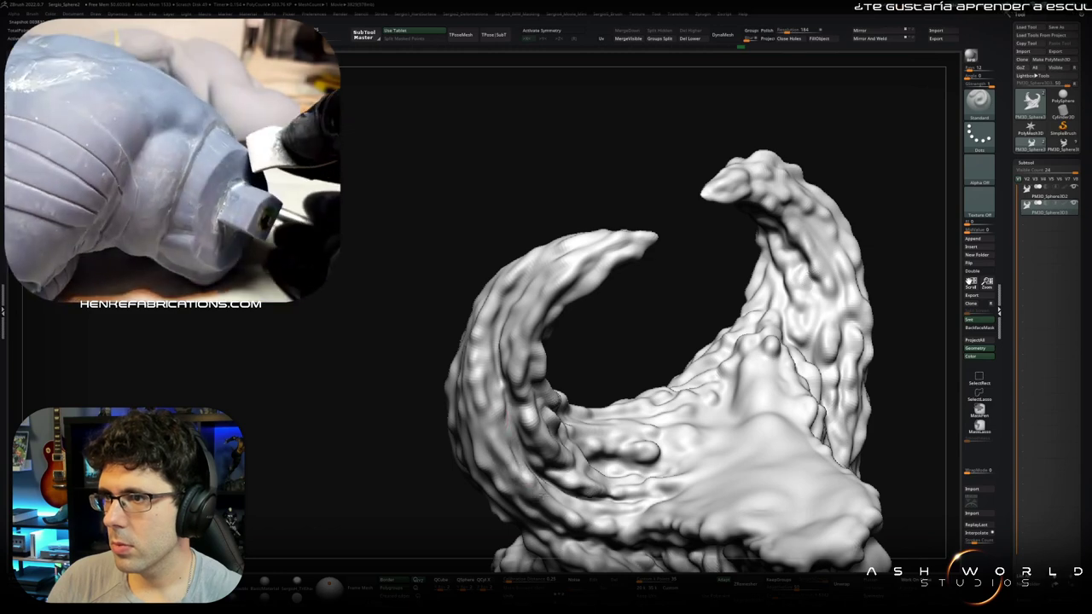
mouse_move(499, 410)
mouse_down()
mouse_move(502, 375)
mouse_move(478, 392)
mouse_up()
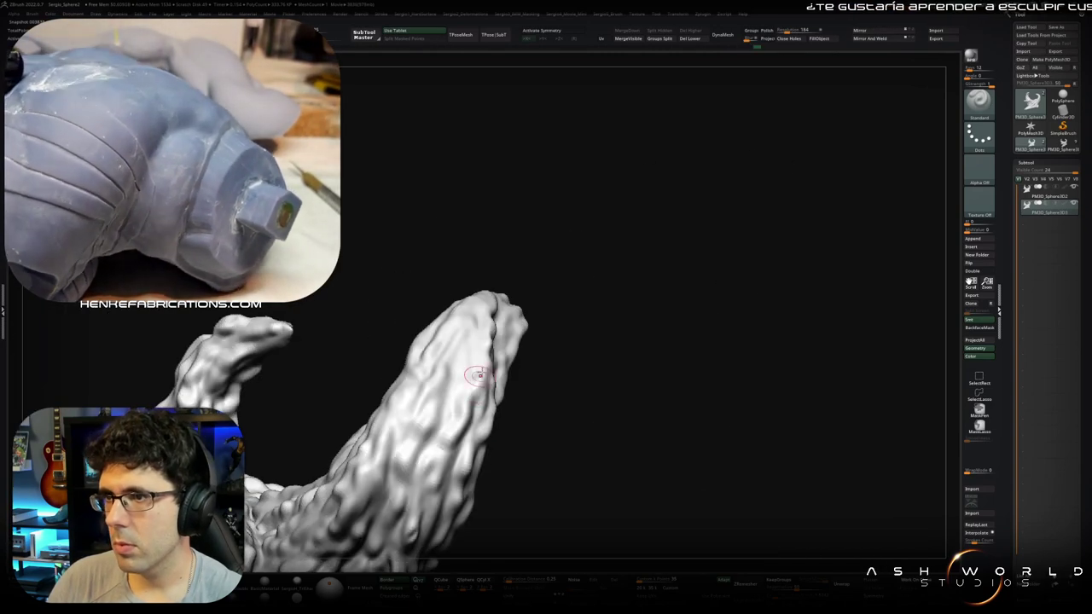
drag(471, 451, 443, 409)
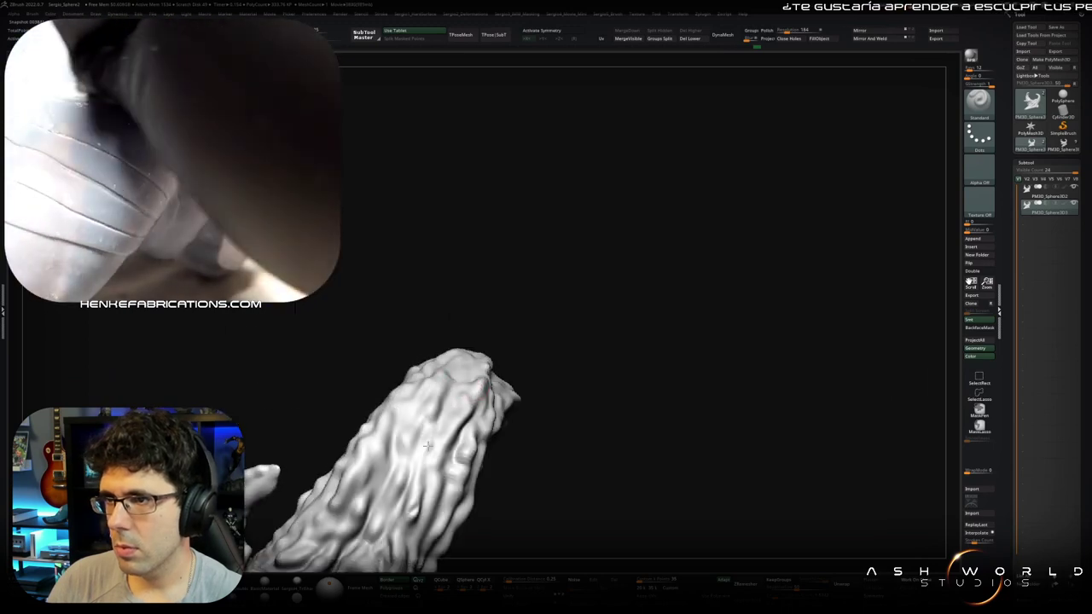
drag(408, 457, 456, 396)
mouse_move(413, 467)
mouse_down()
mouse_move(518, 331)
mouse_move(553, 316)
mouse_up()
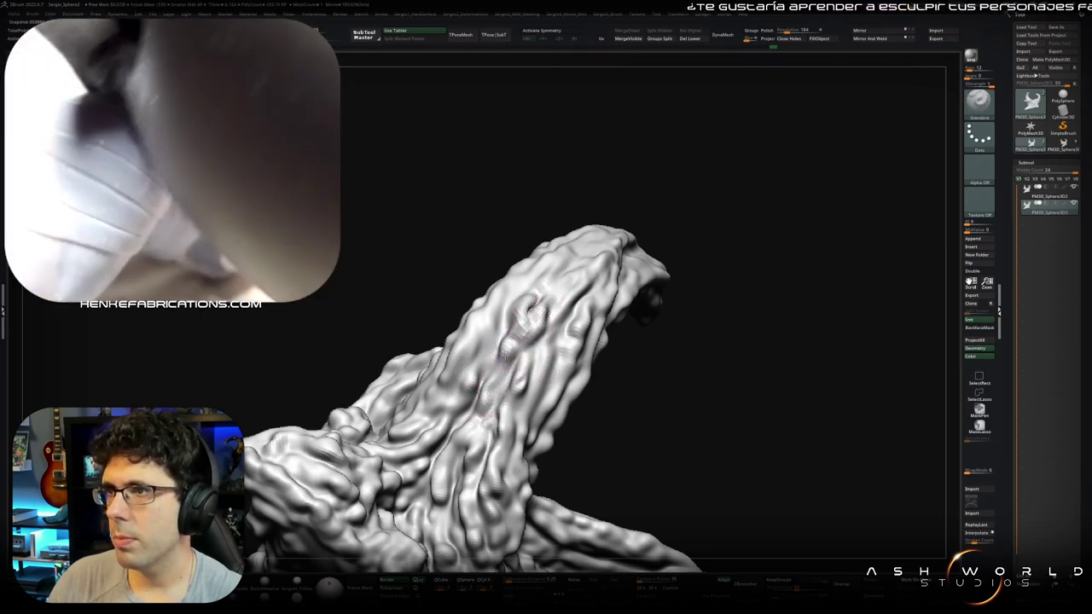
Step: Sculpt a short ridge and carve grooves up the wave's front surface with the Standard brush
drag(465, 394, 457, 448)
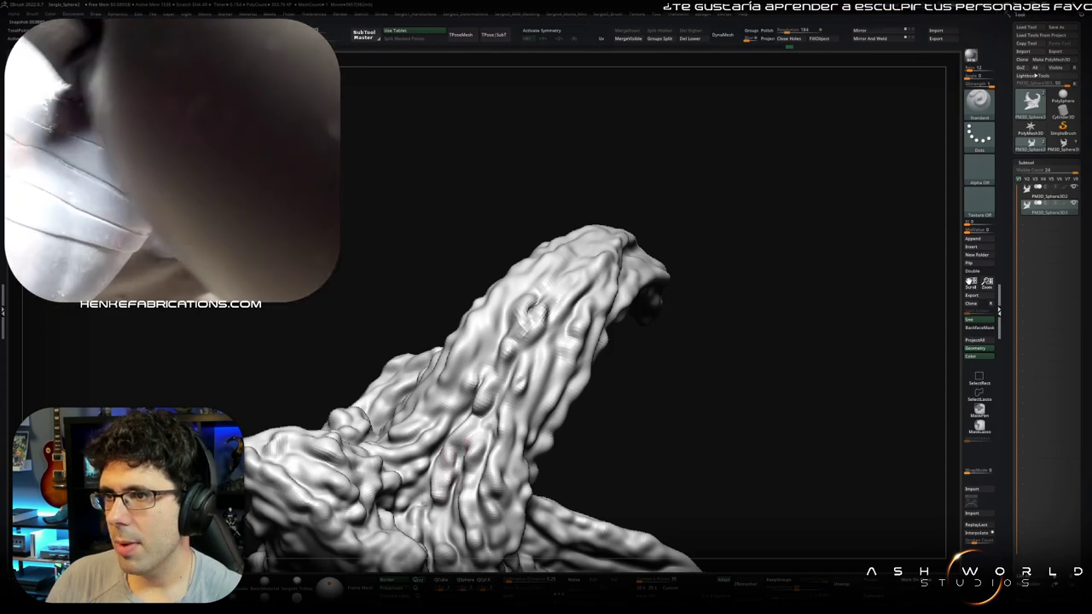
drag(423, 503, 439, 522)
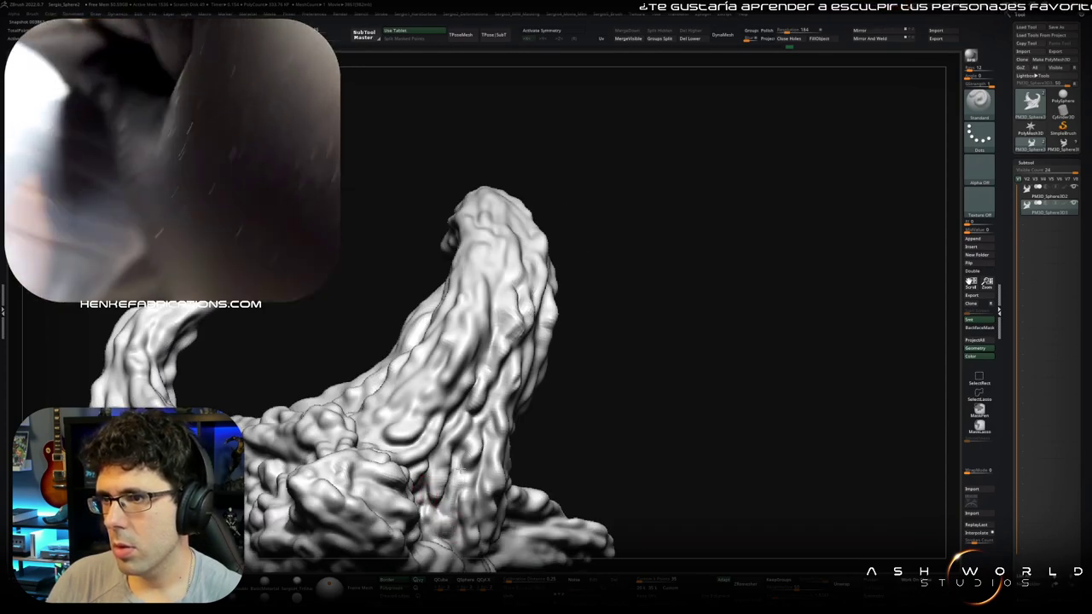
drag(502, 425, 388, 482)
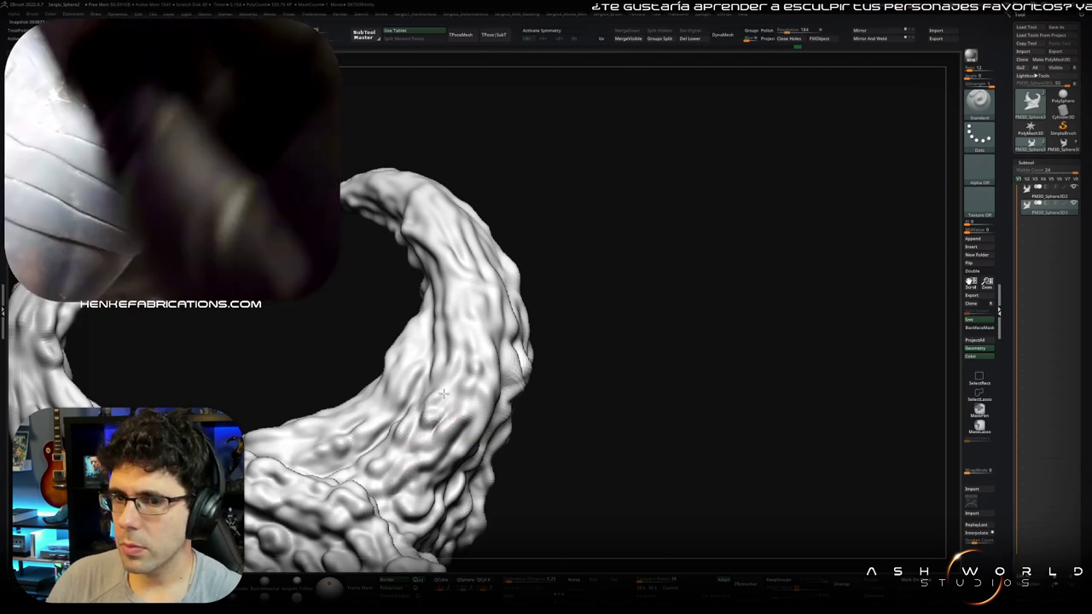
drag(456, 384, 427, 416)
mouse_move(379, 473)
mouse_down()
mouse_move(474, 332)
mouse_move(480, 365)
mouse_move(407, 359)
mouse_up()
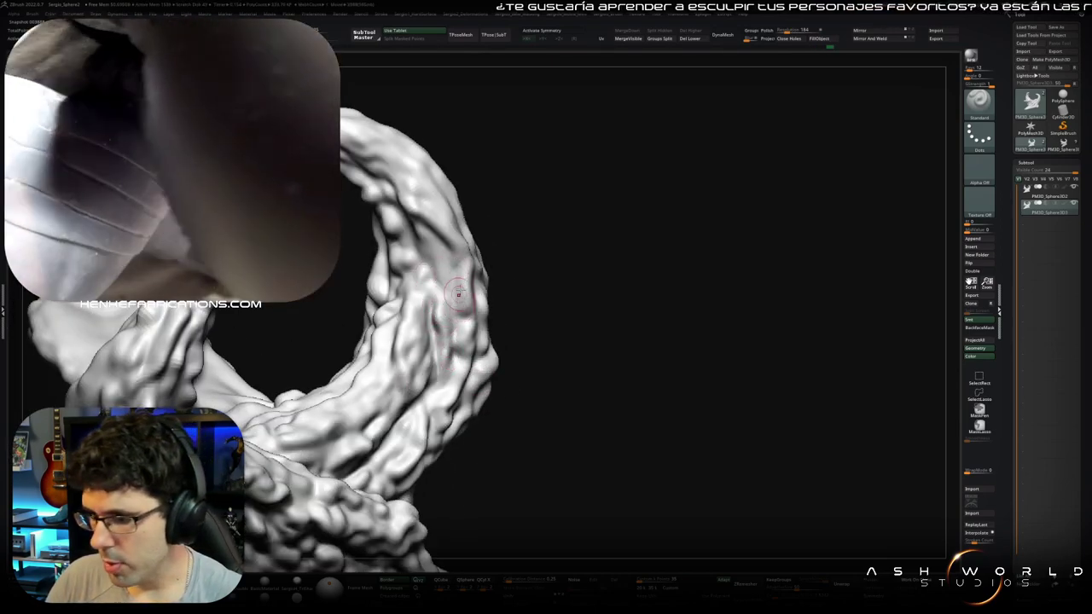
Step: Orbit the ring-shaped wave at full resolution to review the new ridges from several sides
drag(449, 338, 452, 309)
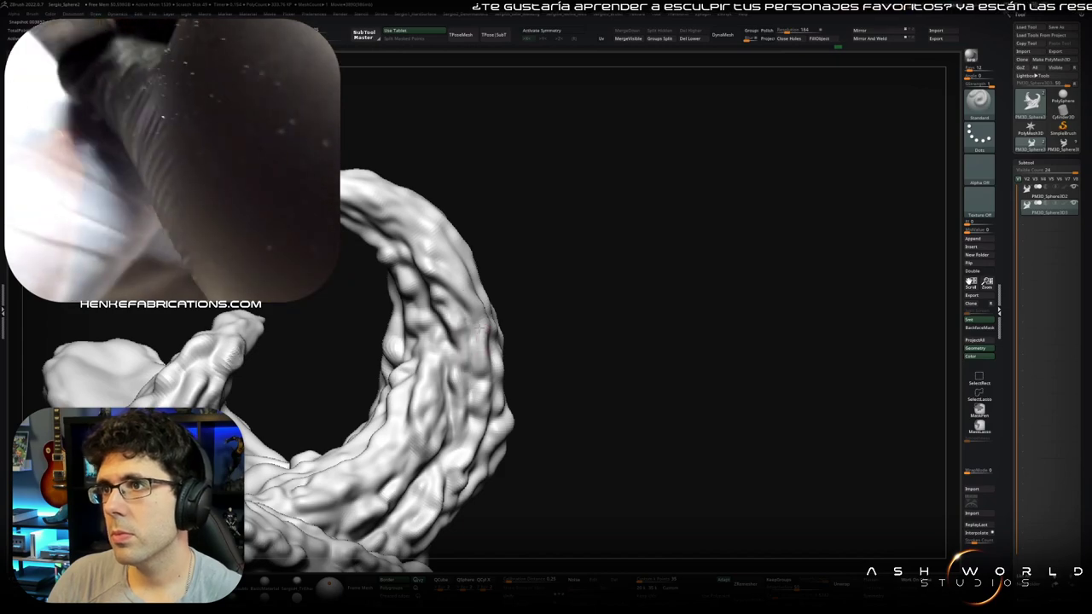
drag(436, 247, 444, 274)
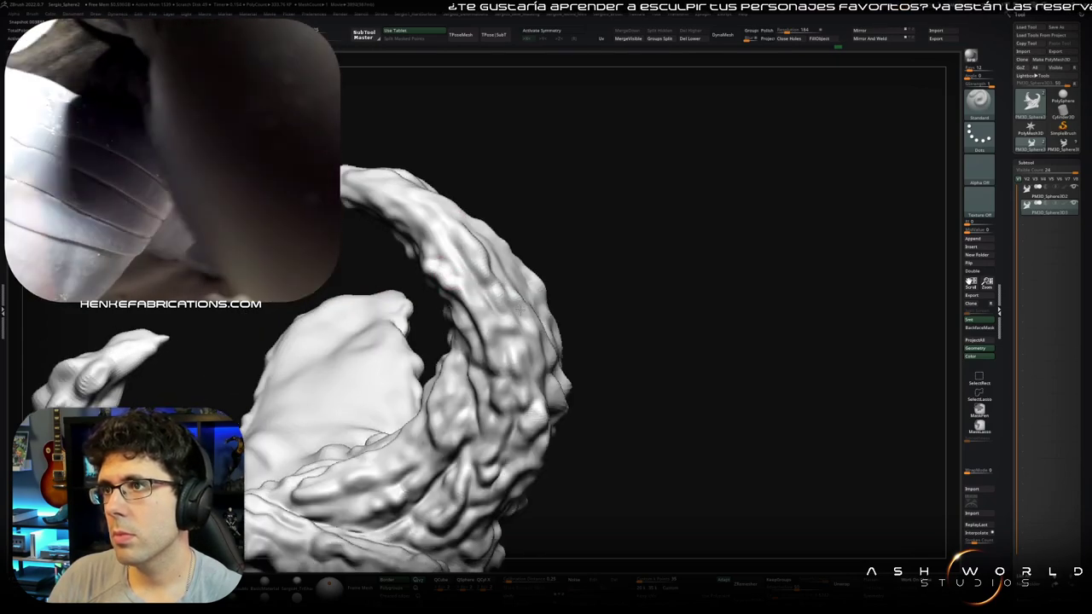
drag(507, 292, 455, 386)
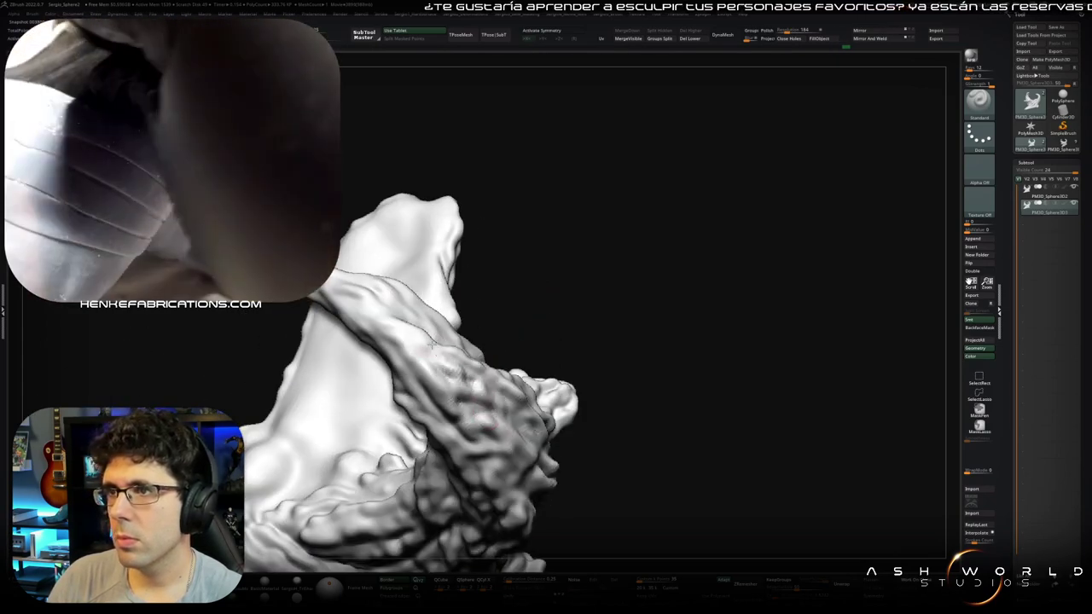
mouse_move(431, 344)
mouse_down()
mouse_move(354, 296)
mouse_move(418, 306)
mouse_move(323, 309)
mouse_move(344, 301)
mouse_up()
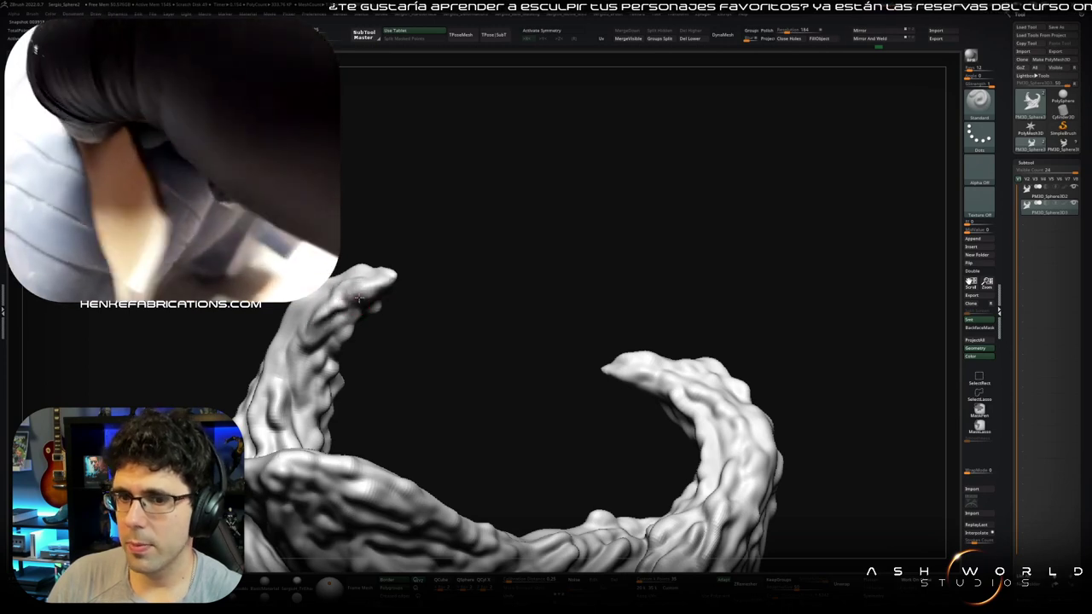
mouse_move(347, 304)
mouse_down()
mouse_move(490, 305)
mouse_move(382, 331)
mouse_up()
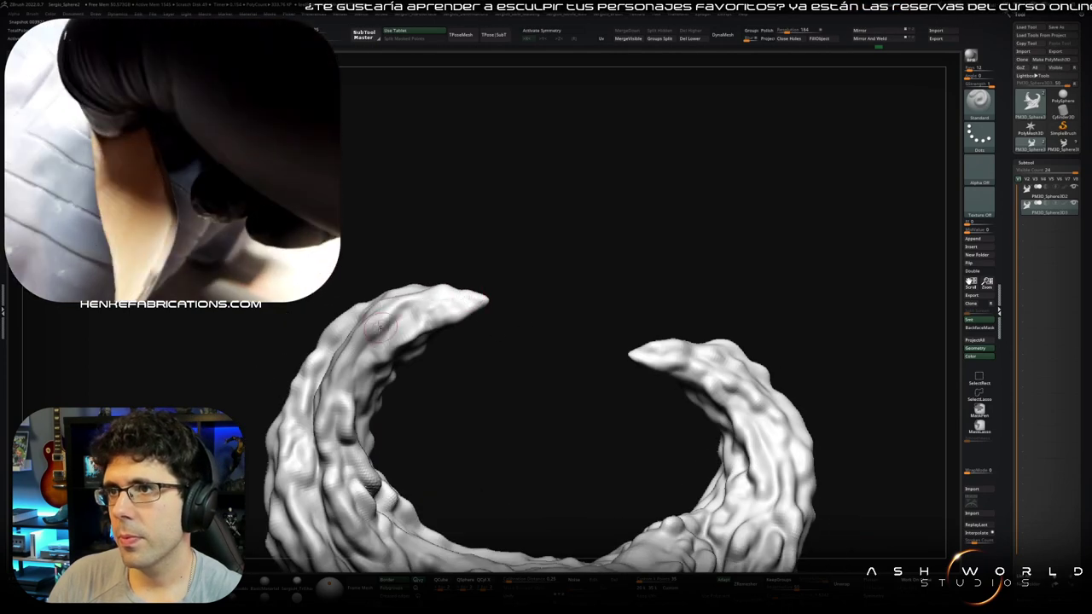
mouse_move(402, 395)
mouse_down()
mouse_move(439, 370)
mouse_move(461, 384)
mouse_move(514, 487)
mouse_move(468, 419)
mouse_up()
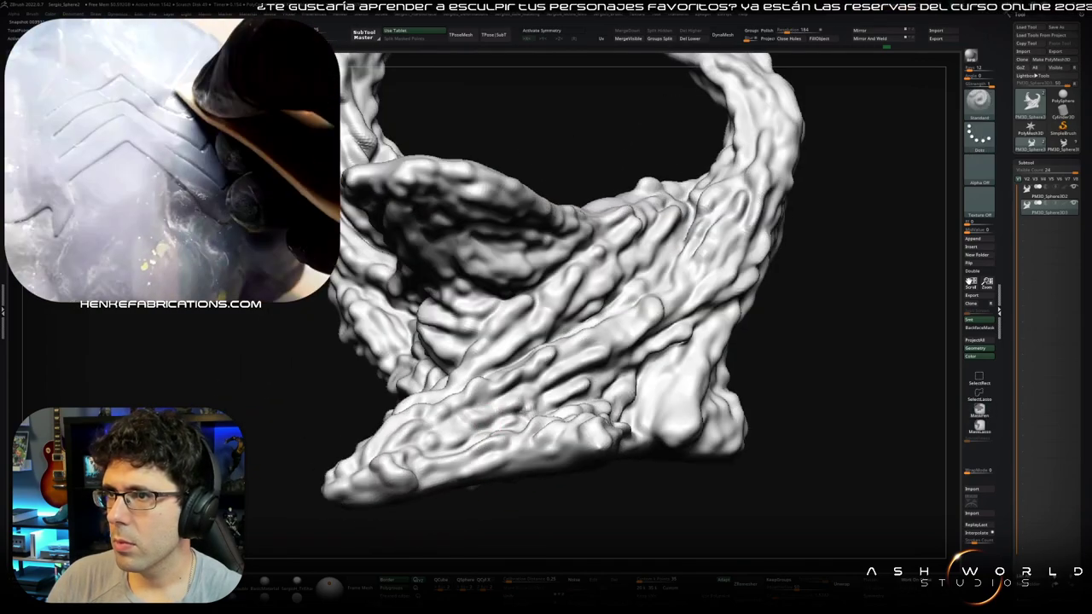
mouse_move(537, 428)
mouse_down()
mouse_move(491, 433)
mouse_move(572, 421)
mouse_up()
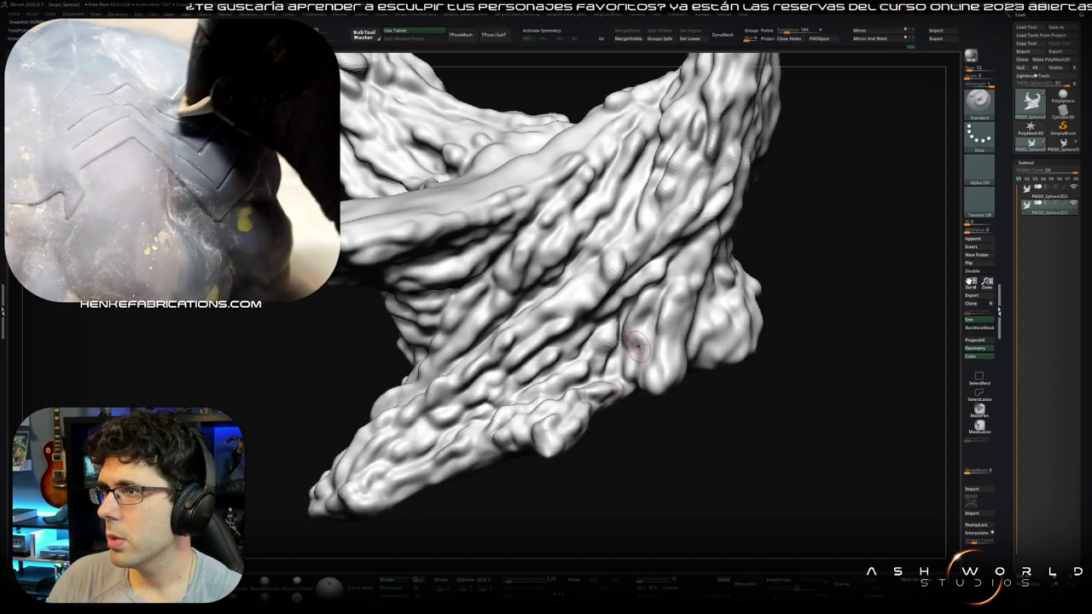
Step: Soften the rough crest of the wave with Smooth Stronger, then frame the whole statue
drag(638, 345, 610, 299)
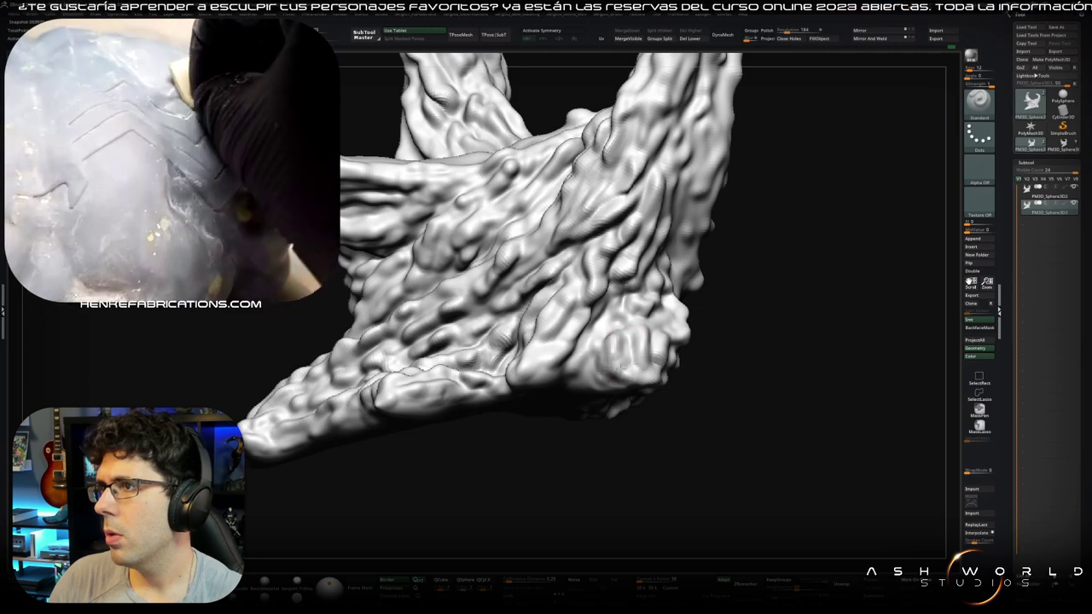
mouse_move(644, 352)
right_down()
mouse_move(719, 266)
mouse_move(627, 365)
right_up()
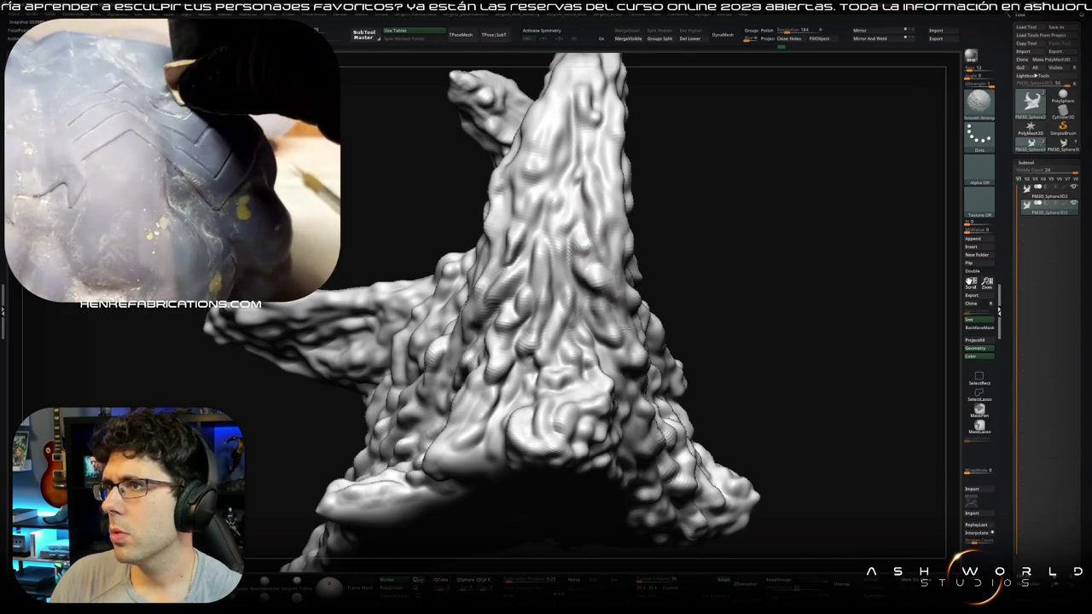
right_drag(626, 294, 548, 300)
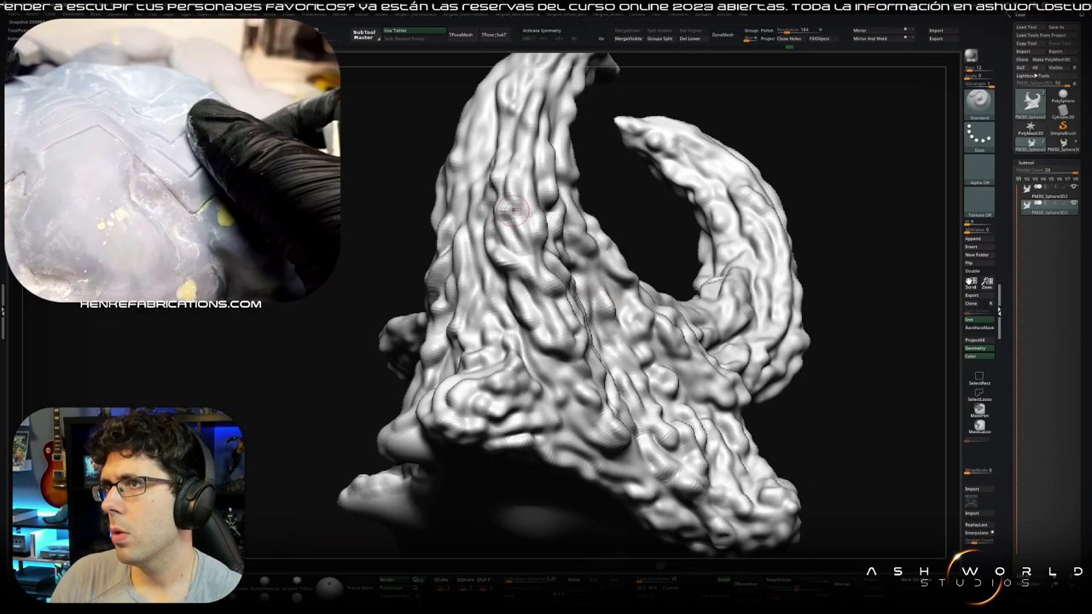
right_drag(526, 185, 595, 284)
scroll(598, 281, up, 3)
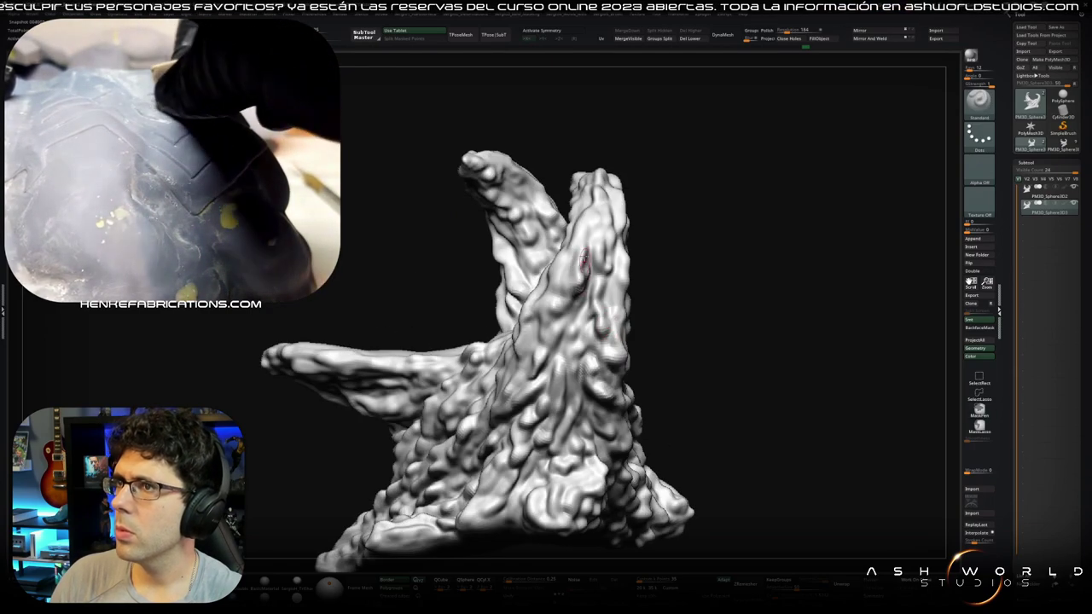
right_drag(573, 298, 613, 286)
mouse_move(591, 215)
right_down()
mouse_move(638, 298)
mouse_move(573, 269)
mouse_move(550, 308)
right_up()
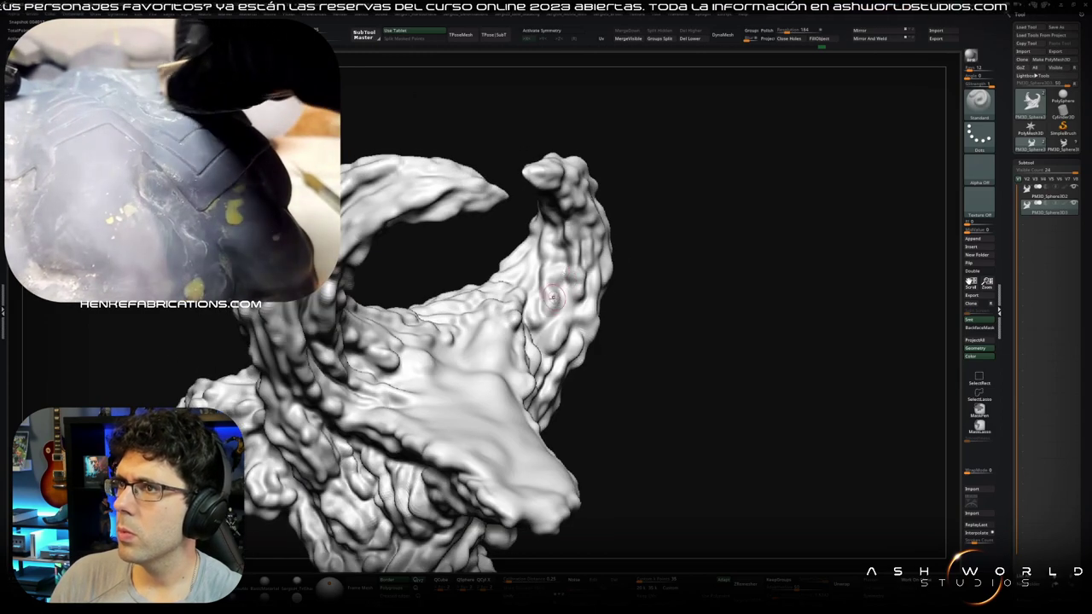
mouse_move(553, 295)
right_down()
mouse_move(600, 271)
mouse_move(587, 425)
right_up()
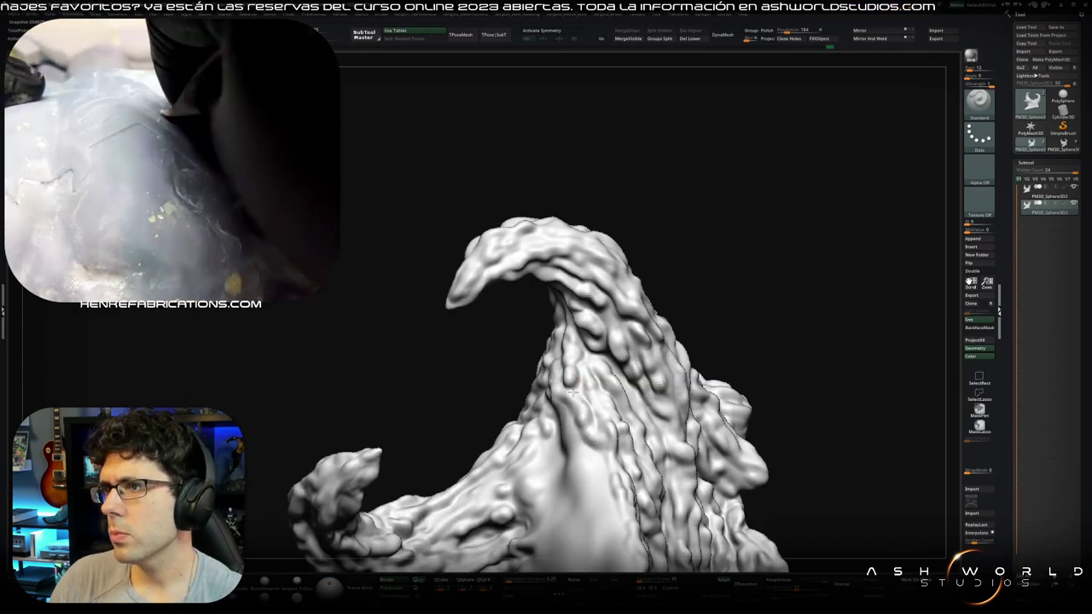
mouse_move(580, 408)
shift+mouse_down()
mouse_move(589, 431)
mouse_move(585, 388)
shift+mouse_up()
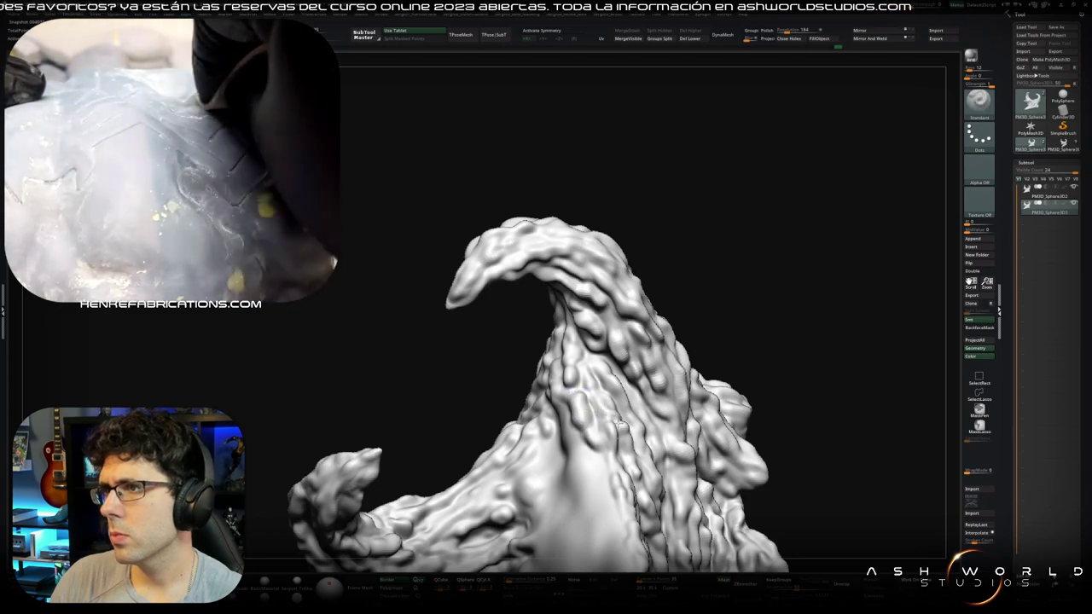
right_drag(628, 418, 625, 401)
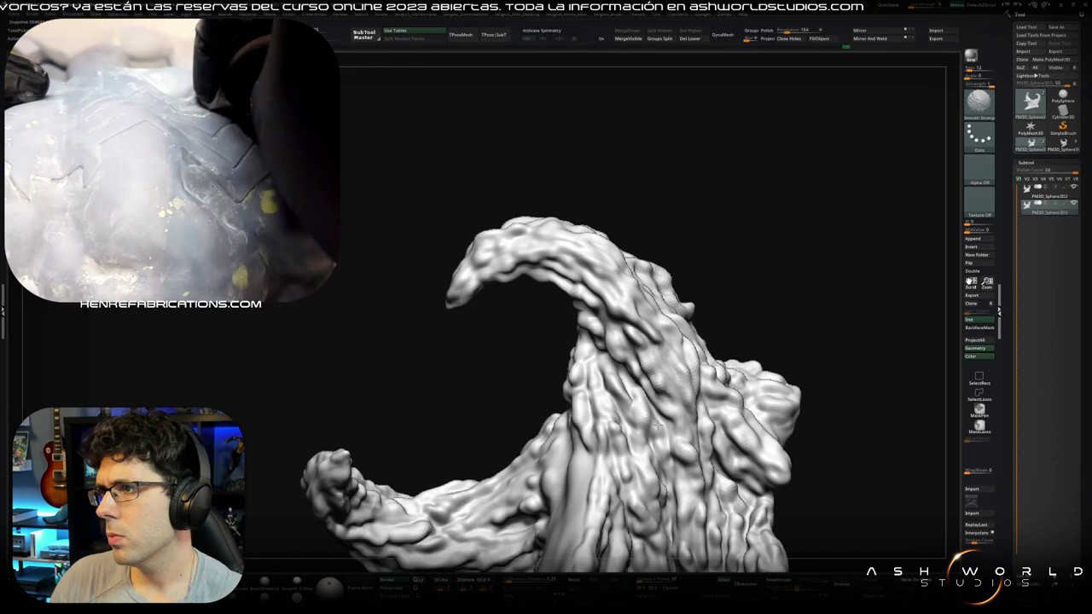
mouse_move(657, 431)
right_down()
mouse_move(644, 337)
mouse_move(696, 301)
right_up()
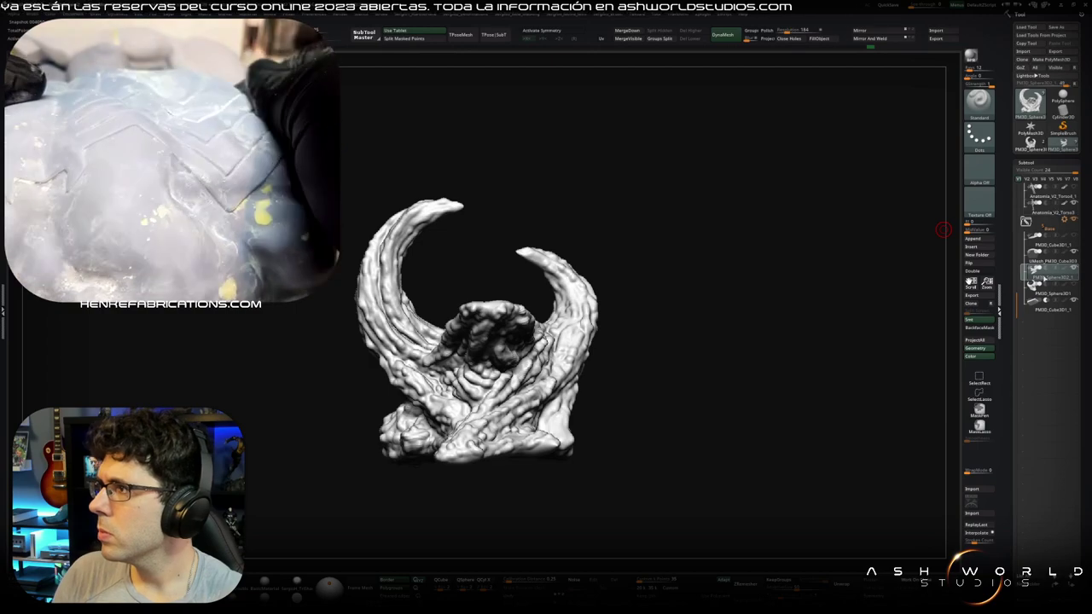
key(space)
Step: Turn Solo off to show all SubTools and step the wave down a subdivision level
mouse_move(832, 294)
right_down()
mouse_move(816, 285)
mouse_move(841, 317)
right_up()
key(shift+ctrl+s)
mouse_move(743, 325)
ctrl+right_down()
mouse_move(750, 361)
mouse_move(641, 413)
mouse_move(635, 387)
ctrl+right_up()
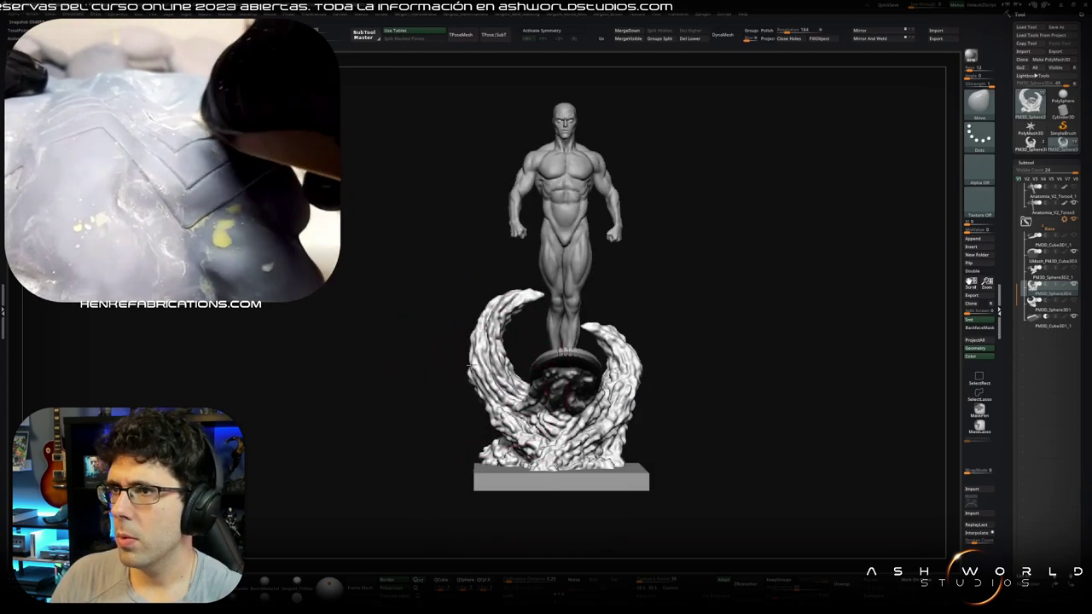
key(shift+d)
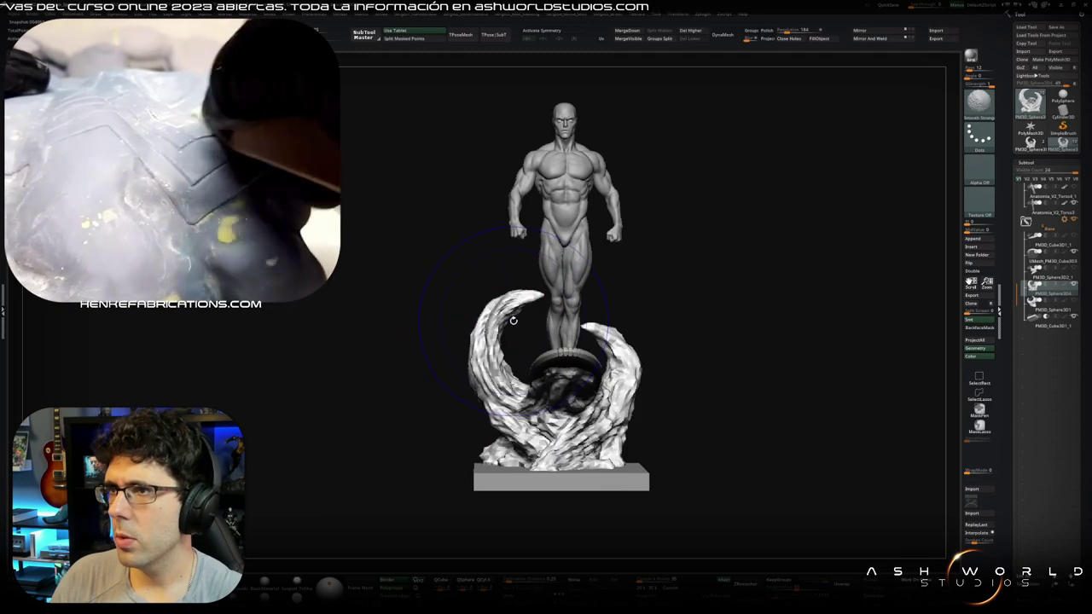
Step: Orbit around the whole statue and snap to the straight rear view
right_drag(546, 307, 573, 292)
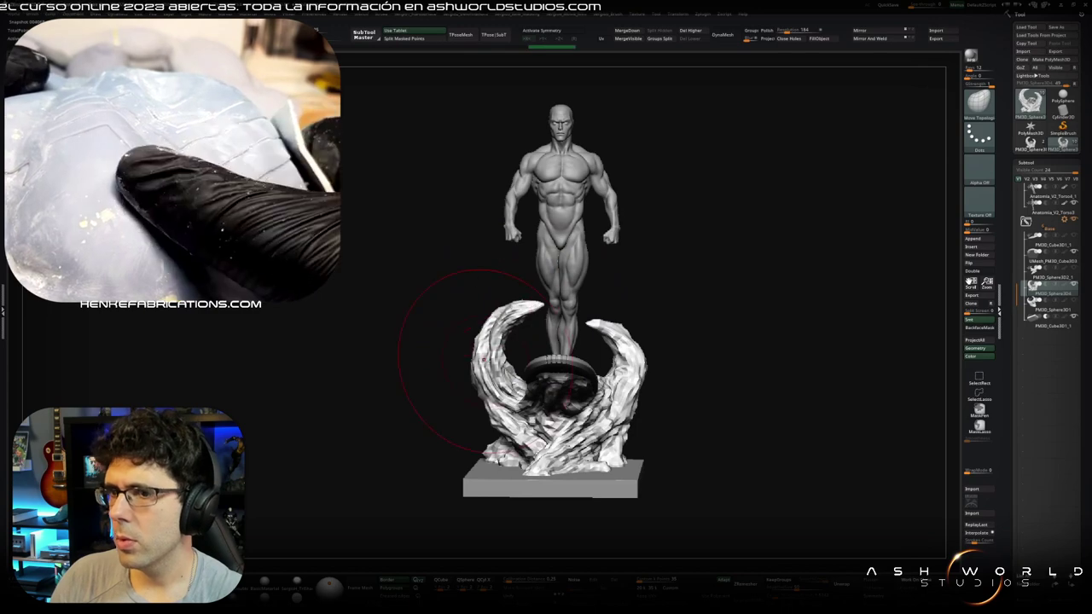
right_drag(473, 378, 491, 376)
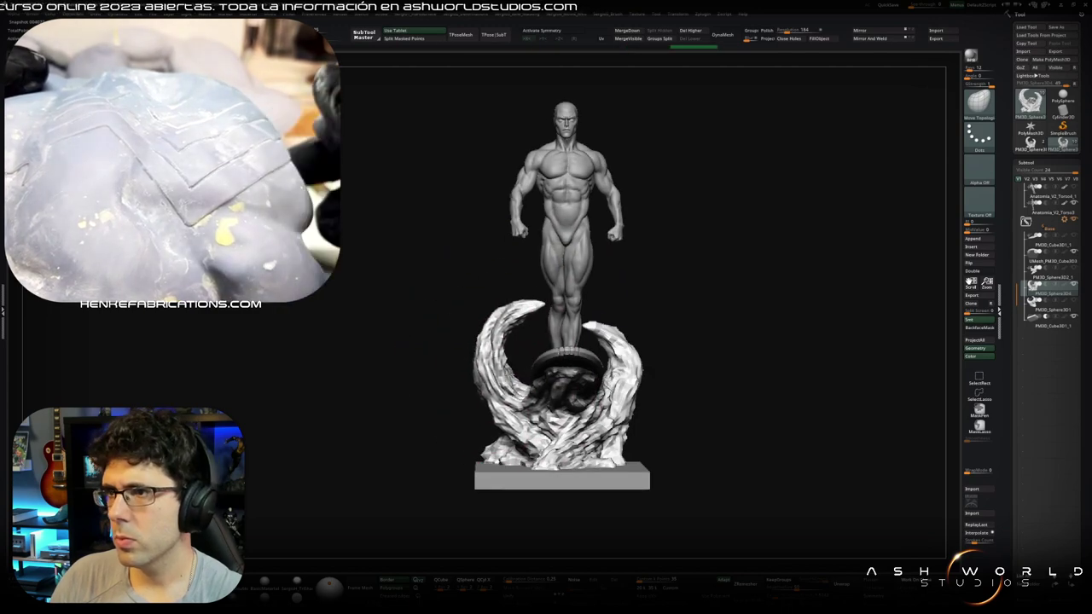
right_drag(463, 317, 614, 435)
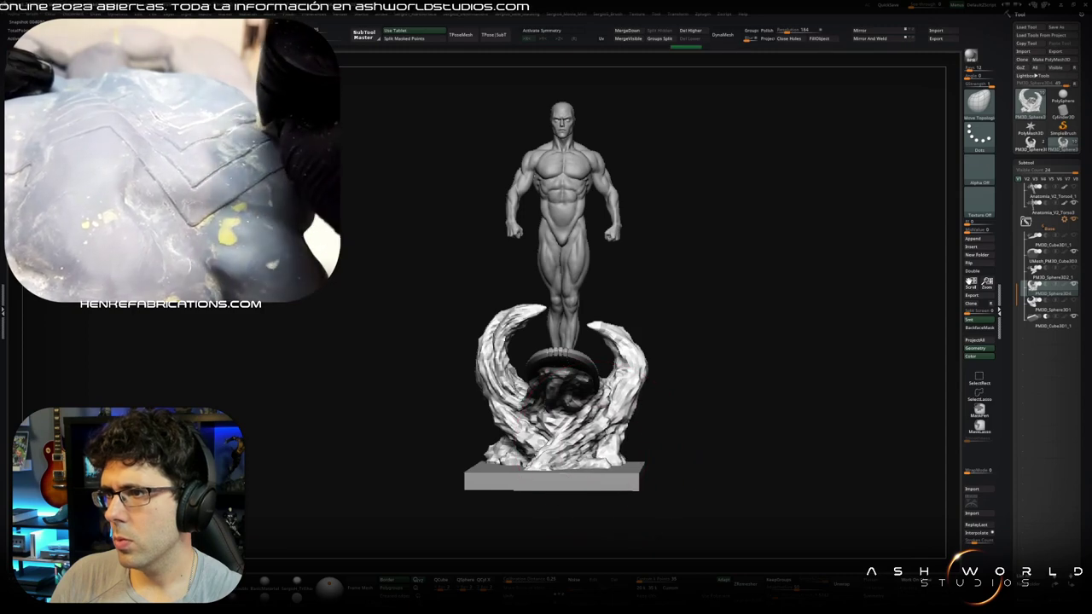
right_drag(610, 435, 632, 431)
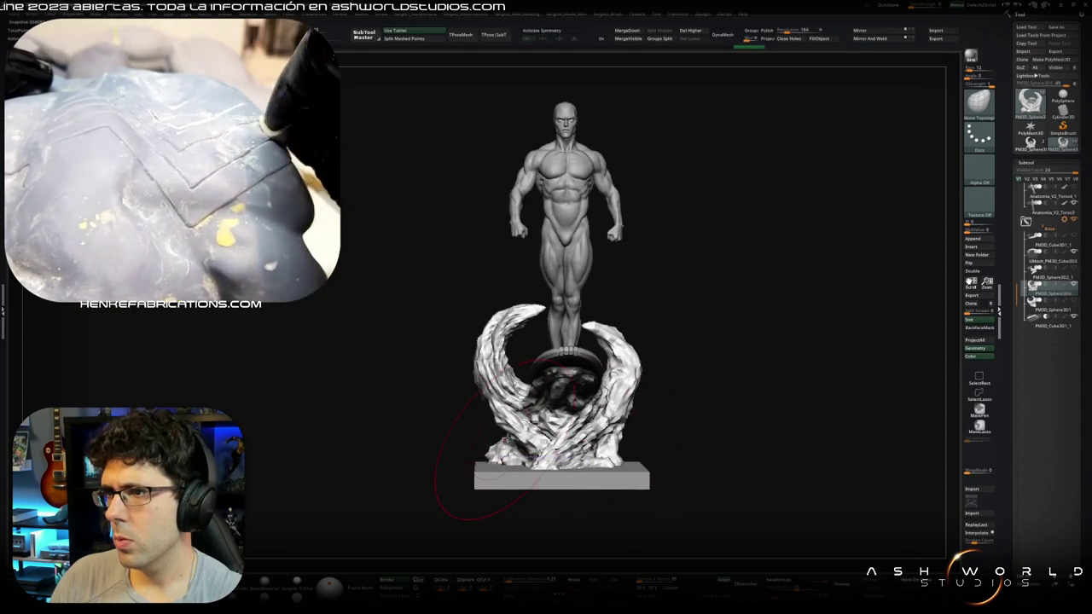
right_drag(520, 431, 572, 426)
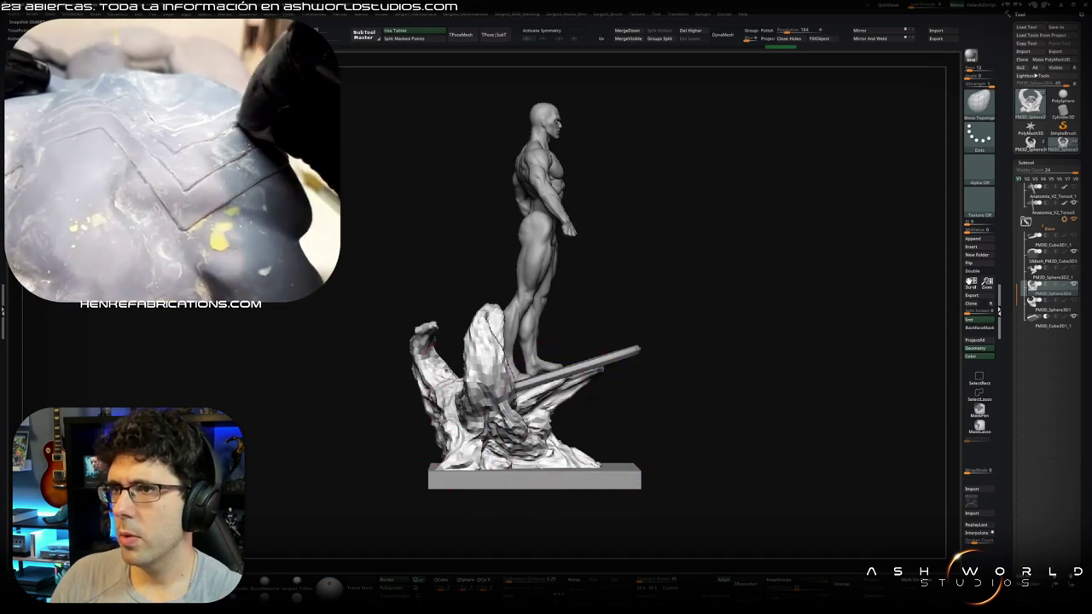
mouse_move(478, 426)
right_down()
mouse_move(529, 444)
mouse_move(478, 384)
mouse_move(506, 361)
right_up()
key(ctrl)
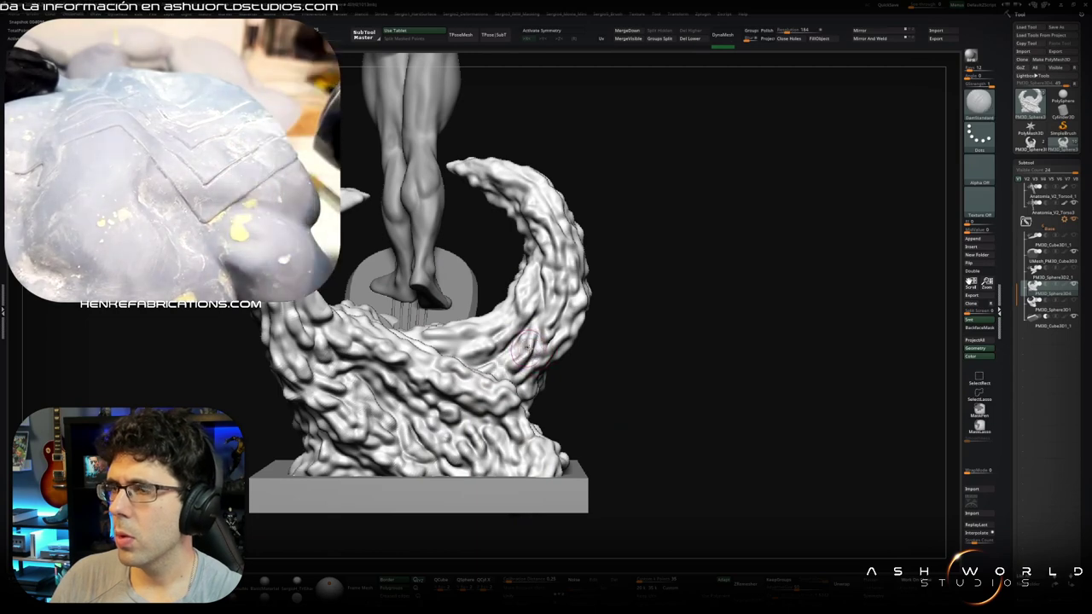
Step: Choose a new brush alpha shape and view the wave base from above
click(979, 171)
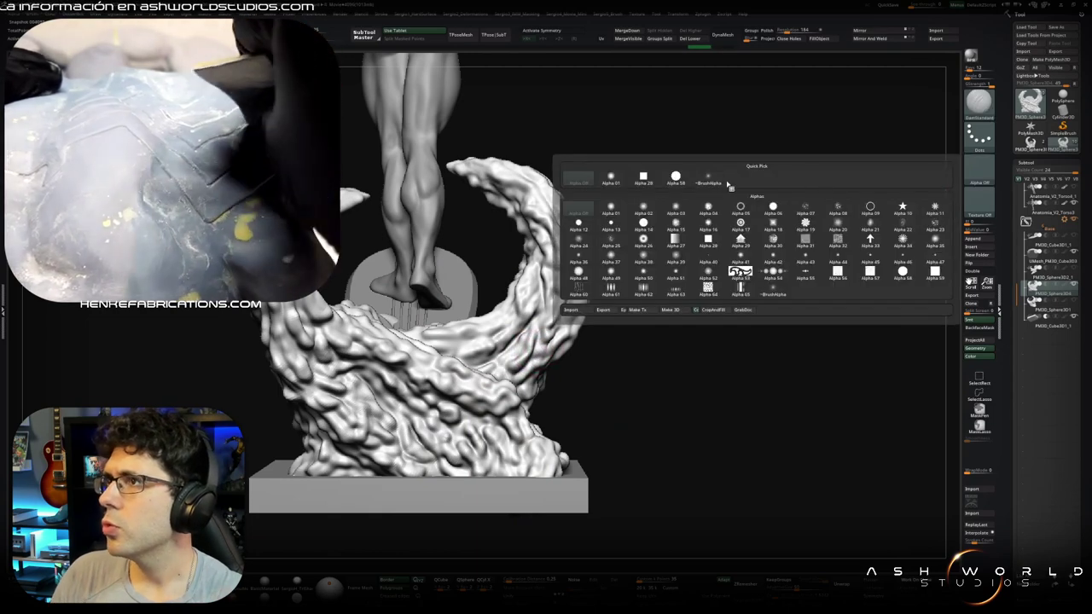
click(978, 171)
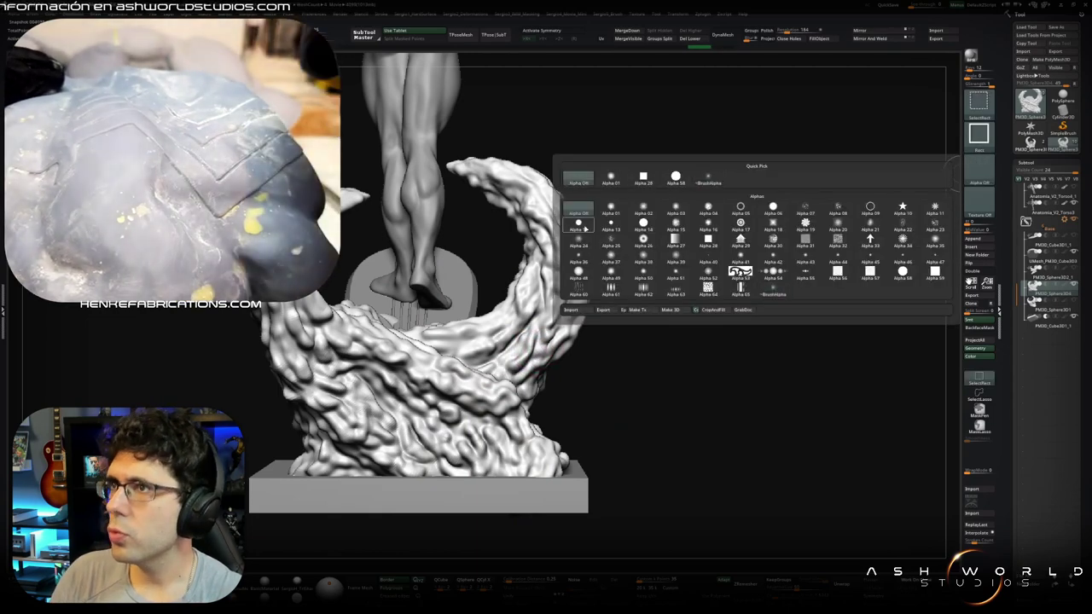
click(582, 212)
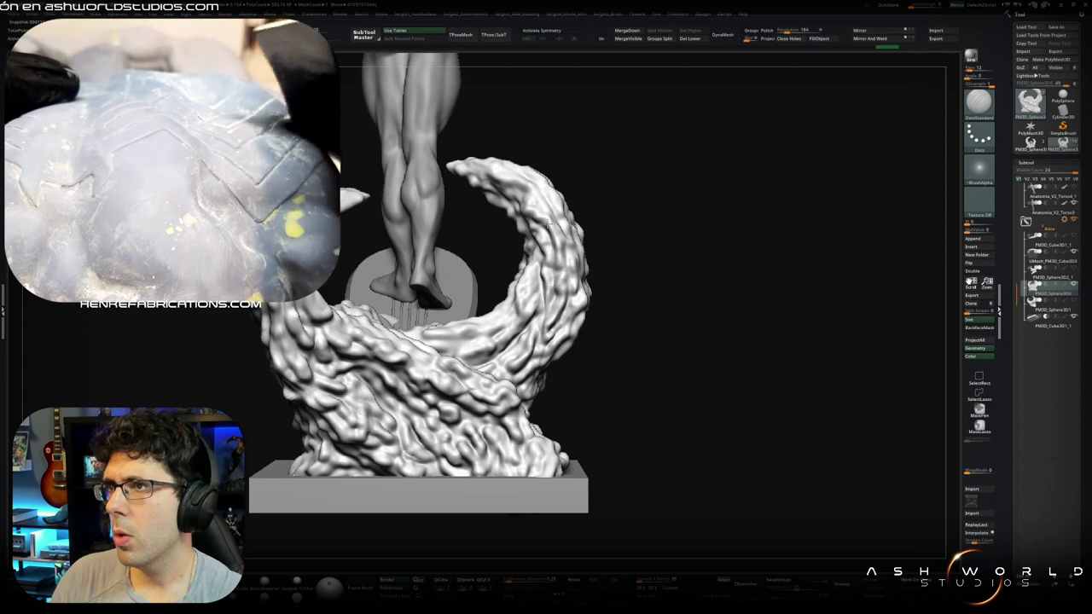
mouse_move(472, 342)
right_down()
mouse_move(452, 319)
mouse_move(500, 333)
right_up()
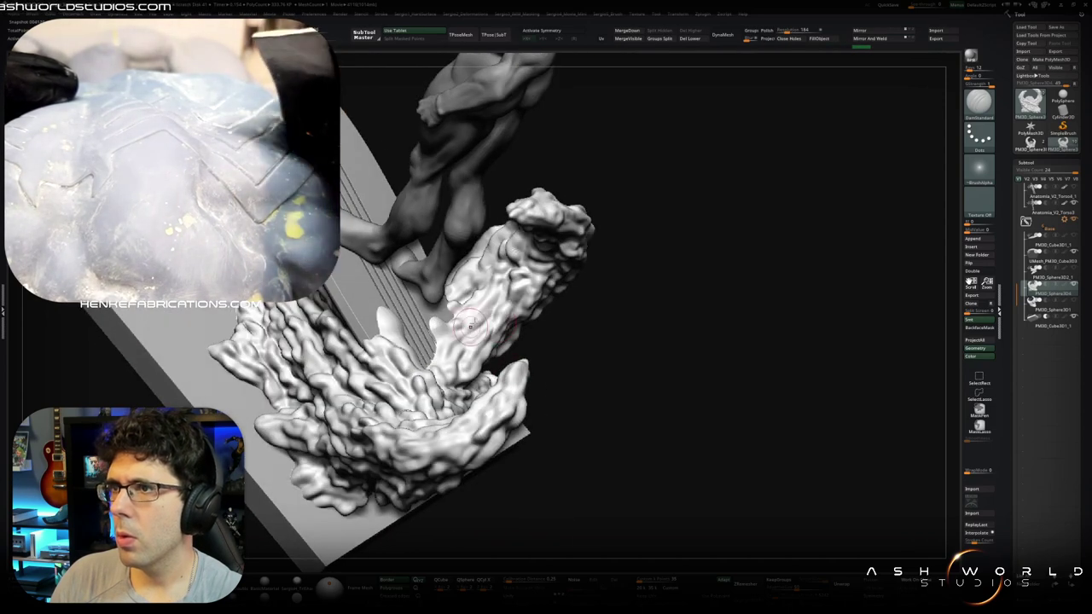
right_drag(473, 317, 391, 349)
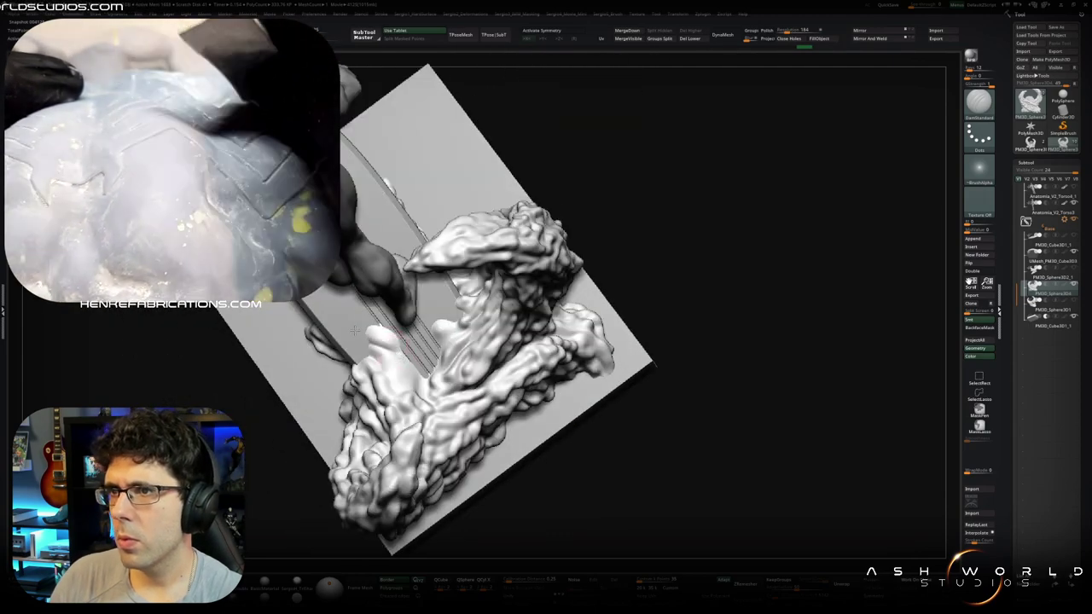
Step: Switch through ClayBuildup, Smooth and Standard to the Move brush, orbiting to a front view
key(b)
key(c)
key(b)
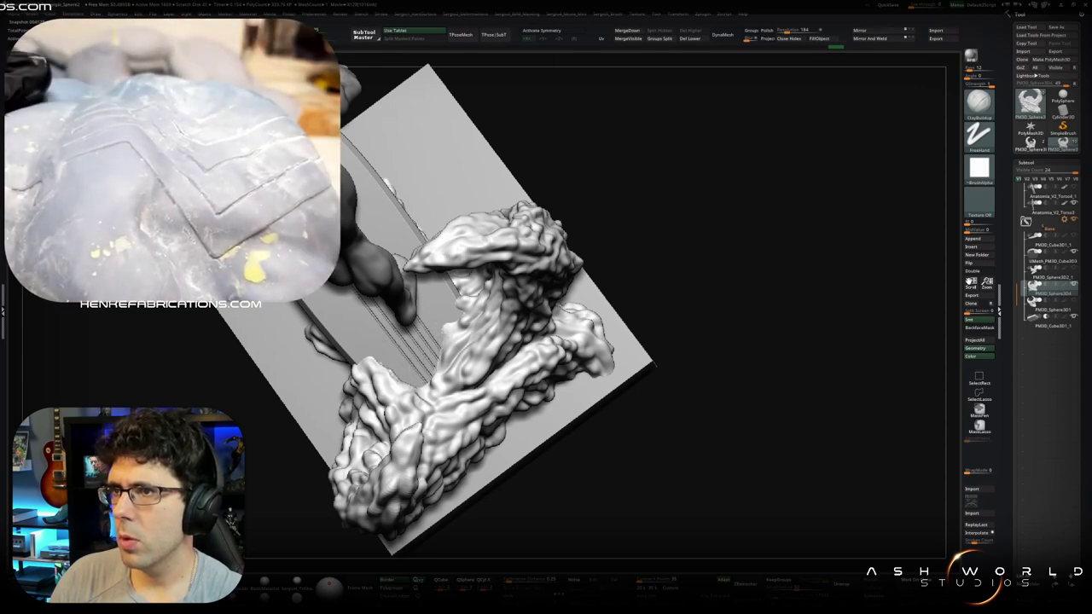
key(shift)
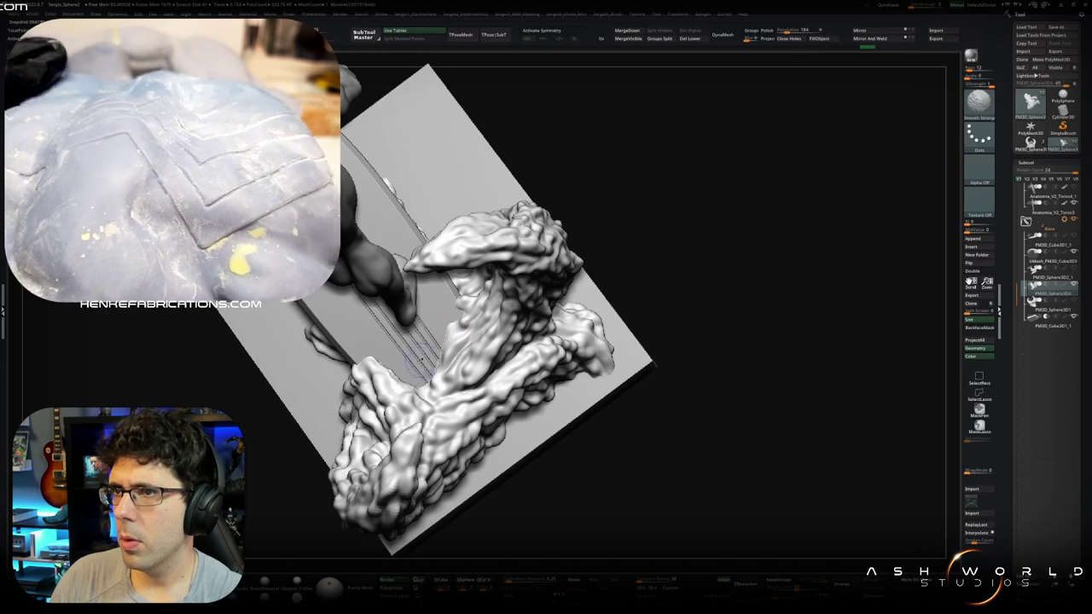
right_drag(409, 382, 406, 384)
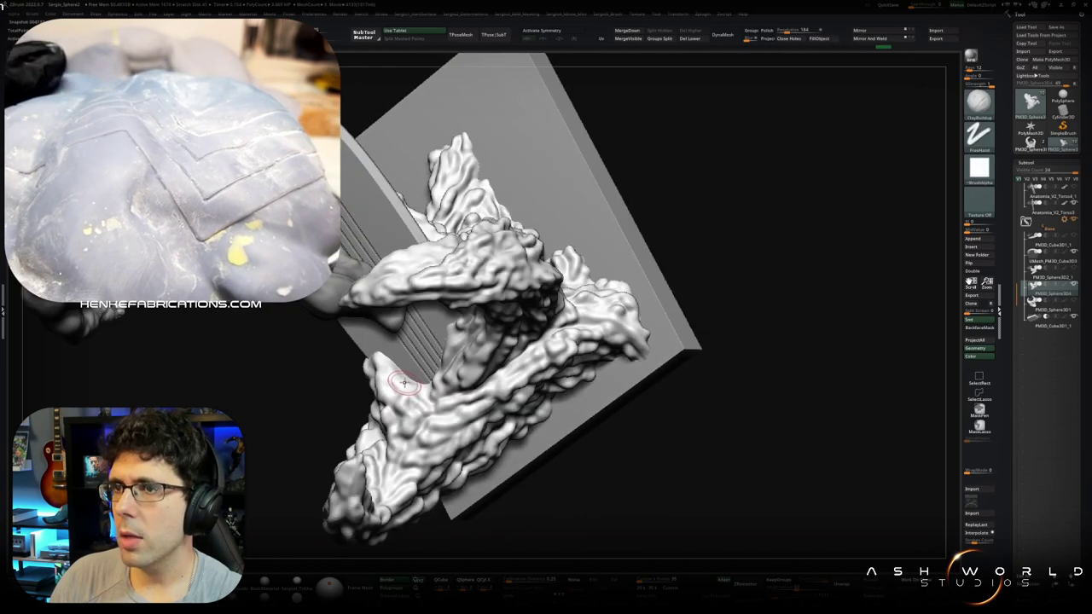
key(shift)
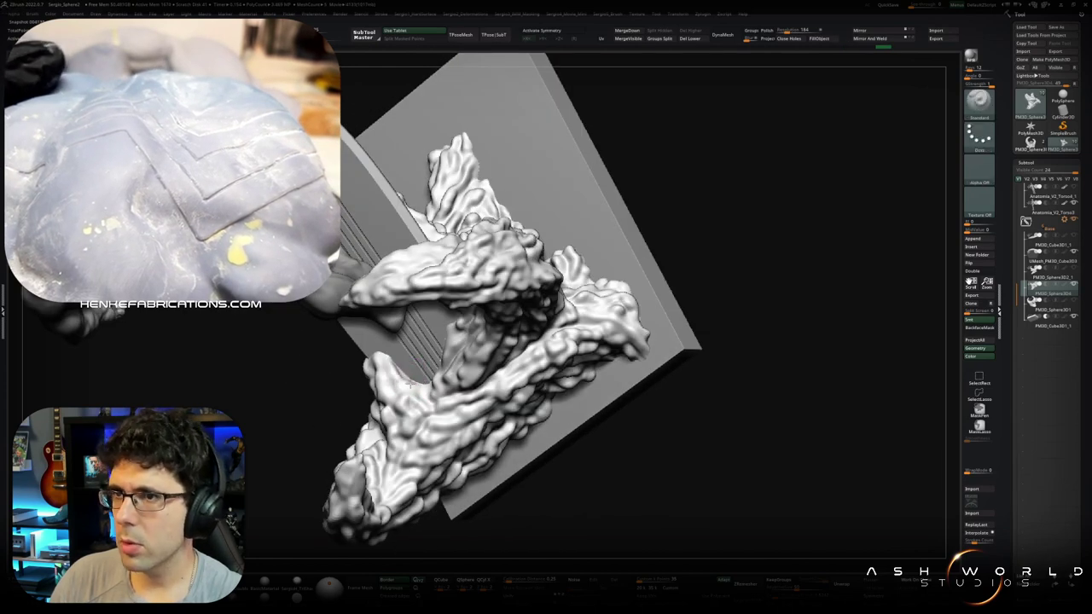
right_drag(414, 364, 417, 379)
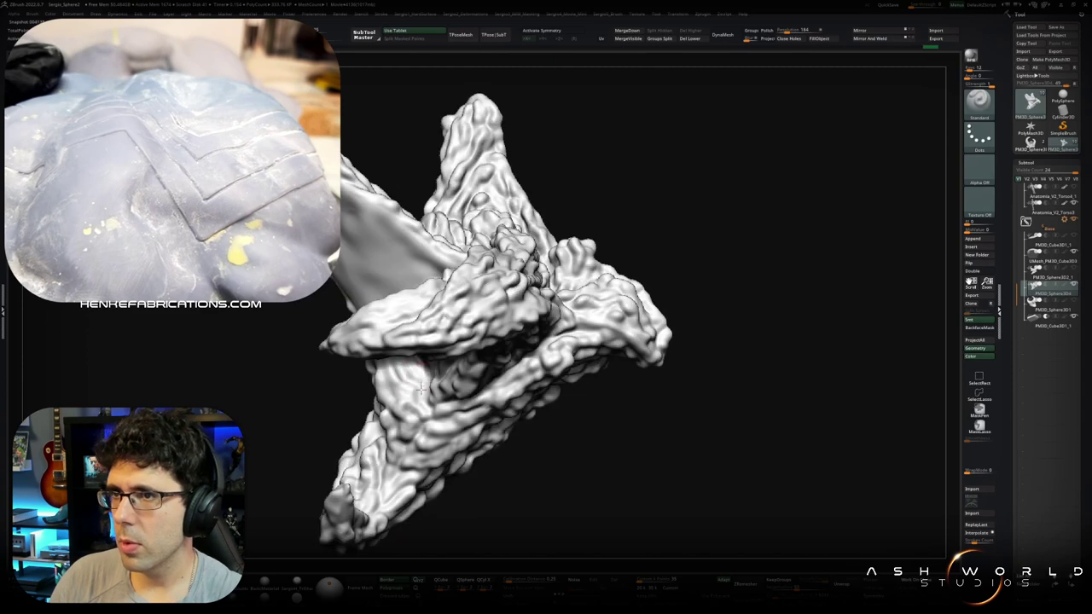
right_drag(416, 397, 415, 388)
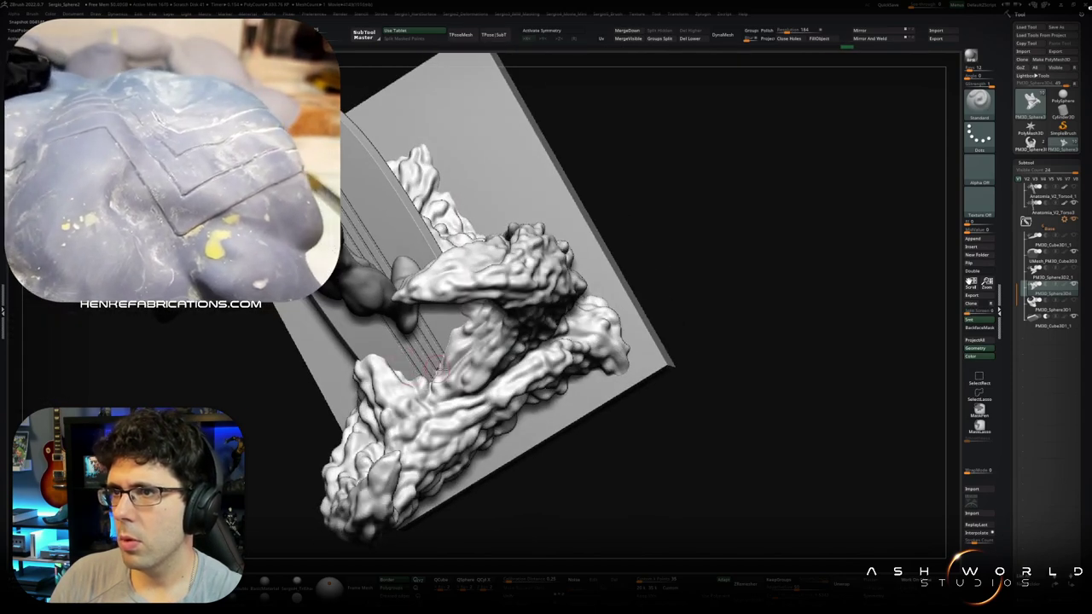
right_drag(416, 388, 253, 349)
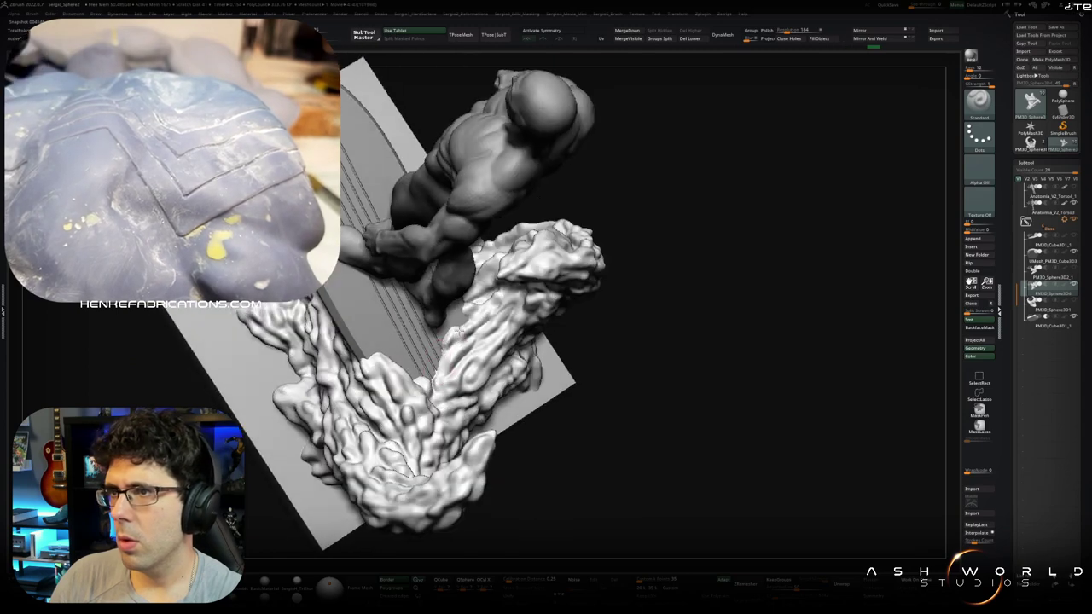
mouse_move(465, 326)
right_down()
mouse_move(482, 317)
mouse_move(448, 337)
mouse_move(390, 330)
mouse_move(403, 367)
mouse_move(578, 370)
right_up()
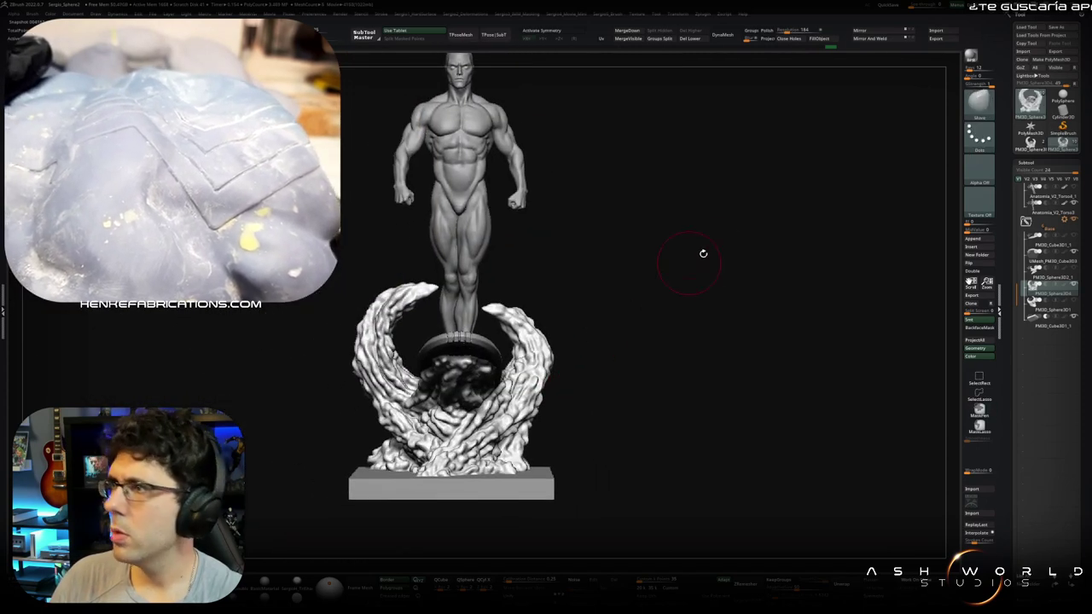
Step: Zoom in on the wave base and select the DamStandard brush
right_drag(605, 324, 522, 390)
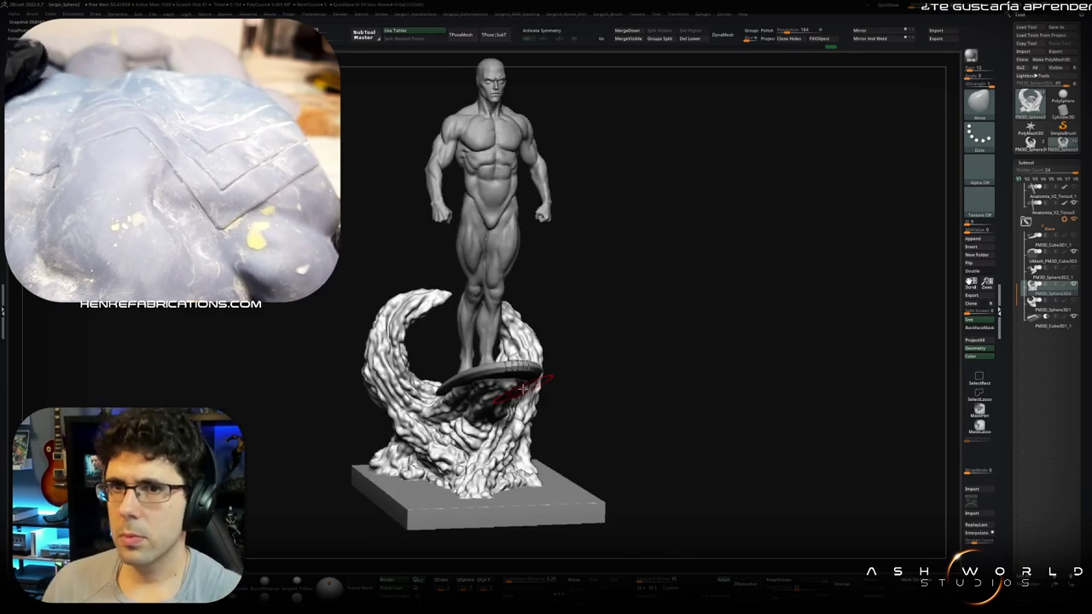
mouse_move(789, 320)
right_down()
mouse_move(690, 353)
mouse_move(444, 358)
mouse_move(461, 389)
right_up()
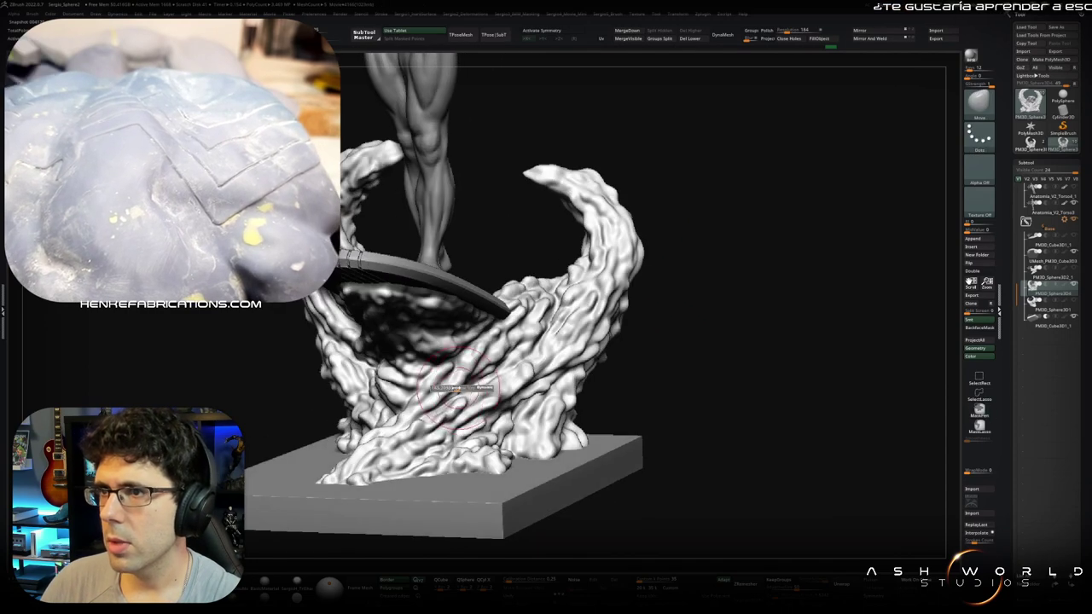
key(b)
key(d)
key(s)
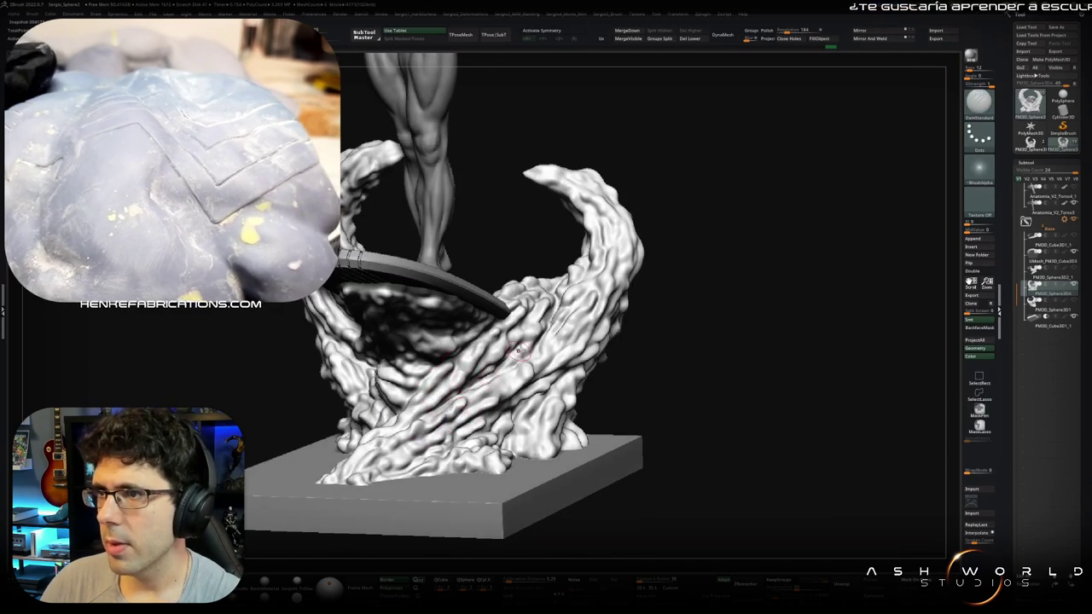
Step: Orbit around the surfboard, the figure's legs and the curling wave to inspect them from every side
right_drag(418, 429, 459, 382)
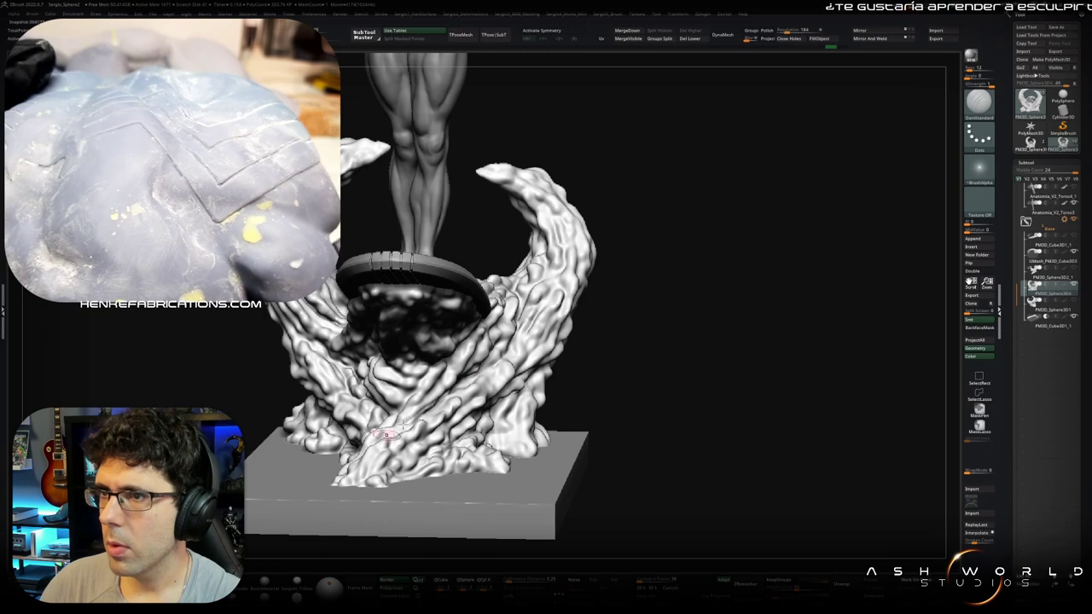
right_drag(381, 438, 410, 426)
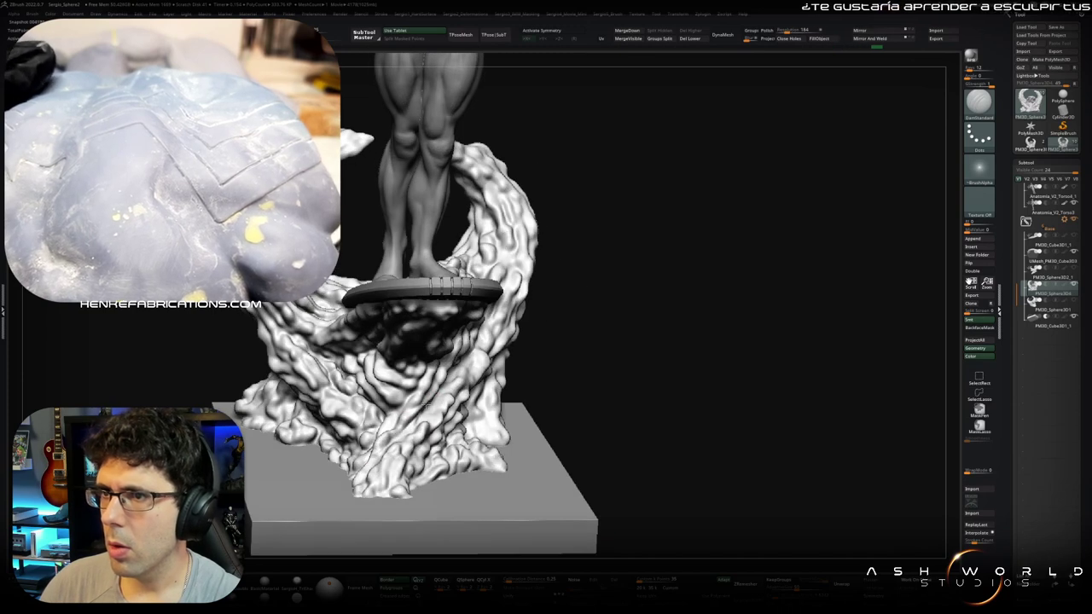
right_drag(410, 401, 450, 367)
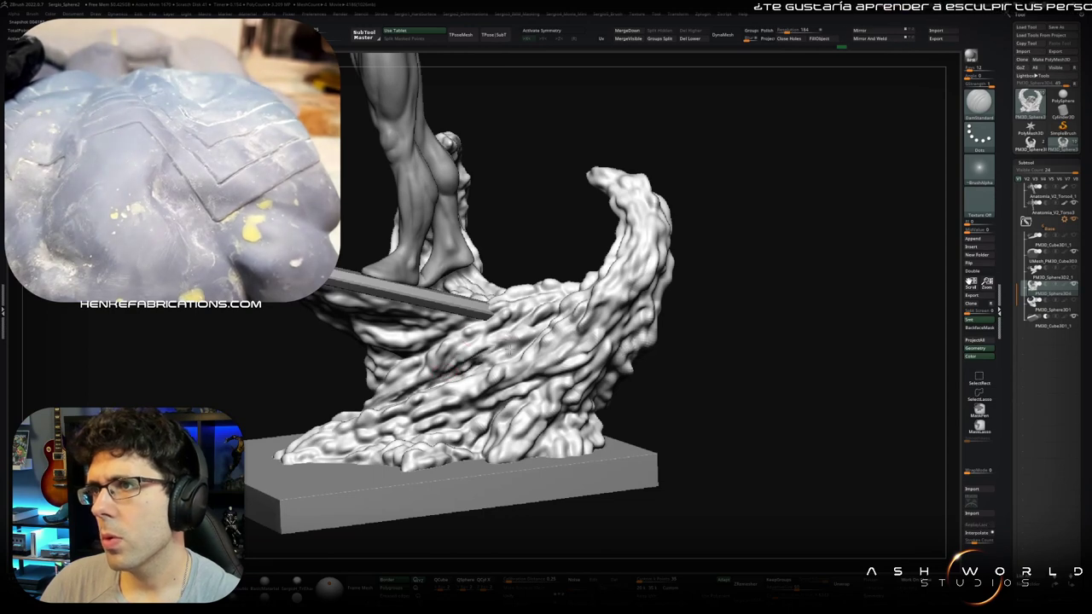
right_drag(502, 365, 498, 356)
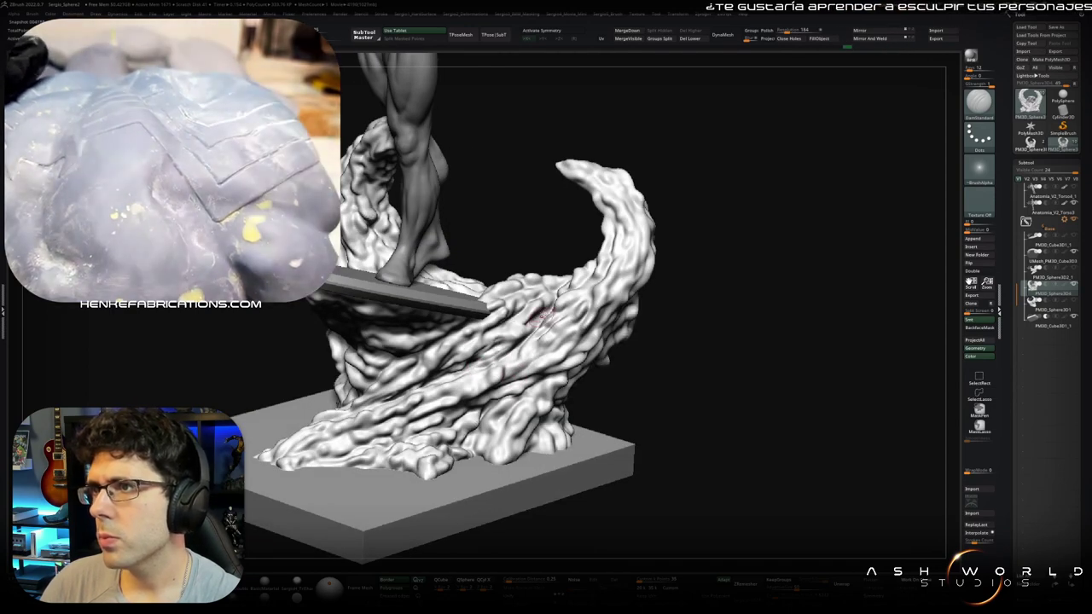
right_drag(539, 317, 531, 296)
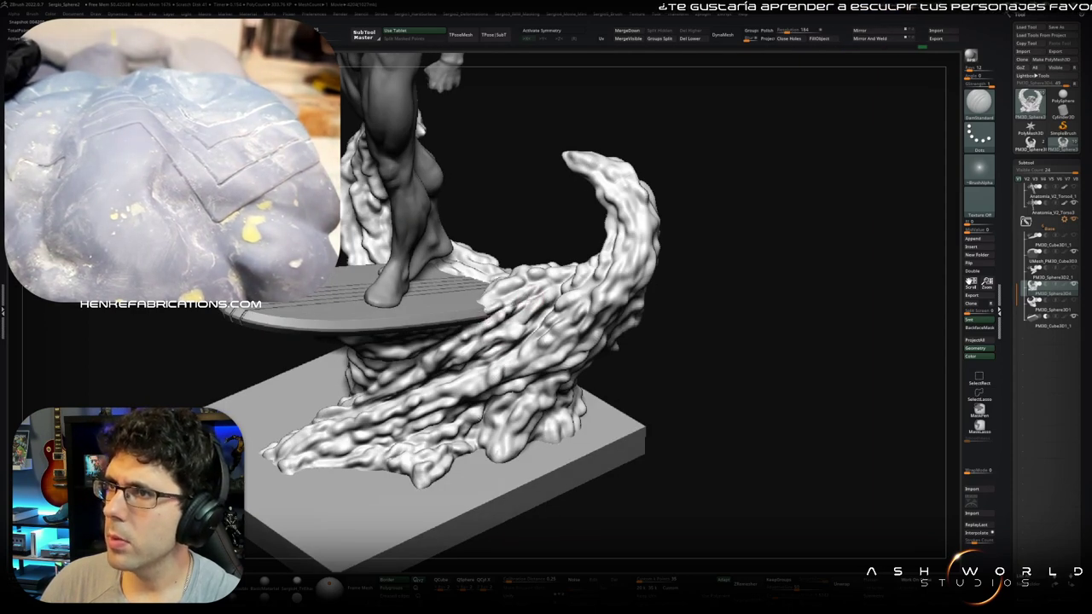
mouse_move(529, 278)
right_down()
mouse_move(520, 283)
mouse_move(548, 352)
mouse_move(511, 351)
right_up()
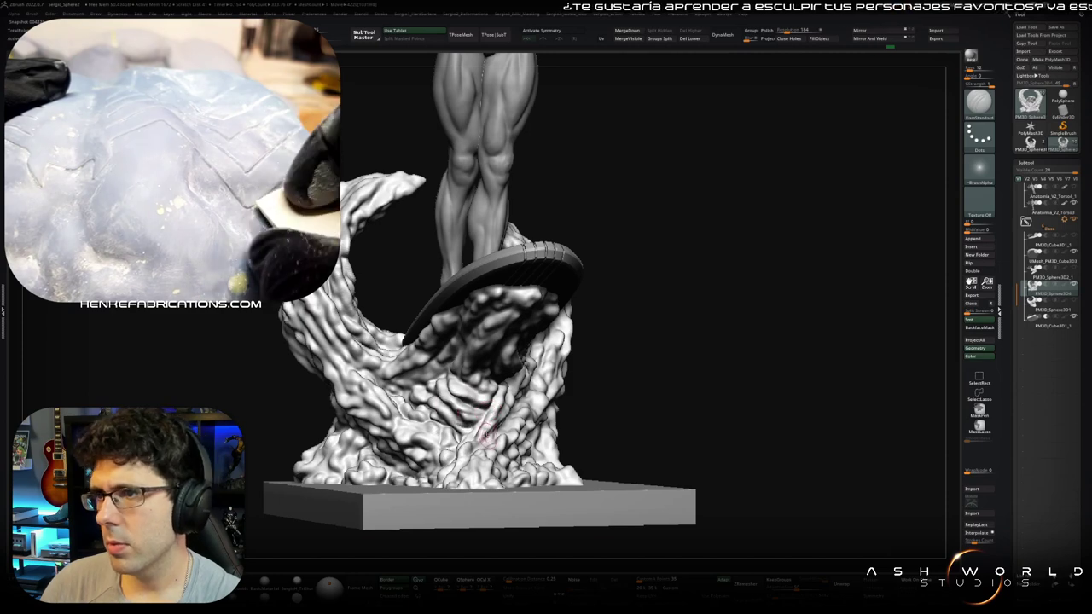
right_drag(485, 436, 468, 413)
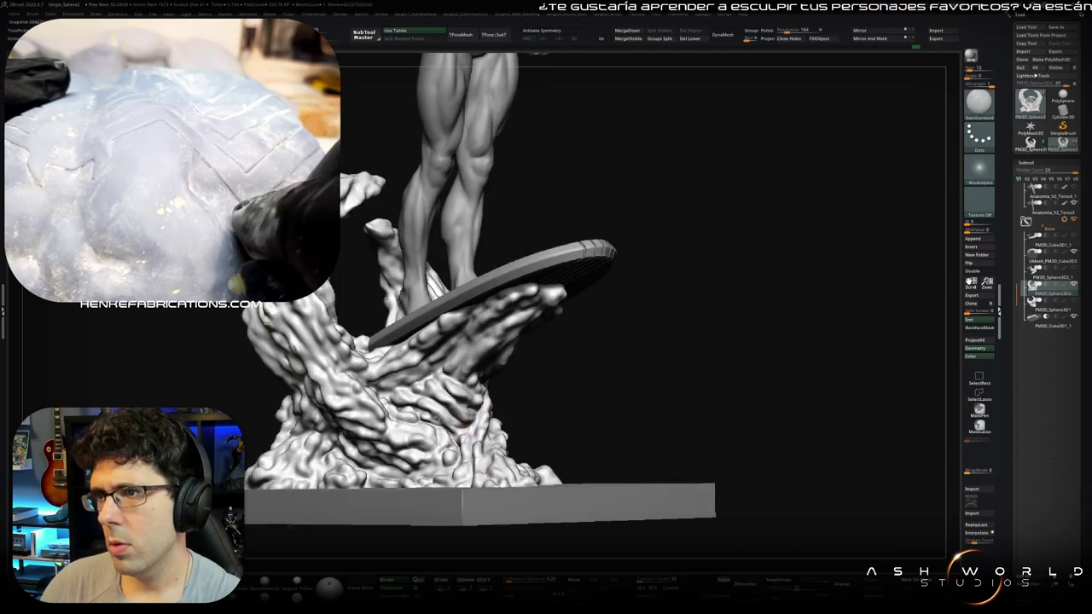
right_drag(413, 386, 428, 373)
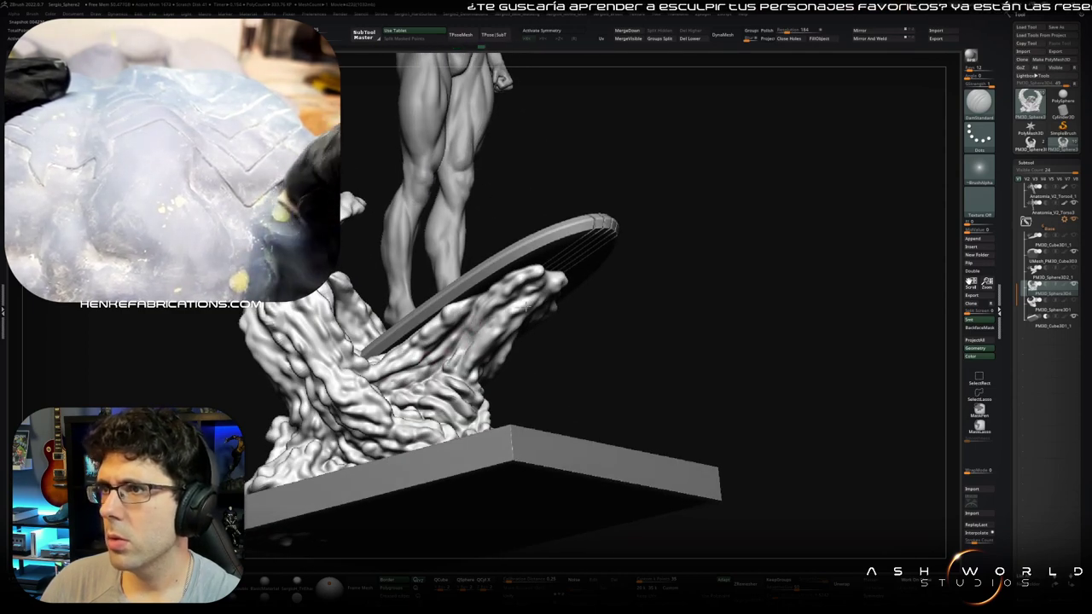
right_drag(512, 366, 534, 342)
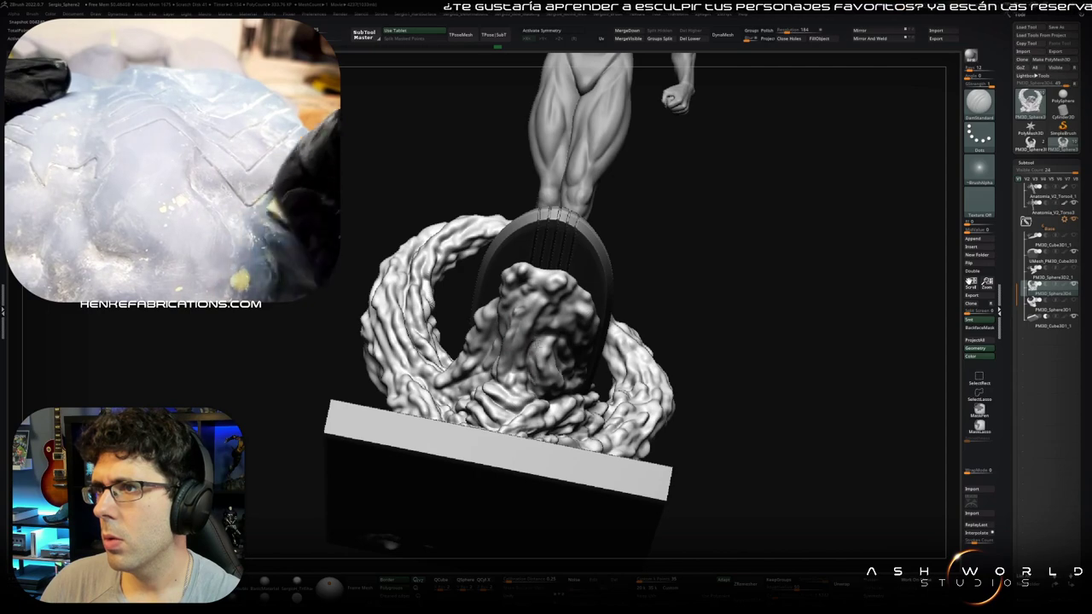
mouse_move(539, 391)
right_down()
mouse_move(567, 371)
mouse_move(546, 358)
mouse_move(504, 388)
mouse_move(504, 467)
mouse_move(486, 475)
mouse_move(427, 459)
mouse_move(406, 432)
mouse_move(367, 440)
right_up()
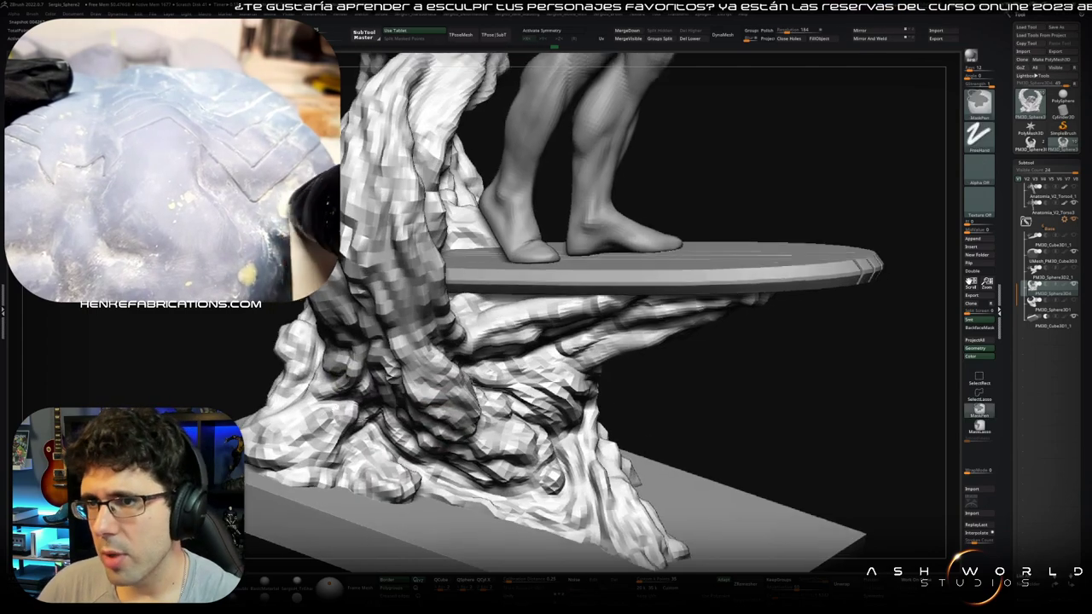
mouse_move(401, 398)
ctrl+right_down()
mouse_move(388, 411)
mouse_move(425, 396)
mouse_move(359, 401)
mouse_move(424, 434)
mouse_move(453, 388)
mouse_move(461, 418)
ctrl+right_up()
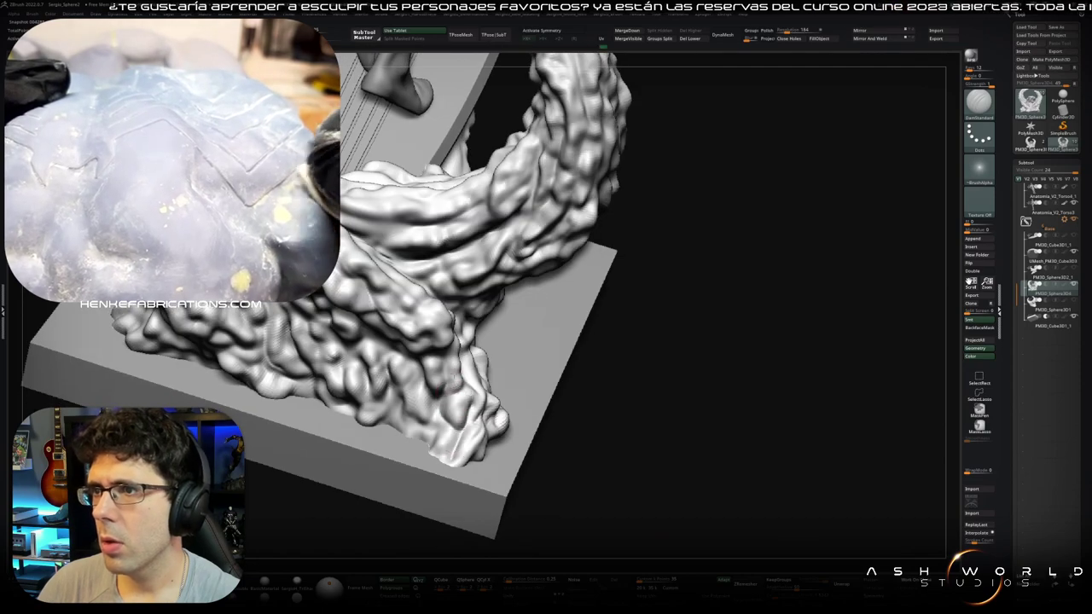
right_drag(445, 465, 465, 444)
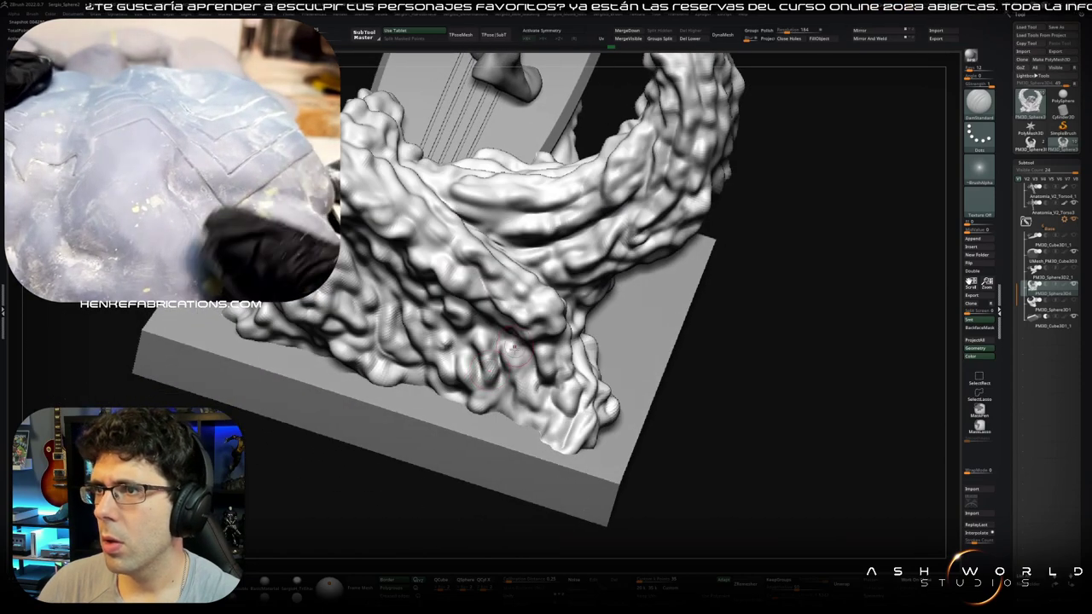
right_drag(512, 348, 493, 336)
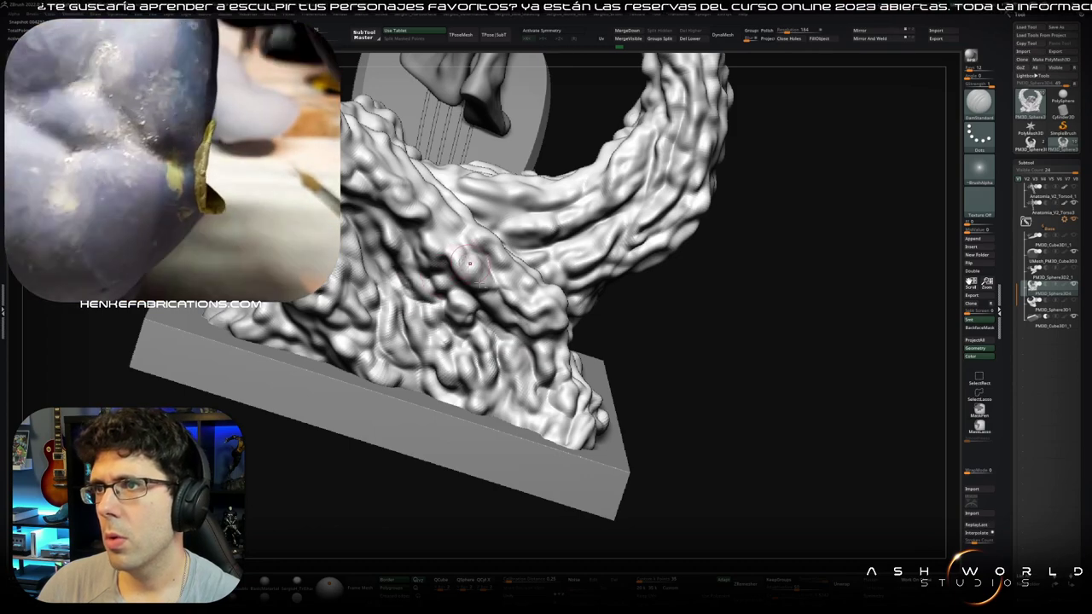
right_drag(461, 258, 467, 337)
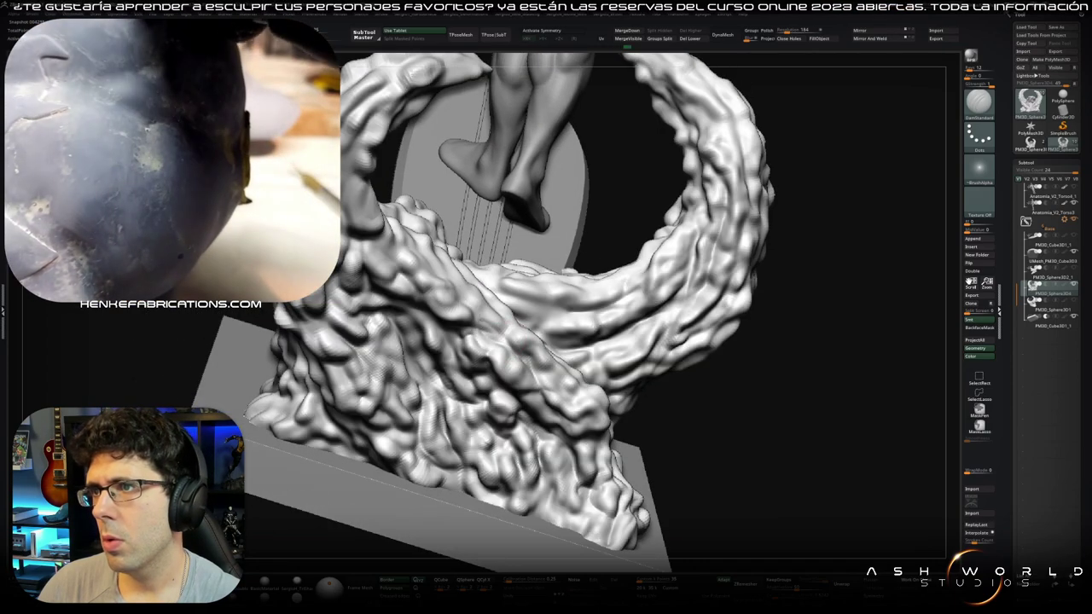
mouse_move(491, 350)
right_down()
mouse_move(542, 384)
mouse_move(510, 328)
right_up()
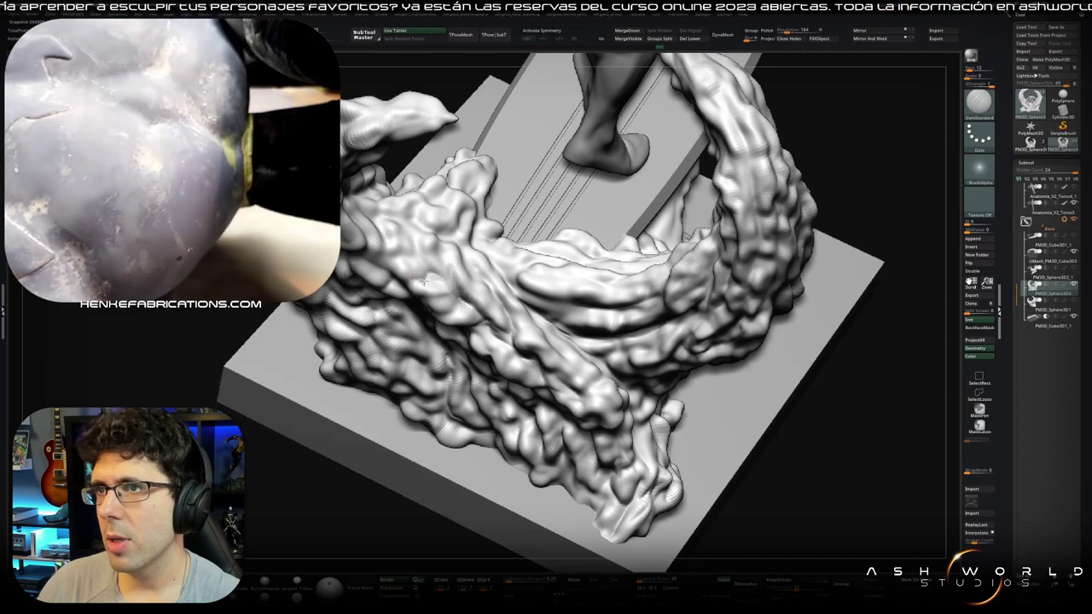
right_drag(427, 291, 420, 278)
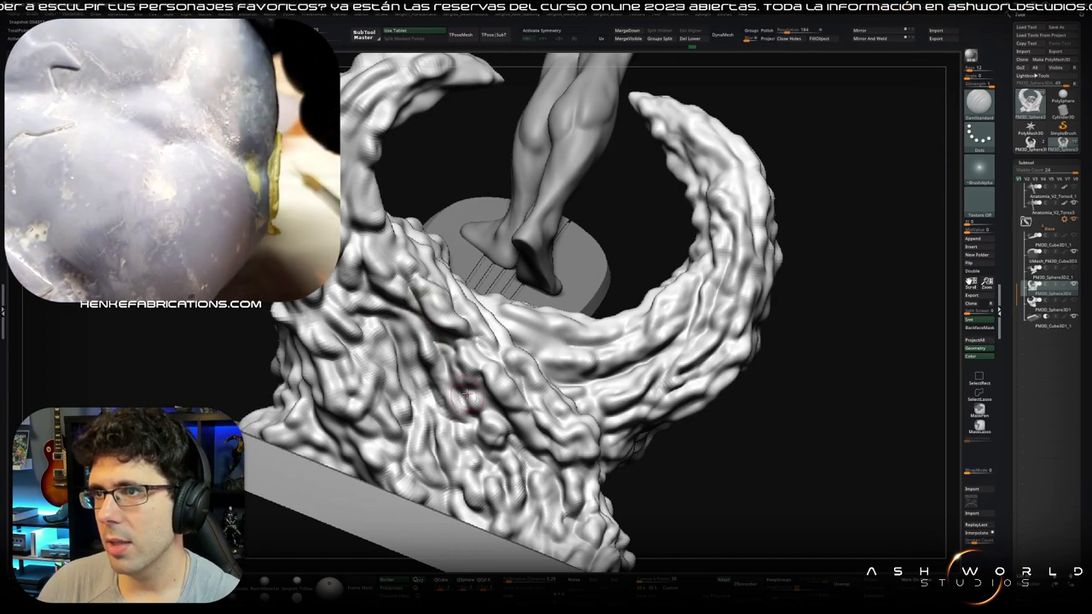
right_drag(431, 358, 410, 342)
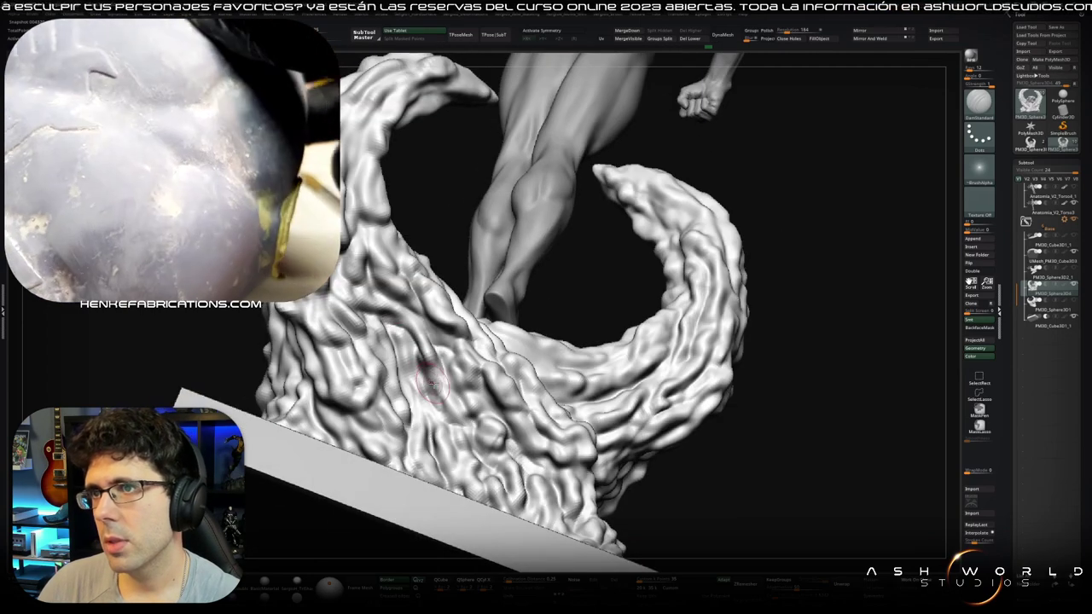
mouse_move(388, 330)
right_down()
mouse_move(410, 307)
mouse_move(571, 349)
mouse_move(560, 348)
right_up()
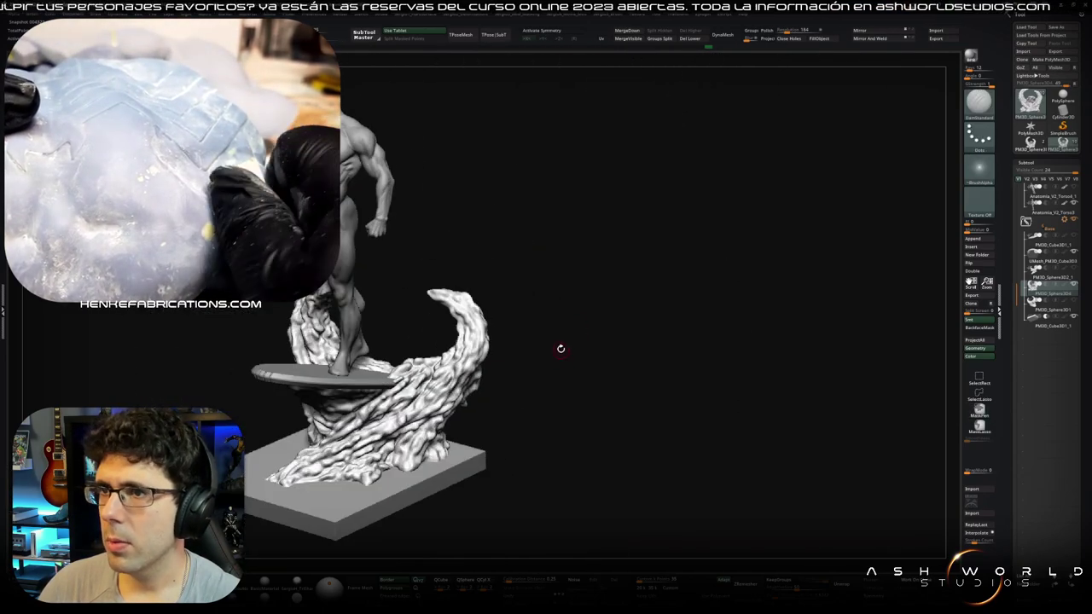
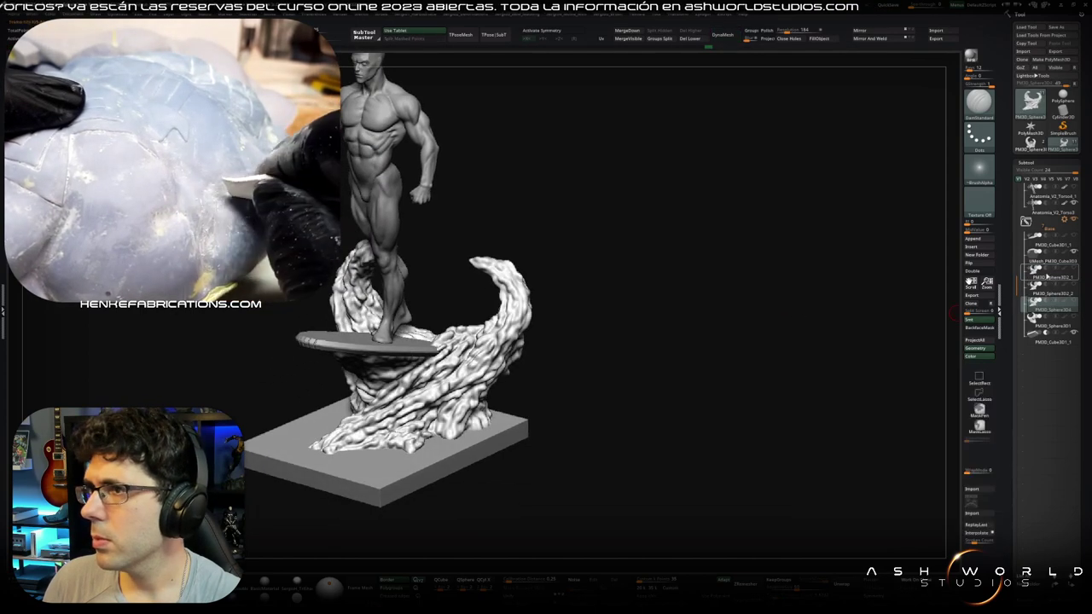
Step: Turn the statue to a centred front view and select the swirling wave base subtool
mouse_move(797, 338)
shift+mouse_down()
mouse_move(657, 340)
mouse_move(641, 361)
mouse_move(866, 317)
shift+mouse_up()
click(1048, 307)
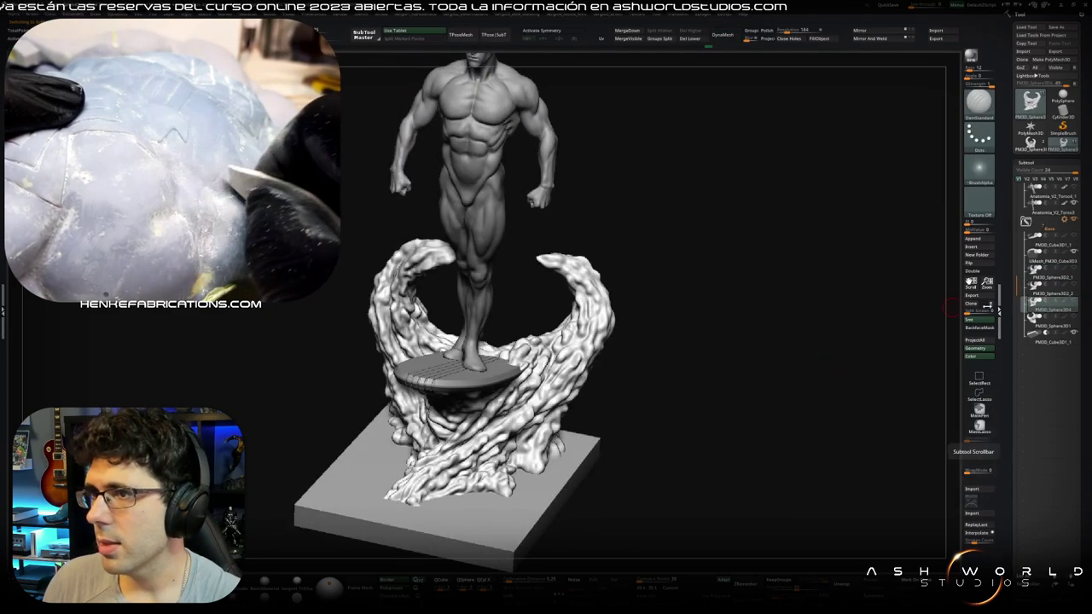
shift+drag(740, 375, 695, 366)
alt+drag(478, 384, 452, 245)
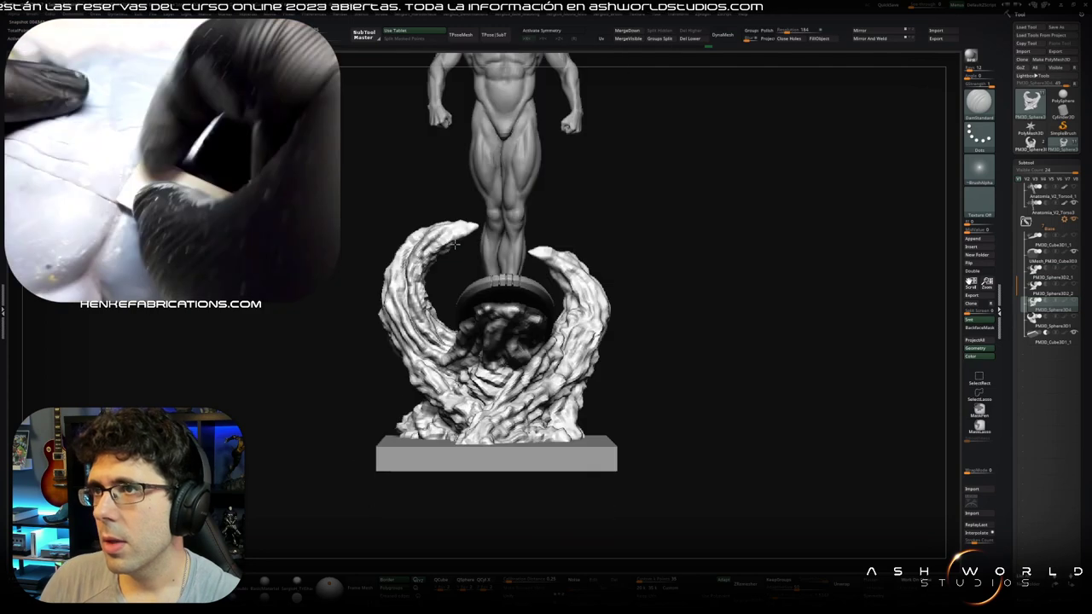
Step: Drop the wave to a lower subdivision level, enlarge the brush, and hide the surfer figure
key(shift+d)
mouse_move(539, 299)
mouse_down()
mouse_move(595, 289)
mouse_move(597, 339)
mouse_up()
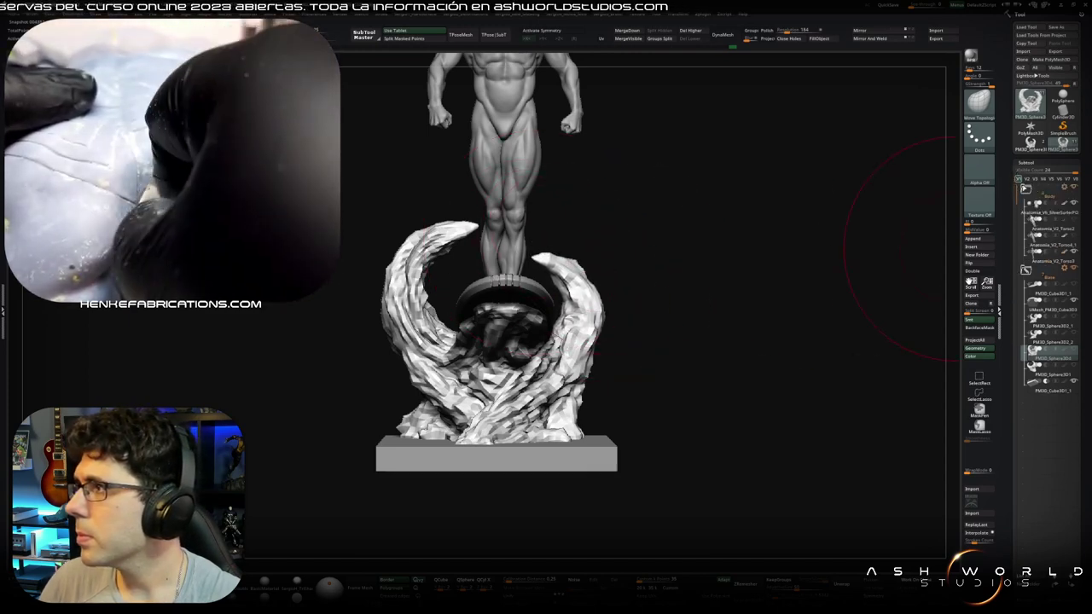
click(1026, 205)
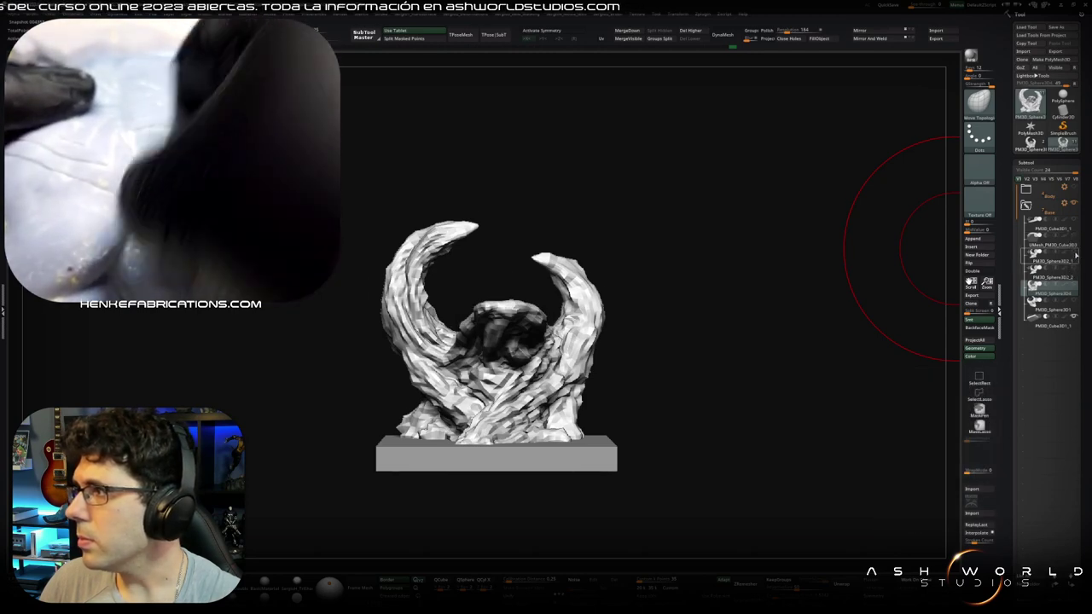
Step: Hide the rectangular plinth and run ProjectAll to restore the sculpted detail onto the wave
drag(804, 307, 896, 320)
click(1041, 321)
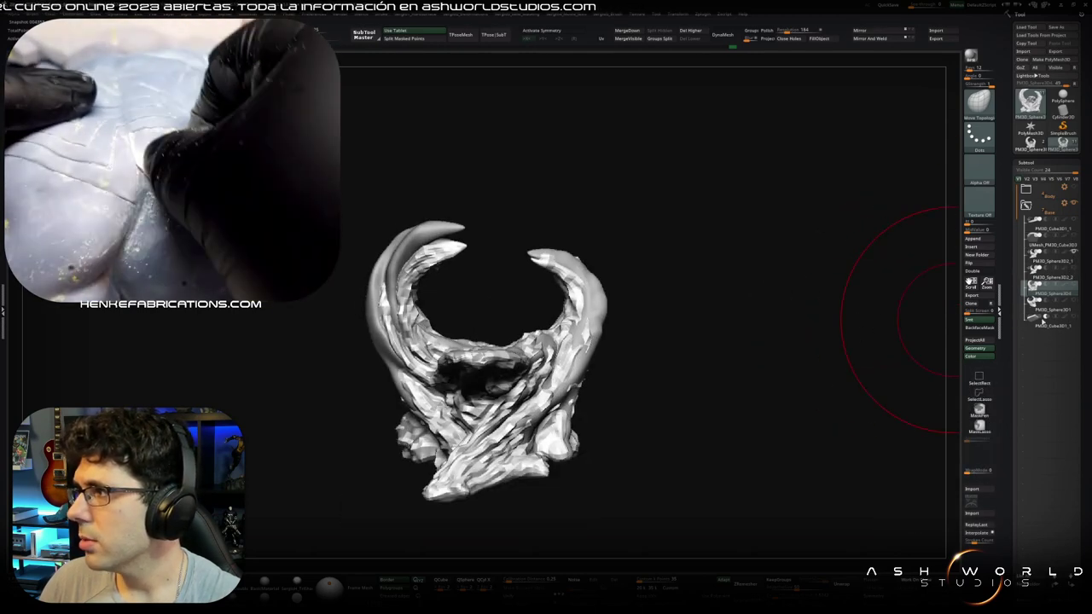
drag(856, 382, 948, 410)
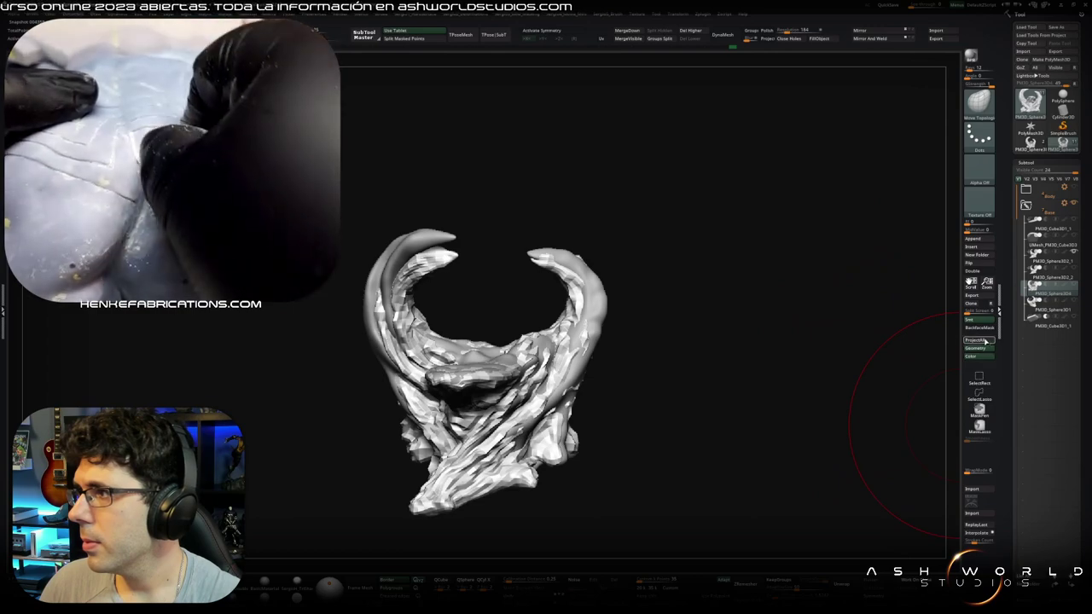
click(981, 341)
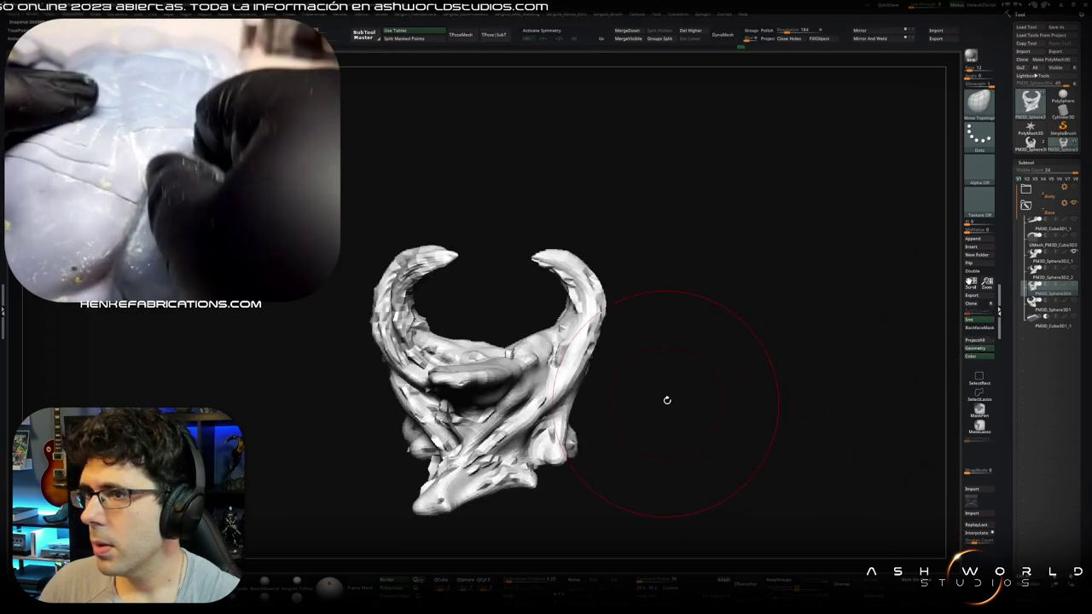
mouse_move(685, 388)
mouse_down()
mouse_move(665, 381)
mouse_move(663, 402)
mouse_move(628, 337)
mouse_move(665, 356)
mouse_move(640, 363)
mouse_move(603, 347)
mouse_move(651, 407)
mouse_move(597, 375)
mouse_move(580, 385)
mouse_move(587, 352)
mouse_move(516, 408)
mouse_move(597, 376)
mouse_move(751, 358)
mouse_move(787, 366)
mouse_move(821, 336)
mouse_up()
Step: Make the wave model the active tool and orbit to check its inner side
click(1062, 140)
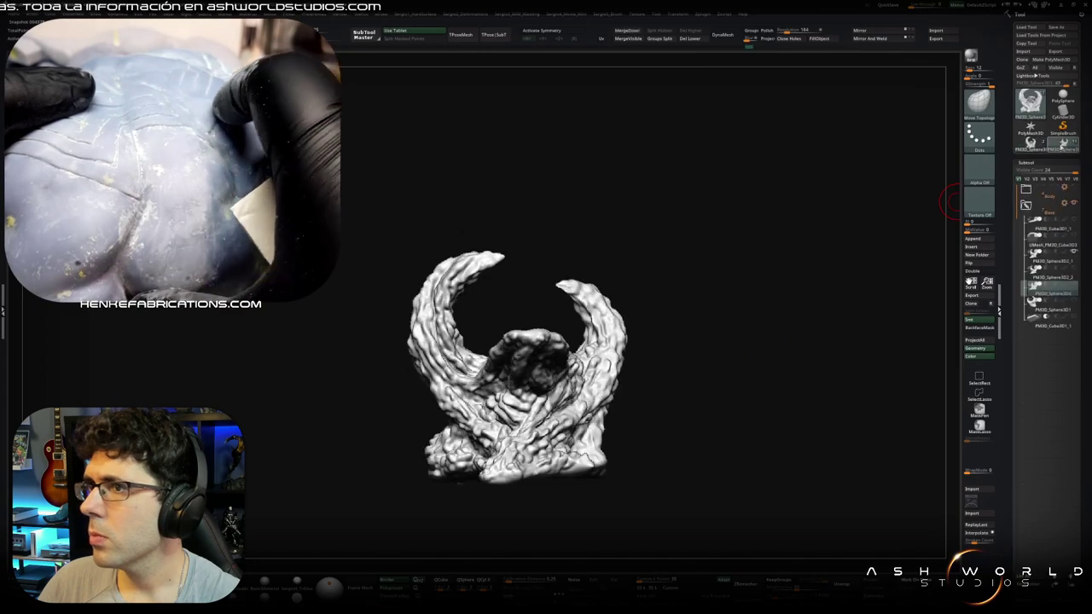
mouse_move(681, 358)
mouse_down()
mouse_move(663, 400)
mouse_move(623, 411)
mouse_move(642, 408)
mouse_up()
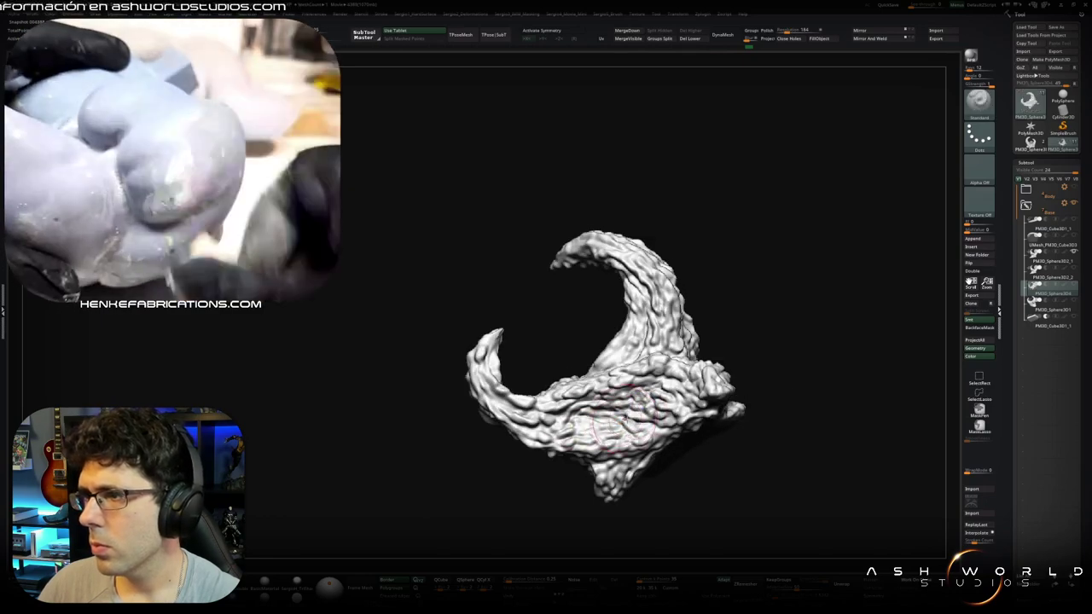
drag(561, 433, 649, 401)
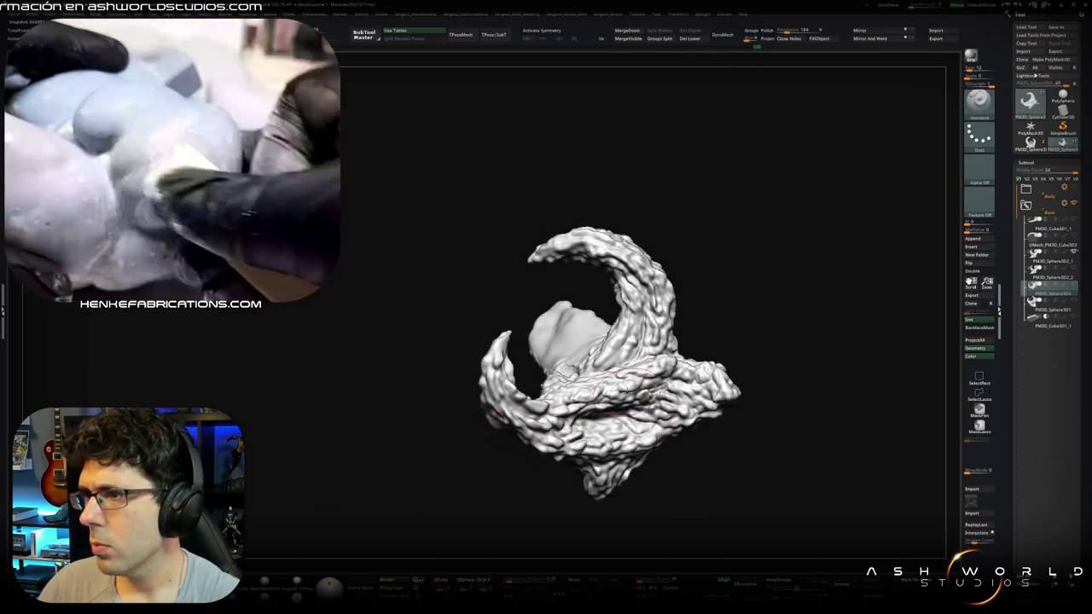
key(space)
drag(612, 410, 674, 375)
drag(580, 394, 942, 328)
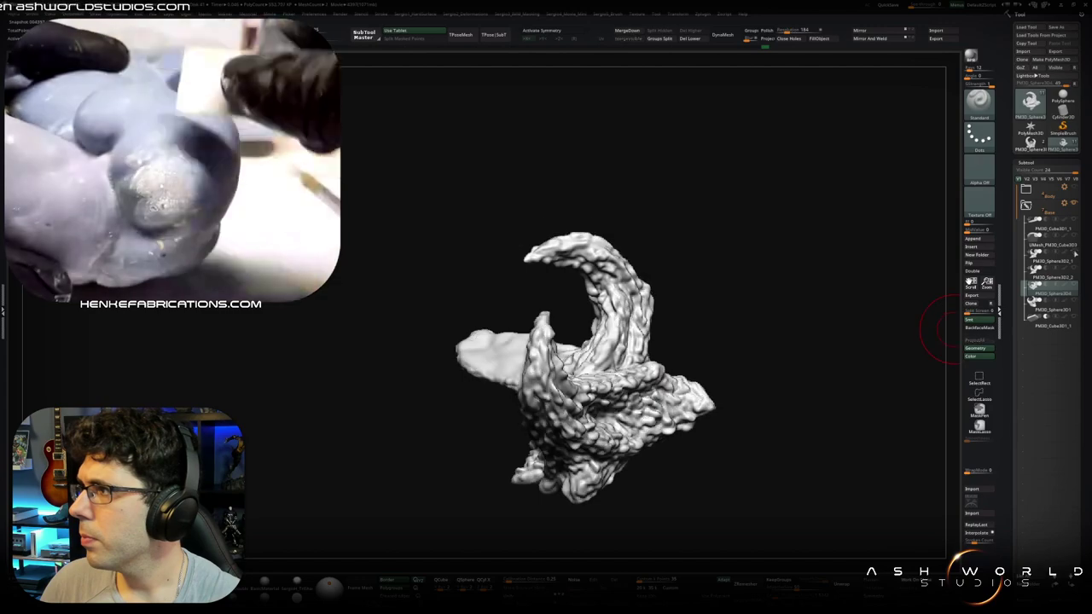
click(1072, 194)
drag(670, 372, 639, 354)
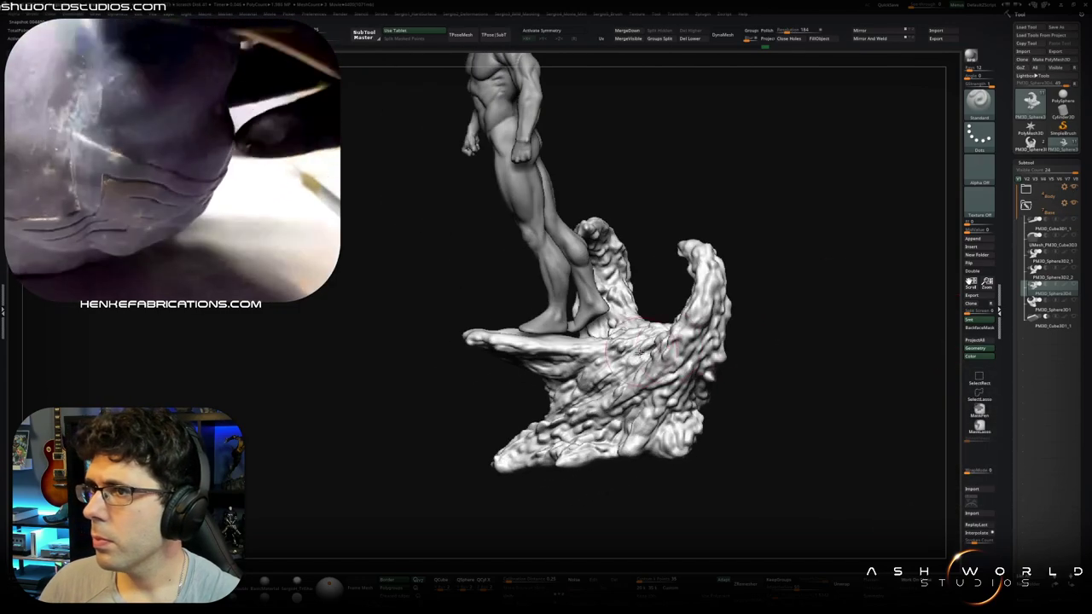
click(1076, 239)
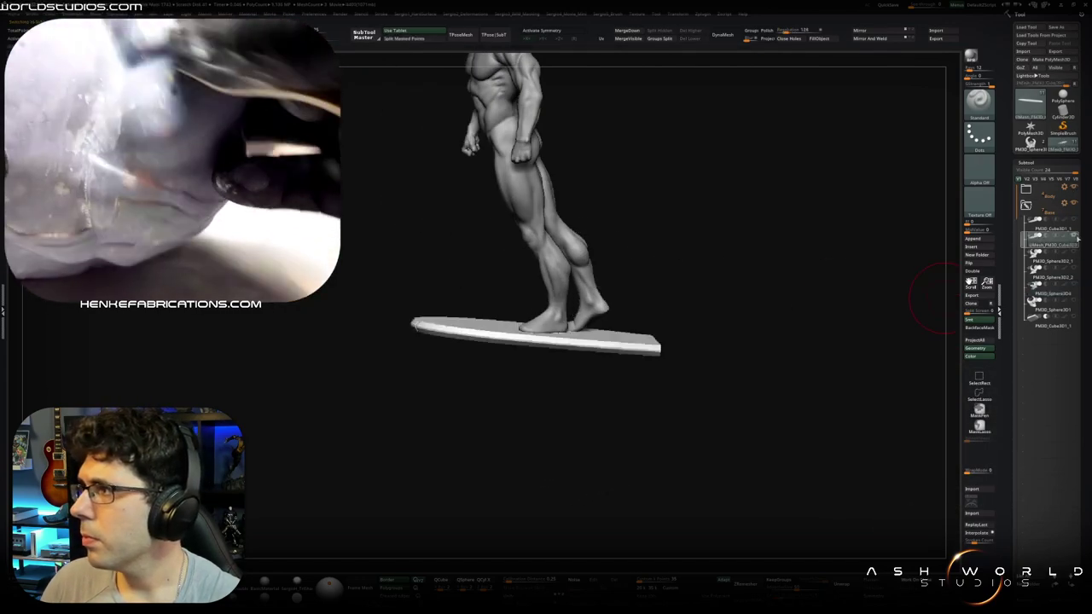
click(1055, 308)
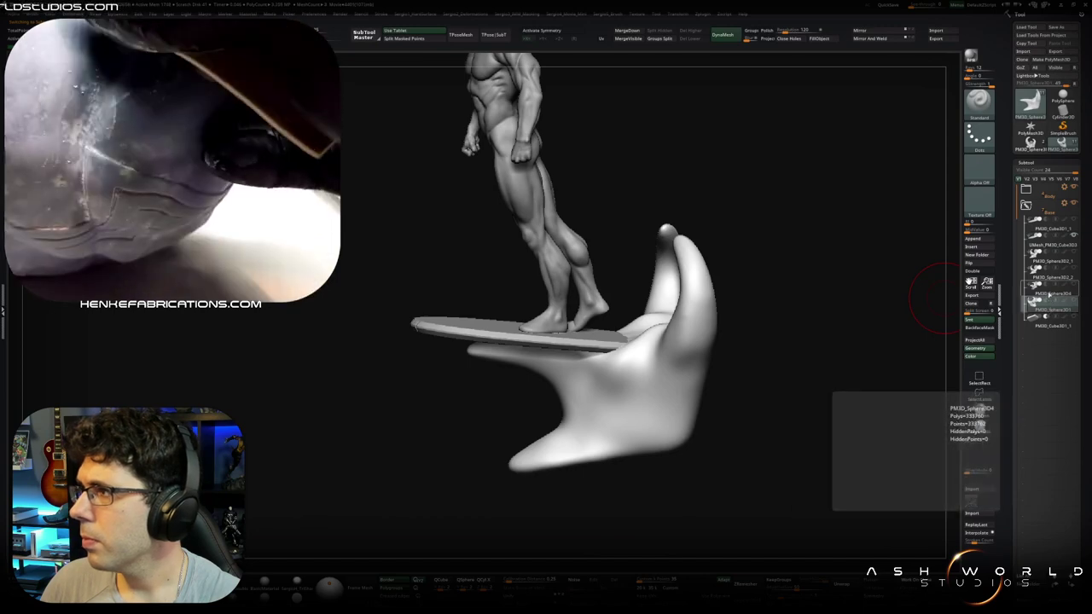
click(1055, 295)
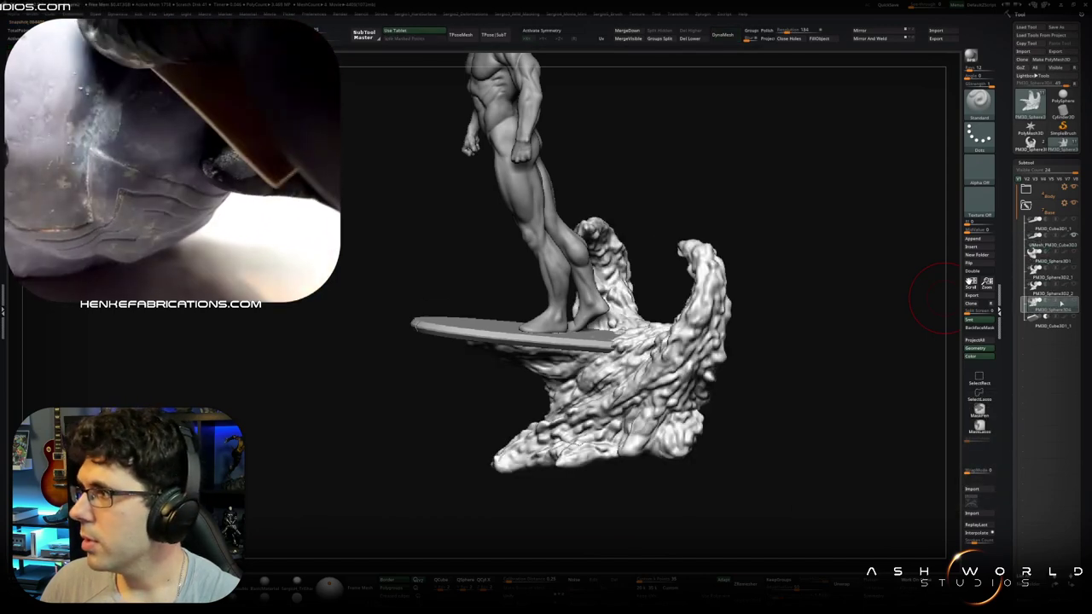
drag(733, 351, 705, 343)
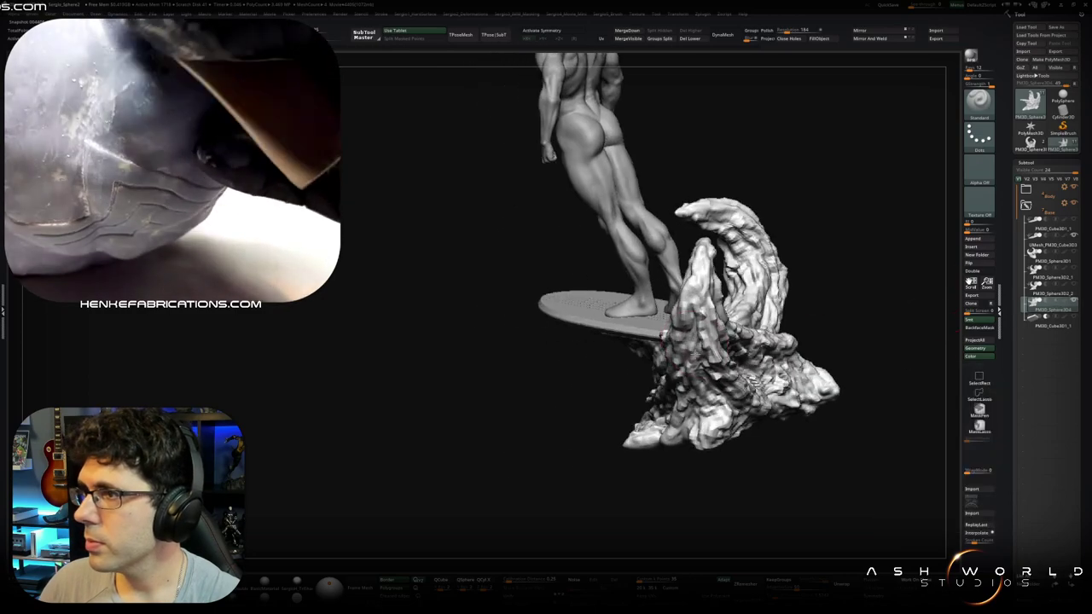
right_drag(633, 382, 679, 340)
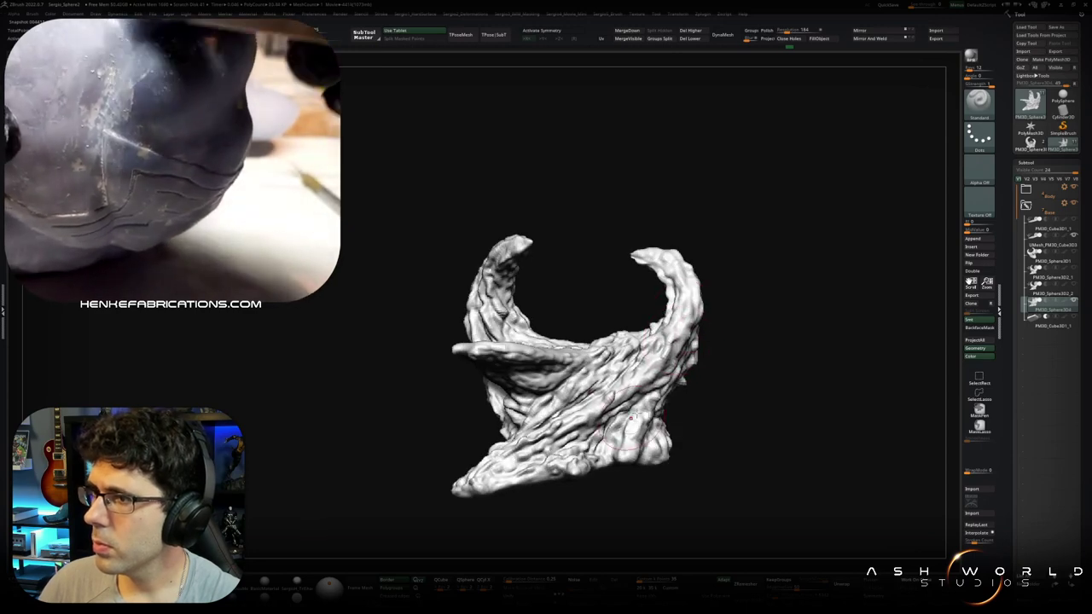
mouse_move(648, 395)
right_down()
mouse_move(561, 488)
mouse_move(534, 431)
mouse_move(558, 365)
mouse_move(474, 421)
mouse_move(516, 435)
right_up()
mouse_move(431, 316)
right_down()
mouse_move(462, 342)
mouse_move(401, 375)
mouse_move(447, 414)
mouse_move(528, 327)
right_up()
mouse_move(529, 422)
right_down()
mouse_move(589, 437)
mouse_move(512, 372)
right_up()
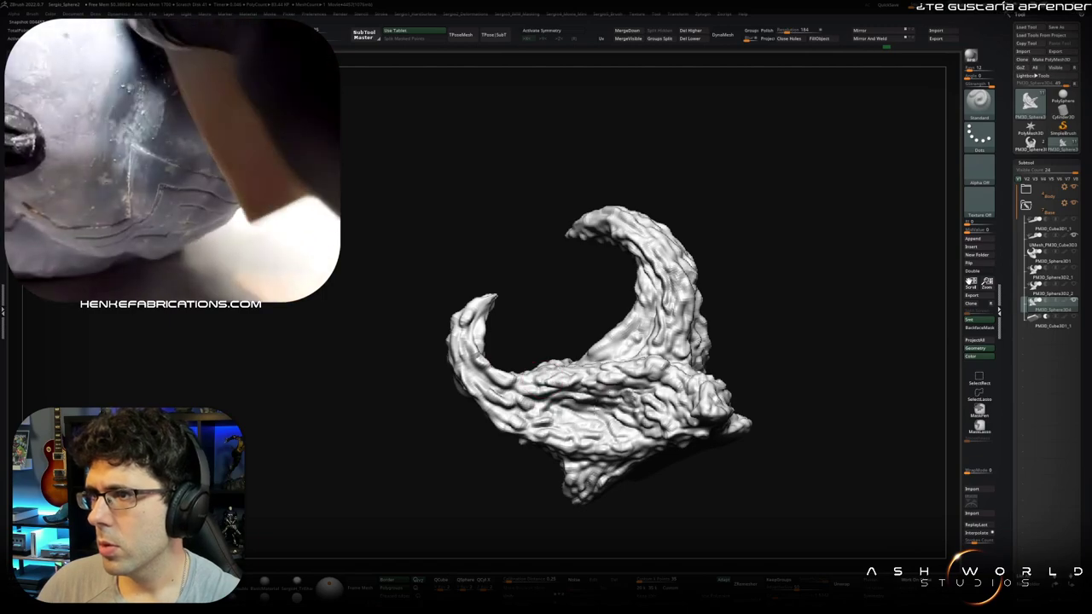
mouse_move(635, 402)
right_down()
mouse_move(614, 460)
mouse_move(636, 422)
right_up()
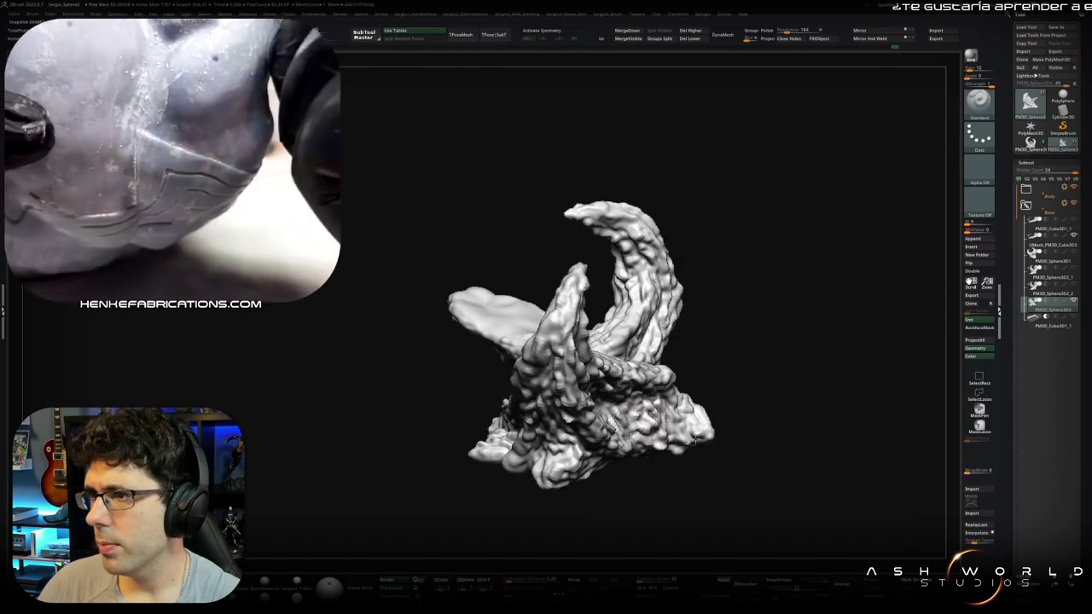
mouse_move(701, 435)
right_down()
mouse_move(598, 397)
mouse_move(618, 407)
mouse_move(563, 397)
right_up()
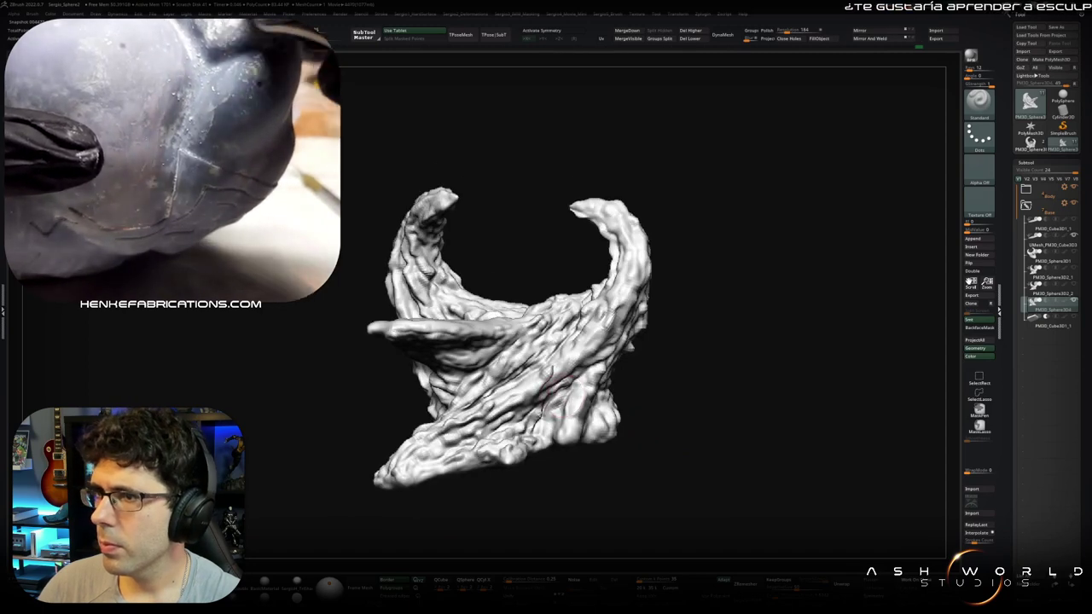
mouse_move(445, 459)
right_down()
mouse_move(465, 395)
mouse_move(419, 395)
right_up()
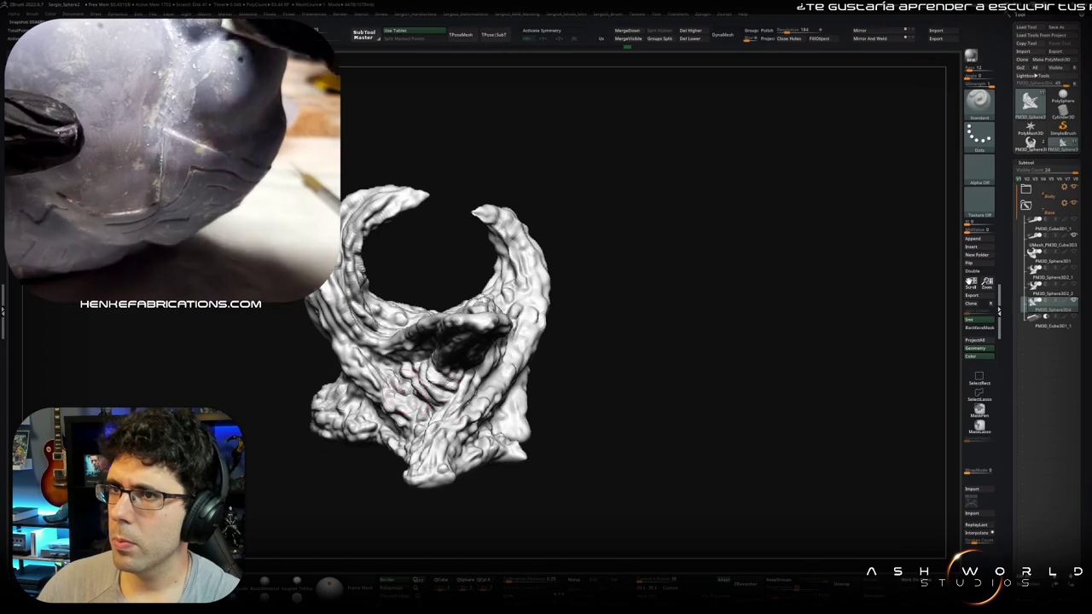
mouse_move(376, 295)
right_down()
mouse_move(397, 350)
mouse_move(375, 288)
right_up()
right_drag(521, 334, 477, 326)
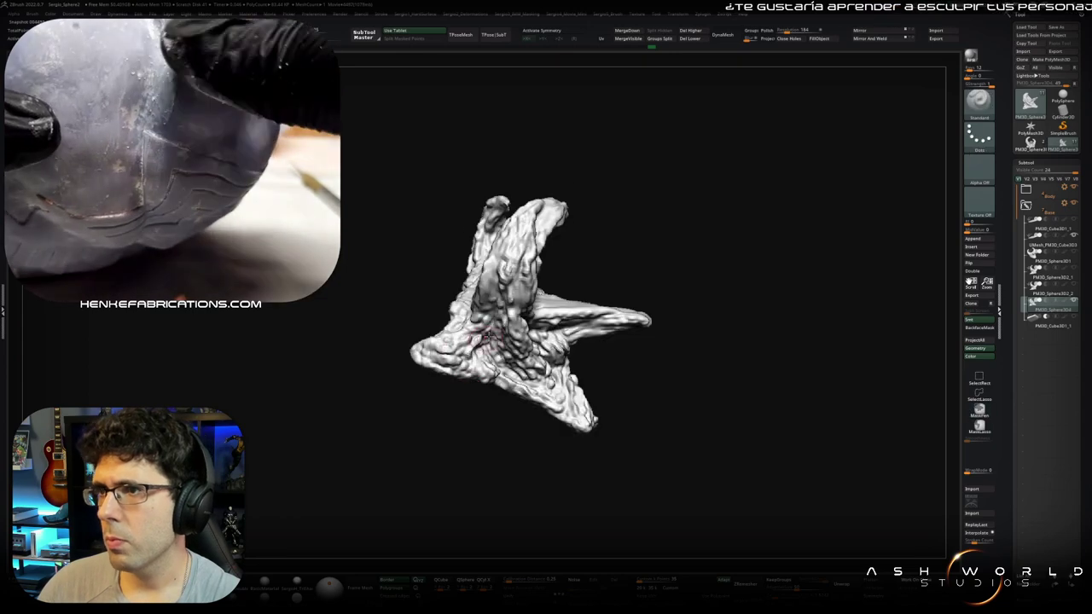
right_drag(585, 420, 517, 367)
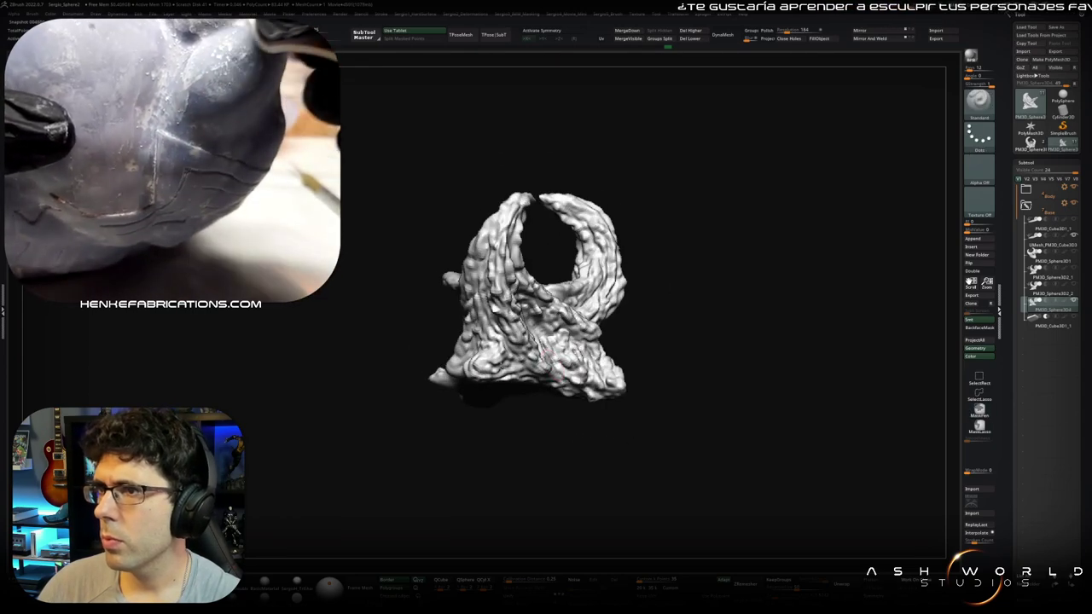
mouse_move(520, 295)
right_down()
mouse_move(506, 269)
mouse_move(556, 373)
mouse_move(593, 341)
mouse_move(520, 329)
right_up()
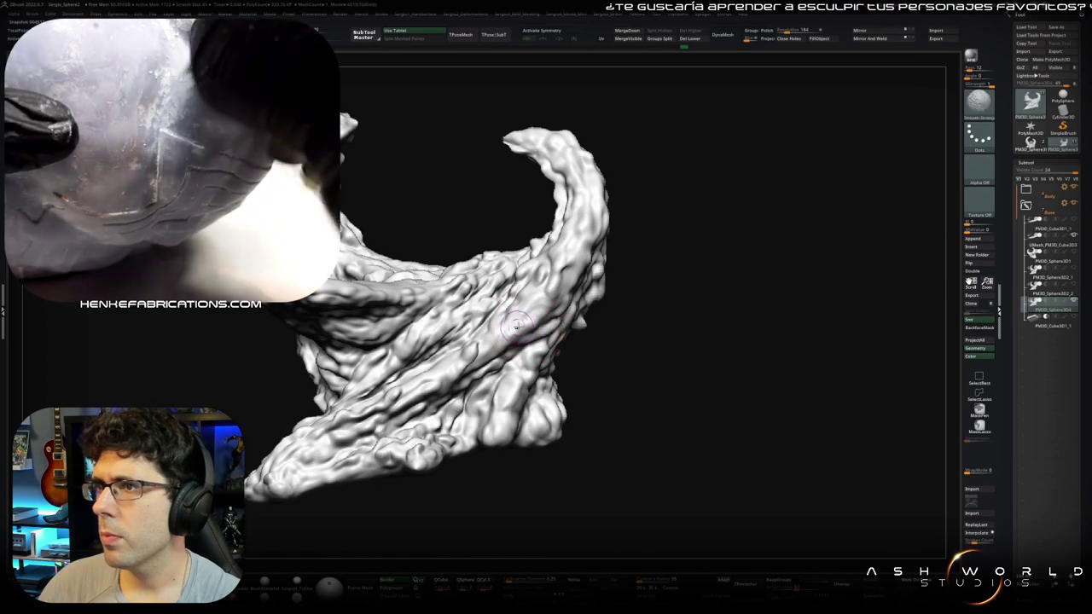
key(space)
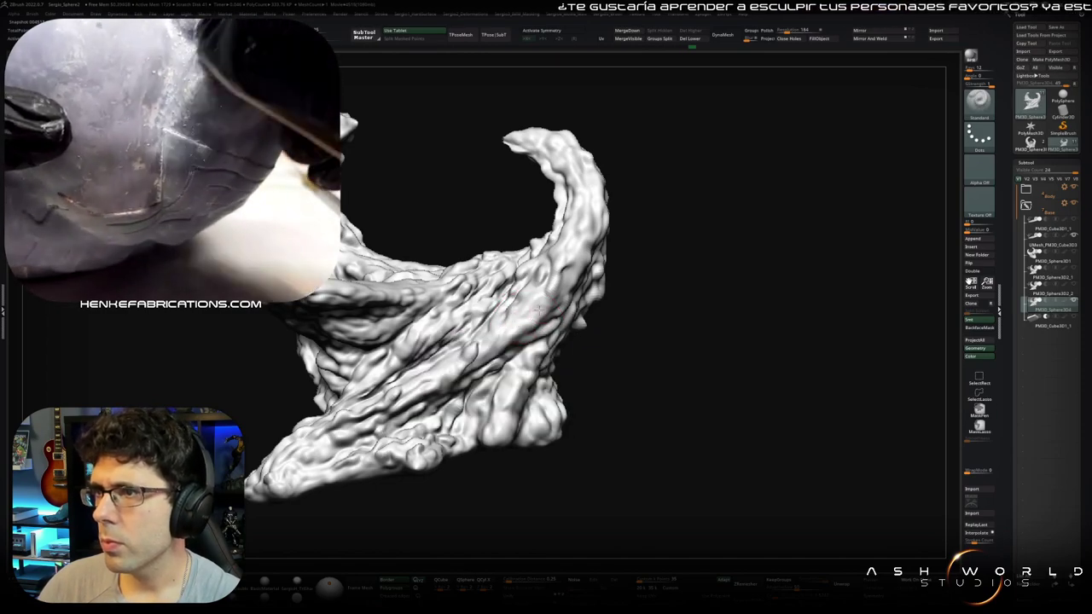
Step: Orbit the wave base through front, top and side-on views of its horns
right_drag(537, 297, 585, 266)
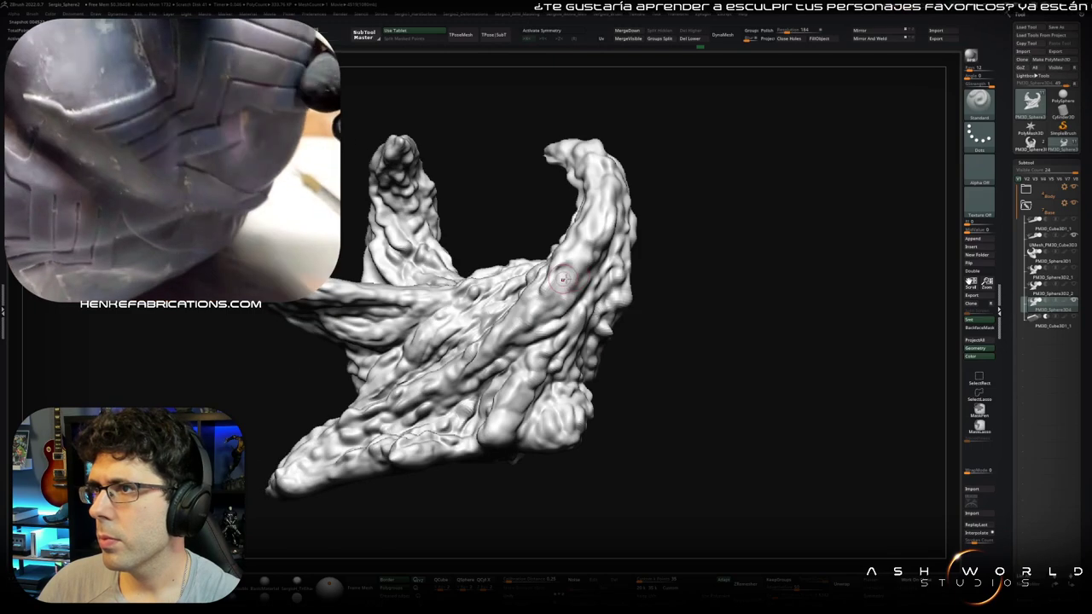
right_drag(601, 226, 554, 319)
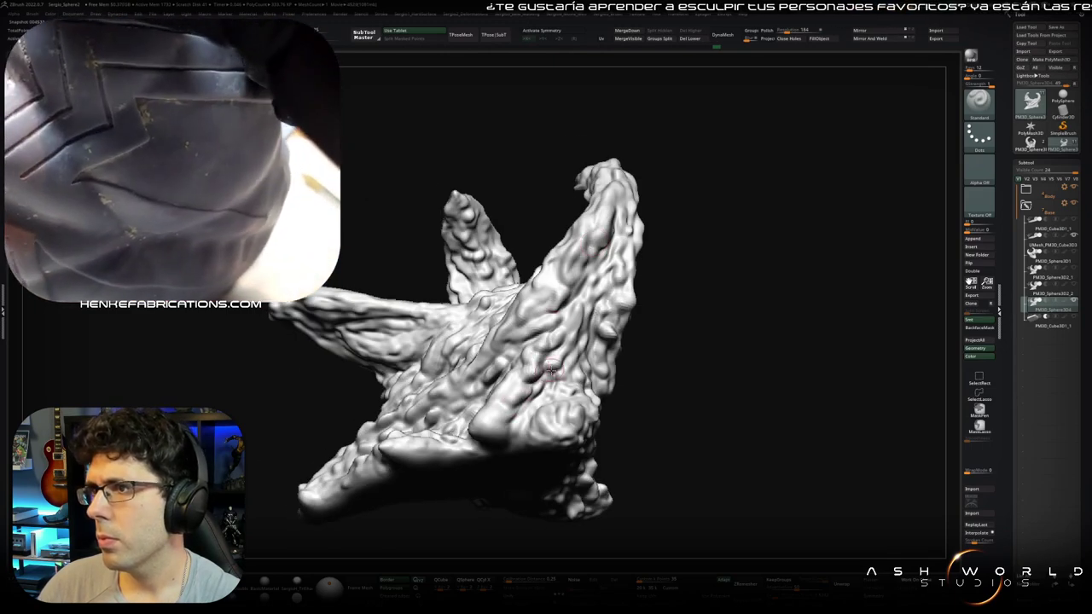
right_drag(550, 370, 543, 391)
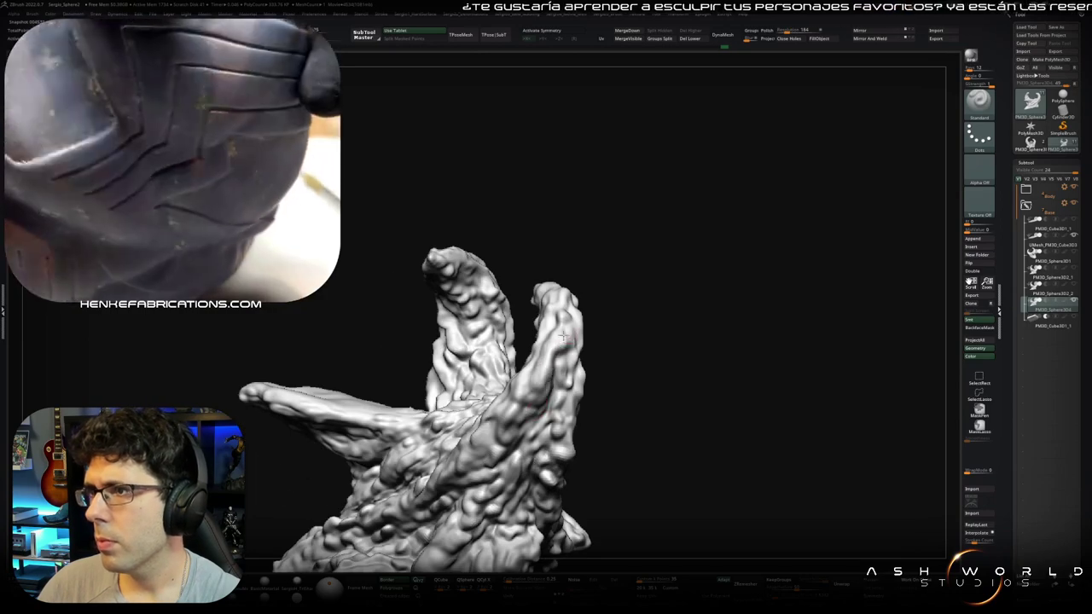
right_drag(560, 337, 609, 397)
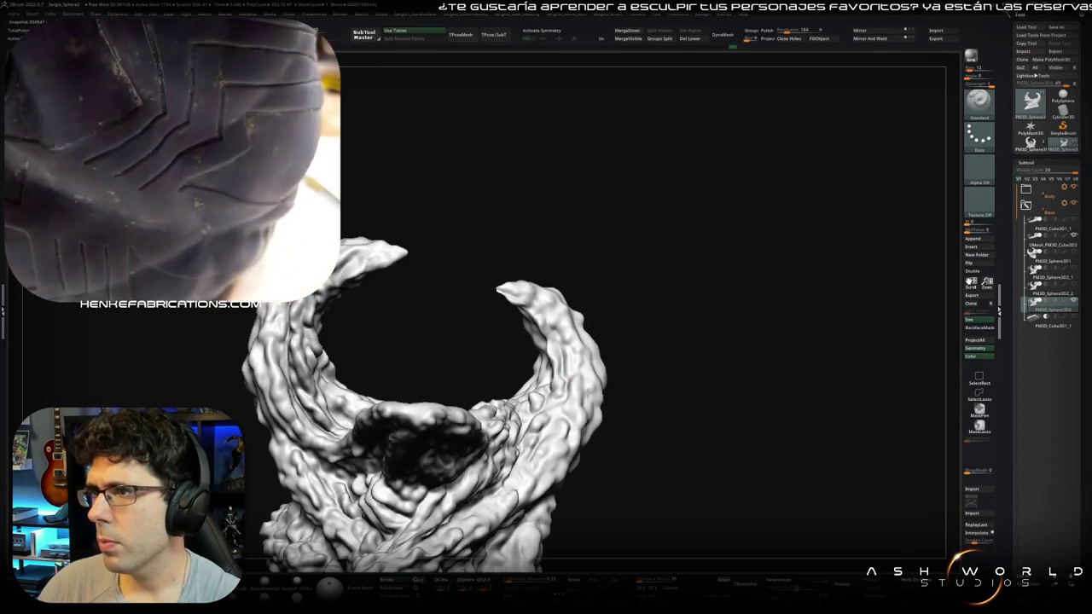
mouse_move(564, 319)
right_down()
mouse_move(587, 392)
mouse_move(558, 344)
right_up()
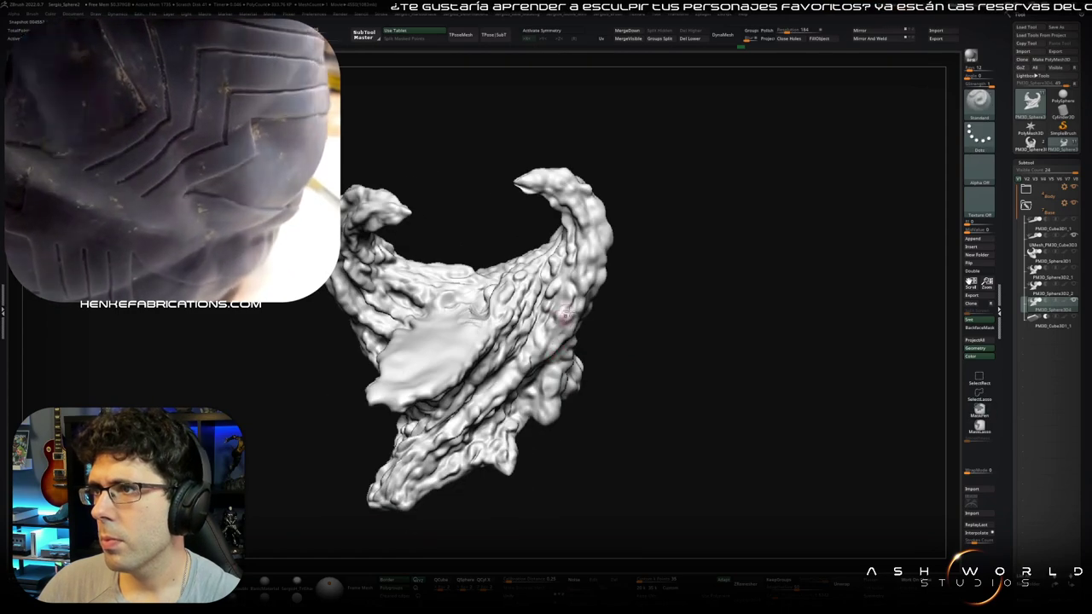
right_drag(529, 367, 502, 380)
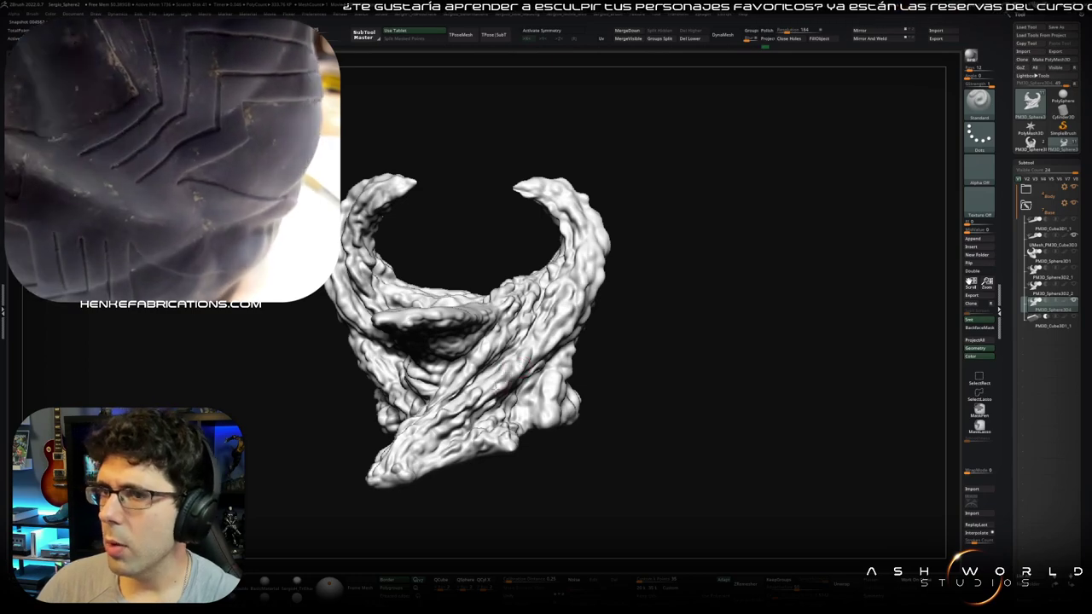
ctrl+right_drag(497, 331, 524, 383)
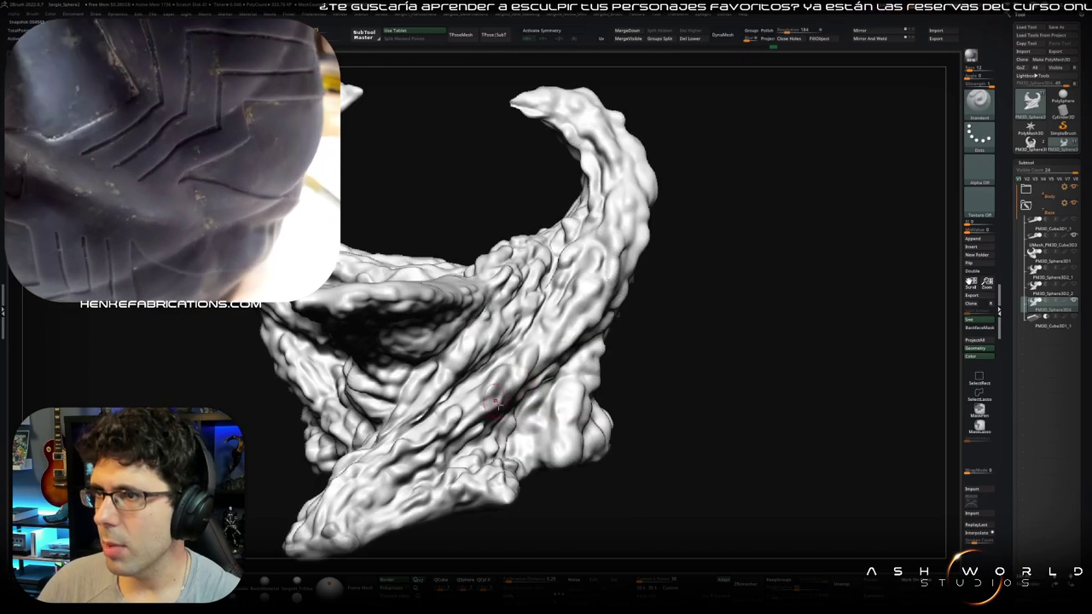
right_drag(575, 454, 577, 416)
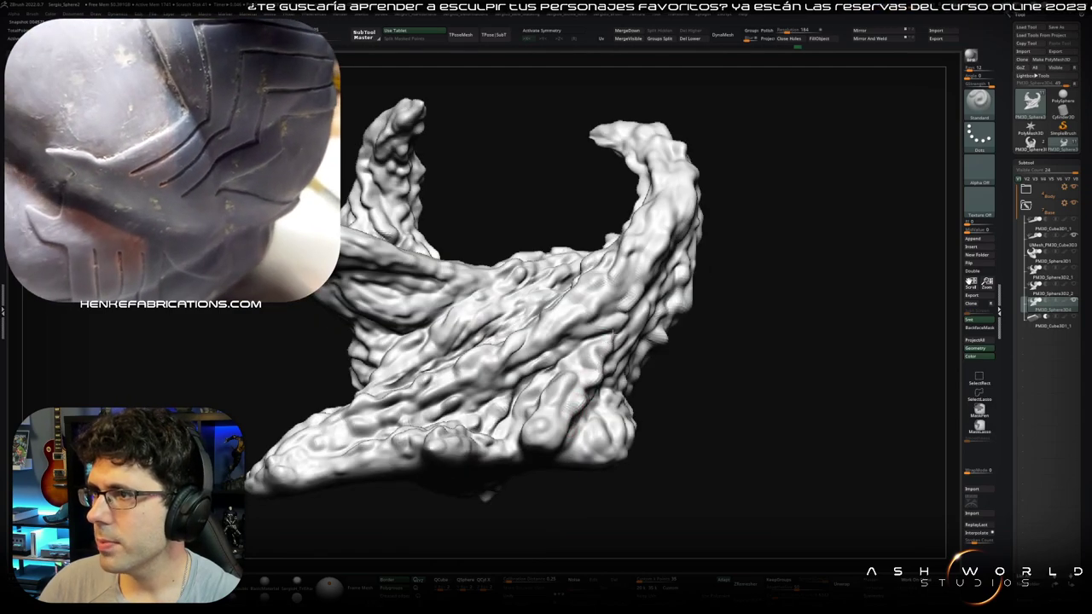
right_drag(574, 344, 501, 377)
right_drag(529, 341, 518, 331)
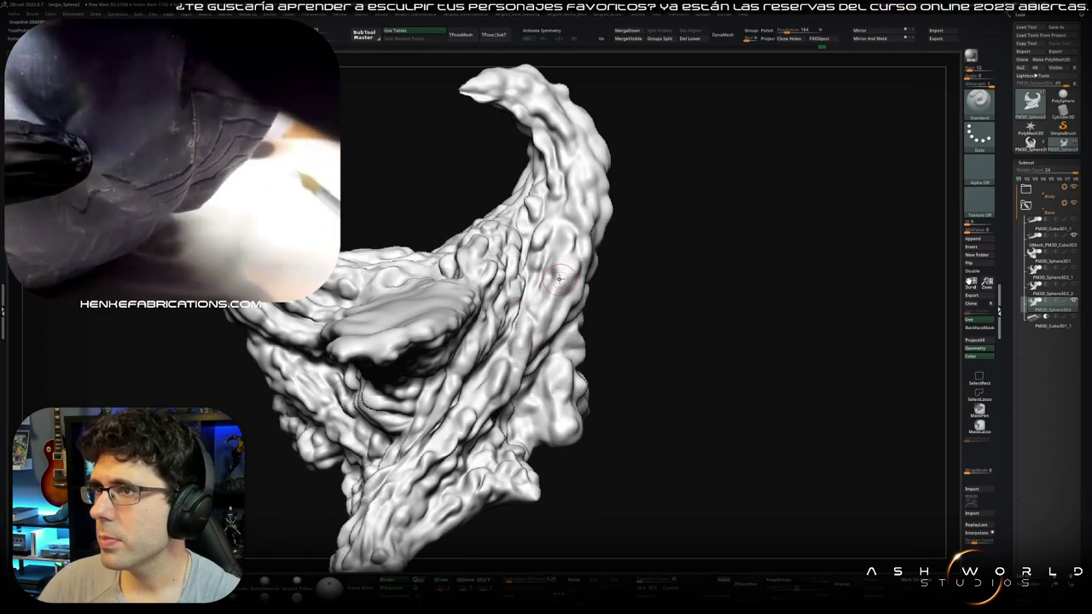
Step: Select the DamStandard brush with the B, D, S shortcut
key(b)
key(d)
key(s)
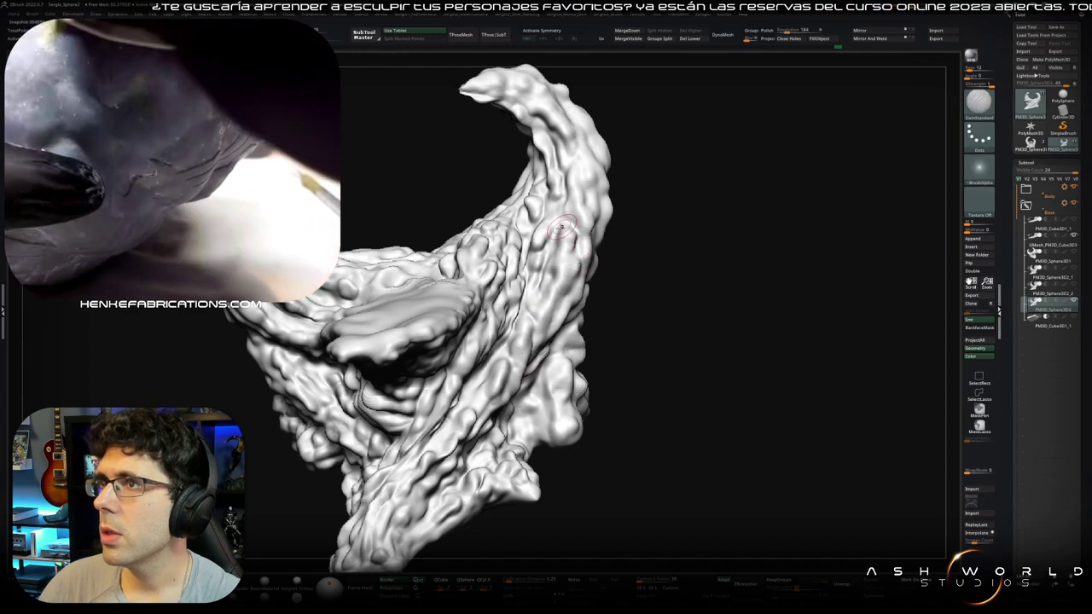
Step: Rotate the base to a new angle and select the DamStandard brush
right_drag(562, 343, 530, 320)
right_drag(578, 288, 563, 331)
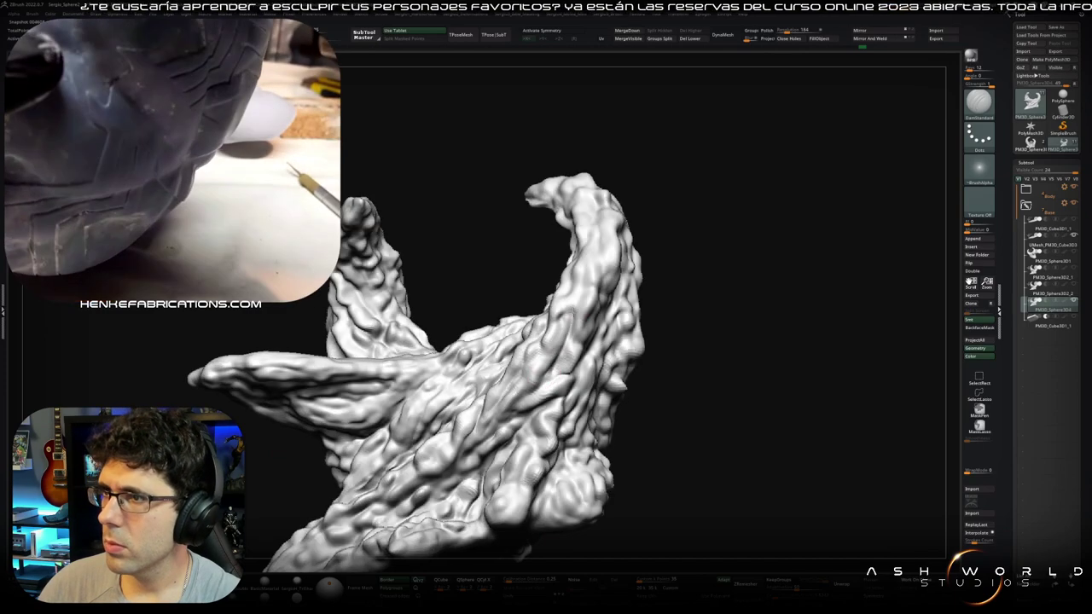
key(b)
key(d)
key(s)
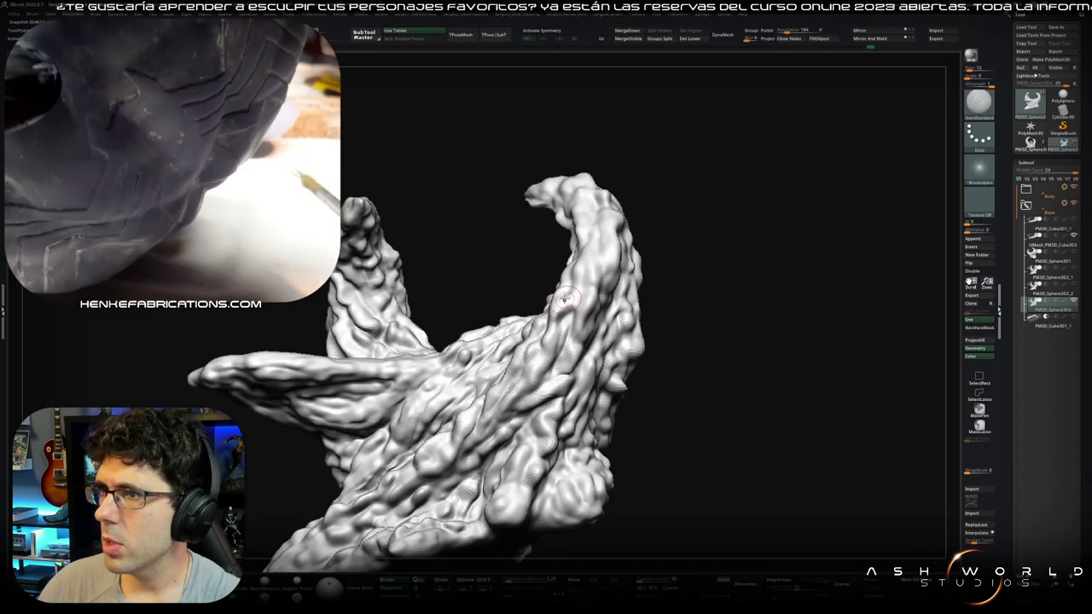
Step: Carve a crease up the horn's upper curl and smooth the horn surface around it
right_drag(591, 254, 588, 286)
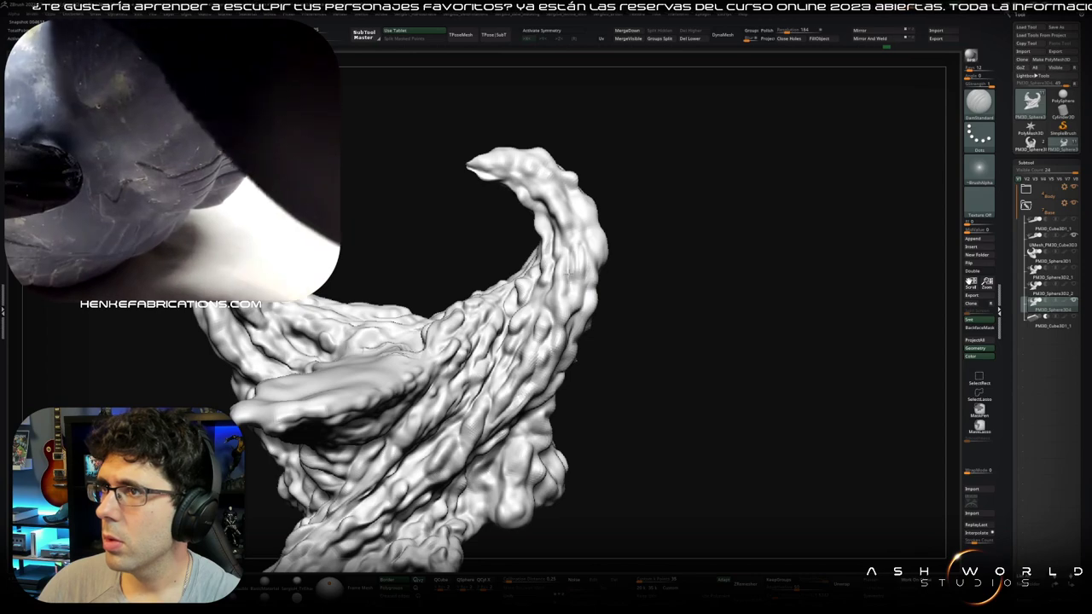
key(shift)
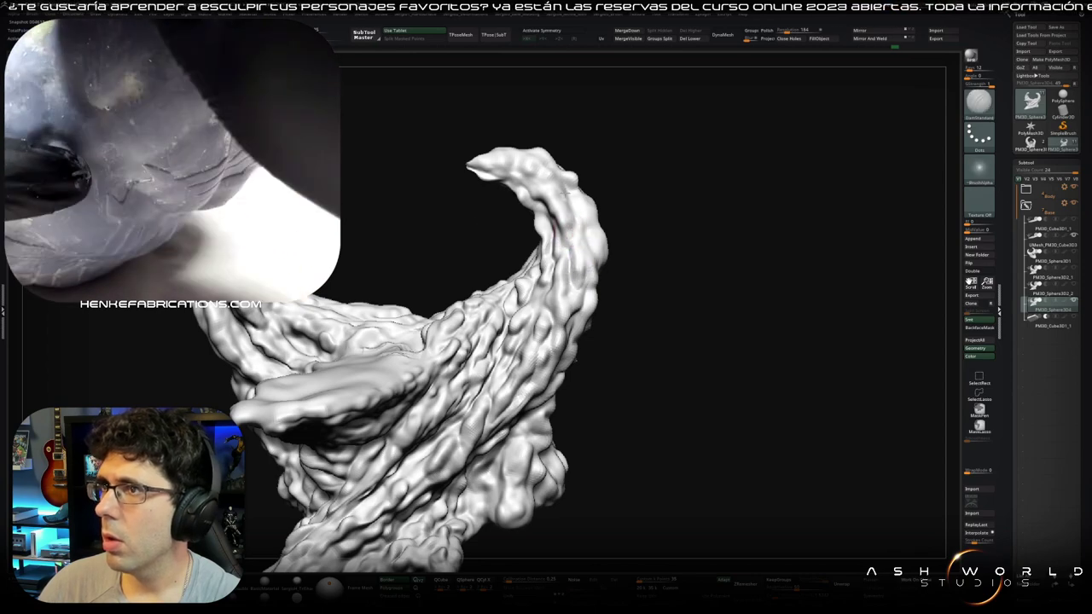
right_drag(577, 218, 578, 210)
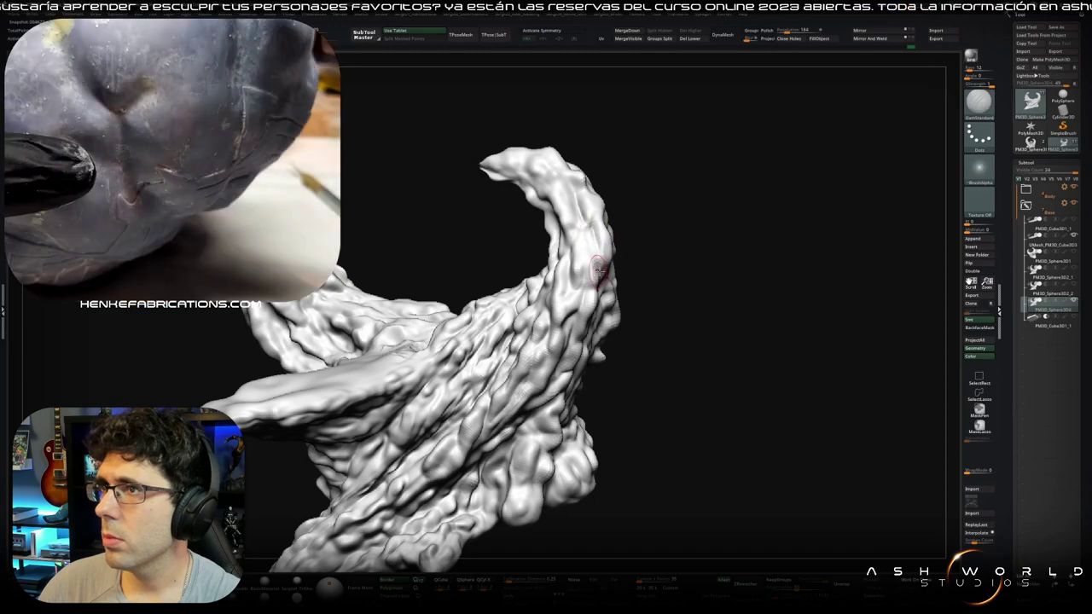
right_drag(594, 230, 574, 232)
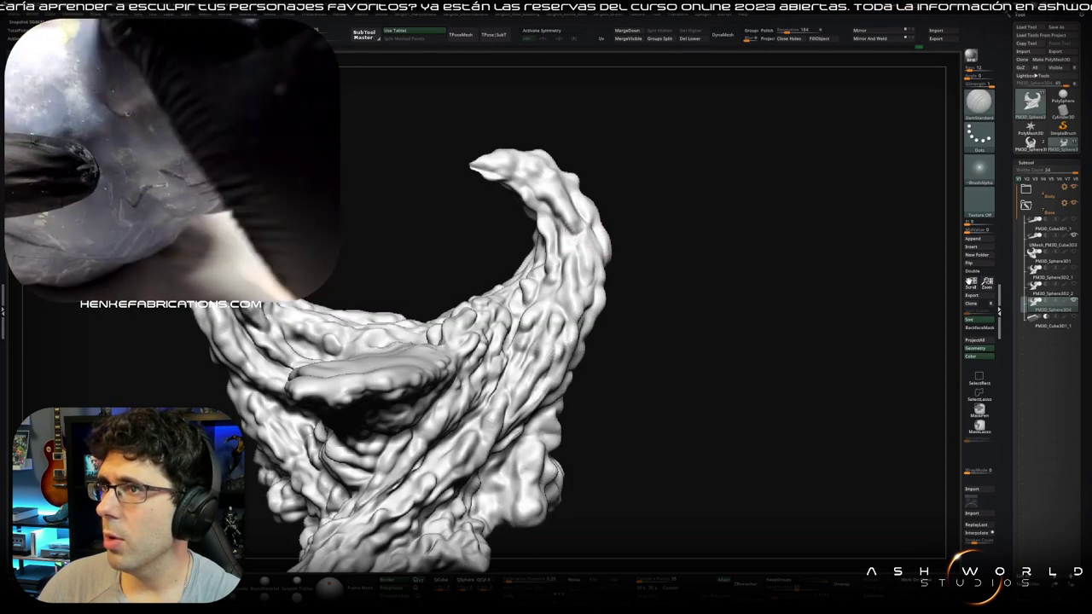
drag(563, 243, 526, 181)
right_drag(563, 170, 579, 275)
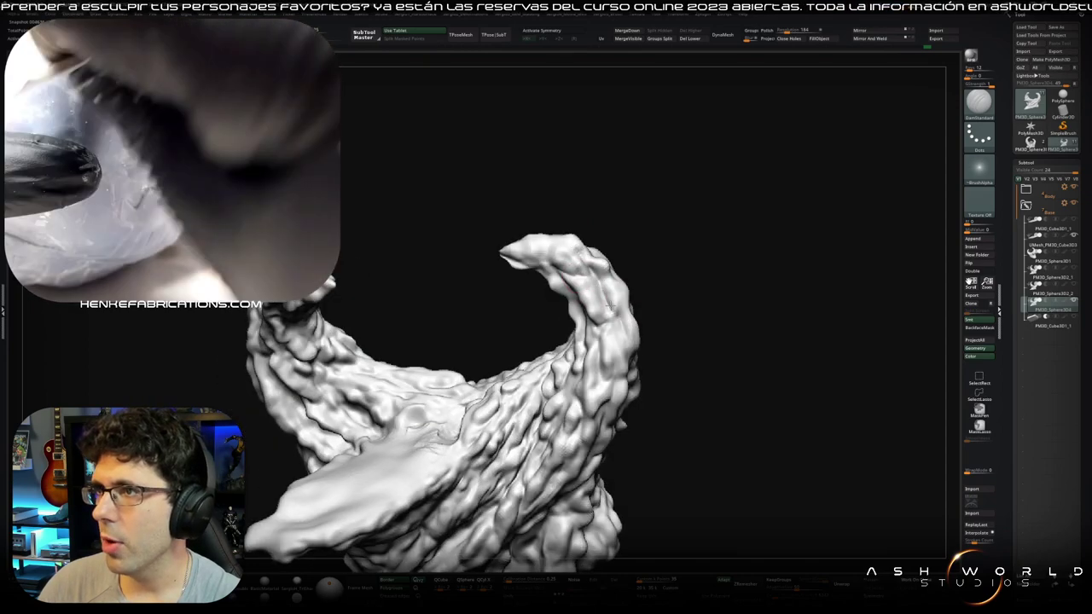
shift+drag(608, 305, 584, 278)
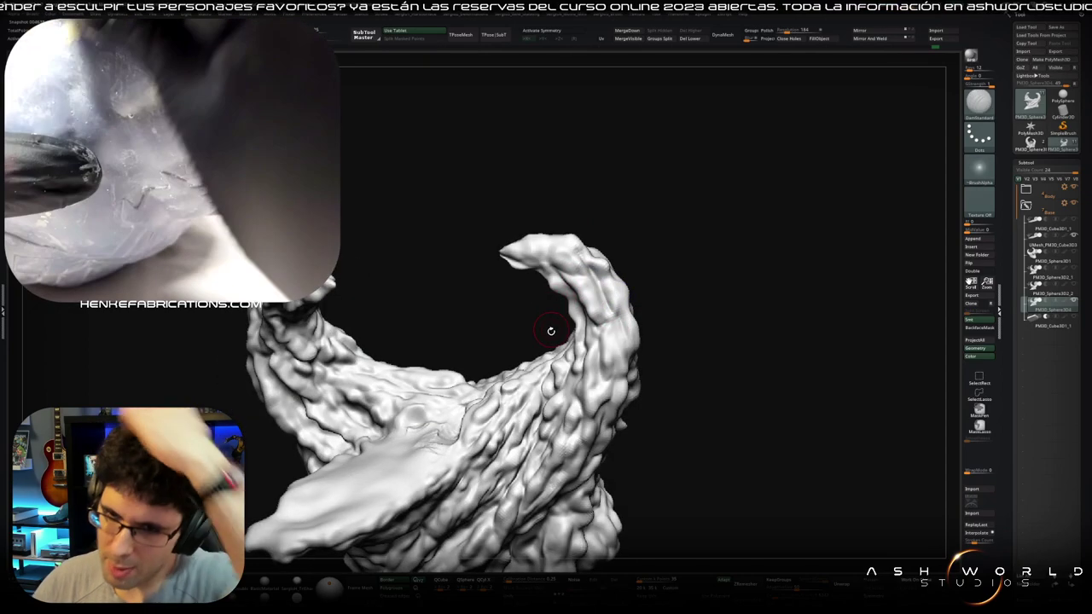
Step: Turn the base around to inspect both horns, ending on a zoomed side view
right_drag(548, 317, 630, 291)
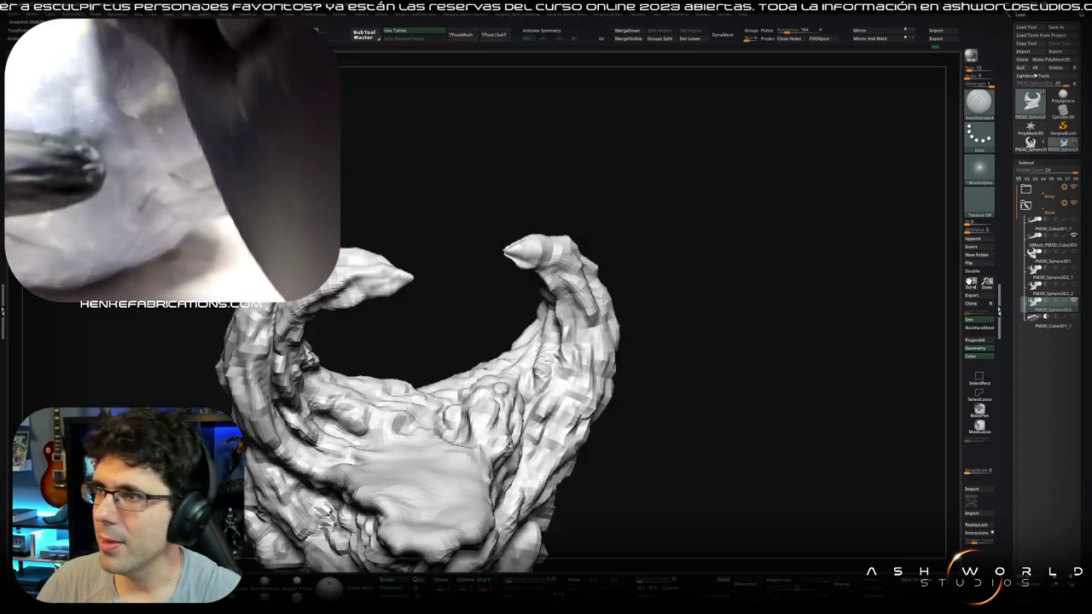
right_drag(600, 293, 564, 294)
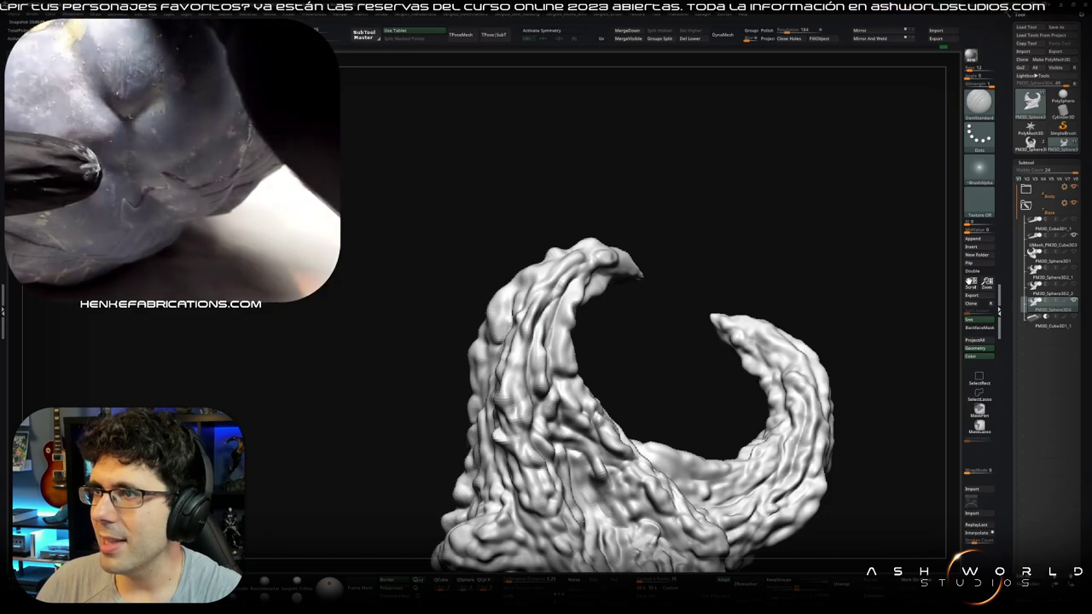
right_drag(563, 300, 544, 292)
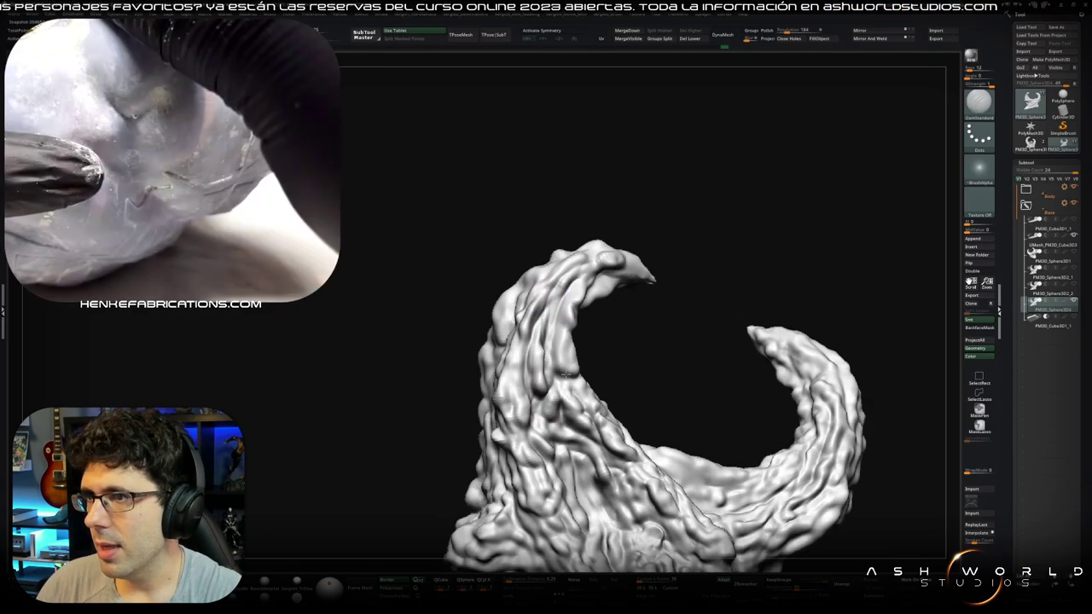
mouse_move(597, 401)
right_down()
mouse_move(641, 447)
mouse_move(639, 376)
right_up()
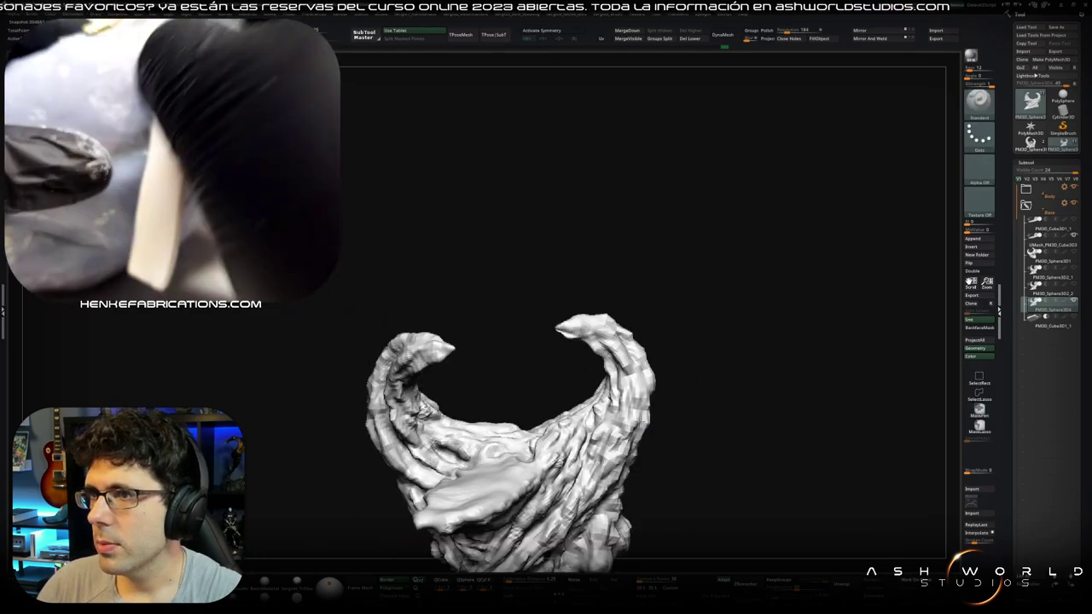
right_drag(616, 344, 633, 372)
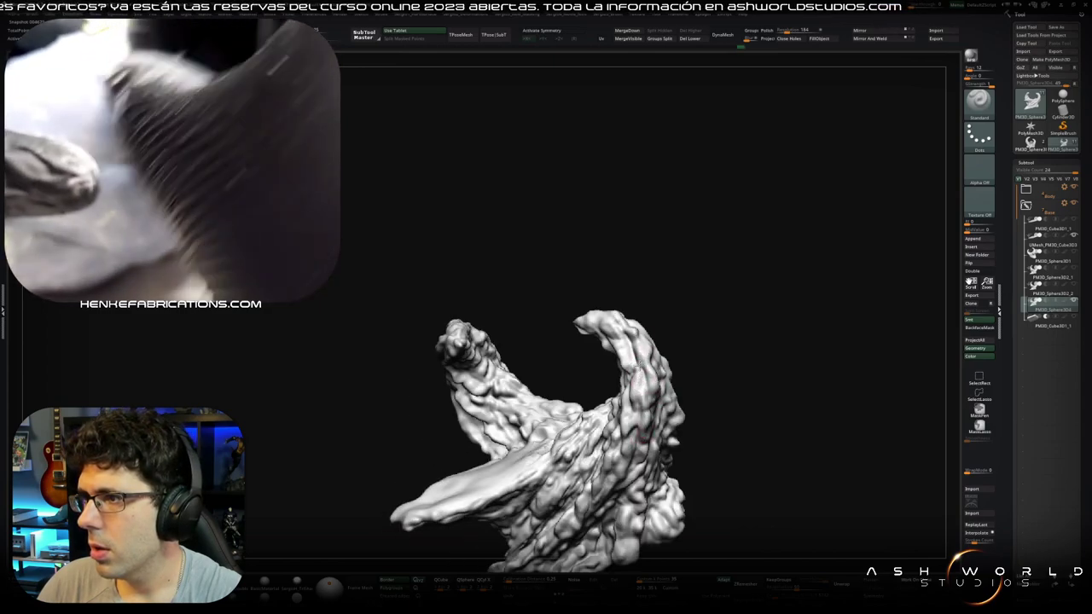
right_drag(616, 350, 594, 336)
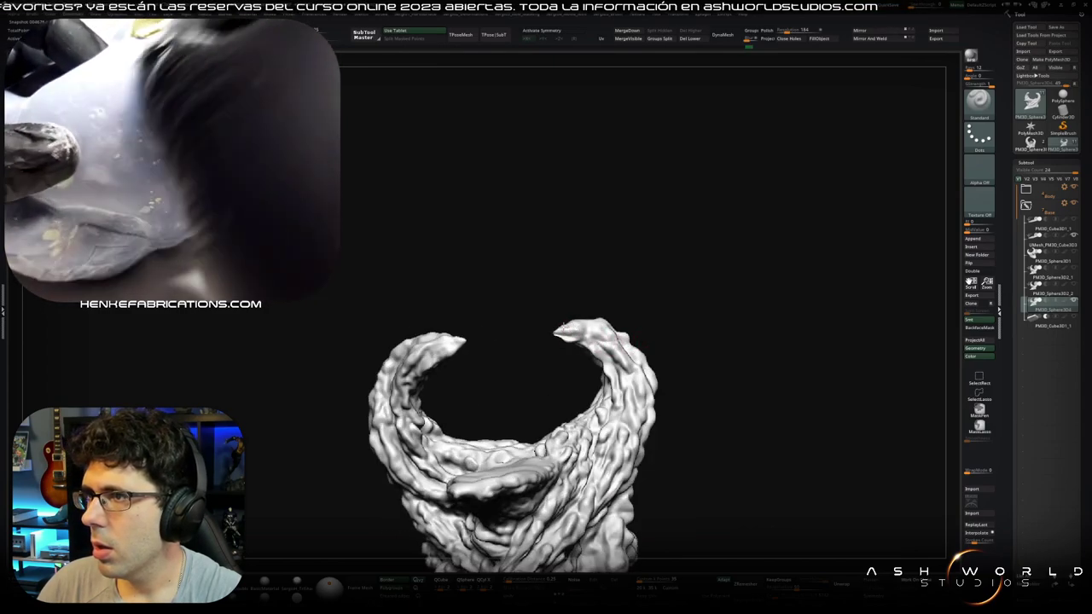
mouse_move(602, 358)
right_down()
mouse_move(586, 304)
mouse_move(605, 377)
mouse_move(603, 315)
right_up()
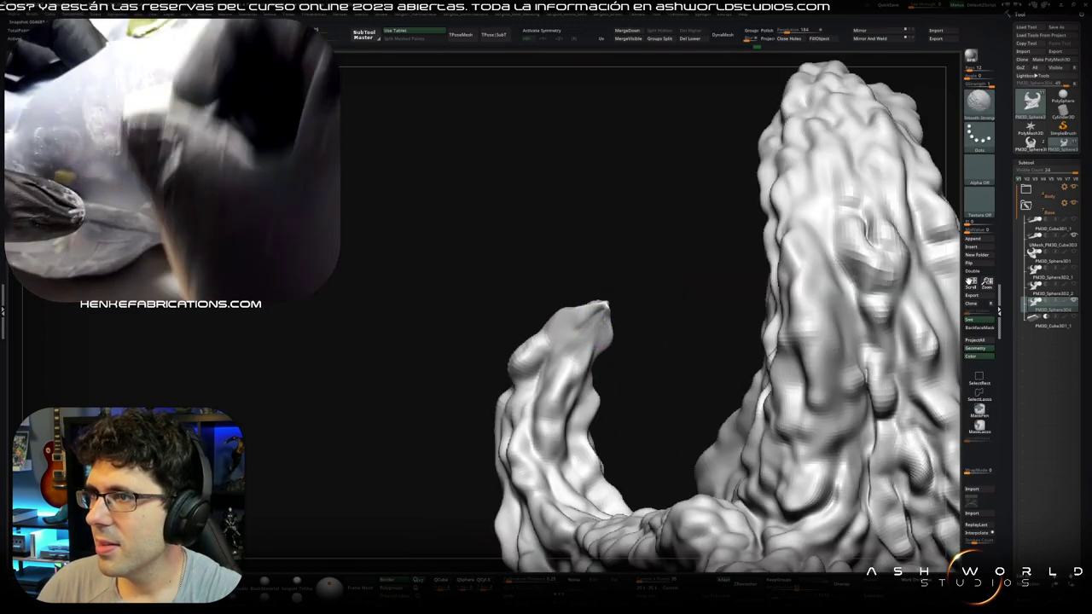
Step: Sculpt along the left horn's surface, then check the horn tip from the side
drag(602, 352, 562, 371)
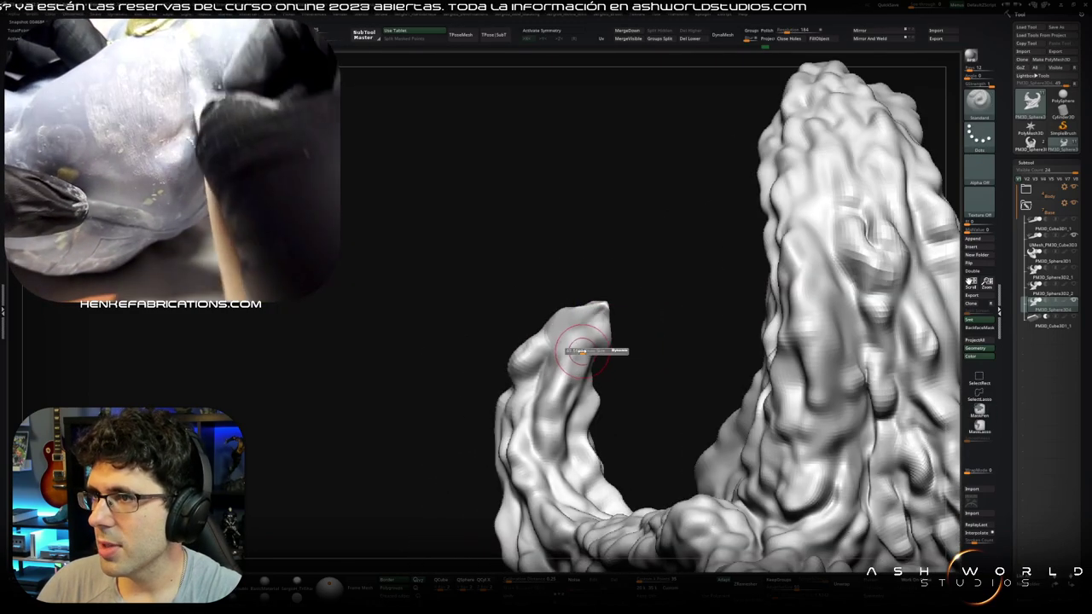
right_drag(572, 319, 600, 345)
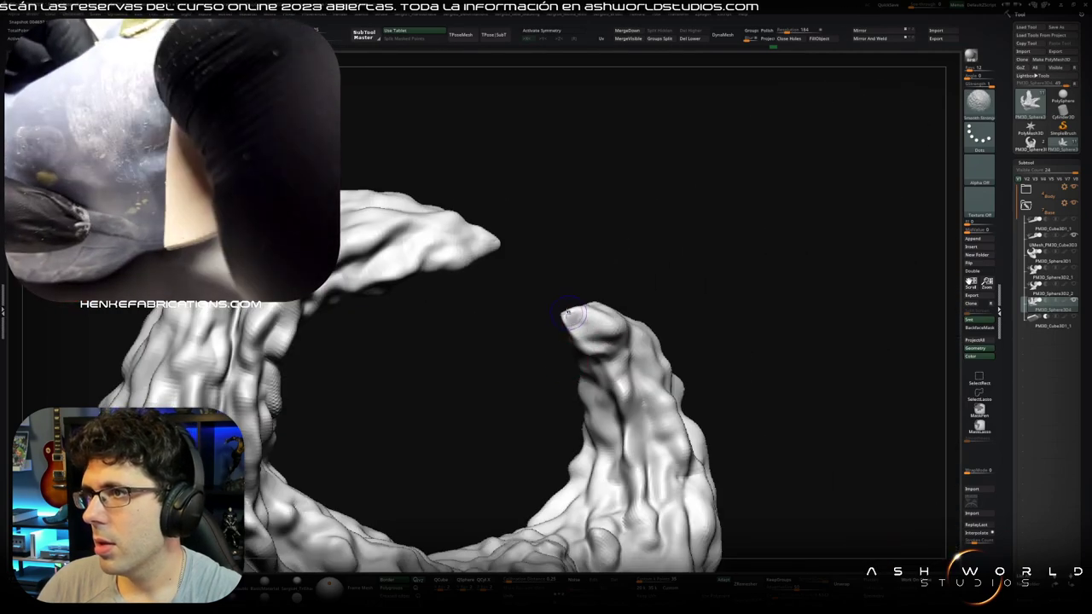
right_drag(578, 321, 632, 350)
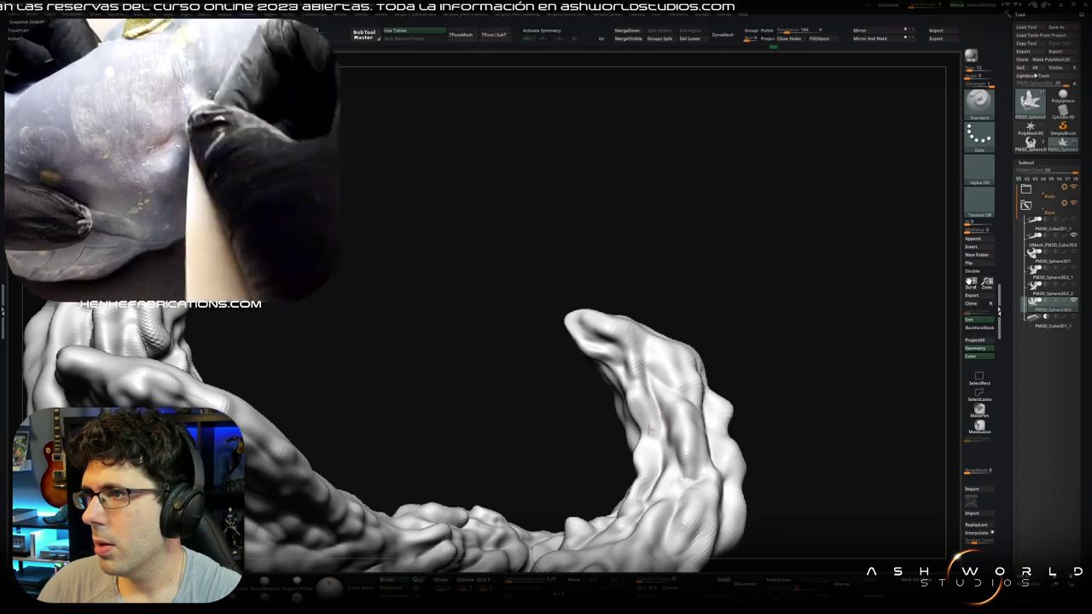
mouse_move(636, 479)
right_down()
mouse_move(610, 359)
mouse_move(541, 298)
mouse_move(597, 399)
mouse_move(597, 361)
mouse_move(560, 324)
mouse_move(601, 333)
mouse_move(591, 341)
right_up()
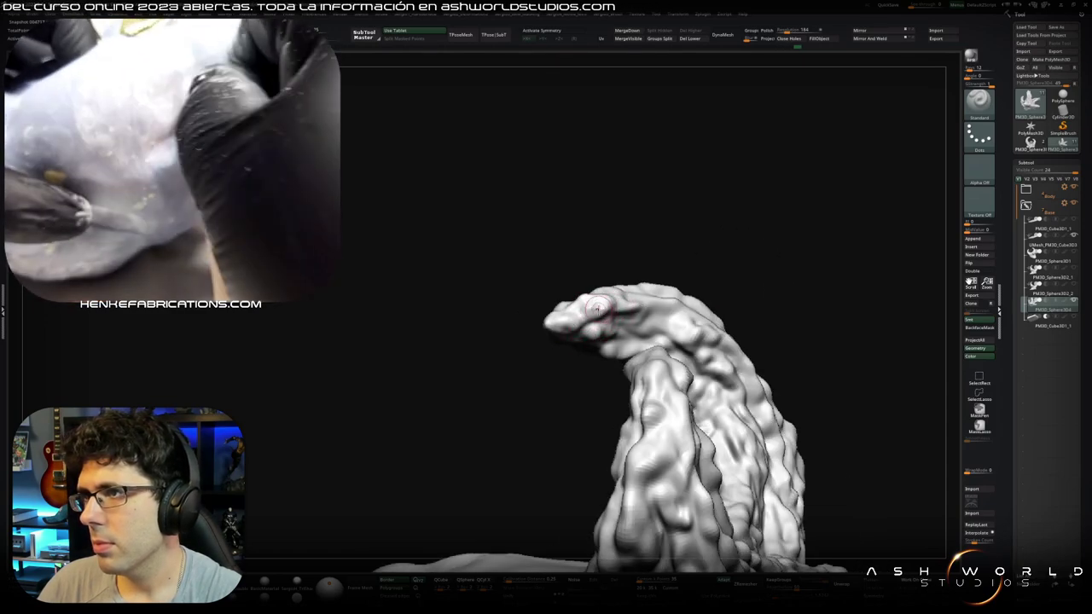
mouse_move(607, 317)
right_down()
mouse_move(589, 324)
mouse_move(600, 321)
right_up()
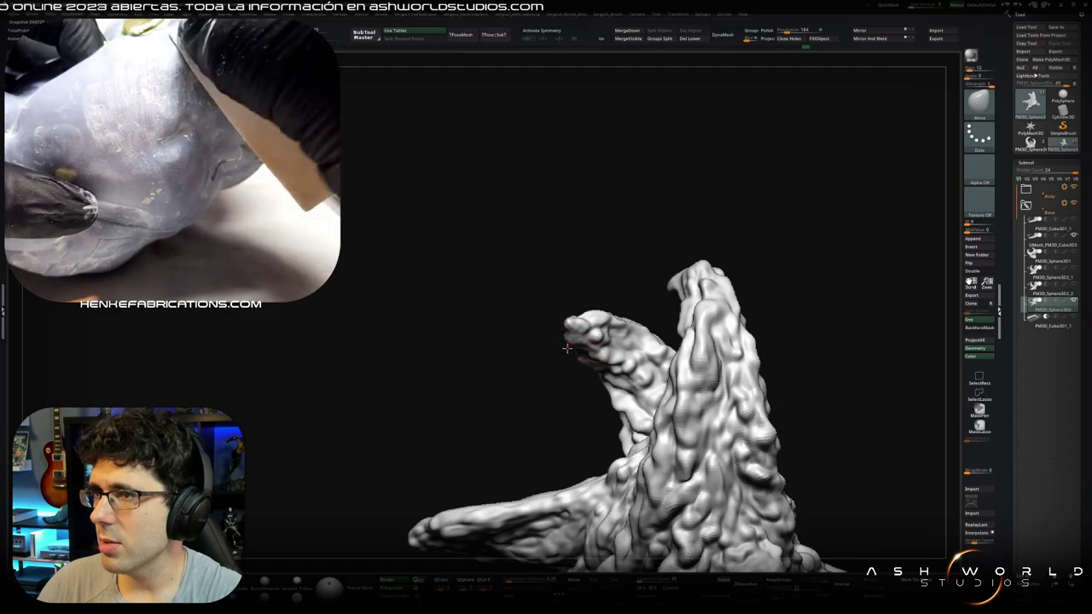
Step: Step the base down a subdivision level and back to full detail, then show the figure again
key(shift+d)
key(shift+d)
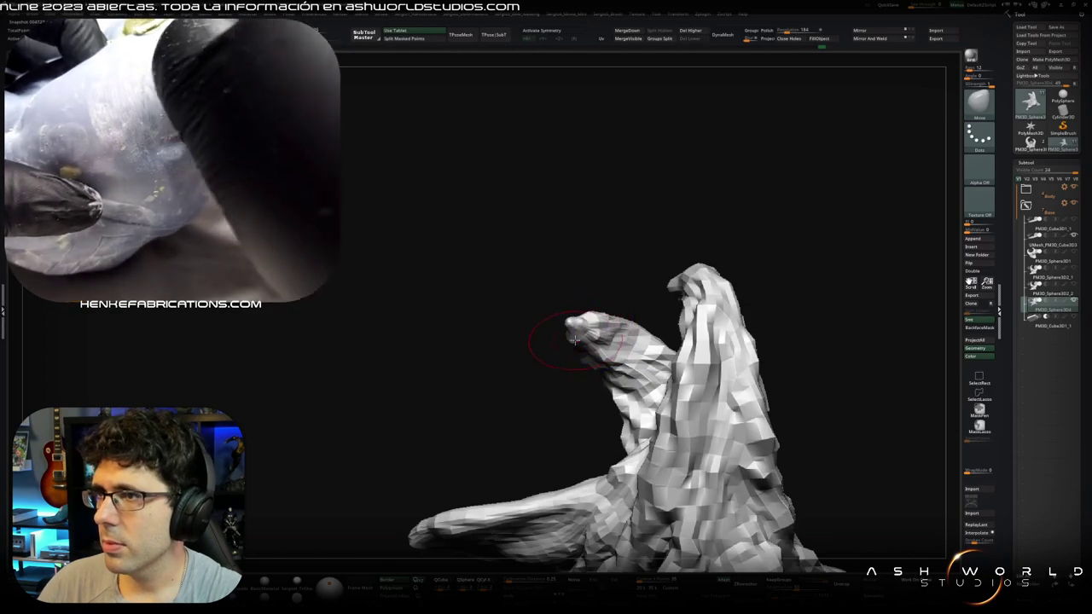
mouse_move(569, 341)
right_down()
mouse_move(592, 304)
mouse_move(669, 321)
mouse_move(732, 288)
right_up()
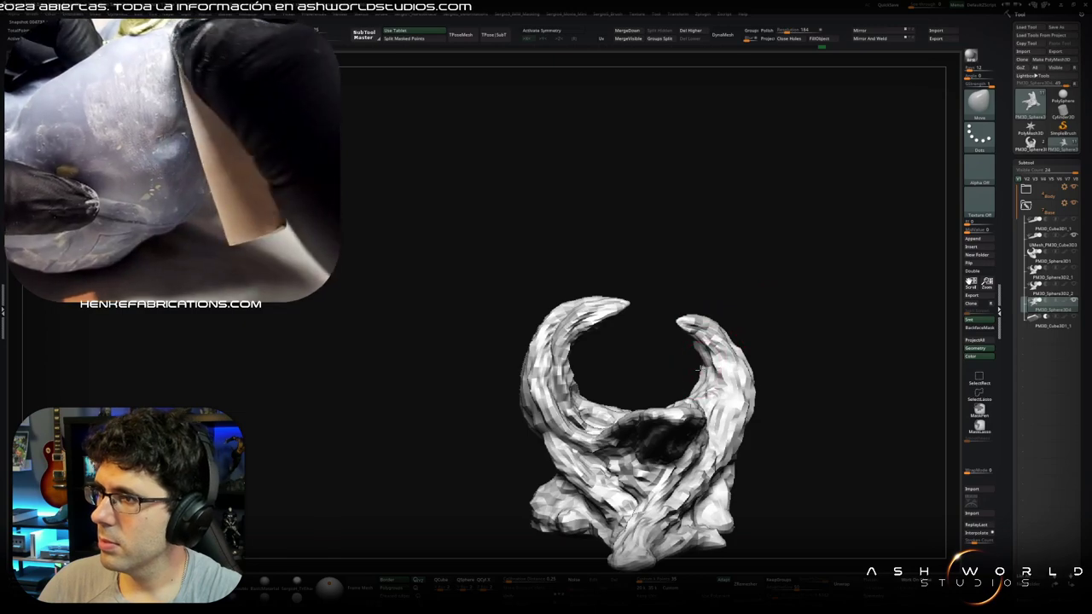
key(d)
key(d)
mouse_move(702, 372)
alt+right_down()
mouse_move(785, 377)
mouse_move(726, 358)
mouse_move(745, 385)
mouse_move(706, 366)
mouse_move(710, 345)
alt+right_up()
key(ctrl)
ctrl+shift+click(702, 395)
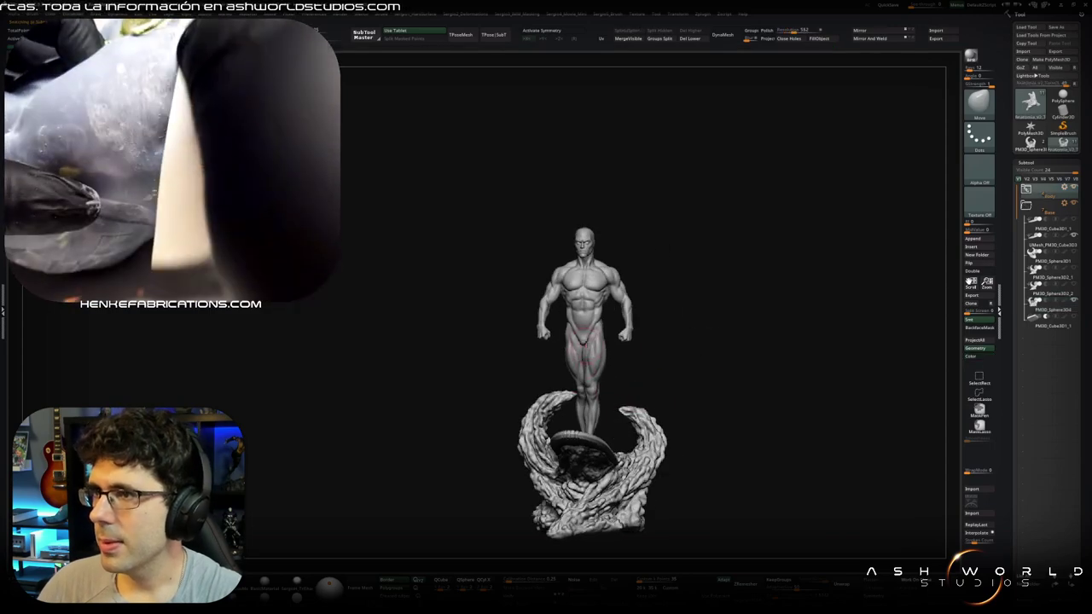
Step: Isolate the pelvis piece and frame it close on the fold above the right thigh
key(f)
mouse_move(554, 367)
ctrl+right_down()
mouse_move(597, 384)
mouse_move(649, 366)
ctrl+right_up()
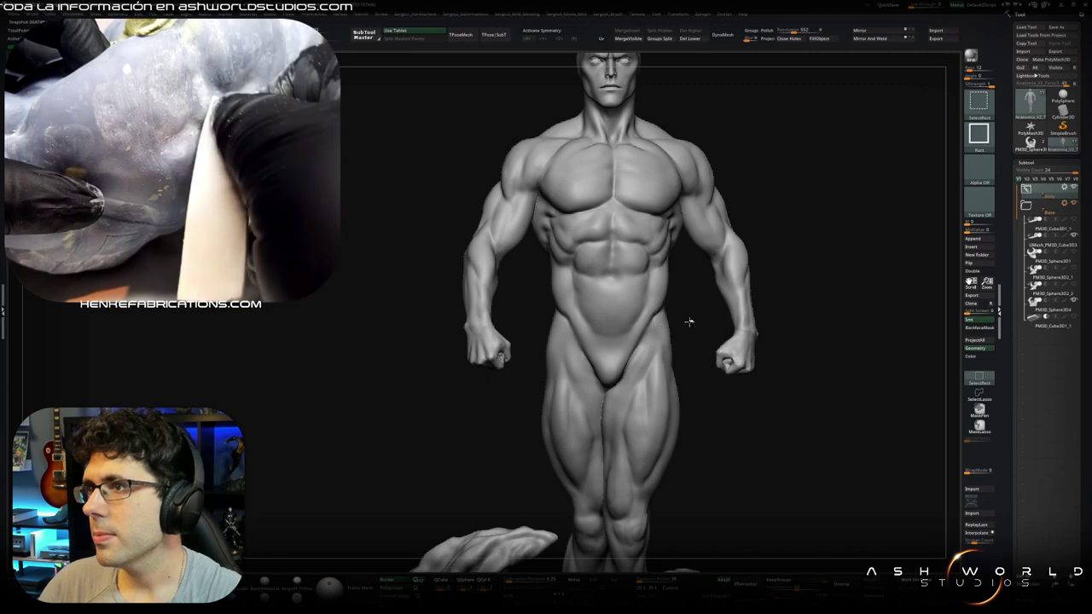
ctrl+shift+drag(691, 319, 532, 460)
key(f)
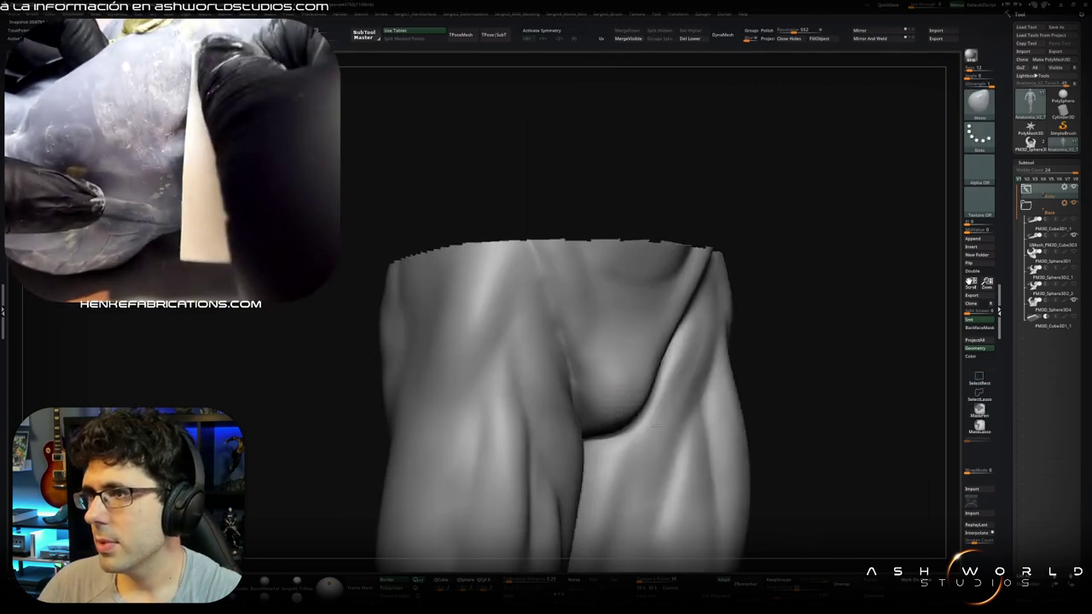
mouse_move(629, 447)
ctrl+right_down()
mouse_move(597, 439)
mouse_move(600, 401)
mouse_move(574, 335)
mouse_move(590, 341)
mouse_move(600, 313)
ctrl+right_up()
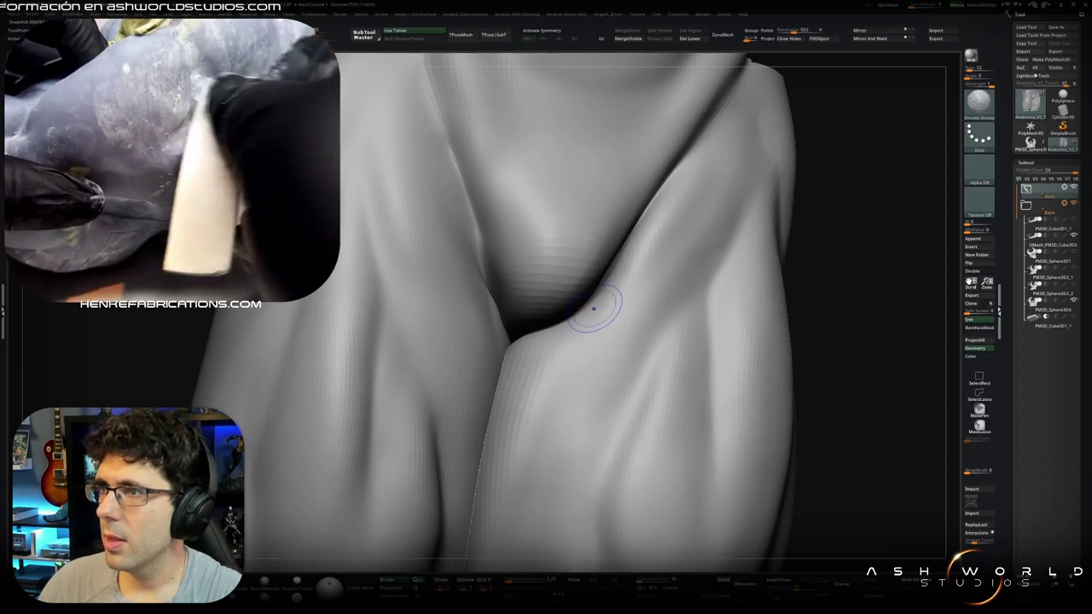
mouse_move(600, 303)
right_down()
mouse_move(589, 322)
mouse_move(615, 328)
mouse_move(597, 316)
right_up()
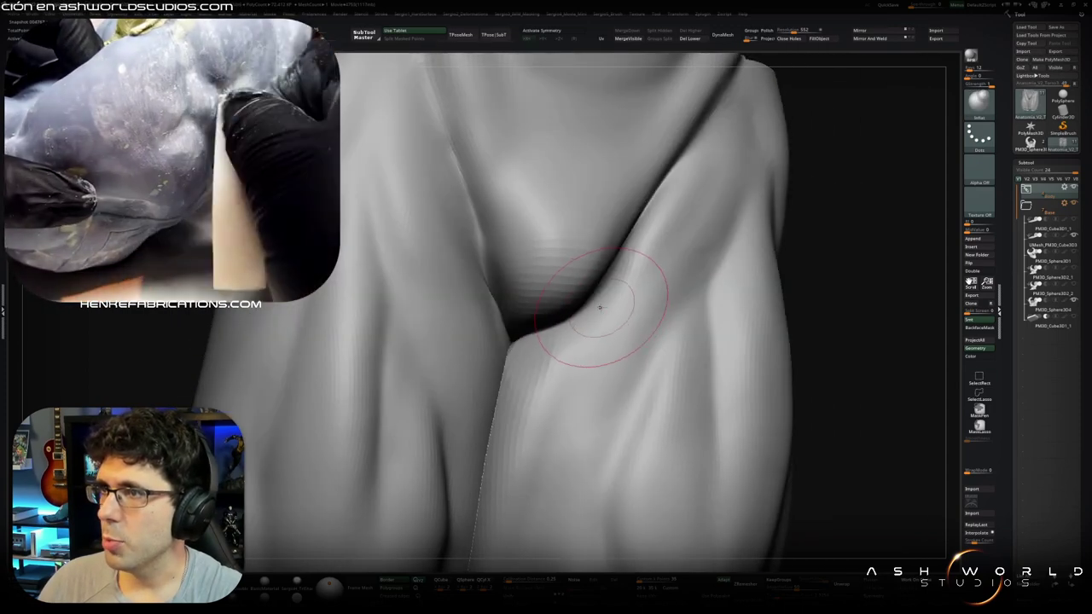
Step: Sculpt the crease above the right thigh and briefly toggle the polygroup wireframe display
shift+drag(578, 341, 561, 293)
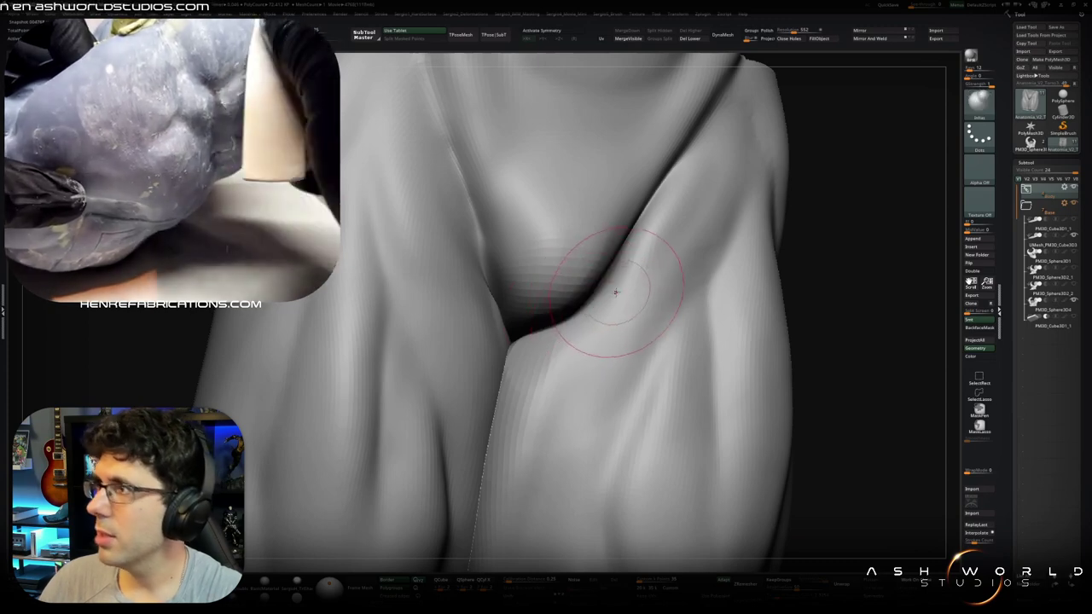
key(space)
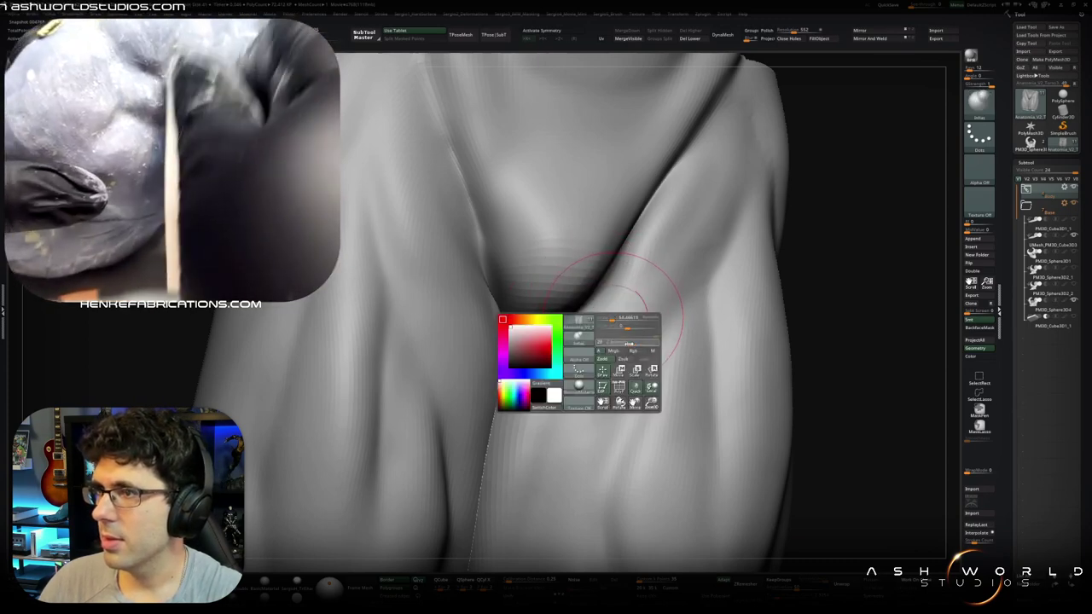
right_drag(610, 299, 606, 322)
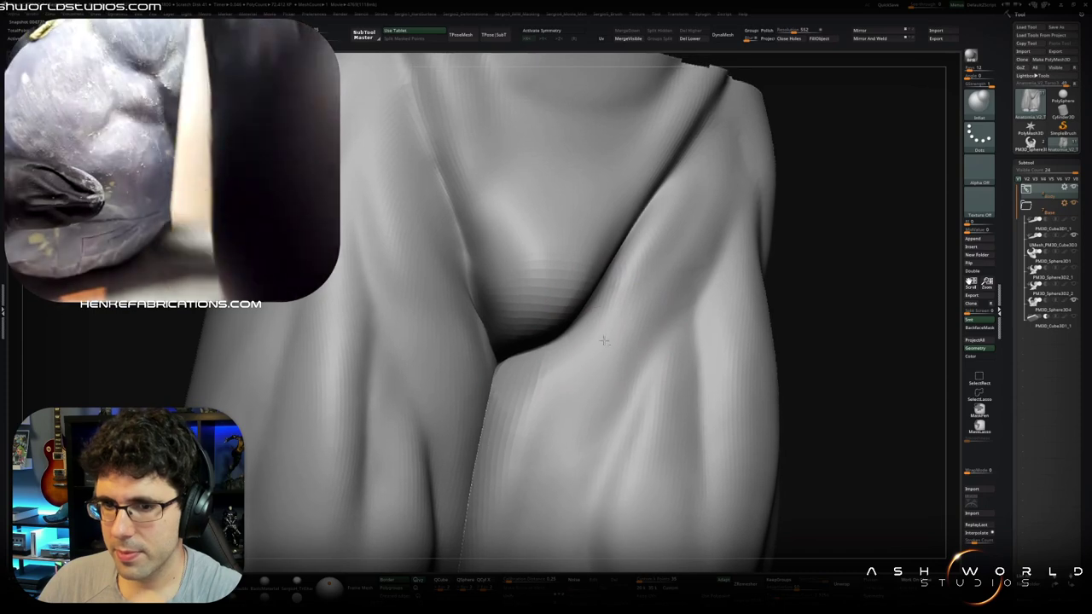
key(shift+f)
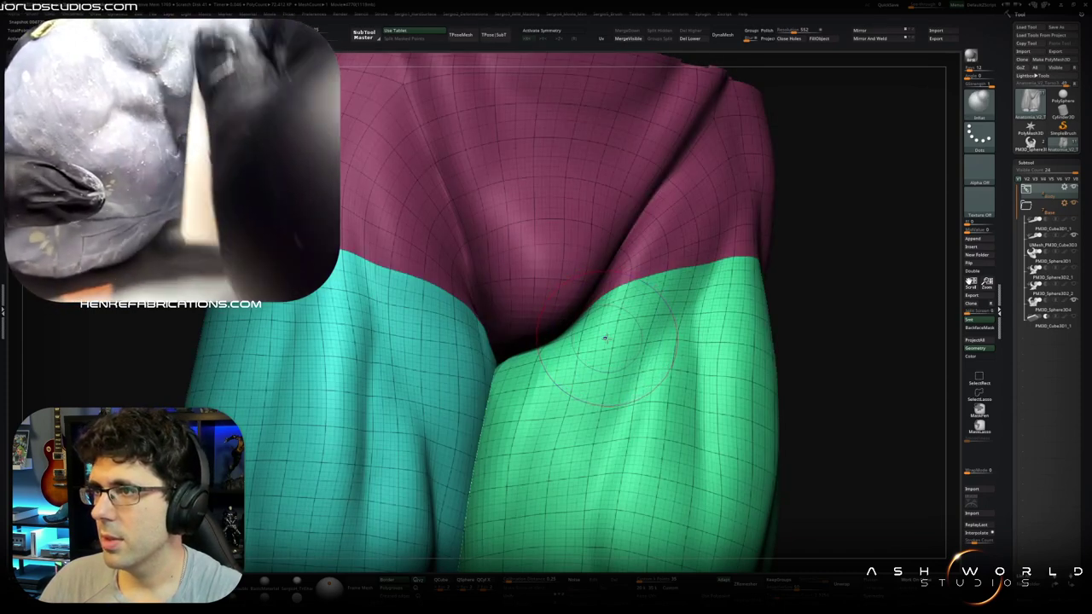
key(shift+f)
Step: Mask everything except the right leg polygroup, drop a subdivision level, and use a smaller brush
key(w)
ctrl+click(616, 352)
key(q)
key(shift+d)
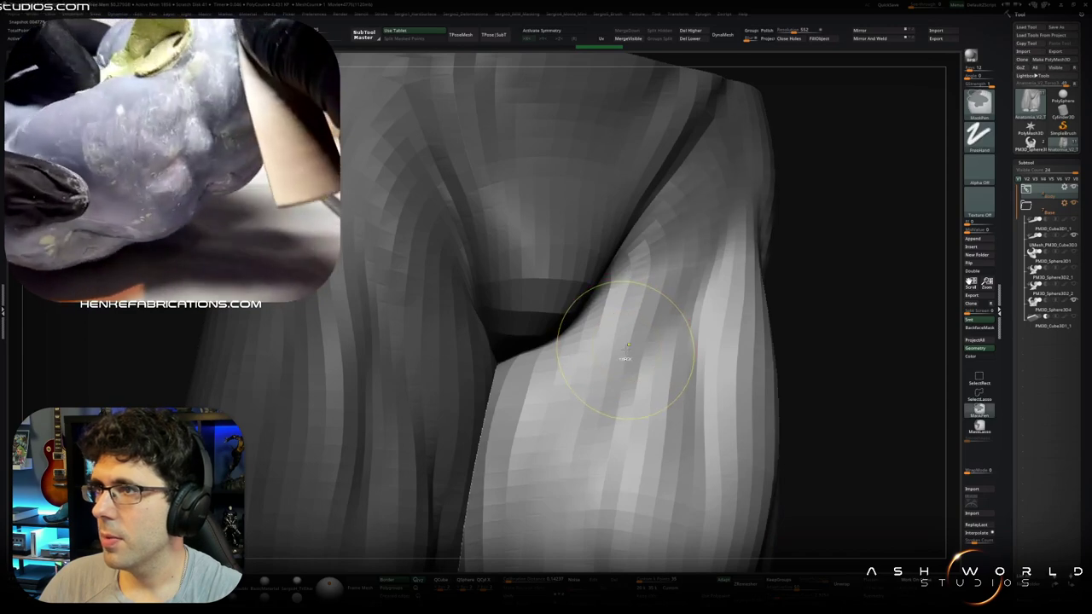
key(s)
drag(582, 329, 572, 324)
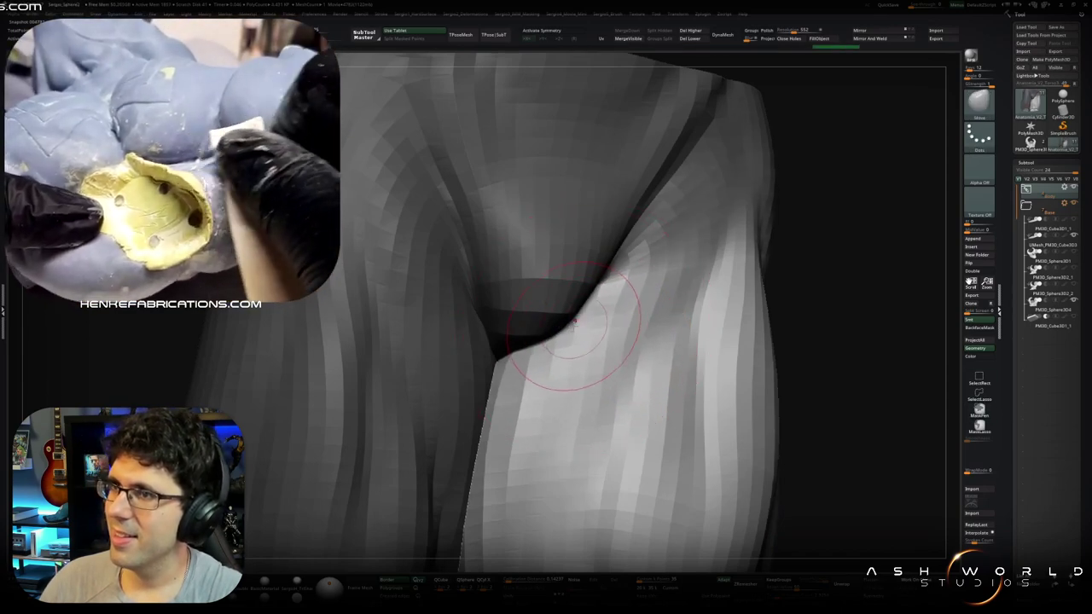
Step: Review the reshaped crease from new angles and bring back the full figure
right_drag(575, 322, 555, 322)
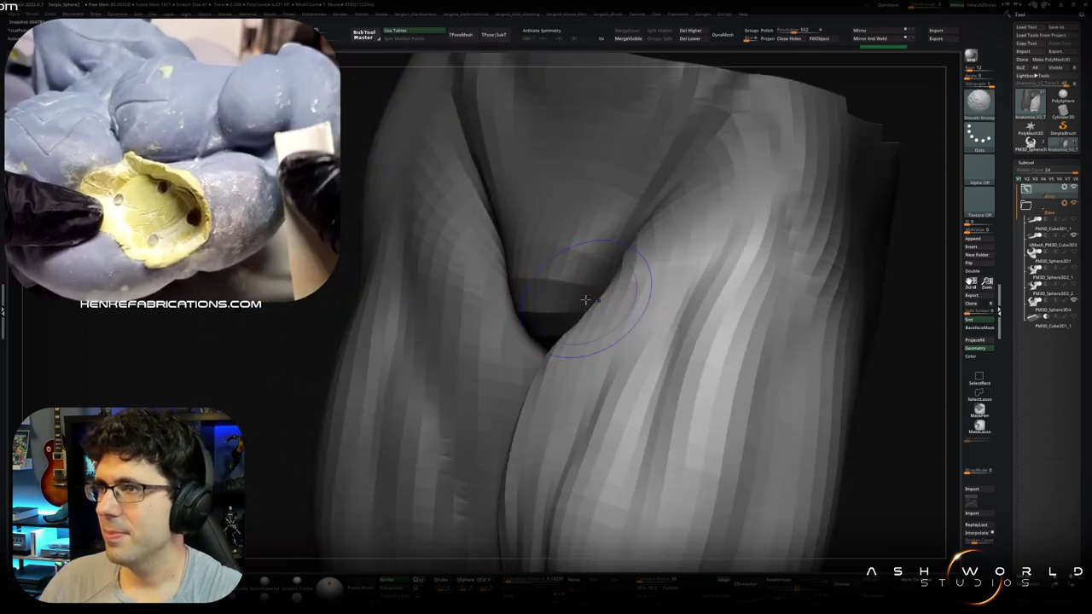
mouse_move(609, 285)
right_down()
mouse_move(611, 300)
mouse_move(627, 277)
right_up()
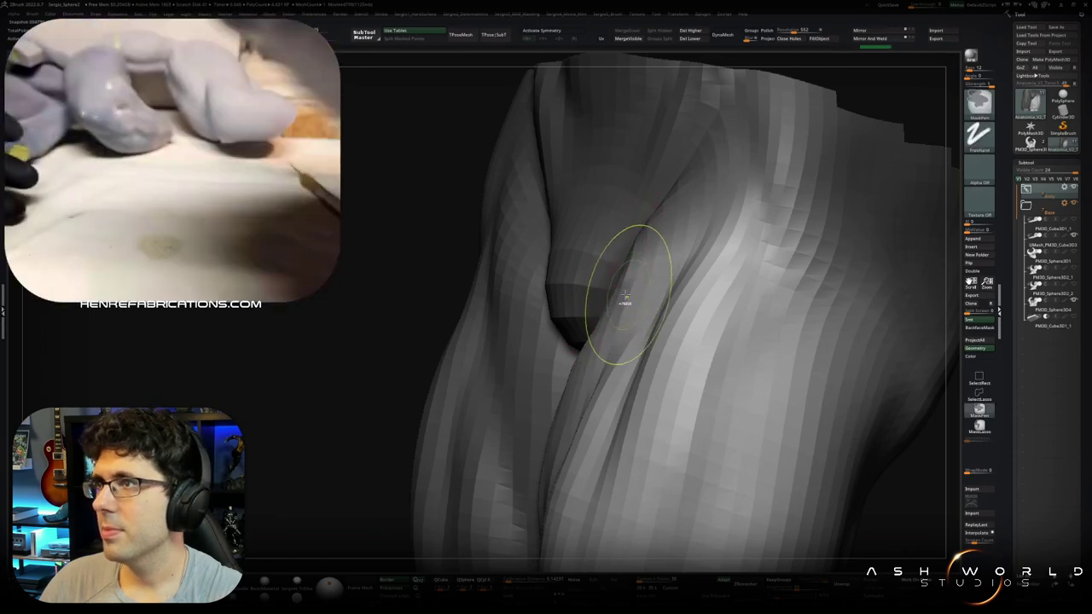
key(f)
mouse_move(626, 302)
right_down()
mouse_move(670, 305)
mouse_move(714, 361)
mouse_move(704, 312)
right_up()
ctrl+shift+click(705, 312)
Step: Raise the torso to its highest subdivision level and turn it front-on, zoomed in
mouse_move(653, 352)
shift+right_down()
mouse_move(631, 377)
mouse_move(607, 376)
mouse_move(649, 399)
shift+right_up()
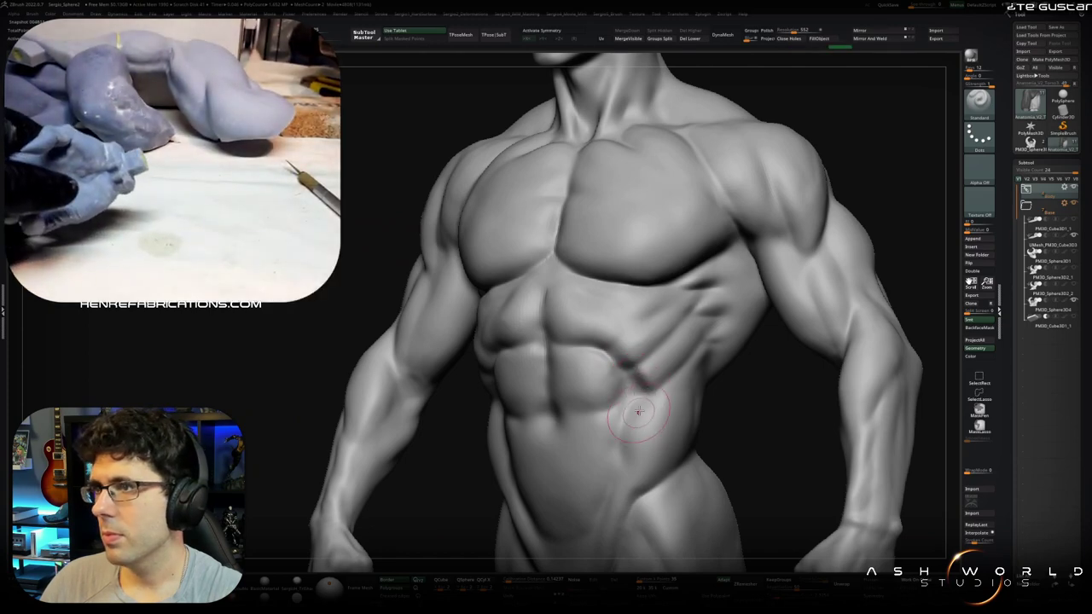
right_drag(639, 413, 653, 371)
key(space)
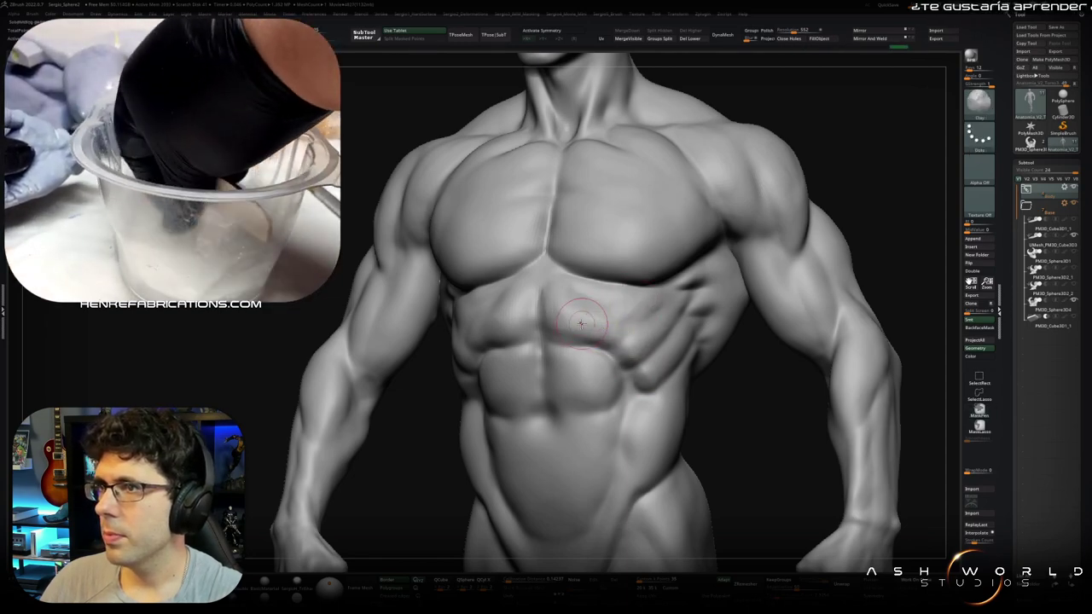
key(d)
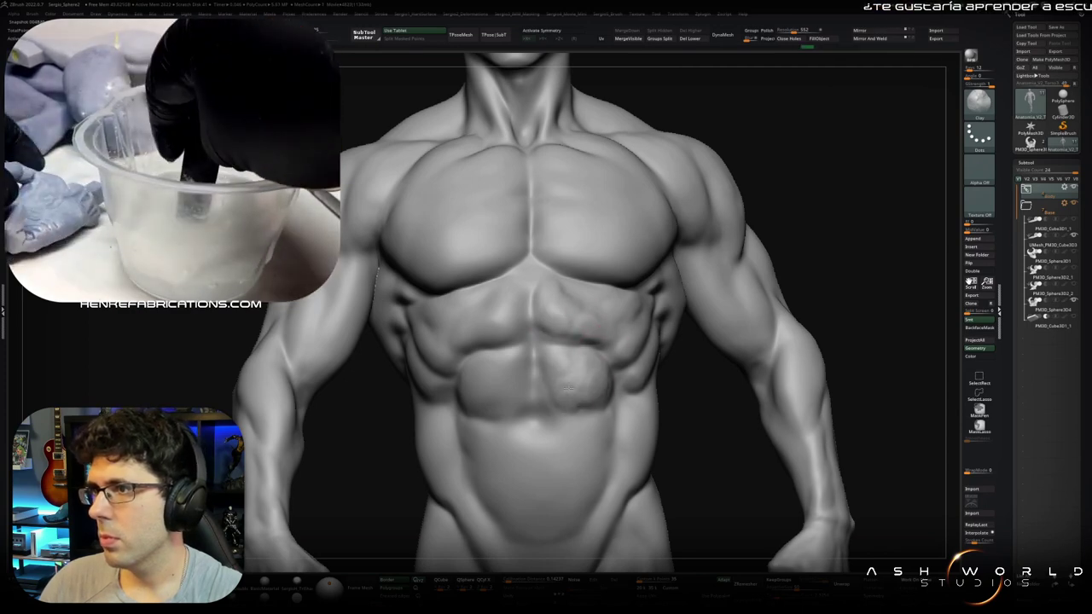
mouse_move(653, 324)
right_down()
mouse_move(593, 312)
mouse_move(579, 290)
right_up()
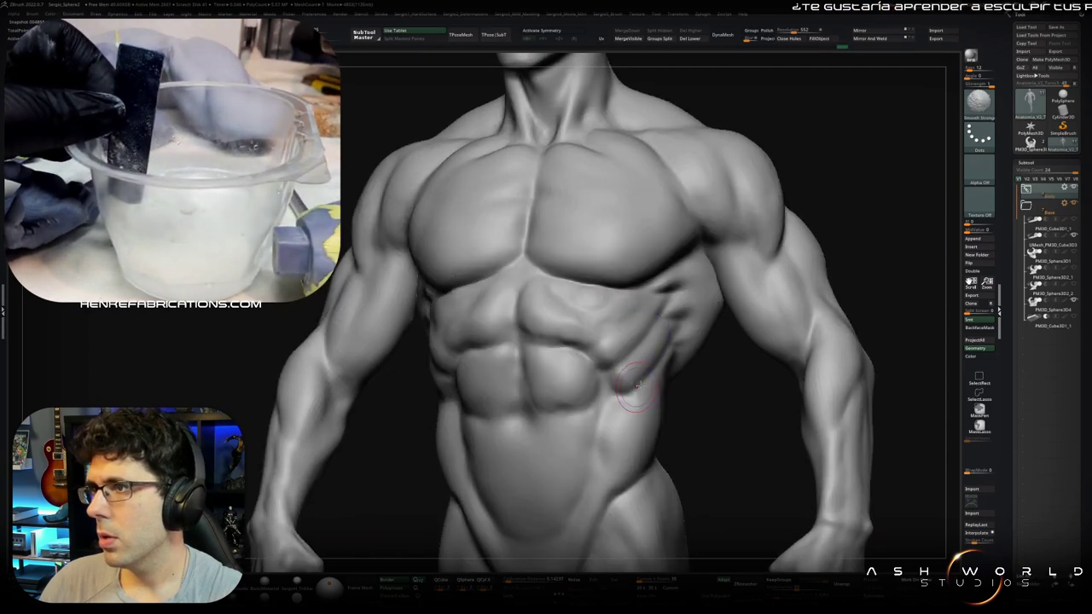
right_drag(650, 365, 670, 368)
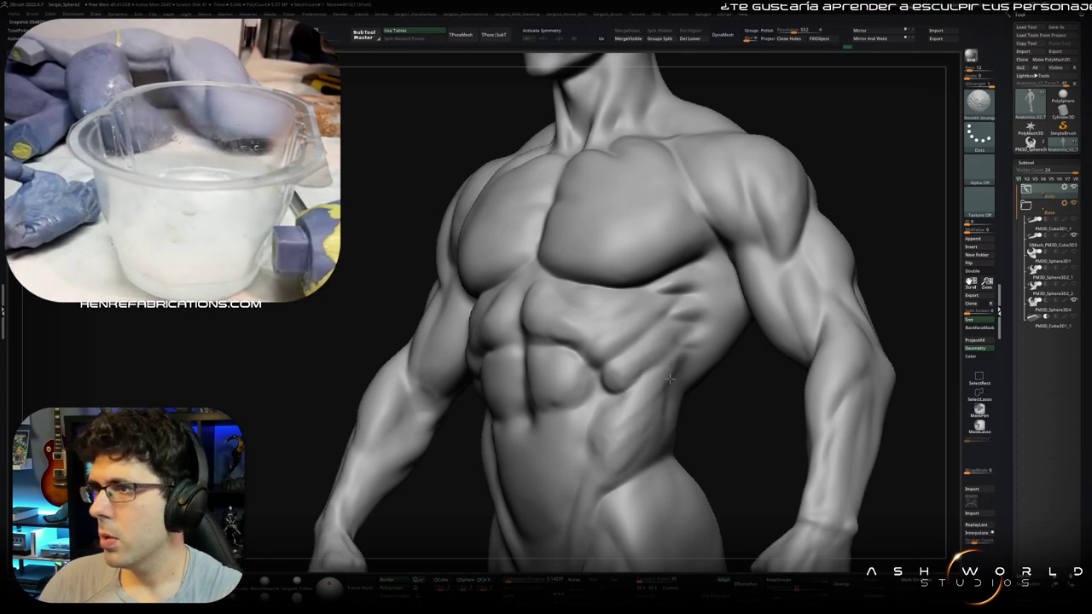
right_drag(669, 378, 670, 277)
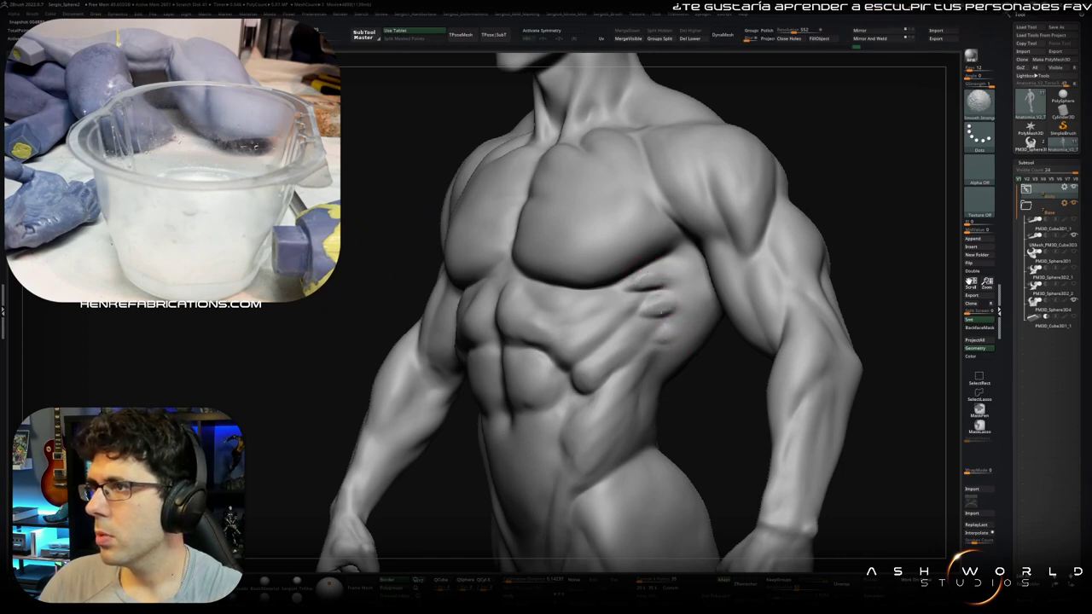
right_drag(684, 271, 557, 285)
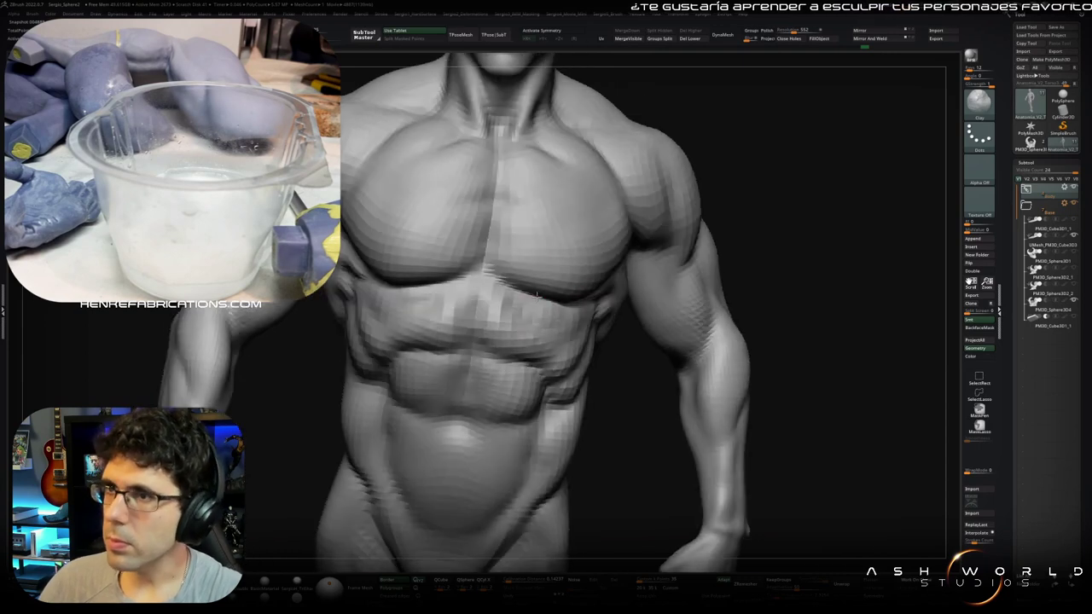
right_drag(557, 284, 443, 293)
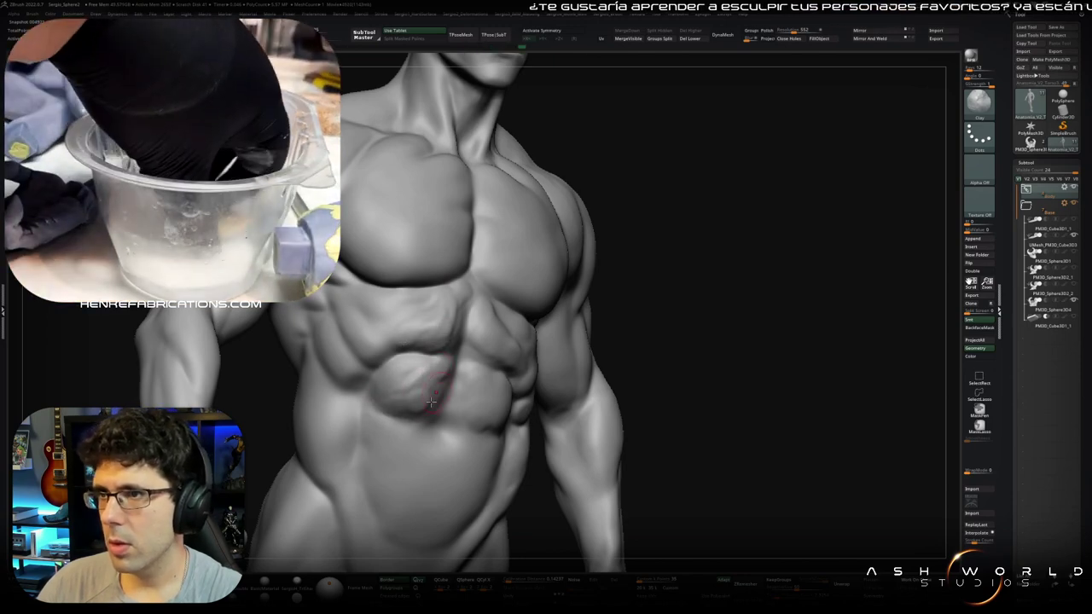
Step: Build up clay on the lower abdomen and smooth the abdominal surface
key(shift)
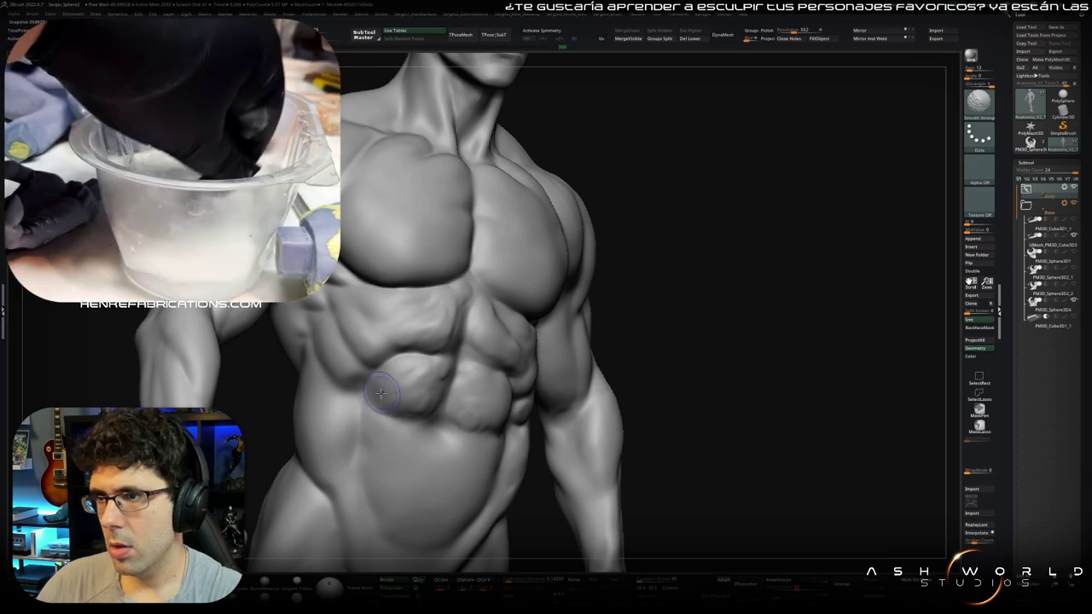
right_drag(455, 404, 451, 432)
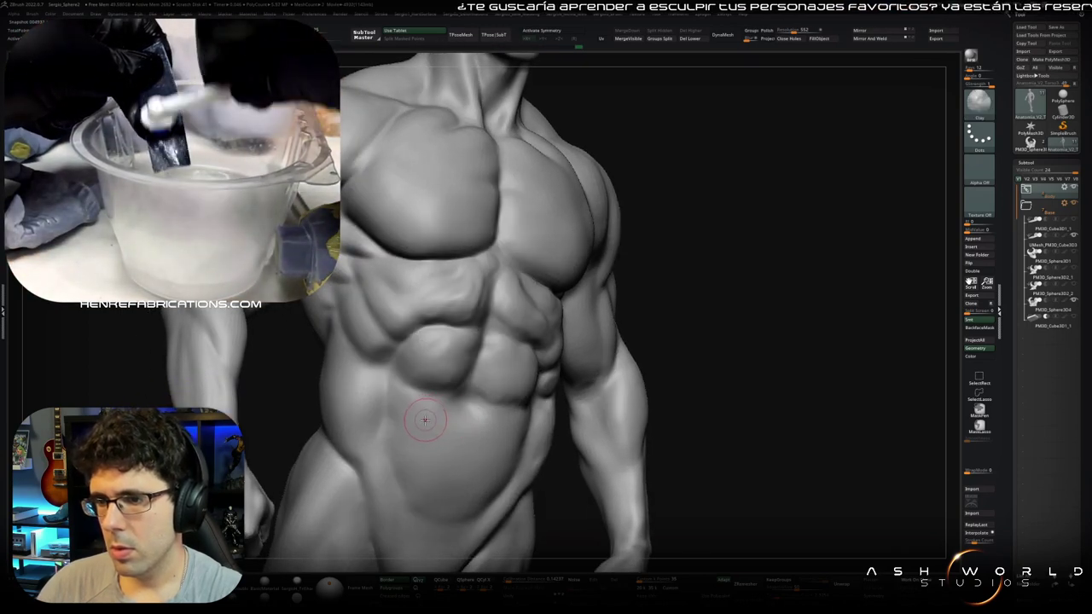
drag(391, 403, 435, 431)
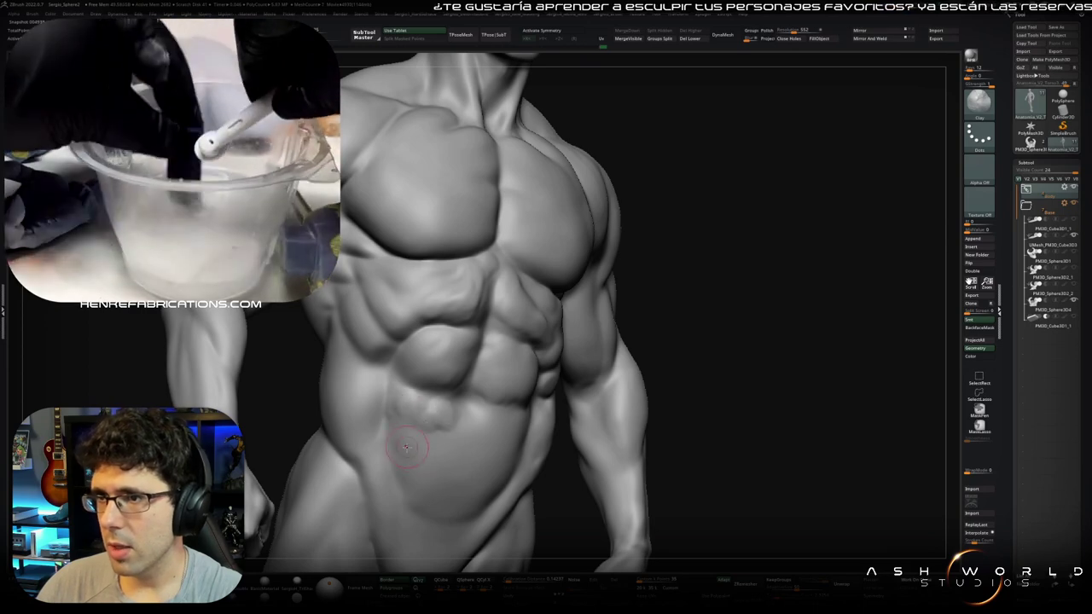
right_drag(423, 482, 498, 427)
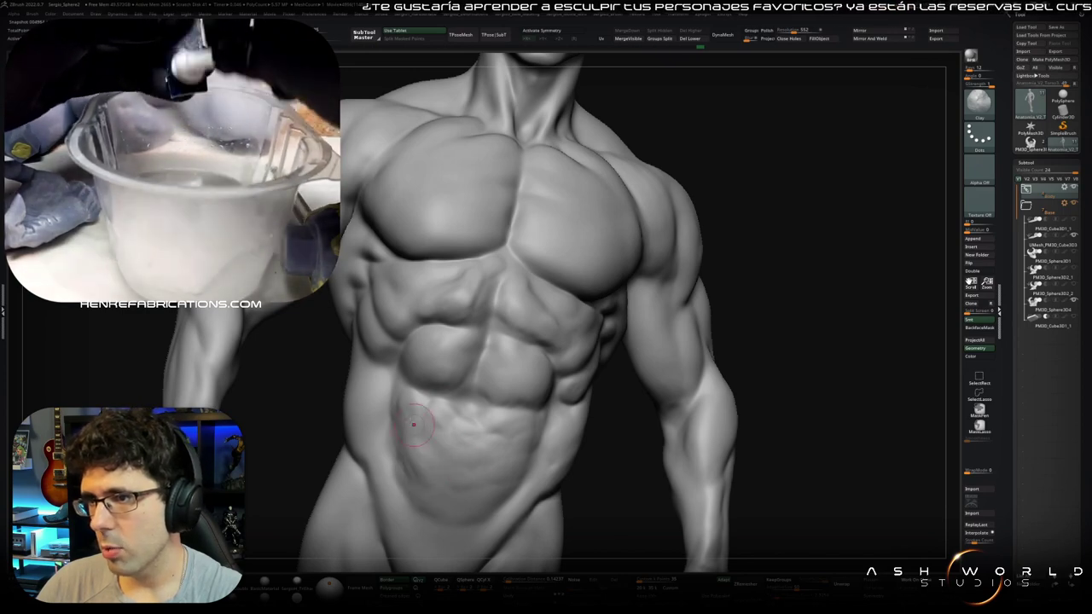
shift+drag(473, 517, 526, 457)
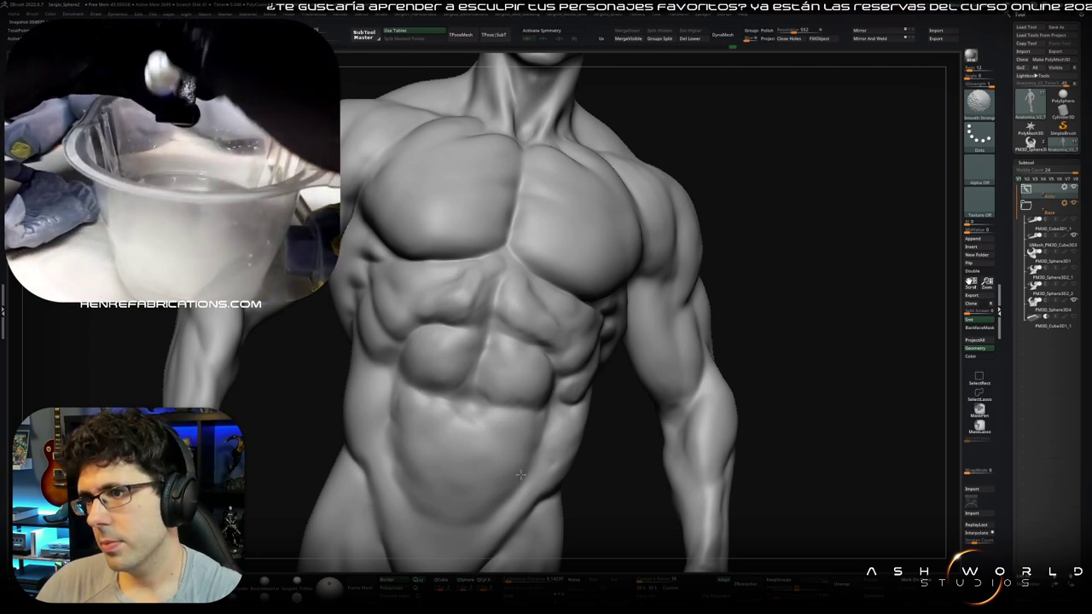
right_drag(377, 416, 371, 369)
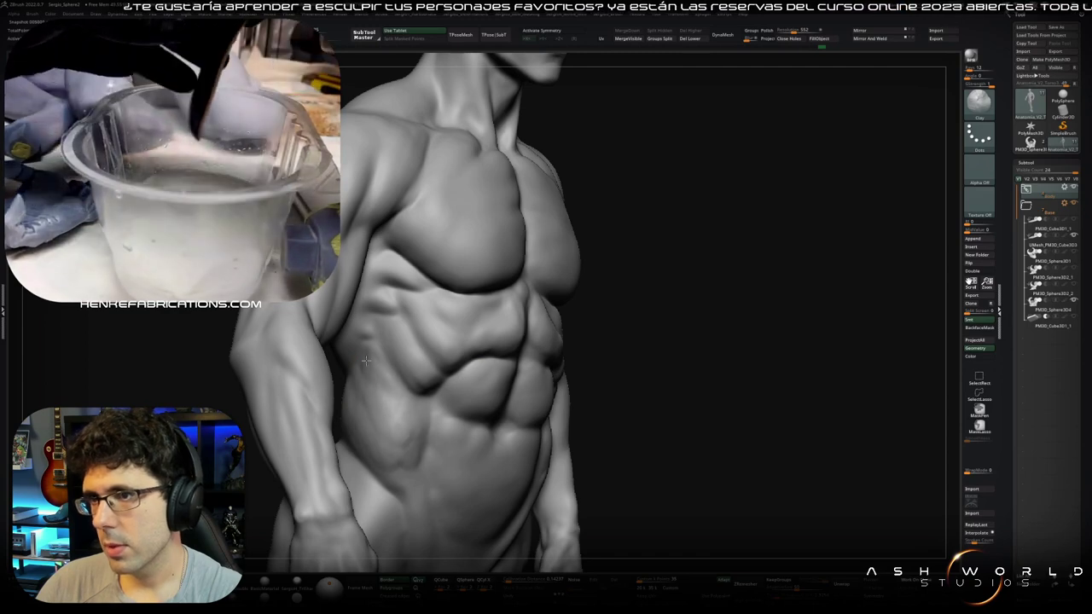
Step: Smooth the right side, arm and back with Smooth Stronger, then drop a subdivision level
key(shift)
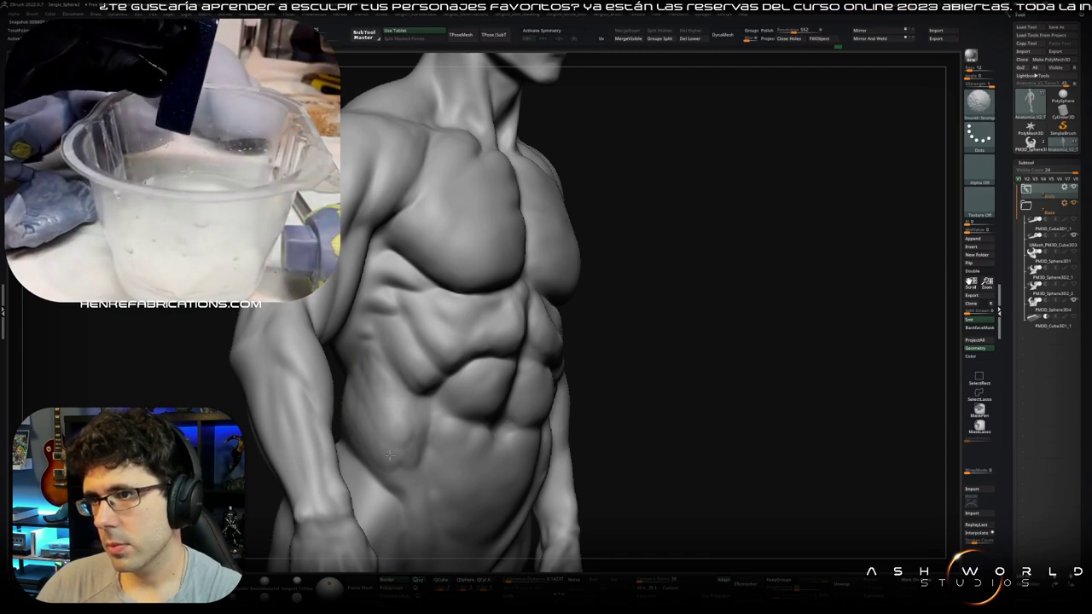
right_drag(395, 441, 358, 389)
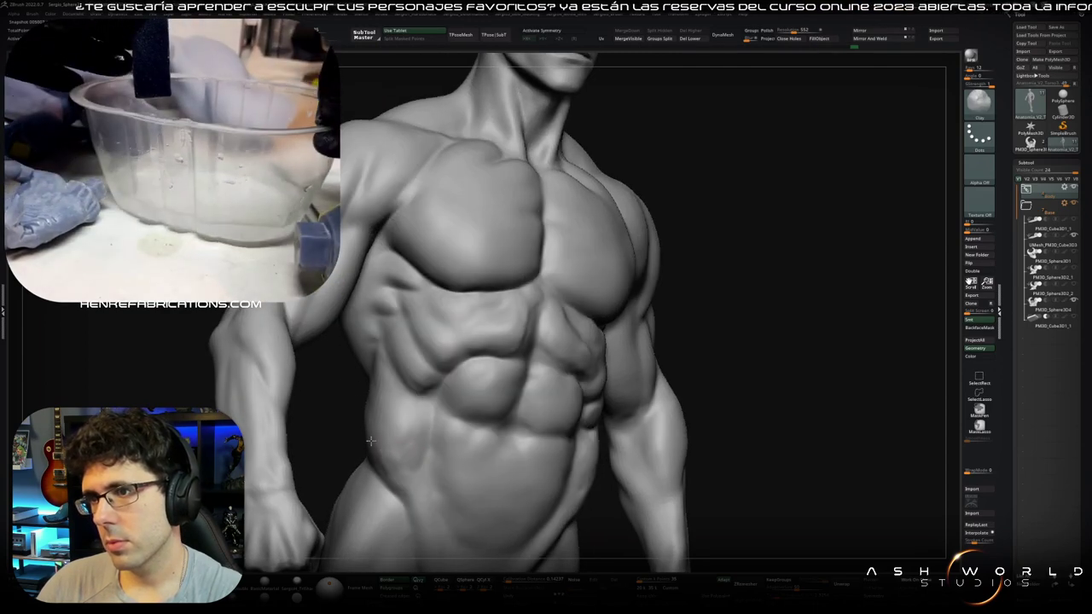
right_drag(385, 434, 439, 422)
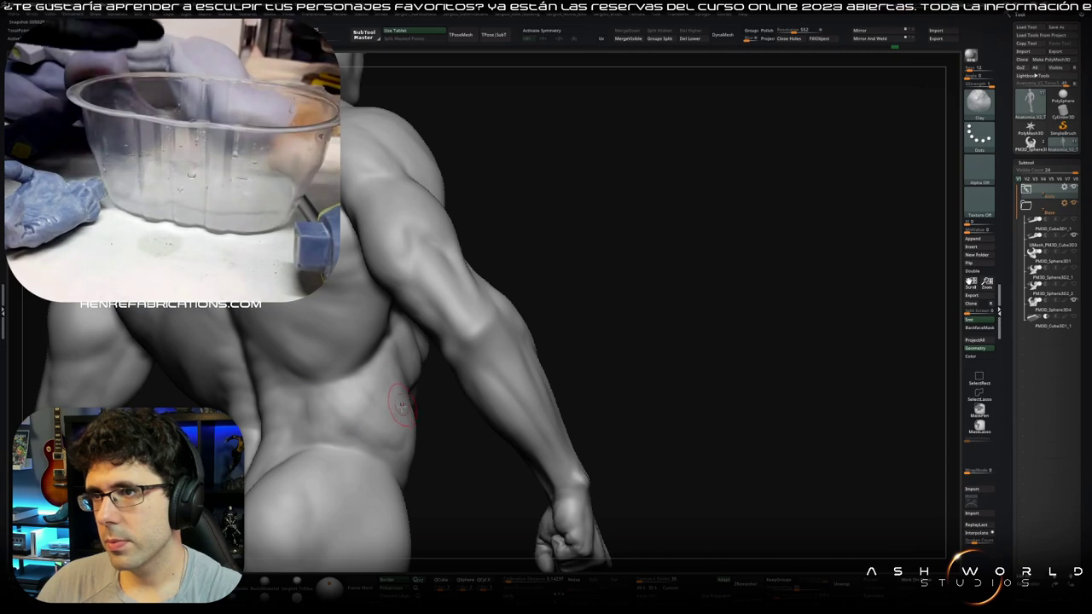
right_drag(383, 406, 393, 357)
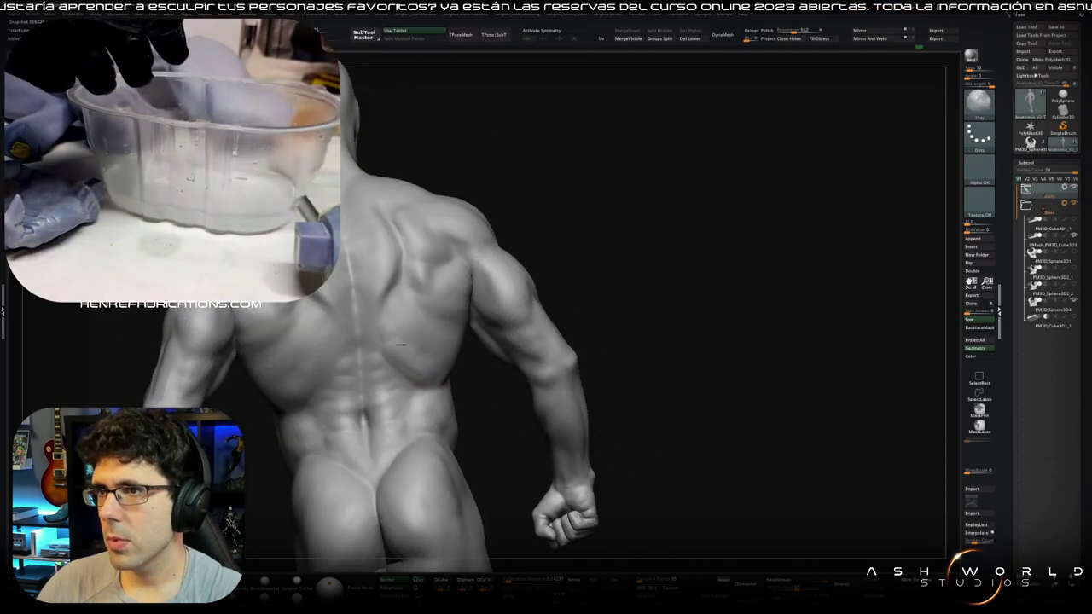
key(shift)
mouse_move(410, 359)
right_down()
mouse_move(392, 408)
mouse_move(378, 384)
right_up()
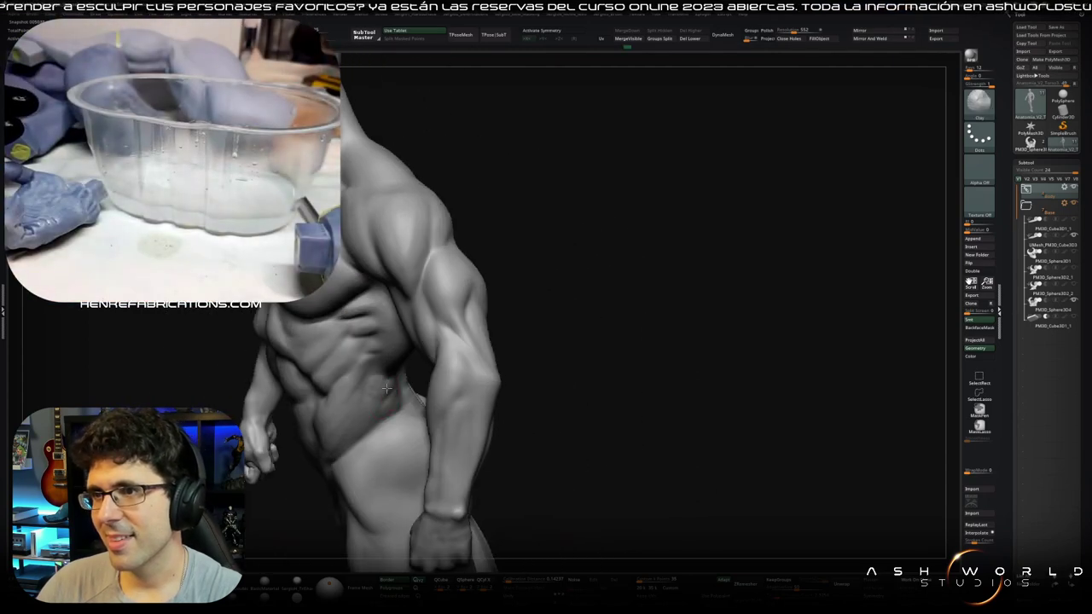
mouse_move(381, 390)
right_down()
mouse_move(385, 406)
mouse_move(413, 415)
mouse_move(338, 281)
mouse_move(506, 416)
right_up()
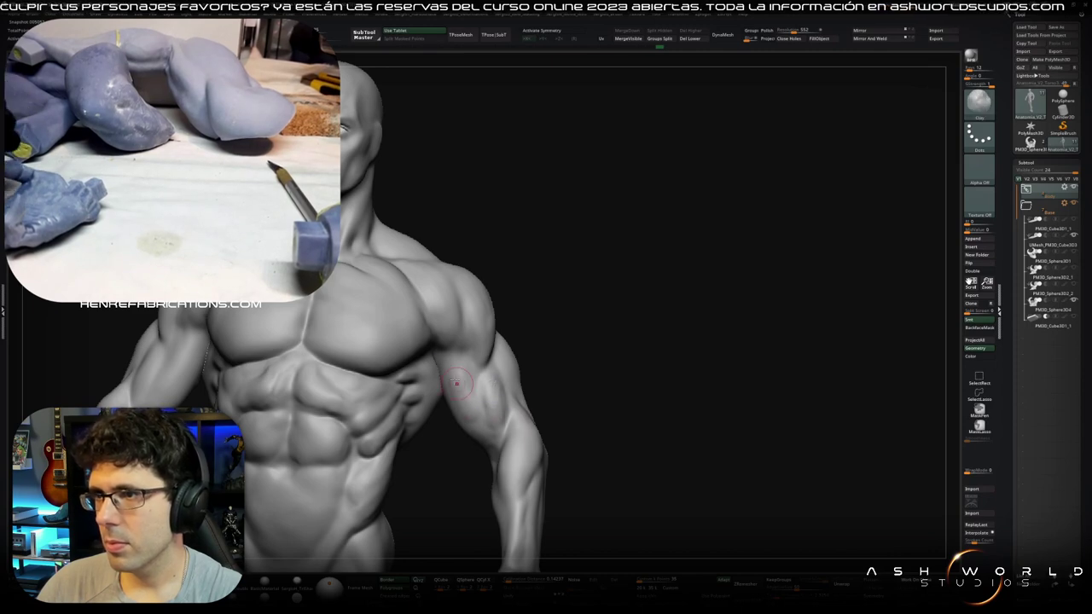
key(shift)
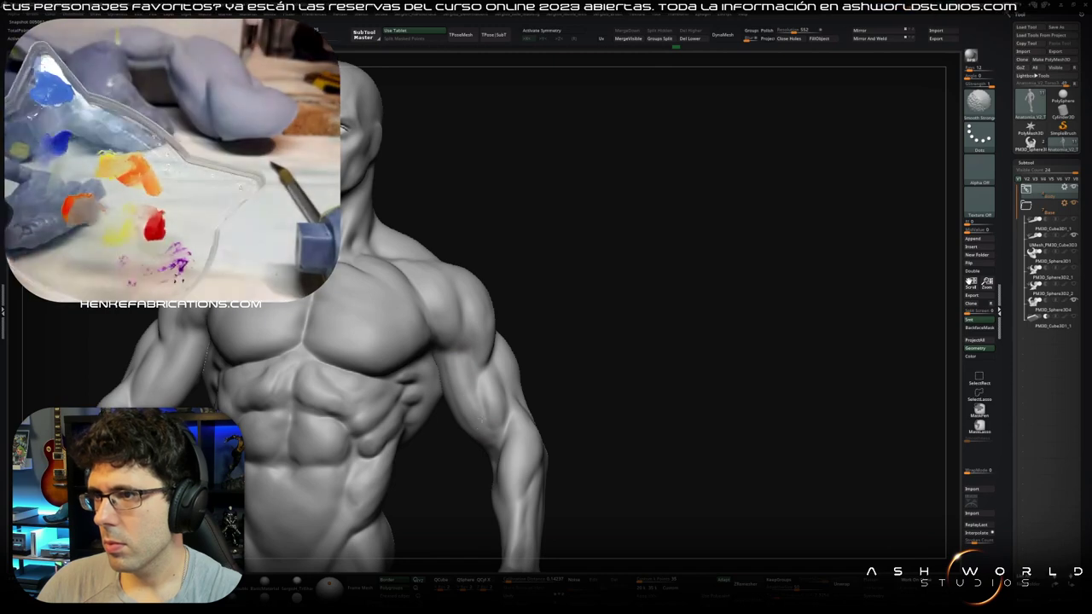
key(shift+d)
right_drag(512, 308, 495, 278)
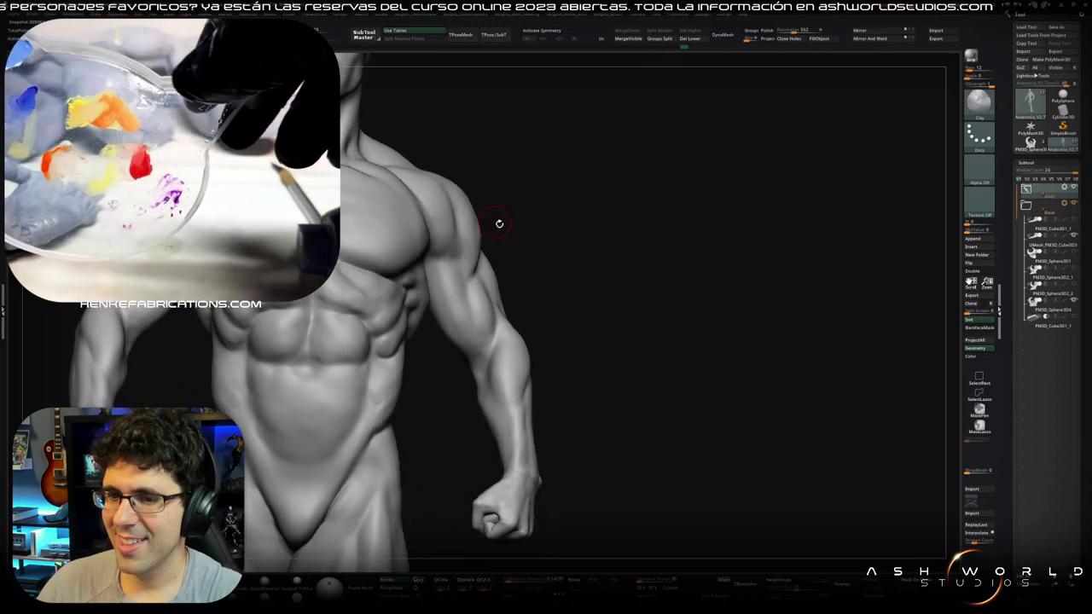
right_drag(493, 220, 505, 409)
key(d)
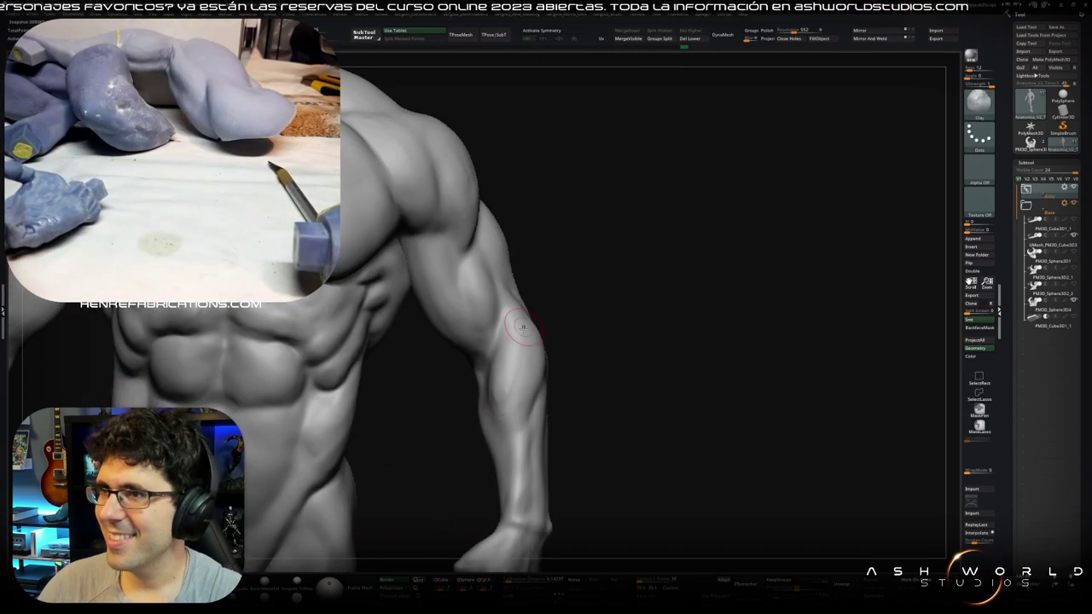
mouse_move(535, 345)
right_down()
mouse_move(500, 402)
mouse_move(541, 321)
mouse_move(531, 324)
mouse_move(550, 375)
right_up()
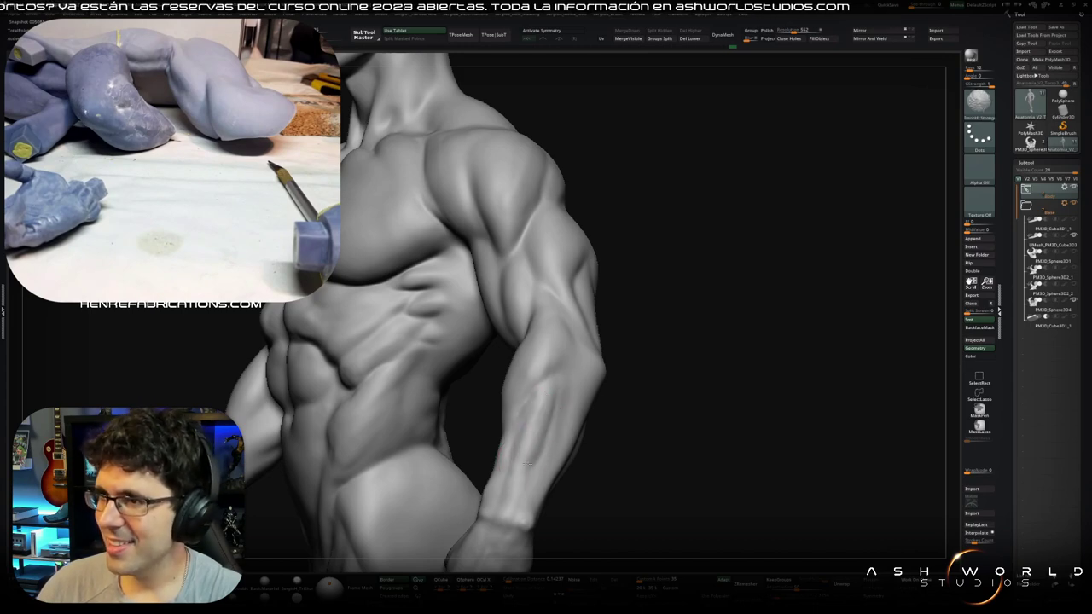
right_drag(542, 399, 564, 407)
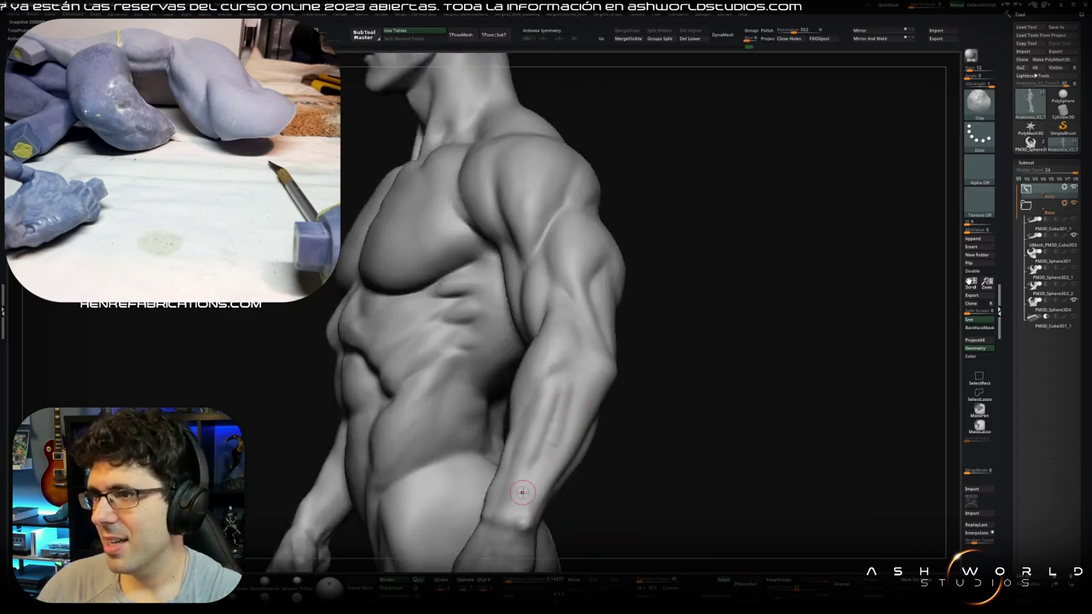
right_drag(569, 425, 557, 455)
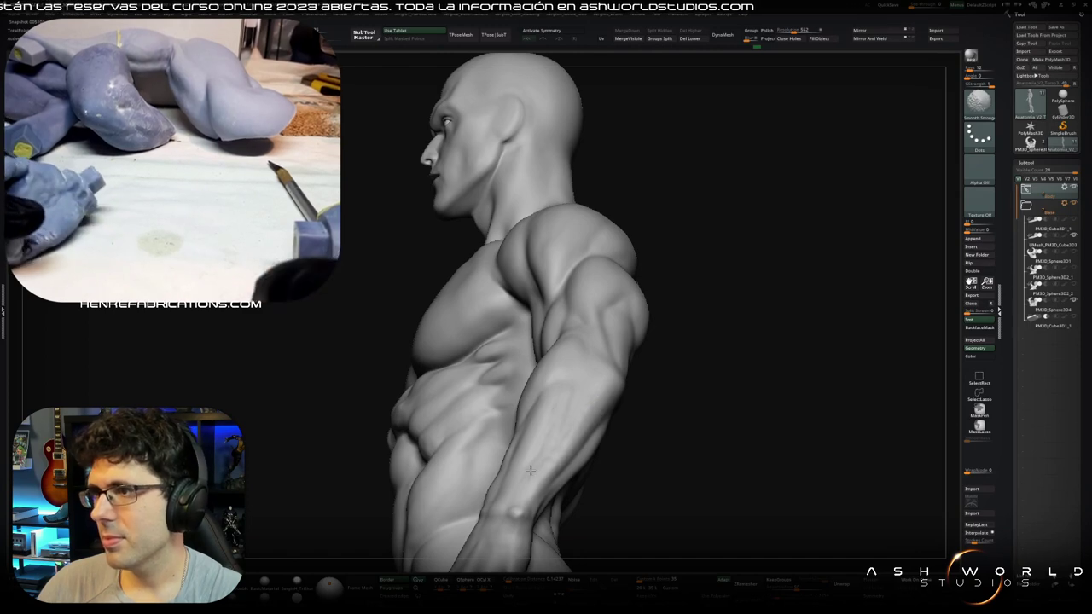
alt+right_drag(547, 465, 542, 427)
mouse_move(551, 390)
right_down()
mouse_move(560, 400)
mouse_move(572, 342)
right_up()
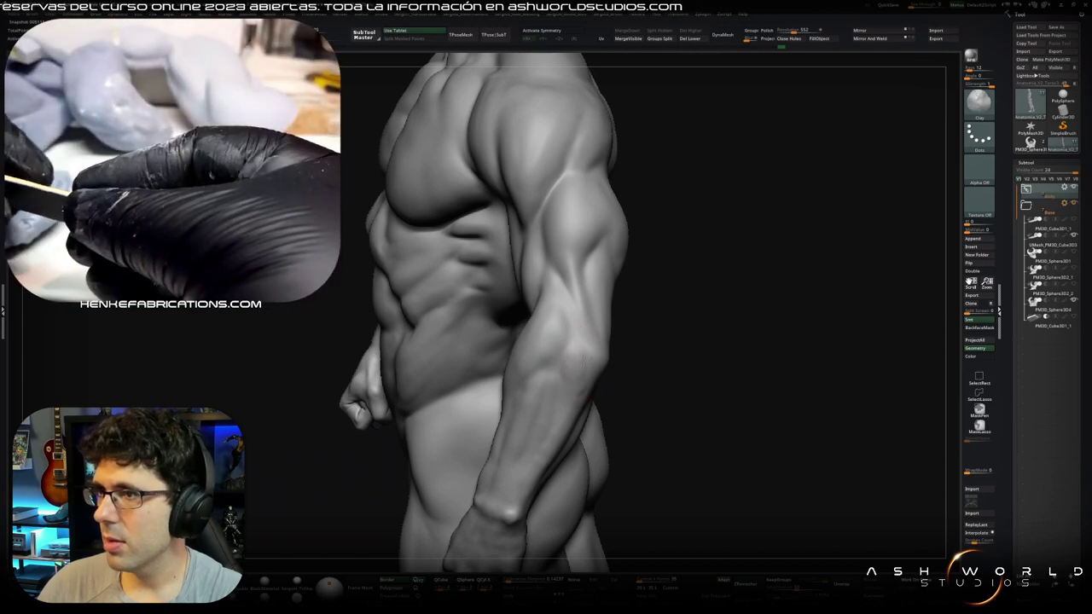
mouse_move(577, 355)
right_down()
mouse_move(565, 429)
mouse_move(580, 376)
right_up()
mouse_move(588, 424)
right_down()
mouse_move(598, 412)
mouse_move(546, 450)
mouse_move(588, 453)
mouse_move(602, 366)
mouse_move(431, 468)
mouse_move(548, 293)
mouse_move(533, 379)
mouse_move(504, 390)
mouse_move(536, 392)
mouse_move(520, 411)
right_up()
mouse_move(584, 348)
right_down()
mouse_move(561, 419)
mouse_move(644, 370)
right_up()
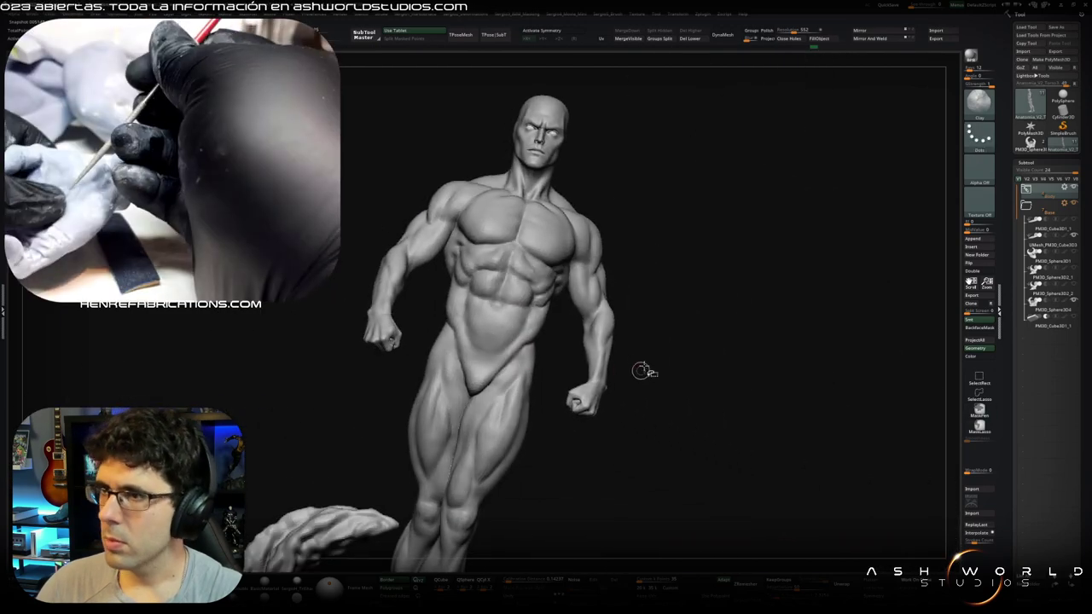
ctrl+shift+drag(651, 332, 546, 444)
key(f)
Step: Zoom in on the fist at a three-quarter angle and switch to the ClayBuildup brush
mouse_move(635, 547)
right_down()
mouse_move(621, 417)
mouse_move(597, 384)
mouse_move(551, 378)
mouse_move(438, 443)
right_up()
key(b)
key(m)
key(t)
key(b)
key(c)
key(b)
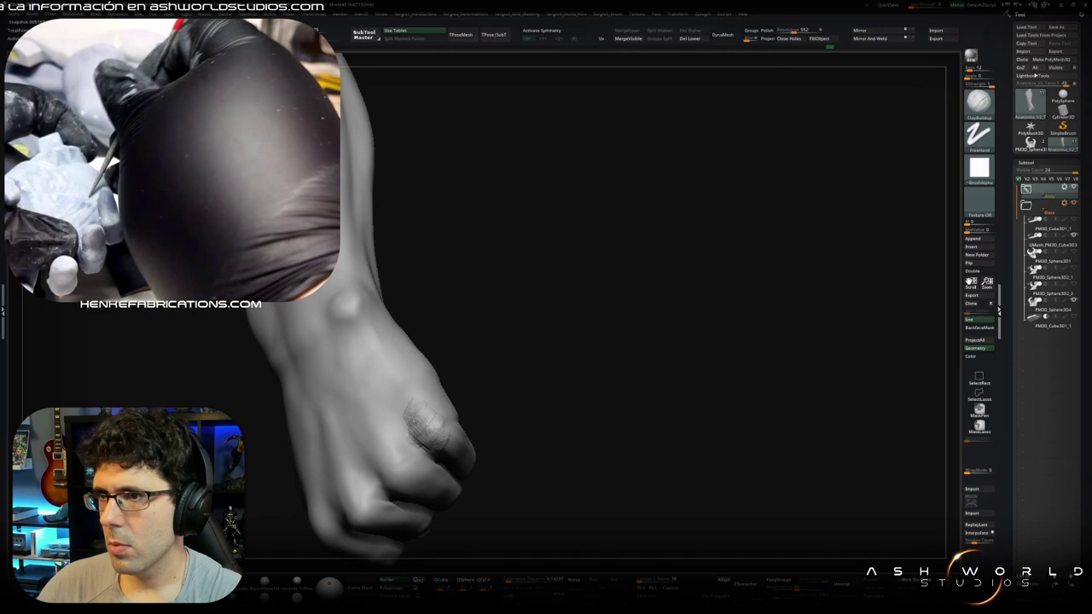
Step: Build up the knuckles with ClayBuildup and Shift-smoothing while turning the fist
right_drag(442, 447, 486, 389)
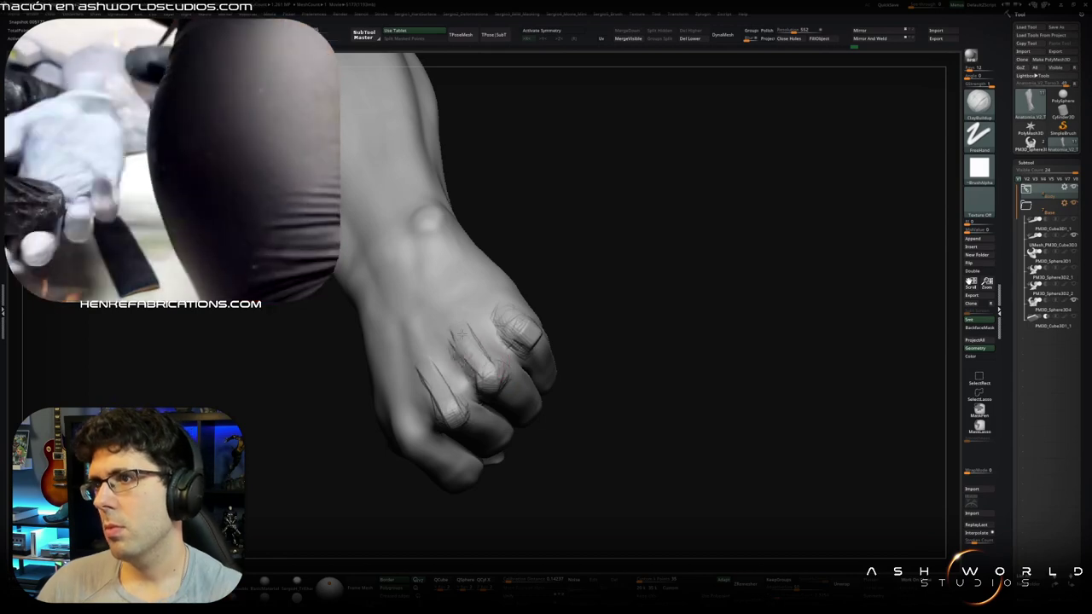
mouse_move(482, 369)
right_down()
mouse_move(516, 362)
mouse_move(463, 436)
right_up()
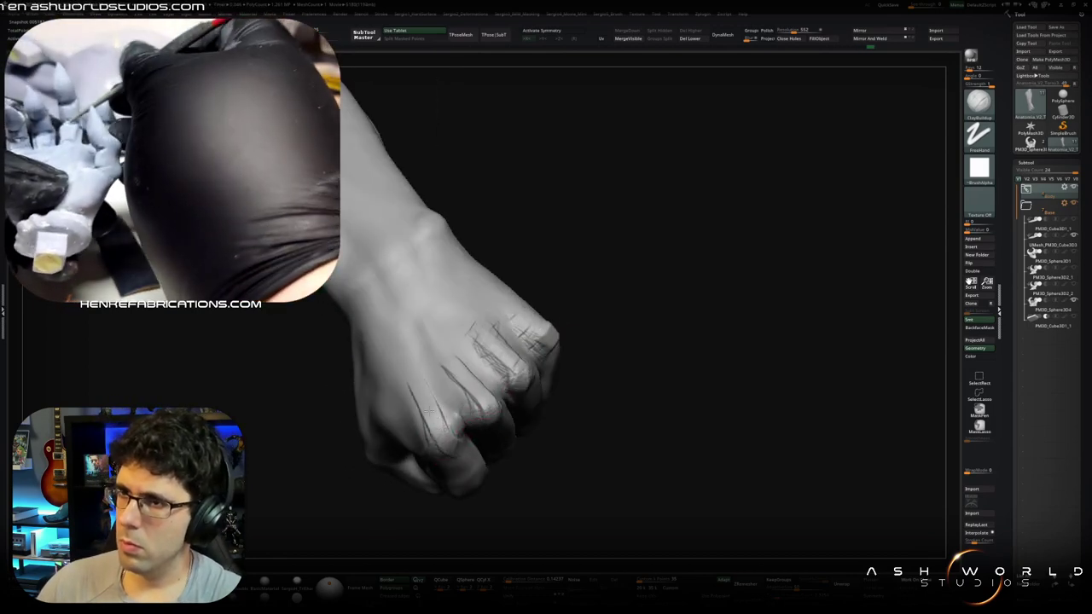
mouse_move(456, 424)
right_down()
mouse_move(440, 435)
mouse_move(477, 427)
right_up()
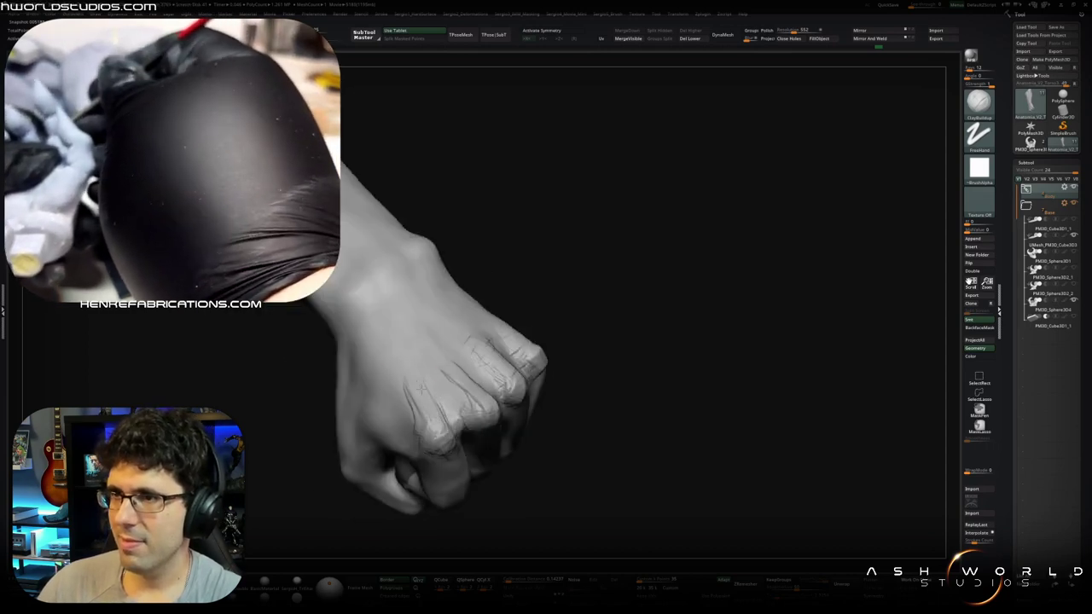
key(shift)
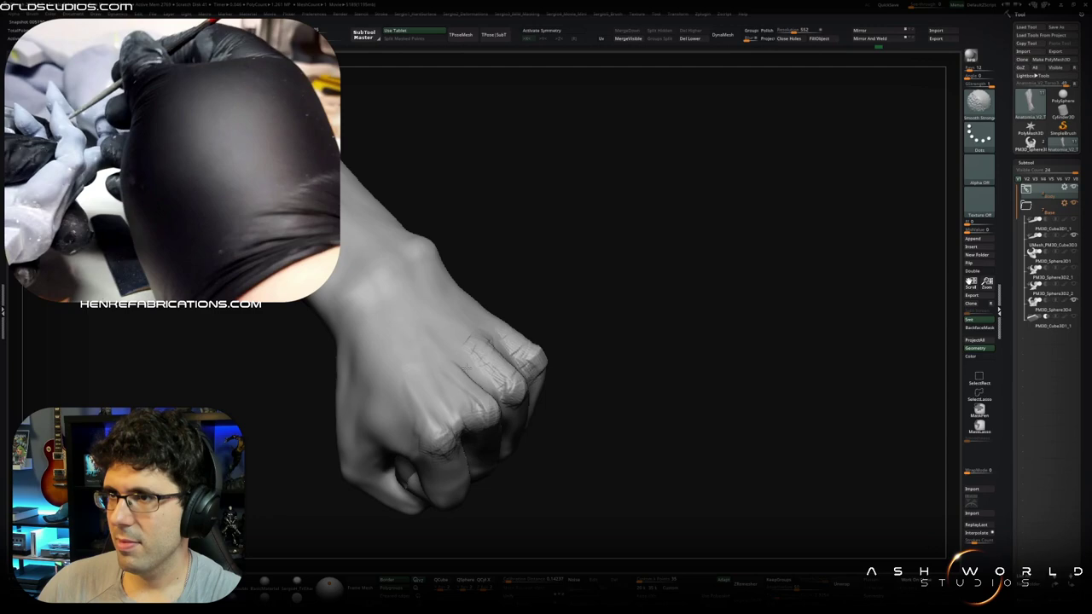
shift+right_drag(478, 439, 476, 427)
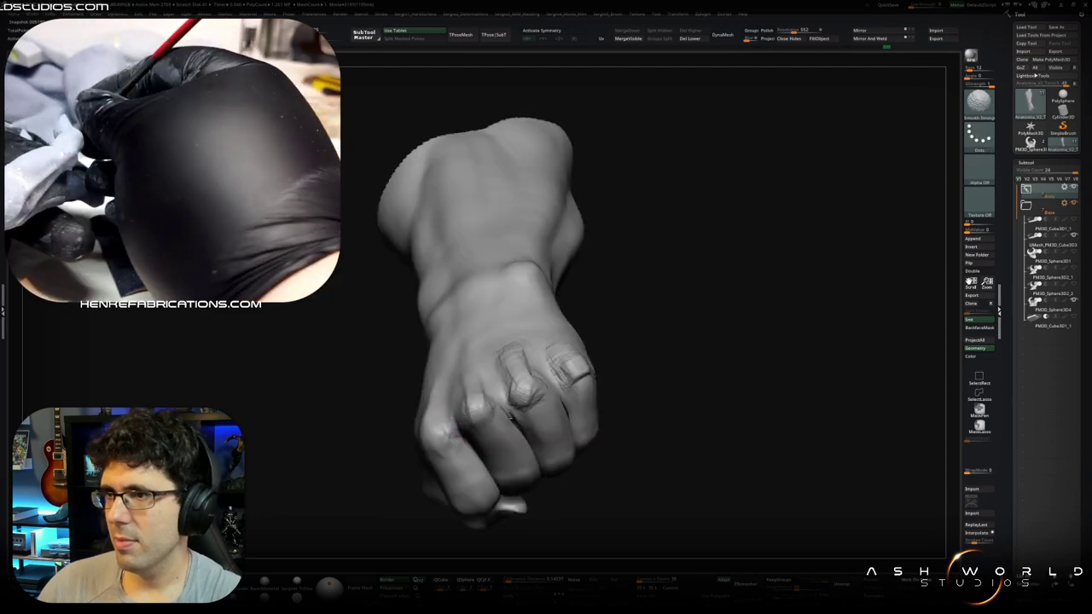
right_drag(531, 356, 517, 356)
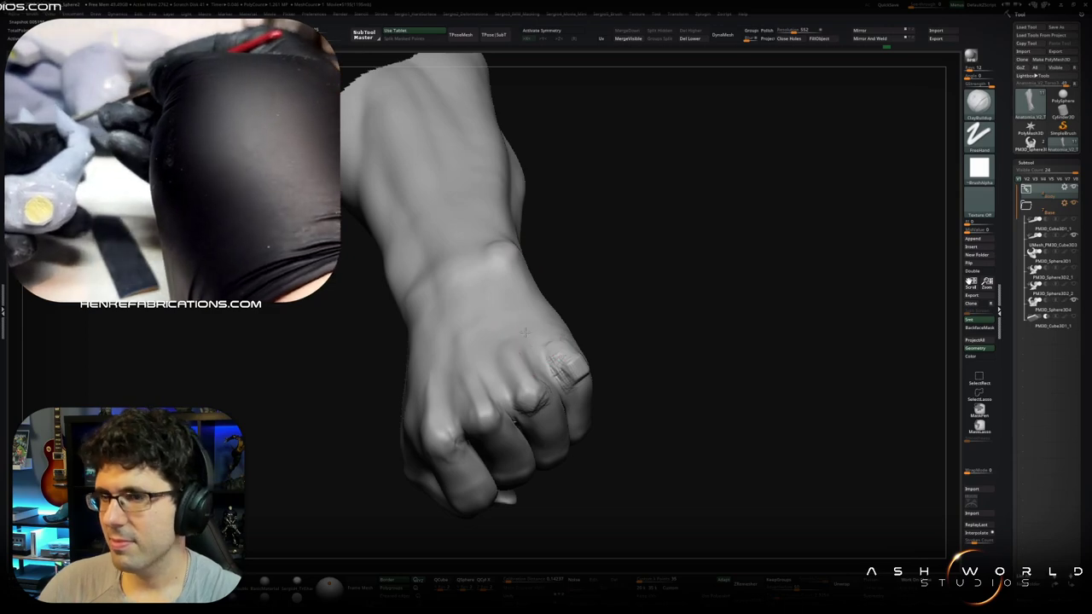
shift+right_drag(524, 332, 527, 398)
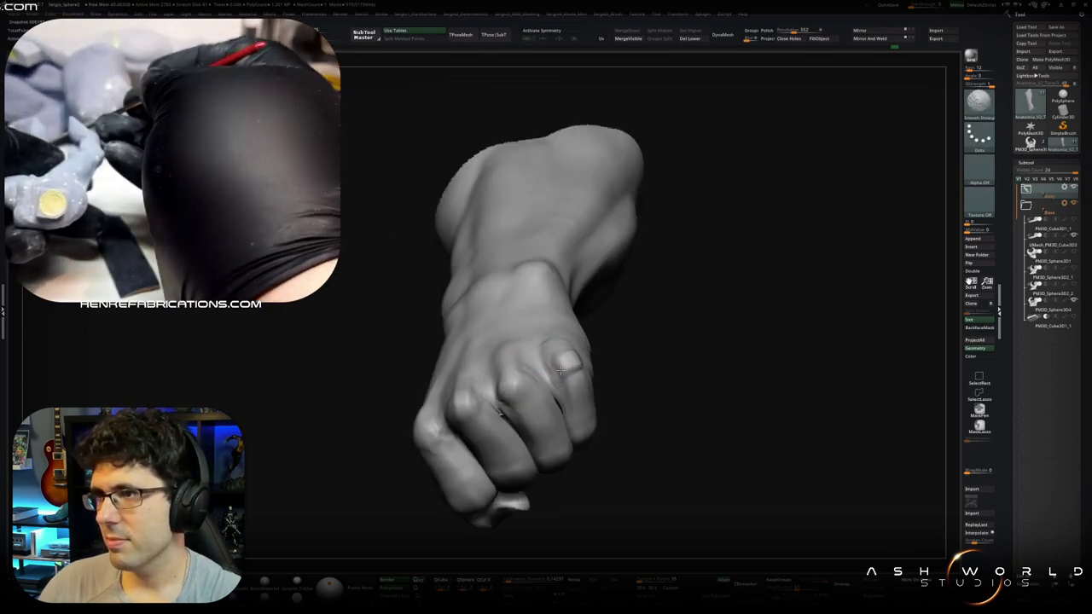
shift+right_drag(560, 368, 575, 379)
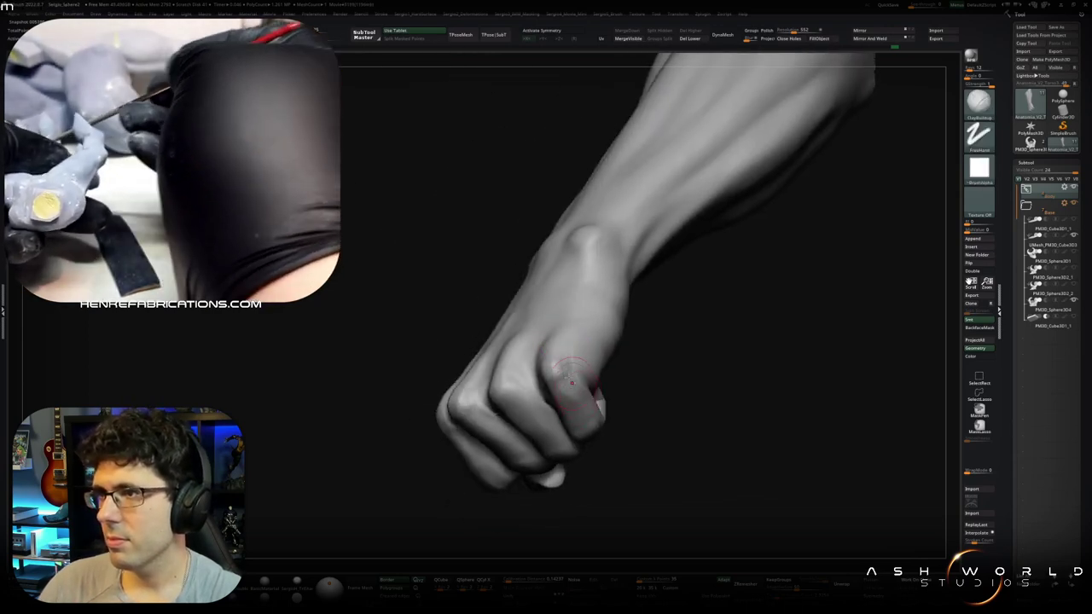
Step: Smooth the fist face-on, reselect ClayBuildup, and show polygroup colours and wireframe
key(shift)
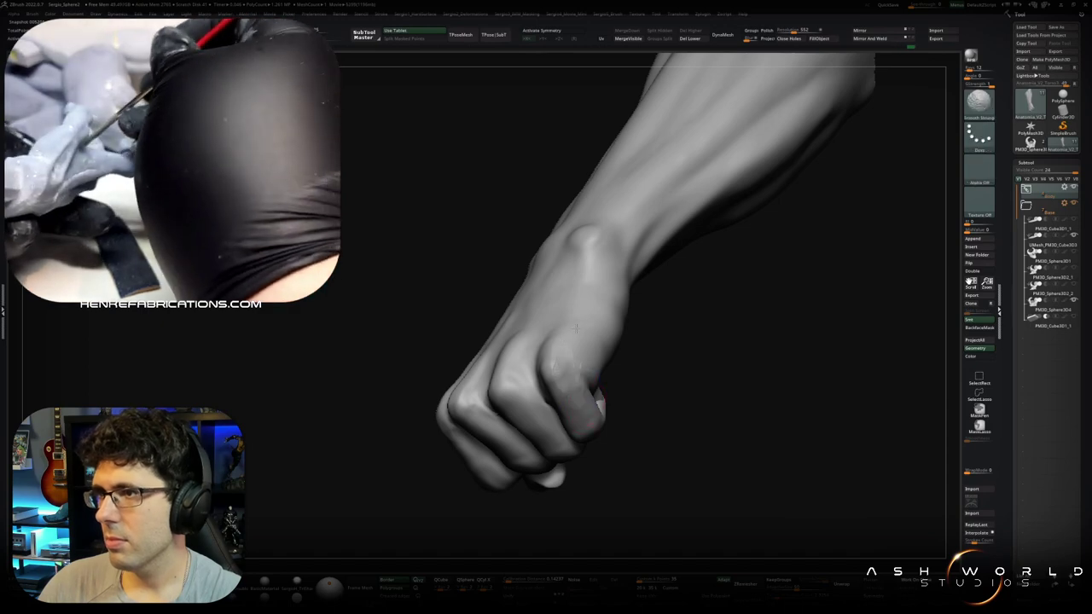
shift+right_drag(576, 328, 550, 357)
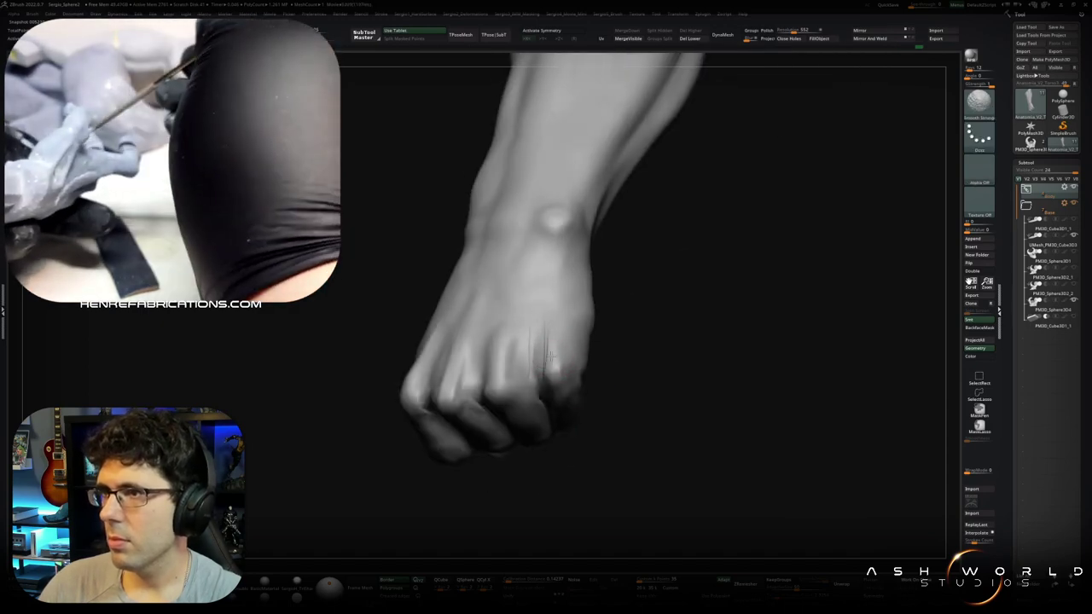
shift+right_drag(538, 346, 503, 359)
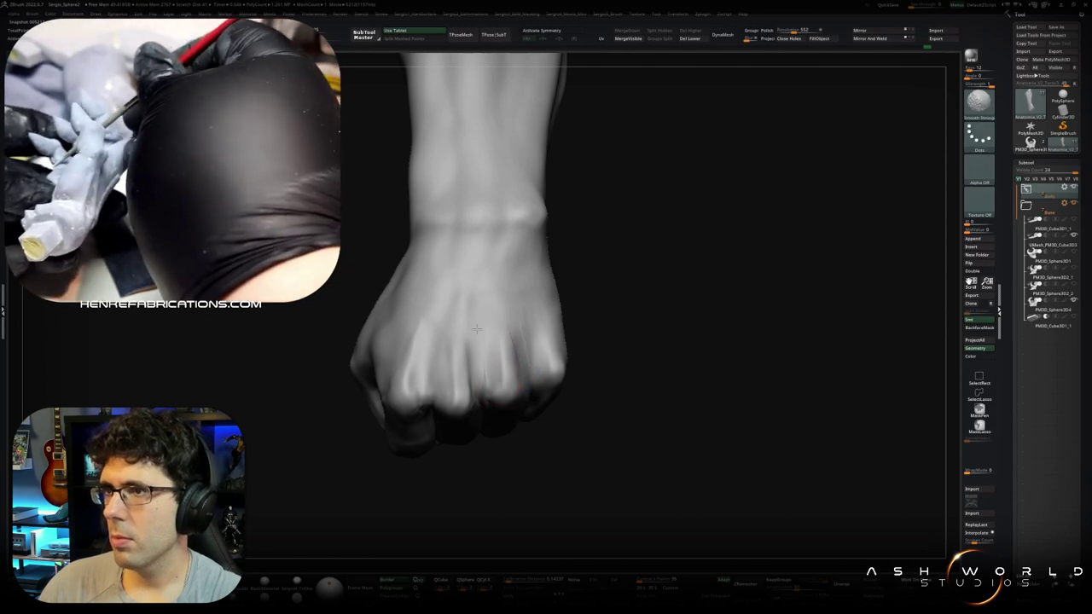
mouse_move(465, 362)
right_down()
mouse_move(468, 378)
mouse_move(404, 428)
right_up()
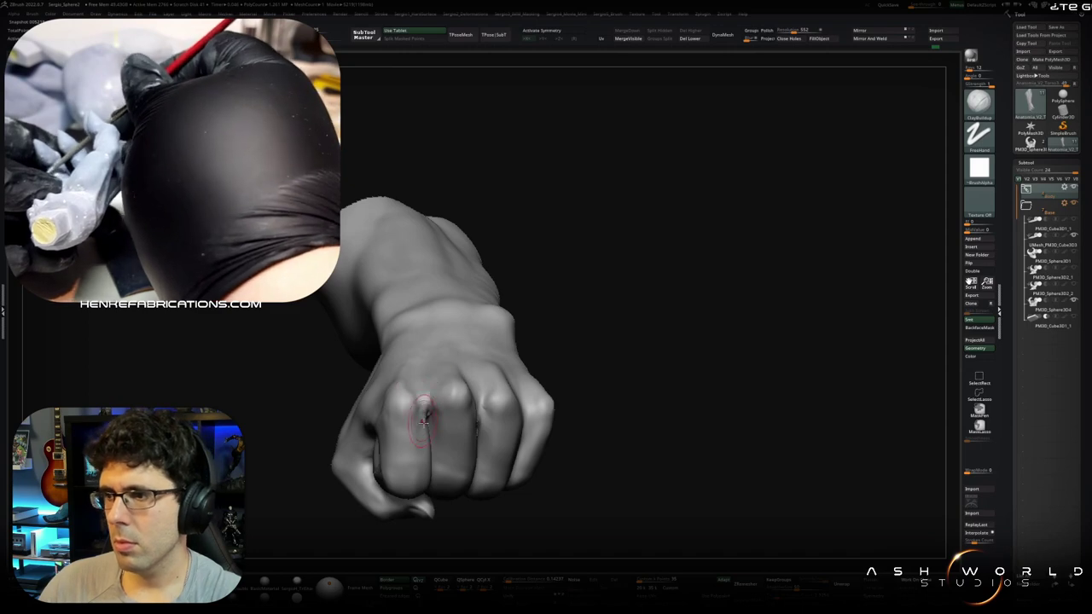
key(b)
key(c)
key(b)
mouse_move(429, 409)
right_down()
mouse_move(425, 384)
mouse_move(475, 367)
mouse_move(428, 349)
right_up()
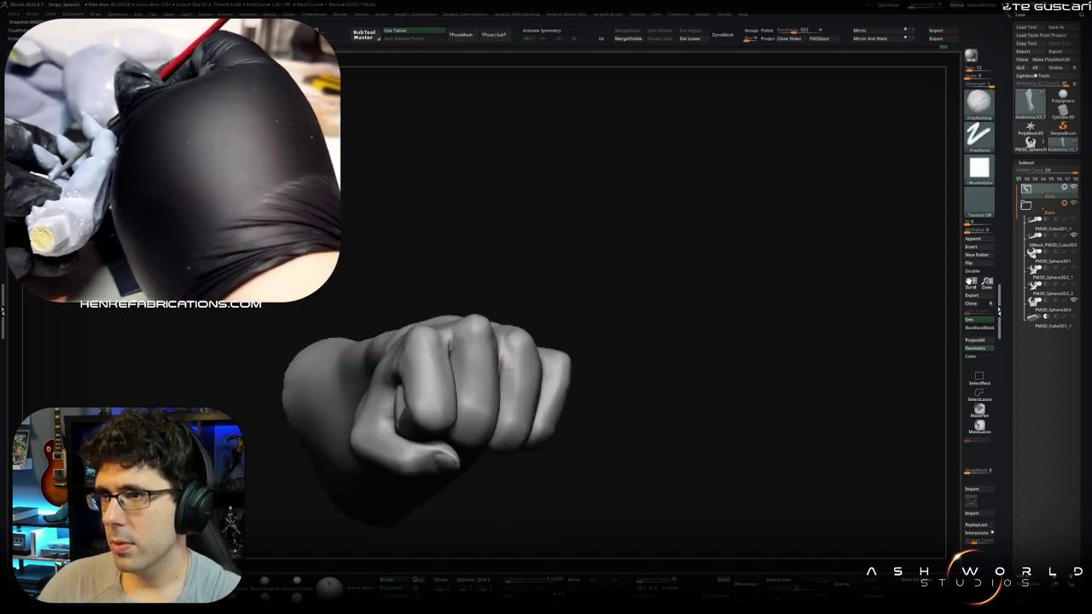
key(shift+f)
Step: Turn off the polygroup display, reselect ClayBuildup, and clear the mask from the fist
key(w)
key(b)
key(c)
key(b)
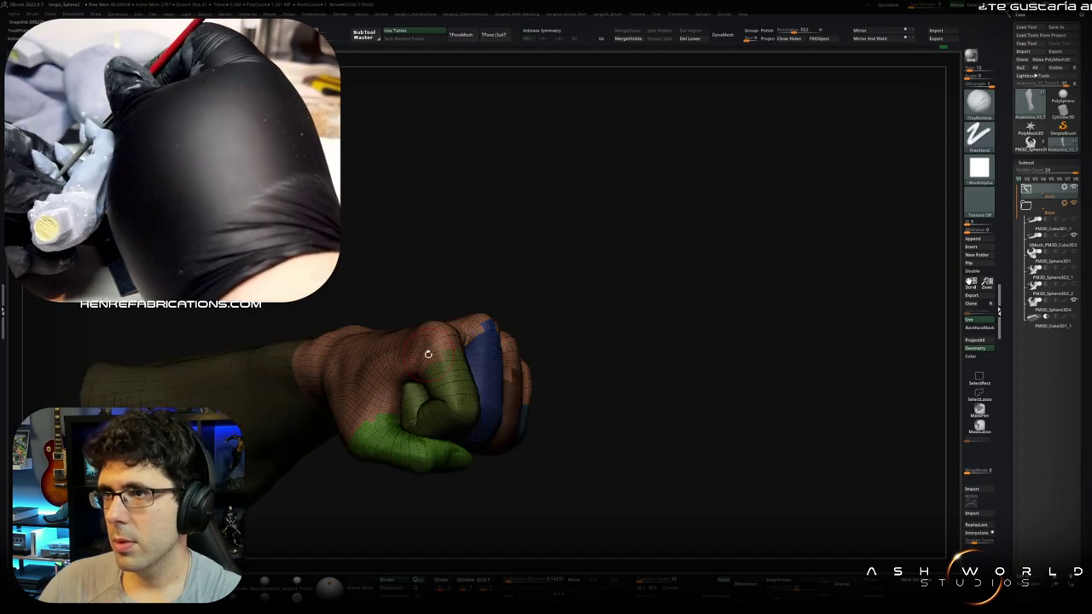
key(shift+f)
mouse_move(430, 351)
right_down()
mouse_move(467, 372)
mouse_move(548, 250)
right_up()
ctrl+drag(548, 250, 529, 273)
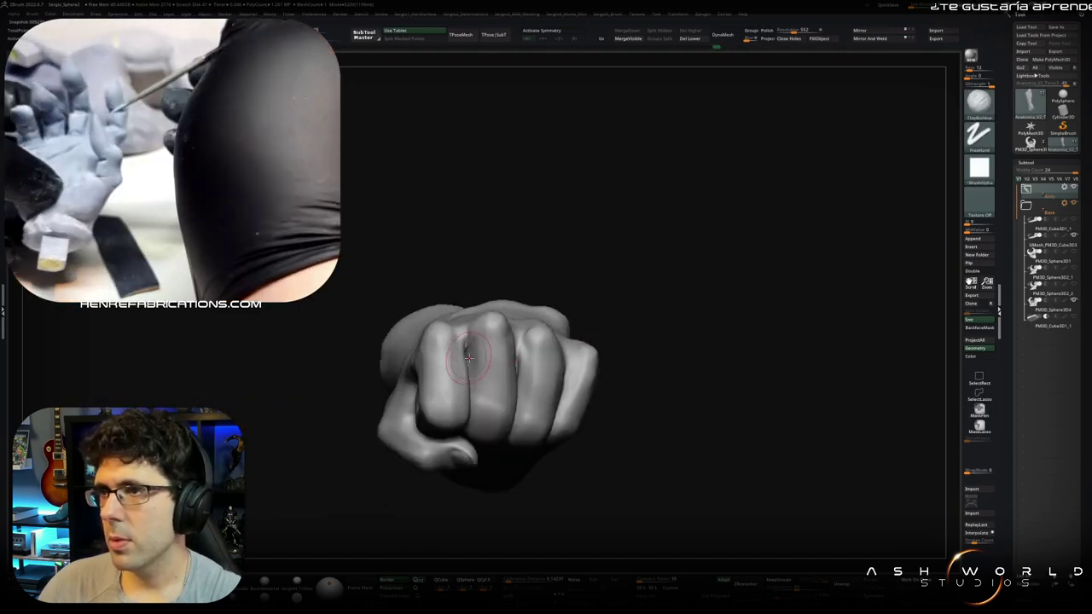
Step: Switch to the Move brush and turn the knuckles front-on to adjust the fingers
key(b)
key(m)
key(v)
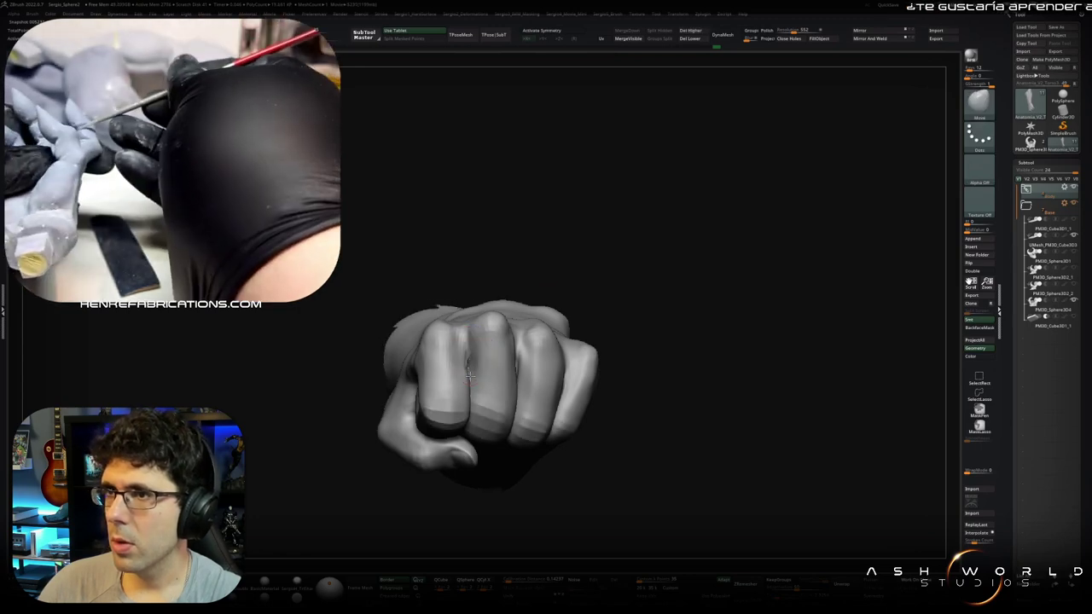
right_drag(520, 363, 468, 375)
right_drag(521, 407, 577, 393)
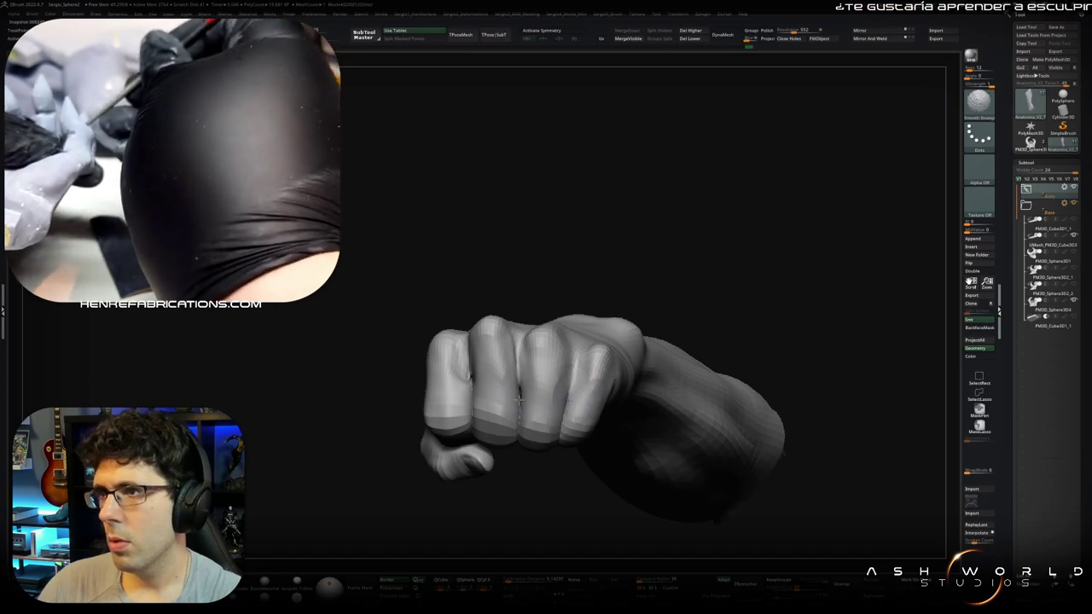
mouse_move(468, 365)
right_down()
mouse_move(470, 316)
mouse_move(500, 349)
mouse_move(397, 350)
mouse_move(420, 348)
mouse_move(402, 358)
mouse_move(410, 385)
mouse_move(493, 368)
mouse_move(395, 417)
mouse_move(433, 394)
mouse_move(414, 427)
mouse_move(476, 314)
right_up()
Step: Reshape the lower finger surface of the fist with Move Topological, viewing it from the thumb side
mouse_move(405, 342)
right_down()
mouse_move(460, 359)
mouse_move(426, 342)
mouse_move(445, 363)
mouse_move(409, 401)
mouse_move(417, 418)
mouse_move(430, 341)
right_up()
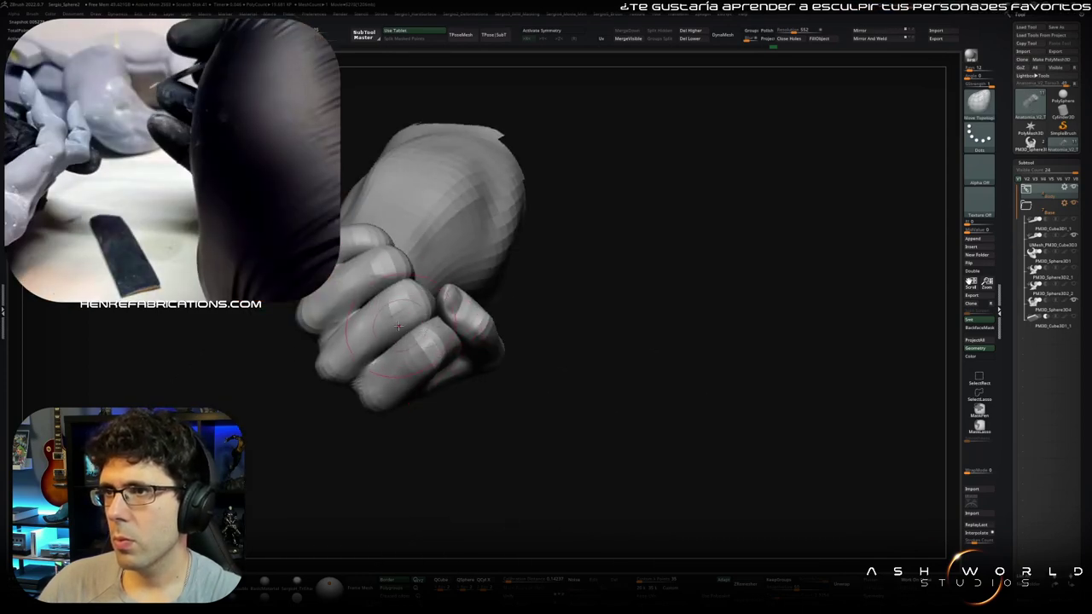
mouse_move(424, 331)
right_down()
mouse_move(431, 342)
mouse_move(410, 292)
mouse_move(416, 329)
right_up()
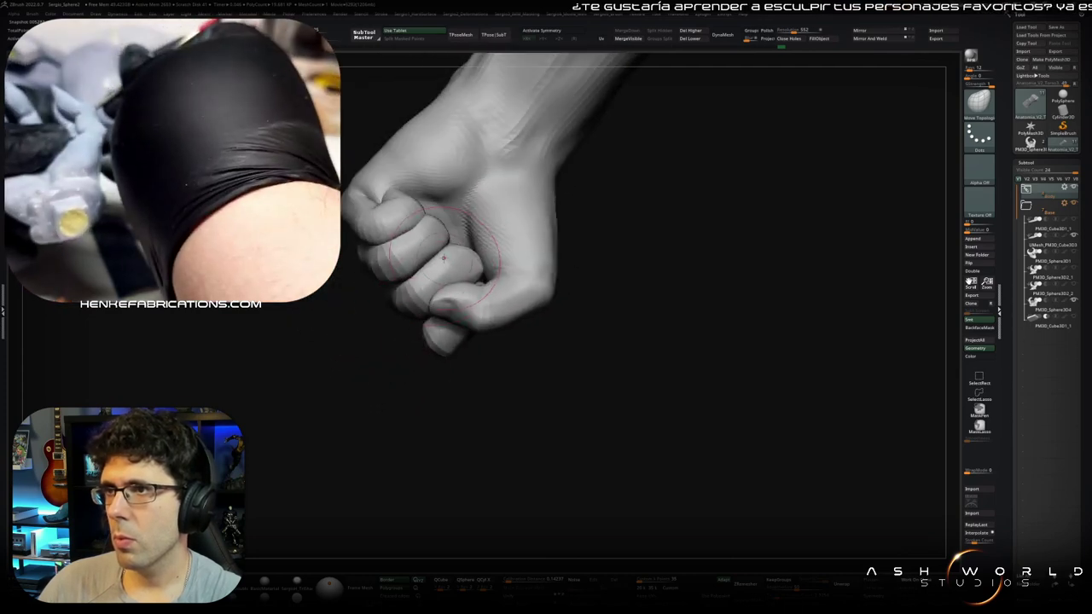
mouse_move(482, 273)
right_down()
mouse_move(456, 305)
mouse_move(467, 301)
right_up()
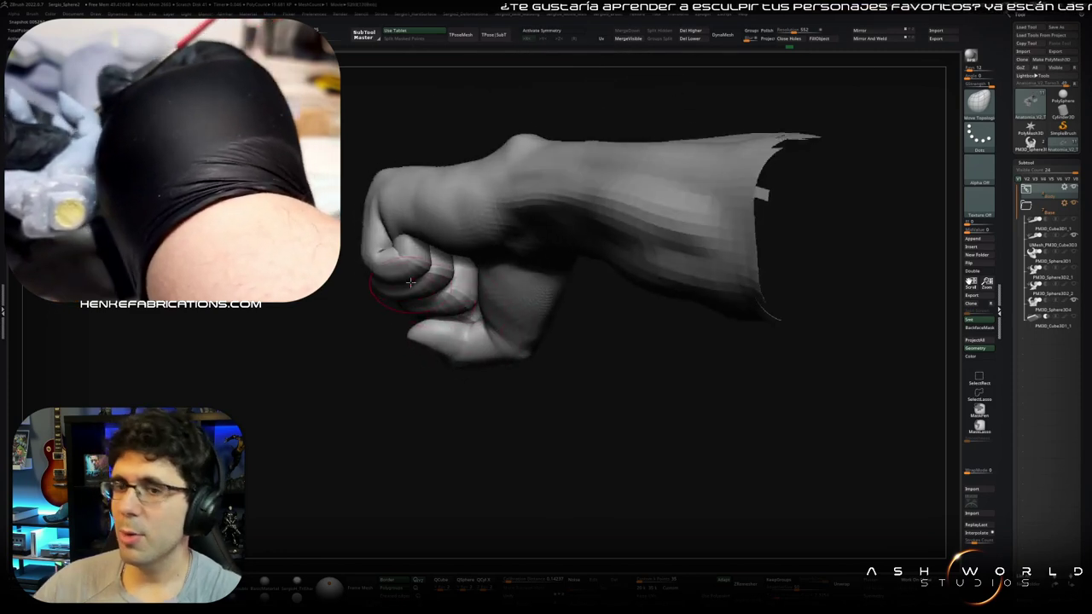
drag(410, 293, 493, 316)
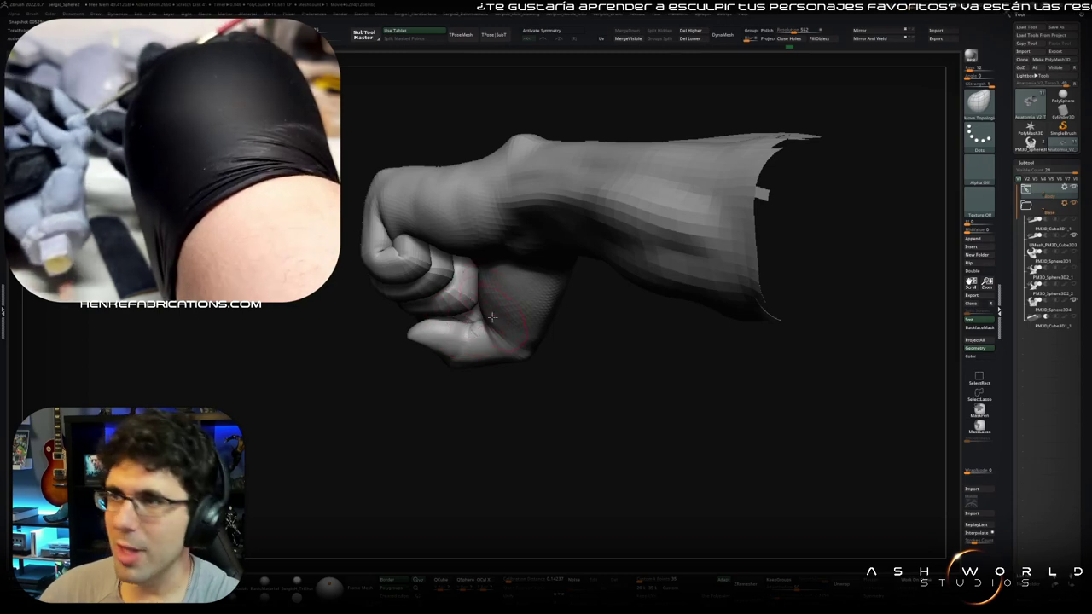
mouse_move(492, 317)
right_down()
mouse_move(465, 303)
mouse_move(475, 284)
mouse_move(475, 305)
right_up()
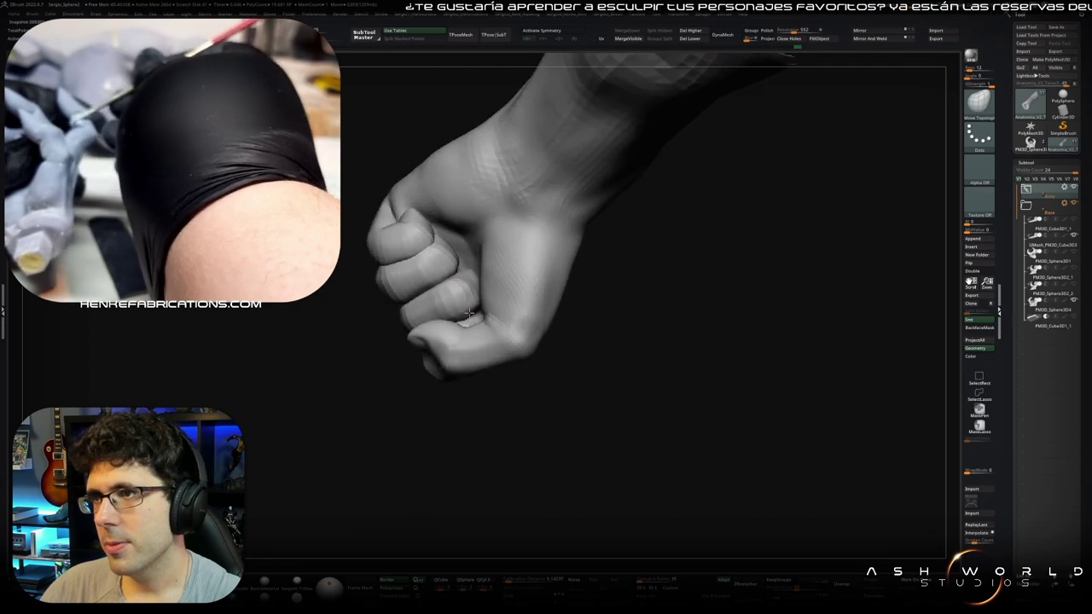
mouse_move(476, 306)
right_down()
mouse_move(461, 284)
mouse_move(433, 312)
right_up()
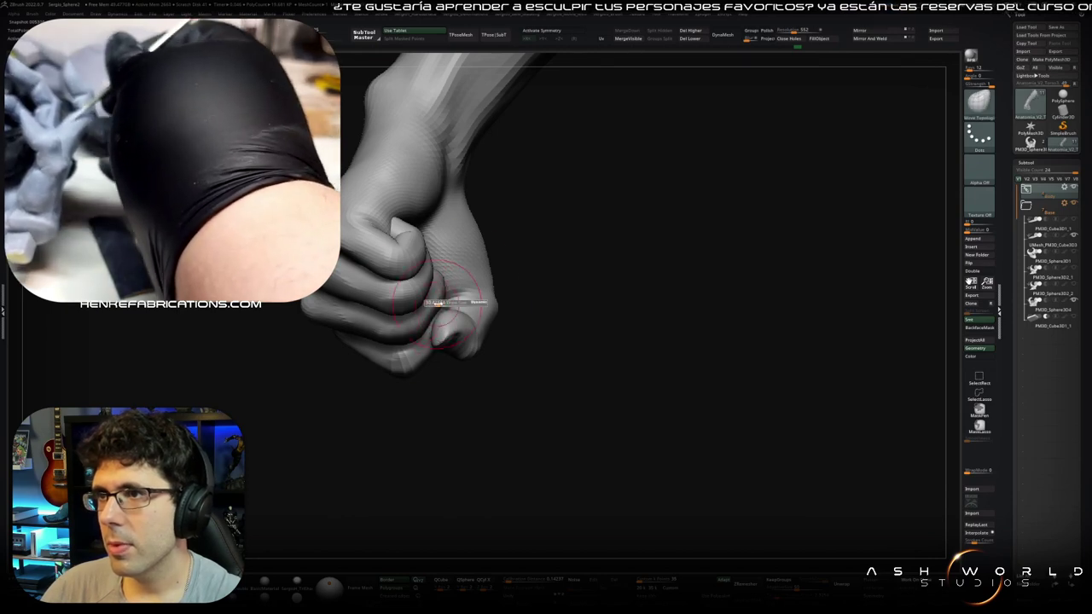
Step: Mask part of the hand with MaskPen and inspect the fist, back of hand and forearm
key(ctrl)
right_drag(461, 318, 418, 327)
right_drag(438, 341, 444, 345)
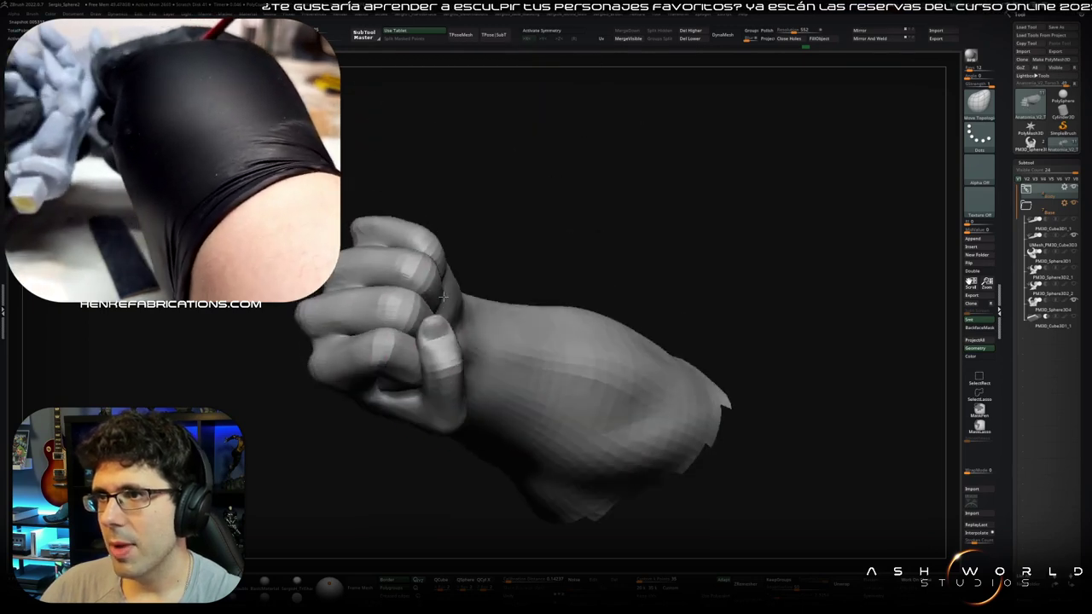
mouse_move(442, 331)
right_down()
mouse_move(437, 315)
mouse_move(451, 356)
right_up()
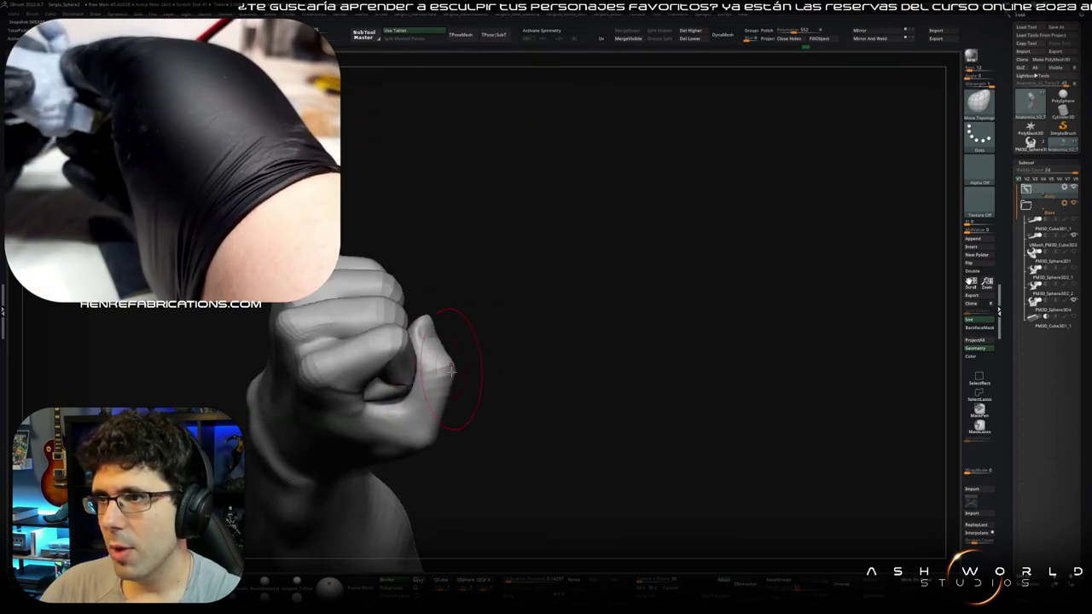
mouse_move(440, 327)
right_down()
mouse_move(395, 322)
mouse_move(461, 337)
mouse_move(452, 366)
mouse_move(465, 374)
mouse_move(470, 301)
mouse_move(468, 334)
right_up()
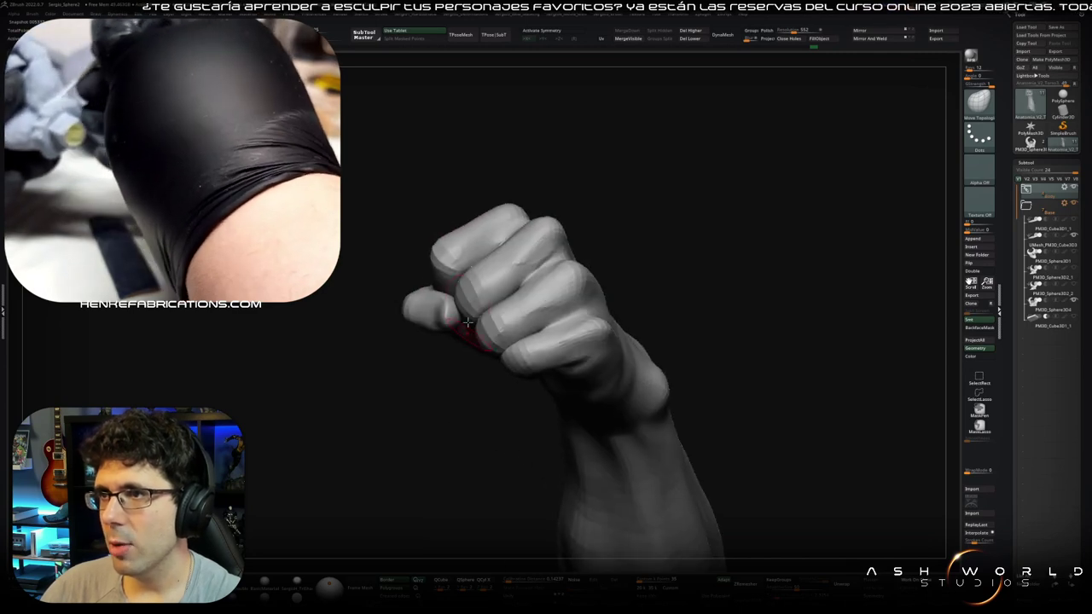
right_drag(459, 290, 461, 298)
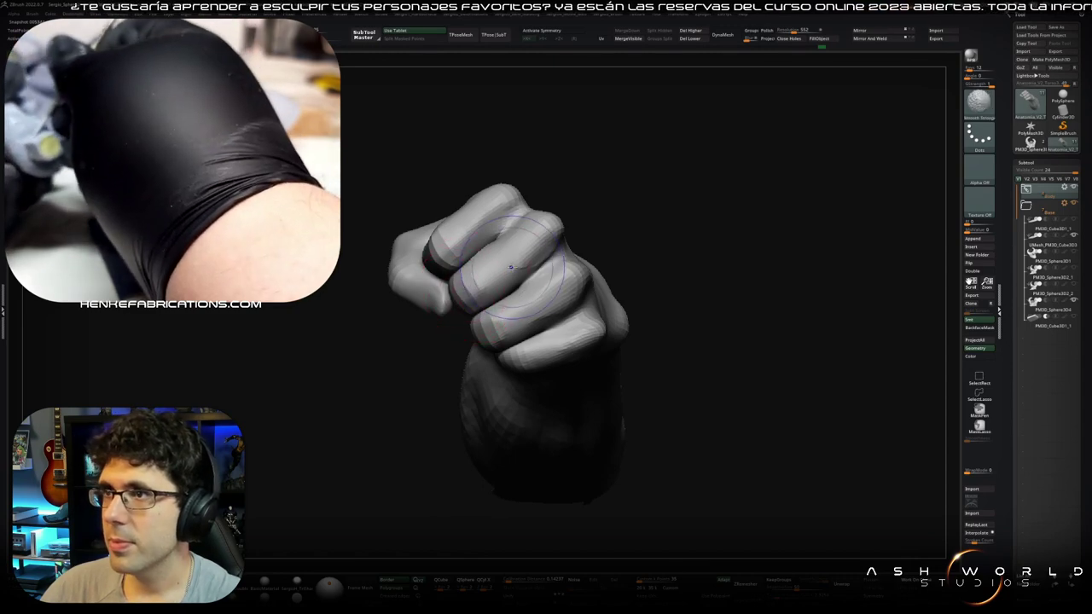
mouse_move(554, 350)
right_down()
mouse_move(529, 264)
mouse_move(520, 361)
right_up()
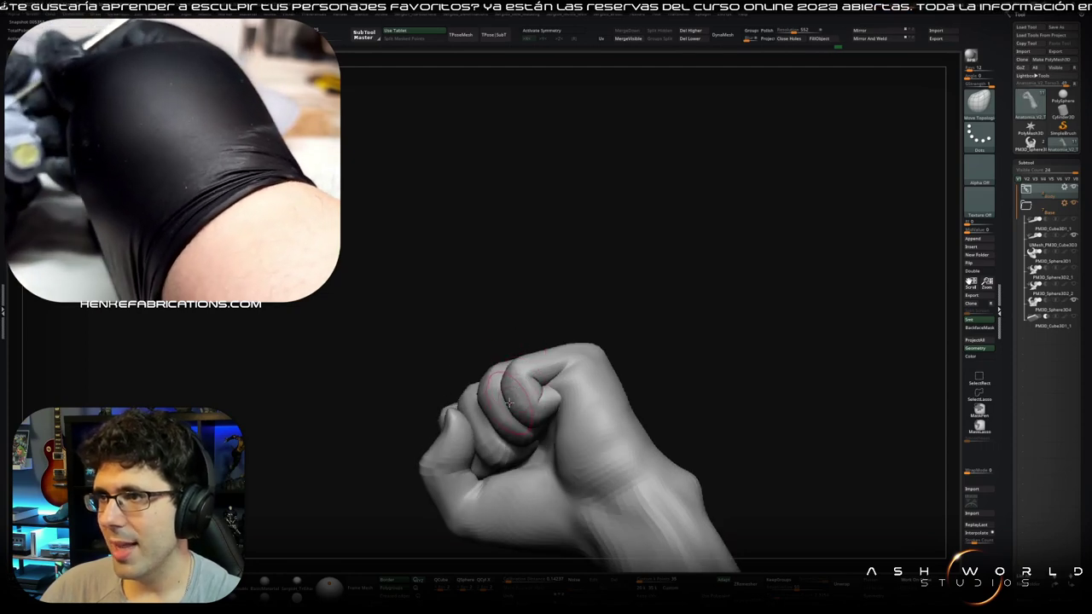
right_drag(534, 417, 491, 365)
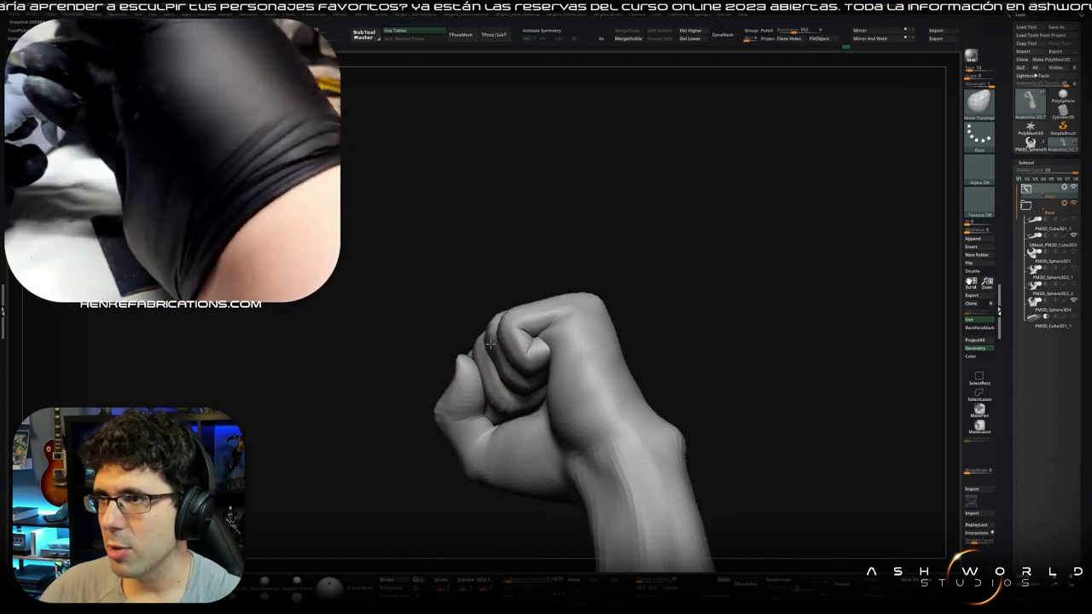
Step: Reshape the thumb side of the fist and review it from side and front views
drag(502, 368, 482, 382)
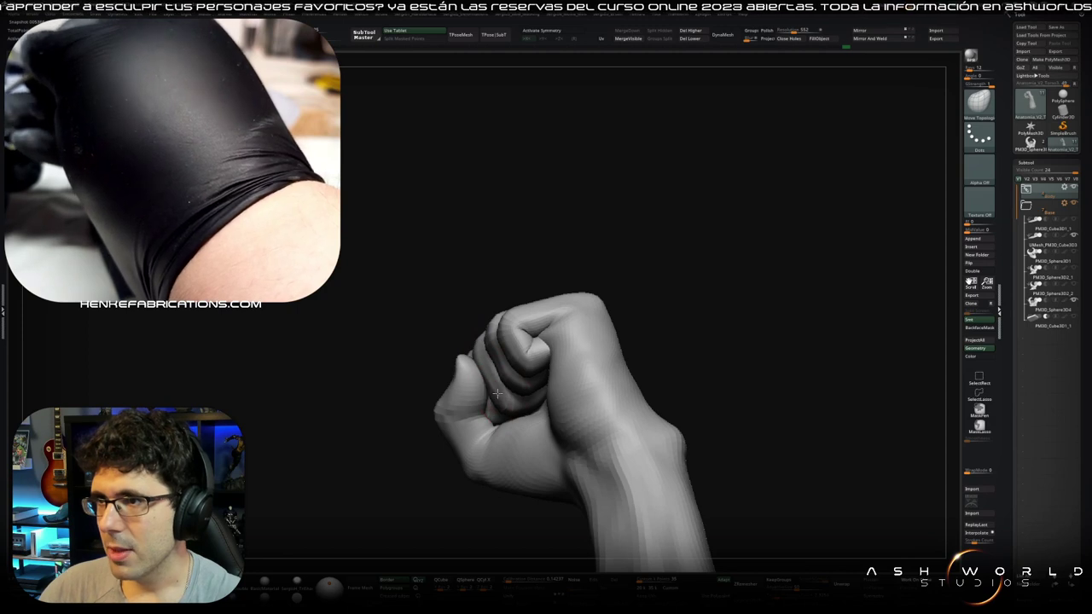
right_drag(512, 408, 521, 393)
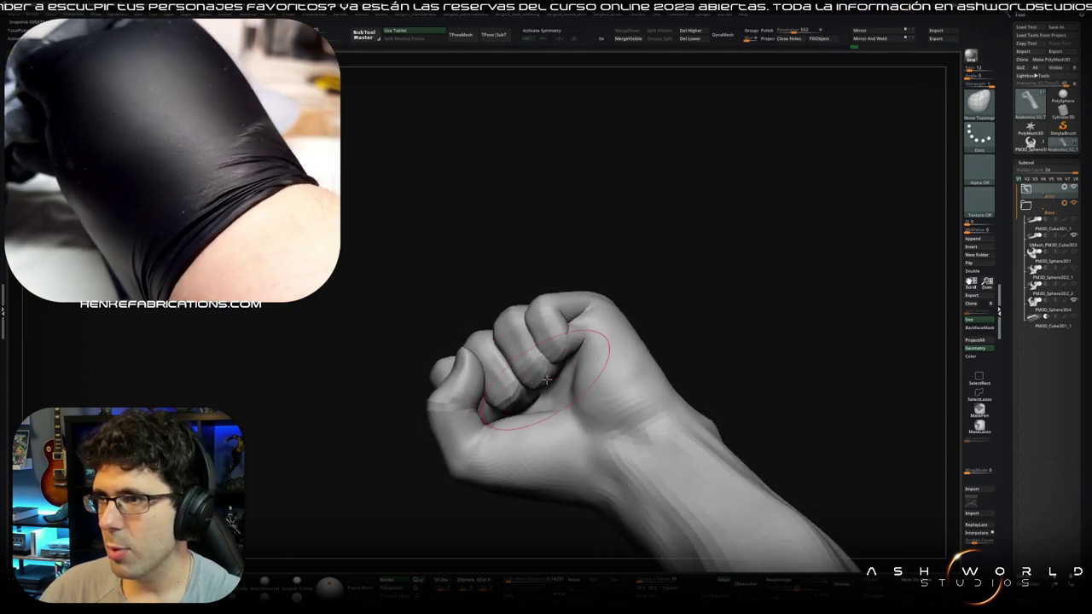
mouse_move(576, 363)
right_down()
mouse_move(577, 345)
mouse_move(517, 278)
mouse_move(515, 296)
mouse_move(537, 304)
mouse_move(496, 266)
mouse_move(445, 245)
right_up()
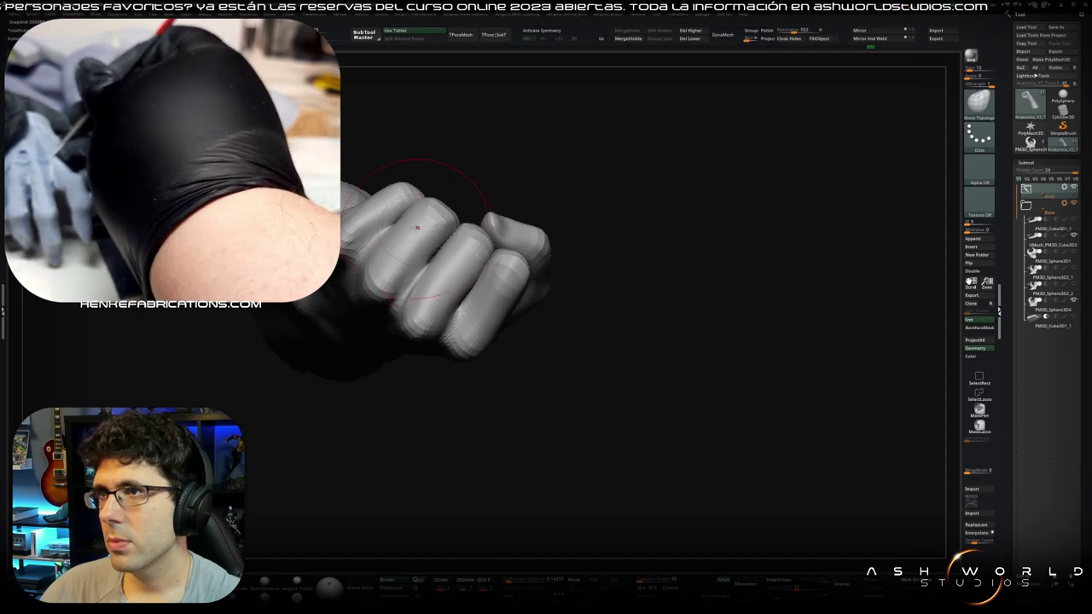
right_drag(414, 216, 445, 286)
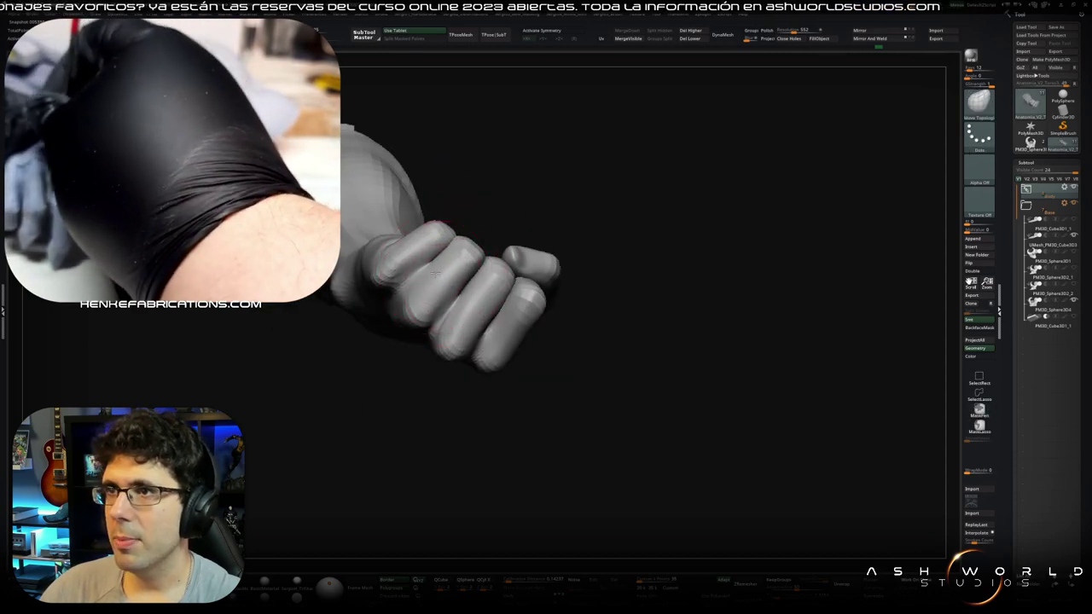
right_drag(455, 252, 475, 273)
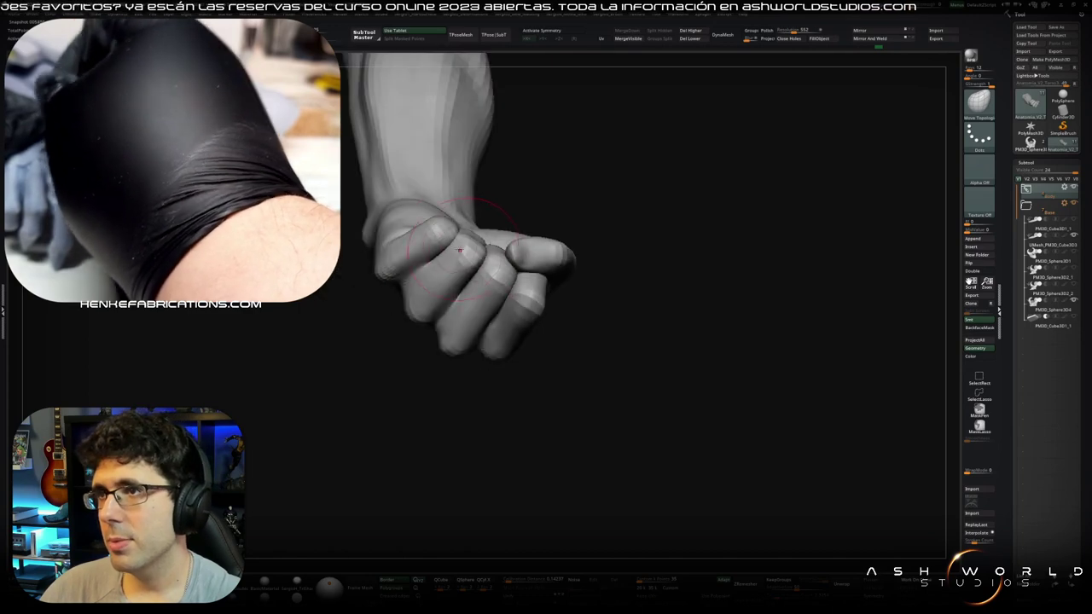
mouse_move(459, 251)
right_down()
mouse_move(454, 298)
mouse_move(448, 218)
mouse_move(437, 235)
right_up()
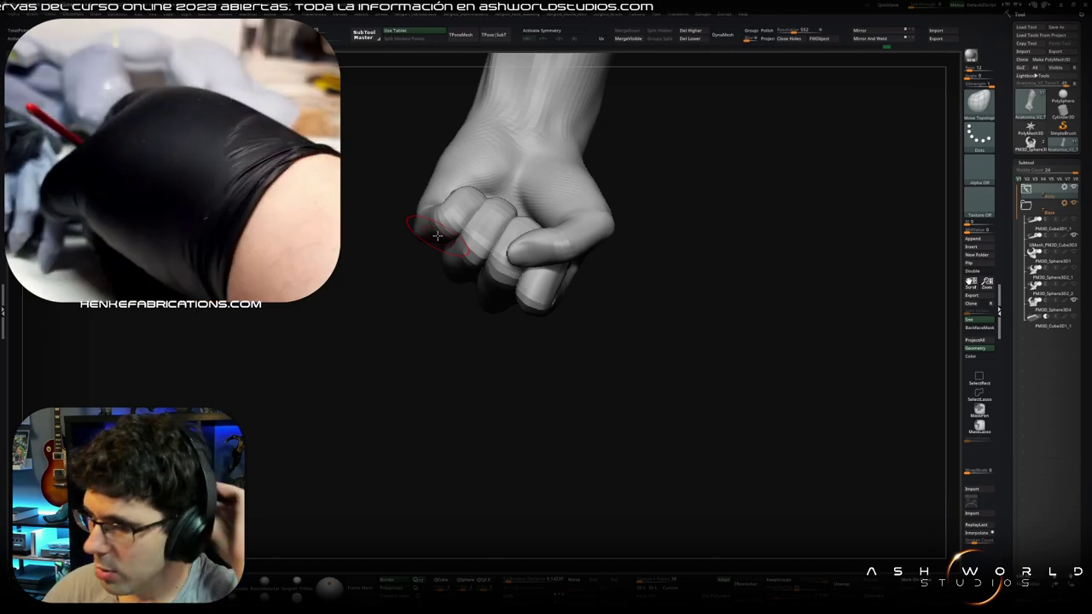
mouse_move(654, 227)
mouse_down()
mouse_move(677, 226)
mouse_move(538, 309)
mouse_move(524, 361)
mouse_move(535, 294)
mouse_up()
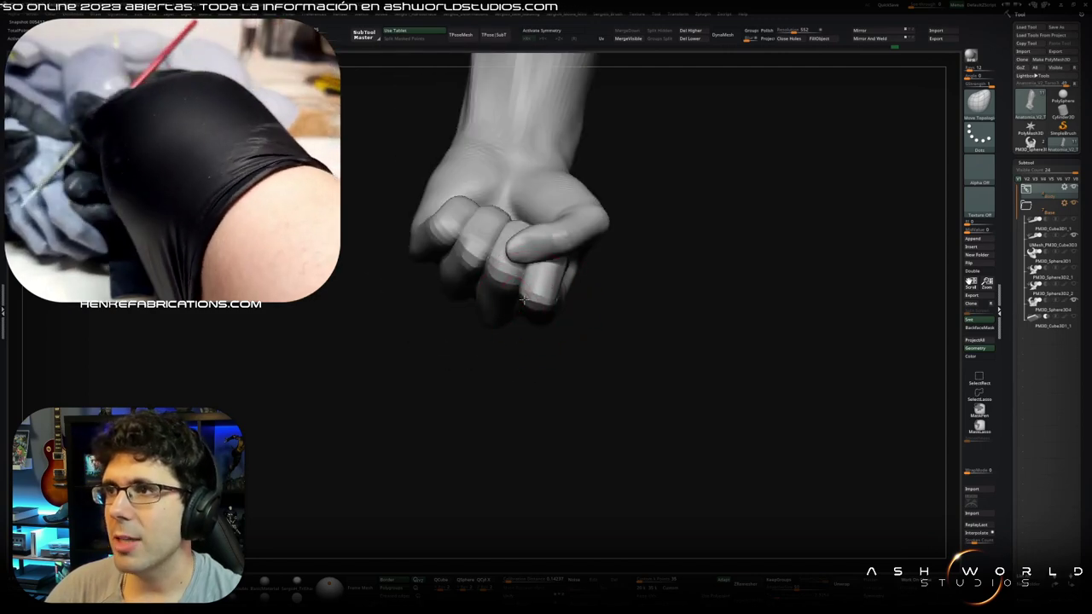
mouse_move(524, 297)
mouse_down()
mouse_move(548, 256)
mouse_move(553, 316)
mouse_up()
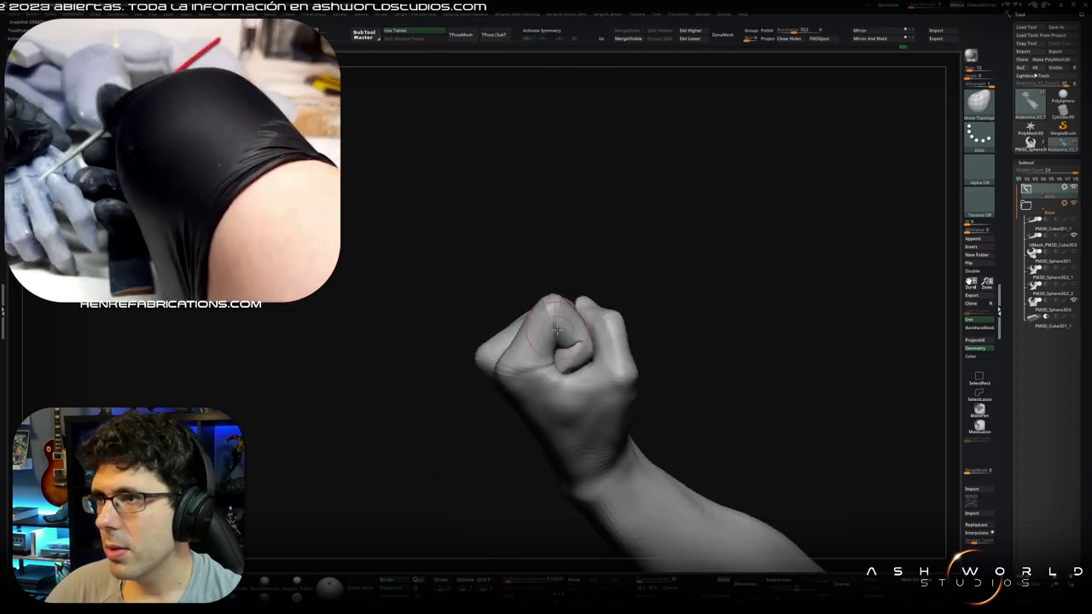
mouse_move(576, 343)
mouse_down()
mouse_move(575, 302)
mouse_move(557, 313)
mouse_up()
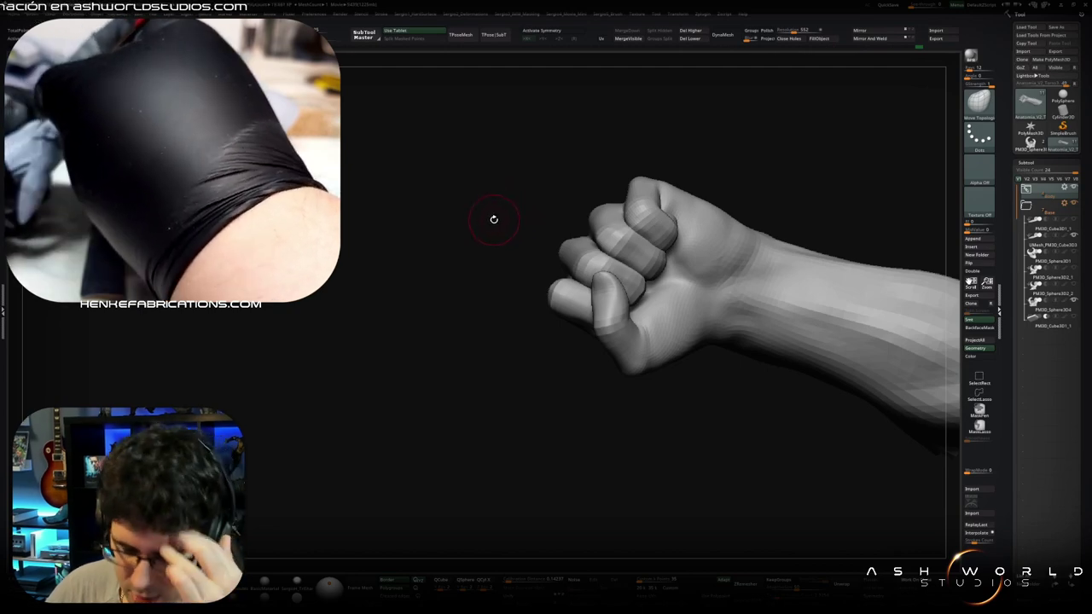
Step: Switch to Move Topological (BMT) and push the knuckles into shape, checking from the thumb side
mouse_move(509, 239)
mouse_down()
mouse_move(520, 289)
mouse_move(476, 244)
mouse_move(460, 261)
mouse_up()
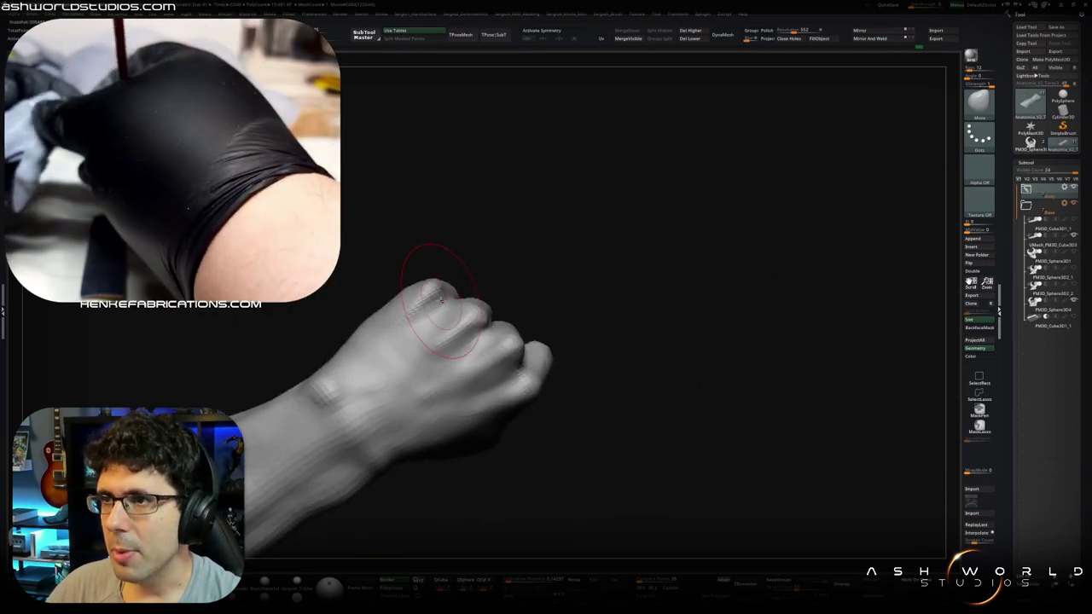
mouse_move(438, 248)
mouse_down()
mouse_move(416, 292)
mouse_move(386, 297)
mouse_up()
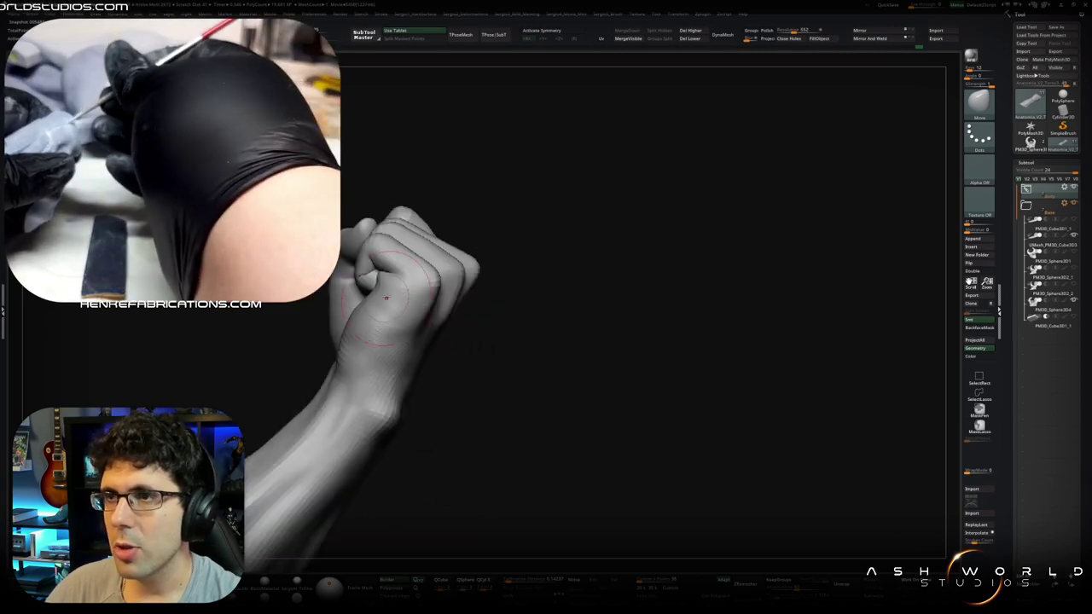
drag(386, 286, 373, 282)
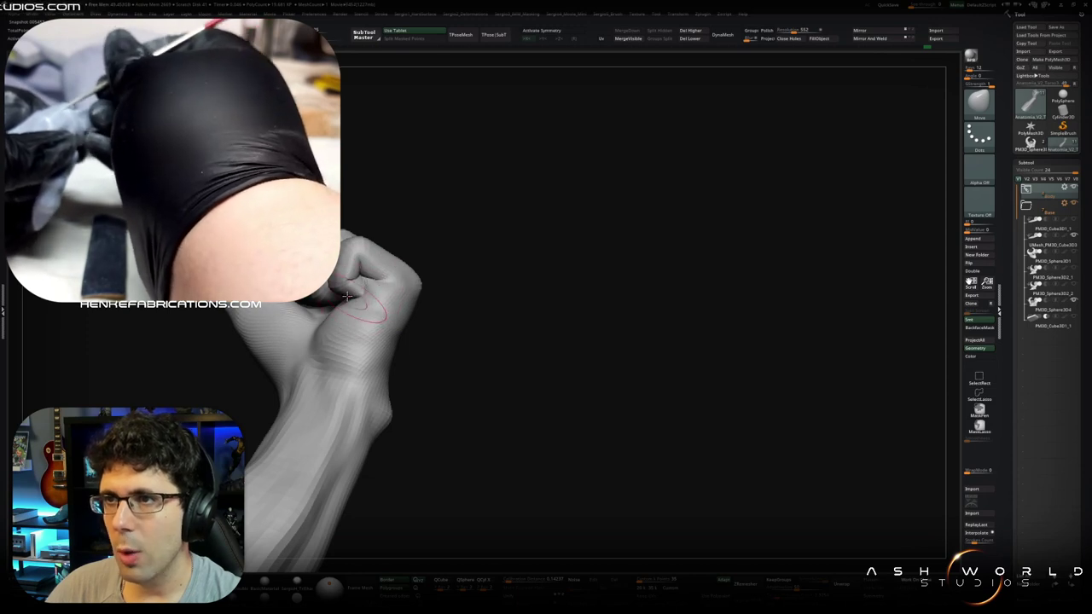
drag(372, 284, 386, 313)
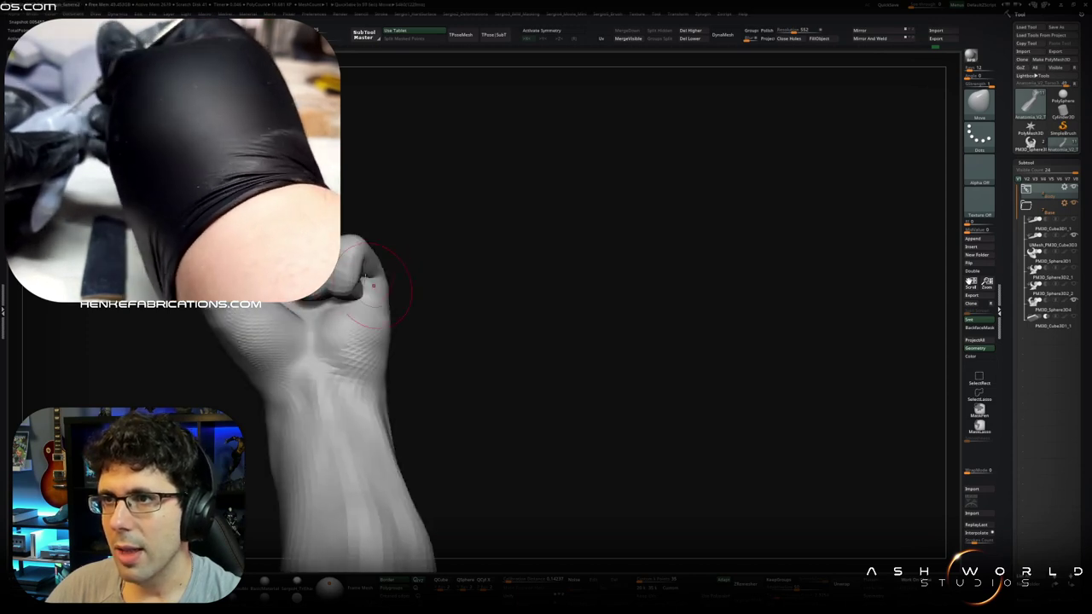
key(b)
key(m)
key(t)
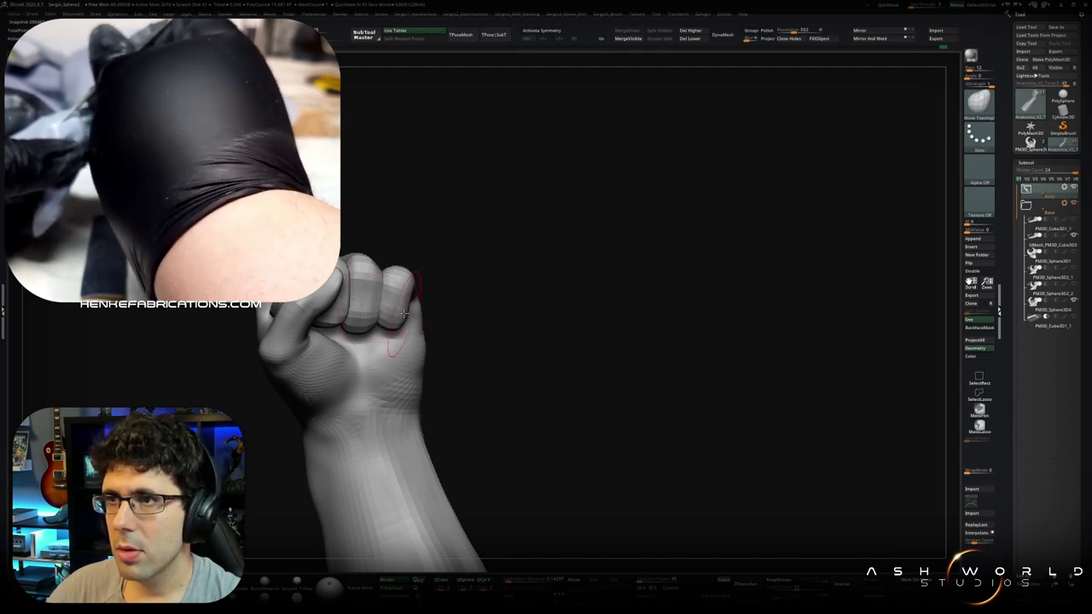
right_drag(367, 318, 375, 319)
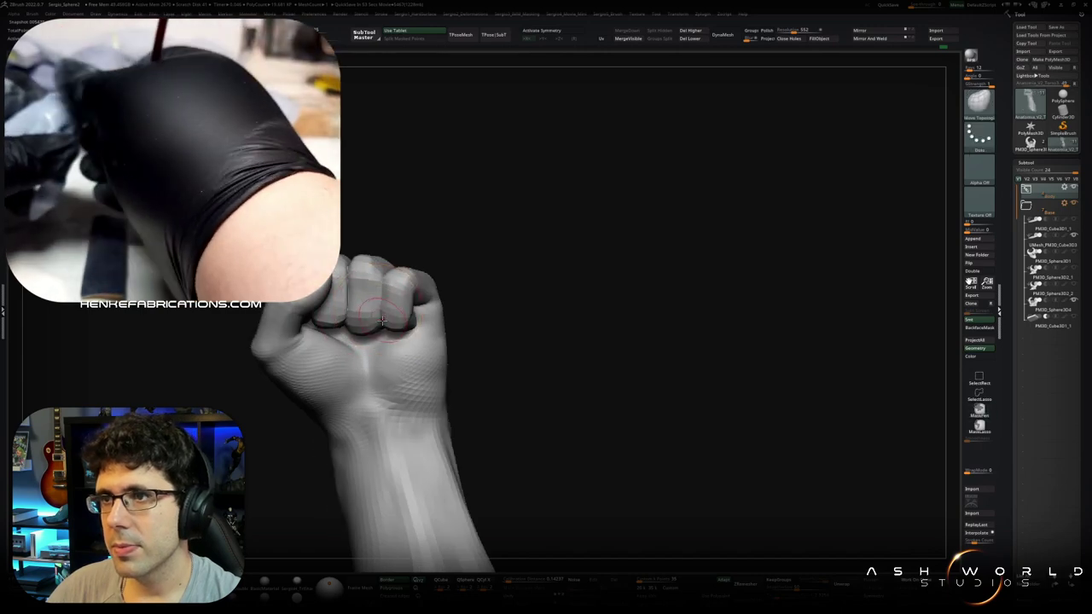
mouse_move(378, 339)
right_down()
mouse_move(392, 344)
mouse_move(397, 297)
mouse_move(385, 275)
right_up()
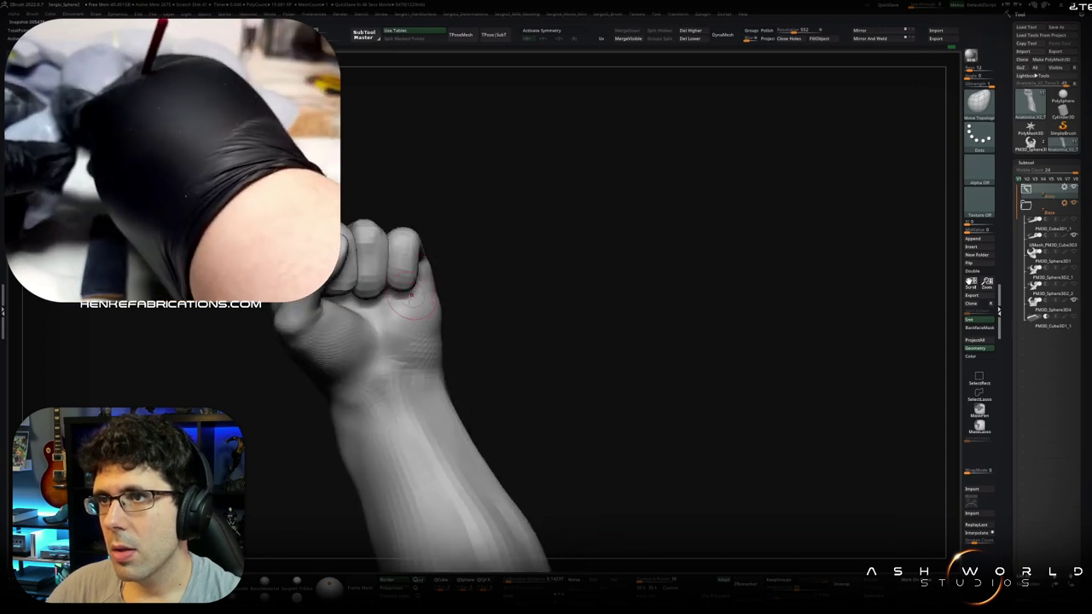
mouse_move(321, 307)
right_down()
mouse_move(365, 275)
mouse_move(375, 282)
mouse_move(418, 273)
mouse_move(415, 265)
mouse_move(485, 336)
mouse_move(546, 307)
right_up()
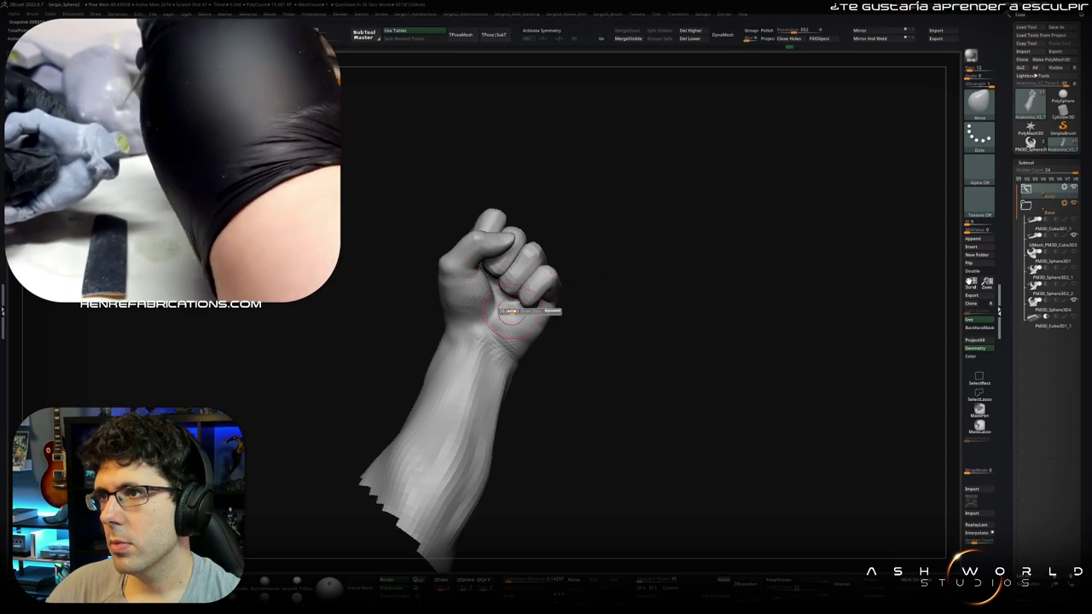
key(w)
ctrl+drag(512, 316, 517, 317)
key(q)
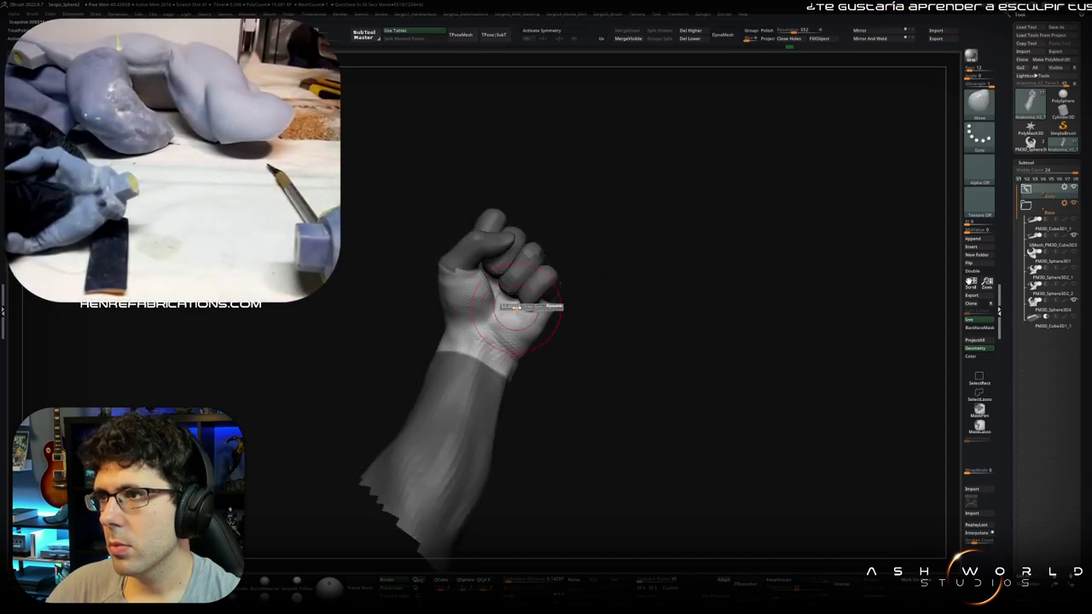
ctrl+click(524, 316)
mouse_move(505, 294)
right_down()
mouse_move(505, 322)
mouse_move(527, 302)
right_up()
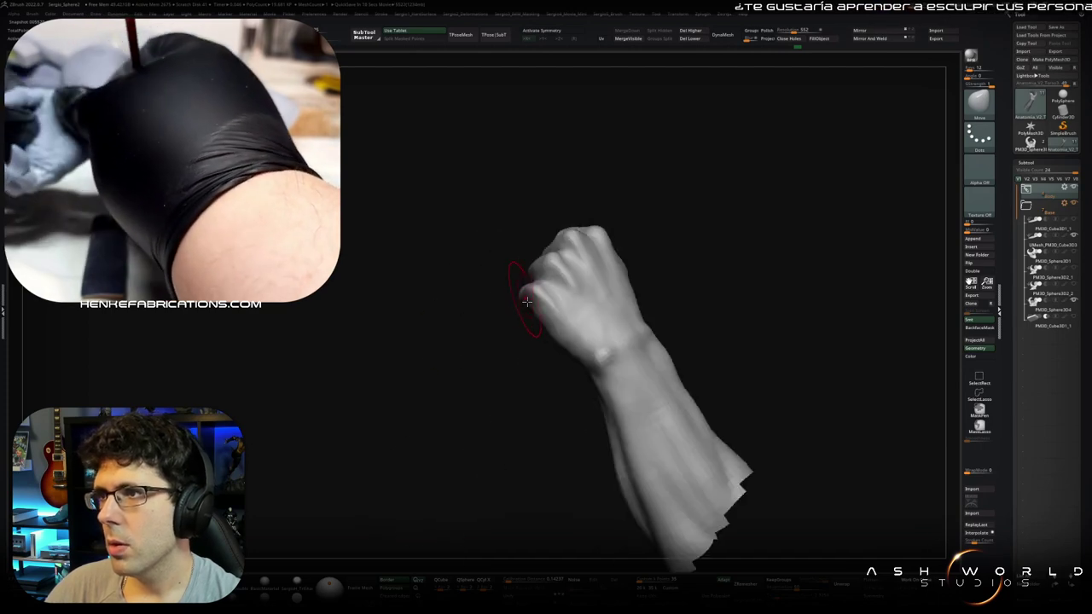
mouse_move(531, 308)
right_down()
mouse_move(521, 308)
mouse_move(587, 236)
right_up()
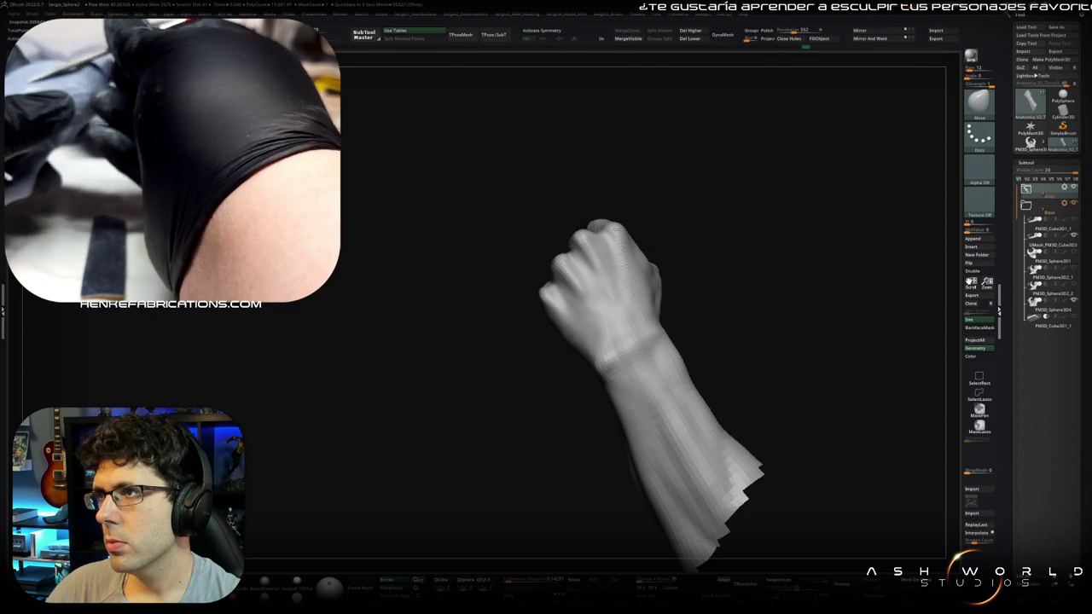
mouse_move(684, 262)
right_down()
mouse_move(554, 275)
mouse_move(610, 268)
right_up()
ctrl+right_drag(555, 236, 585, 220)
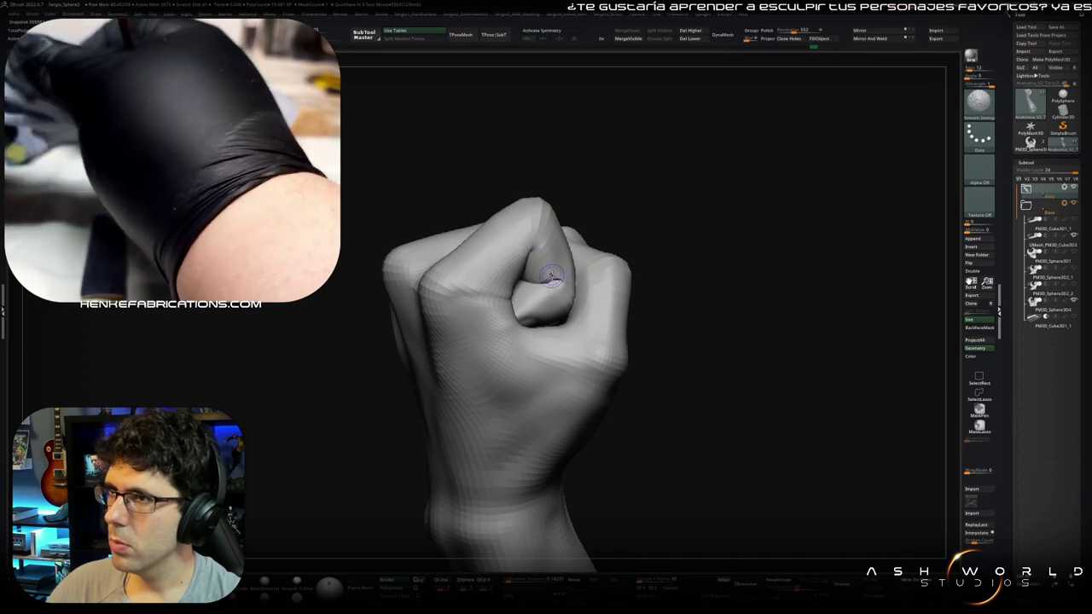
right_drag(557, 281, 523, 275)
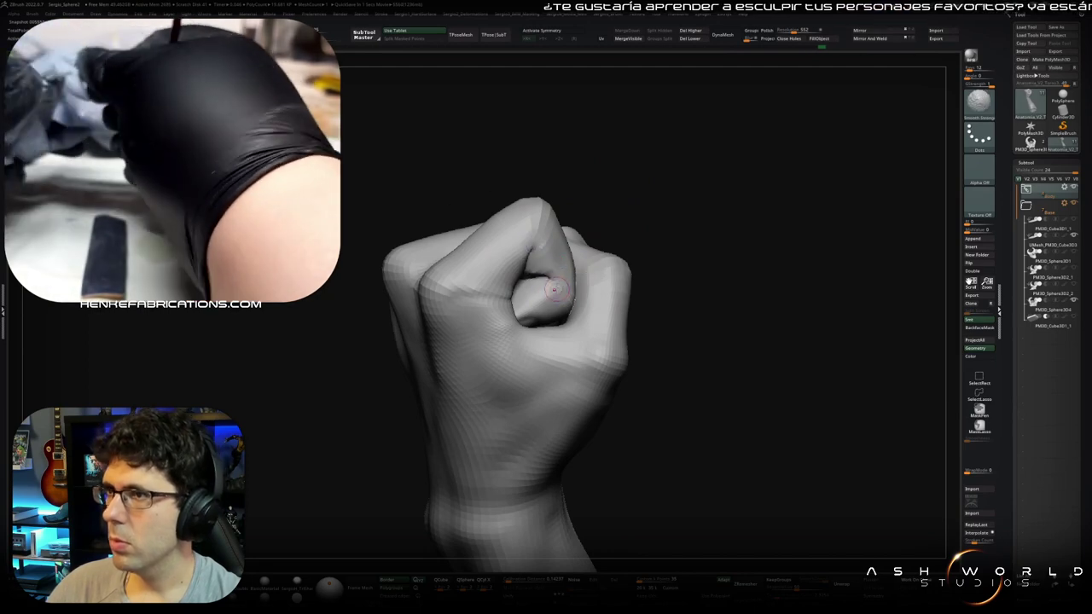
right_drag(539, 275, 536, 285)
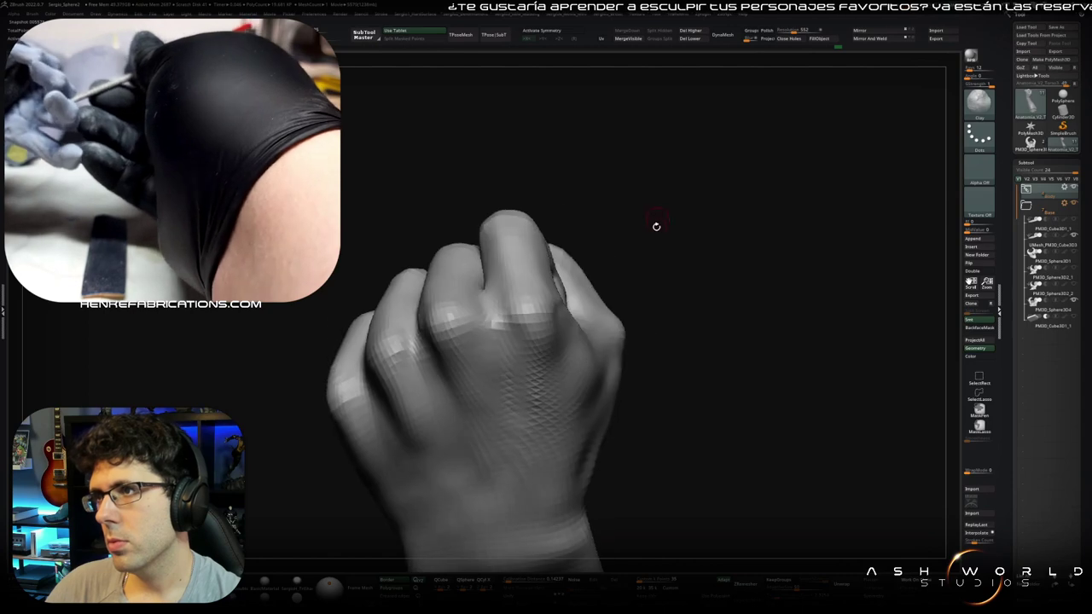
right_drag(546, 284, 551, 293)
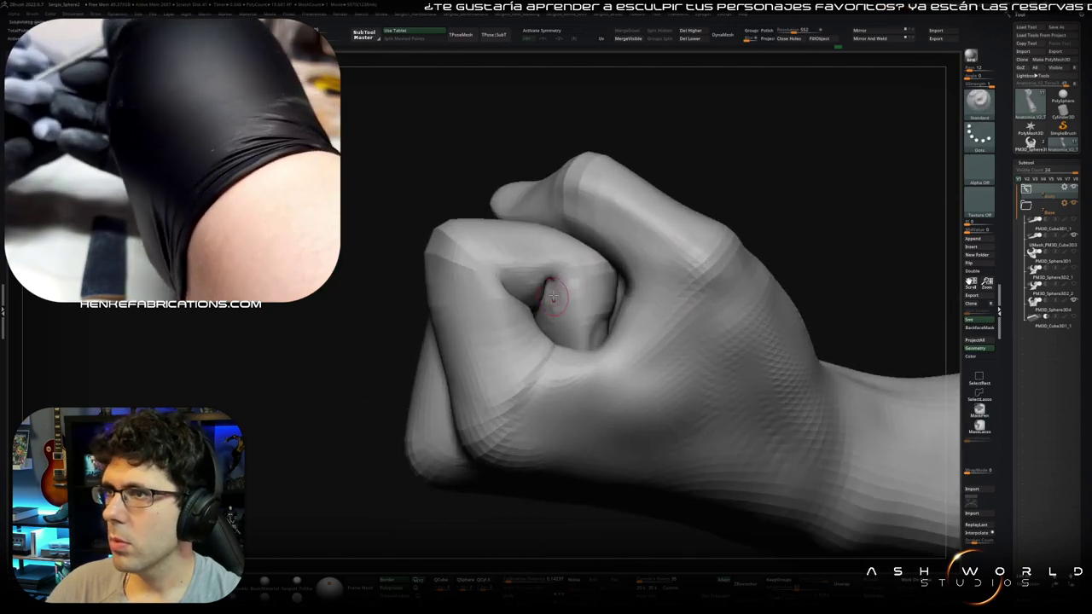
right_drag(553, 296, 556, 288)
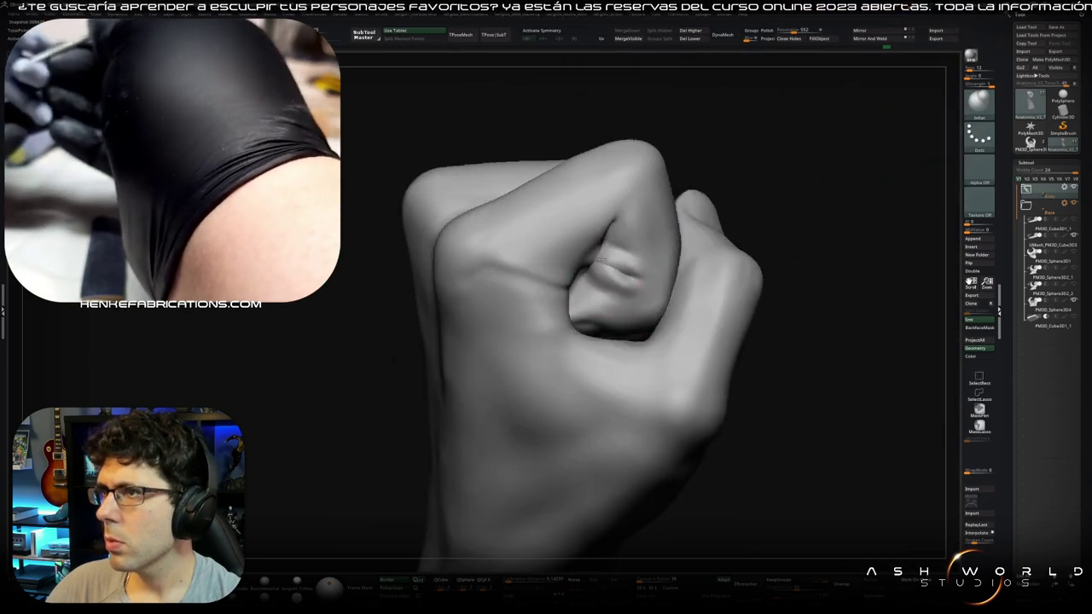
Step: Test a mask over the fist and fingers, then undo it
key(space)
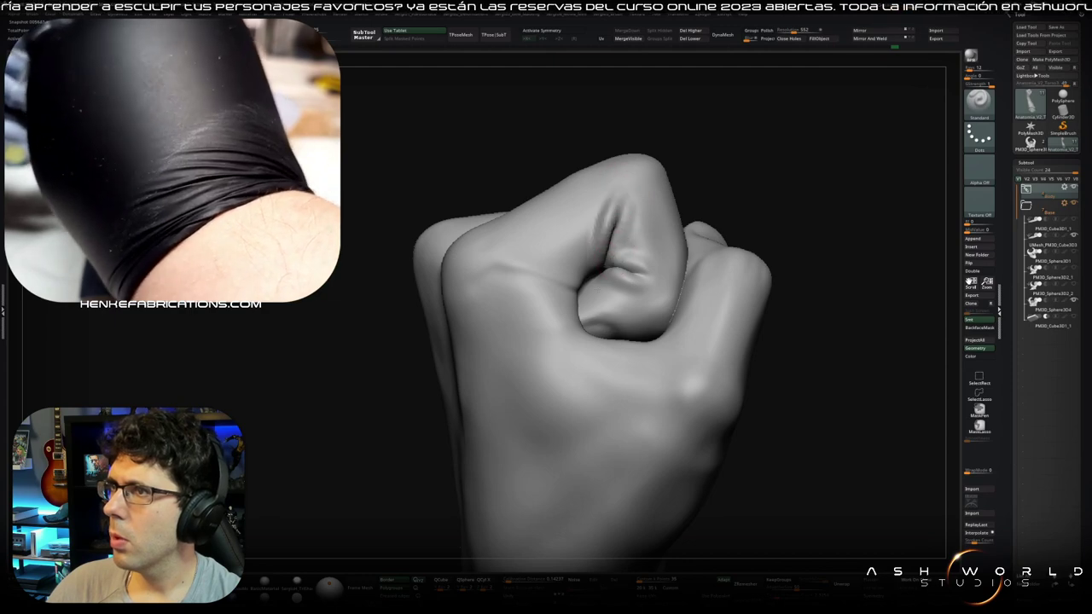
mouse_move(596, 249)
right_down()
mouse_move(507, 249)
mouse_move(541, 316)
right_up()
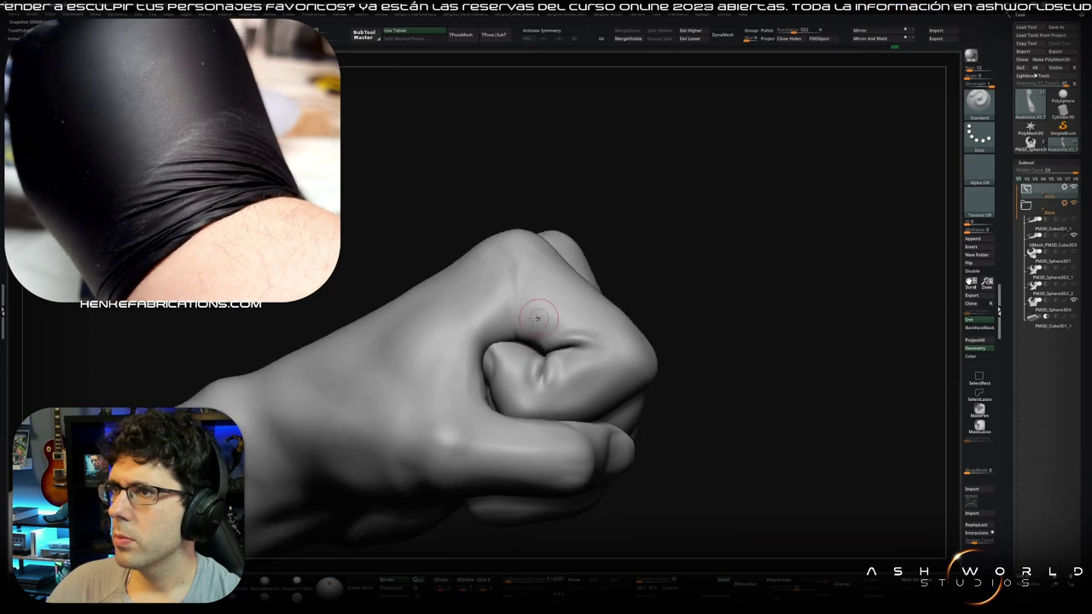
key(w)
ctrl+drag(487, 316, 534, 309)
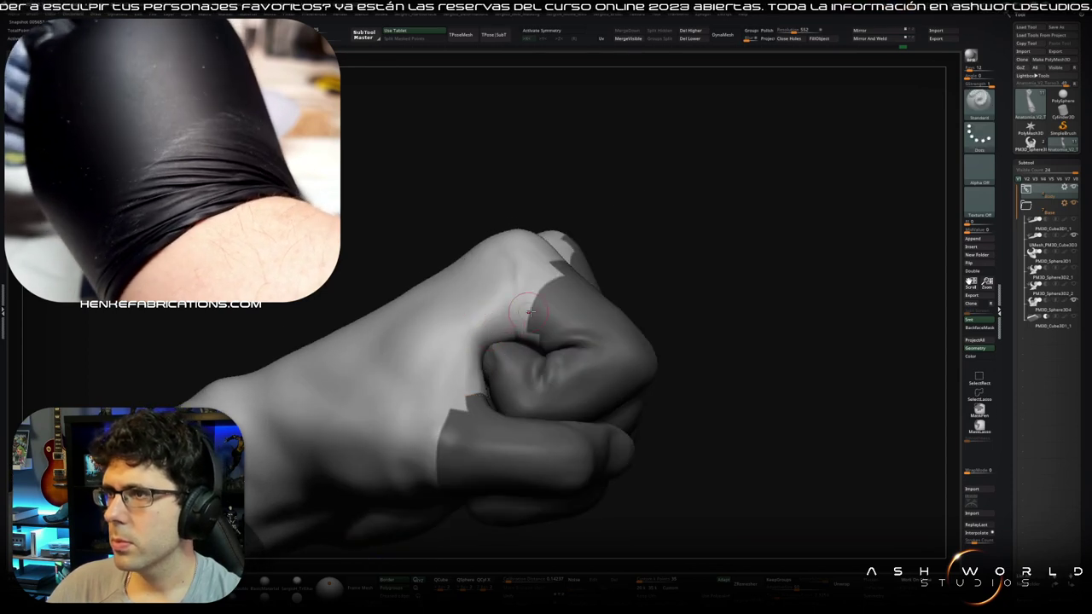
key(ctrl+z)
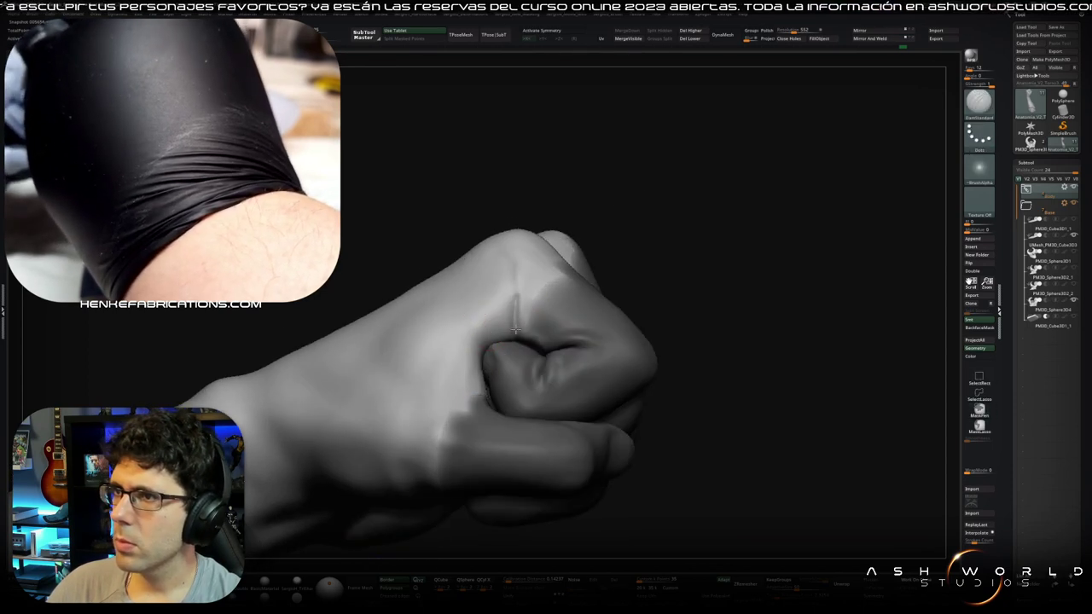
Step: Reshape the crease between the thumb and index finger, viewing it from higher angles
right_drag(510, 352, 516, 339)
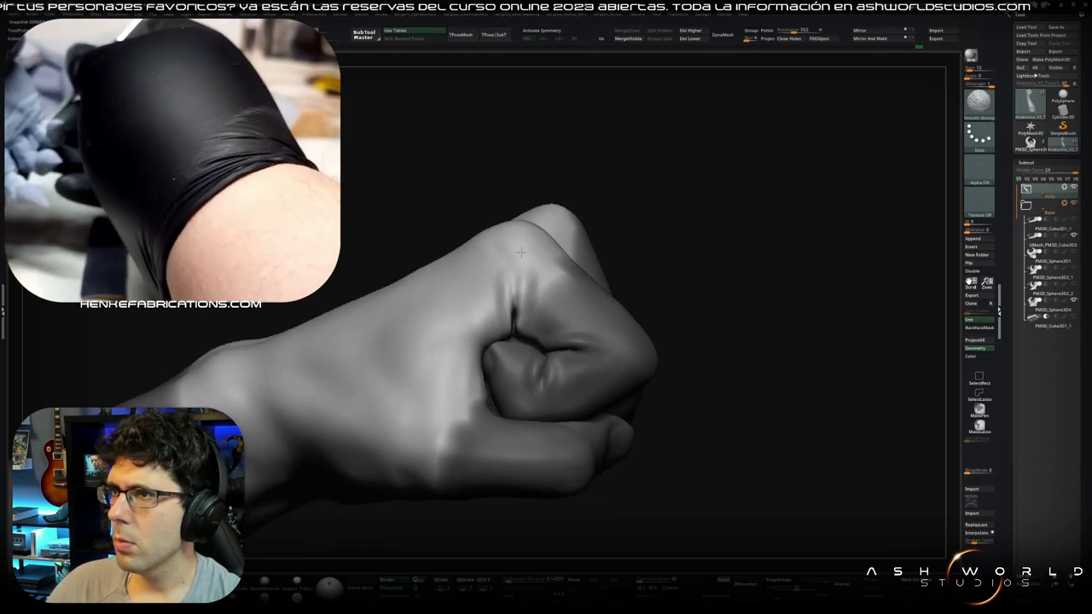
right_drag(507, 288, 518, 346)
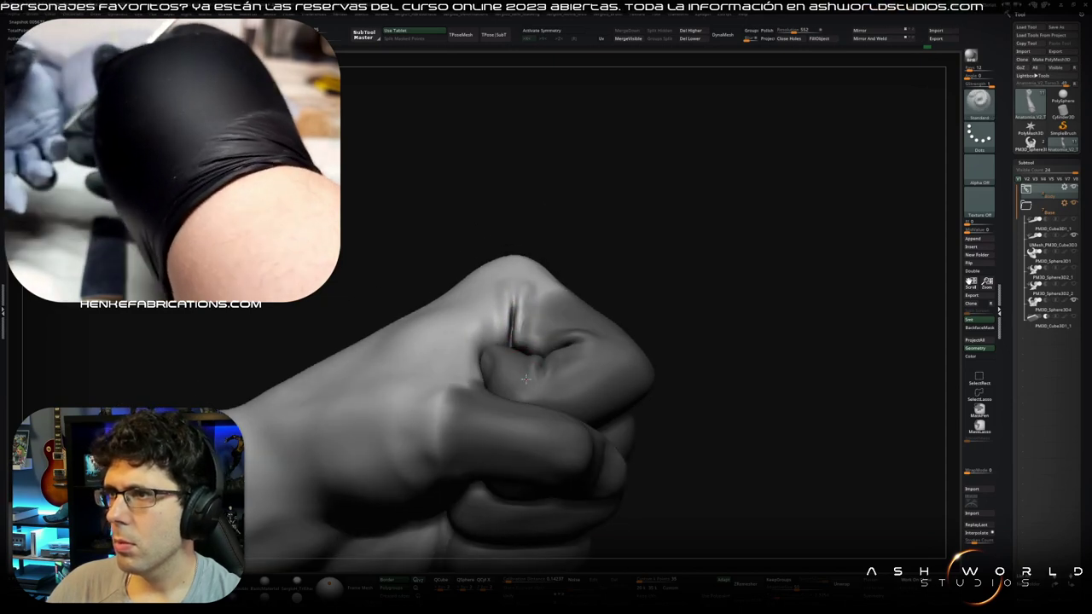
right_drag(581, 279, 512, 333)
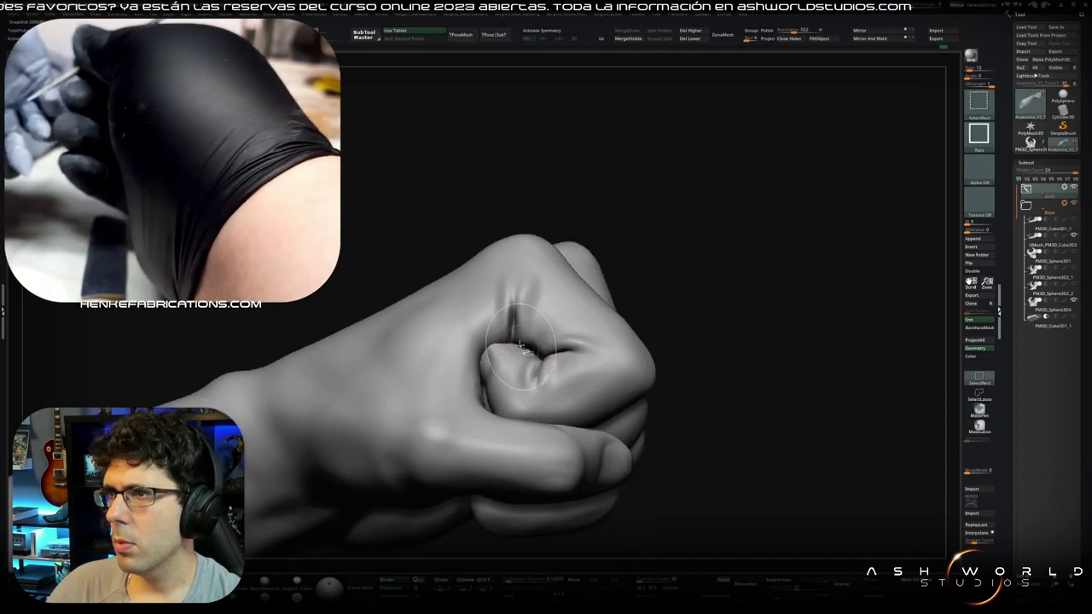
mouse_move(528, 347)
right_down()
mouse_move(529, 302)
mouse_move(528, 318)
right_up()
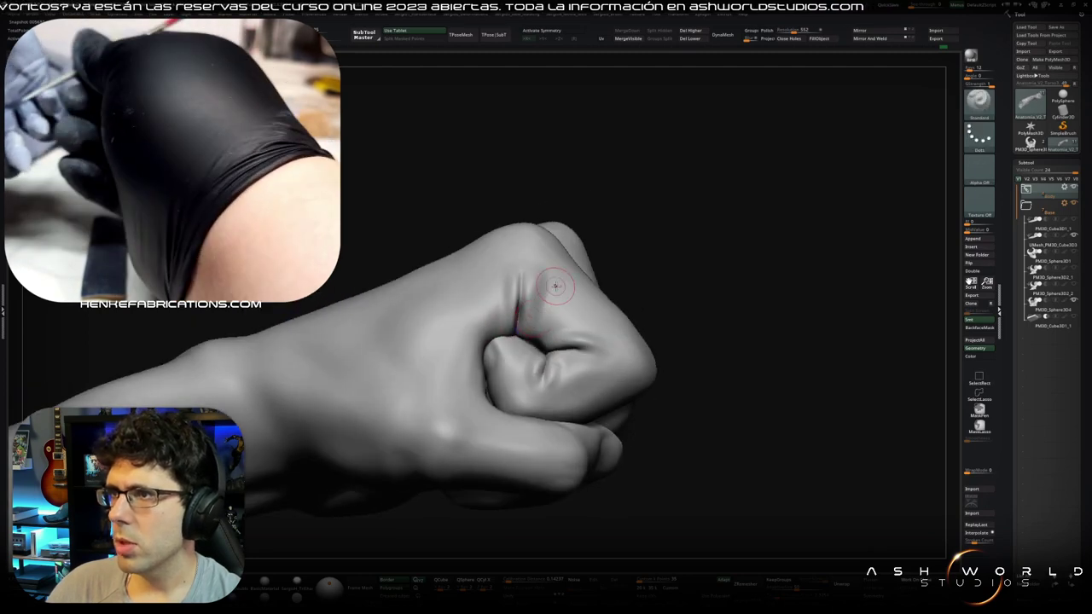
drag(540, 326, 526, 371)
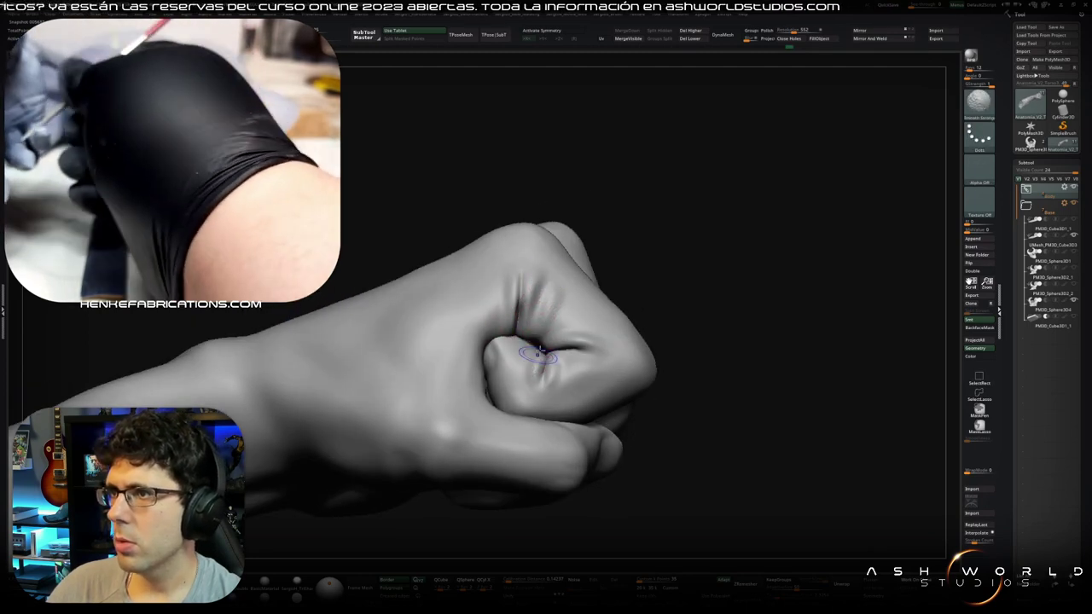
mouse_move(544, 283)
right_down()
mouse_move(516, 368)
mouse_move(462, 381)
mouse_move(512, 350)
right_up()
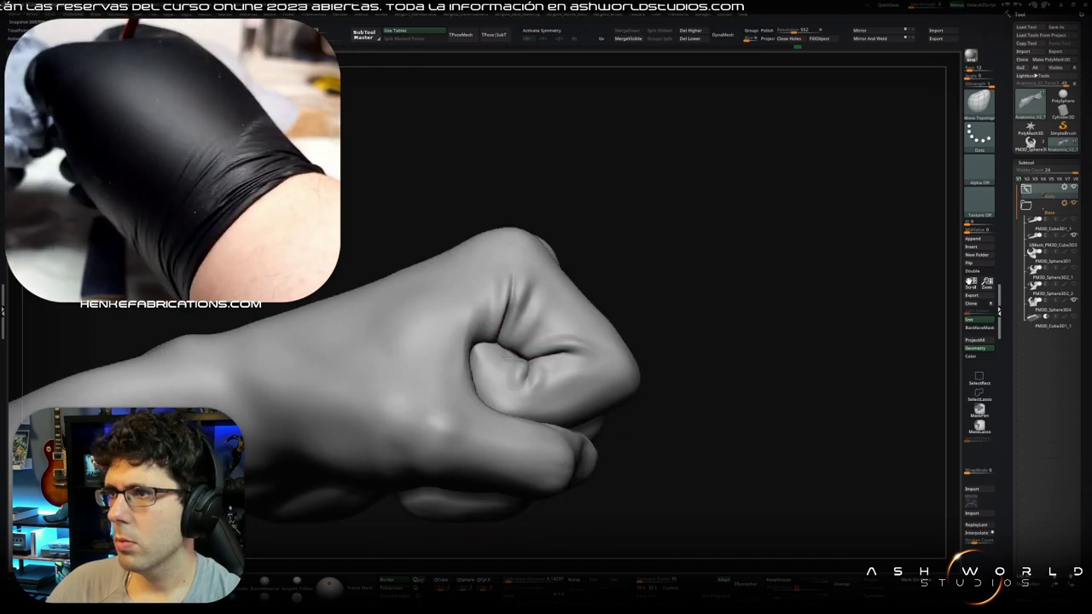
Step: Examine the thumb base from side-on, frontal and knuckle views of the fist
mouse_move(498, 369)
alt+right_down()
mouse_move(473, 205)
mouse_move(597, 351)
mouse_move(629, 409)
mouse_move(666, 421)
mouse_move(477, 316)
mouse_move(492, 381)
mouse_move(499, 355)
alt+right_up()
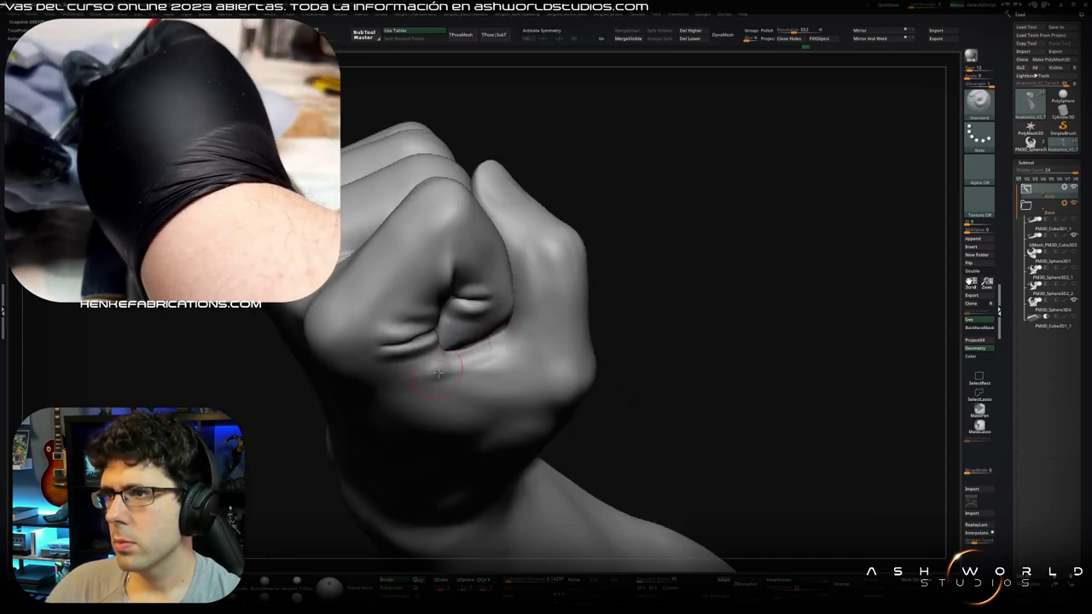
mouse_move(523, 341)
right_down()
mouse_move(478, 350)
mouse_move(504, 367)
right_up()
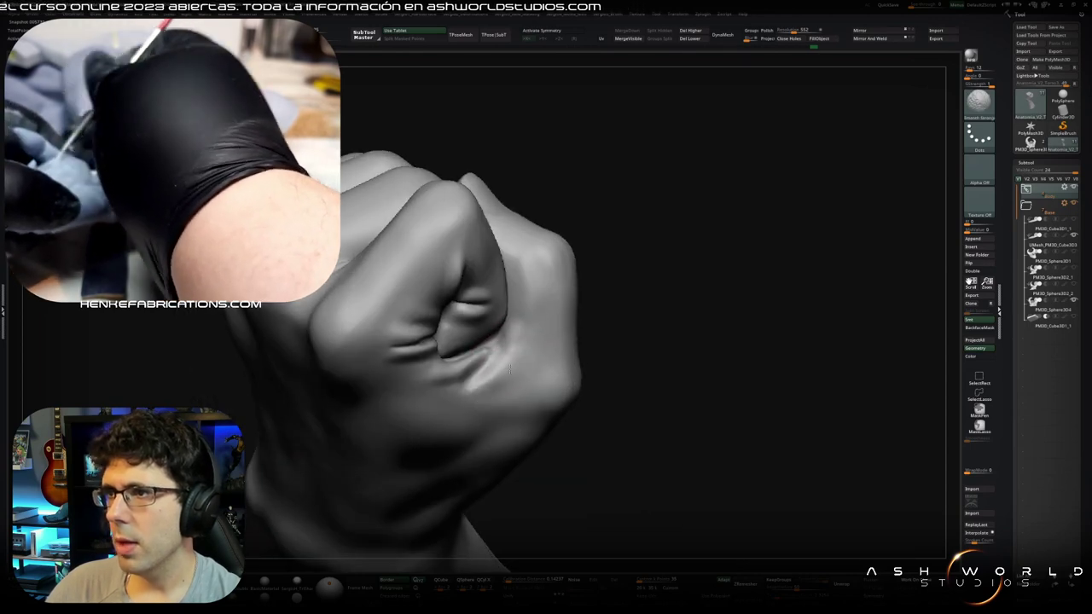
mouse_move(429, 384)
right_down()
mouse_move(408, 382)
mouse_move(495, 345)
right_up()
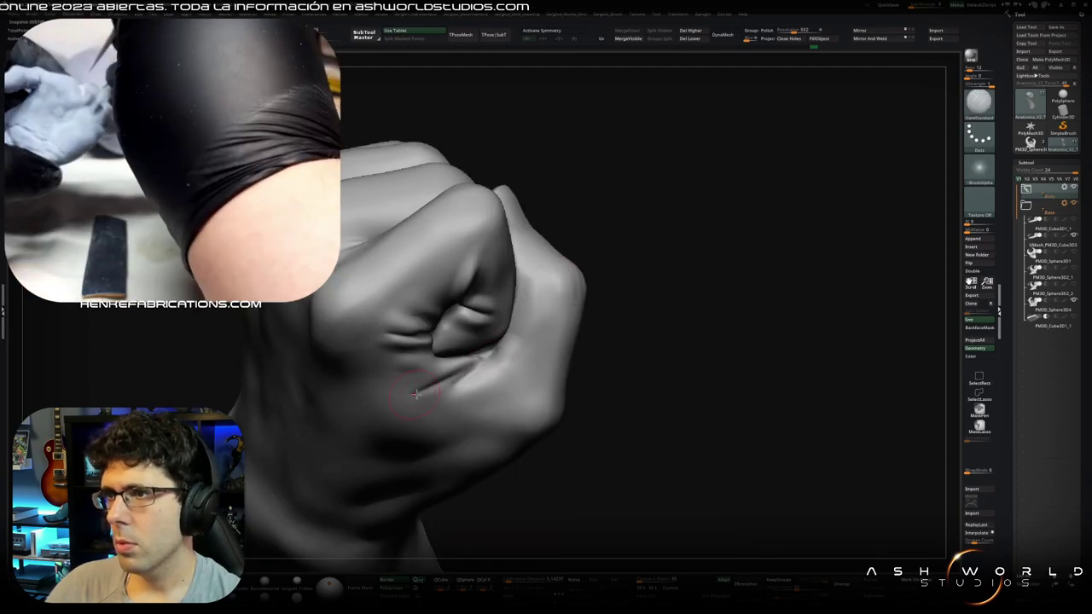
mouse_move(443, 384)
alt+right_down()
mouse_move(460, 359)
mouse_move(524, 343)
mouse_move(512, 321)
mouse_move(544, 340)
alt+right_up()
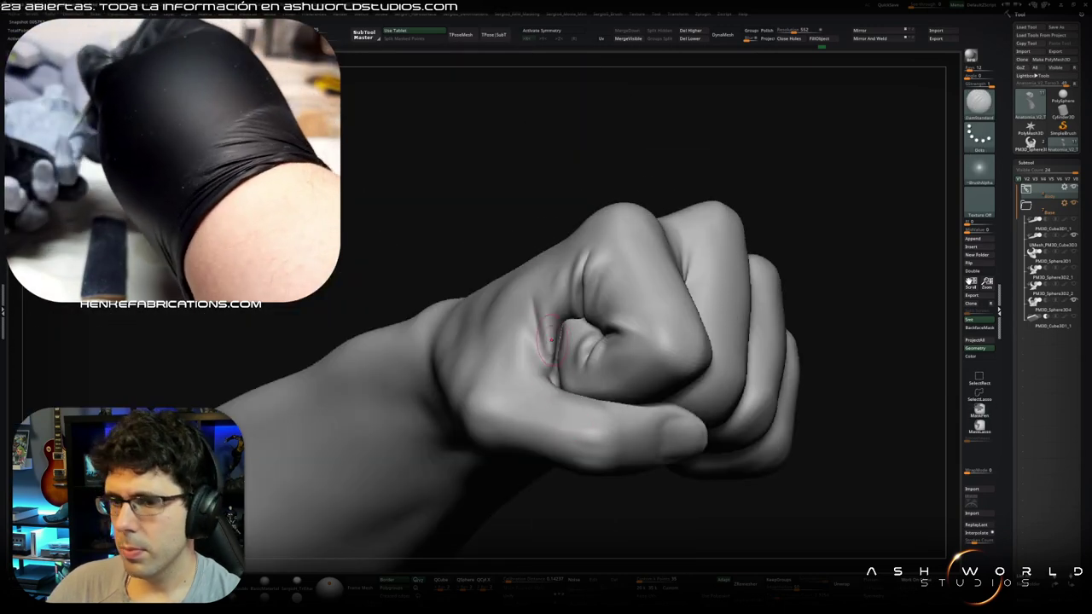
right_drag(511, 302, 529, 315)
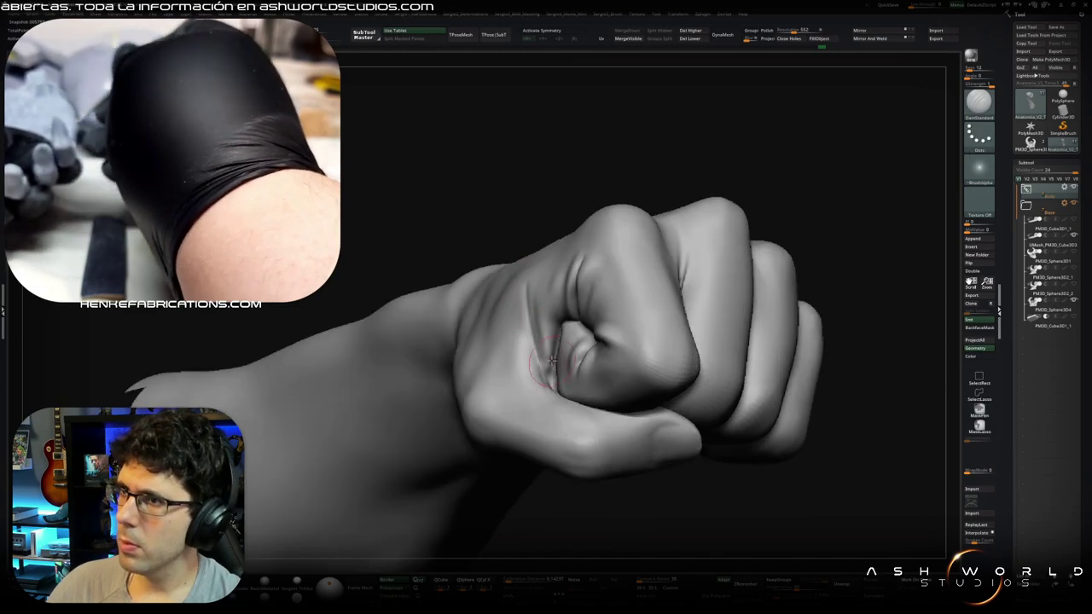
right_drag(552, 362, 511, 264)
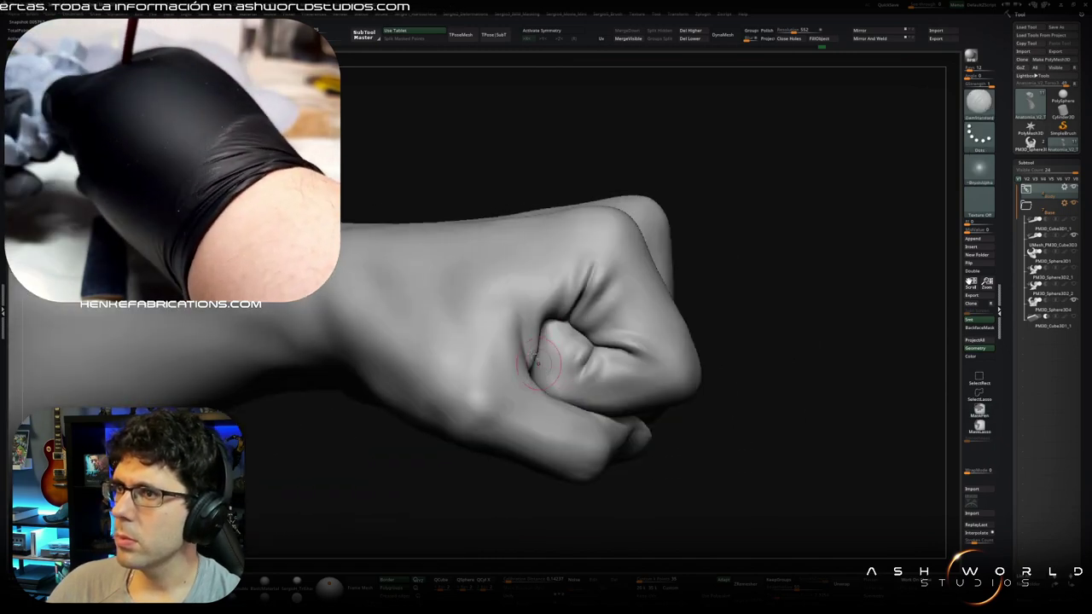
right_drag(544, 303, 460, 263)
mouse_move(514, 377)
right_down()
mouse_move(529, 305)
mouse_move(527, 322)
right_up()
mouse_move(527, 380)
right_down()
mouse_move(525, 348)
mouse_move(524, 375)
mouse_move(560, 292)
mouse_move(595, 285)
mouse_move(563, 371)
mouse_move(535, 350)
mouse_move(546, 333)
mouse_move(535, 337)
right_up()
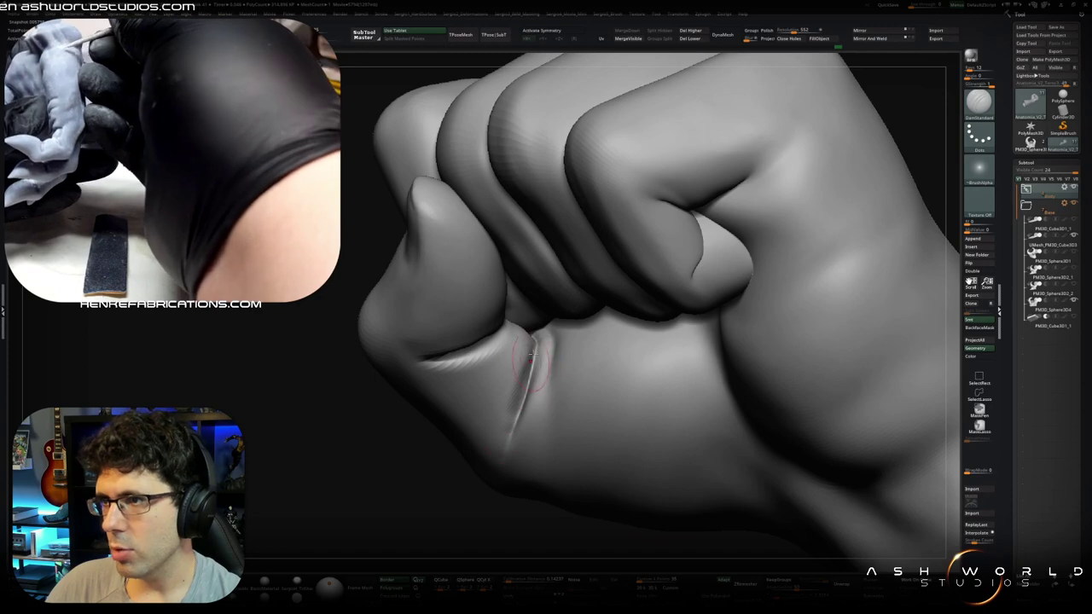
Step: Recheck the thumb fold from top-down and side-on angles
right_drag(508, 444, 536, 390)
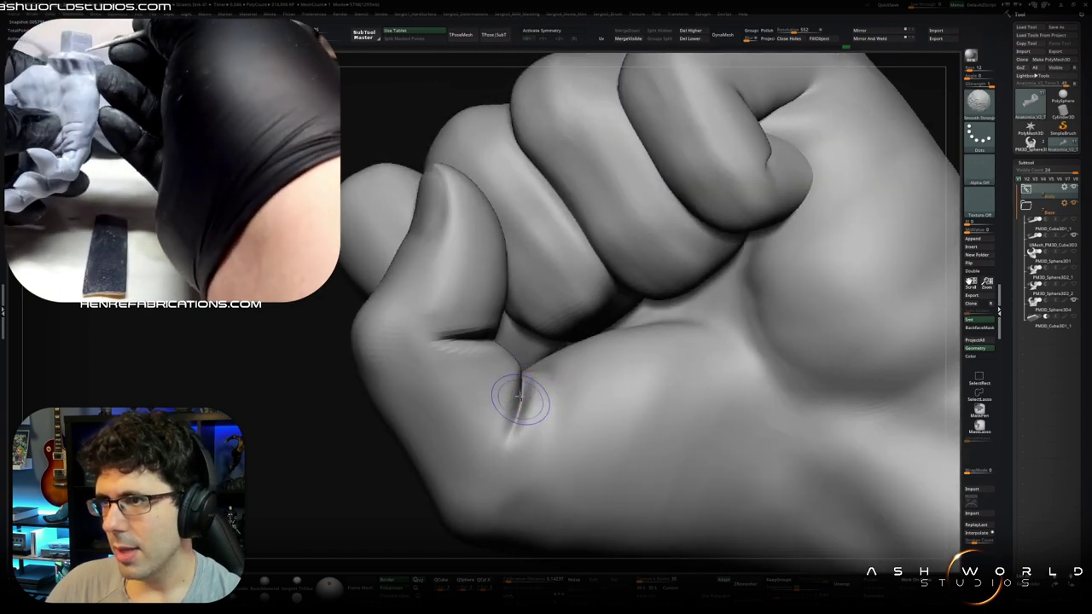
mouse_move(438, 317)
right_down()
mouse_move(487, 402)
mouse_move(501, 365)
mouse_move(482, 401)
right_up()
right_drag(471, 456, 452, 466)
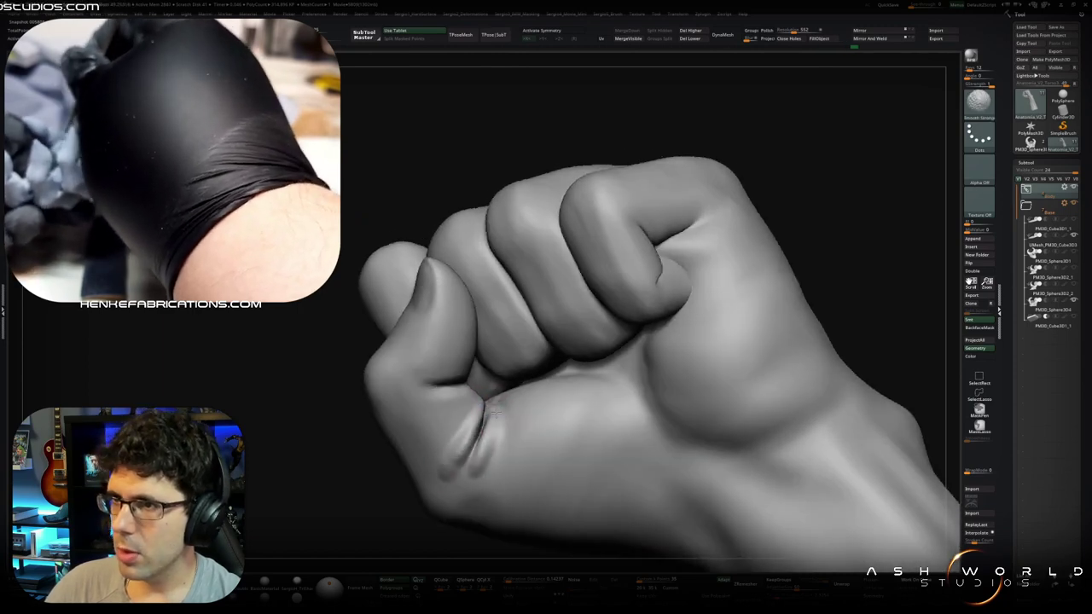
right_drag(485, 461, 489, 407)
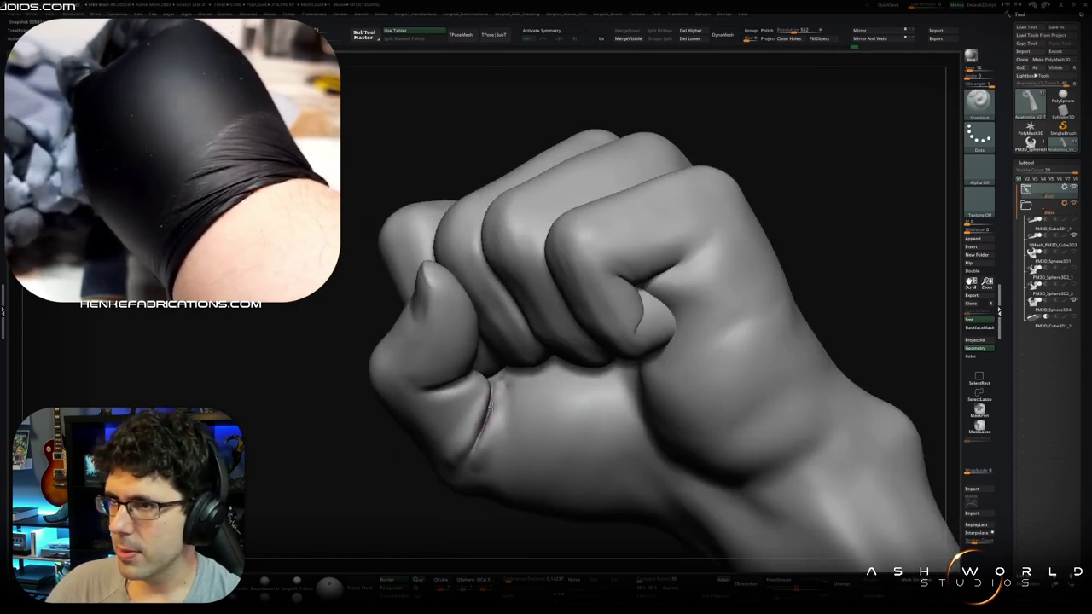
right_drag(461, 455, 420, 357)
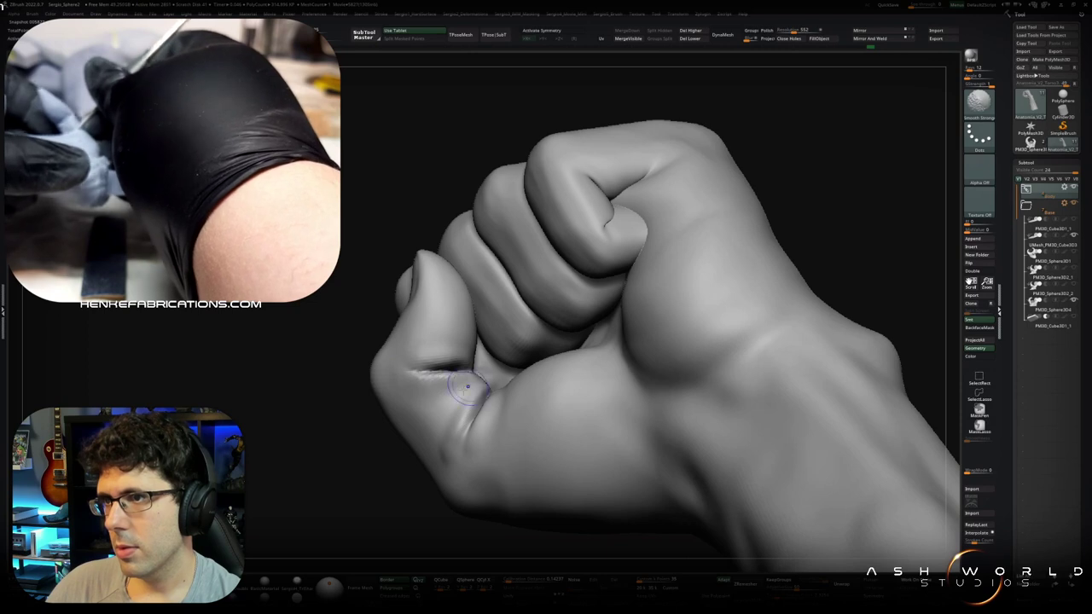
right_drag(478, 378, 401, 423)
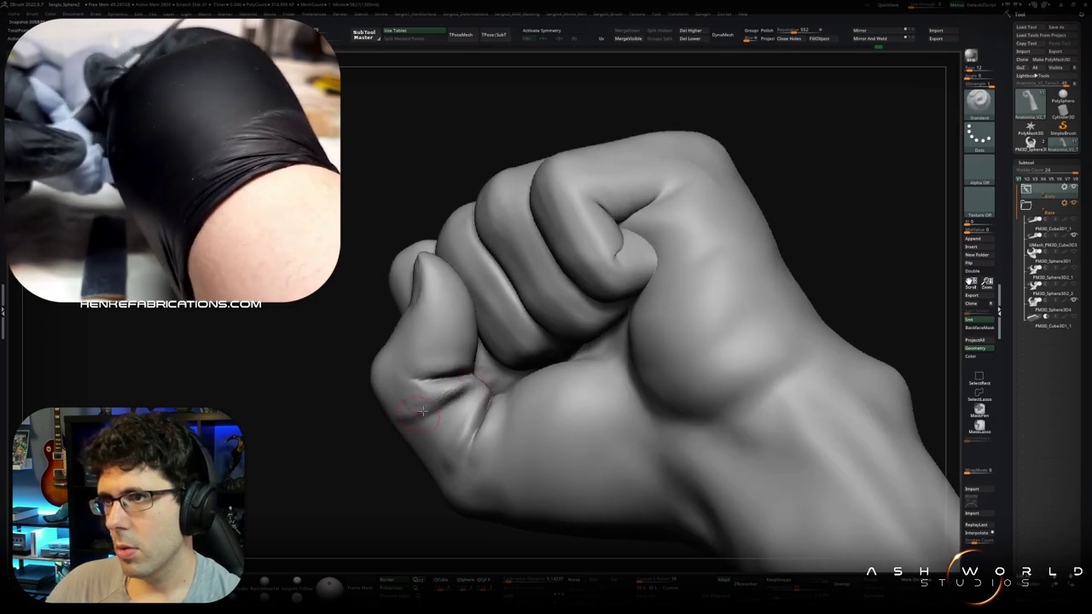
right_drag(478, 380, 431, 384)
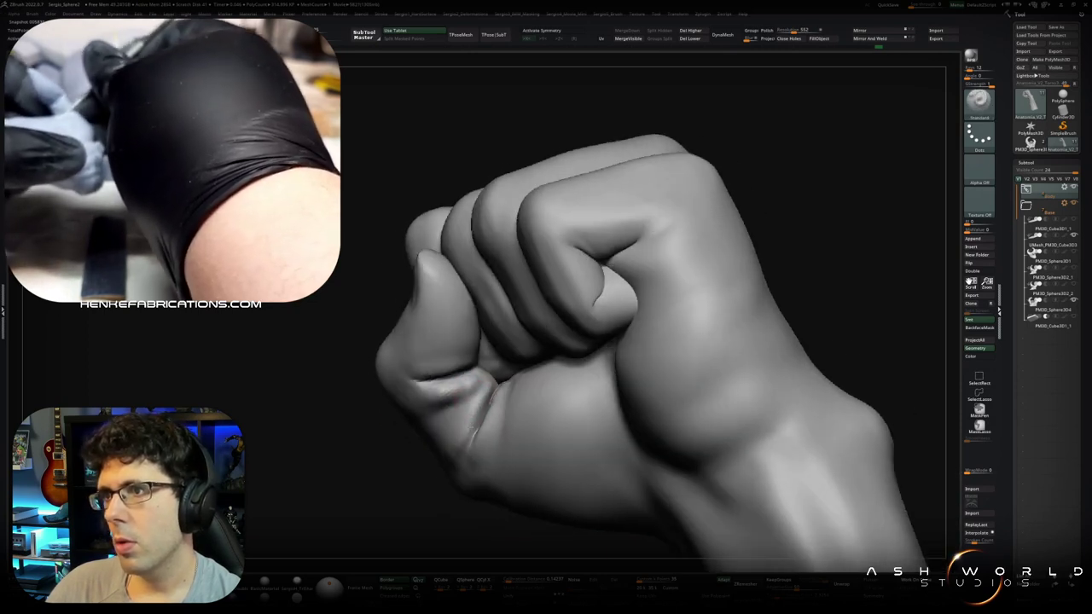
mouse_move(430, 384)
right_down()
mouse_move(460, 376)
mouse_move(481, 392)
mouse_move(496, 337)
mouse_move(462, 289)
mouse_move(434, 304)
mouse_move(586, 275)
mouse_move(617, 190)
mouse_move(578, 307)
mouse_move(447, 399)
right_up()
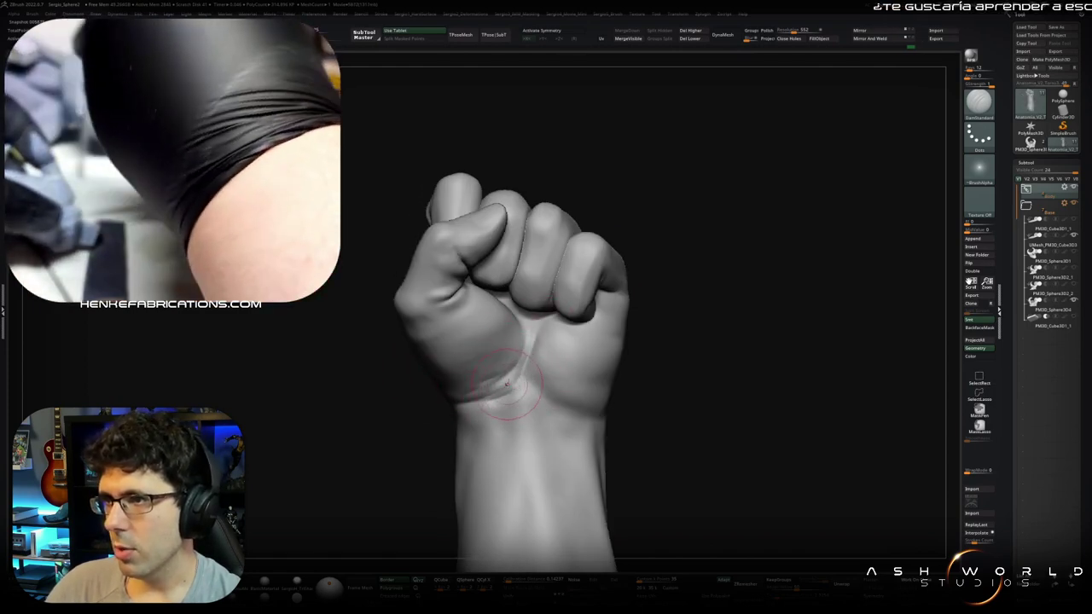
Step: Carve a crease into the wrist and soften the wrist–palm fold
mouse_move(504, 380)
right_down()
mouse_move(486, 362)
mouse_move(507, 368)
right_up()
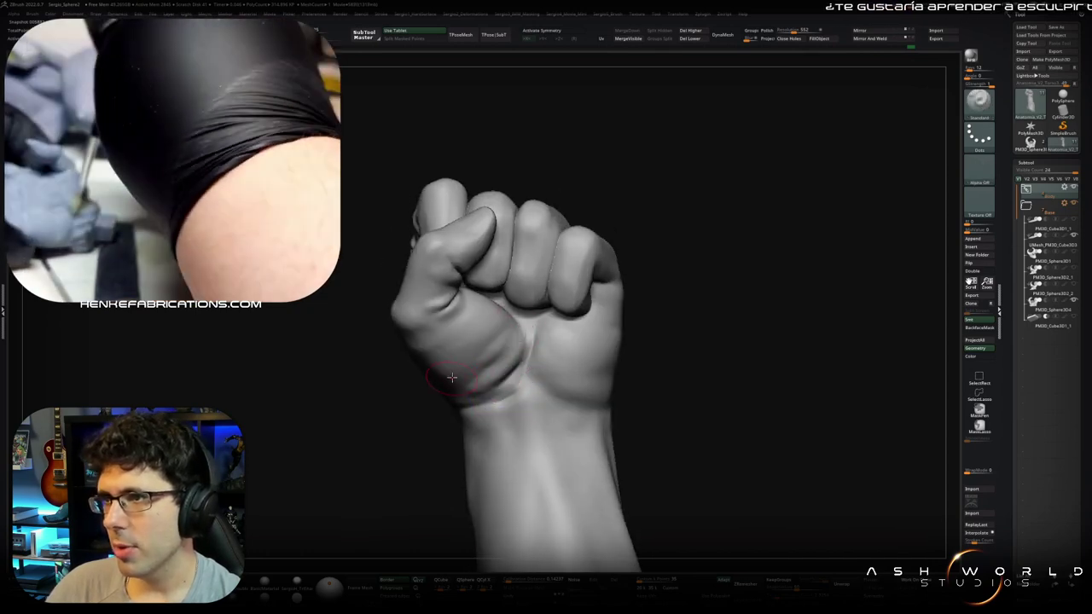
key(shift)
shift+right_drag(495, 368, 510, 341)
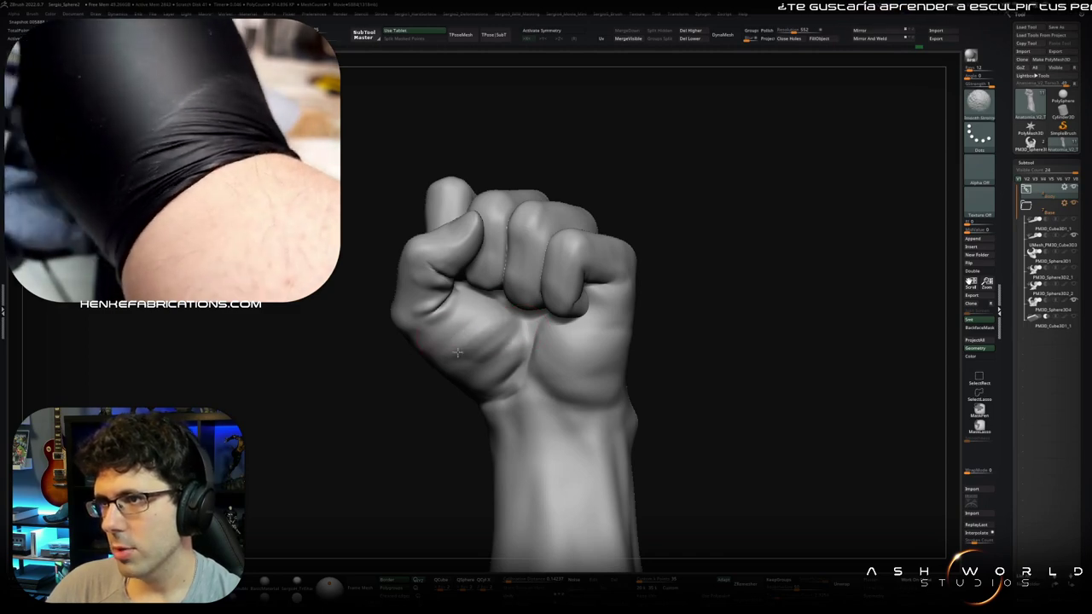
right_drag(440, 362, 517, 325)
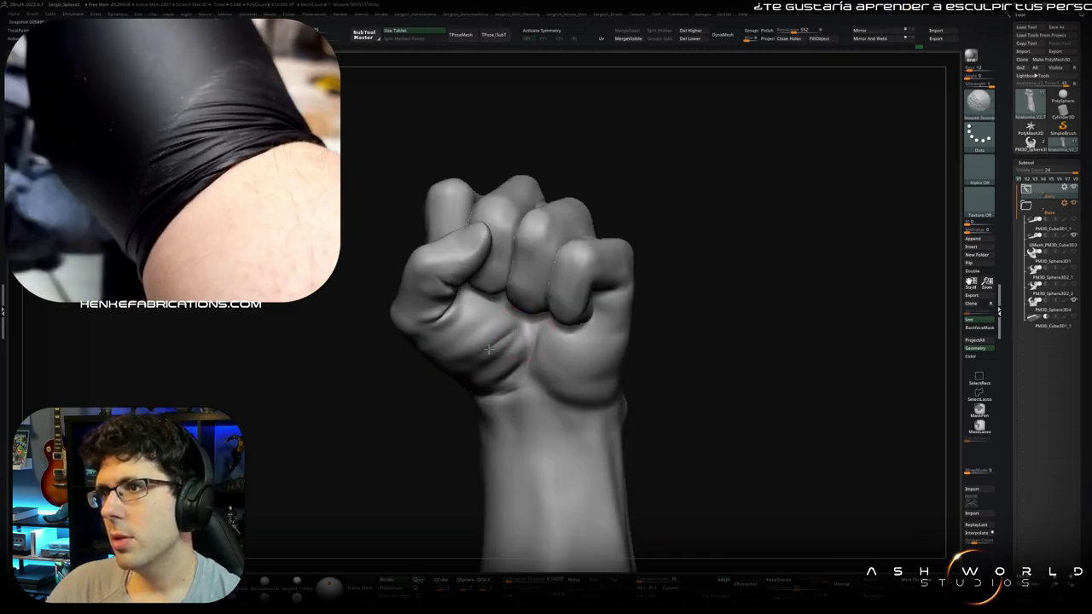
shift+right_drag(471, 362, 560, 346)
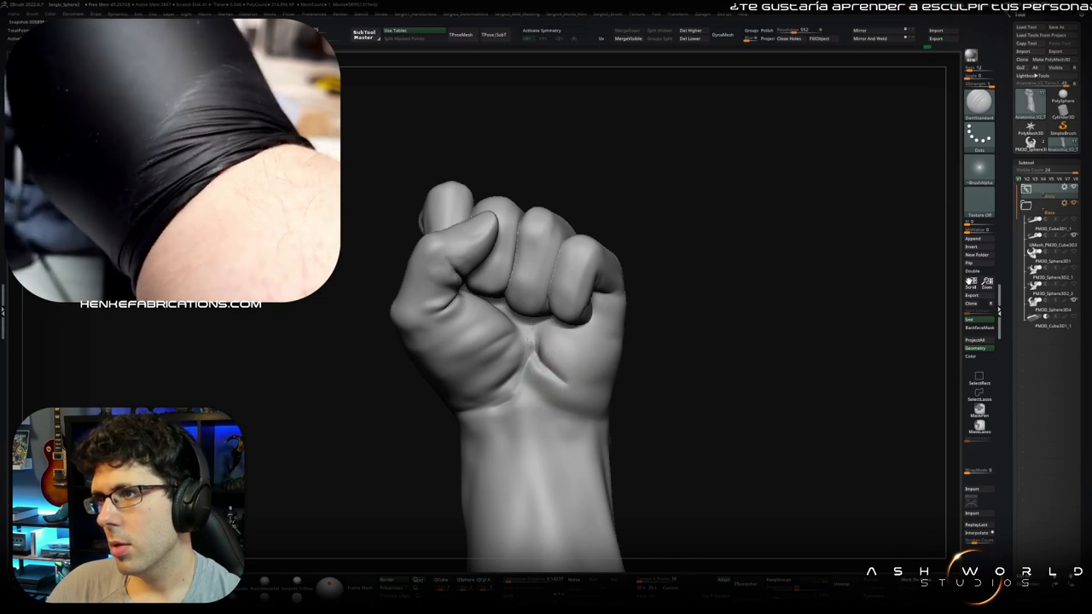
drag(549, 376, 579, 386)
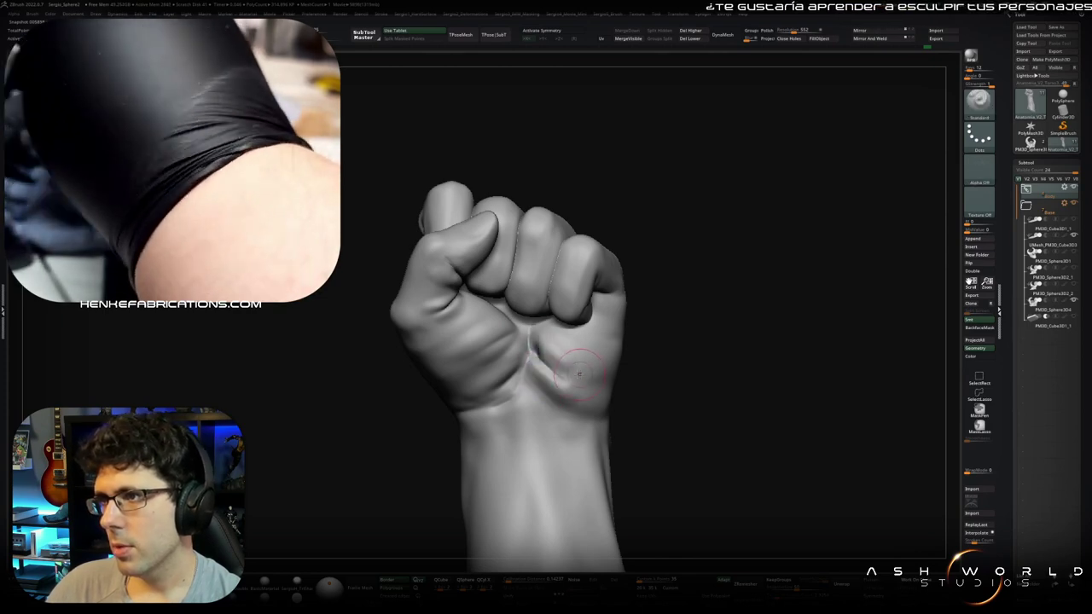
drag(546, 358, 600, 359)
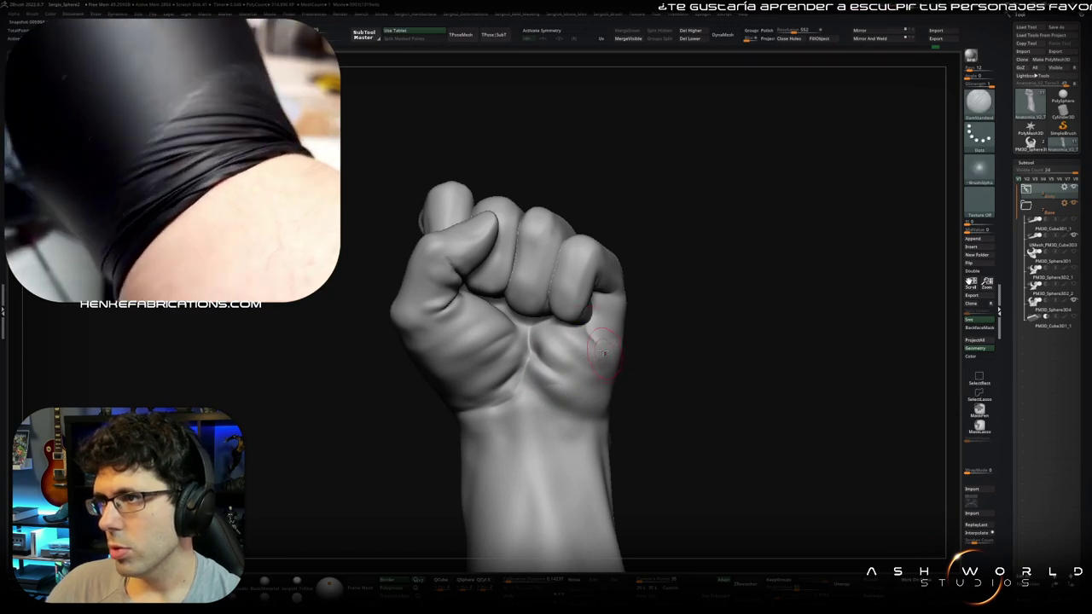
Step: Smooth the surface around the knuckles from a frontal view
right_drag(600, 359, 583, 355)
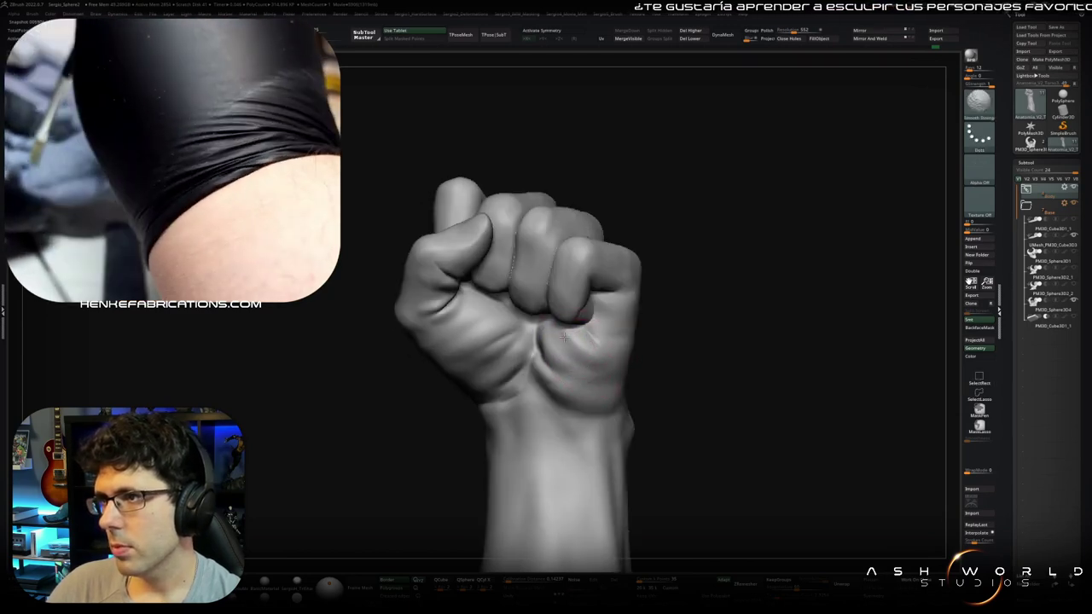
right_drag(599, 380, 614, 380)
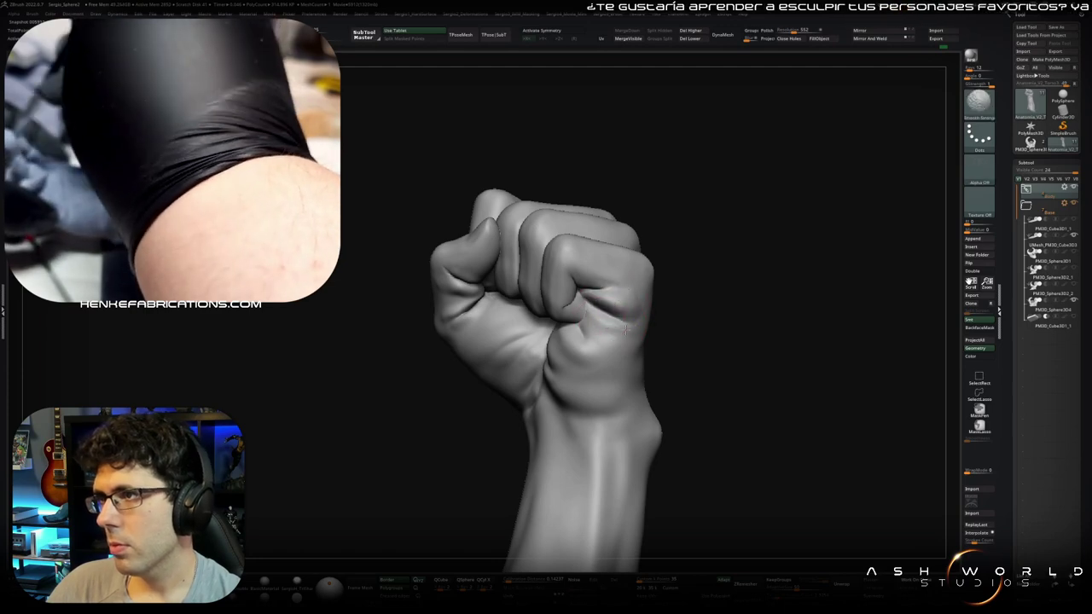
right_drag(619, 296, 625, 280)
shift+drag(621, 284, 589, 286)
mouse_move(583, 287)
right_down()
mouse_move(579, 280)
mouse_move(568, 311)
right_up()
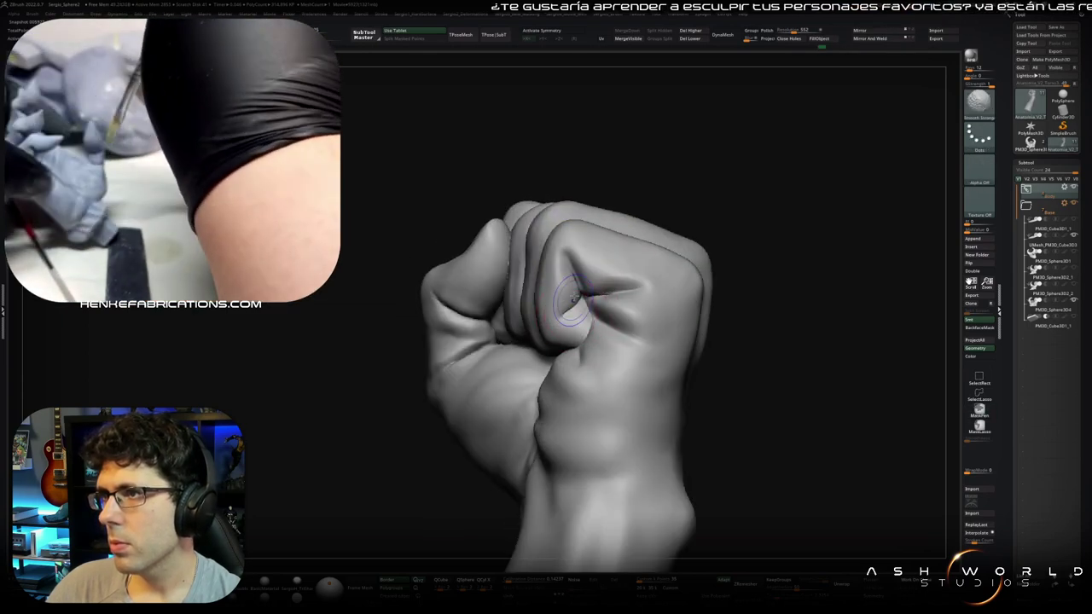
Step: Switch to the Standard brush (BST) and check the fingers from front and three-quarter views
right_drag(568, 311, 574, 309)
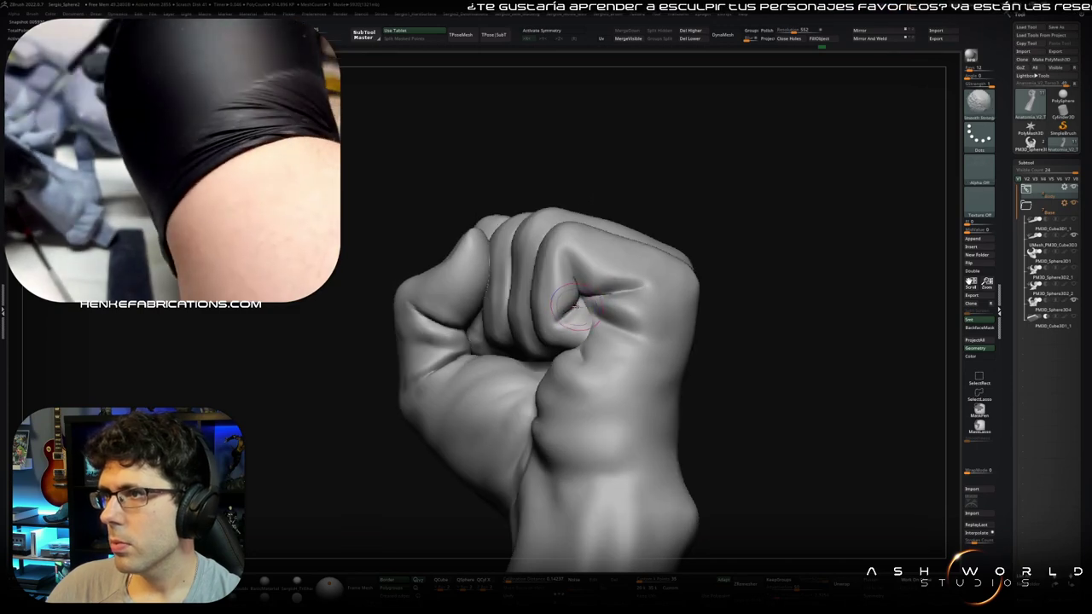
key(b)
key(s)
key(t)
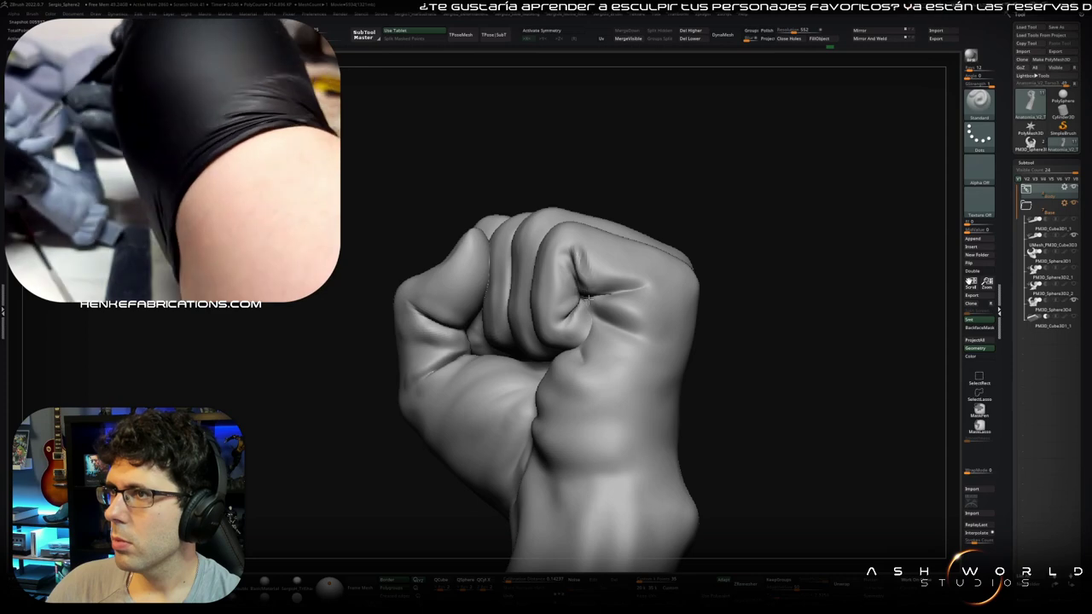
right_drag(589, 297, 574, 256)
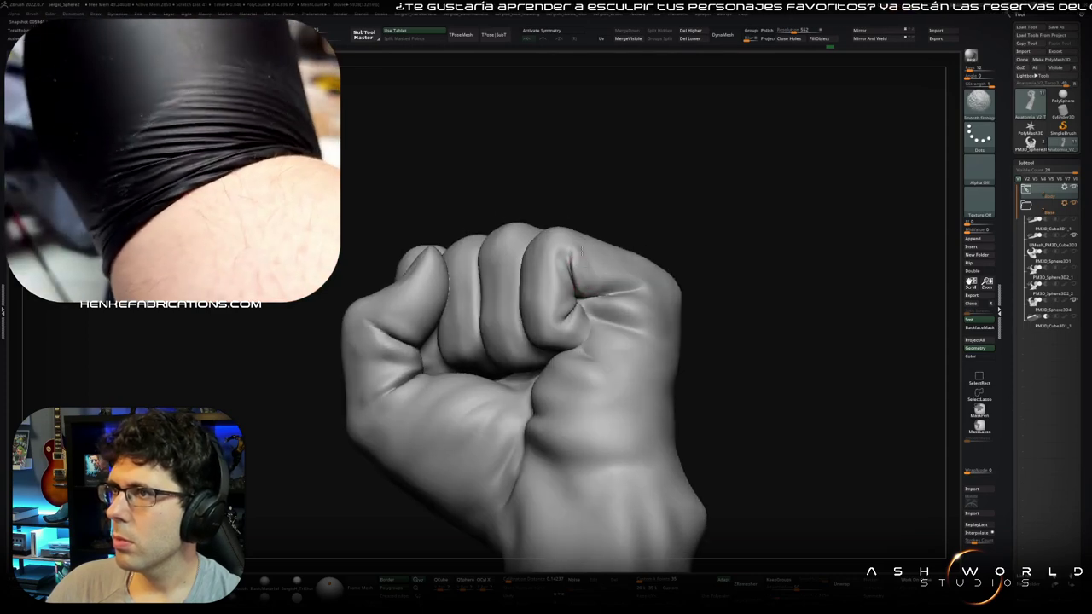
right_drag(591, 294, 572, 254)
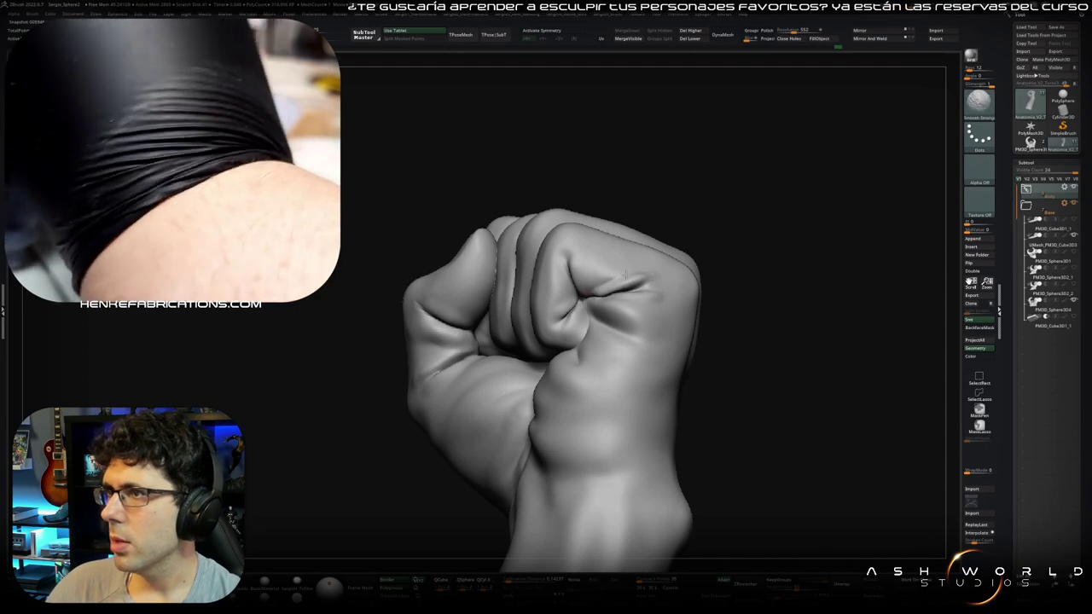
mouse_move(563, 311)
right_down()
mouse_move(628, 308)
mouse_move(565, 248)
mouse_move(580, 263)
mouse_move(536, 340)
mouse_move(514, 348)
mouse_move(490, 337)
mouse_move(474, 370)
right_up()
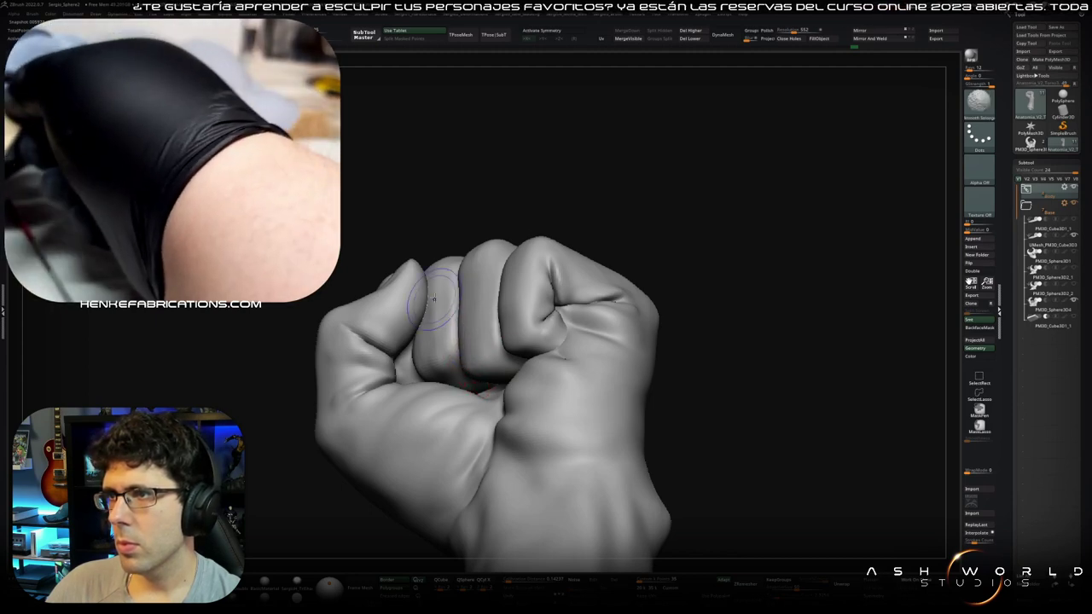
Step: Examine the knuckles head-on and from the thumb side
right_drag(436, 352, 443, 388)
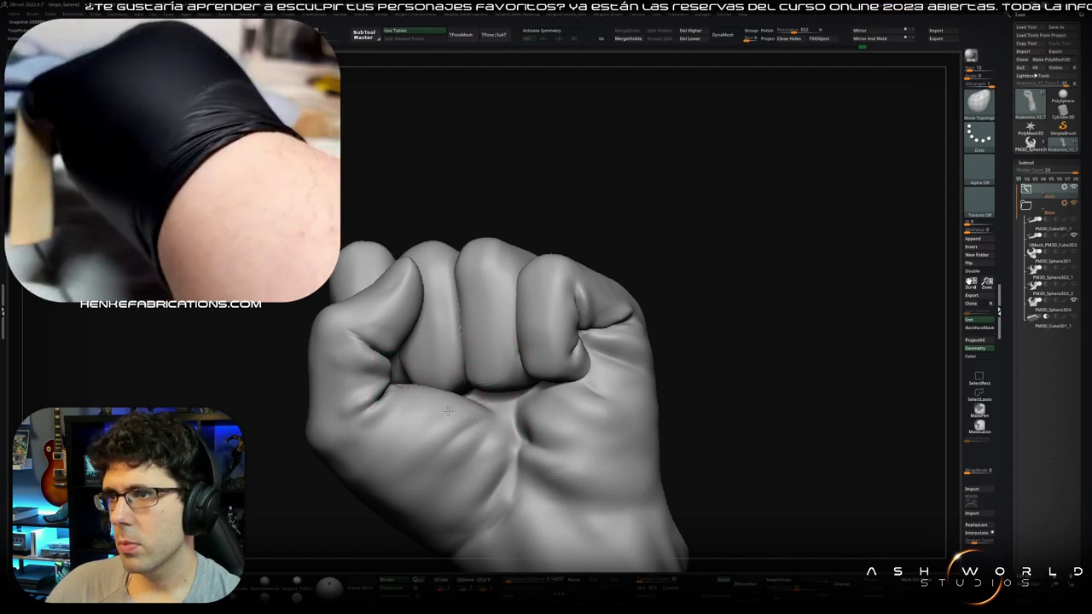
mouse_move(468, 393)
right_down()
mouse_move(416, 280)
mouse_move(408, 294)
right_up()
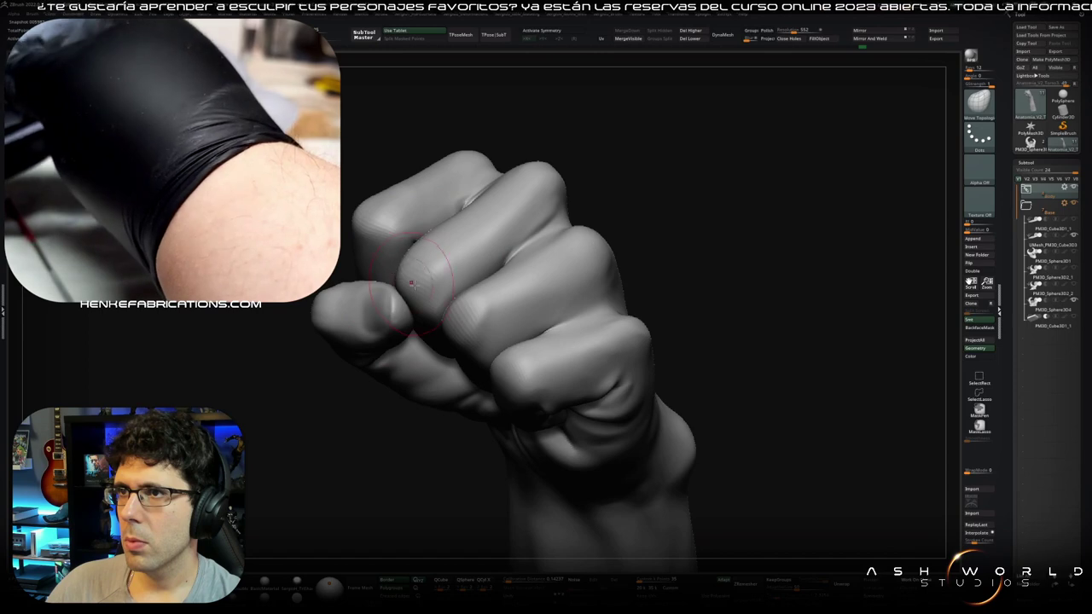
right_drag(433, 309, 416, 333)
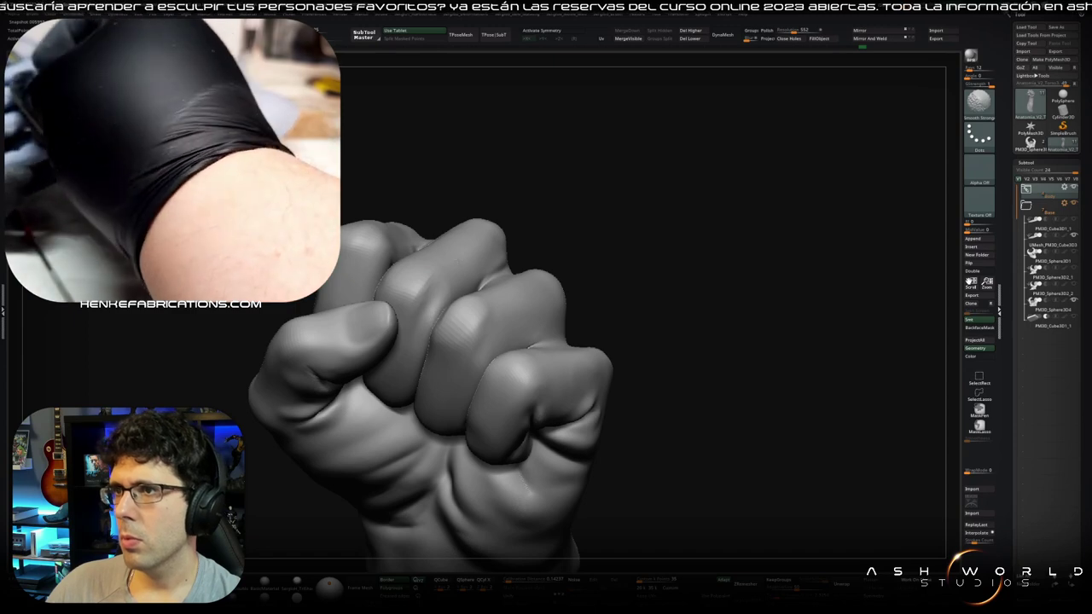
mouse_move(458, 256)
right_down()
mouse_move(457, 317)
mouse_move(469, 334)
right_up()
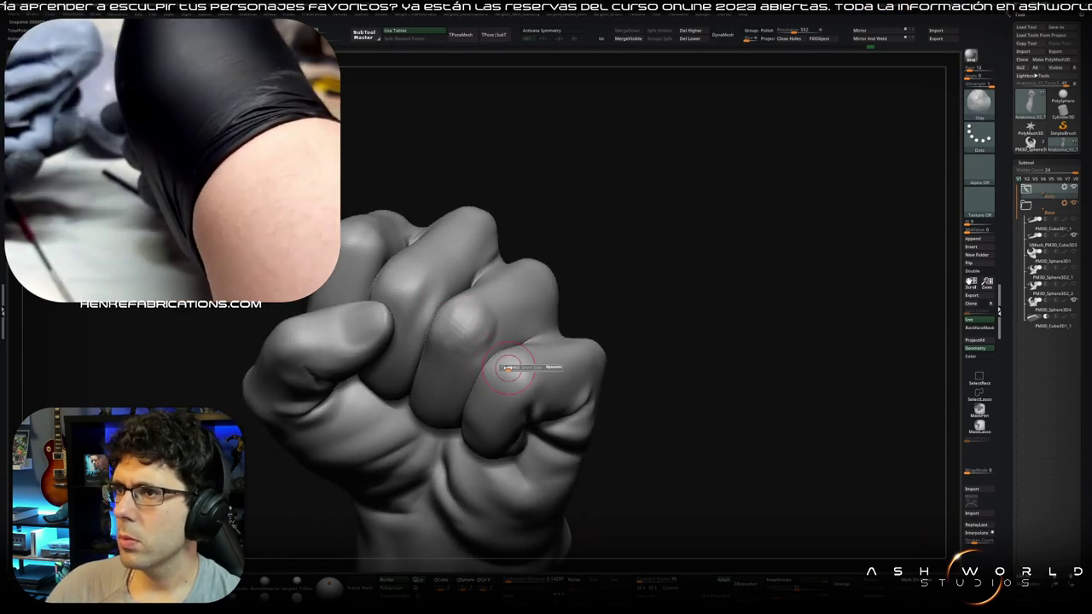
right_drag(500, 376, 509, 360)
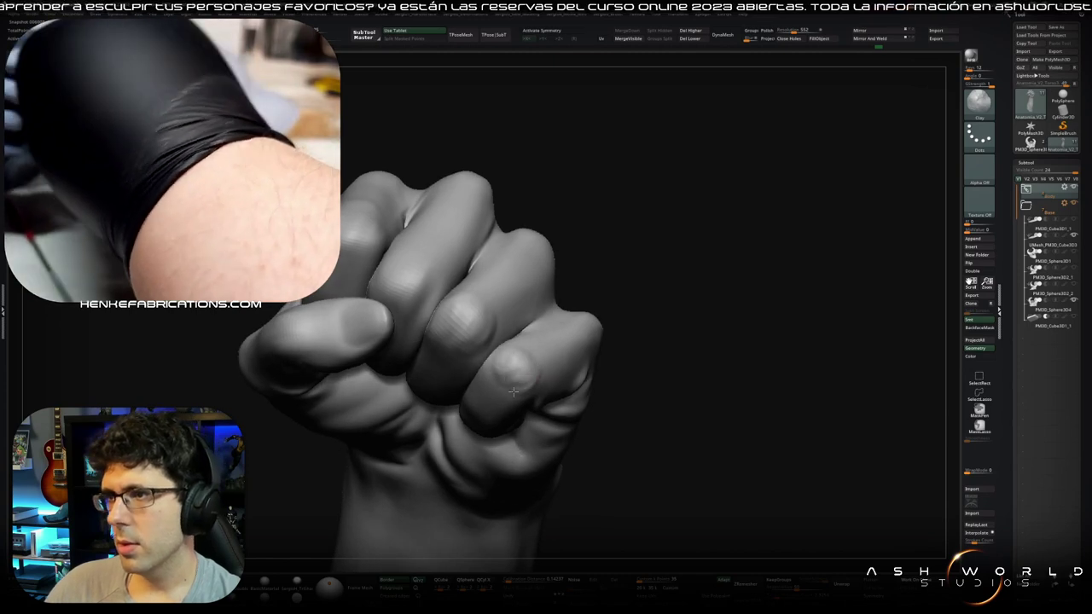
Step: Smooth the knuckles and finger joints, checking palm, front and side views
key(shift)
mouse_move(475, 335)
right_down()
mouse_move(468, 436)
mouse_move(482, 437)
right_up()
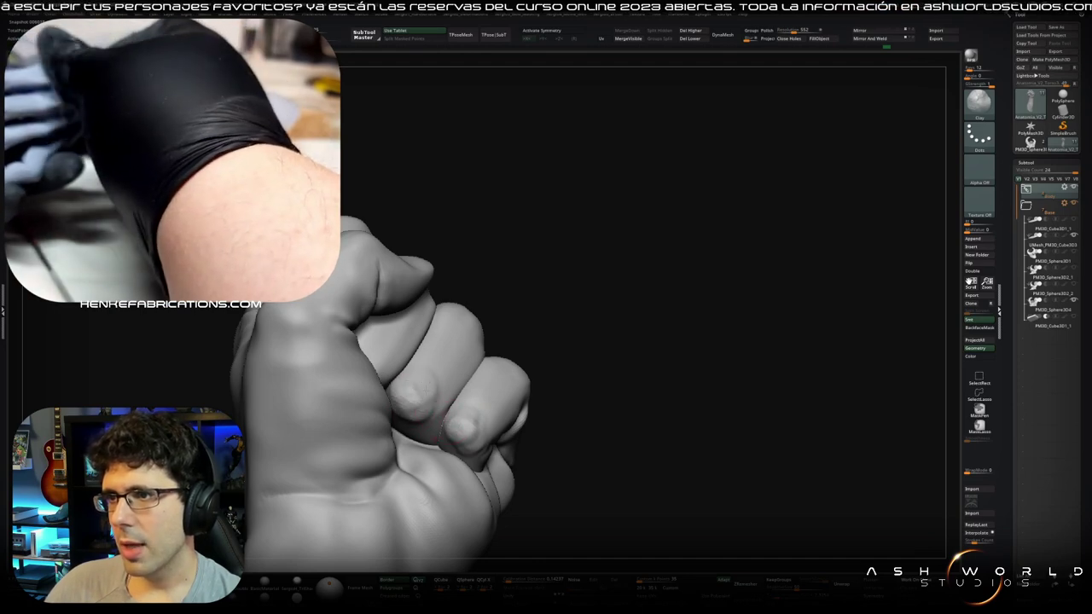
right_drag(423, 423, 409, 426)
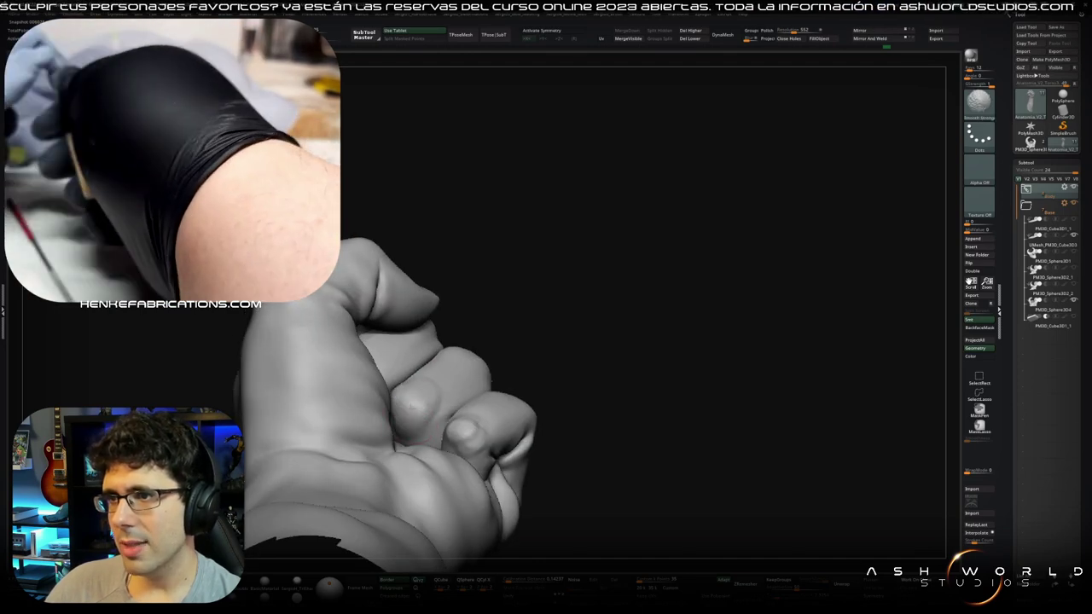
mouse_move(488, 421)
right_down()
mouse_move(447, 421)
mouse_move(389, 348)
mouse_move(468, 329)
right_up()
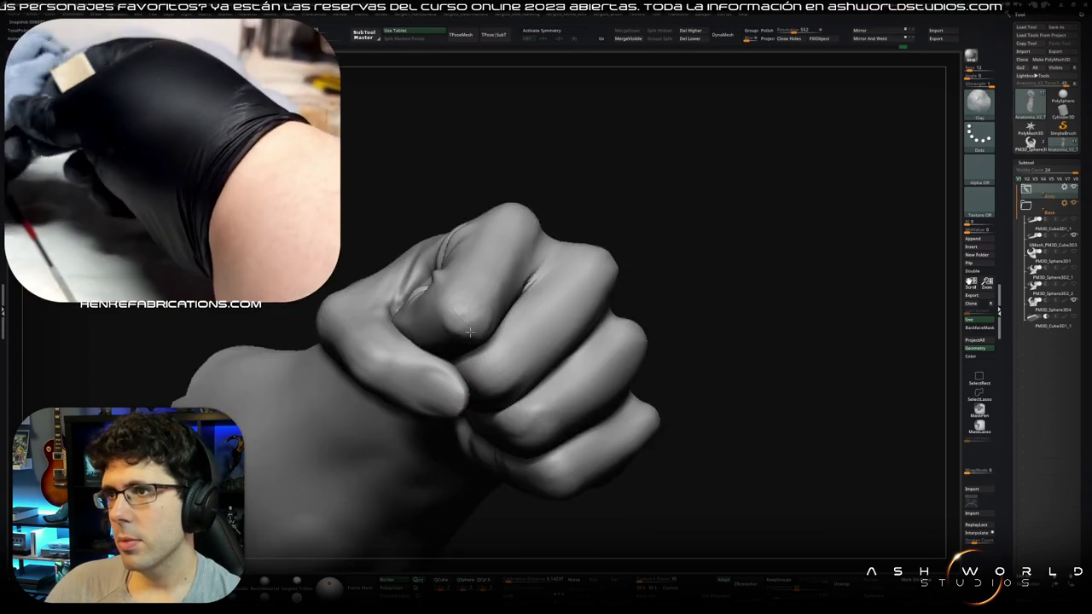
right_drag(471, 330, 442, 346)
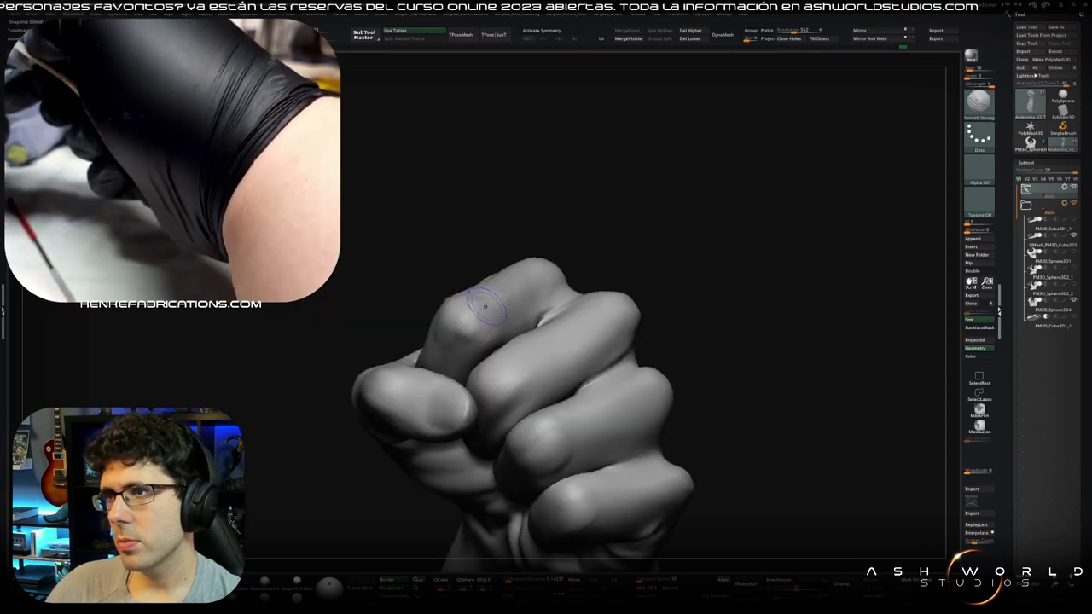
mouse_move(485, 305)
right_down()
mouse_move(461, 278)
mouse_move(480, 368)
mouse_move(512, 261)
mouse_move(554, 310)
mouse_move(529, 227)
mouse_move(552, 334)
mouse_move(524, 390)
mouse_move(524, 427)
mouse_move(550, 319)
mouse_move(541, 338)
mouse_move(537, 316)
right_up()
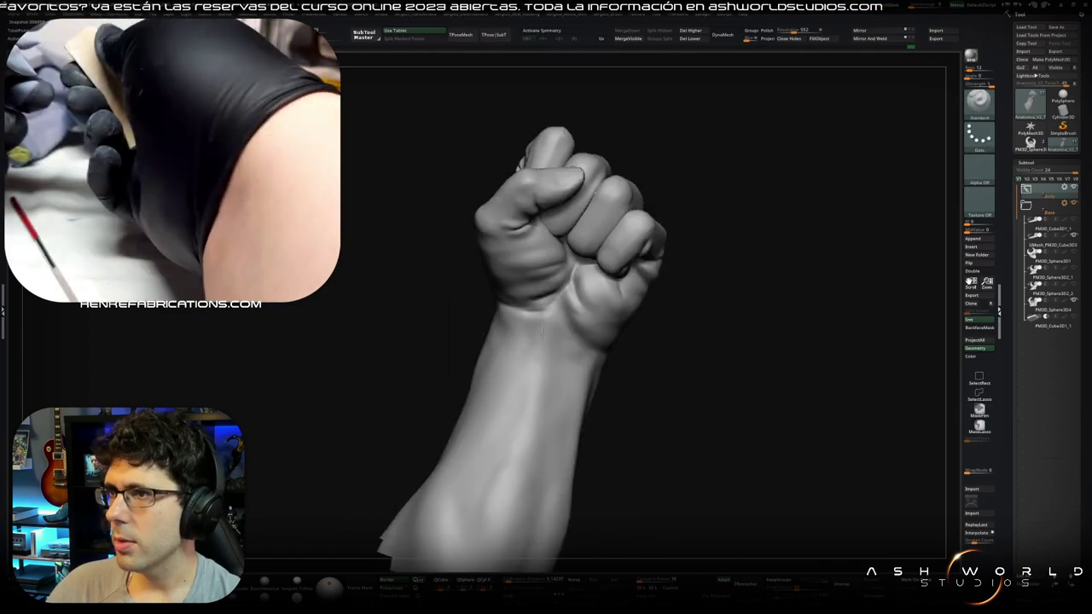
Step: Carve a vertical tendon groove down the forearm with DamStandard and smooth it
drag(537, 316, 526, 431)
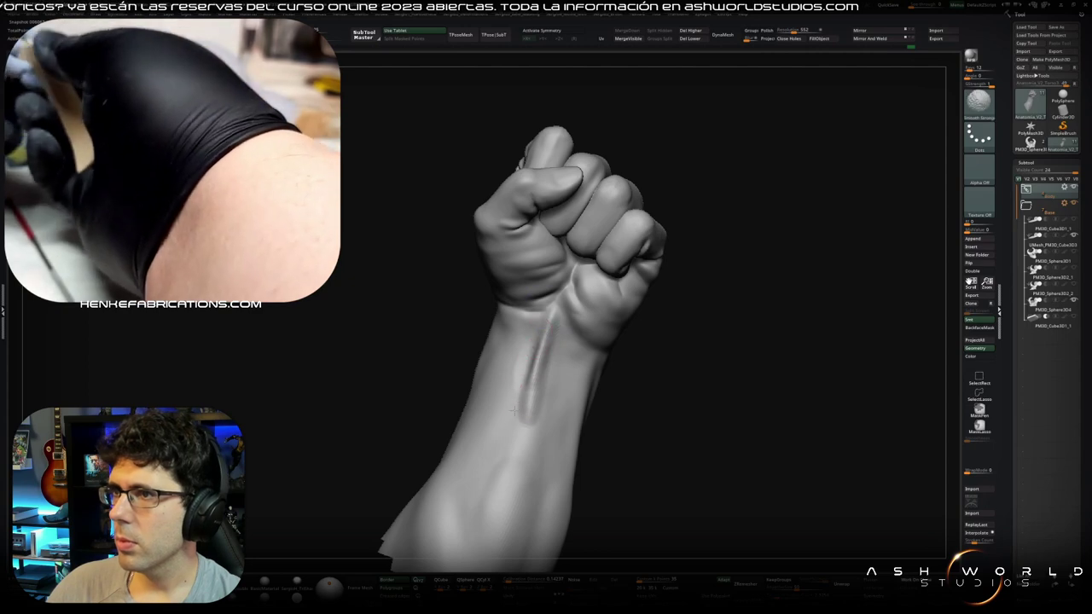
key(b)
key(d)
key(s)
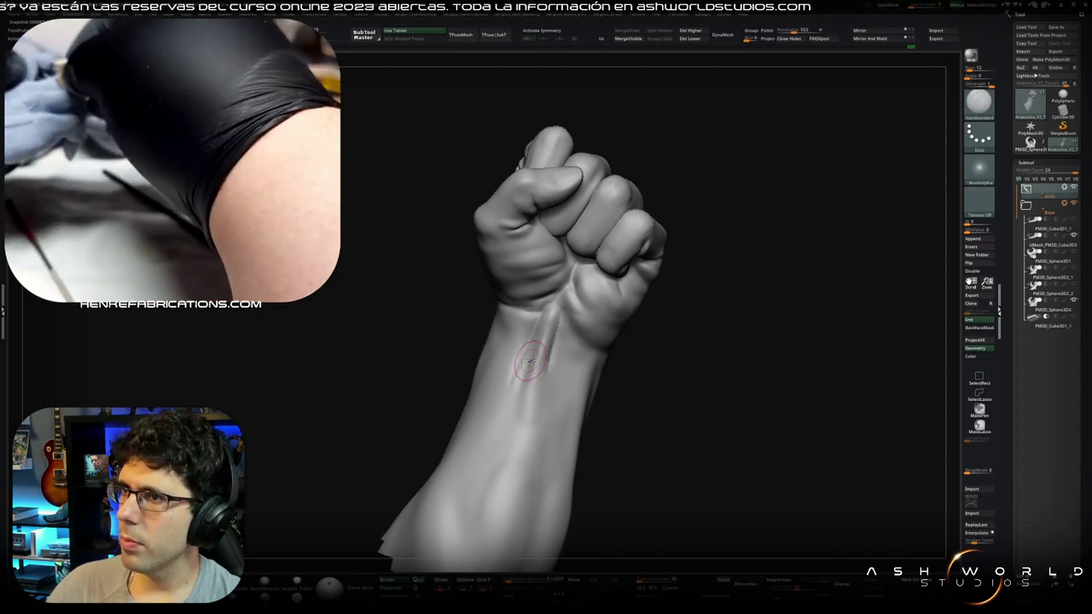
key(shift)
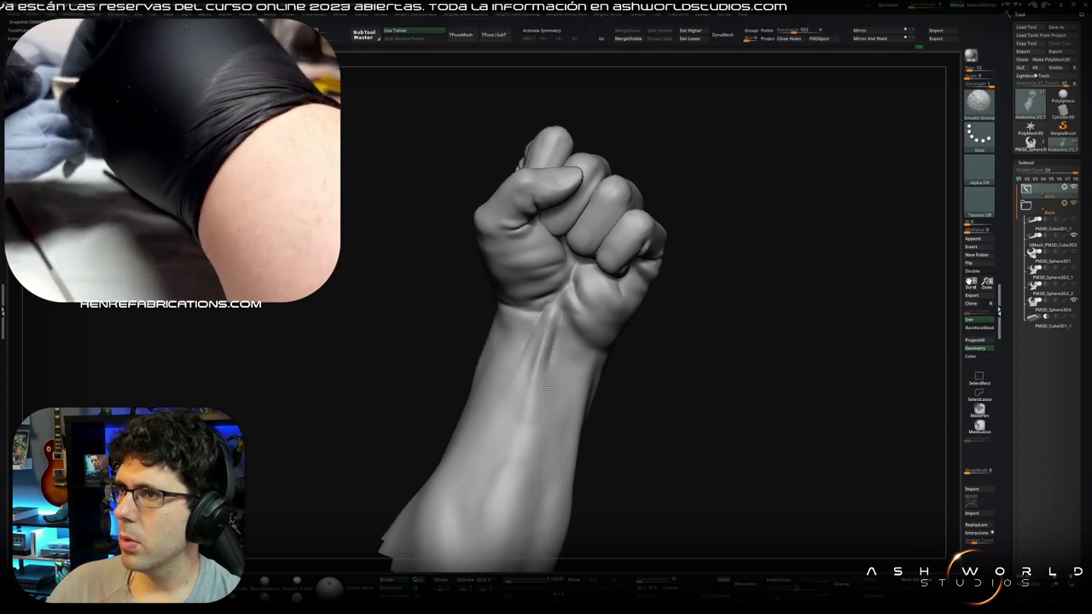
mouse_move(558, 376)
right_down()
mouse_move(554, 403)
mouse_move(548, 333)
right_up()
mouse_move(515, 434)
right_down()
mouse_move(536, 416)
mouse_move(520, 359)
mouse_move(535, 329)
mouse_move(519, 361)
right_up()
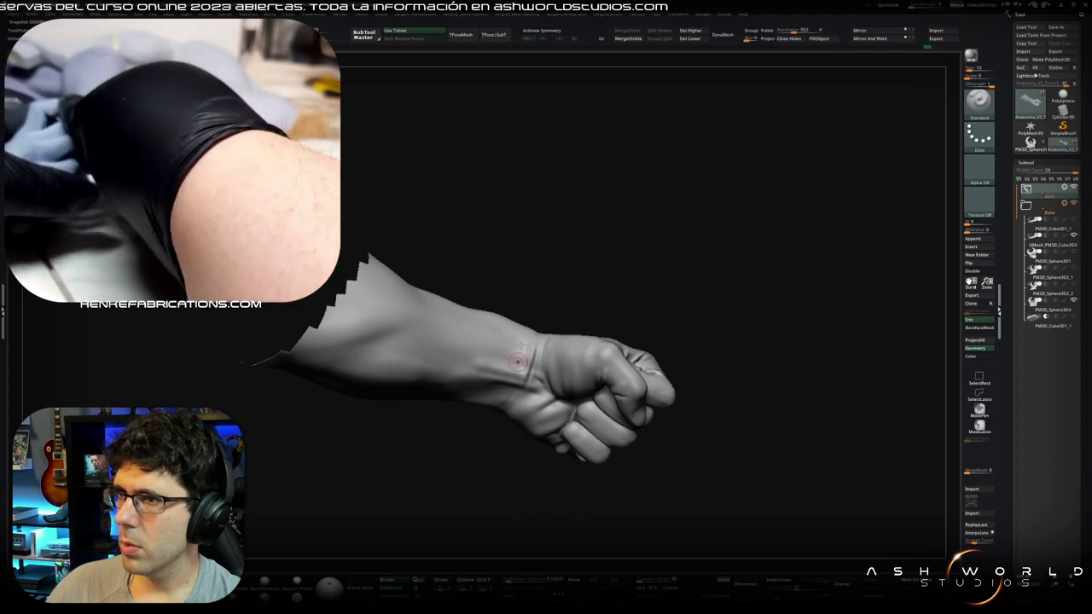
Step: Review the forearm and wrist from the side, then zoom out
right_drag(509, 400, 507, 386)
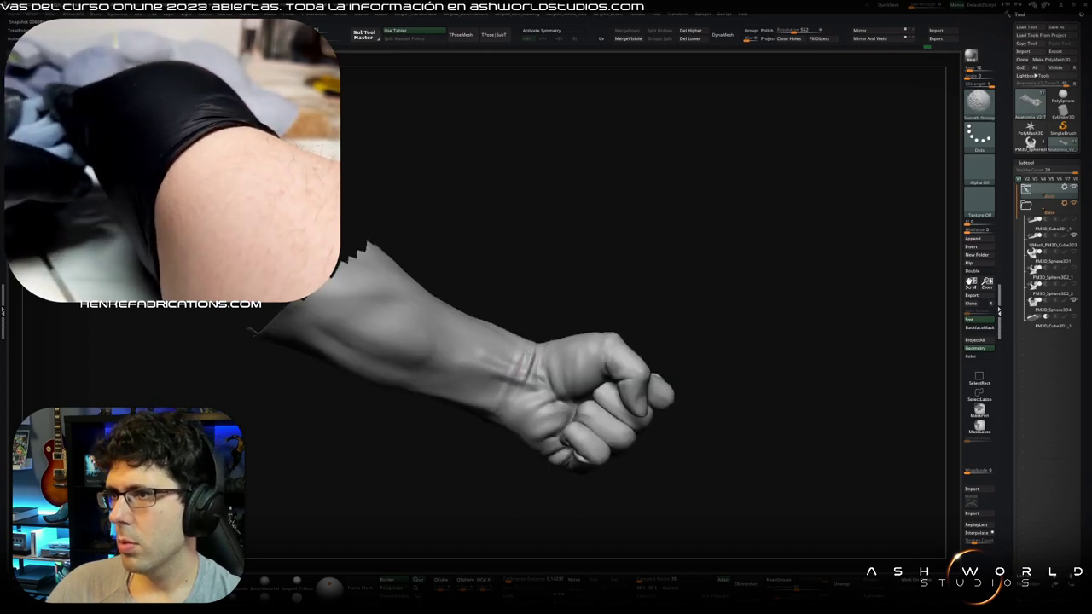
mouse_move(507, 436)
ctrl+right_down()
mouse_move(492, 298)
mouse_move(495, 442)
mouse_move(517, 433)
ctrl+right_up()
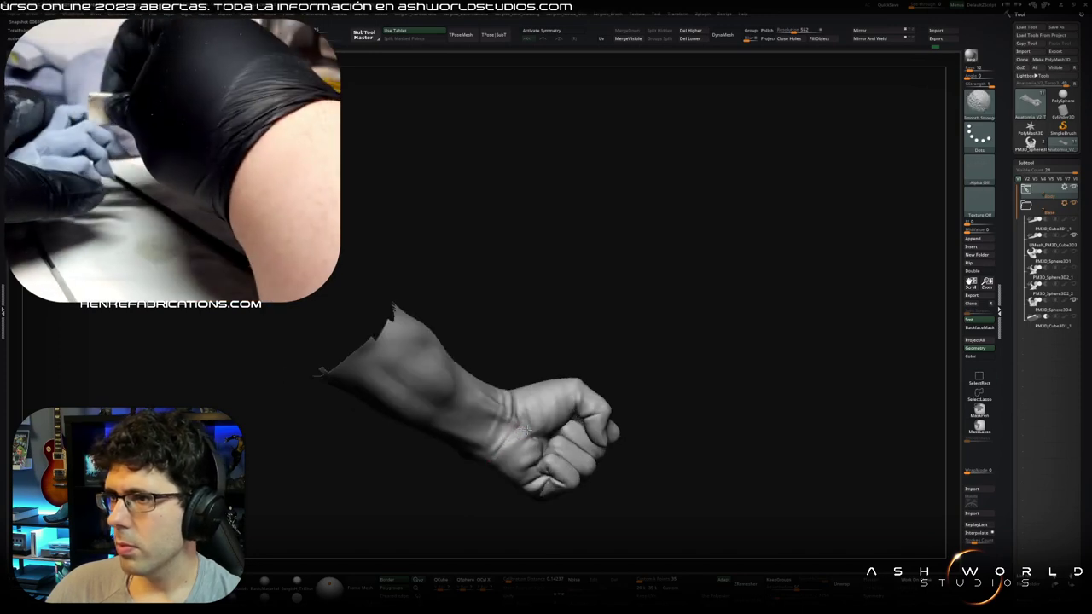
right_drag(517, 434, 513, 438)
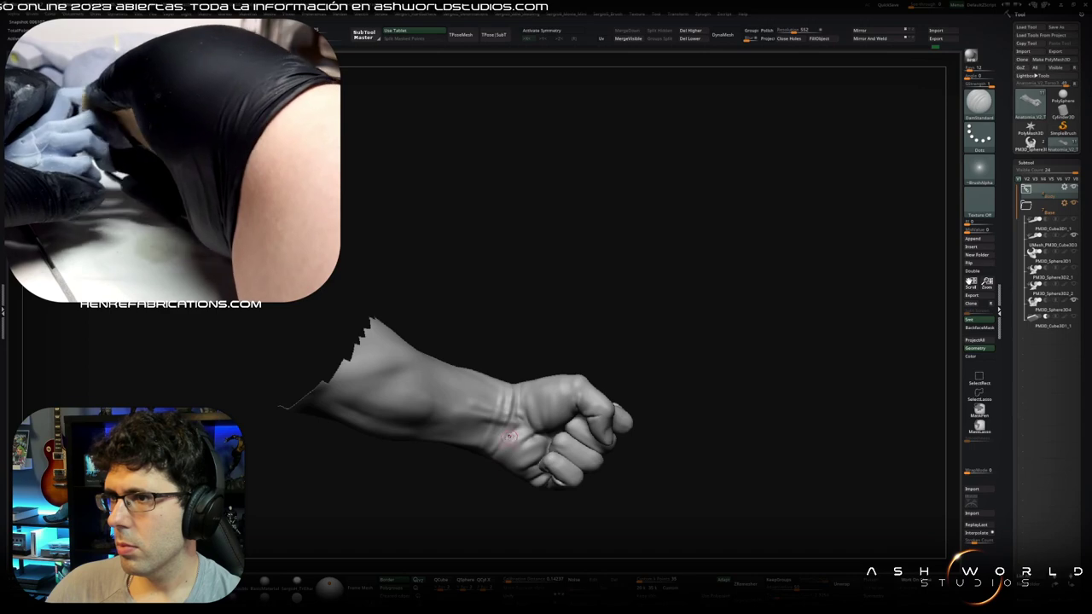
mouse_move(520, 420)
right_down()
mouse_move(498, 373)
mouse_move(475, 441)
right_up()
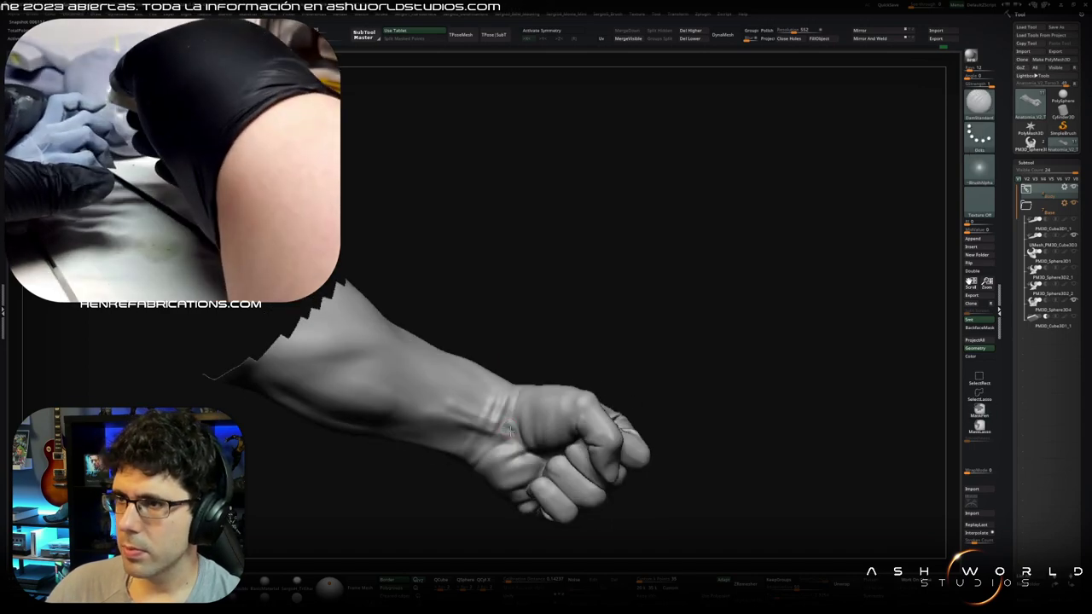
alt+right_drag(475, 441, 478, 401)
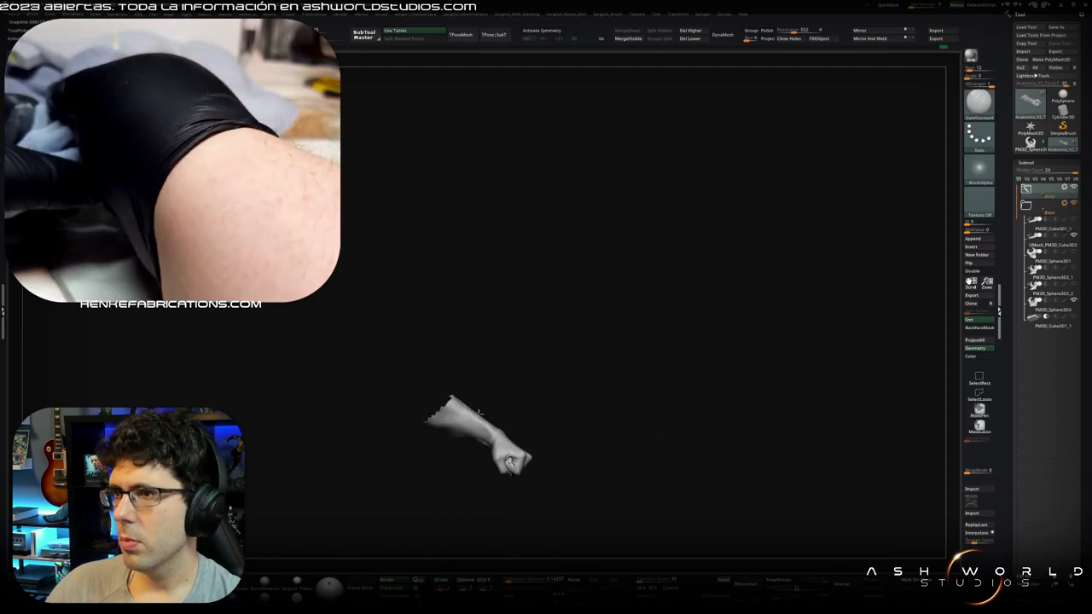
Step: Unhide the full figure, stand it upright in front view, and switch to the Move brush
ctrl+shift+click(480, 335)
mouse_move(481, 335)
shift+right_down()
mouse_move(506, 349)
mouse_move(506, 318)
shift+right_up()
key(b)
key(m)
key(v)
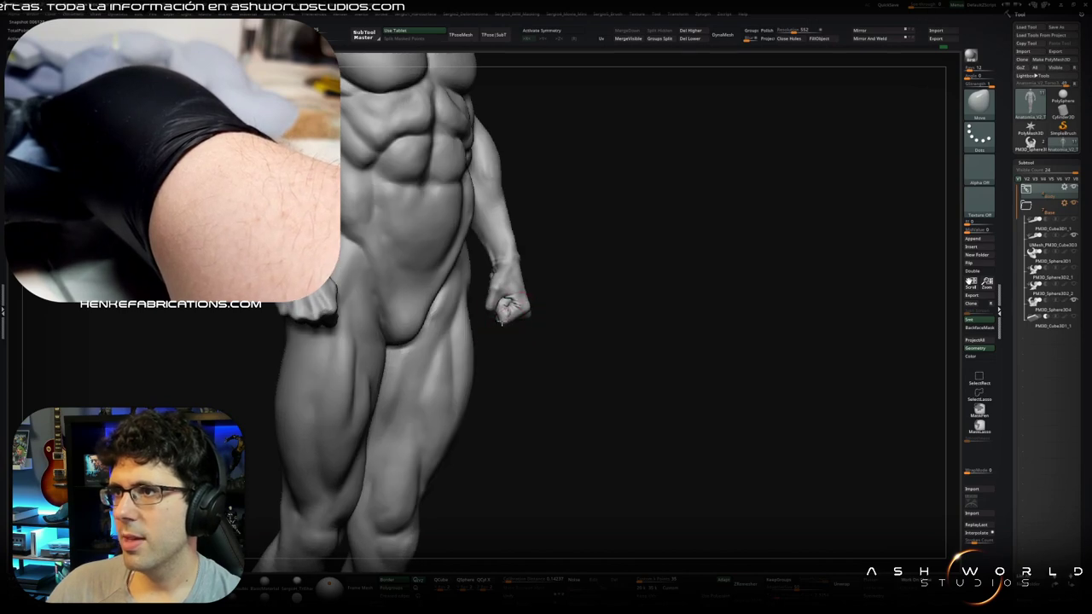
mouse_move(512, 307)
right_down()
mouse_move(515, 359)
mouse_move(502, 350)
right_up()
key(f)
key(f)
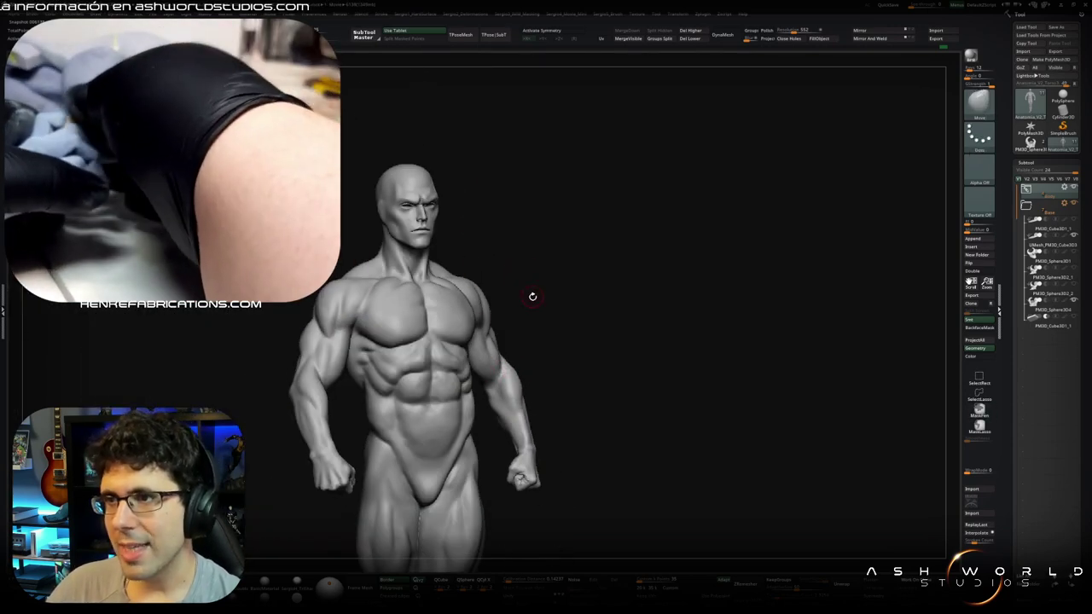
ctrl+right_drag(398, 341, 376, 364)
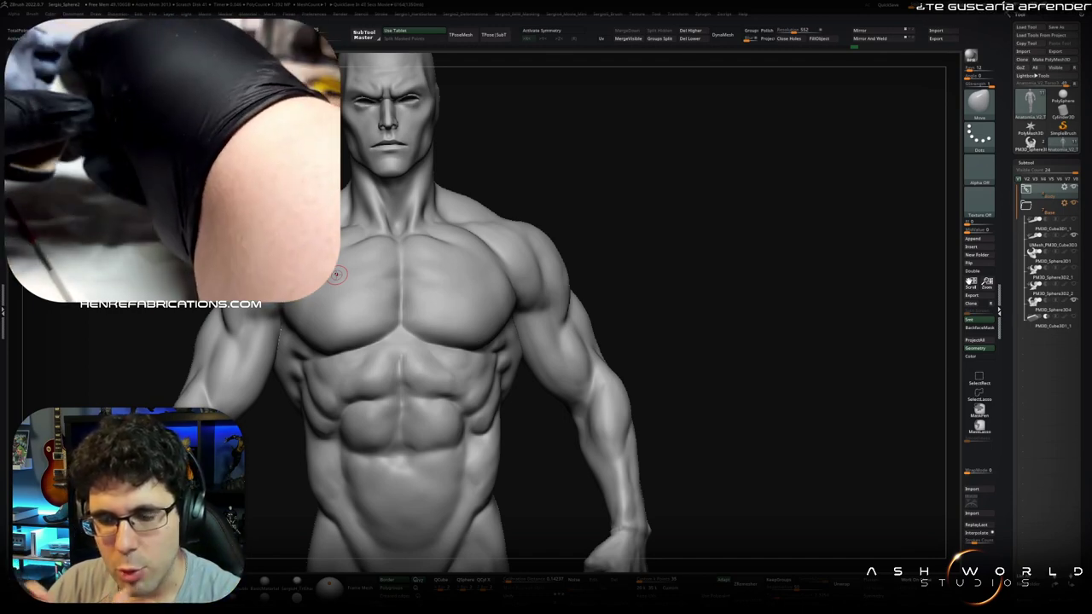
drag(628, 122, 452, 383)
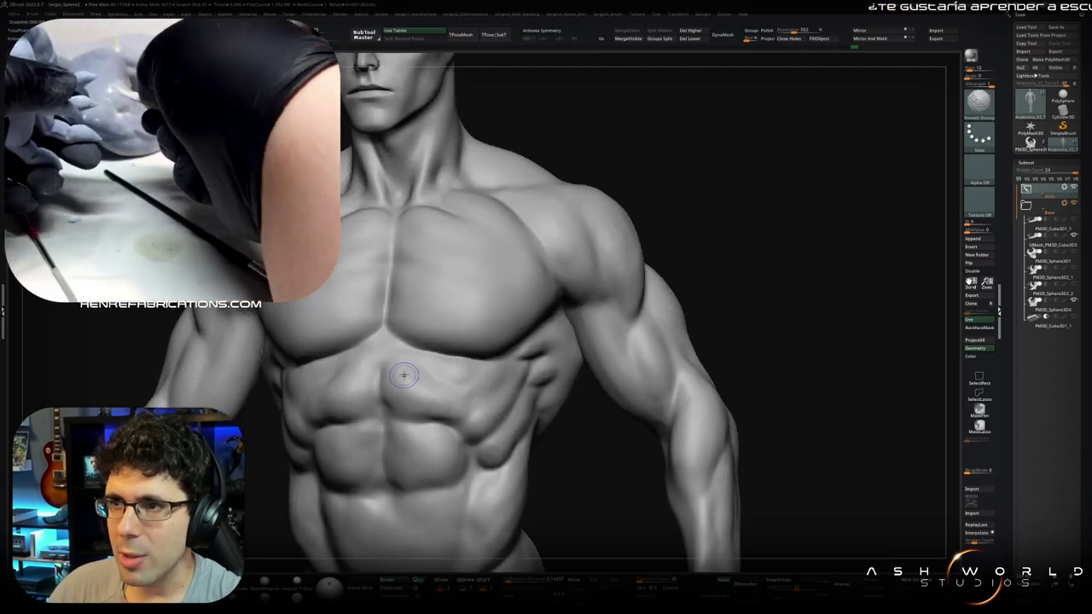
key(shift)
drag(416, 390, 329, 414)
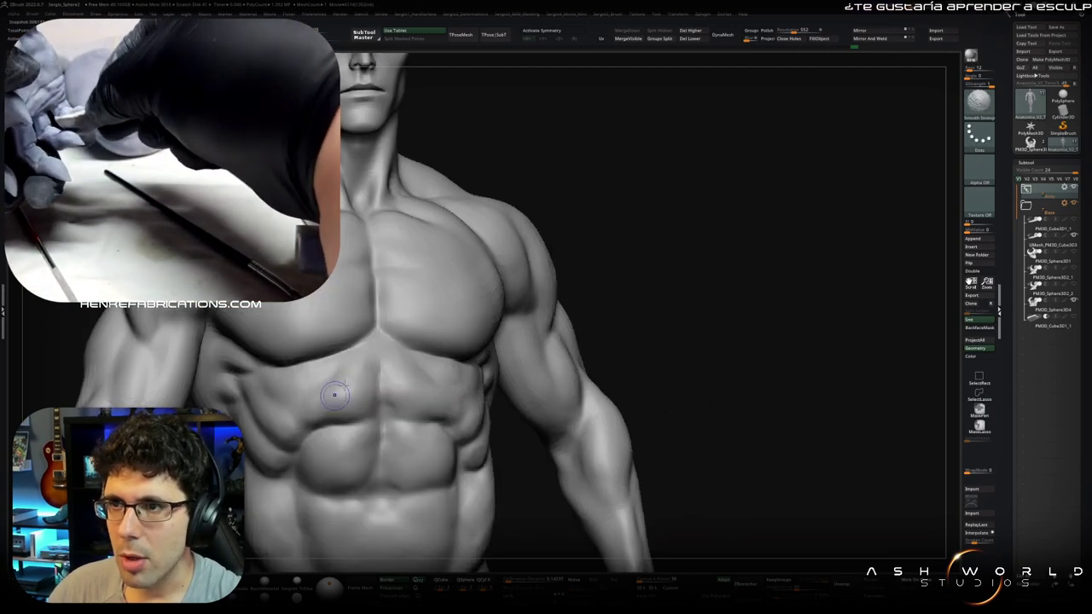
mouse_move(376, 373)
mouse_down()
mouse_move(400, 424)
mouse_move(356, 310)
mouse_up()
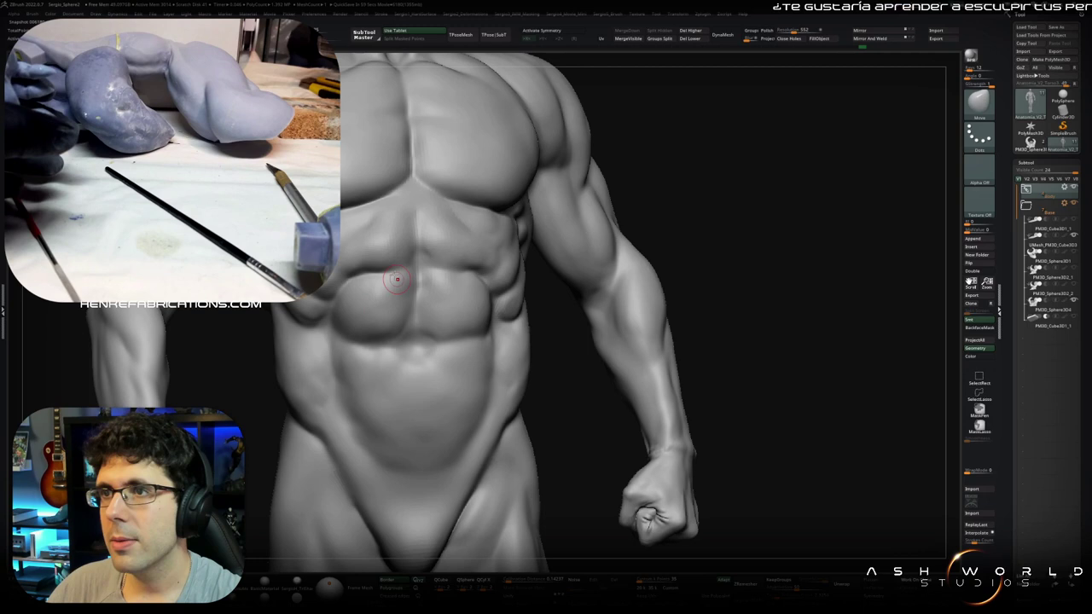
key(ctrl)
drag(454, 338, 415, 339)
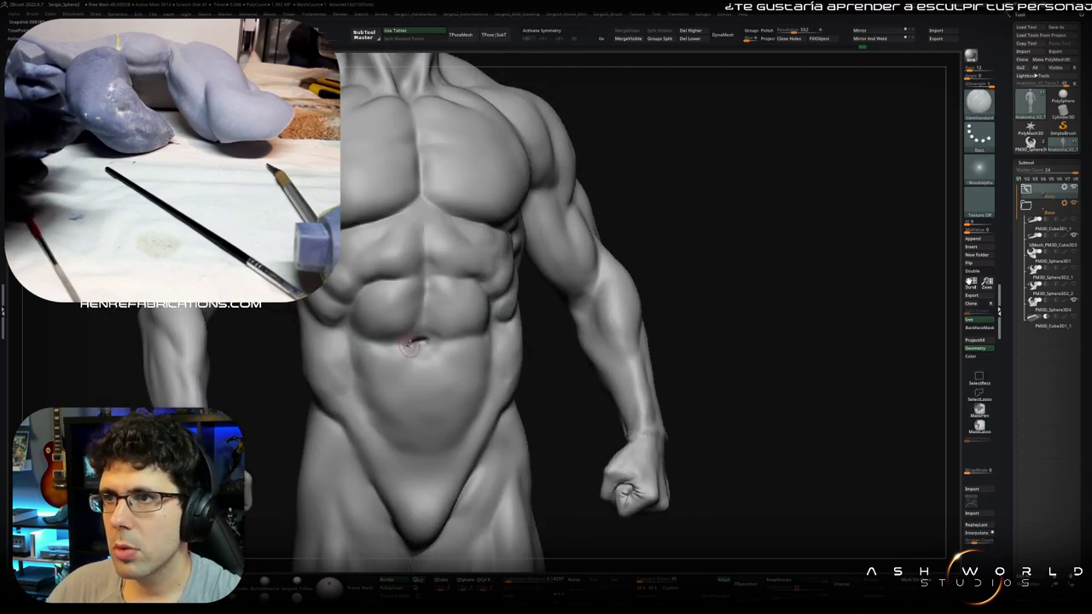
scroll(443, 367, down, 5)
mouse_move(459, 316)
mouse_down()
mouse_move(385, 357)
mouse_move(361, 302)
mouse_up()
scroll(366, 275, up, 5)
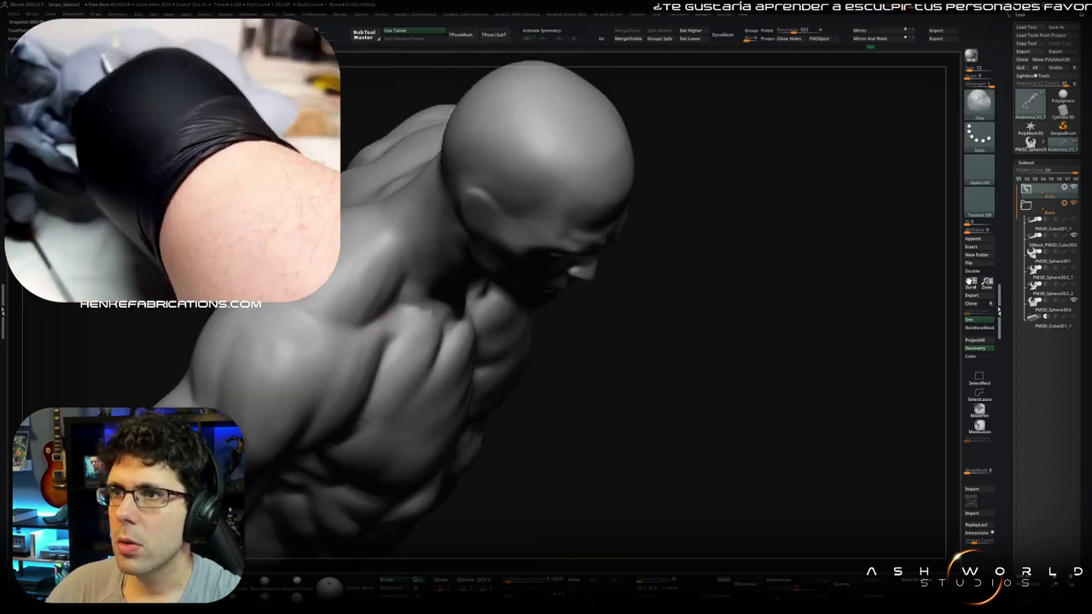
Step: Smooth the bumpy fold on the shoulder
mouse_move(361, 290)
shift+mouse_down()
mouse_move(370, 242)
mouse_move(316, 306)
shift+mouse_up()
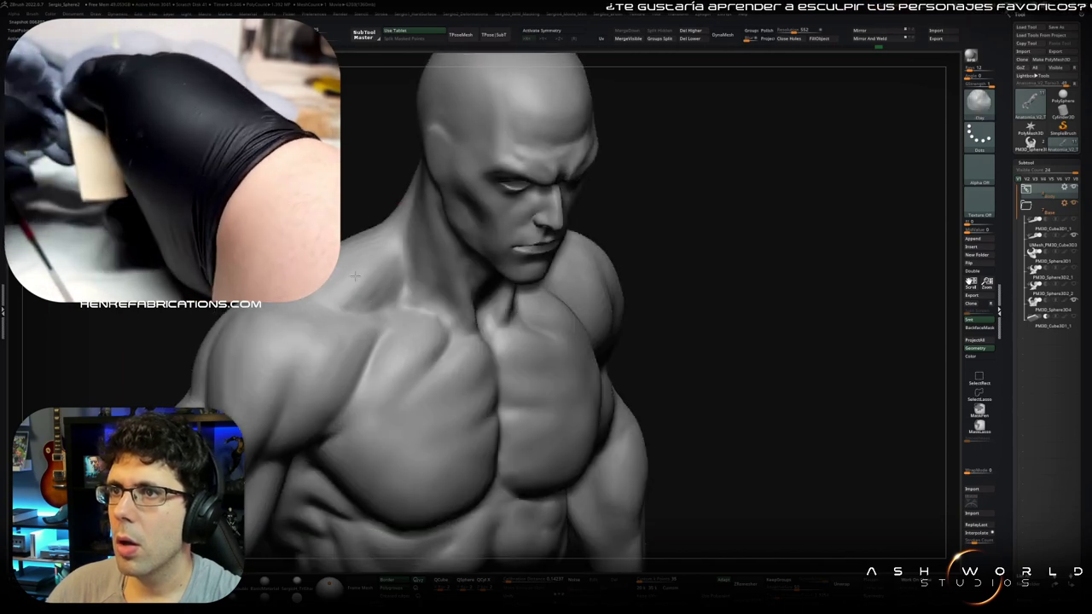
drag(394, 237, 522, 320)
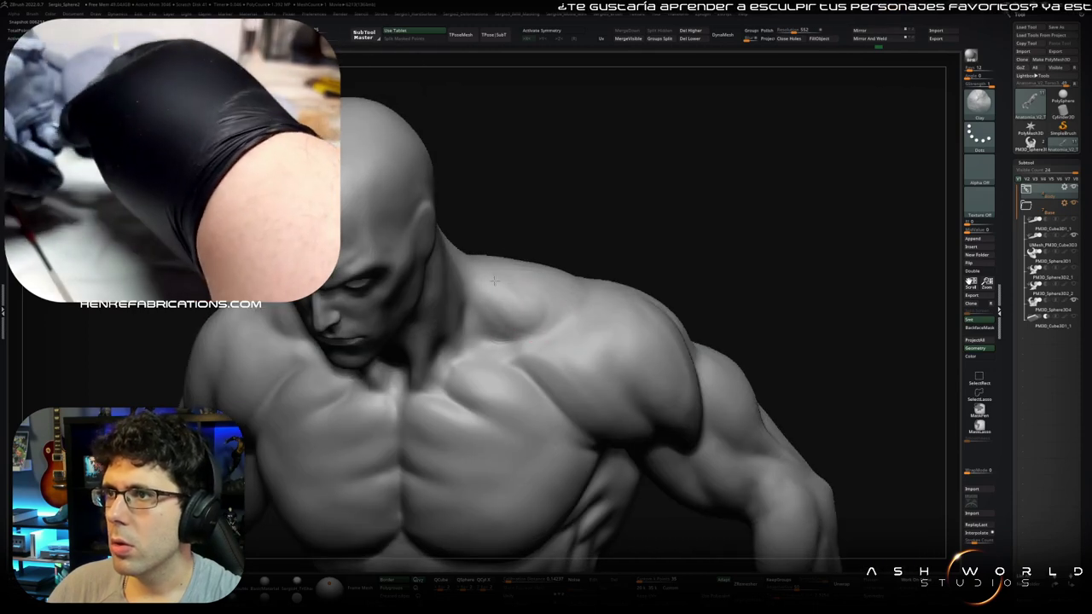
drag(516, 289, 517, 341)
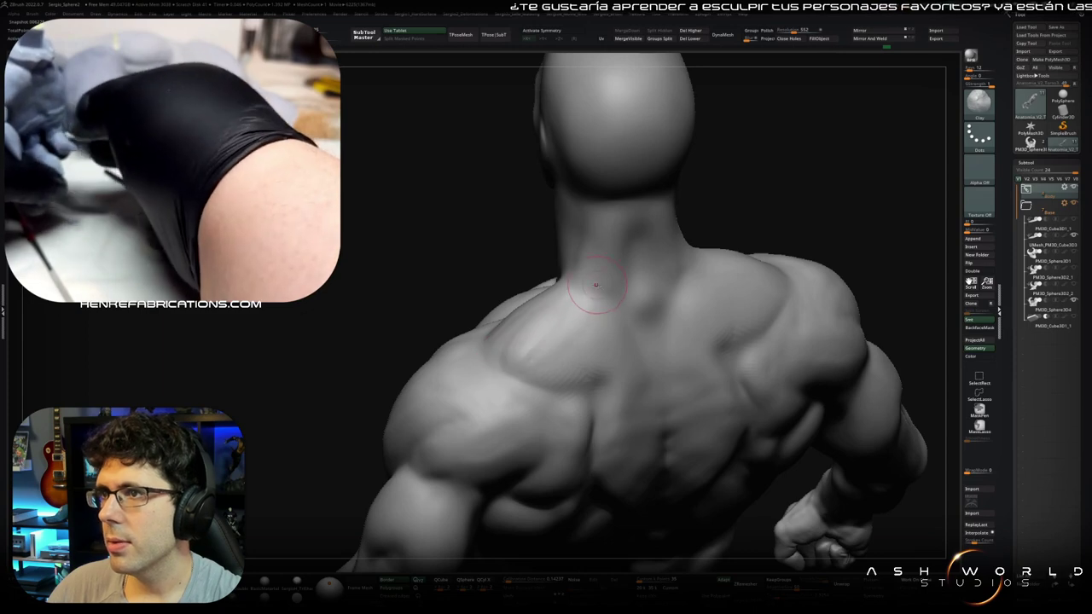
Step: Soften the shoulder-blade crease with Smooth Stronger from a back view
key(shift)
mouse_move(575, 359)
shift+right_down()
mouse_move(533, 342)
mouse_move(427, 374)
mouse_move(450, 372)
mouse_move(427, 332)
shift+right_up()
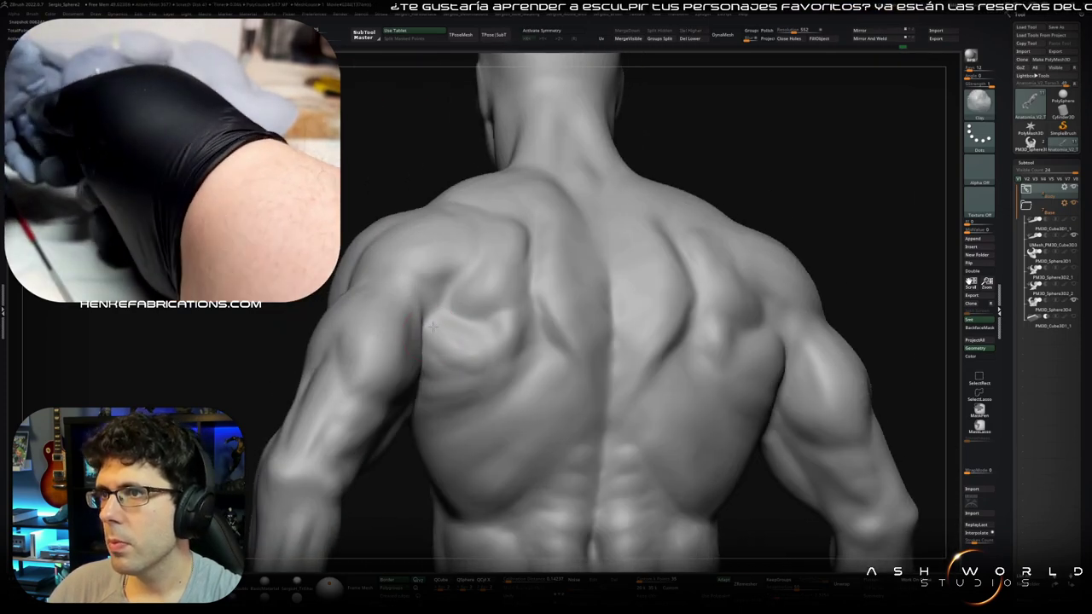
shift+drag(459, 365, 452, 367)
right_drag(457, 394, 455, 296)
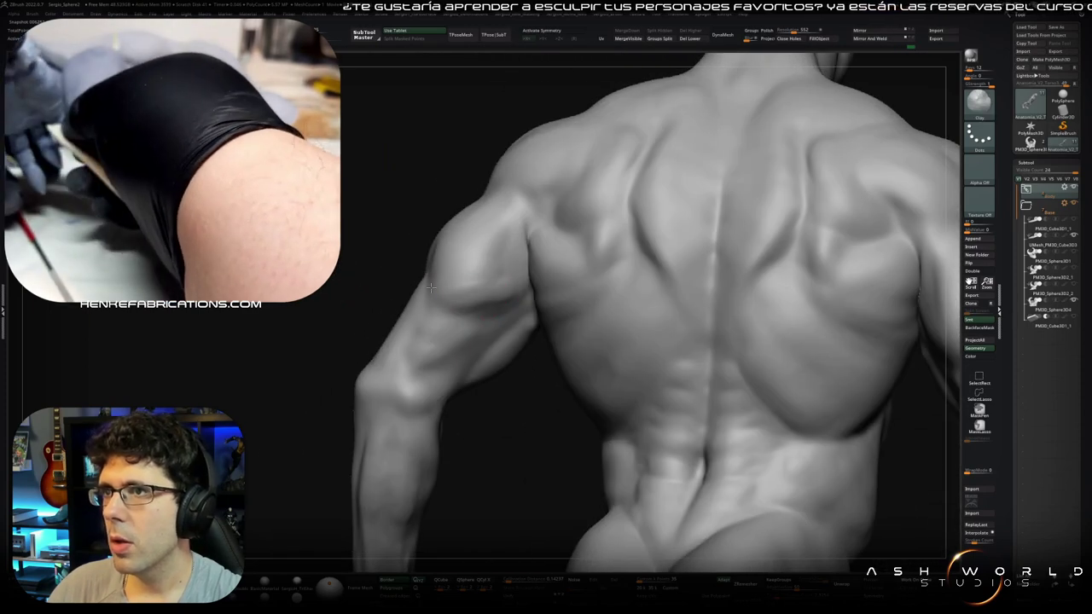
mouse_move(506, 290)
right_down()
mouse_move(498, 243)
mouse_move(504, 288)
right_up()
right_drag(503, 211, 459, 266)
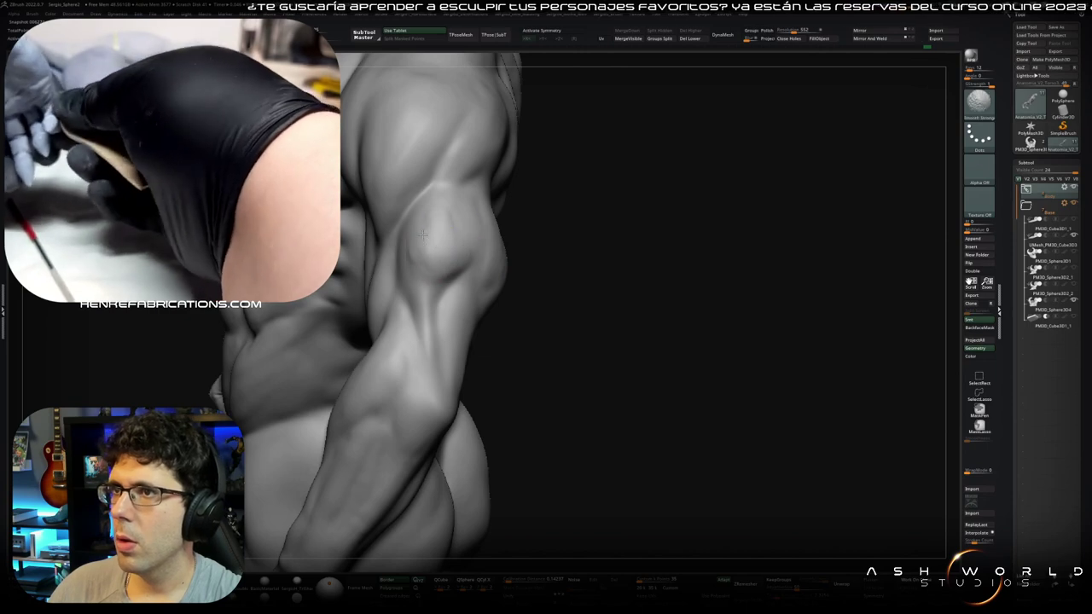
mouse_move(459, 265)
right_down()
mouse_move(506, 230)
mouse_move(426, 373)
mouse_move(452, 375)
mouse_move(426, 342)
mouse_move(474, 292)
mouse_move(446, 310)
right_up()
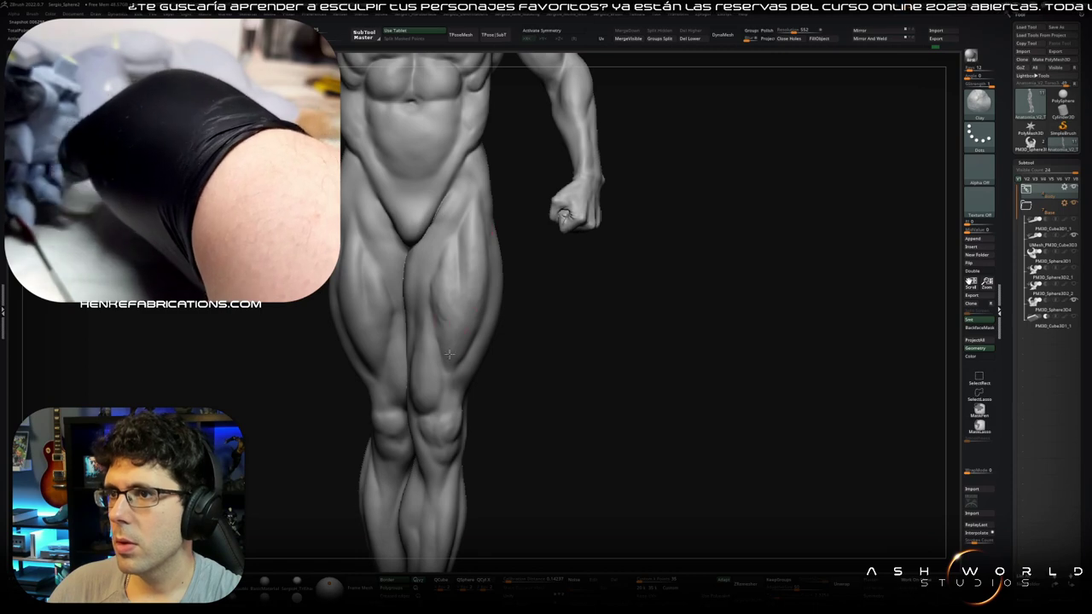
mouse_move(460, 354)
alt+right_down()
mouse_move(401, 337)
mouse_move(428, 342)
alt+right_up()
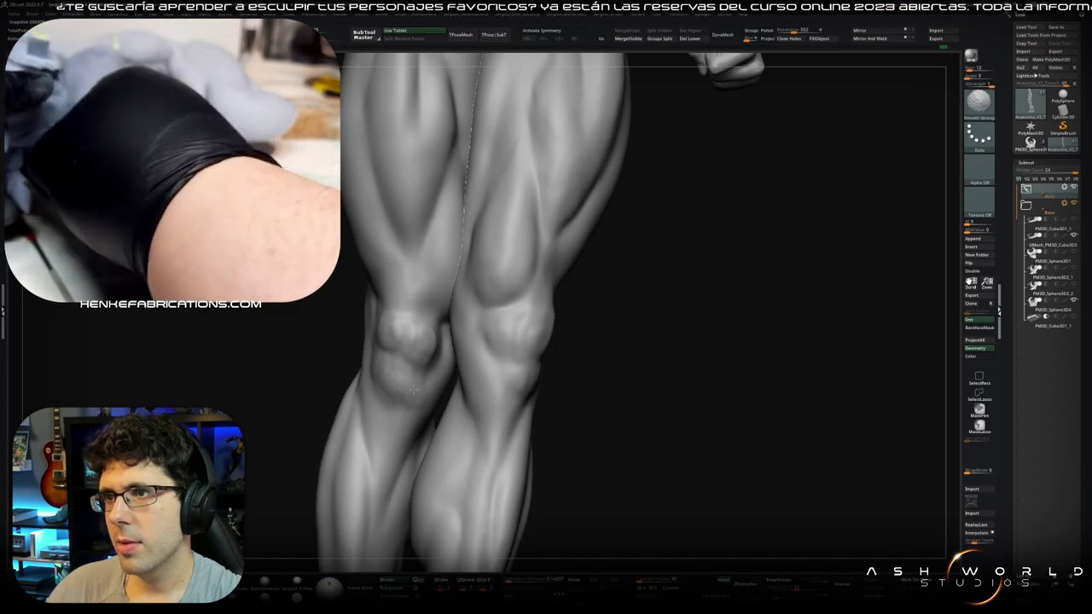
right_drag(427, 339, 399, 423)
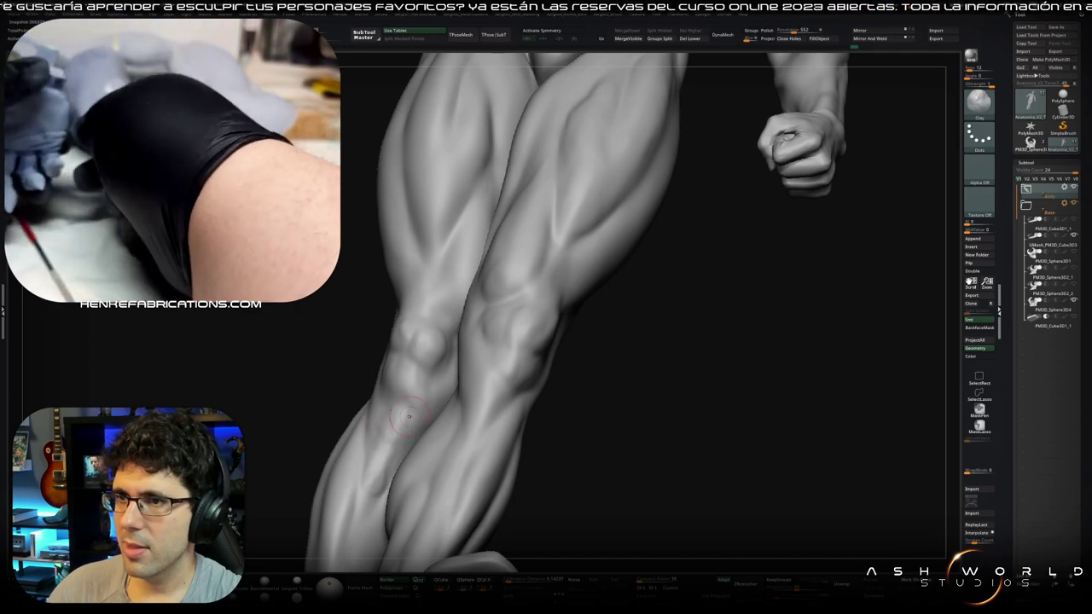
key(shift)
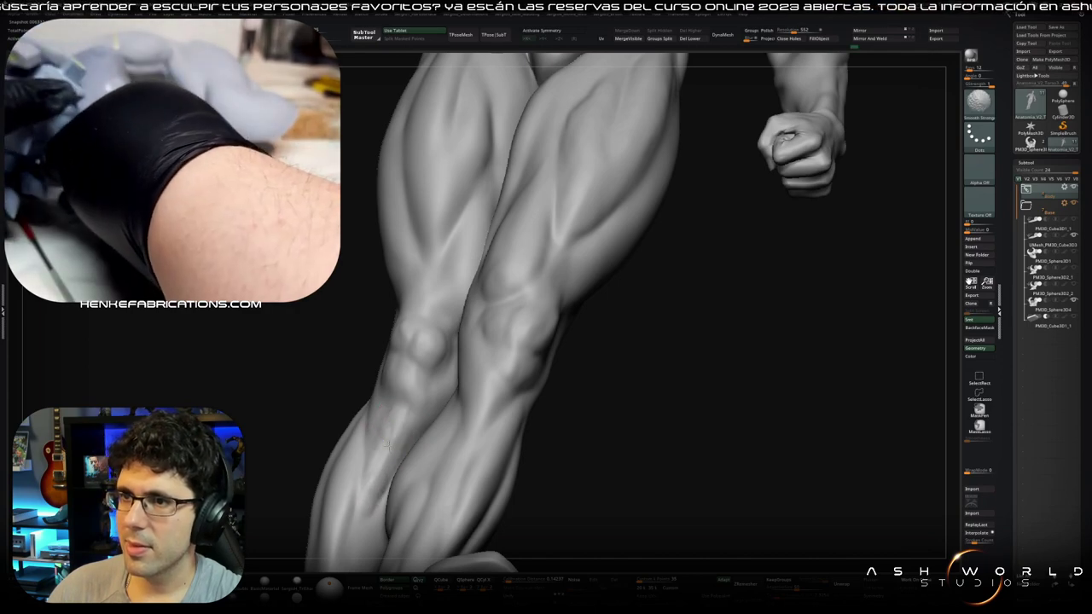
shift+right_drag(368, 412, 369, 416)
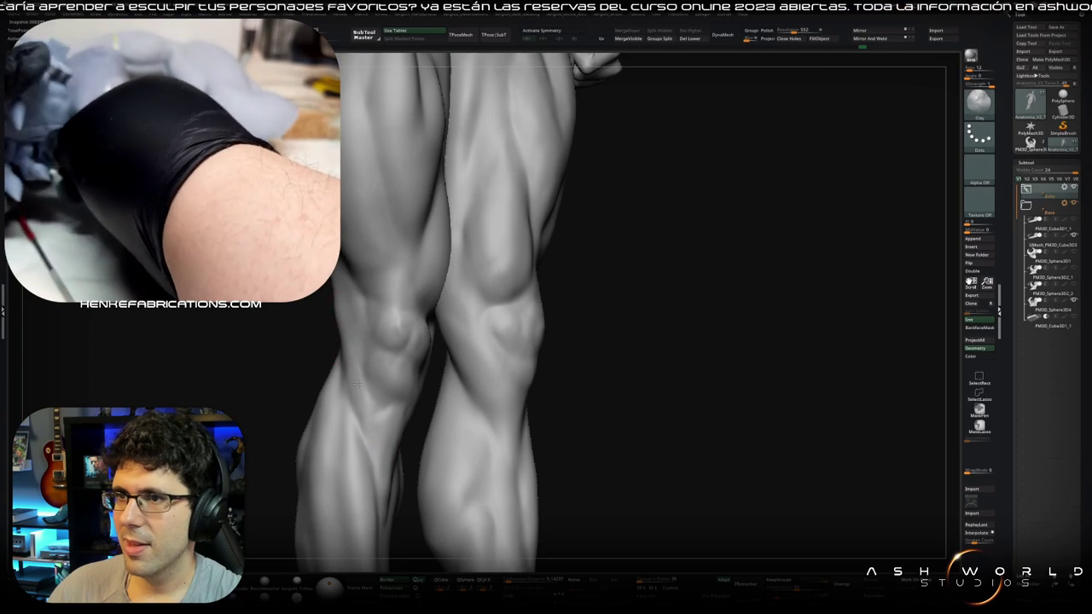
mouse_move(351, 322)
alt+right_down()
mouse_move(397, 336)
mouse_move(348, 252)
alt+right_up()
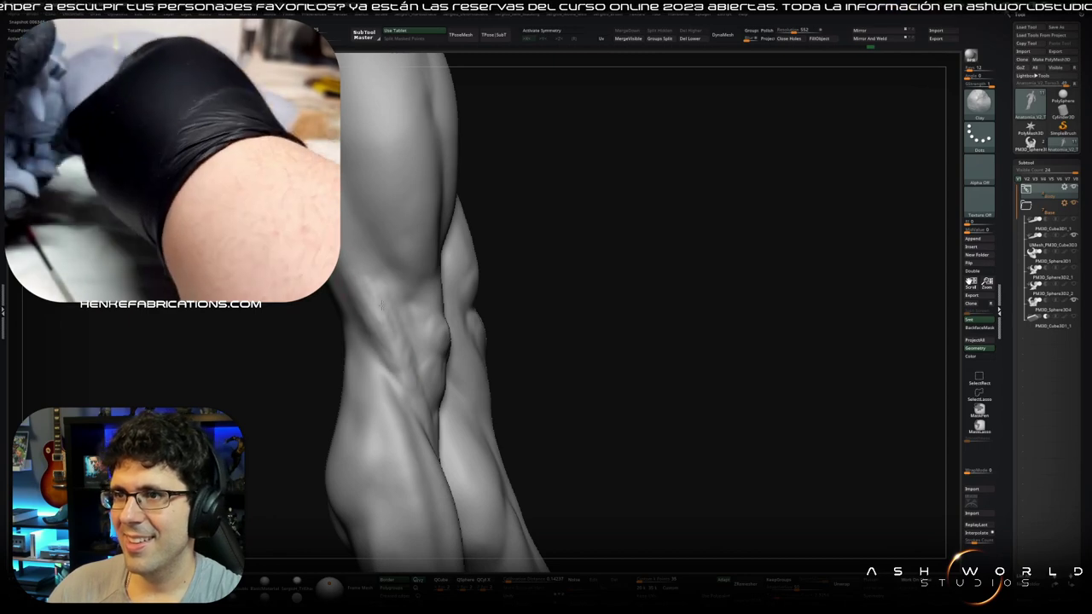
mouse_move(407, 354)
ctrl+right_down()
mouse_move(432, 392)
mouse_move(487, 370)
mouse_move(429, 324)
ctrl+right_up()
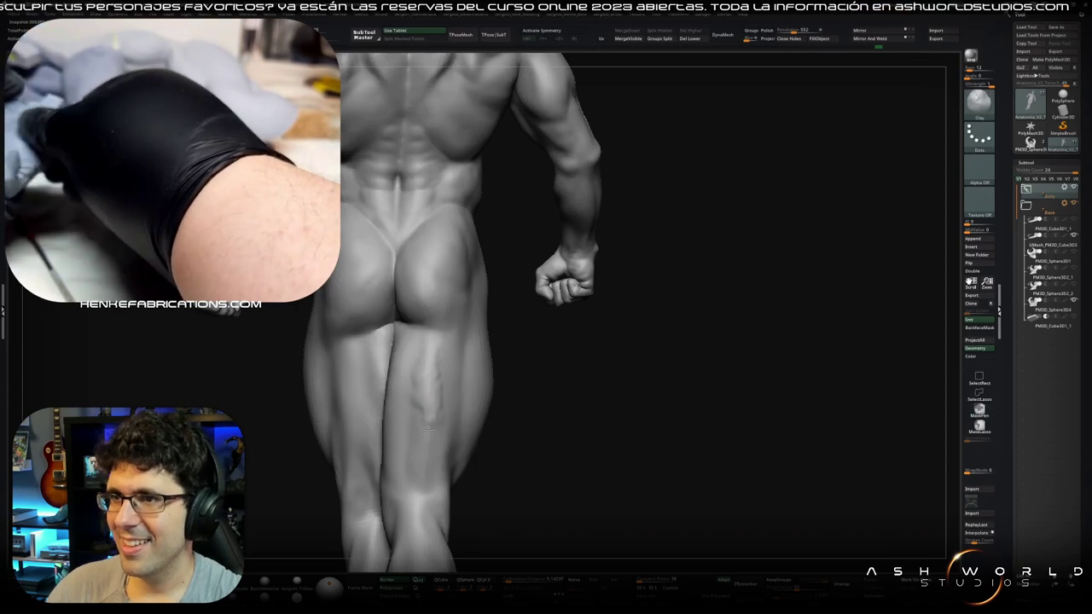
key(s)
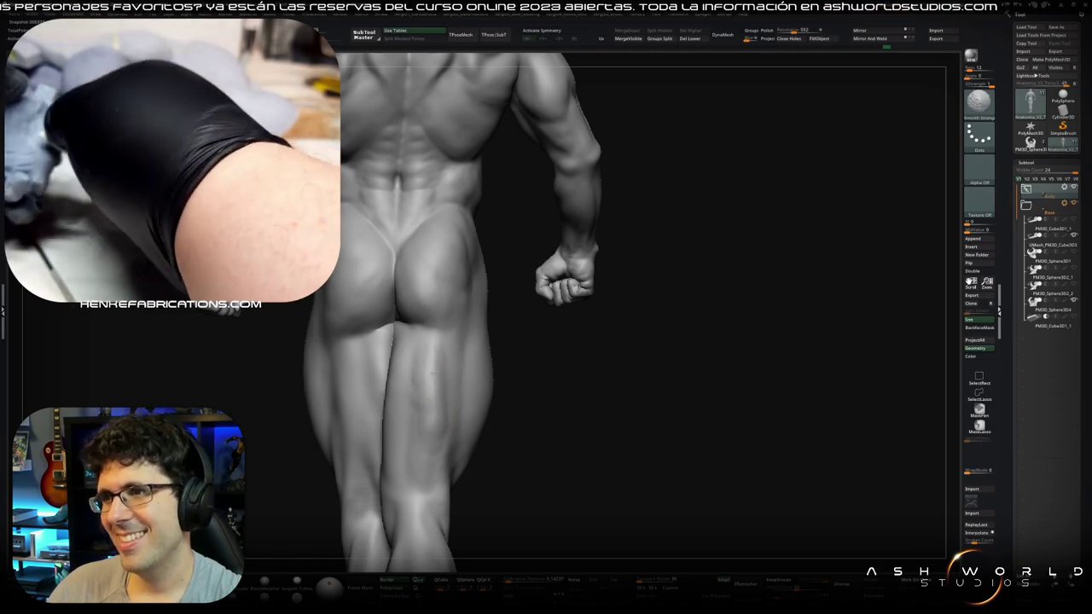
key(f)
mouse_move(442, 431)
right_down()
mouse_move(422, 323)
mouse_move(458, 412)
mouse_move(450, 418)
right_up()
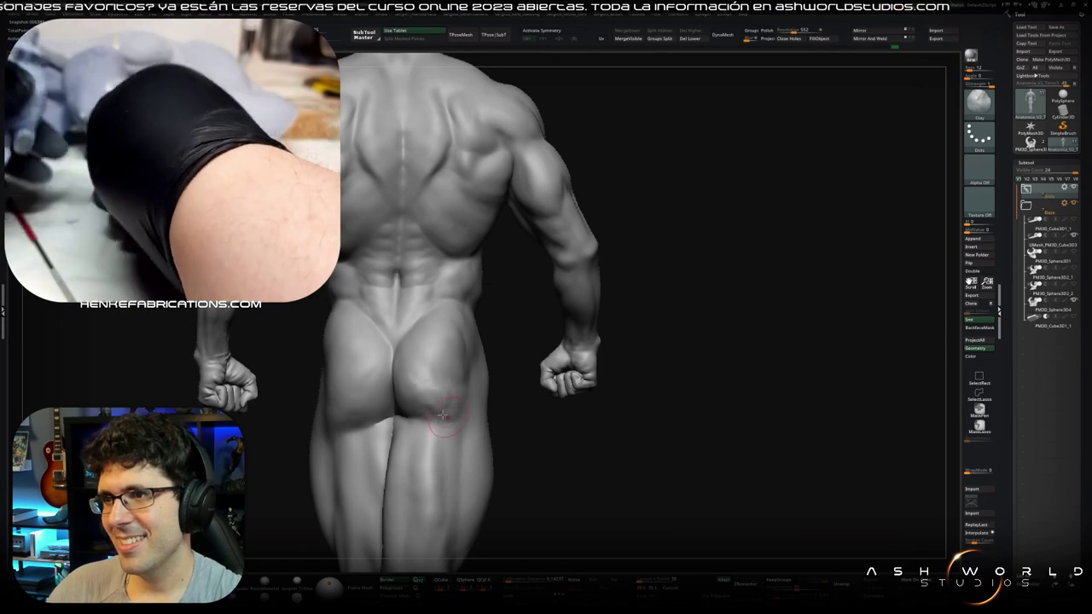
right_drag(401, 333, 451, 332)
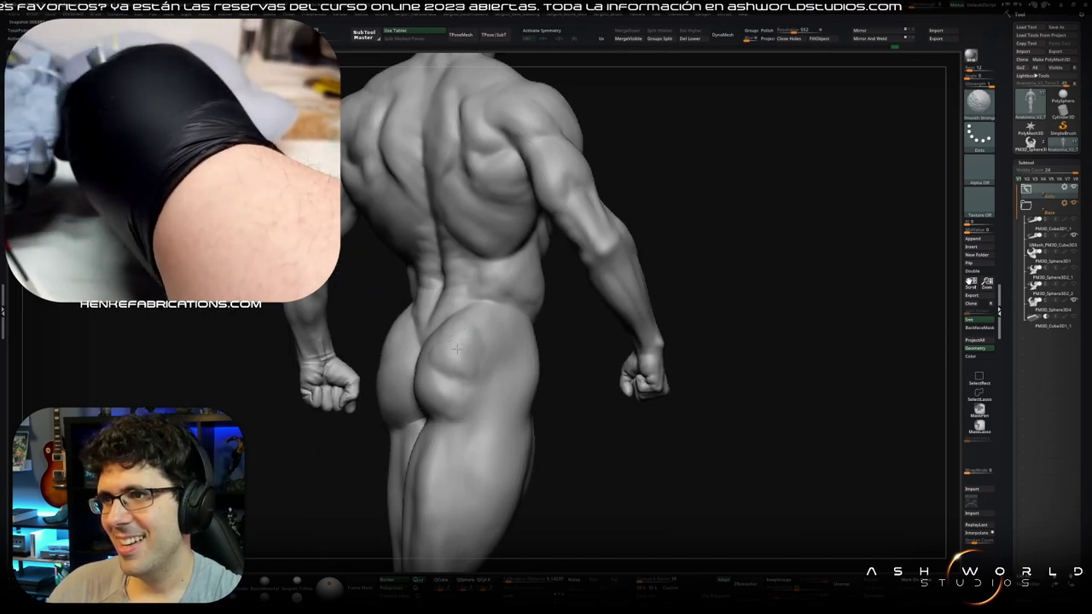
right_drag(451, 332, 342, 415)
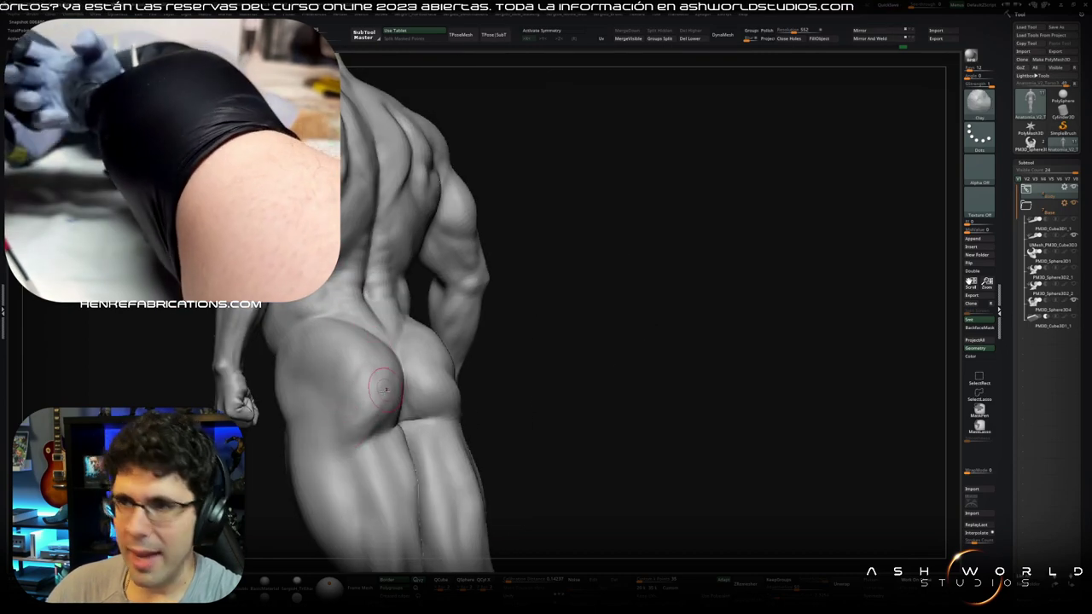
right_drag(371, 378, 367, 428)
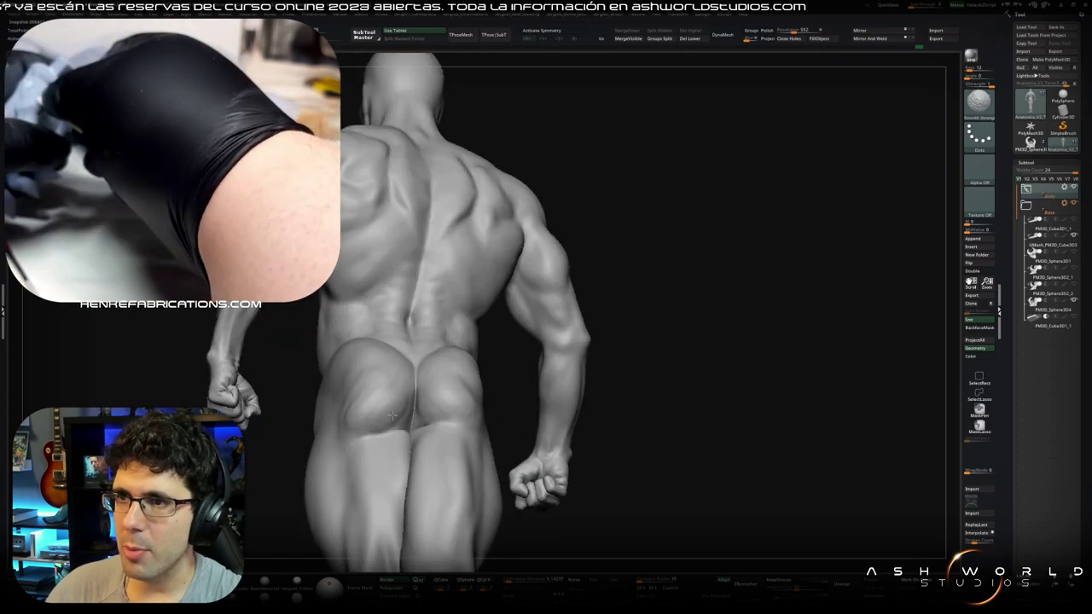
right_drag(352, 421, 361, 398)
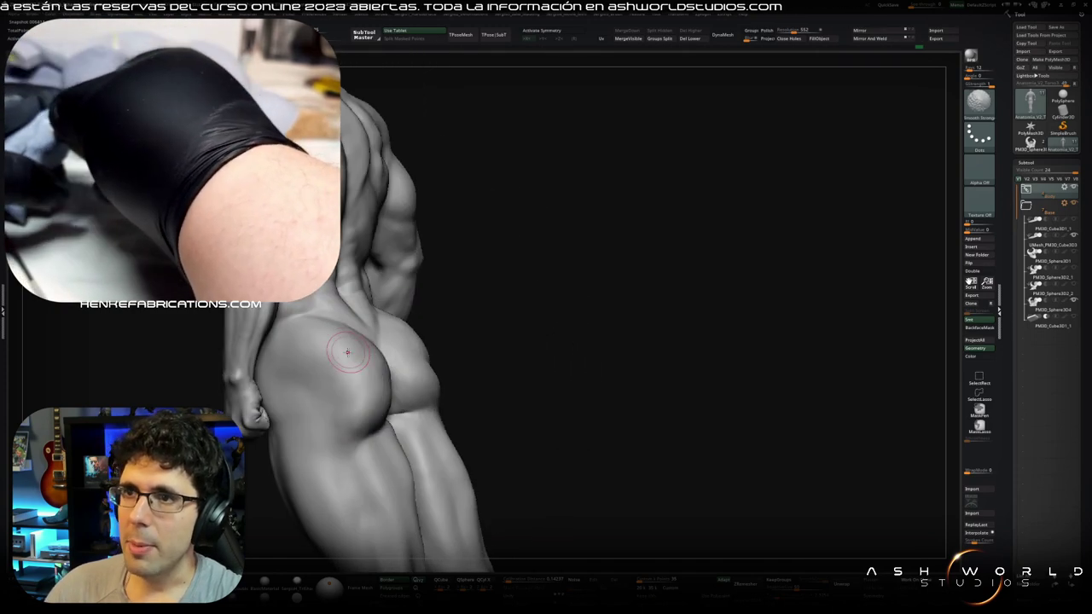
key(shift)
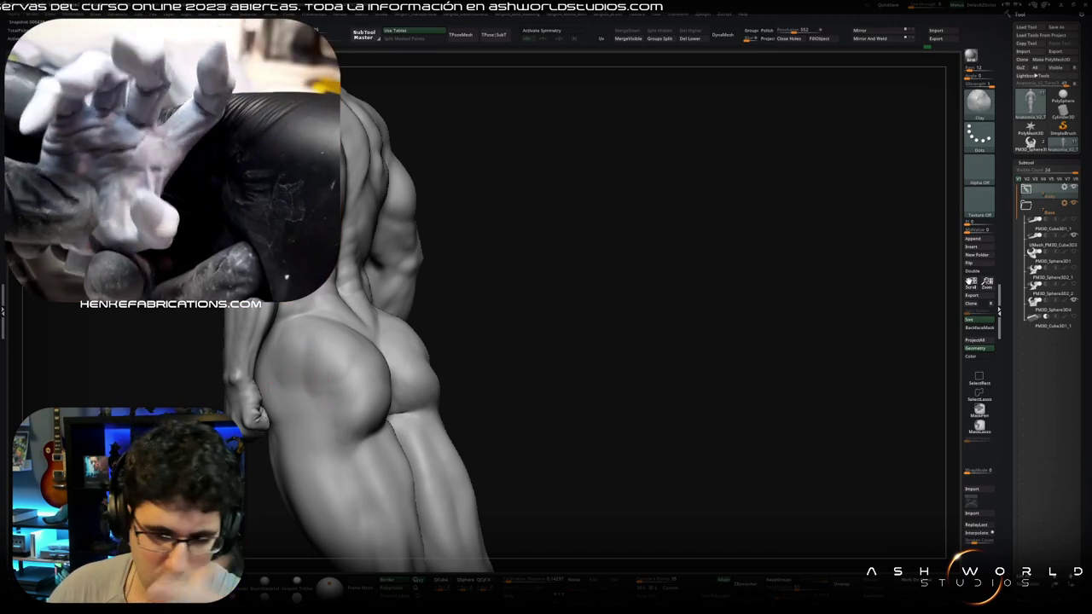
mouse_move(418, 299)
mouse_down()
mouse_move(393, 344)
mouse_move(427, 446)
mouse_up()
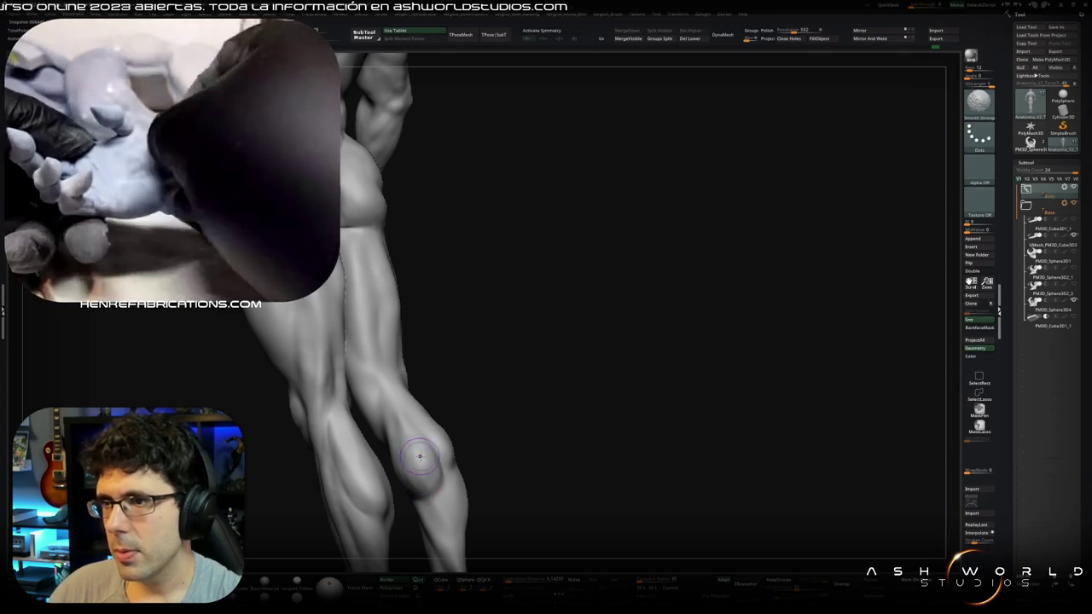
drag(420, 456, 377, 464)
drag(404, 509, 337, 367)
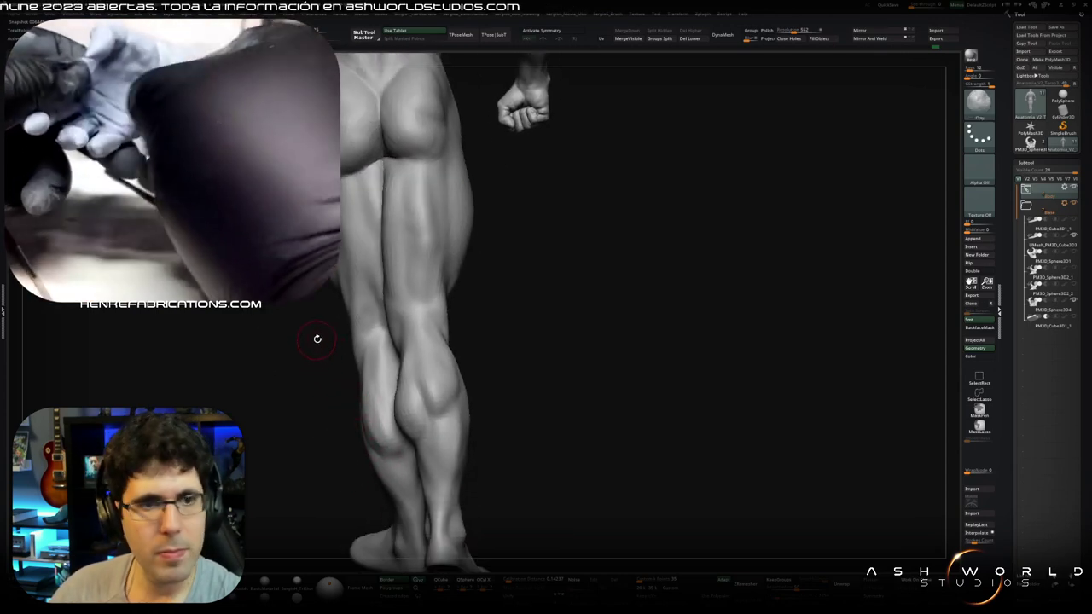
mouse_move(338, 355)
mouse_down()
mouse_move(383, 411)
mouse_move(508, 390)
mouse_move(384, 319)
mouse_up()
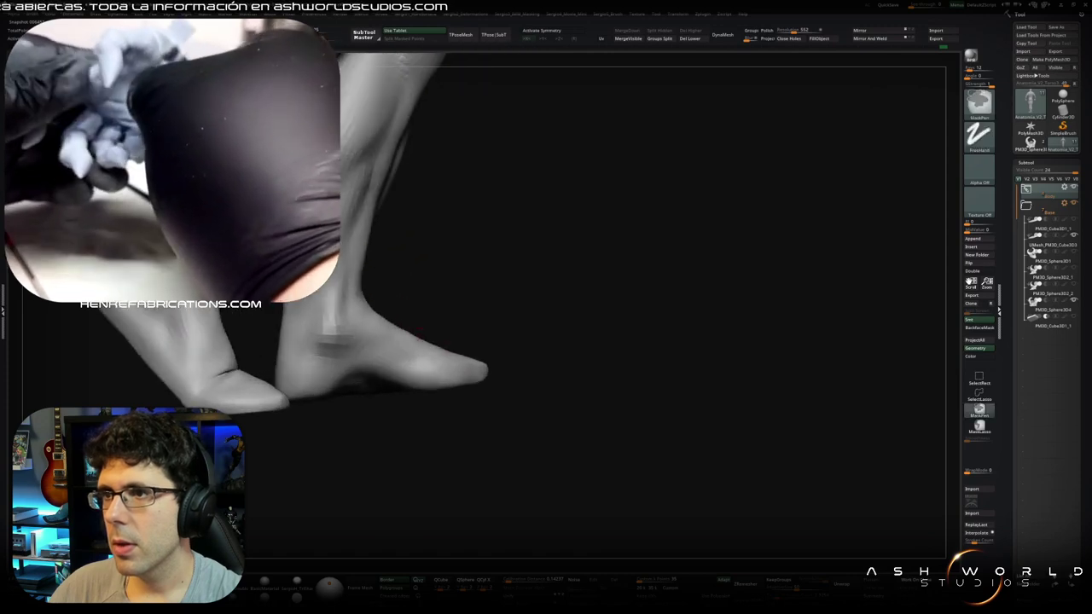
drag(382, 311, 407, 261)
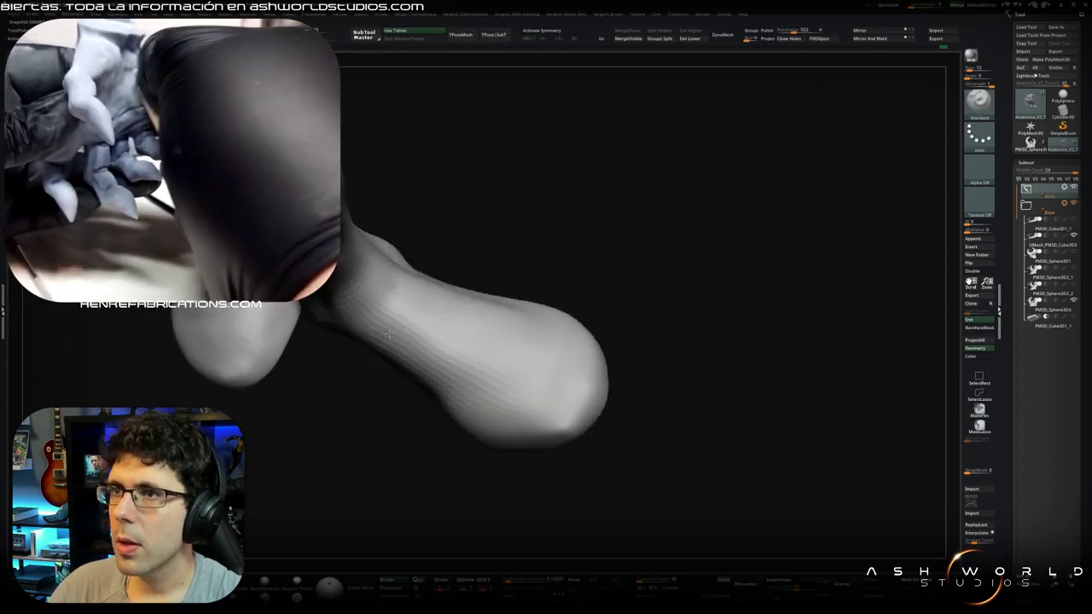
mouse_move(360, 331)
mouse_down()
mouse_move(392, 282)
mouse_move(365, 300)
mouse_up()
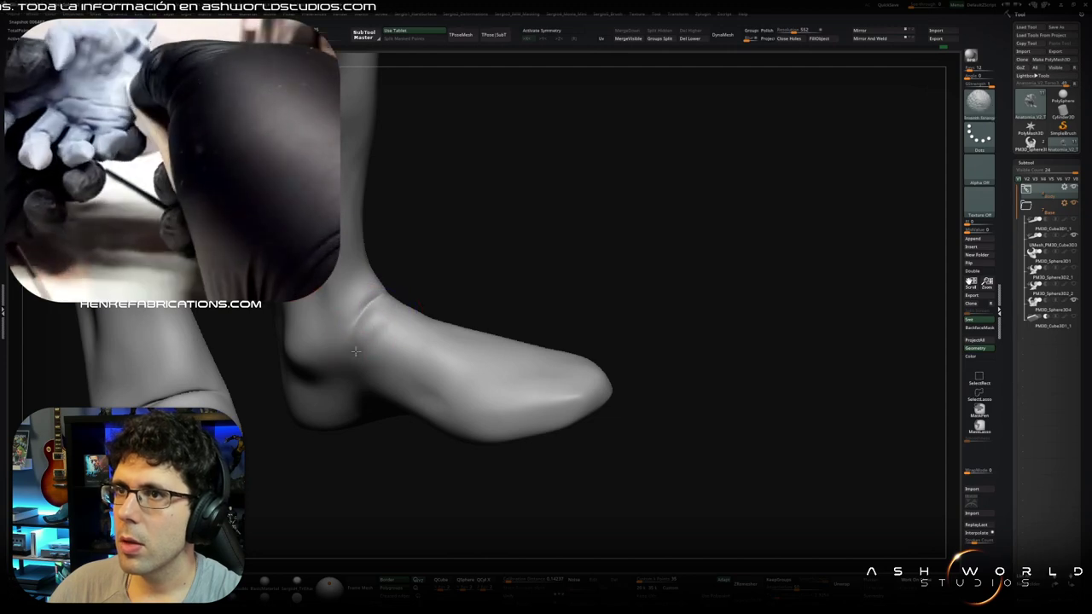
drag(356, 342, 411, 281)
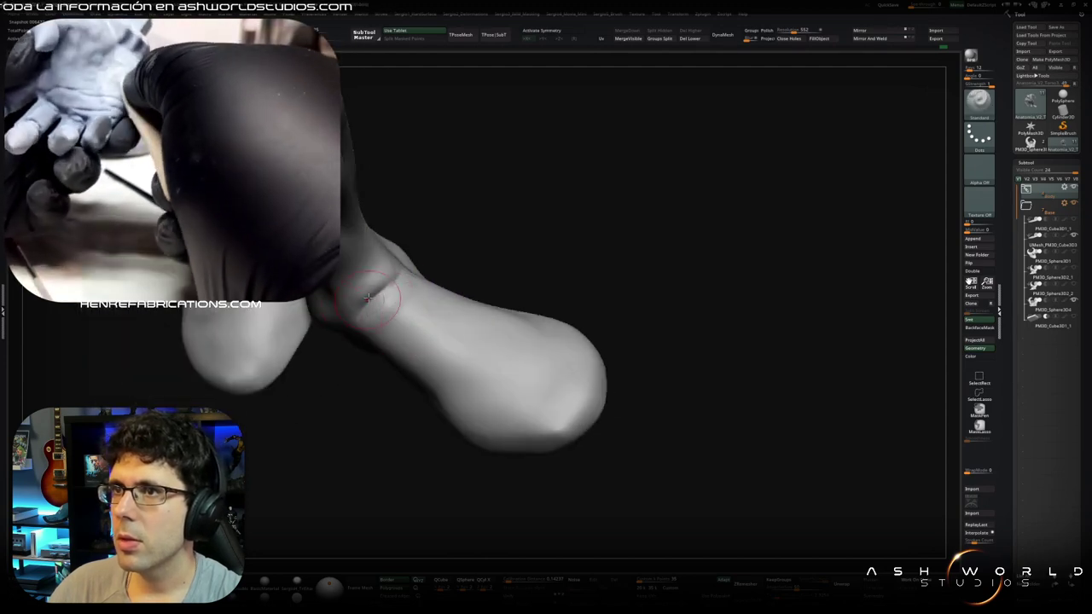
mouse_move(399, 259)
mouse_down()
mouse_move(428, 282)
mouse_move(414, 281)
mouse_up()
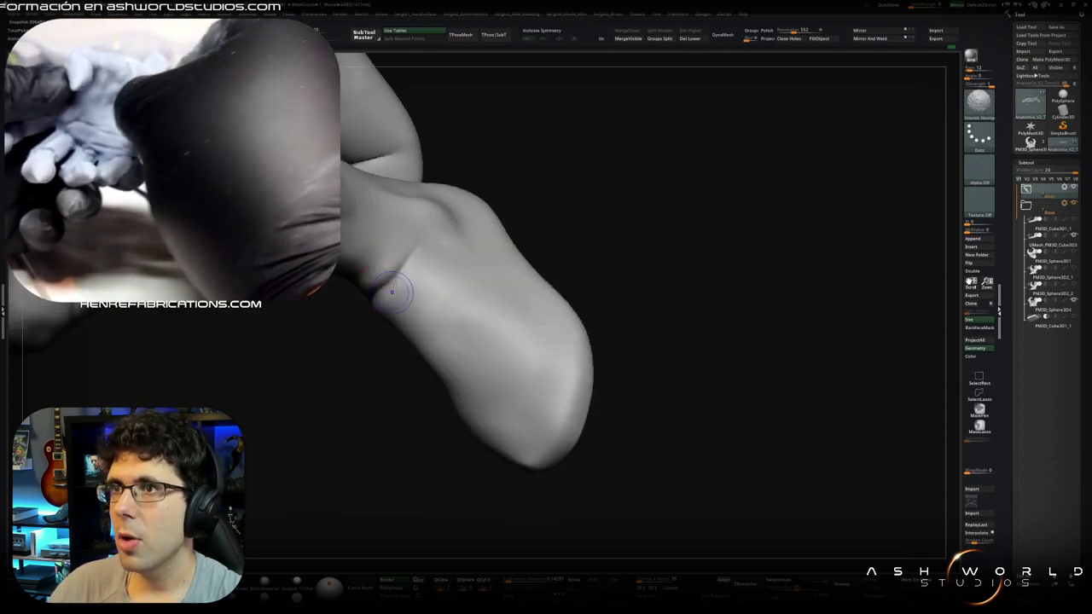
mouse_move(435, 280)
mouse_down()
mouse_move(431, 250)
mouse_move(410, 256)
mouse_move(377, 315)
mouse_move(340, 313)
mouse_up()
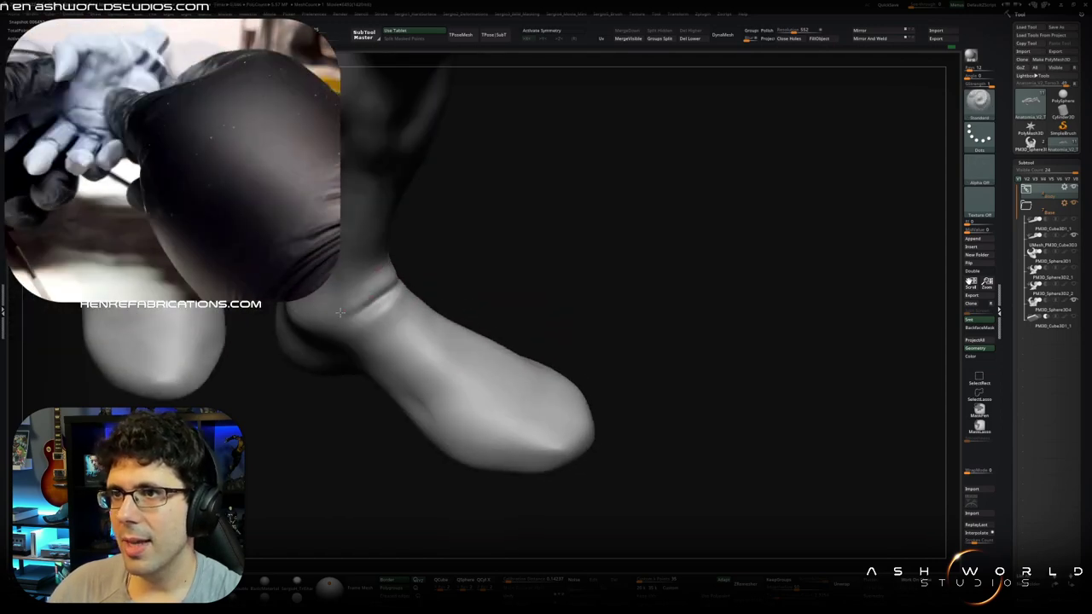
drag(375, 277, 384, 321)
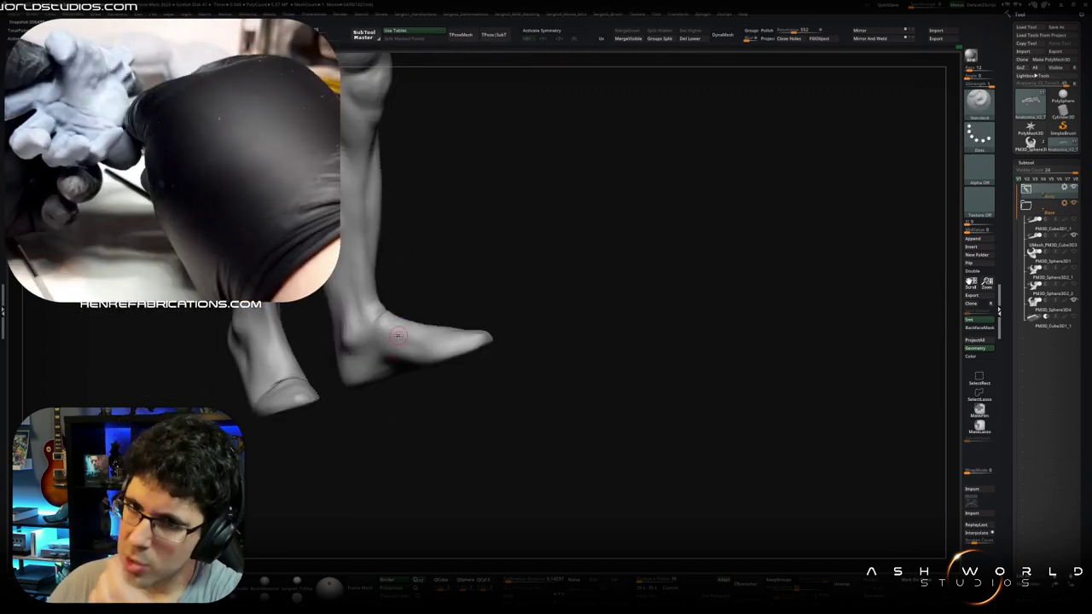
mouse_move(388, 296)
mouse_down()
mouse_move(429, 319)
mouse_move(429, 384)
mouse_move(421, 313)
mouse_move(452, 275)
mouse_move(454, 285)
mouse_move(414, 316)
mouse_up()
mouse_move(424, 364)
mouse_down()
mouse_move(408, 331)
mouse_move(451, 339)
mouse_move(415, 327)
mouse_move(446, 329)
mouse_move(421, 311)
mouse_move(471, 313)
mouse_up()
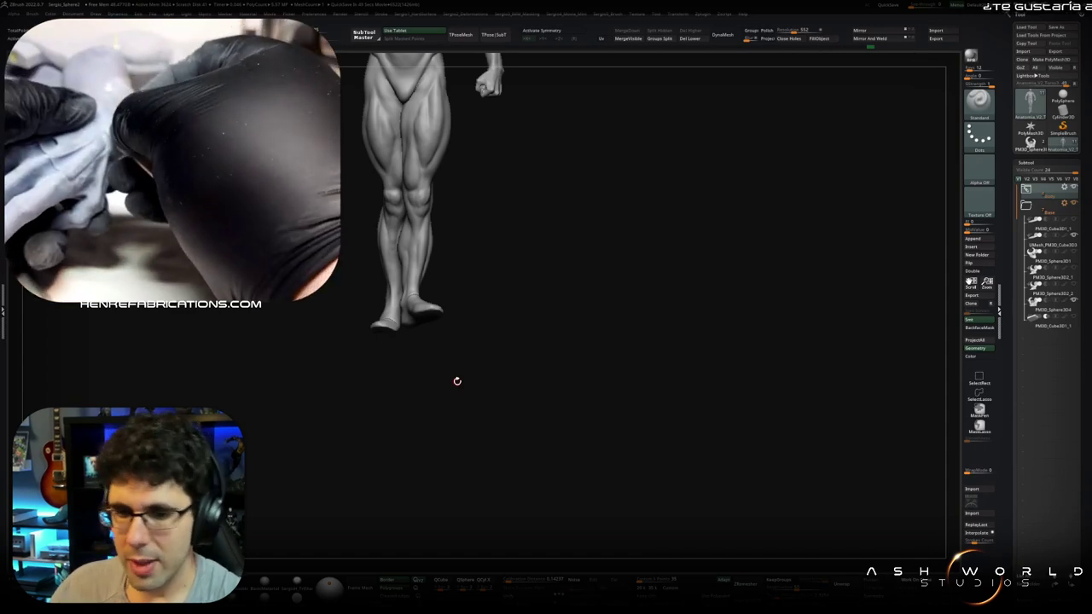
Step: Frame the statue, turn it to show the wave base, and select the base
key(f)
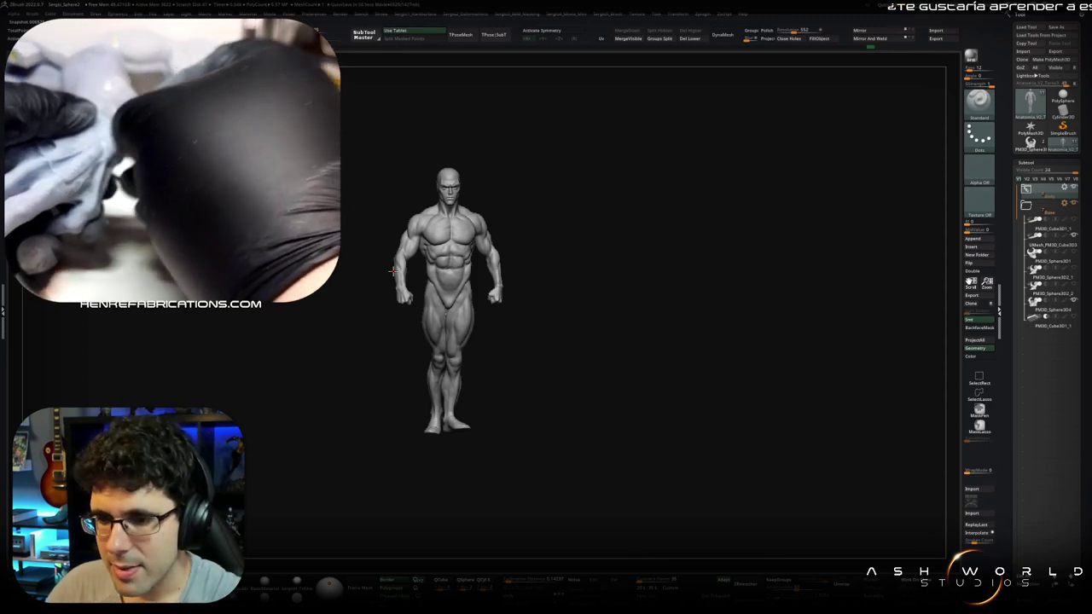
mouse_move(534, 219)
mouse_down()
mouse_move(512, 220)
mouse_move(488, 302)
mouse_up()
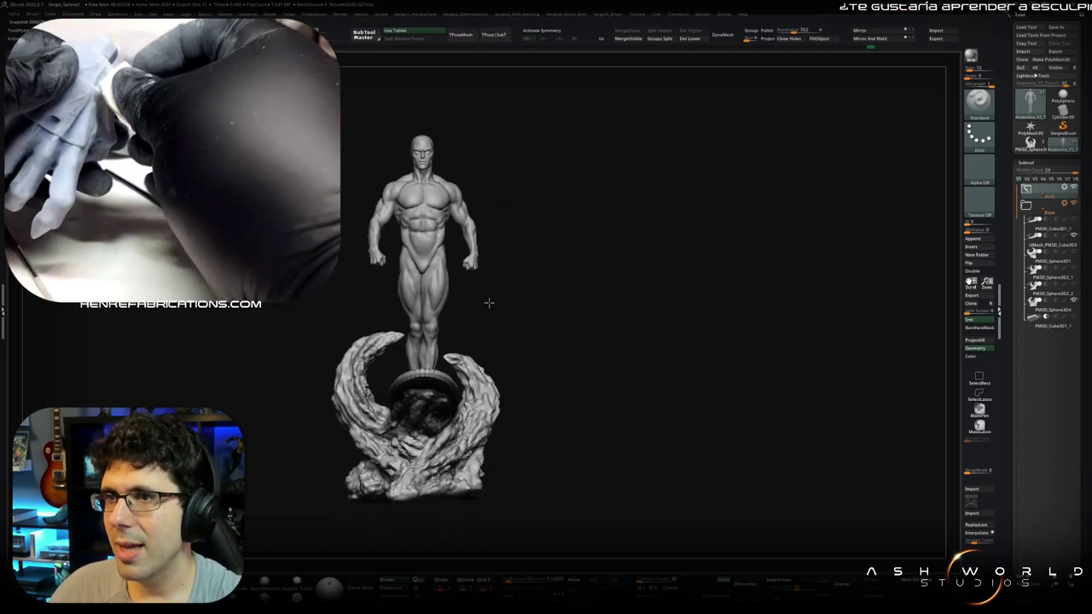
alt+click(373, 371)
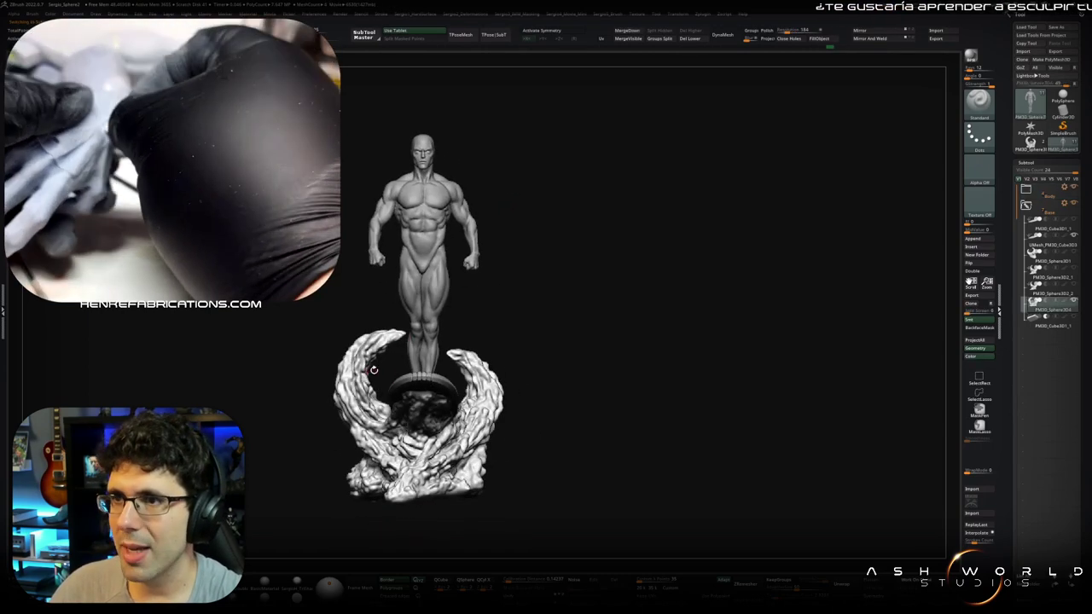
Step: Orbit around the soloed wave base to inspect it from several sides, including its underside
mouse_move(375, 365)
mouse_down()
mouse_move(389, 374)
mouse_move(393, 358)
mouse_up()
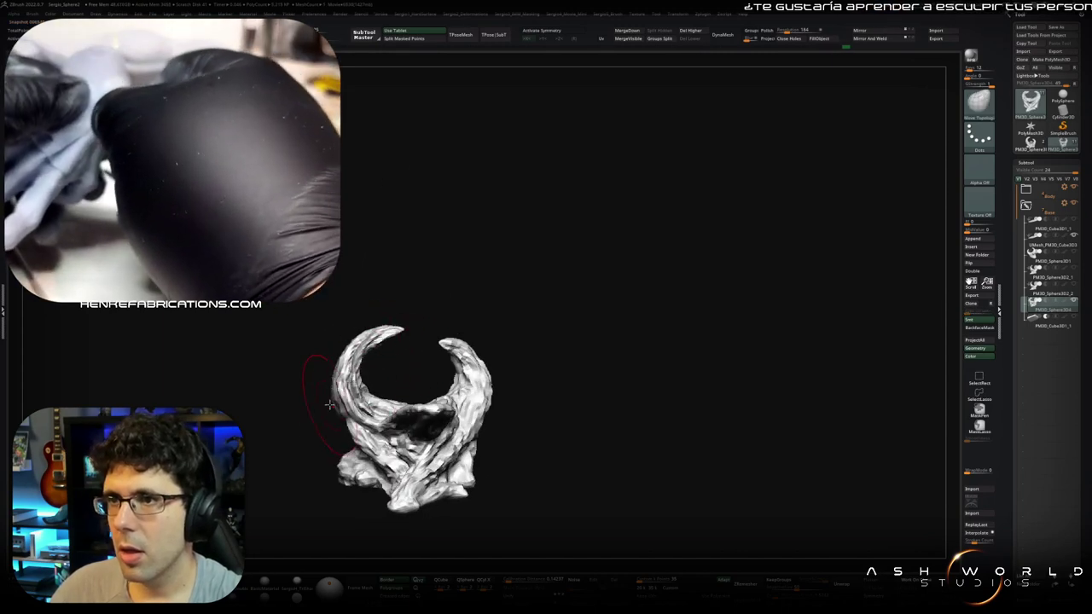
drag(354, 381, 331, 354)
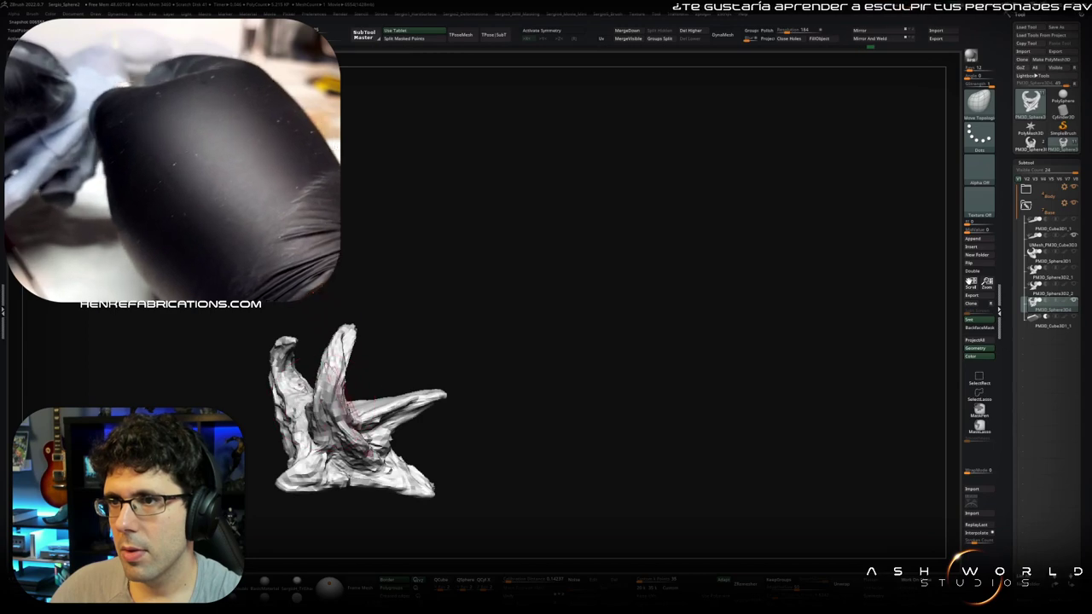
drag(348, 375, 402, 313)
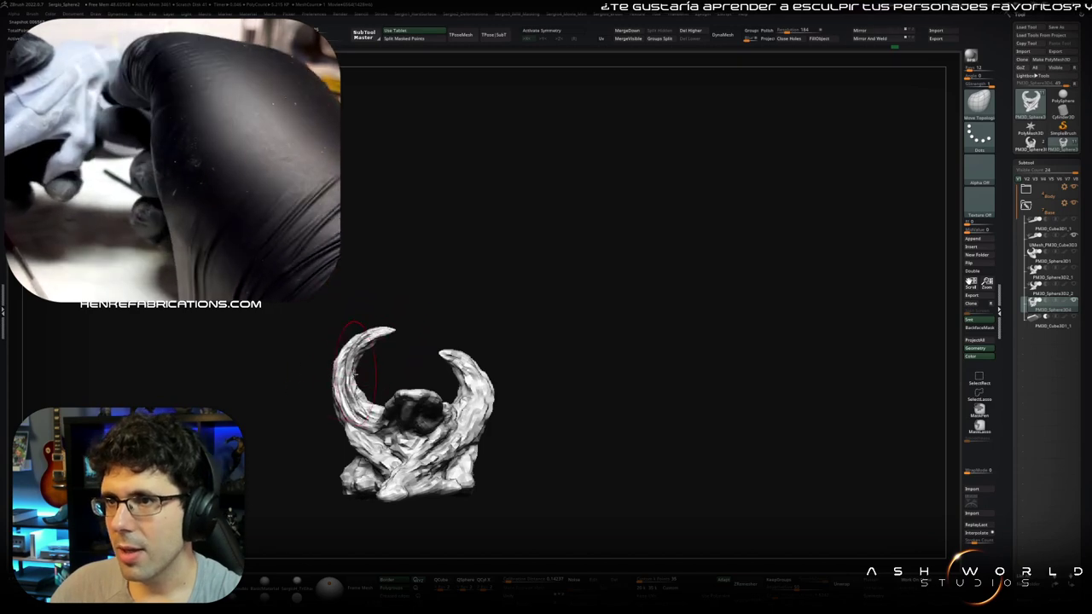
drag(333, 363, 425, 343)
right_drag(353, 341, 350, 339)
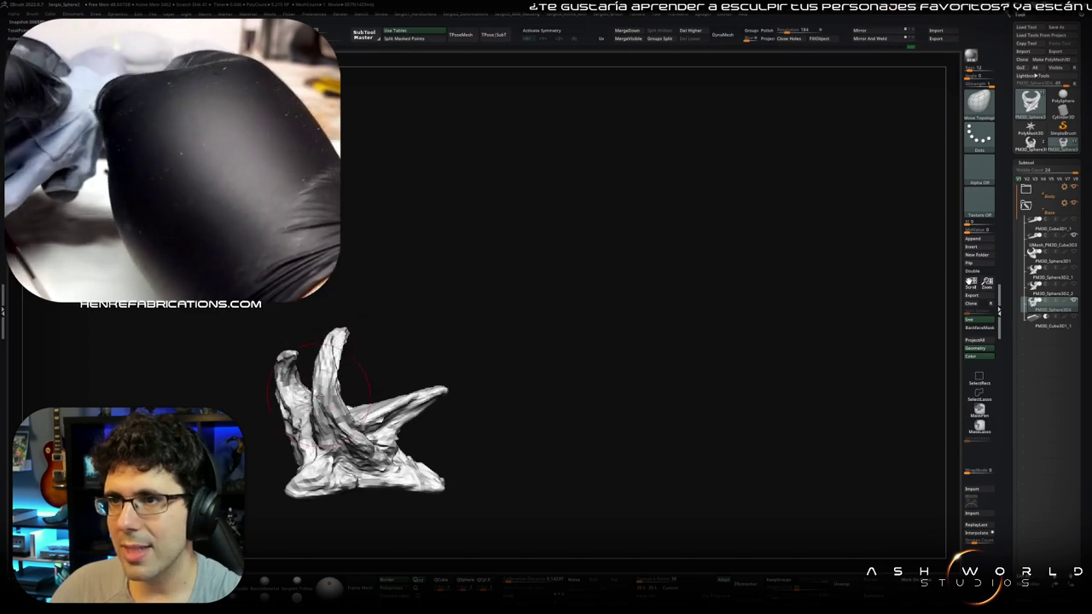
mouse_move(320, 395)
right_down()
mouse_move(340, 330)
mouse_move(415, 324)
mouse_move(395, 379)
mouse_move(443, 394)
mouse_move(408, 433)
right_up()
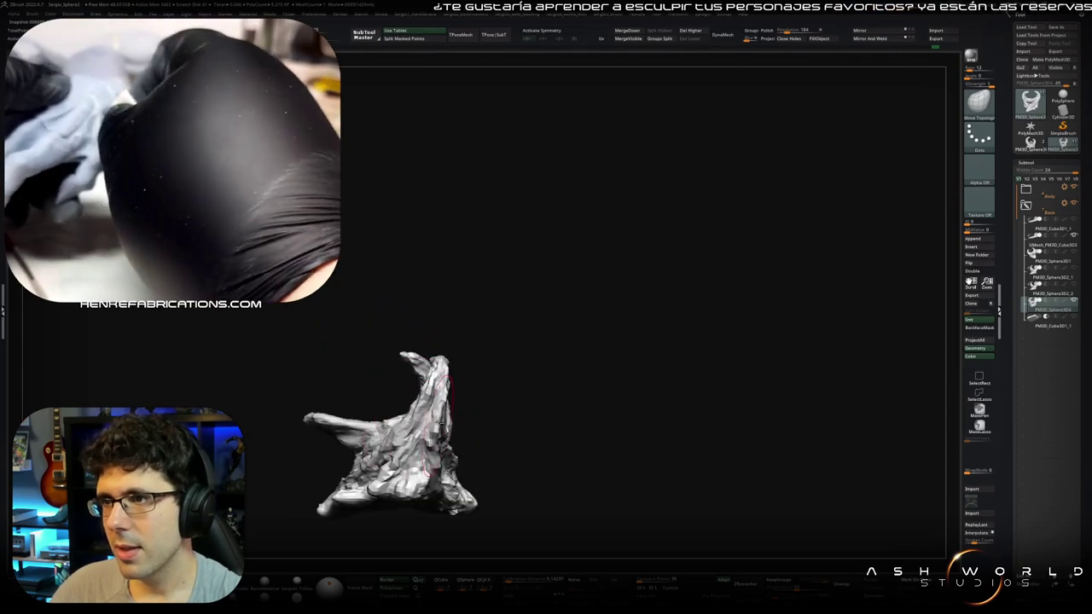
right_drag(442, 380, 450, 364)
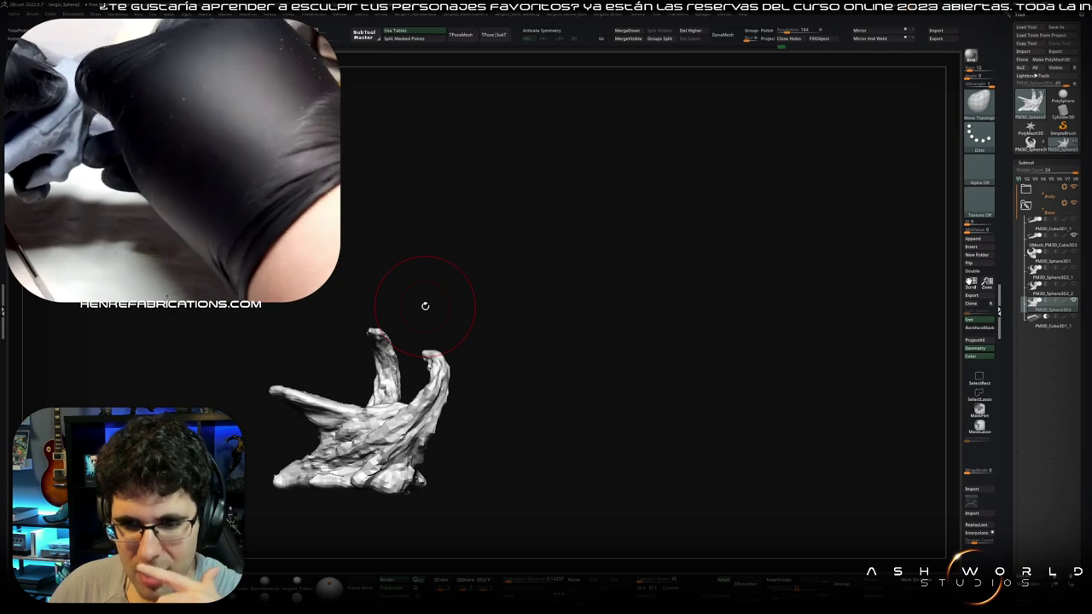
drag(531, 283, 490, 349)
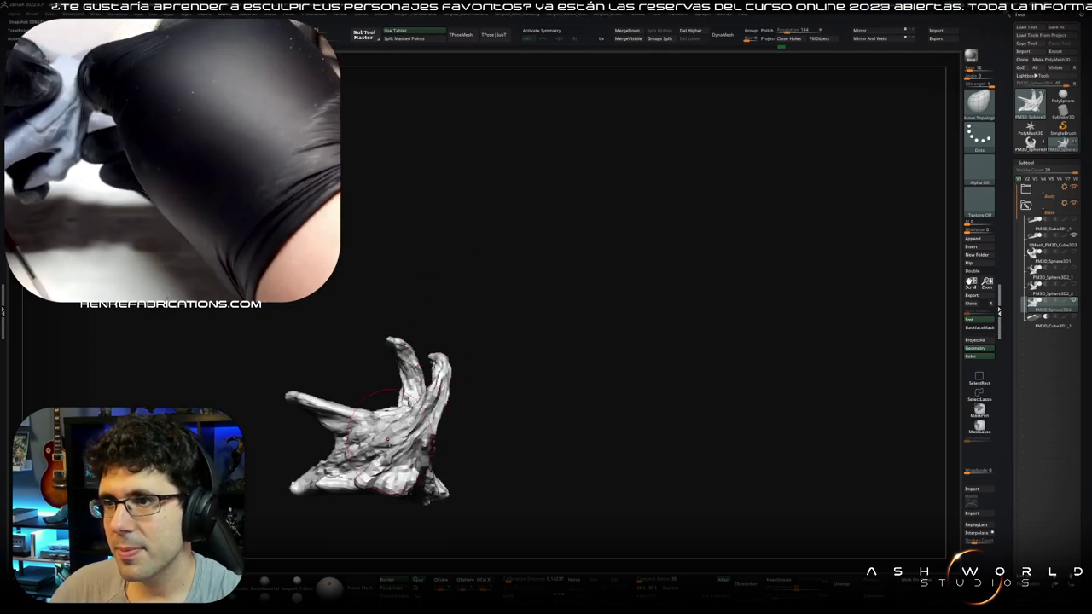
Step: Turn off Solo to show the whole statue again and frame it from the front
ctrl+shift+click(448, 408)
drag(448, 408, 446, 416)
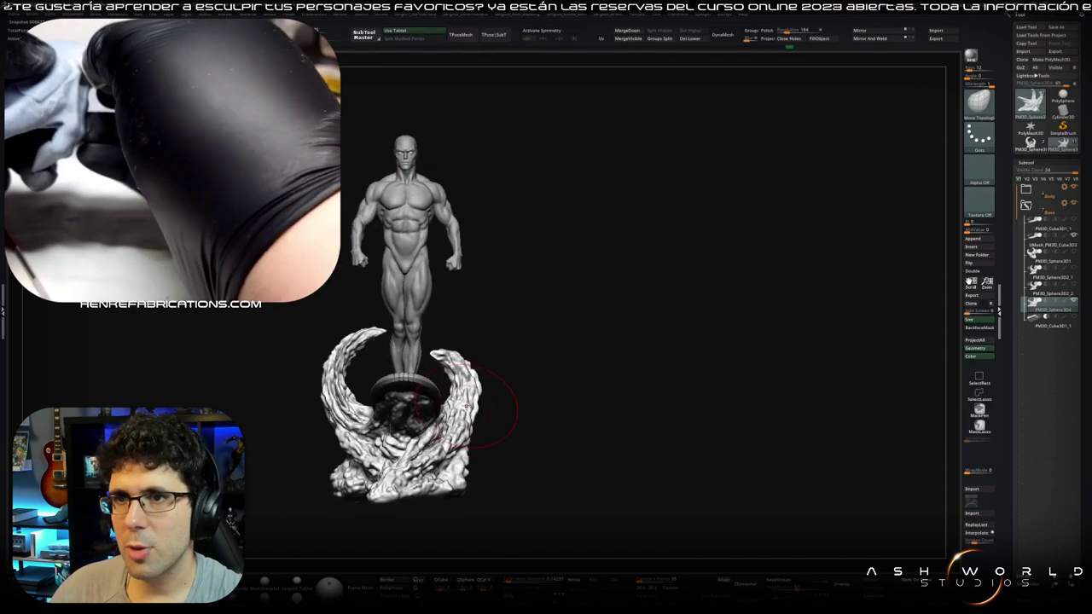
mouse_move(445, 417)
mouse_down()
mouse_move(491, 430)
mouse_move(474, 427)
mouse_up()
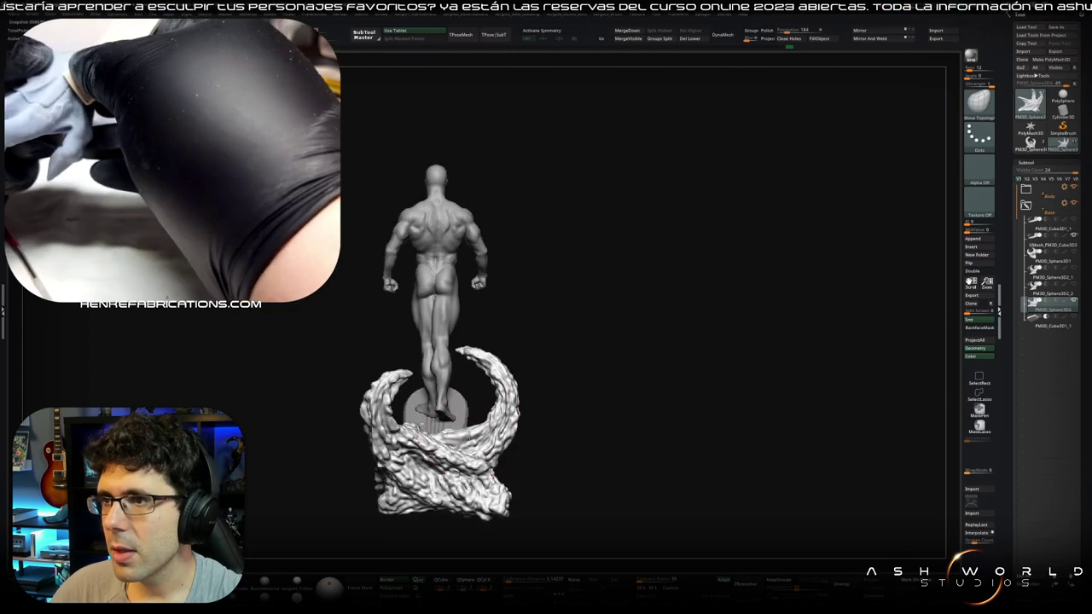
drag(517, 382, 340, 417)
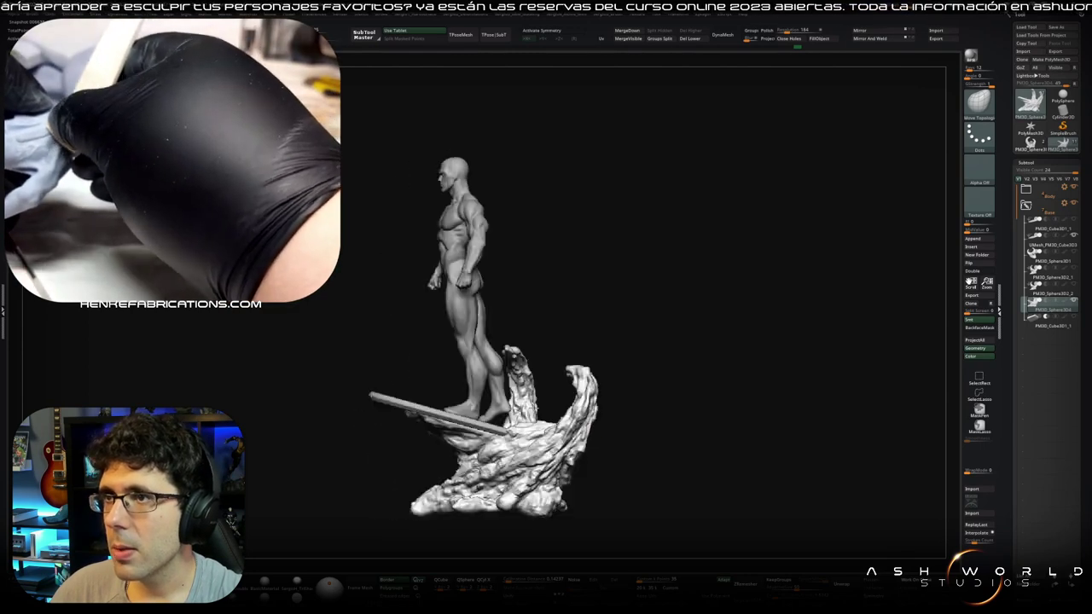
alt+drag(492, 428, 684, 286)
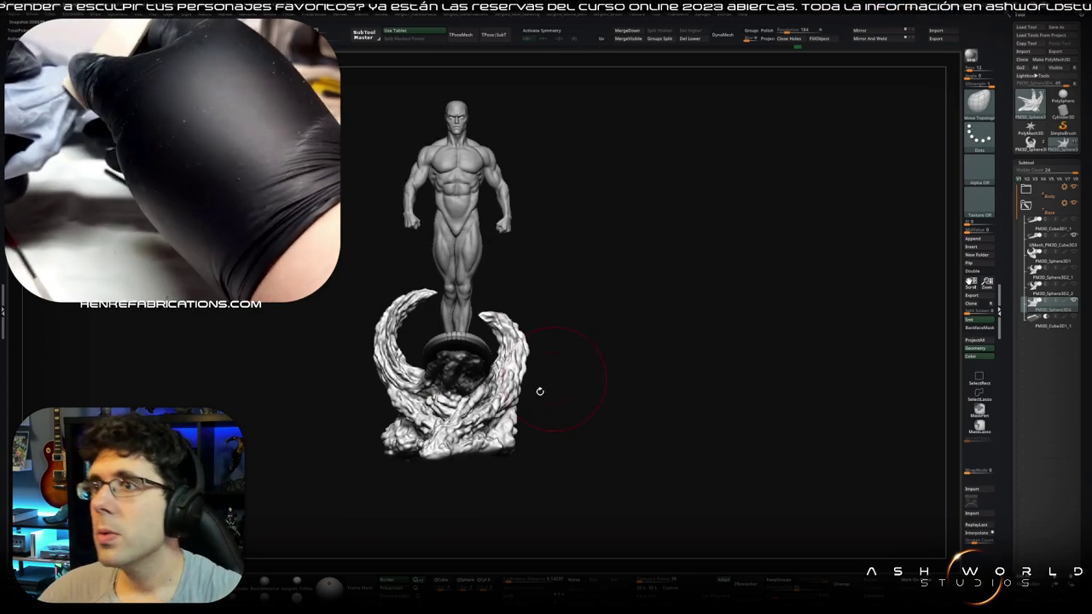
alt+drag(539, 390, 517, 386)
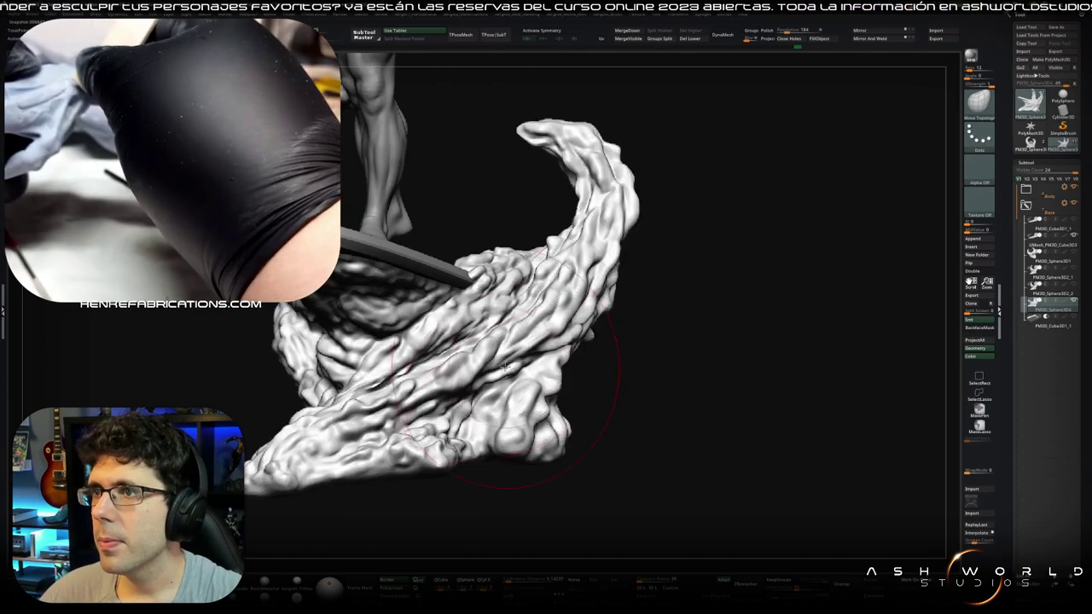
mouse_move(485, 369)
mouse_down()
mouse_move(556, 412)
mouse_move(536, 378)
mouse_up()
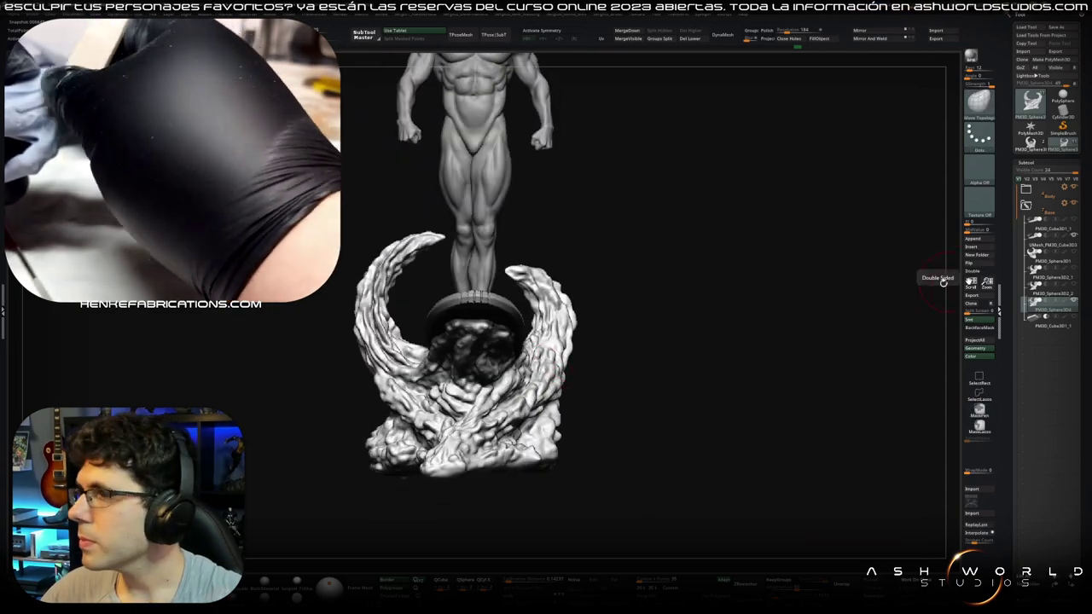
mouse_move(695, 327)
alt+mouse_down()
mouse_move(731, 437)
mouse_move(667, 445)
mouse_move(739, 380)
alt+mouse_up()
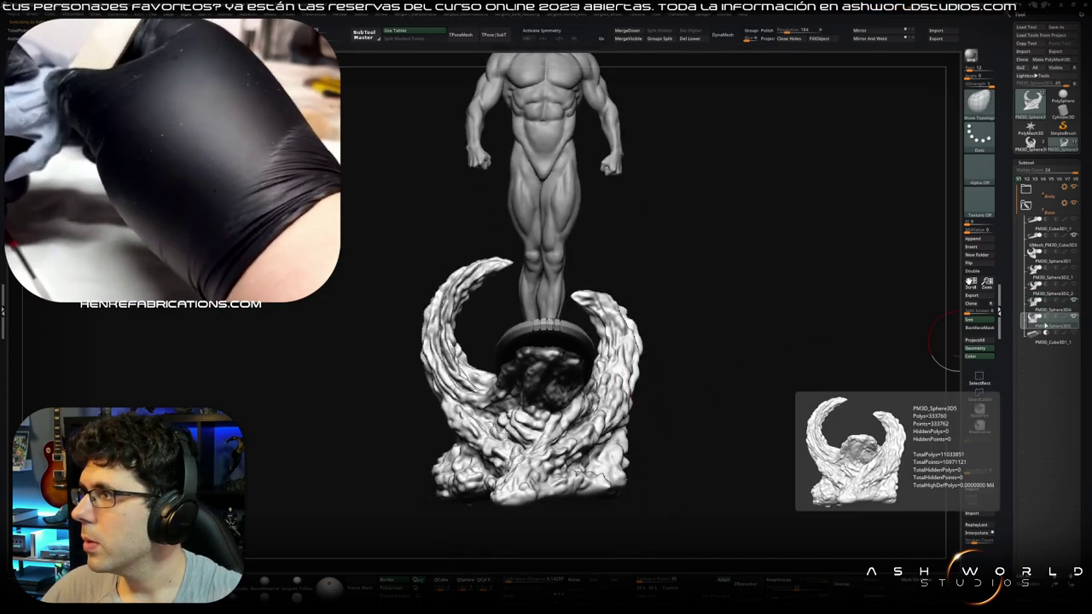
Step: Select PM3D_Sphere3D5, show the plinth, solo the wave sculpt and trigger Ctrl+Shift+Delete
click(1050, 318)
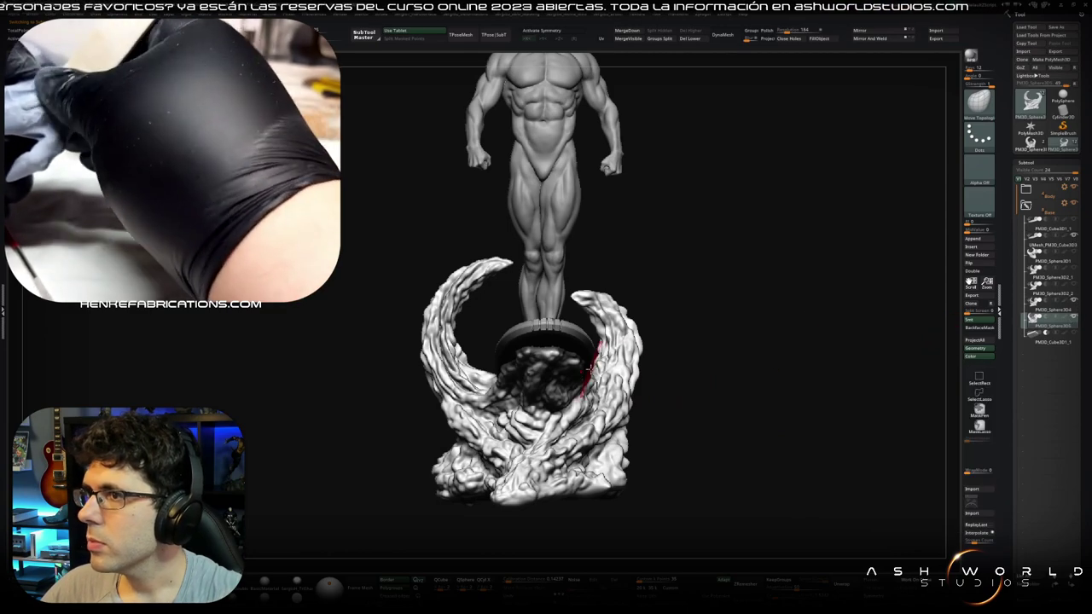
mouse_move(682, 358)
mouse_down()
mouse_move(715, 320)
mouse_move(943, 273)
mouse_up()
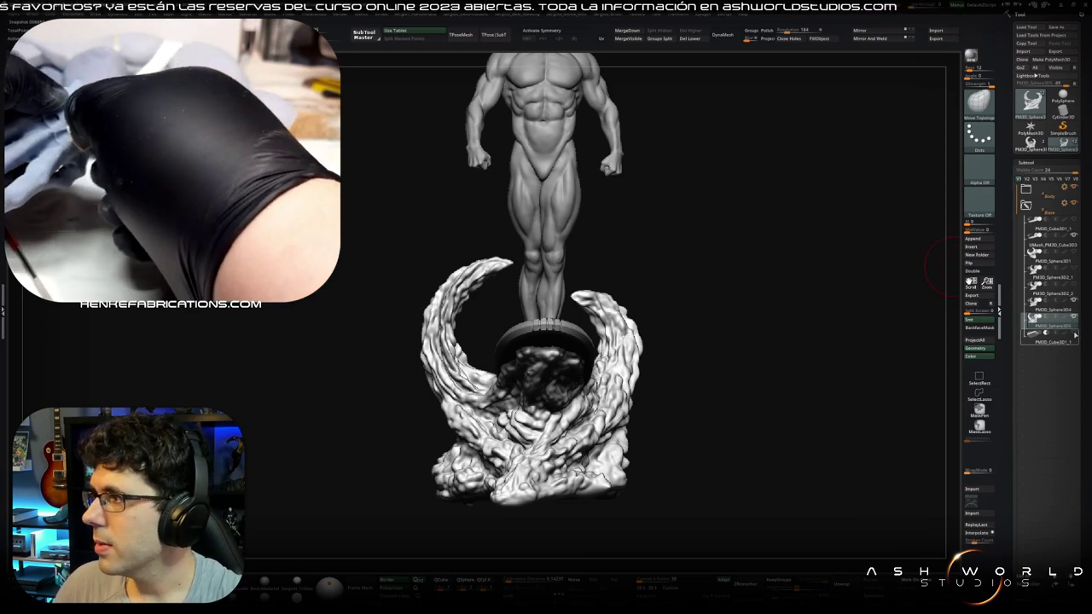
click(1073, 335)
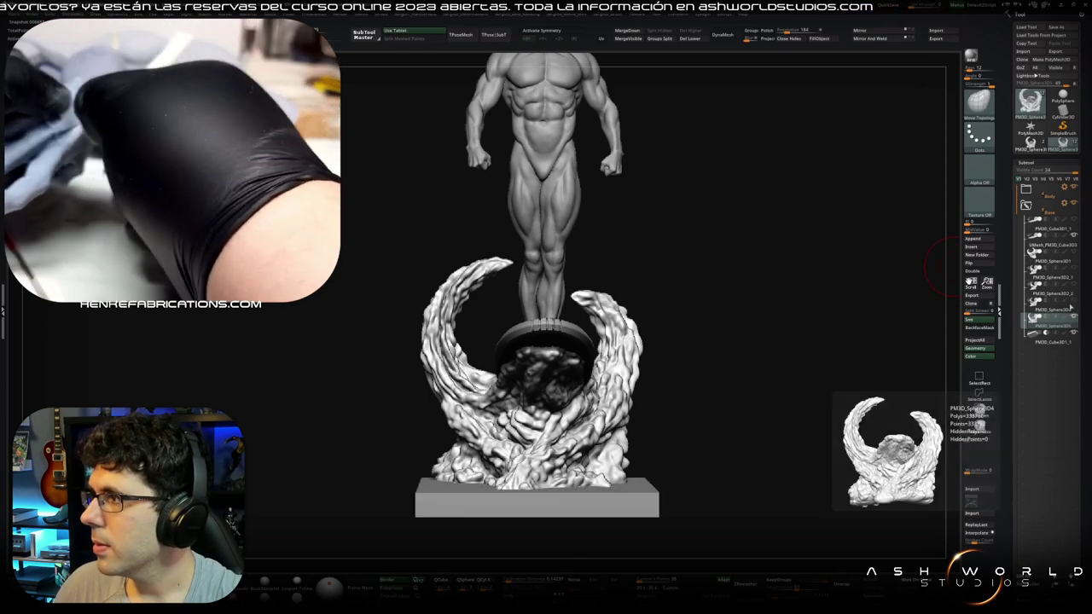
mouse_move(1053, 326)
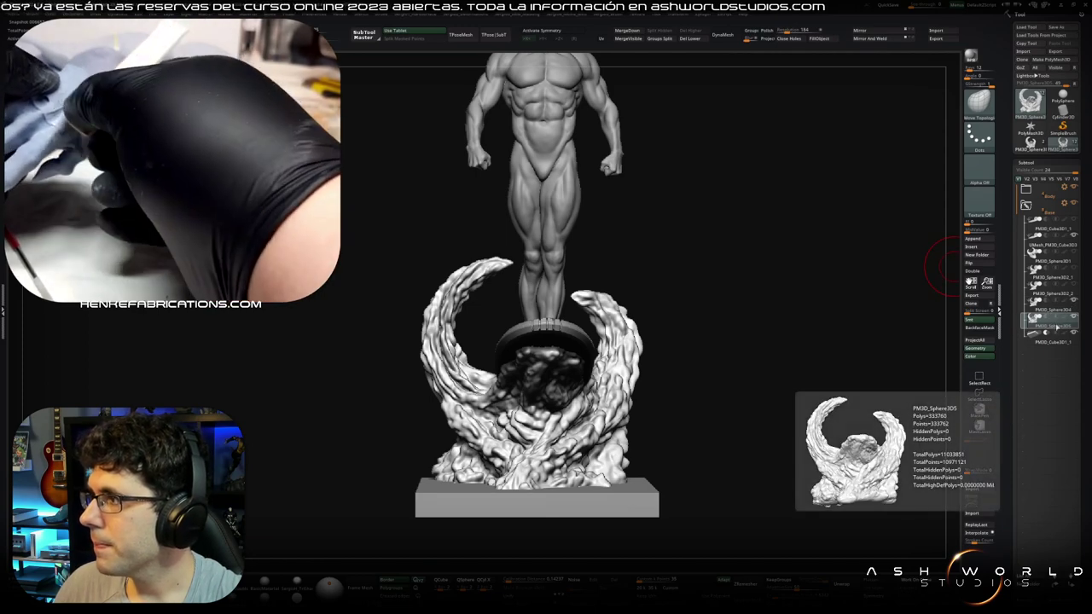
ctrl+shift+click(1056, 321)
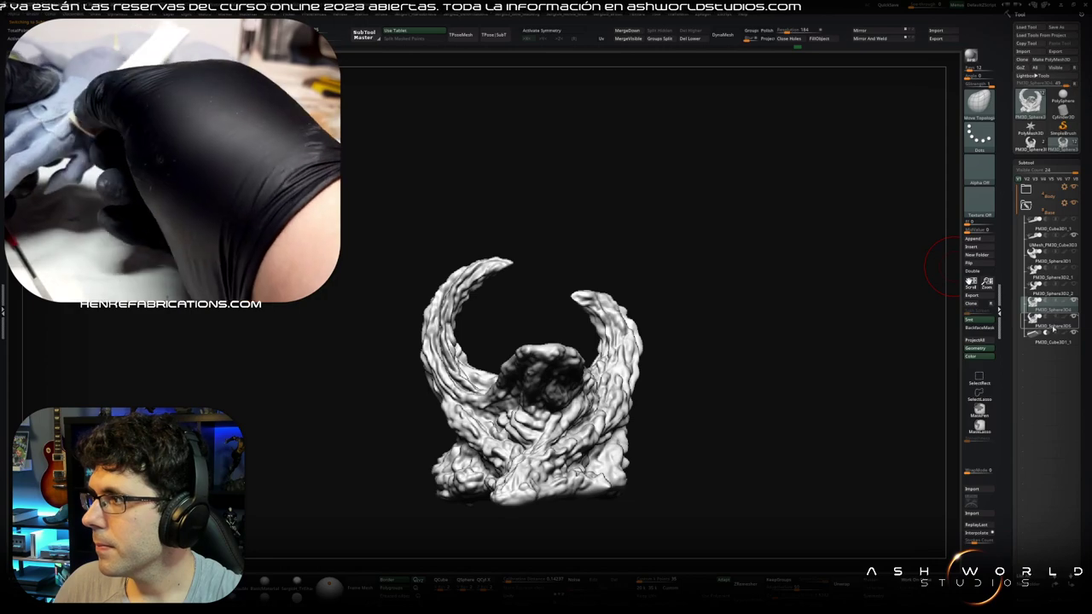
key(ctrl+shift+Delete)
click(1013, 345)
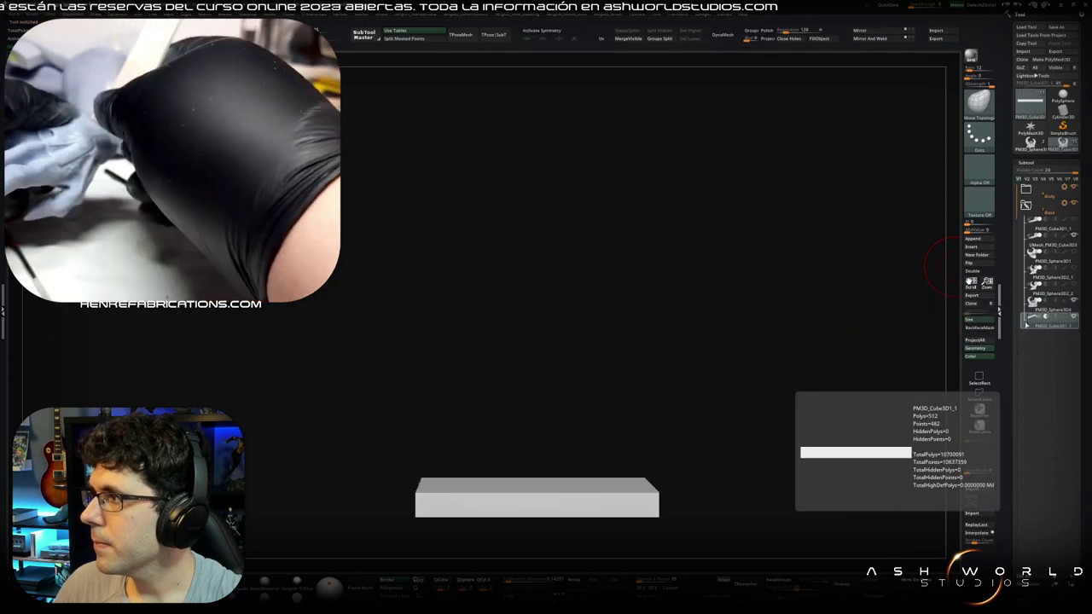
Step: Hide the standing surfer figure and orbit around the wave base and surfboard
drag(842, 353, 800, 380)
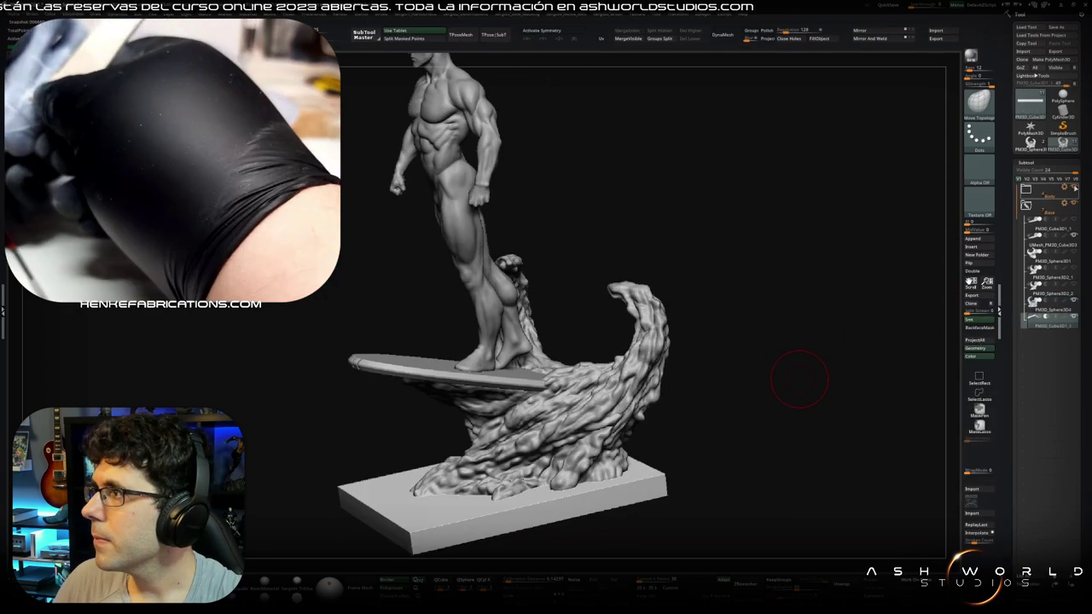
click(1073, 188)
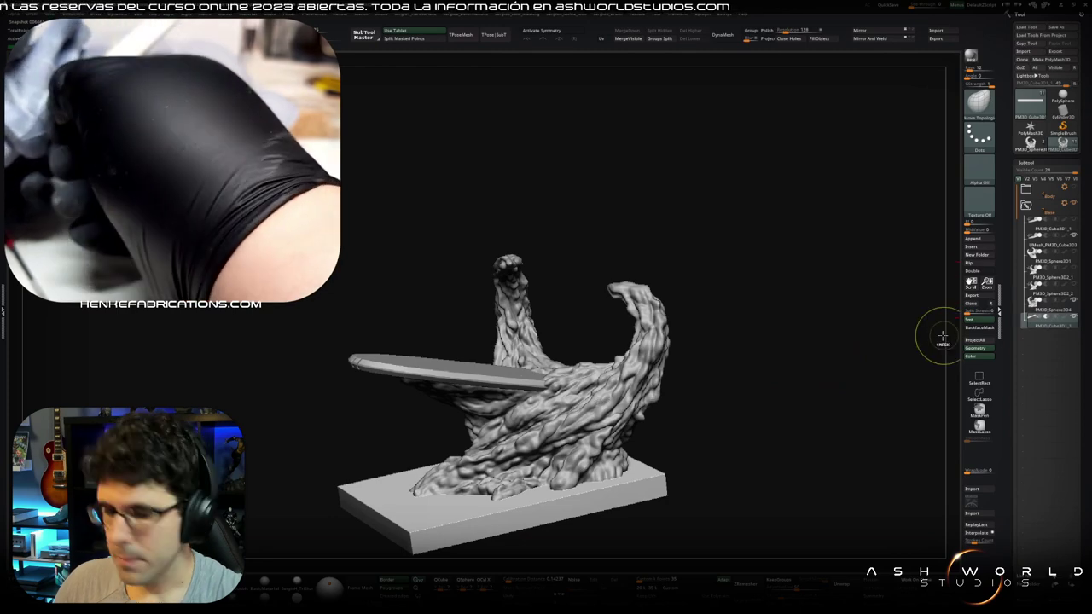
drag(943, 337, 775, 368)
mouse_move(505, 489)
mouse_down()
mouse_move(527, 448)
mouse_move(704, 397)
mouse_up()
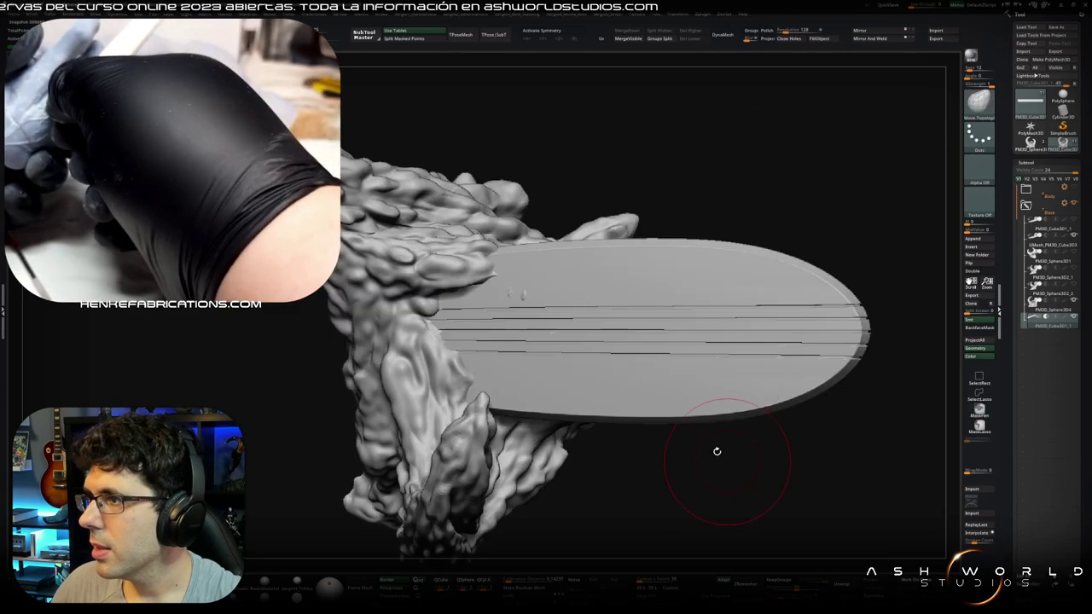
drag(716, 451, 641, 390)
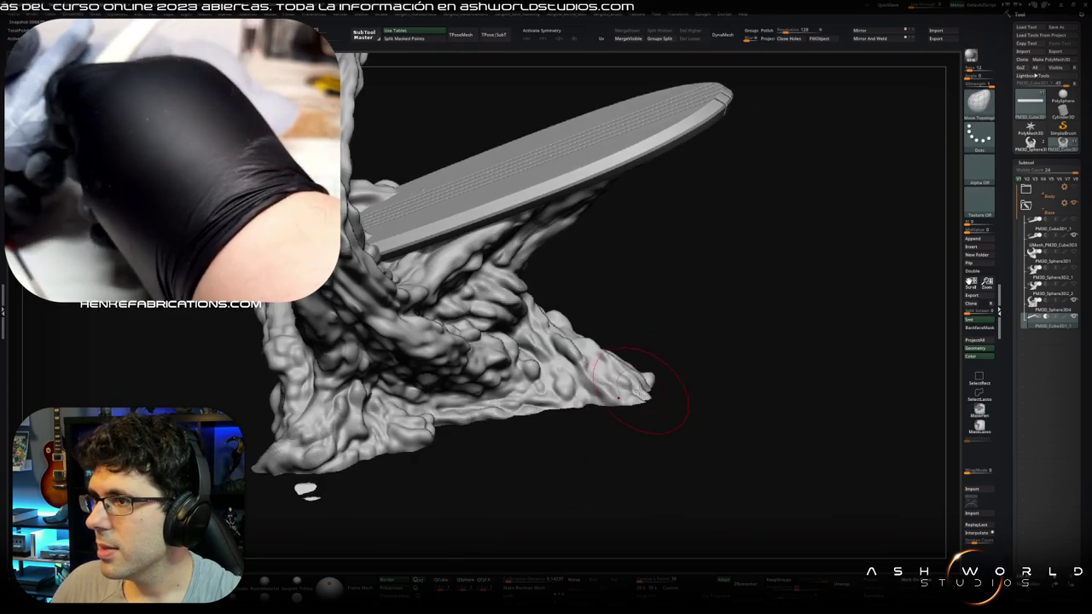
Step: Make the wave mesh the active subtool and orbit around it, checking its flat underside
alt+click(638, 391)
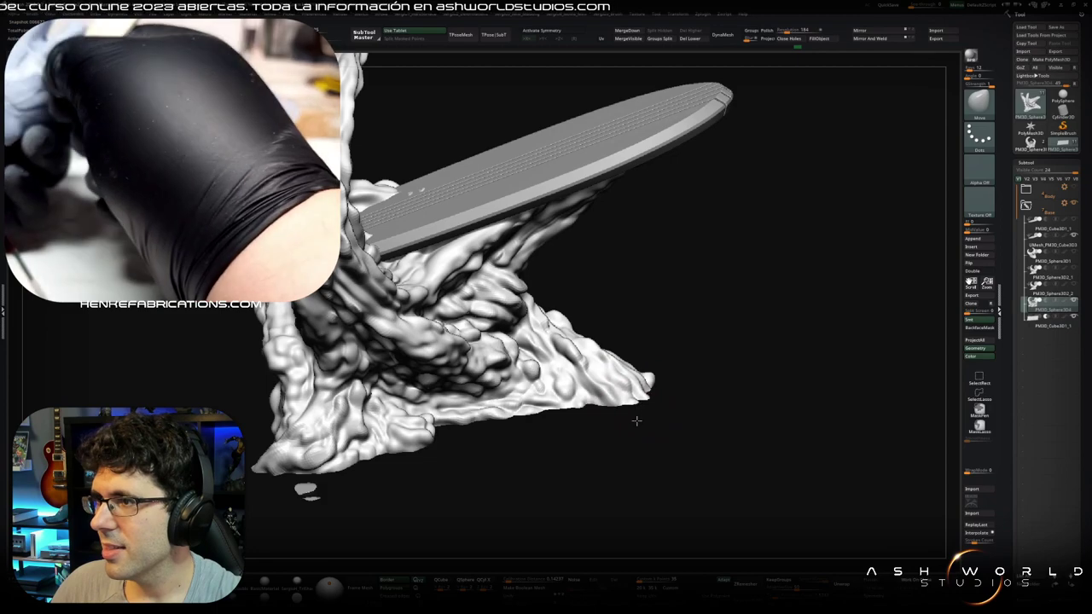
drag(654, 396, 659, 381)
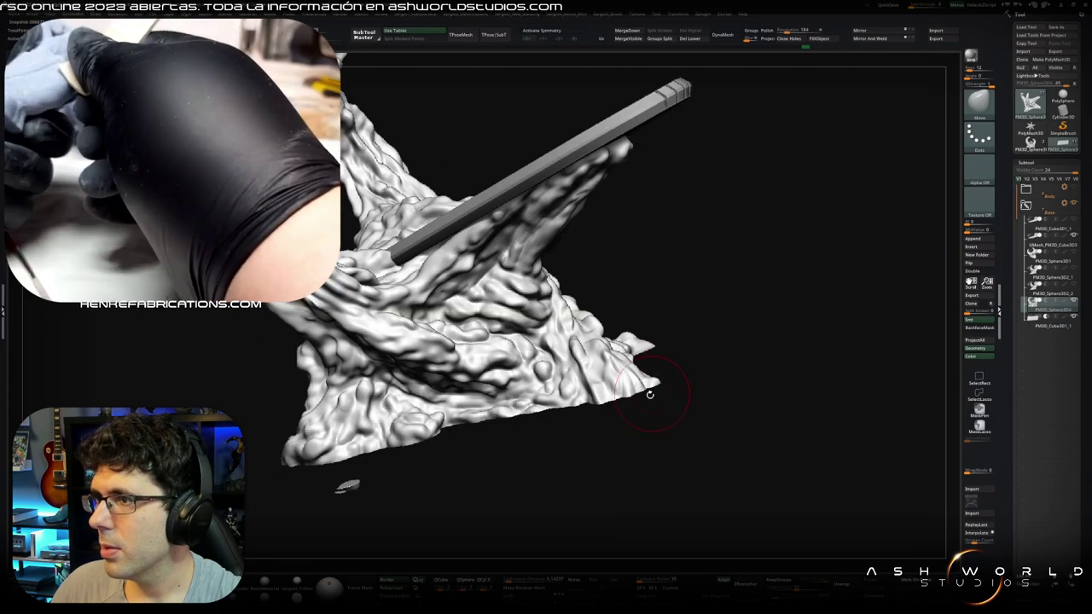
drag(636, 395, 640, 393)
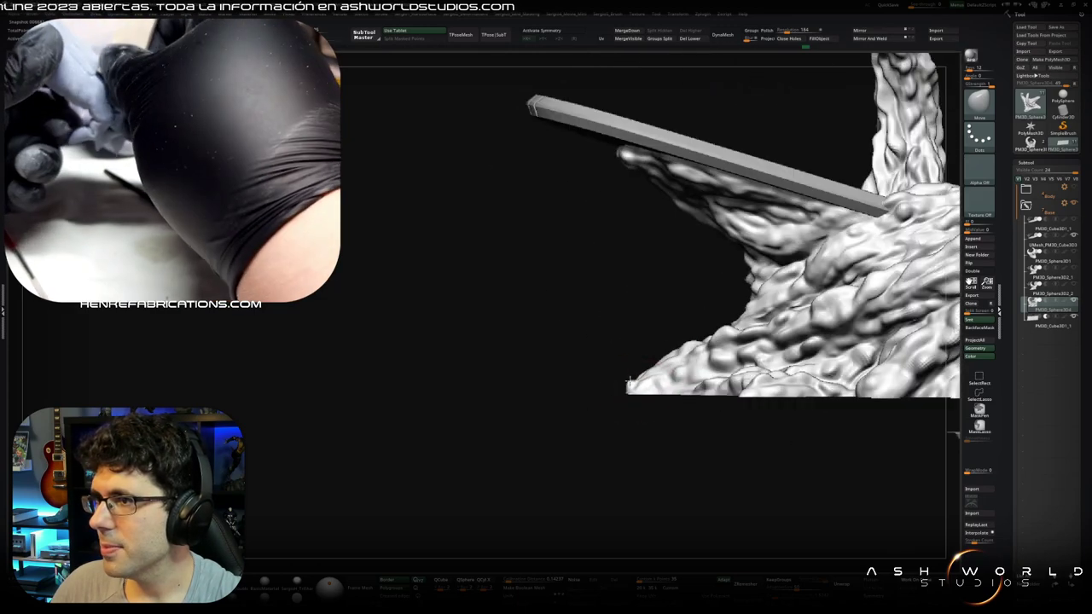
drag(630, 386, 683, 419)
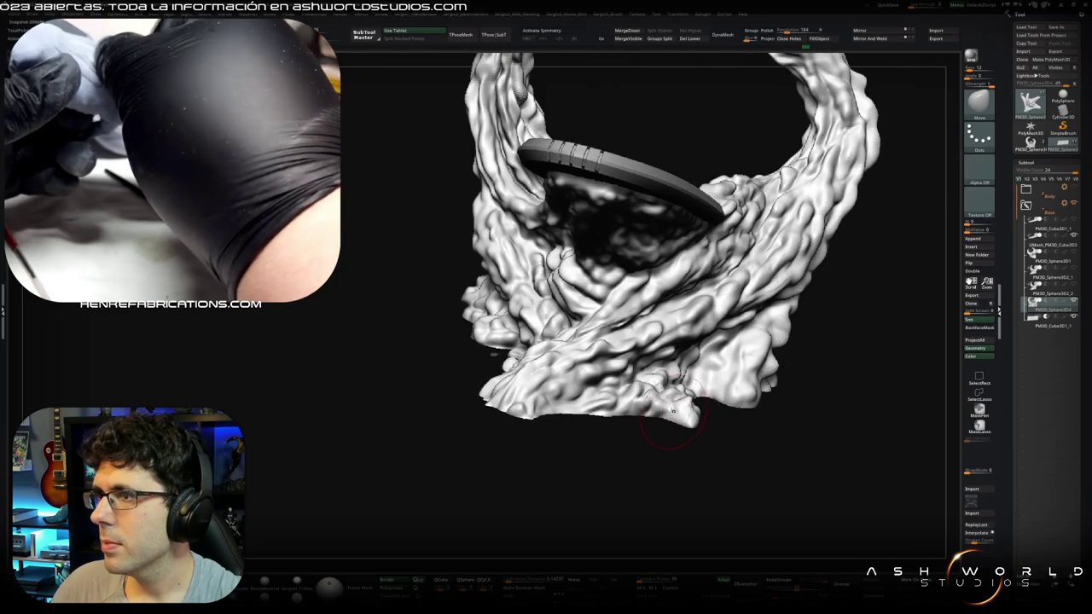
drag(661, 408, 593, 397)
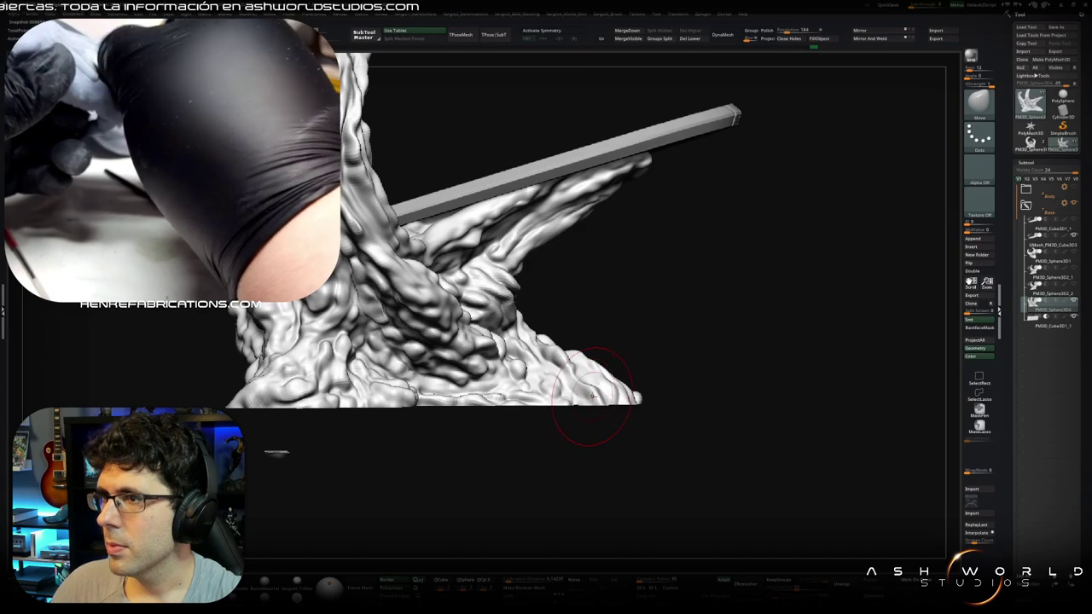
drag(568, 412, 532, 401)
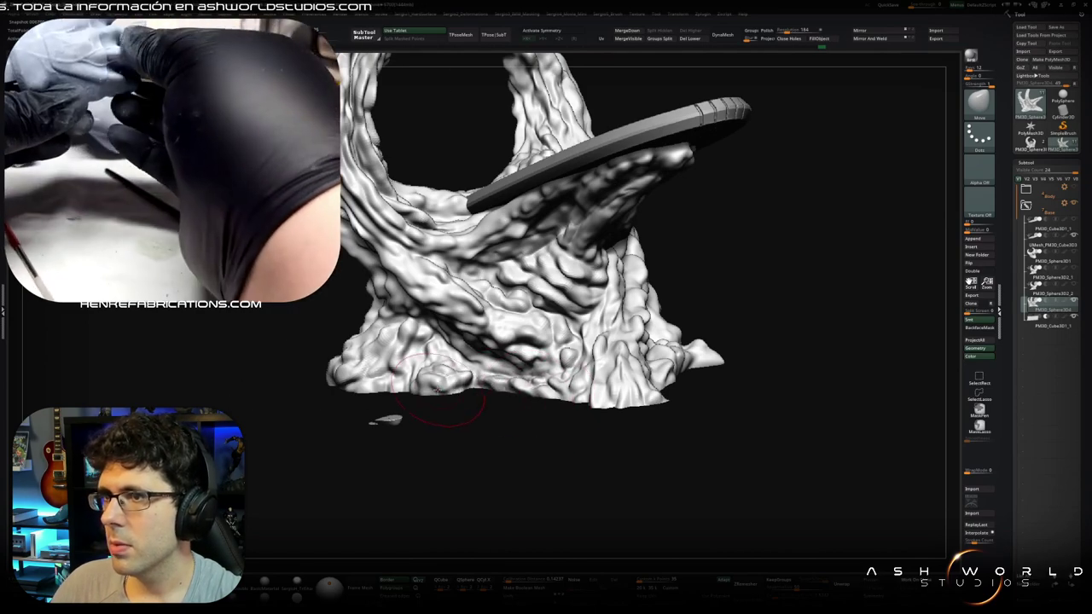
drag(384, 420, 519, 402)
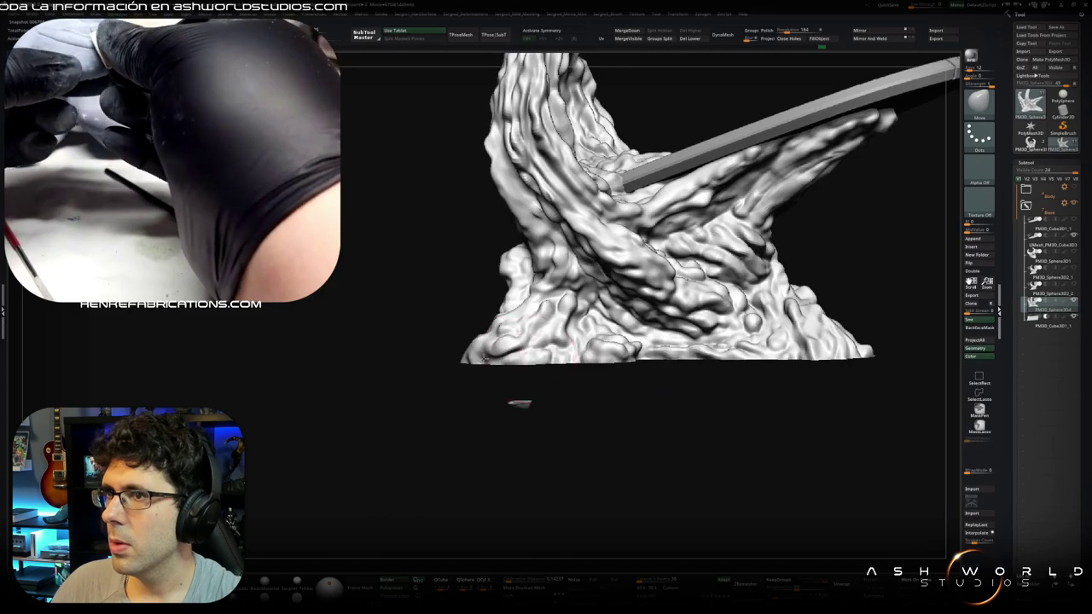
drag(518, 403, 455, 409)
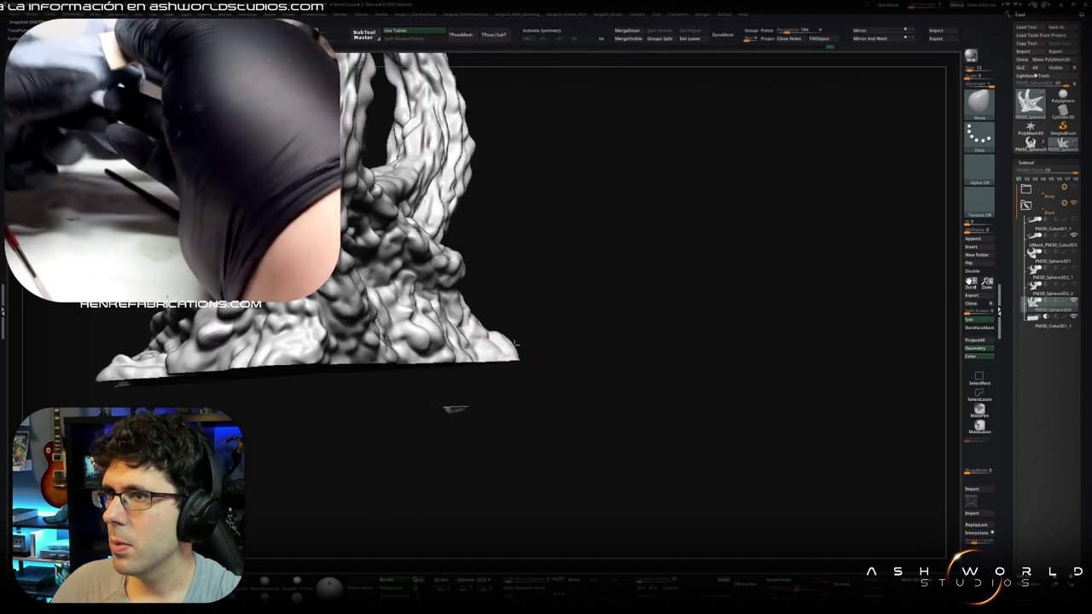
mouse_move(455, 409)
mouse_down()
mouse_move(644, 420)
mouse_move(616, 416)
mouse_move(624, 404)
mouse_move(604, 408)
mouse_move(611, 373)
mouse_move(572, 388)
mouse_up()
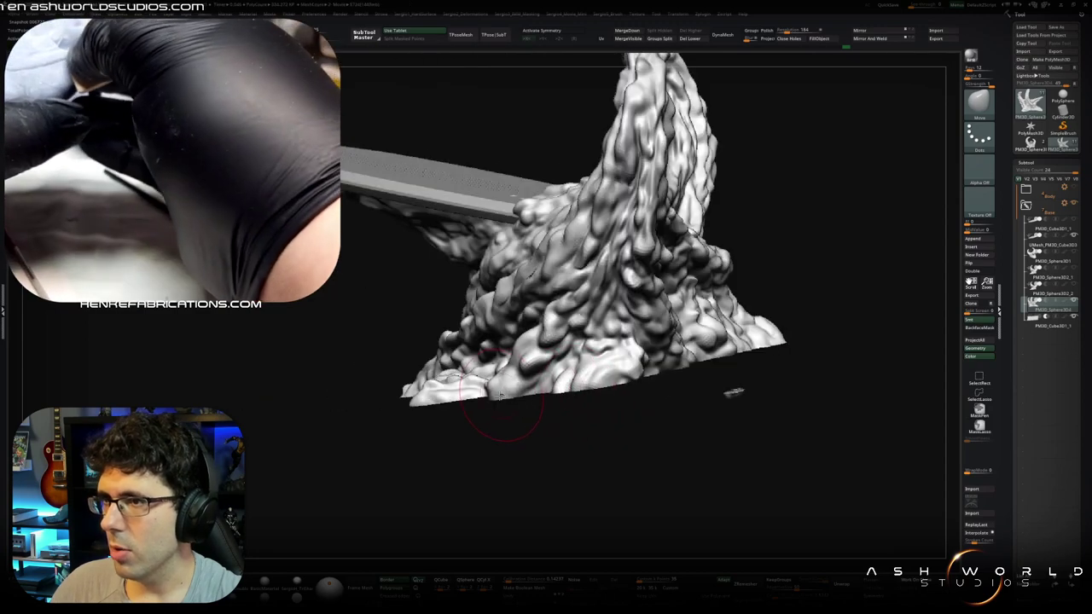
mouse_move(493, 399)
mouse_down()
mouse_move(529, 350)
mouse_move(580, 373)
mouse_move(570, 353)
mouse_move(549, 365)
mouse_up()
Step: Orbit and zoom around the wave sculpt to reach its lumpy end
mouse_move(447, 388)
mouse_down()
mouse_move(487, 418)
mouse_move(443, 387)
mouse_move(451, 380)
mouse_move(422, 399)
mouse_move(388, 400)
mouse_up()
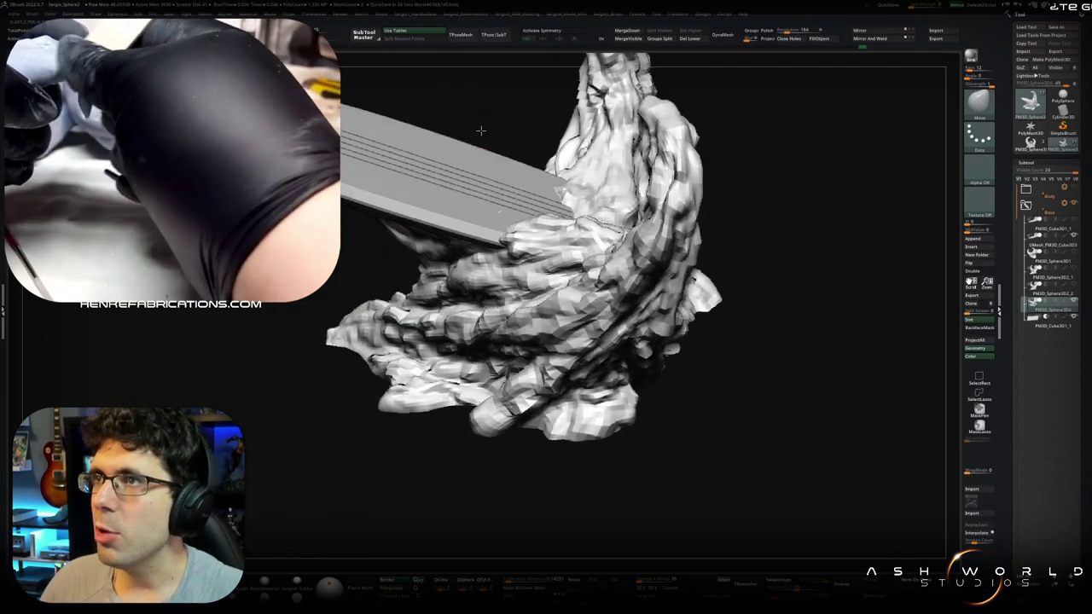
drag(466, 124, 499, 218)
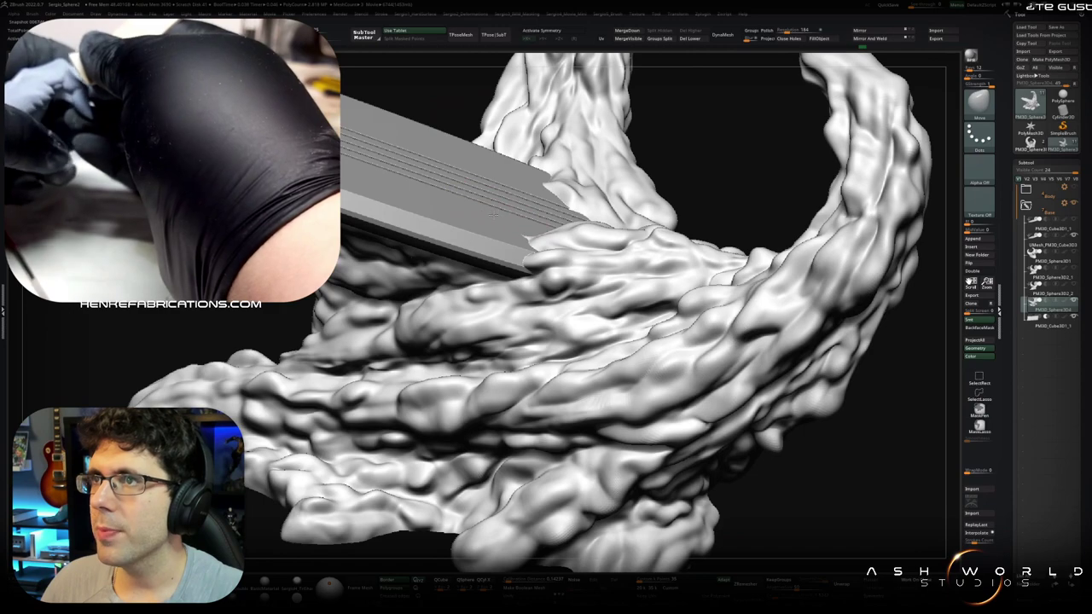
mouse_move(503, 229)
right_down()
mouse_move(447, 230)
mouse_move(519, 242)
mouse_move(497, 282)
mouse_move(542, 359)
mouse_move(519, 288)
right_up()
mouse_move(529, 333)
right_down()
mouse_move(512, 324)
mouse_move(521, 281)
mouse_move(560, 303)
mouse_move(598, 238)
right_up()
alt+right_drag(503, 376, 531, 324)
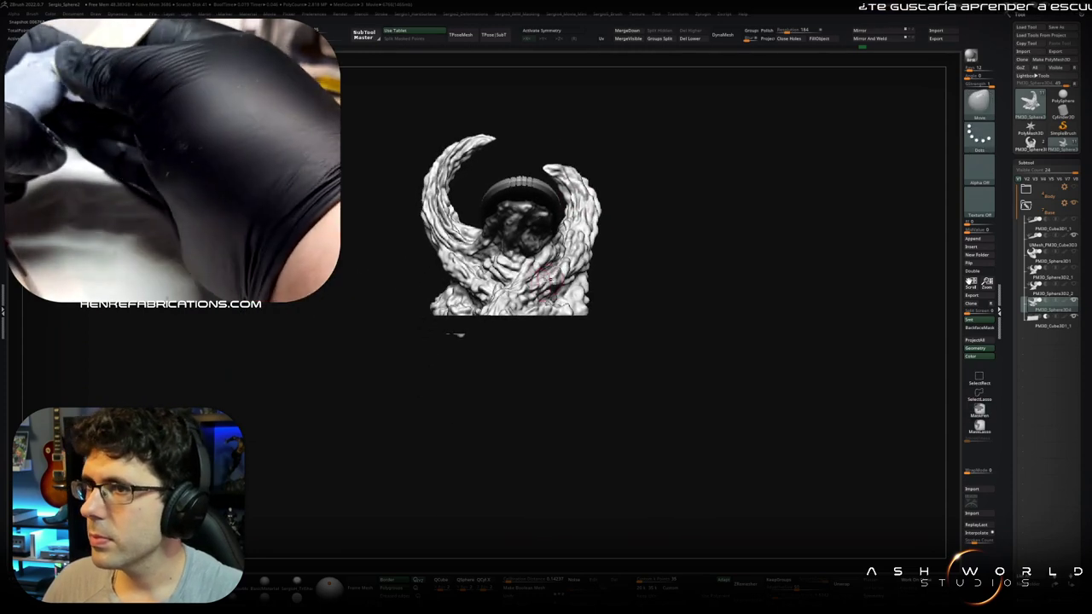
mouse_move(810, 334)
right_down()
mouse_move(529, 341)
mouse_move(413, 364)
right_up()
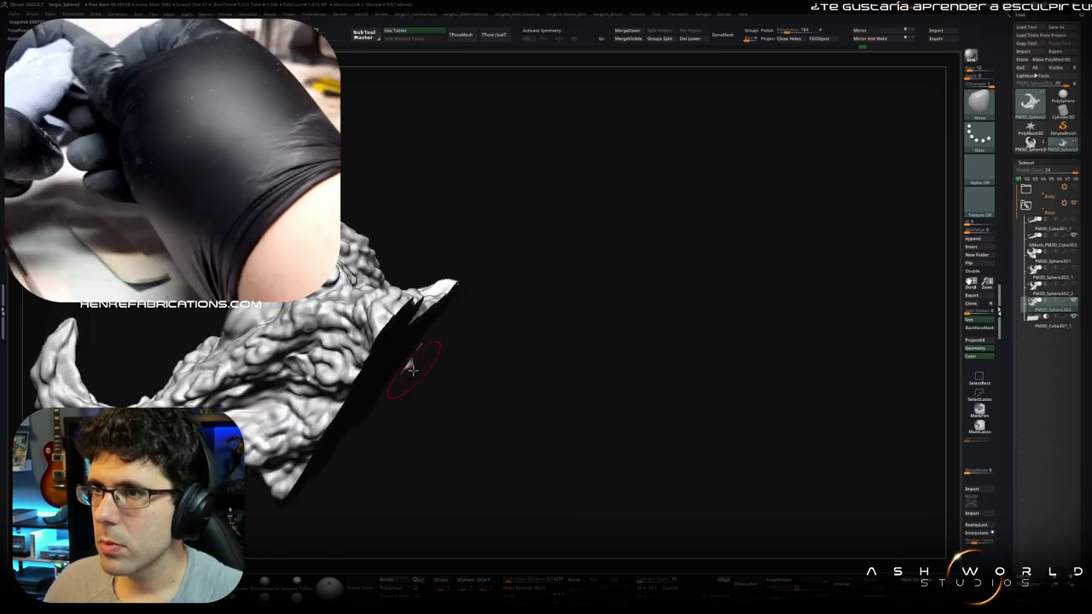
Step: Inspect the smoothed wave end up close, return to a front view, and select the plinth
mouse_move(413, 369)
right_down()
mouse_move(337, 335)
mouse_move(493, 303)
right_up()
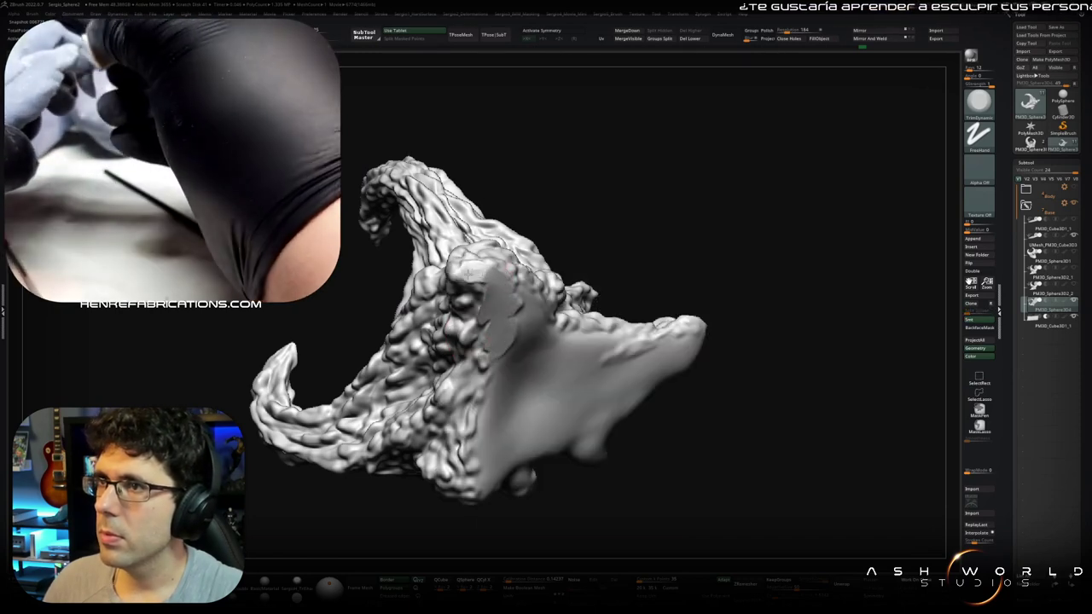
right_drag(493, 354, 513, 320)
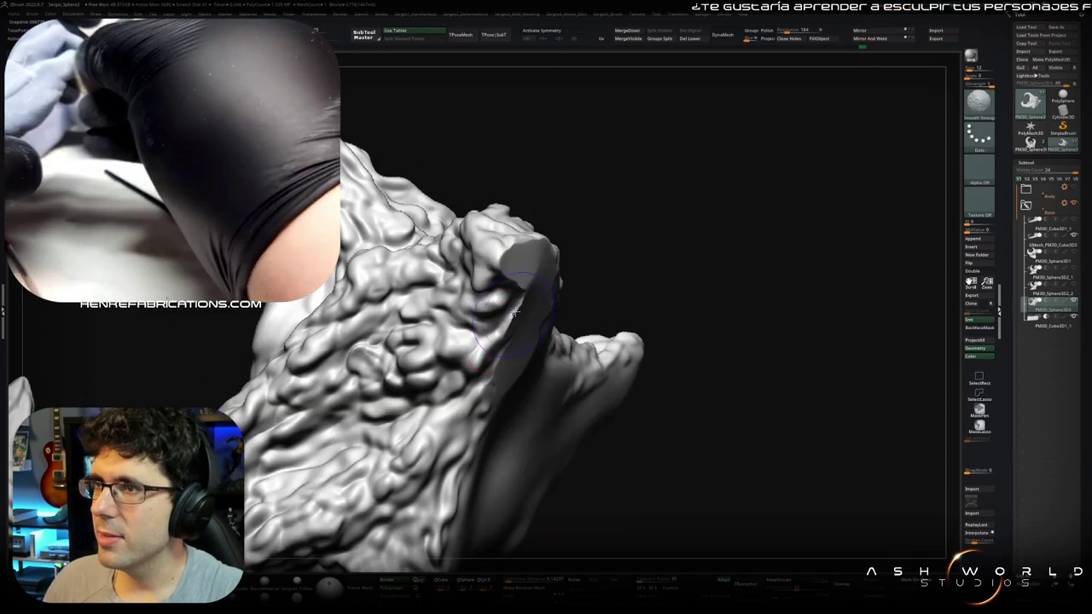
mouse_move(519, 333)
right_down()
mouse_move(519, 303)
mouse_move(536, 294)
right_up()
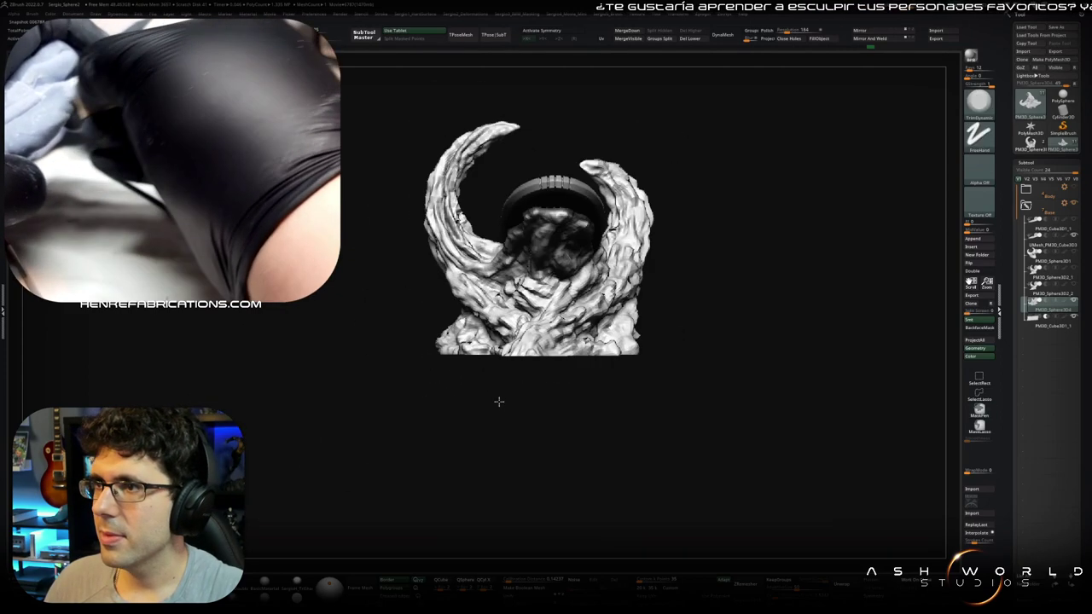
mouse_move(500, 401)
mouse_down()
mouse_move(568, 289)
mouse_move(593, 309)
mouse_move(563, 328)
mouse_up()
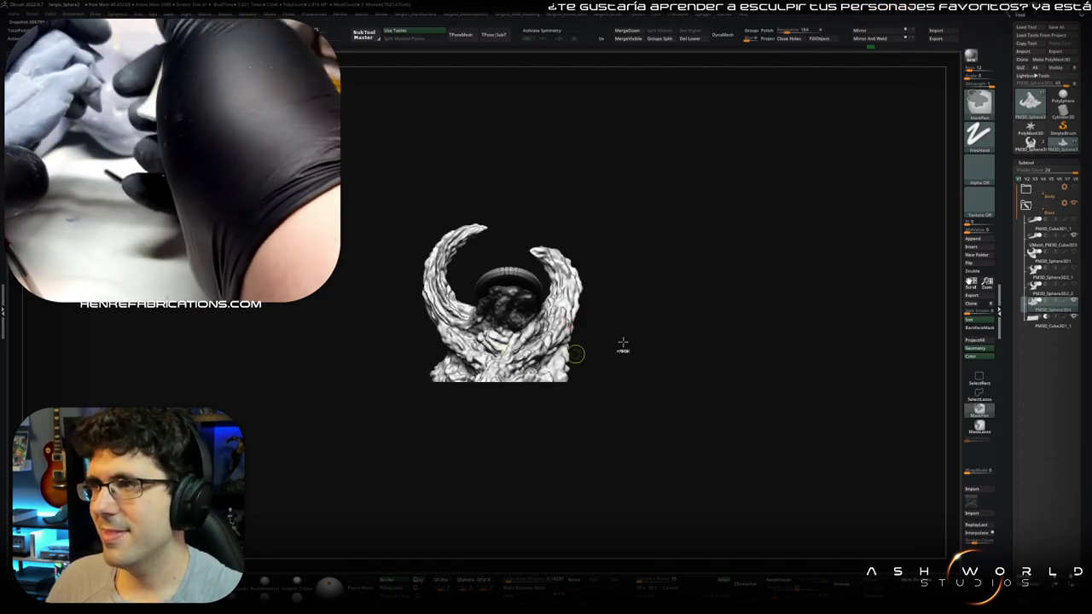
click(1022, 329)
Step: Solo the plinth, bring the other parts back, hide the plinth, and open Folder Actions
drag(524, 431, 563, 391)
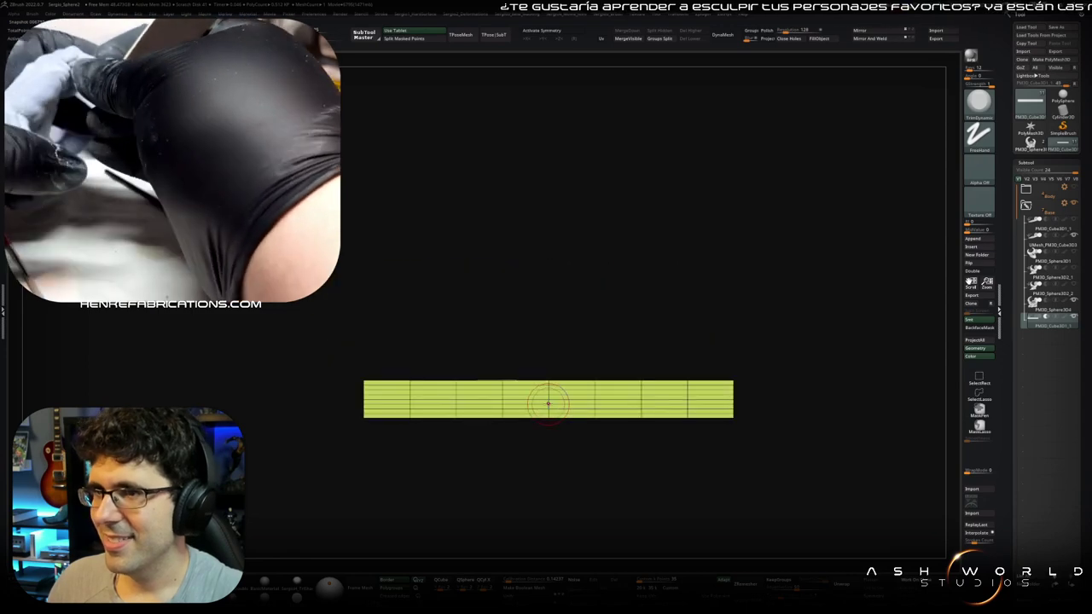
key(alt+s)
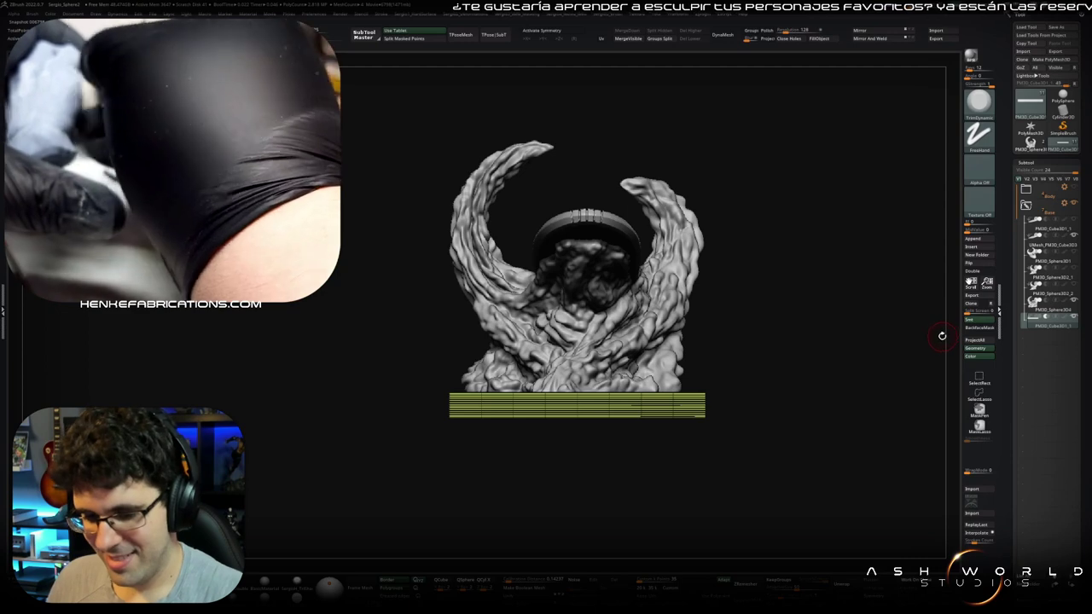
key(ctrl+z)
alt+drag(802, 369, 853, 361)
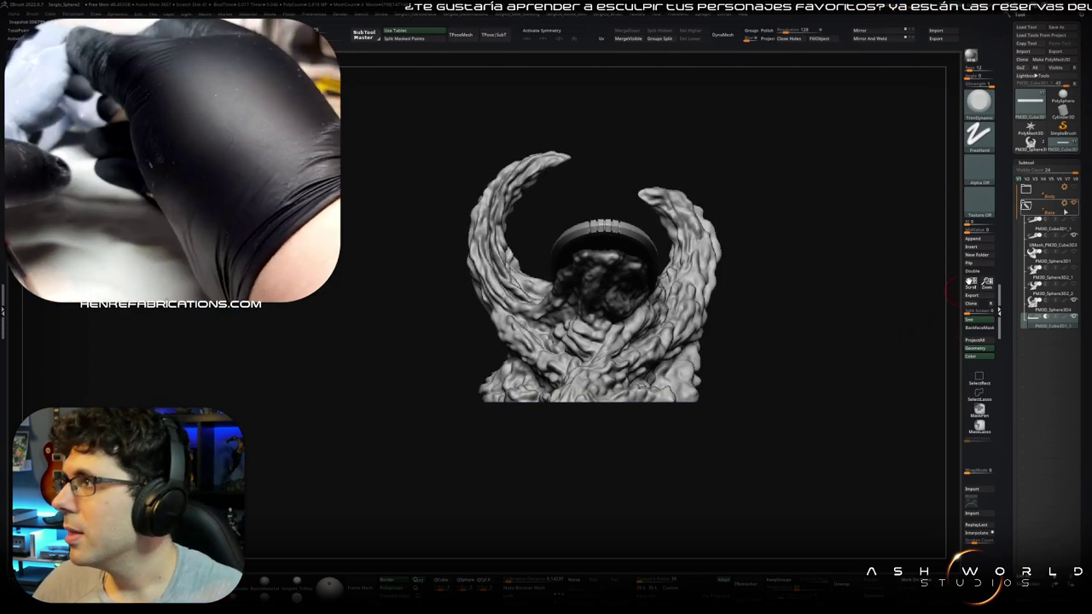
click(1064, 202)
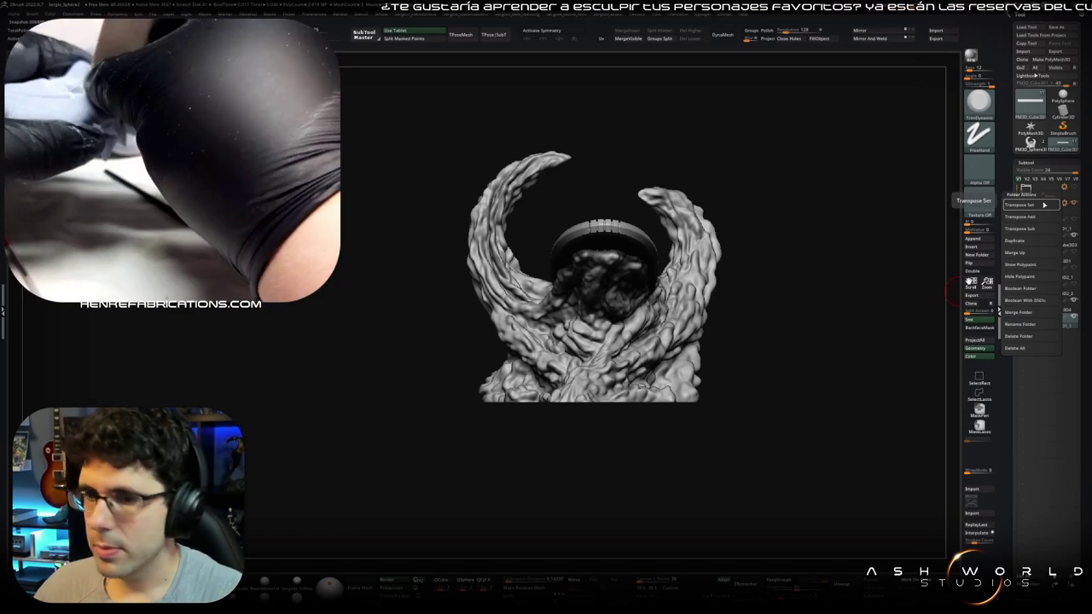